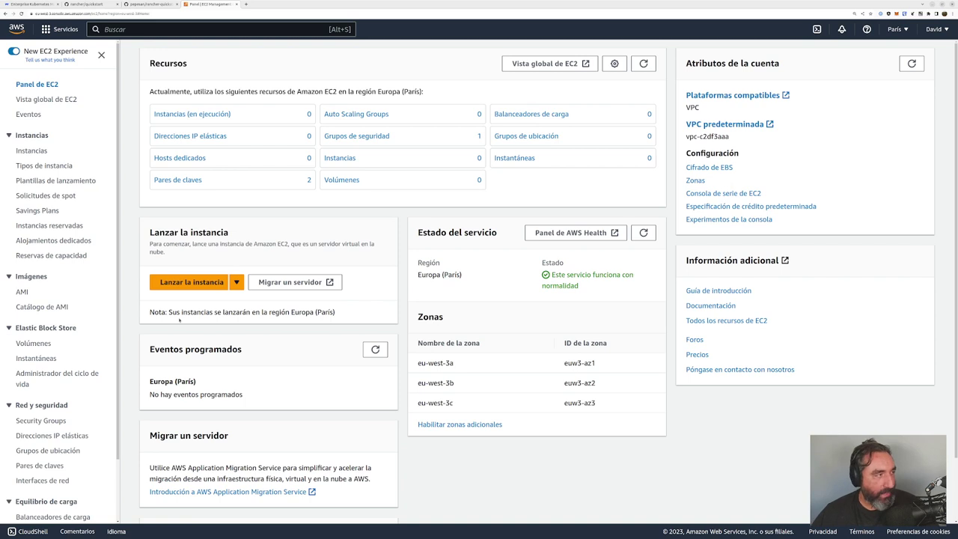
left_click_drag(355, 315, 149, 313)
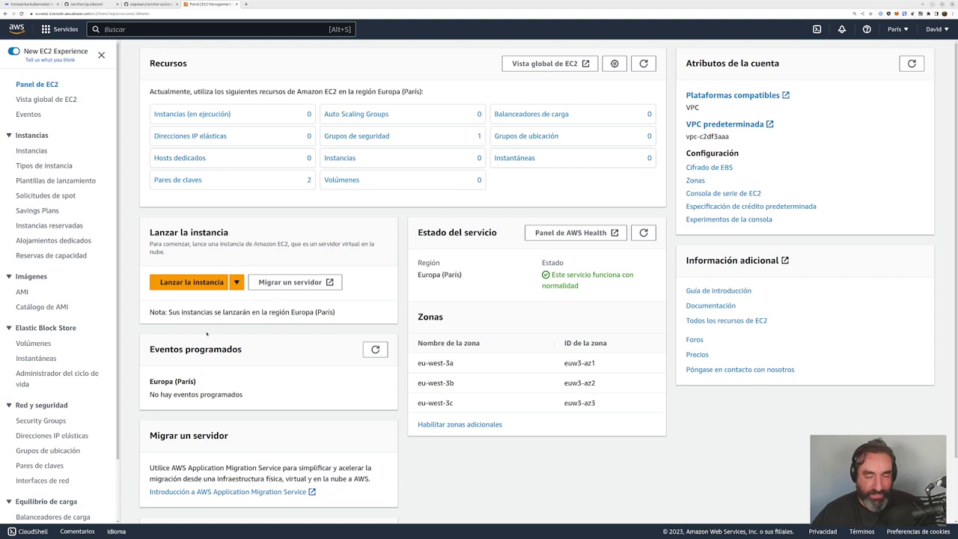
left_click_drag(341, 313, 155, 313)
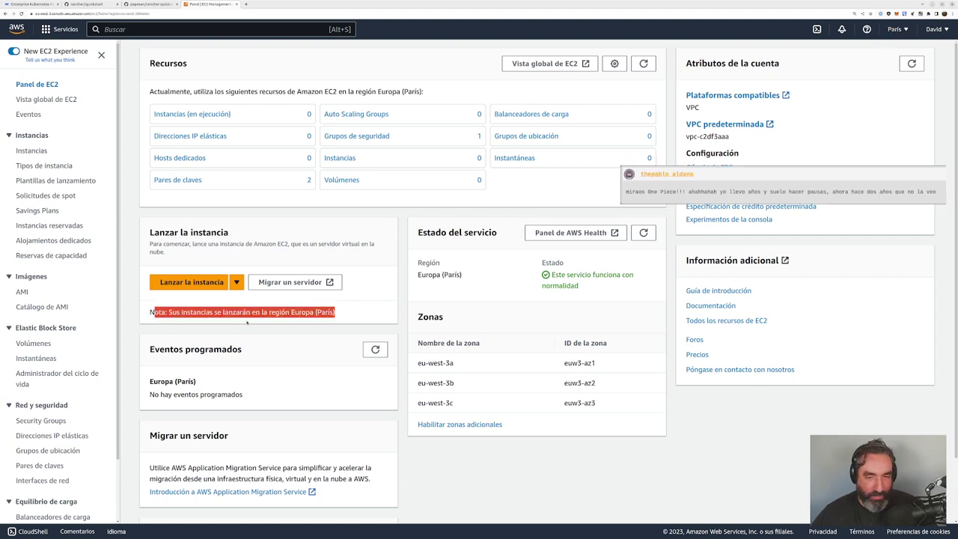
left_click(147, 315)
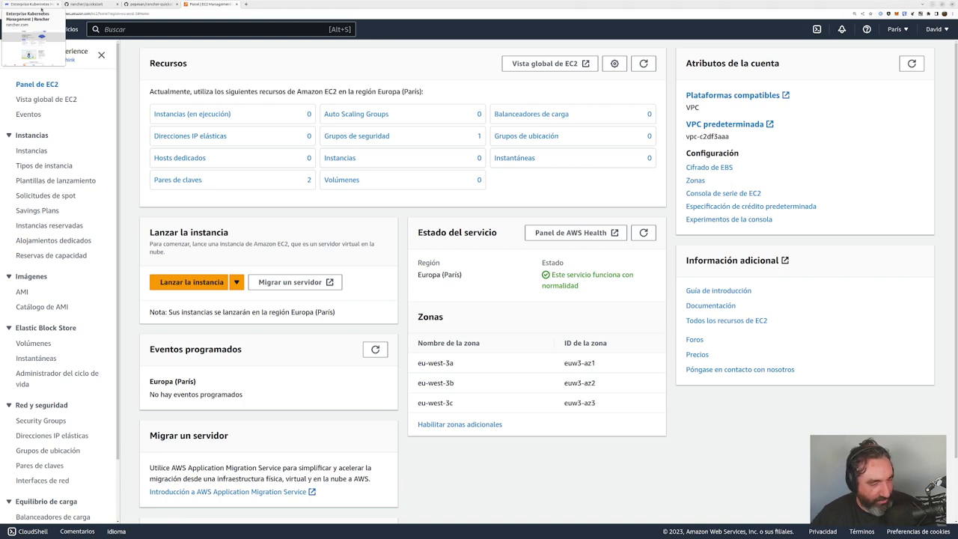
left_click_drag(174, 254, 148, 247)
left_click(191, 254)
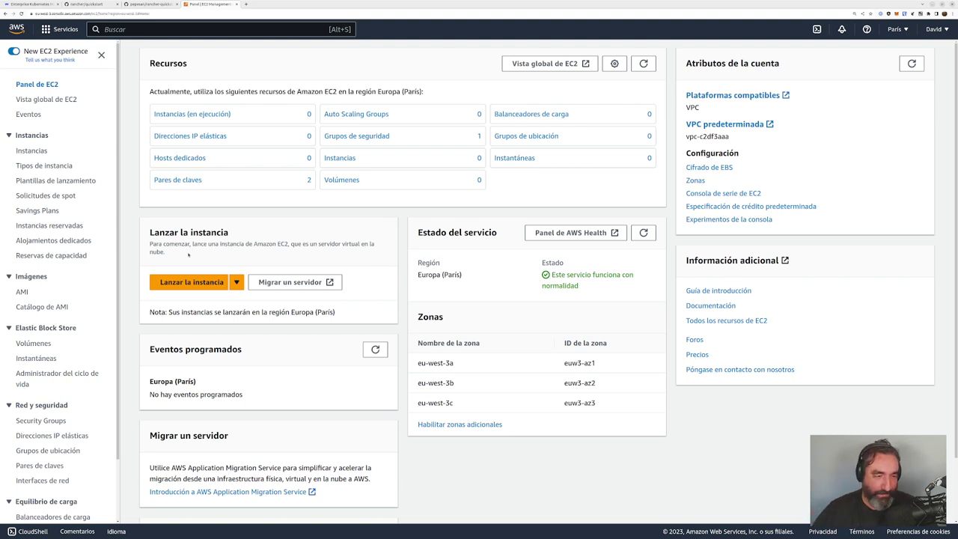
left_click_drag(188, 255, 151, 244)
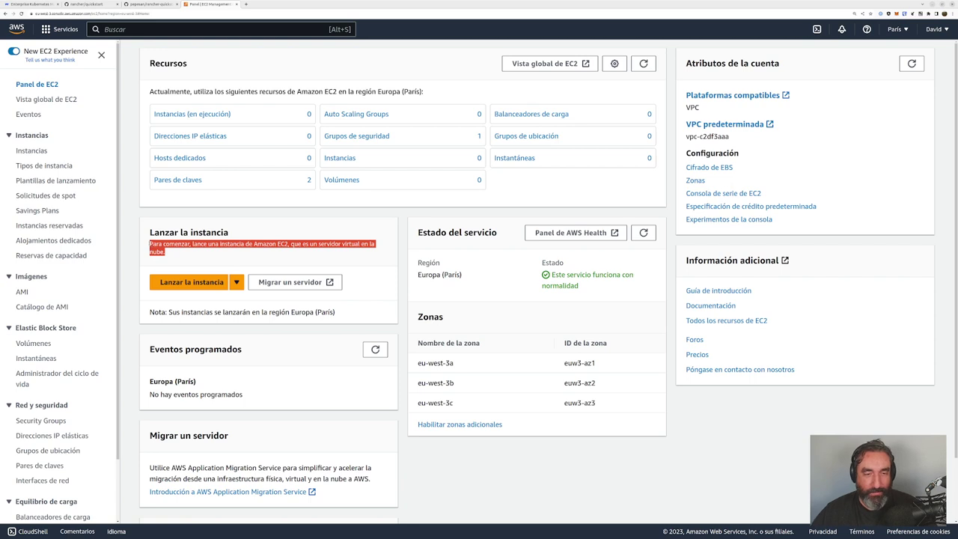
left_click(172, 255)
triple_click(174, 254)
left_click(178, 255)
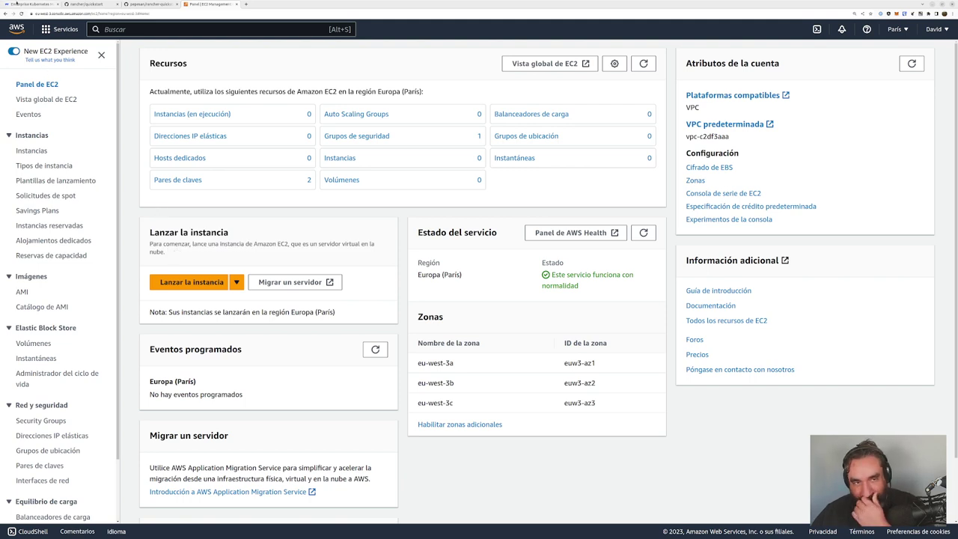
Step: Open the Rancher home page, enlarge it for reading, and highlight the Enterprise Kubernetes Management heading
left_click(30, 4)
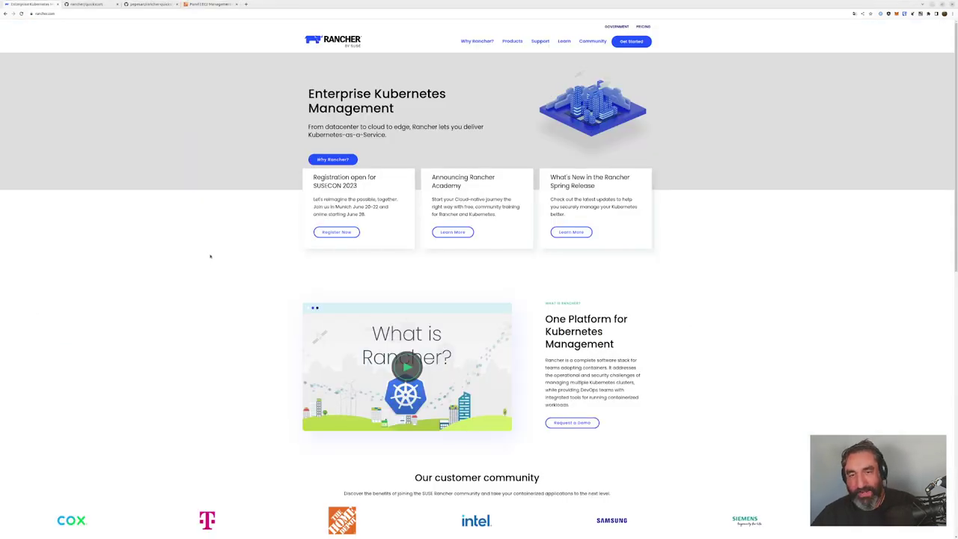
key("ctrl+plus")
key("ctrl+plus")
key("ctrl+plus")
key("ctrl+plus")
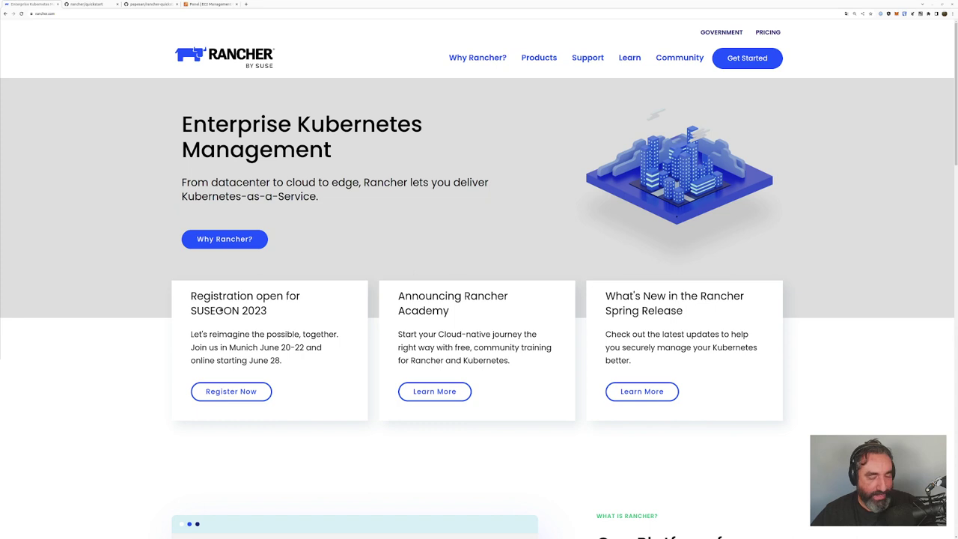
mouse_move(182, 124)
left_mouse_down()
mouse_move(333, 154)
mouse_move(328, 197)
mouse_move(199, 150)
mouse_move(181, 124)
left_mouse_up()
left_click(327, 196)
left_click(182, 124)
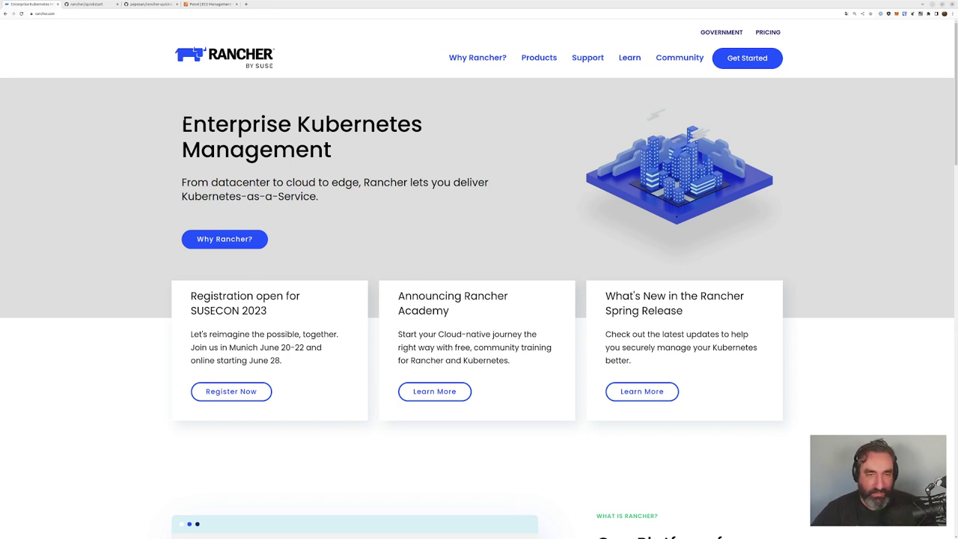
left_click_drag(181, 123, 334, 152)
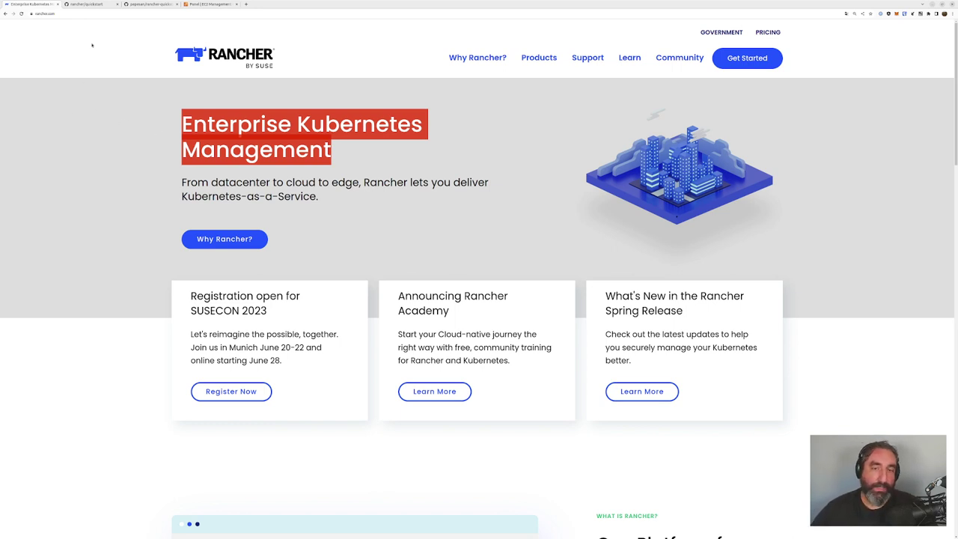
Step: Open the rancher/quickstart GitHub repository and share its address in the stream chat
left_click(86, 5)
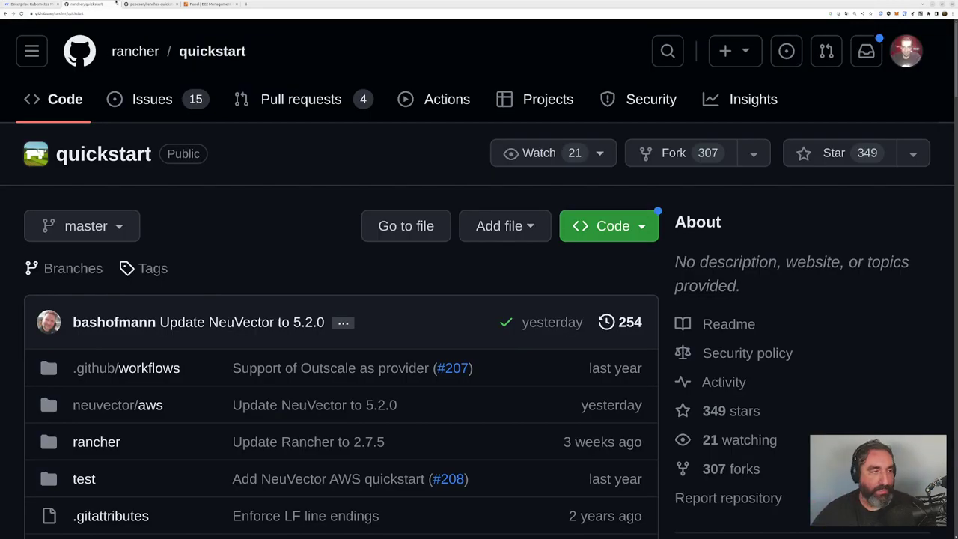
left_click(99, 13)
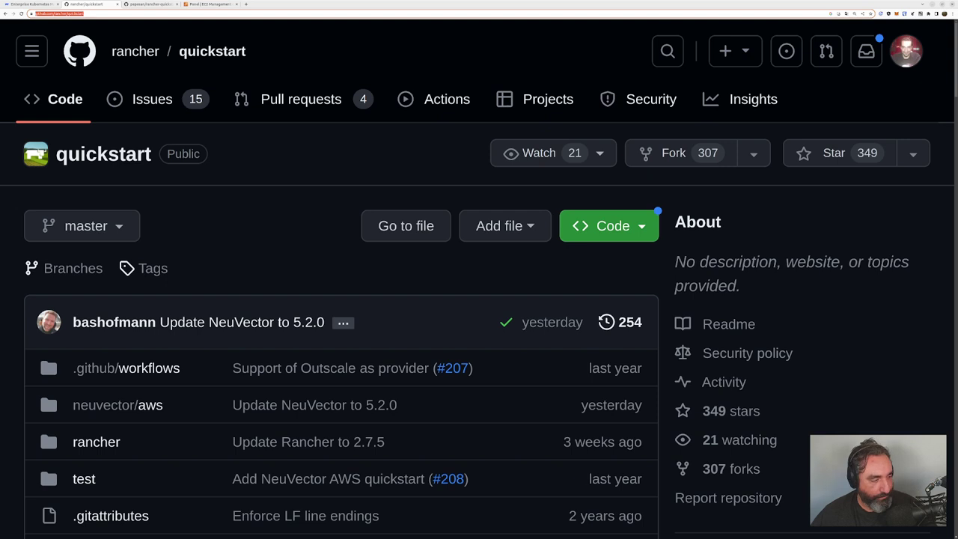
key("alt+Tab")
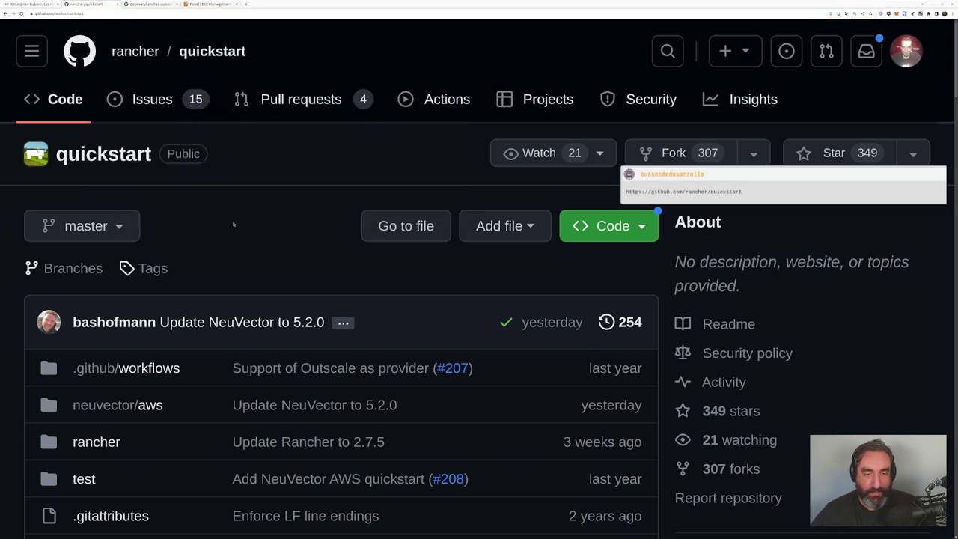
Step: Reduce the page zoom and look through the quickstart repository's file list and README introduction
scroll(233, 223, "down", 5)
key("ctrl+minus")
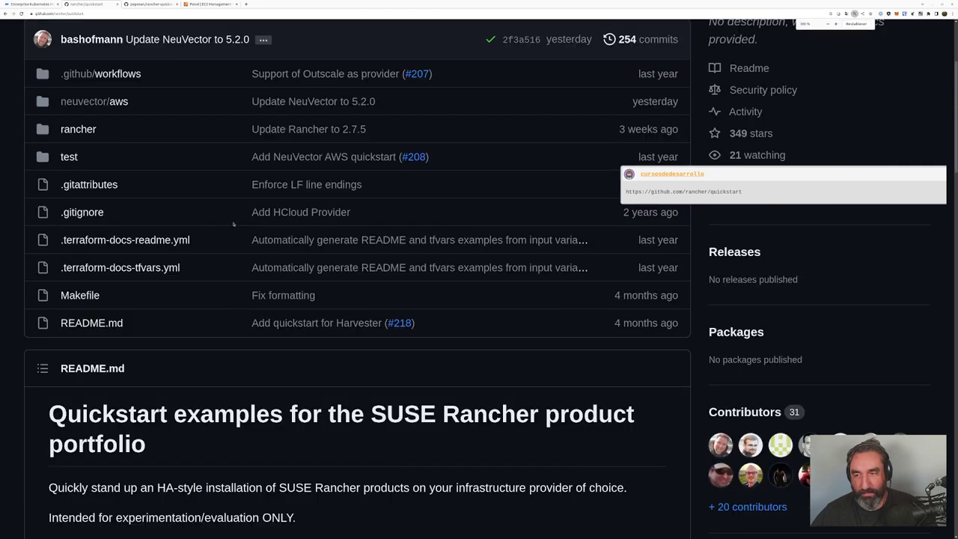
scroll(233, 223, "up", 2)
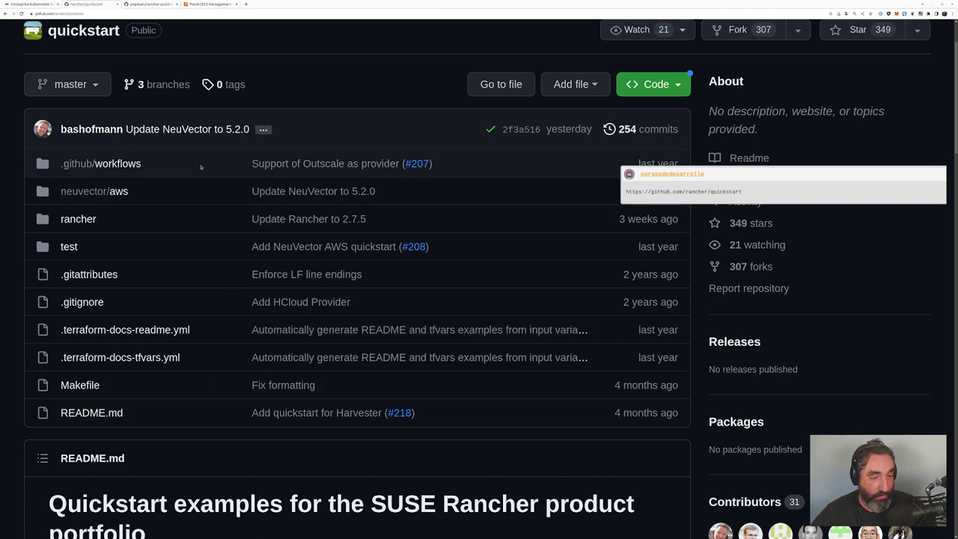
scroll(299, 329, "down", 2)
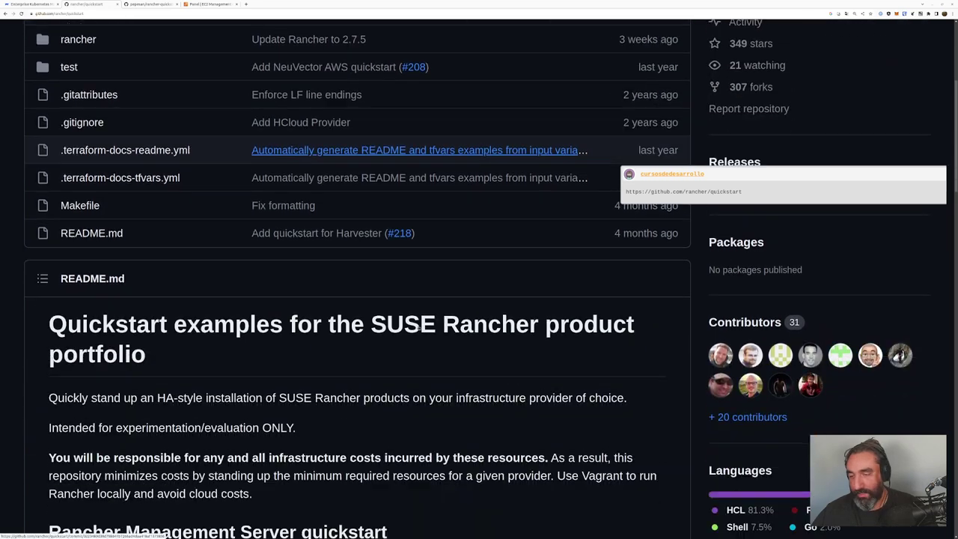
scroll(418, 327, "down", 2)
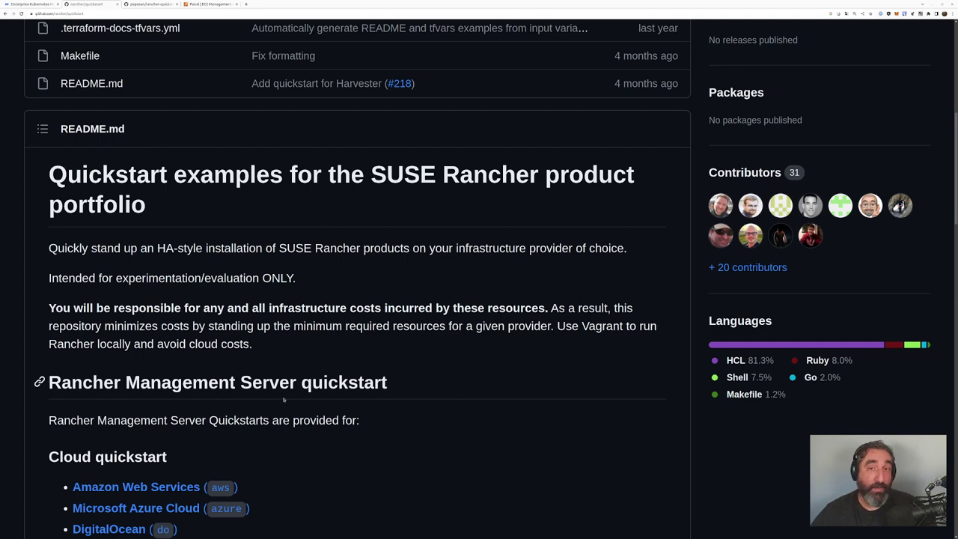
scroll(549, 377, "up", 6)
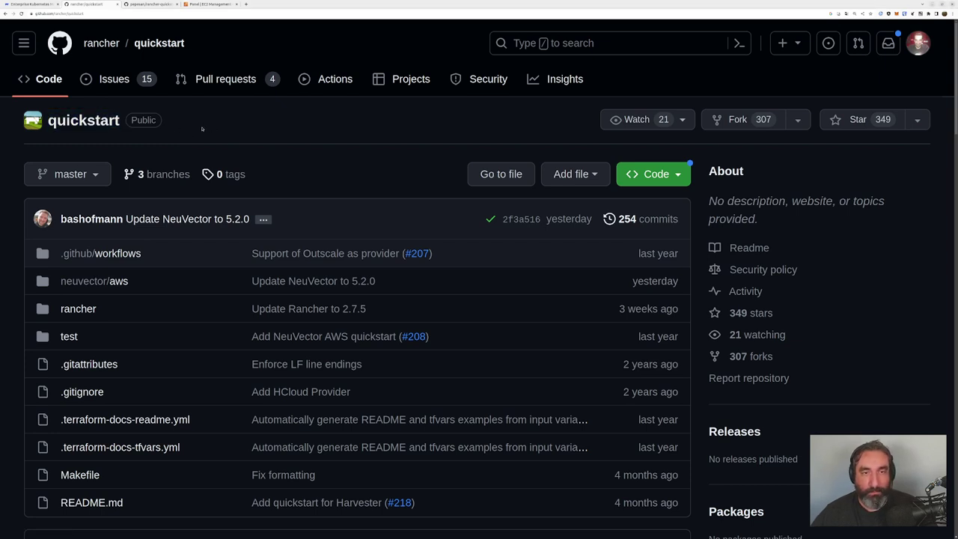
Step: Open the customised rancher-quickstart repository on GitHub and look through its files and README quickstart sections
left_click(154, 4)
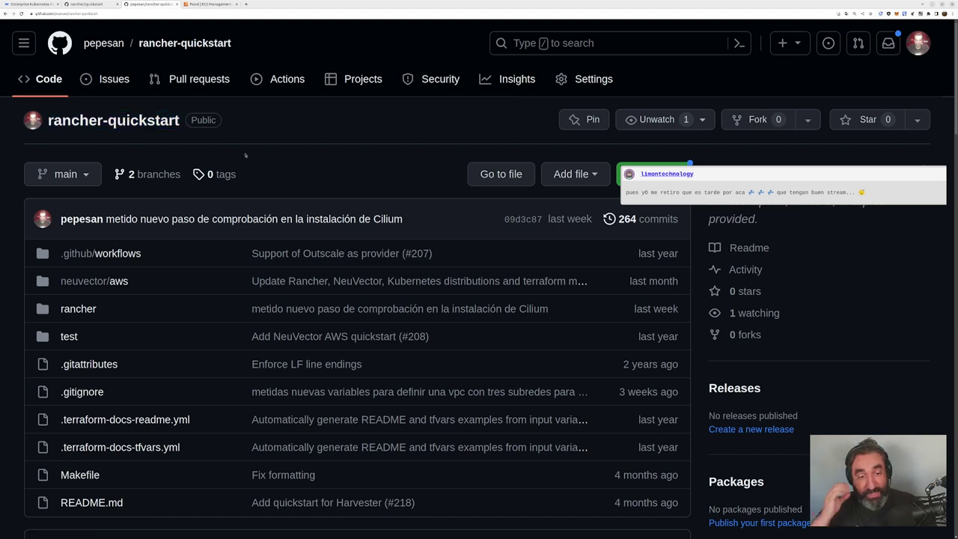
scroll(230, 185, "down", 6)
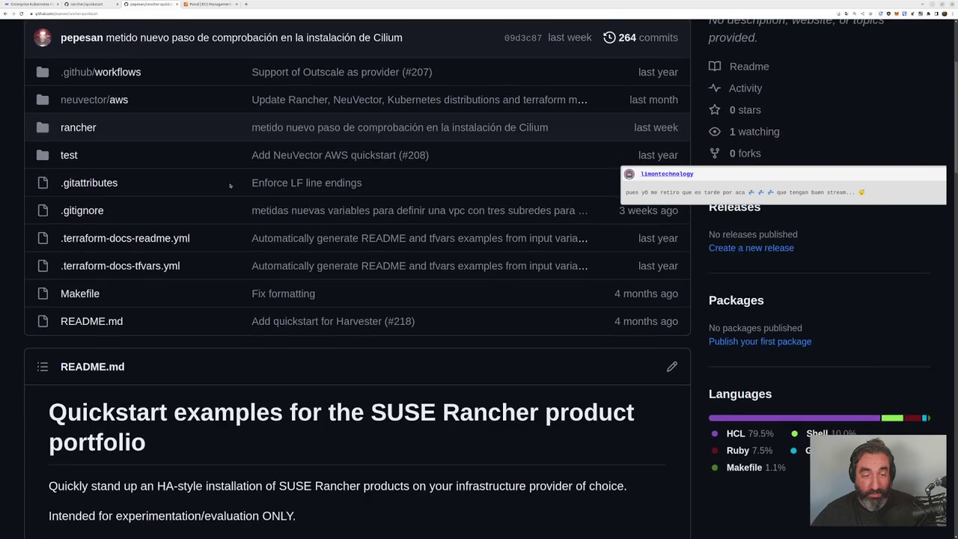
scroll(231, 185, "down", 8)
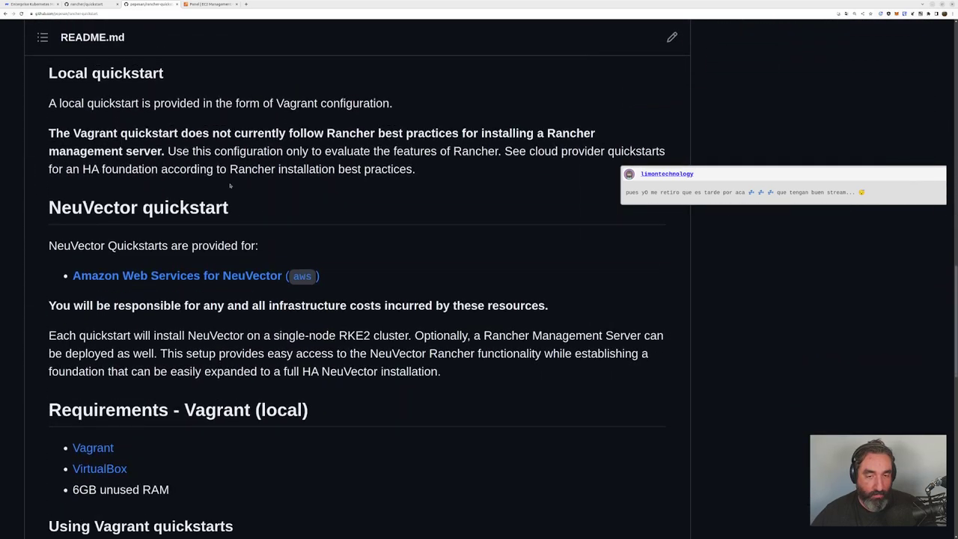
scroll(231, 186, "up", 10)
scroll(231, 185, "up", 4)
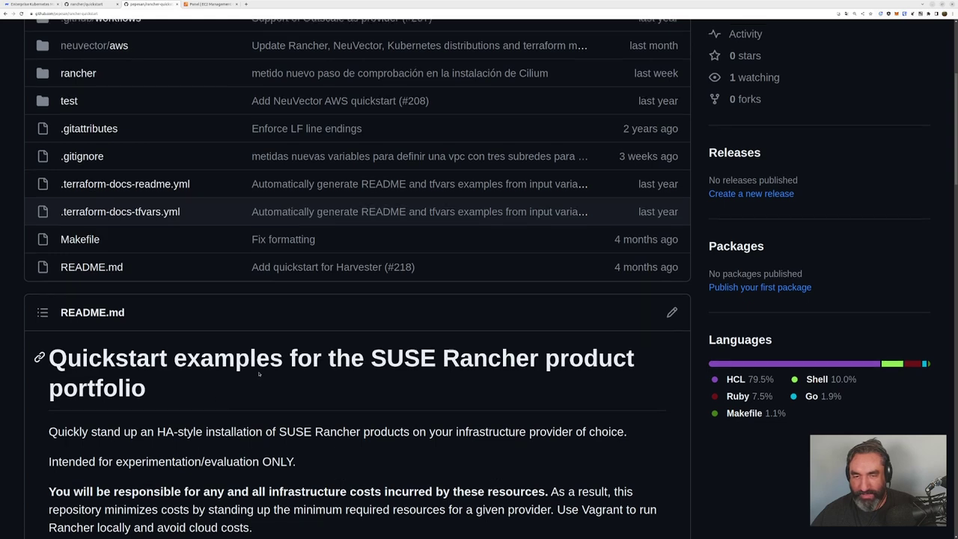
scroll(187, 449, "up", 4)
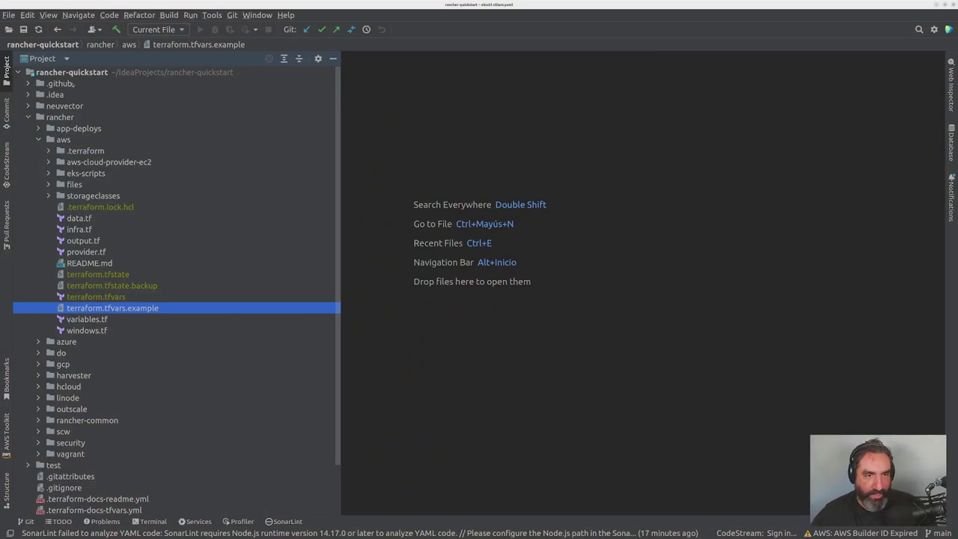
Step: Copy the address of the customised rancher-quickstart repository and share it in the stream chat
left_click(56, 72)
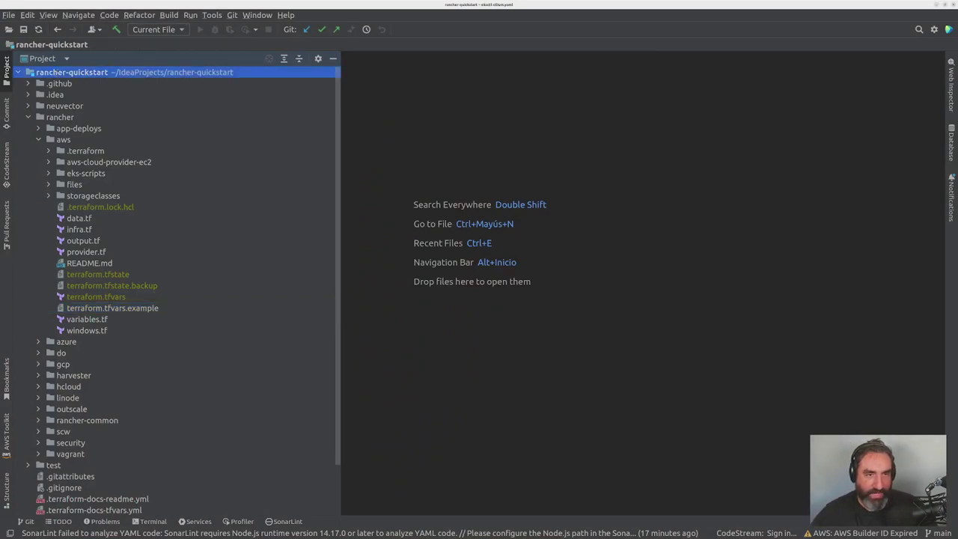
key("alt+Tab")
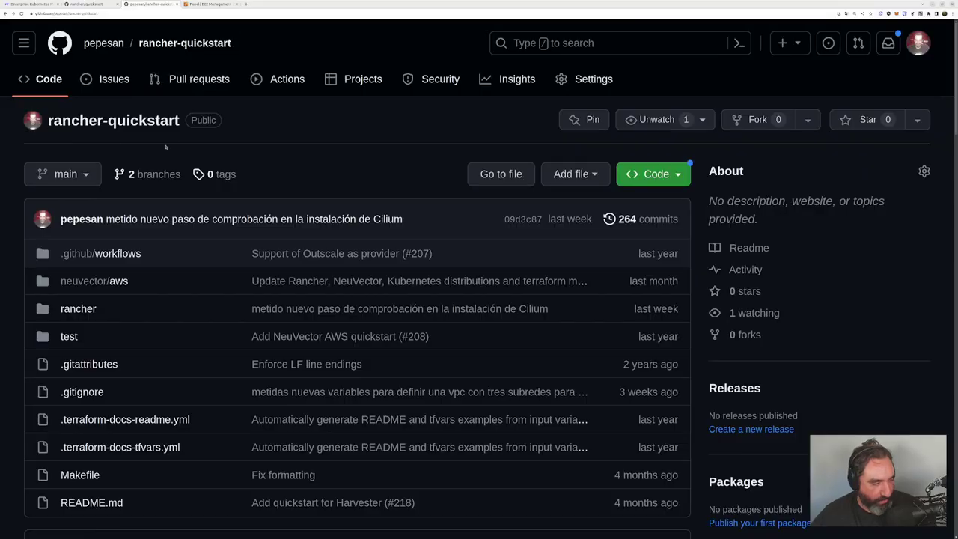
left_click(199, 14)
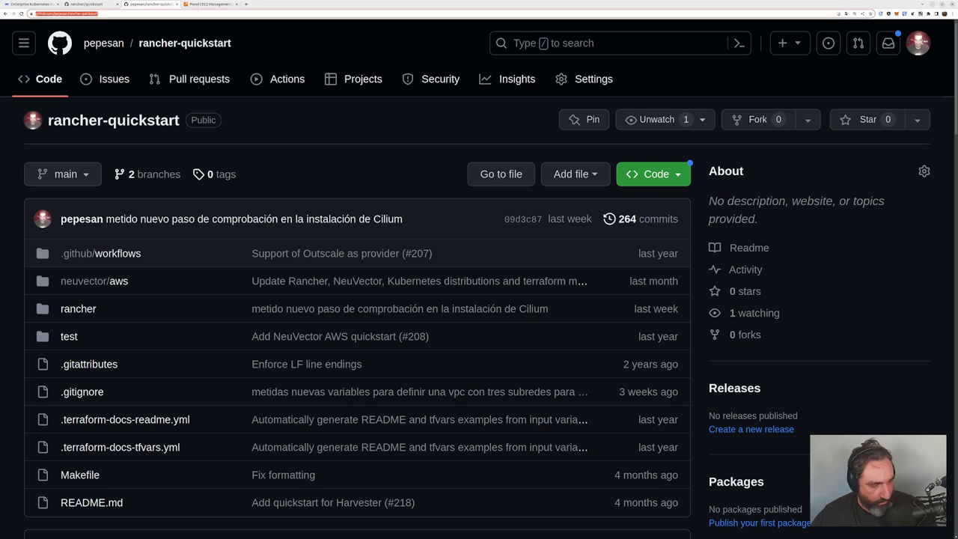
key("alt+Tab")
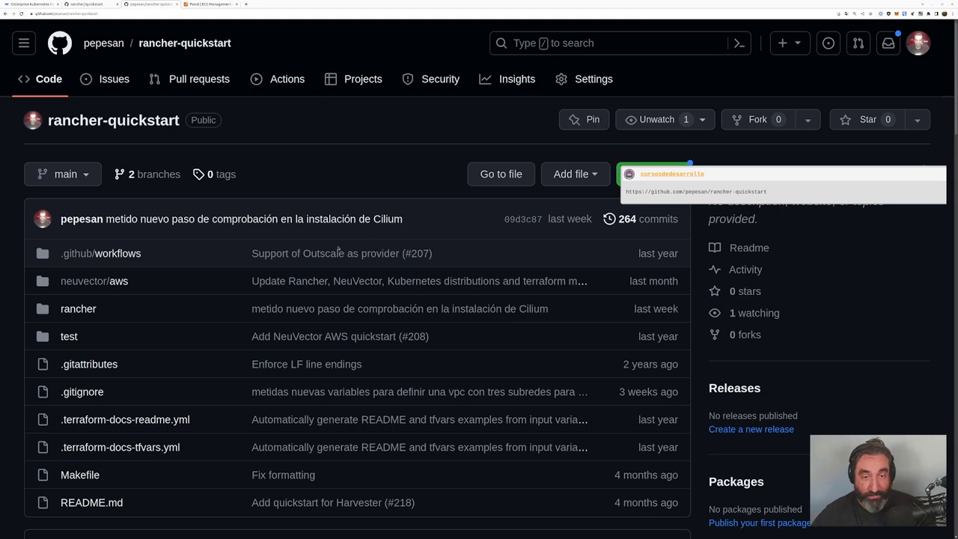
Step: Switch to IntelliJ IDEA and expand the rancher folder and its aws subfolder in the rancher-quickstart project
key("alt+Tab")
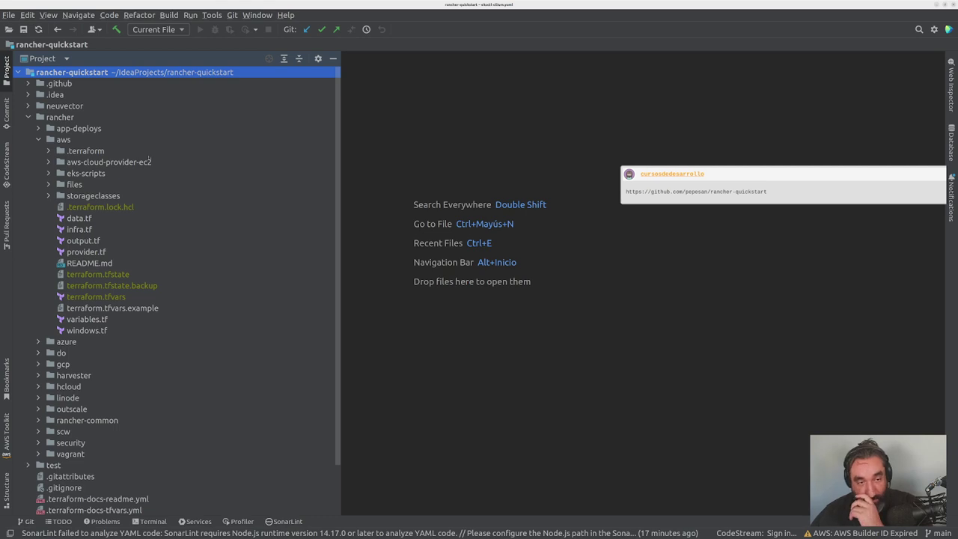
left_click(28, 117)
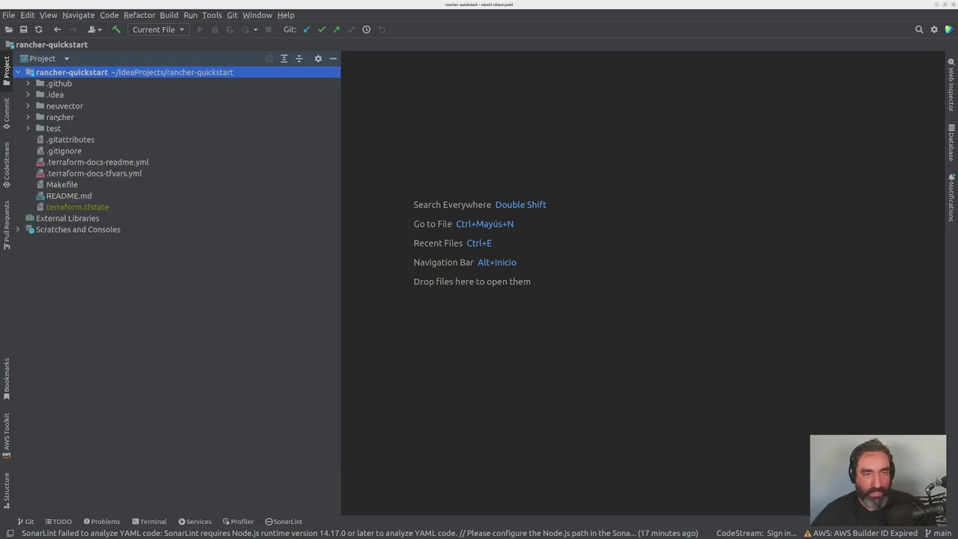
left_click(28, 117)
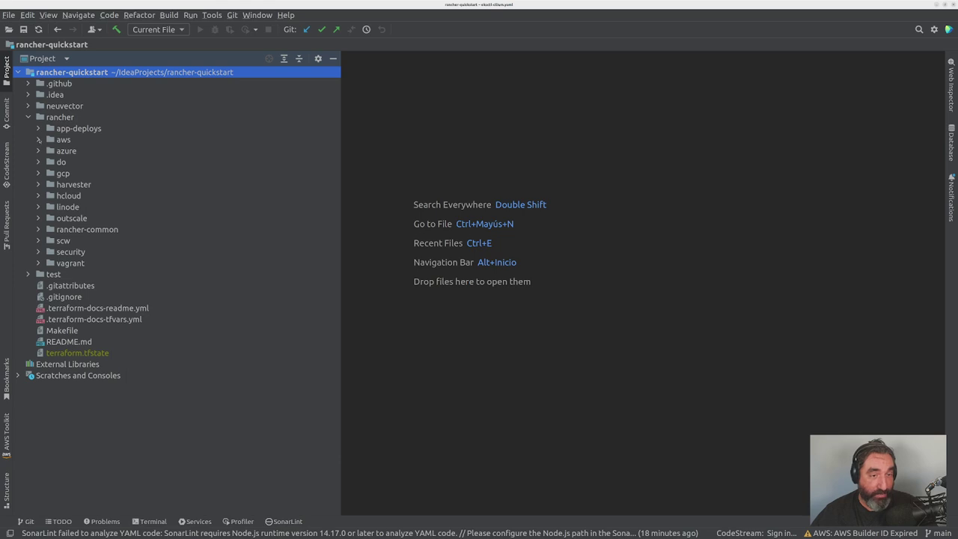
left_click(39, 140)
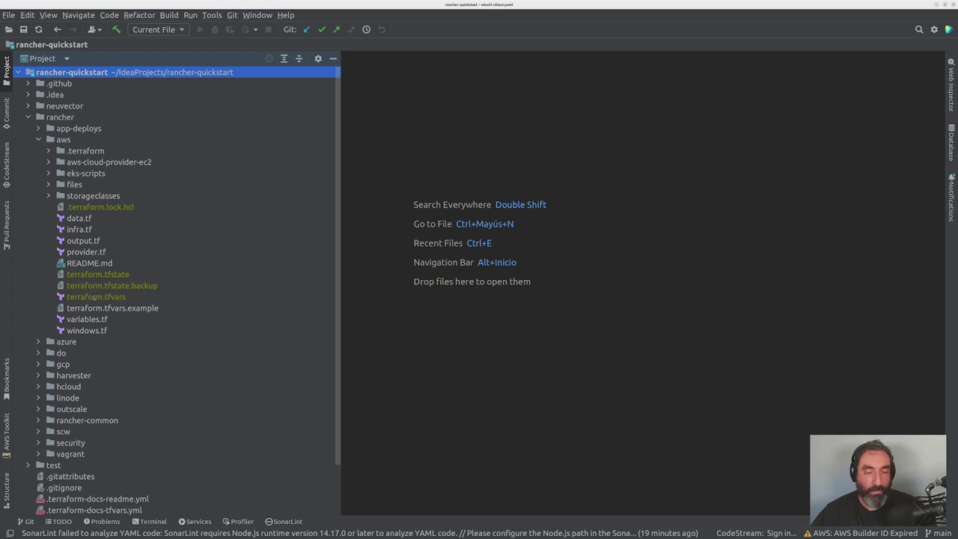
Step: Open .gitignore, check the ignore entries for the .tfstate files and terraform.tfvars, and close the file
double_click(64, 487)
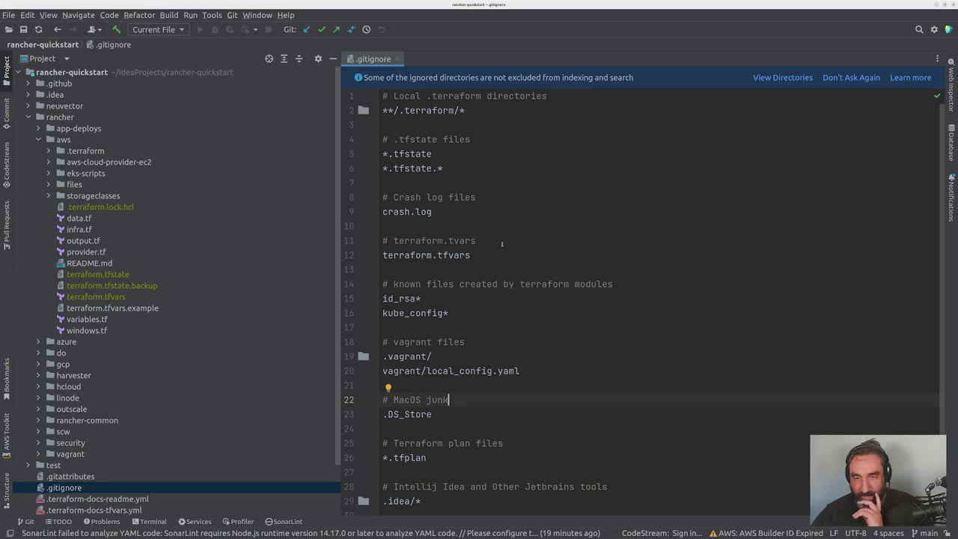
left_click_drag(450, 168, 383, 154)
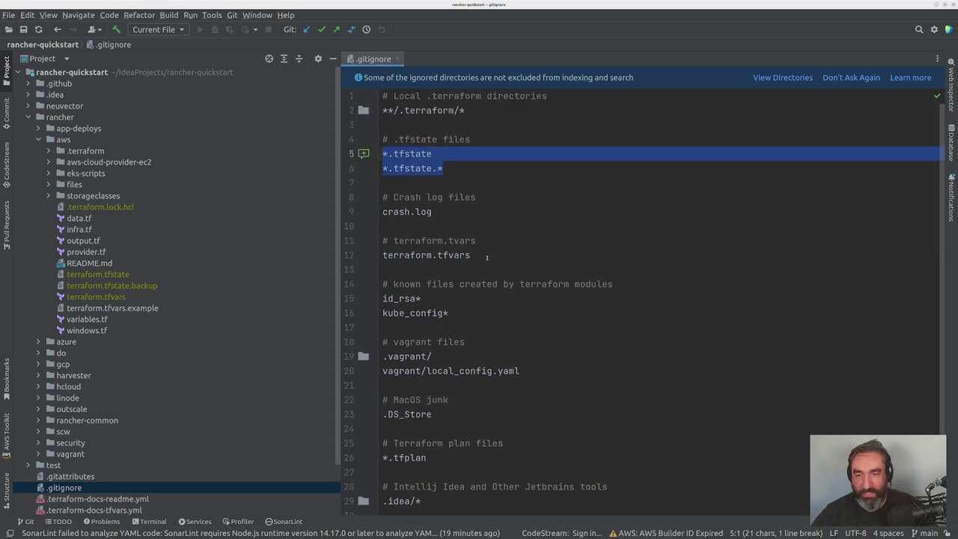
double_click(424, 255)
key("Escape")
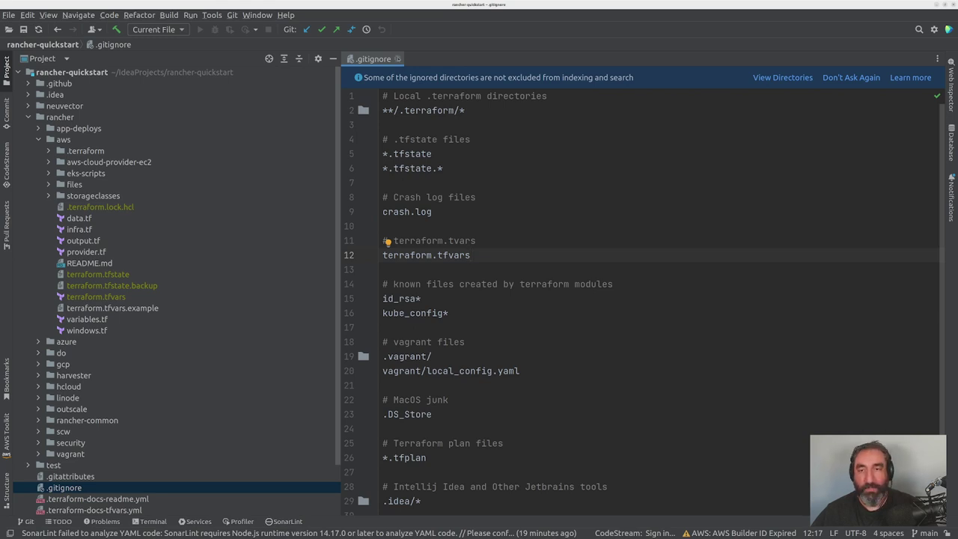
left_click(399, 59)
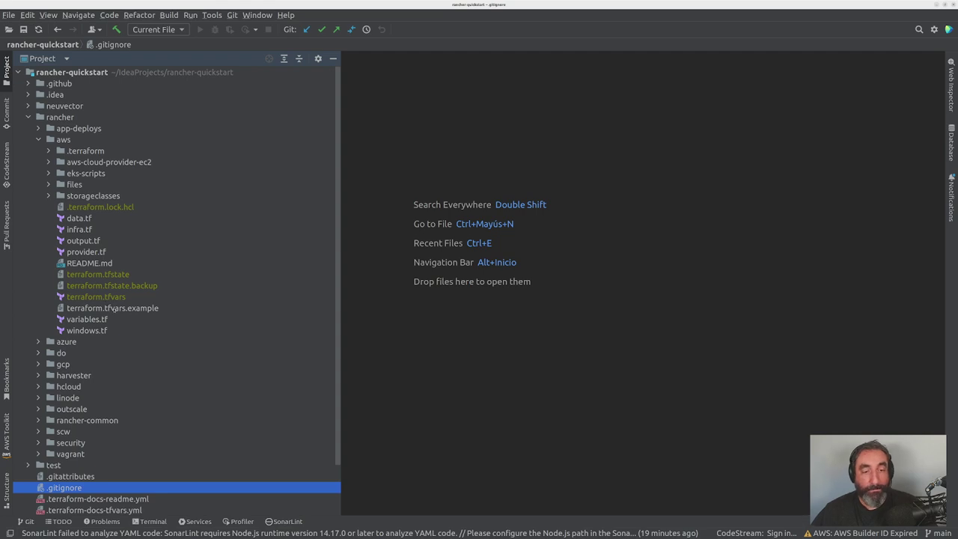
Step: Open terraform.tfvars.example in the aws folder and highlight the aws_access_key and aws_secret_key entries for review
double_click(114, 310)
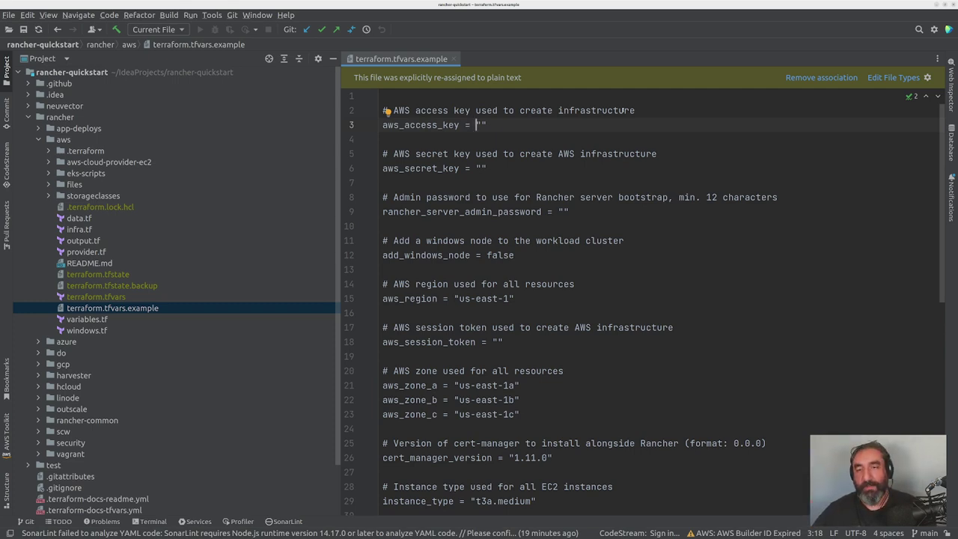
left_click_drag(441, 182, 442, 111)
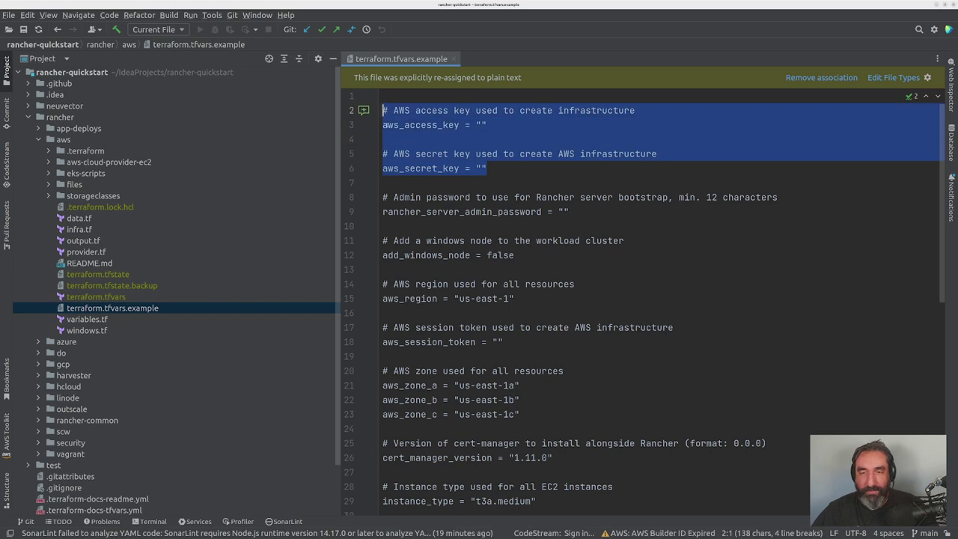
left_click(449, 139)
left_click(459, 125)
key("shift+Home")
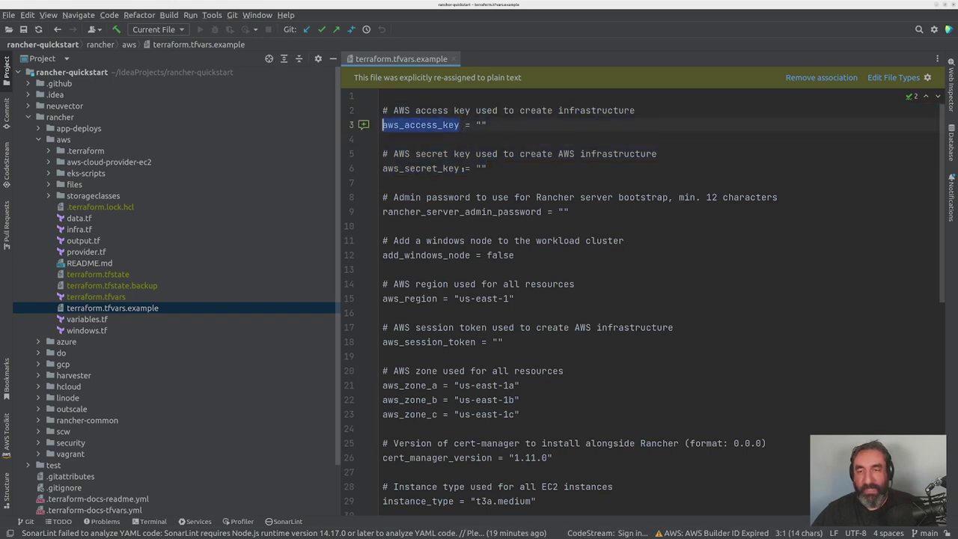
left_click_drag(461, 168, 374, 169)
left_click_drag(514, 165, 382, 110)
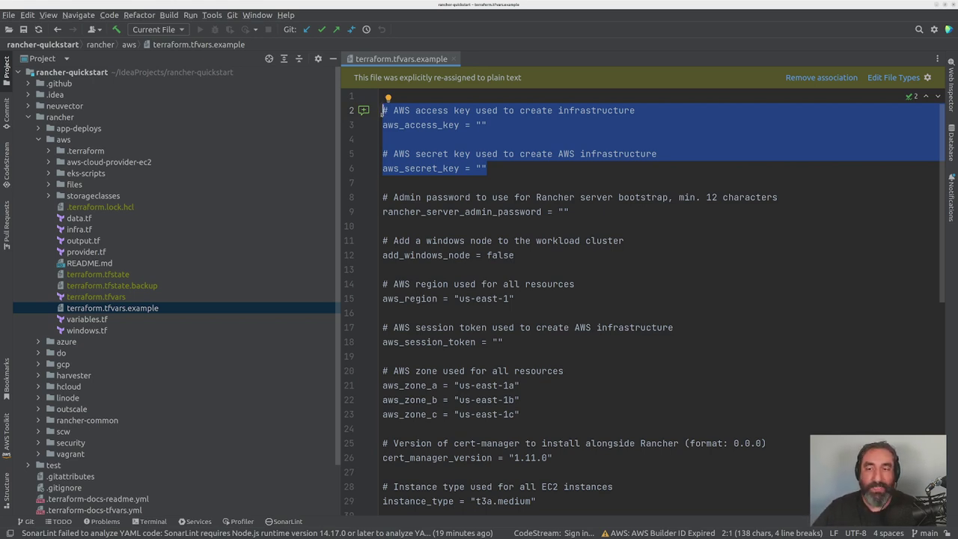
left_click(479, 177)
left_click(485, 168)
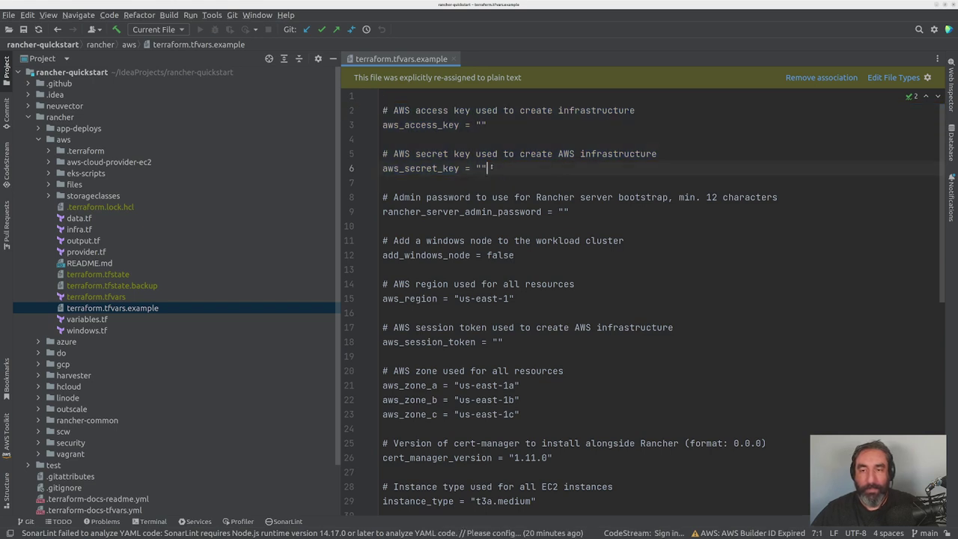
left_click(483, 125)
left_click(483, 169)
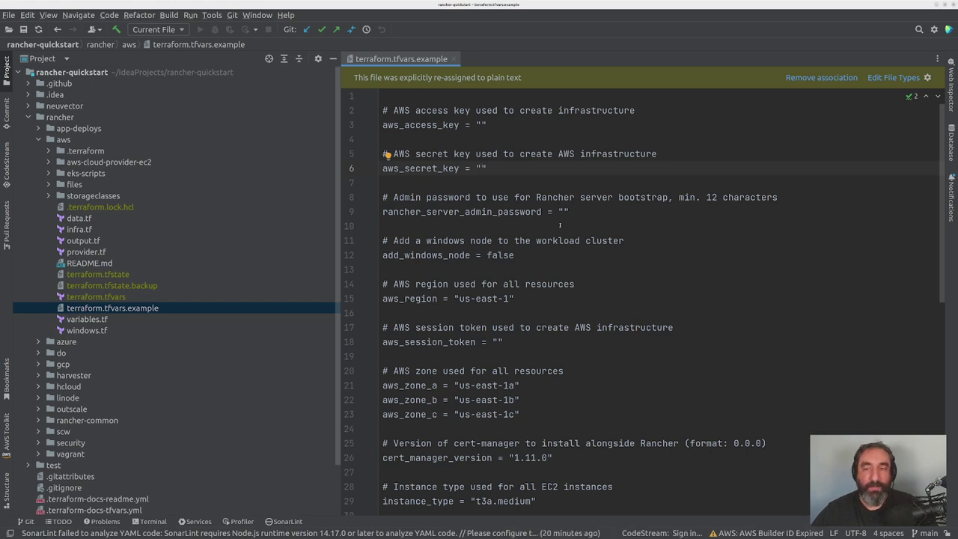
Step: Highlight the rancher_server_admin_password variable and the minimum length requirement in its comment
left_click_drag(575, 211, 380, 212)
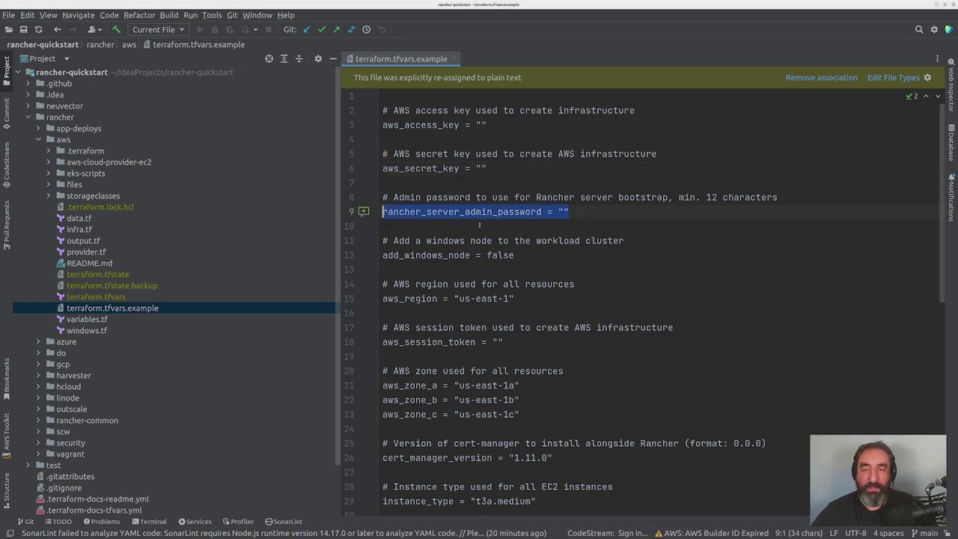
key("Down")
left_click_drag(572, 211, 382, 212)
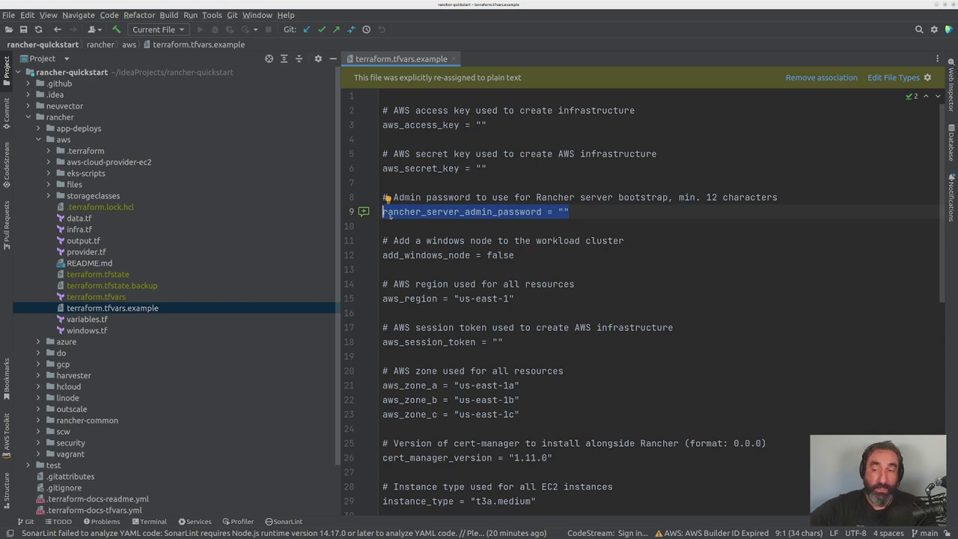
scroll(459, 178, "down", 1)
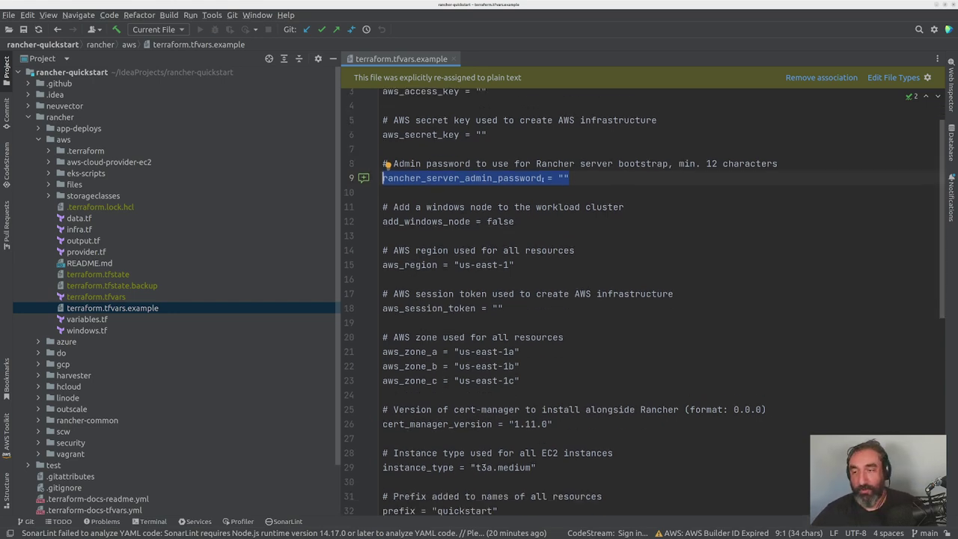
scroll(387, 164, "down", 1)
left_click_drag(679, 154, 779, 153)
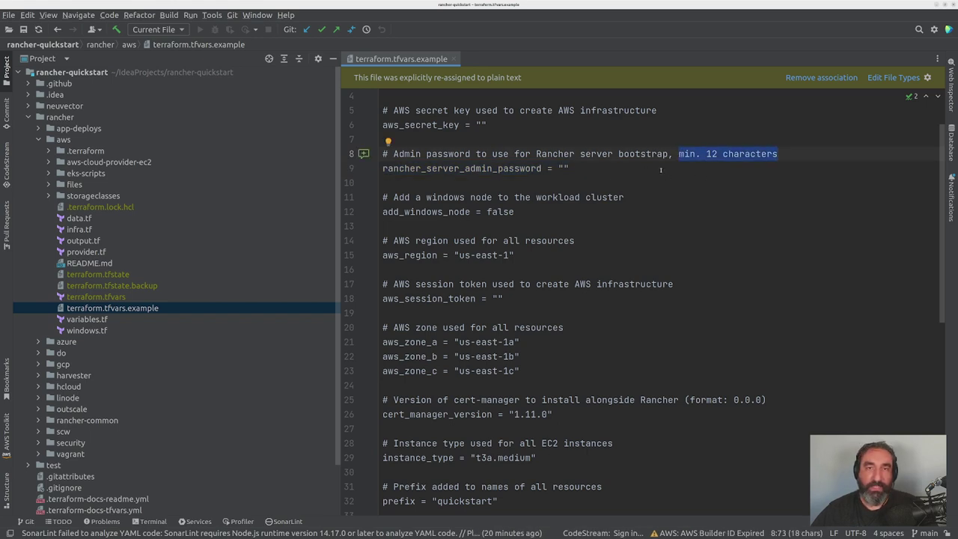
Step: Highlight the add_windows_node variable and its value to review the Windows node option for the workload cluster
left_click(515, 212)
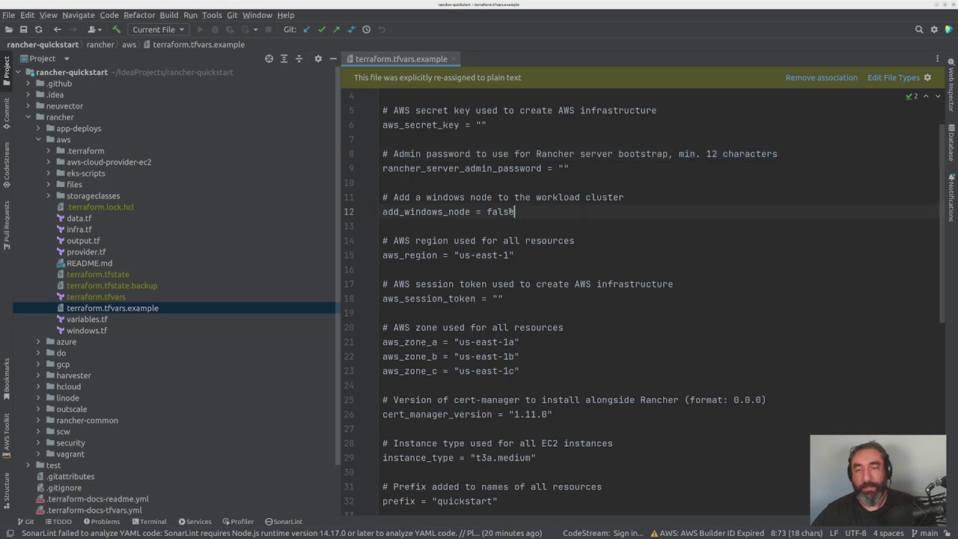
left_click_drag(515, 211, 388, 197)
left_click(482, 212)
left_click_drag(515, 212, 388, 197)
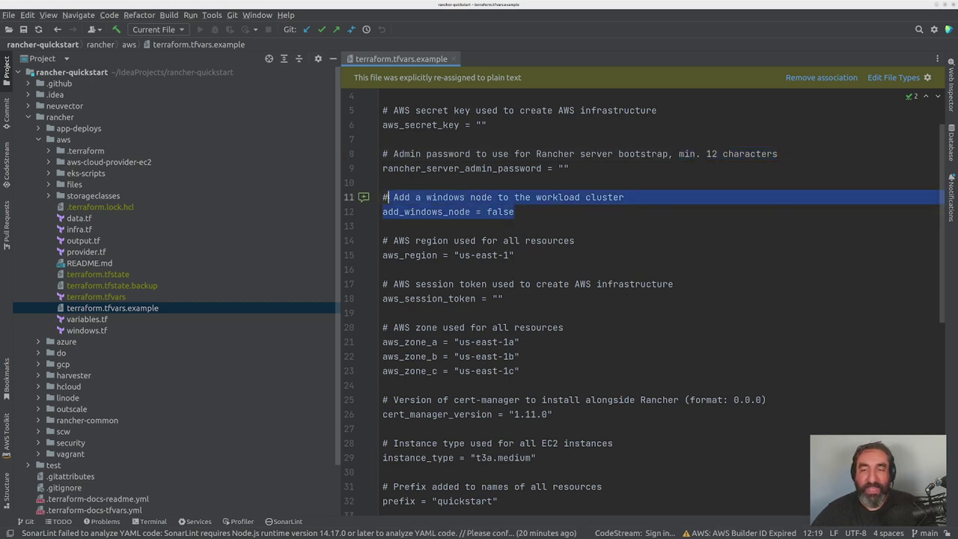
left_click(479, 226)
left_click_drag(487, 211, 522, 212)
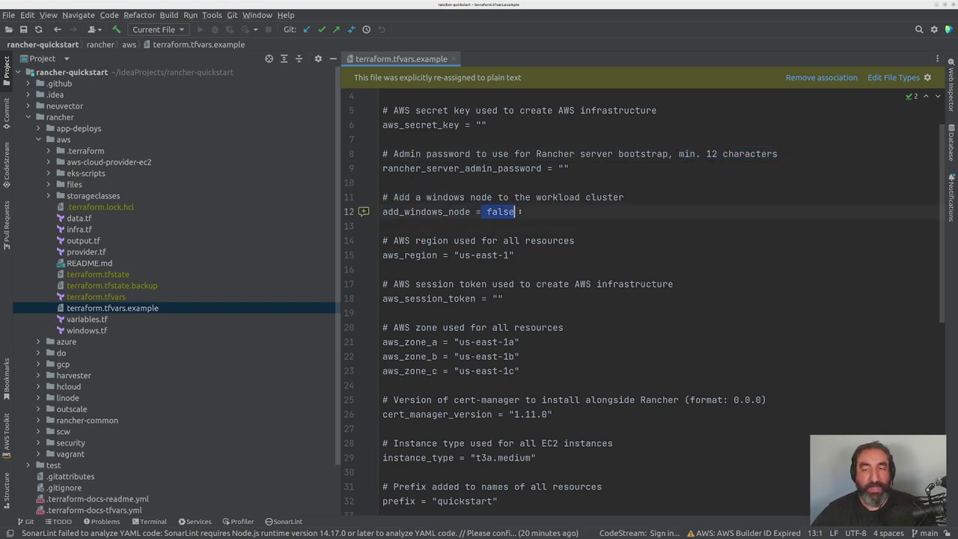
left_click(489, 225)
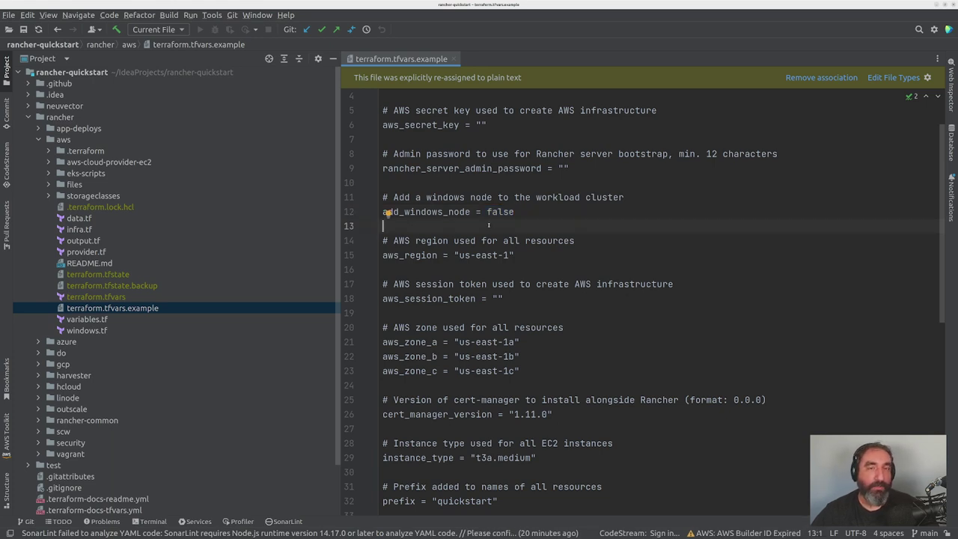
double_click(500, 212)
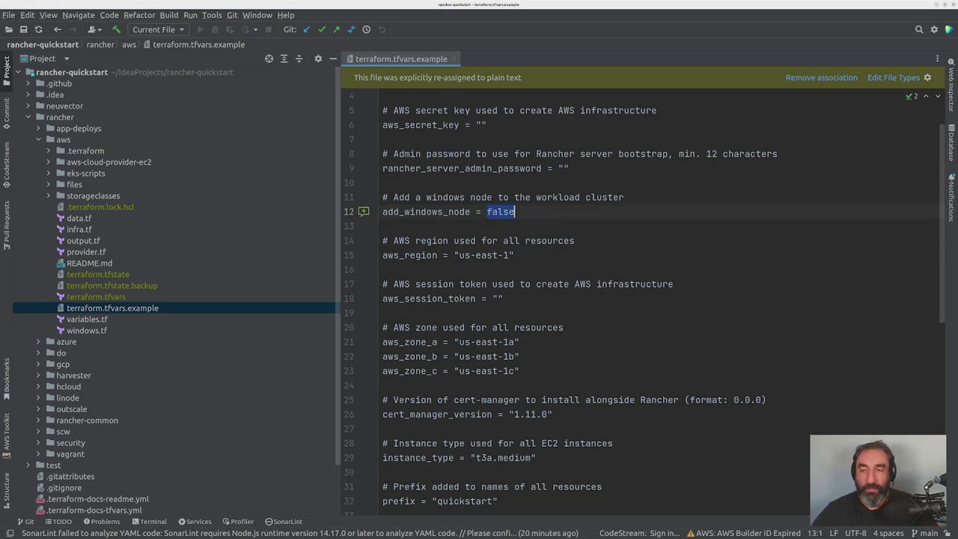
Step: Highlight the aws_region setting, then switch to the AWS EC2 console in the browser and check the list of available regions
left_click_drag(515, 255, 383, 240)
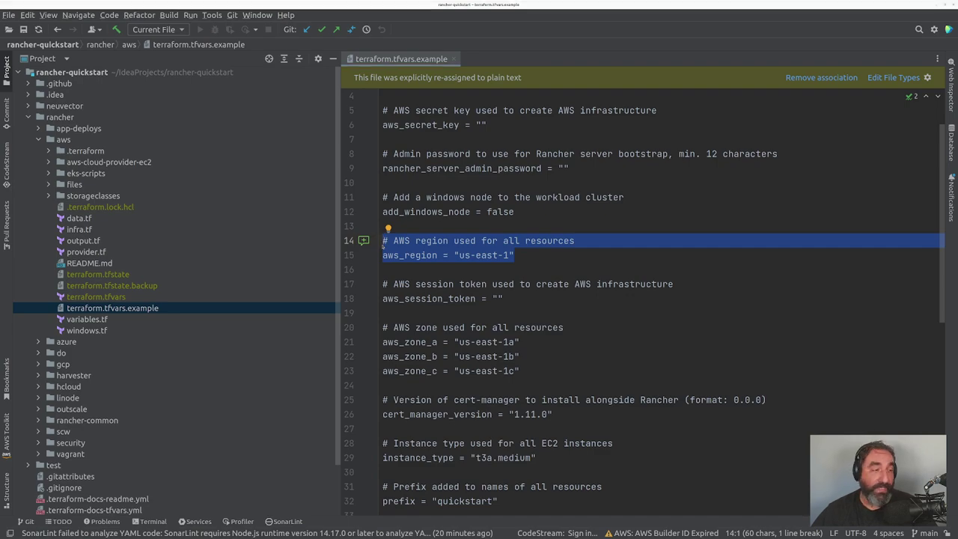
key("alt+Tab")
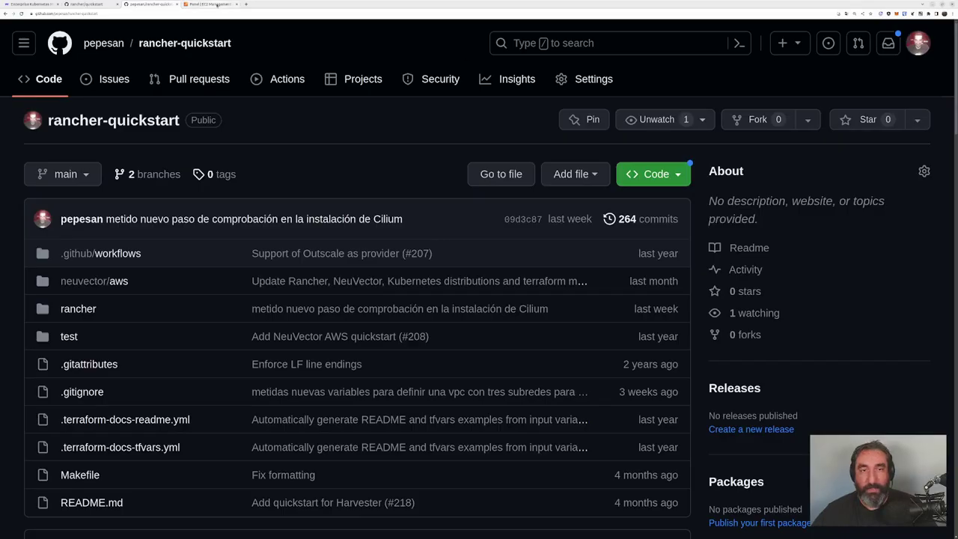
key("ctrl+Tab")
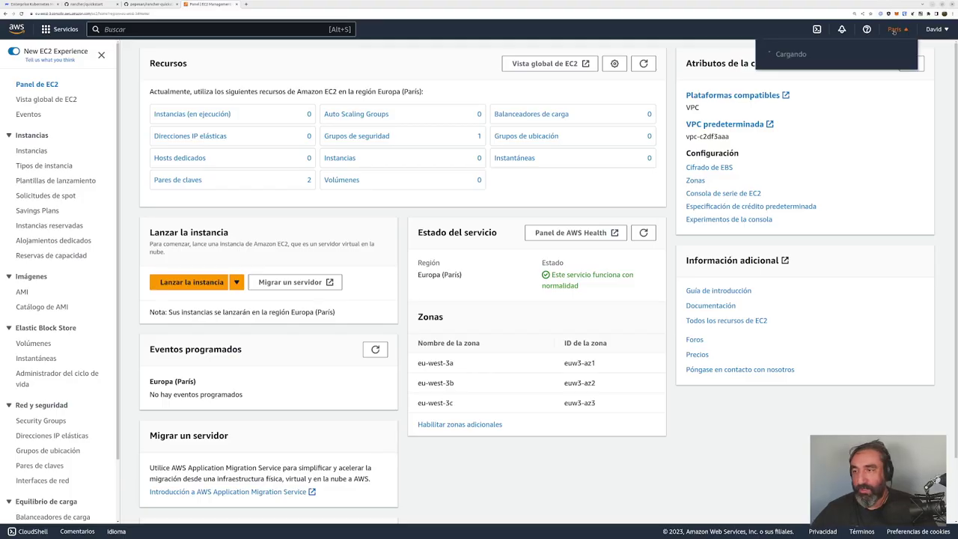
left_click(894, 29)
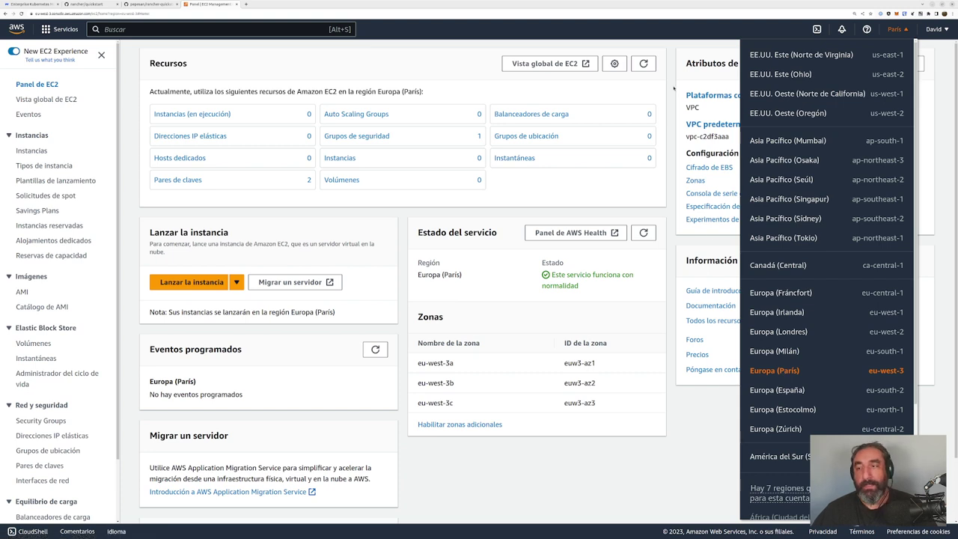
left_click(674, 88)
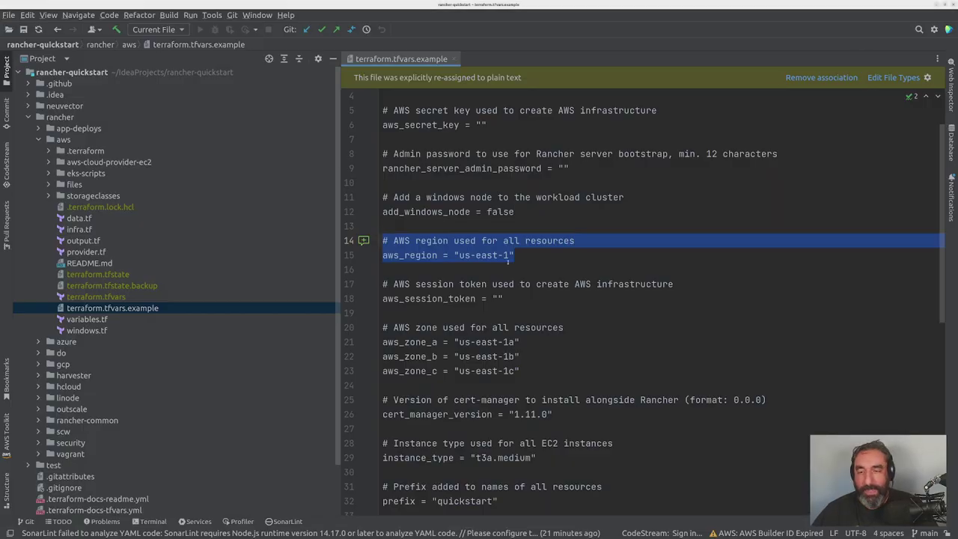
Step: Return to terraform.tfvars.example in IntelliJ IDEA and highlight the aws_session_token variable with its comment
scroll(508, 254, "down", 3)
left_click_drag(509, 169, 382, 154)
left_click(382, 153)
left_click_drag(504, 169, 376, 154)
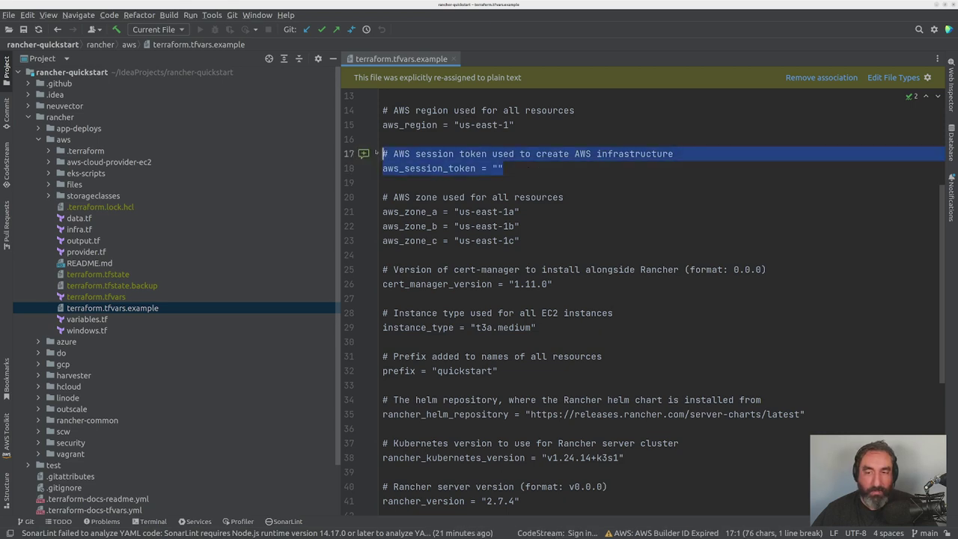
Step: Highlight the AWS zone block with the aws_zone_a, aws_zone_b and aws_zone_c variables
scroll(562, 161, "down", 1)
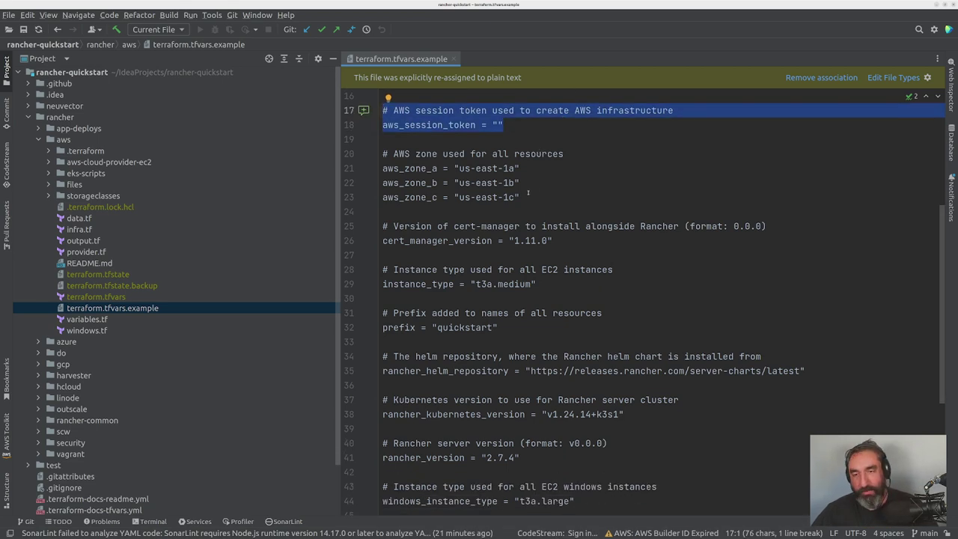
left_click_drag(516, 197, 382, 169)
left_click(382, 169)
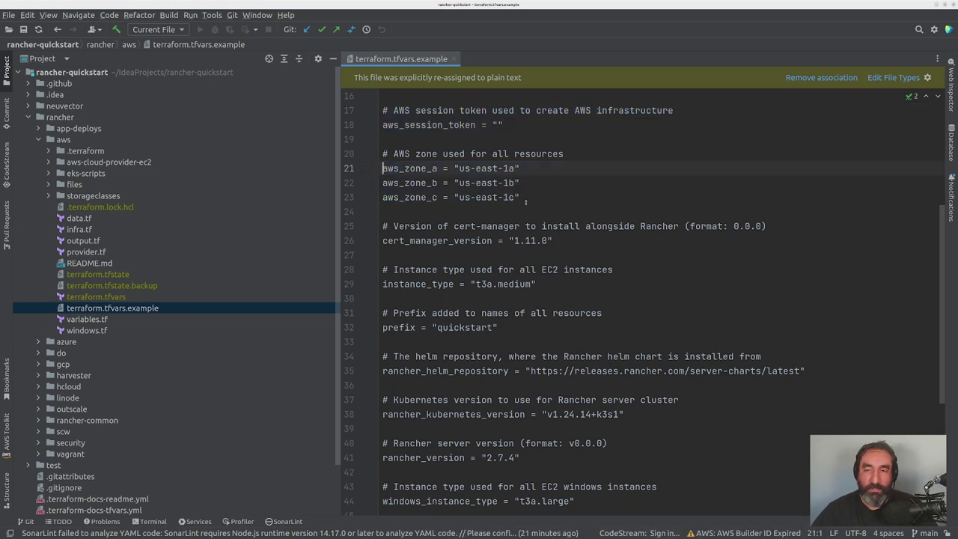
key("shift+Down")
key("shift+Down")
key("shift+Down")
left_click(458, 183)
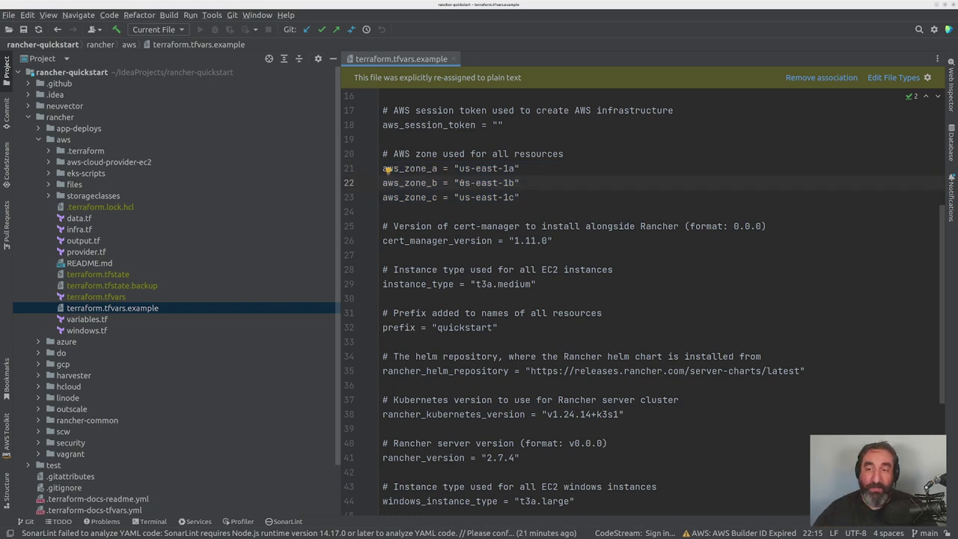
left_click_drag(520, 197, 382, 154)
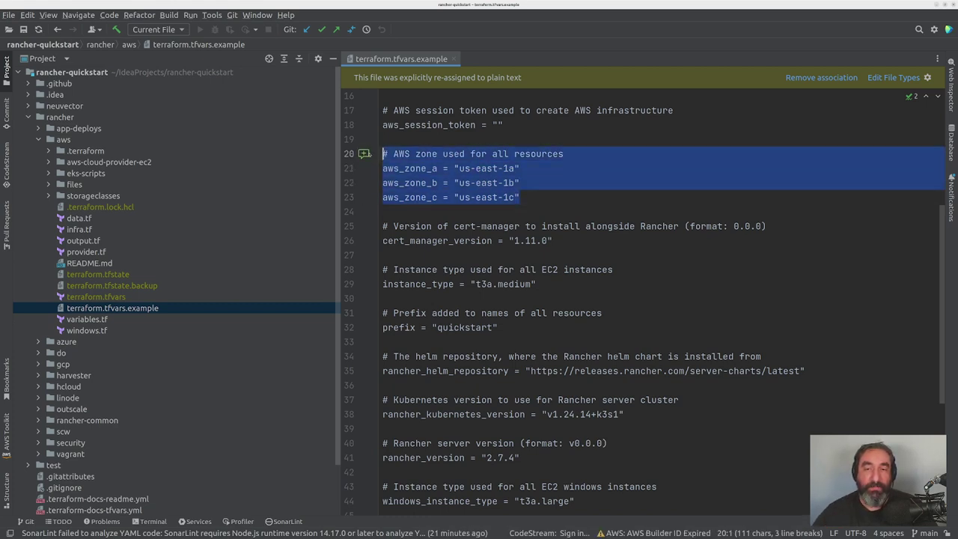
left_click_drag(520, 196, 382, 154)
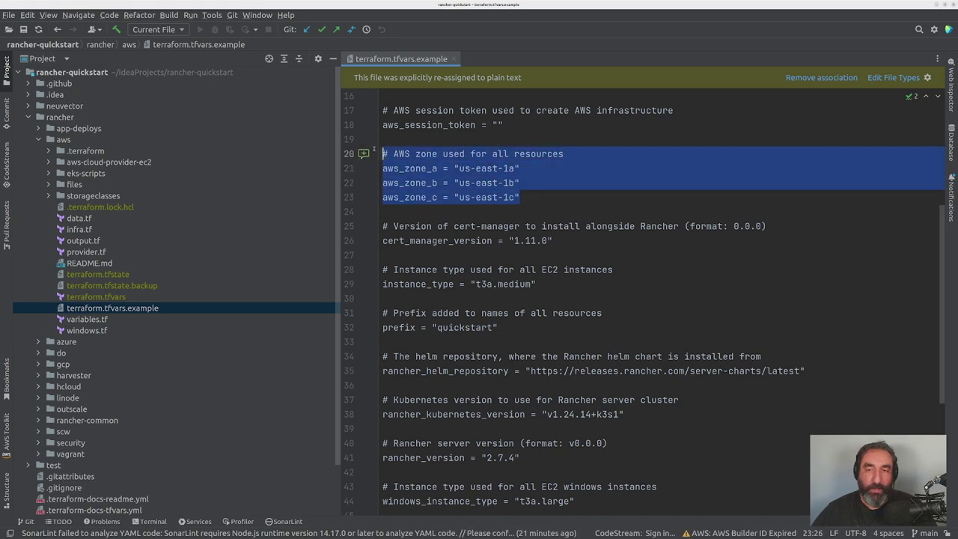
Step: Highlight the values of aws_zone_a, aws_zone_b and aws_zone_c one after another
left_click(460, 168)
key("shift+Right")
key("shift+Right")
key("shift+Right")
key("shift+Right")
key("shift+Right")
key("shift+Right")
key("shift+Right")
key("shift+Right")
key("shift+Right")
key("shift+Right")
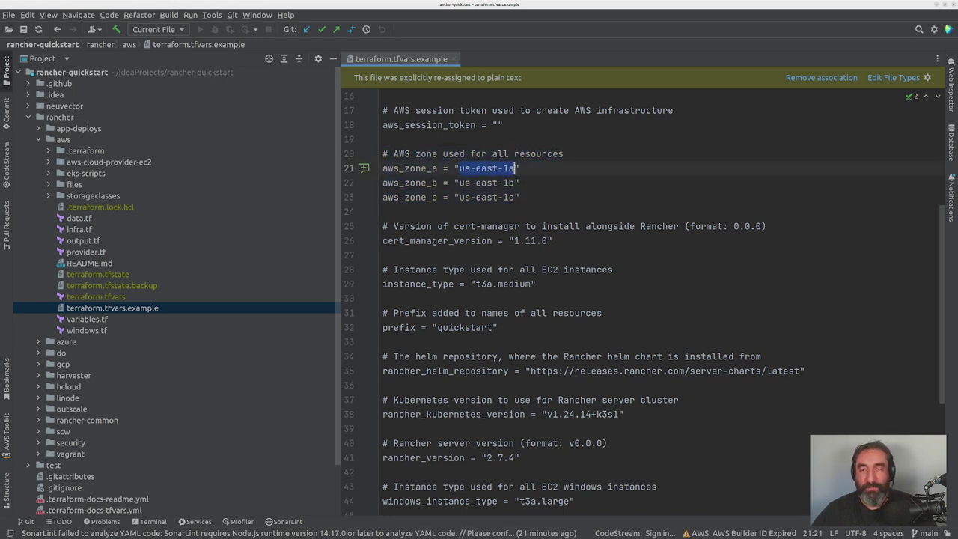
left_click(459, 182)
key("shift+Right")
key("shift+Right")
key("shift+Right")
key("shift+Right")
key("shift+Right")
key("shift+Right")
key("shift+Right")
key("shift+Right")
key("shift+Right")
key("shift+Right")
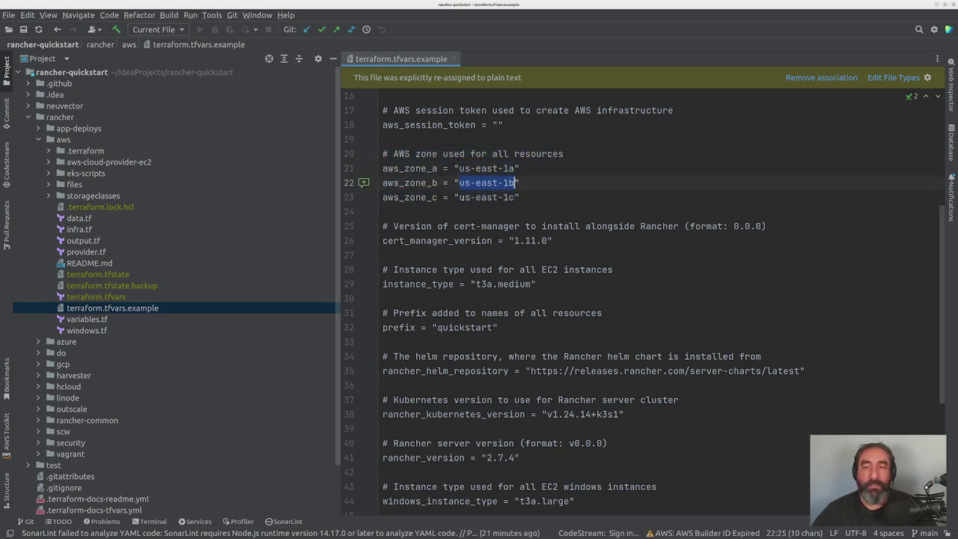
left_click_drag(460, 197, 527, 196)
key("shift+Left")
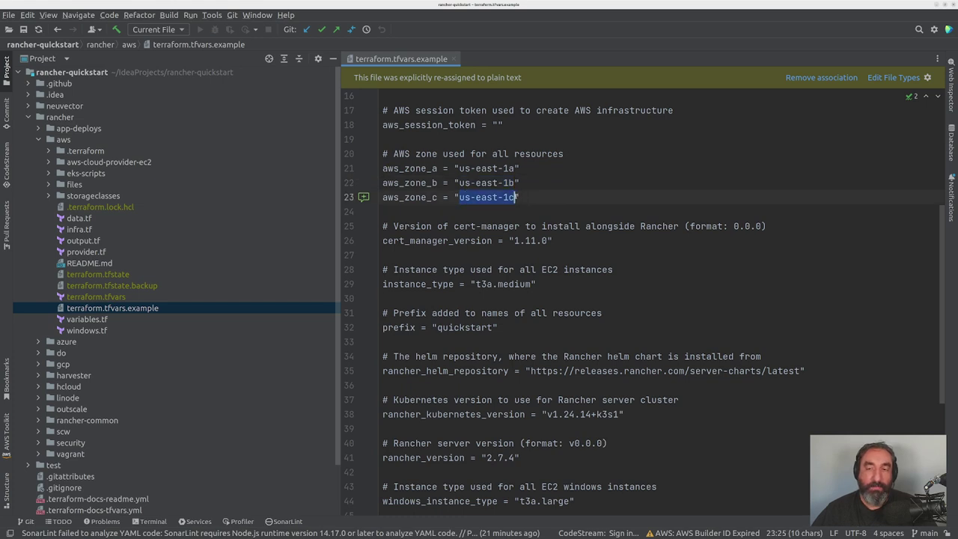
Step: Point out the zone letter at the end of each of the three AWS zone values
key("Escape")
left_click_drag(507, 168, 460, 169)
left_click(512, 169)
left_click(510, 183)
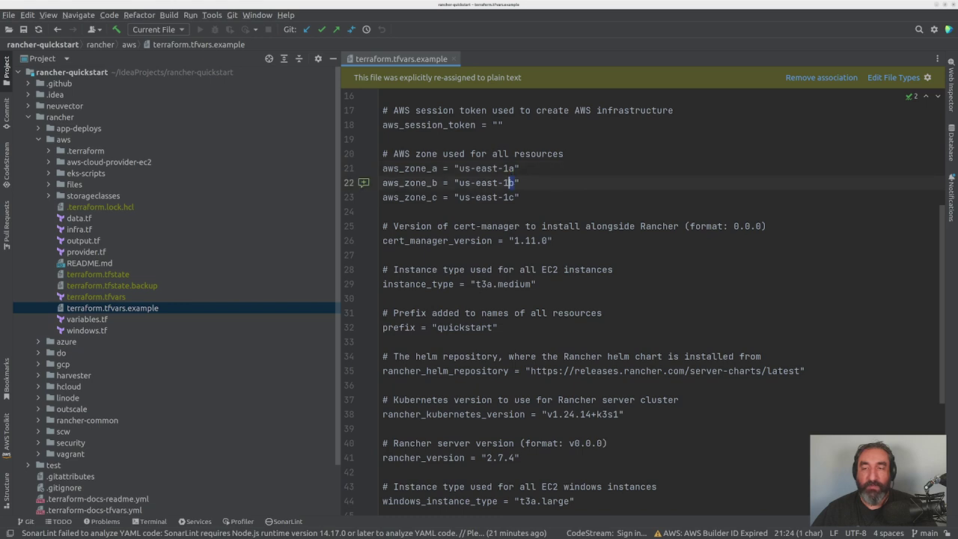
left_click(510, 197)
key("shift+Left")
Step: Highlight the aws_region value and the matching region part in each zone value to compare them
scroll(510, 197, "up", 2)
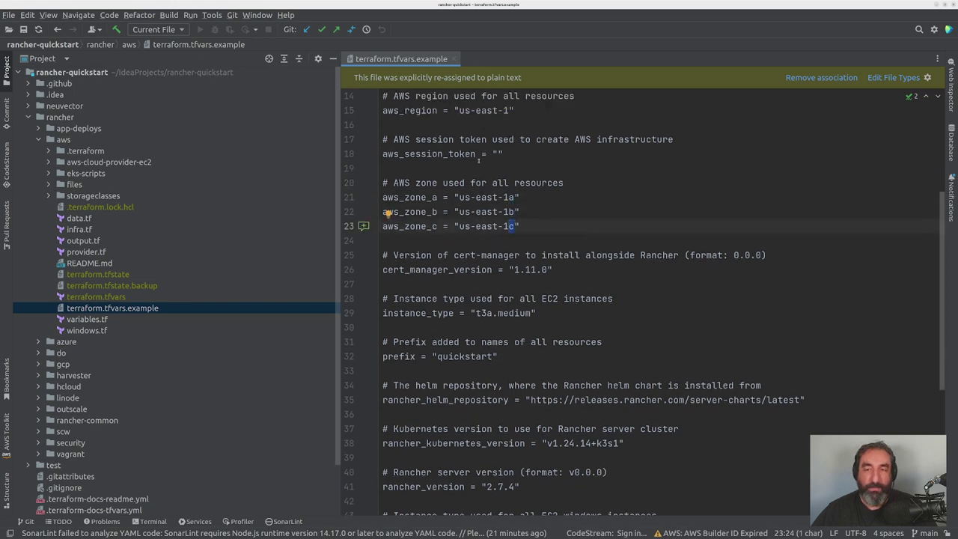
left_click_drag(460, 169, 511, 168)
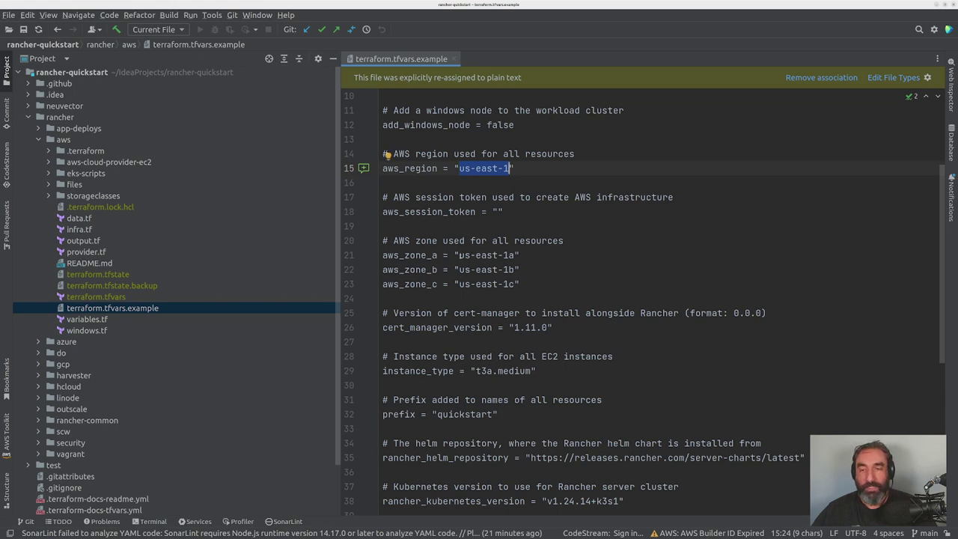
left_click_drag(460, 255, 512, 256)
left_click_drag(459, 270, 511, 269)
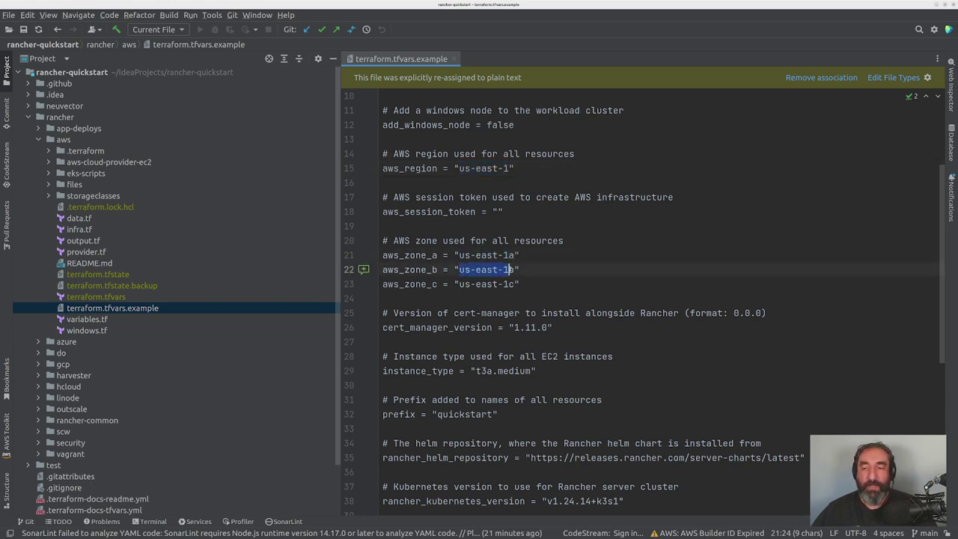
left_click_drag(460, 285, 516, 284)
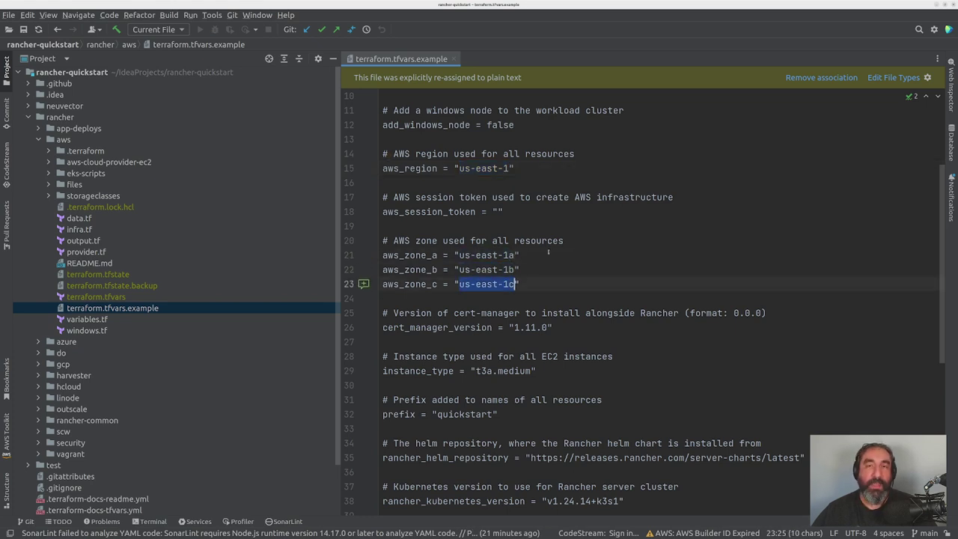
scroll(449, 172, "down", 3)
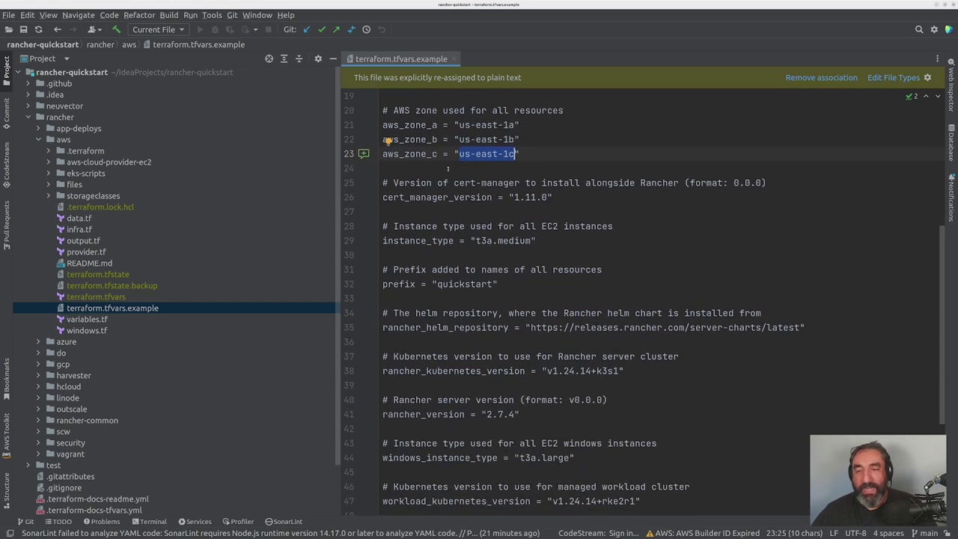
Step: Highlight the cert_manager_version line in terraform.tfvars.example
left_click_drag(554, 197, 380, 198)
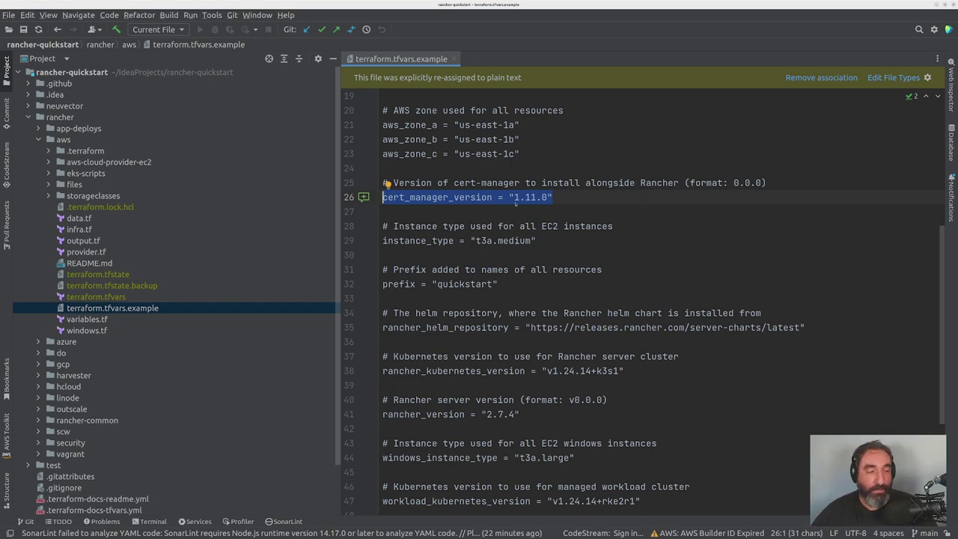
left_click(561, 197)
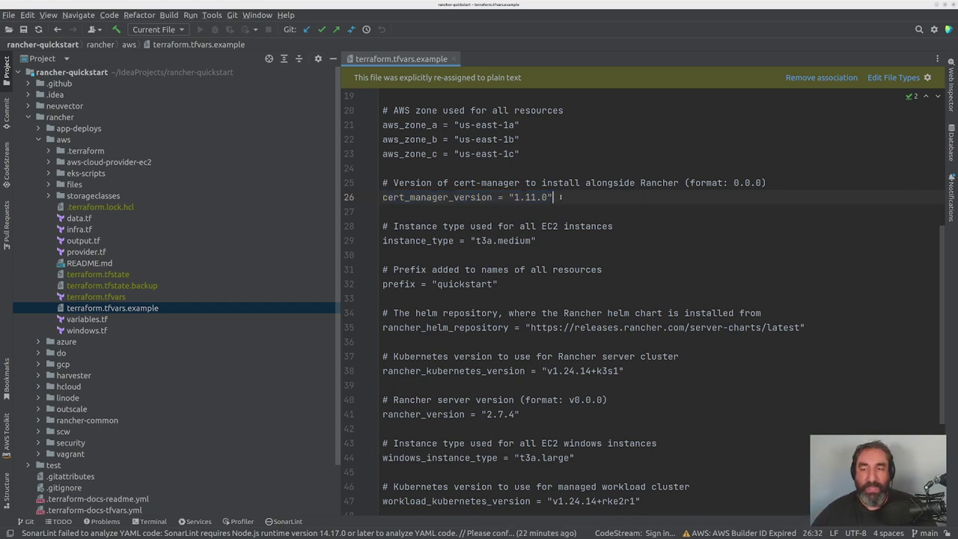
left_click_drag(561, 197, 381, 197)
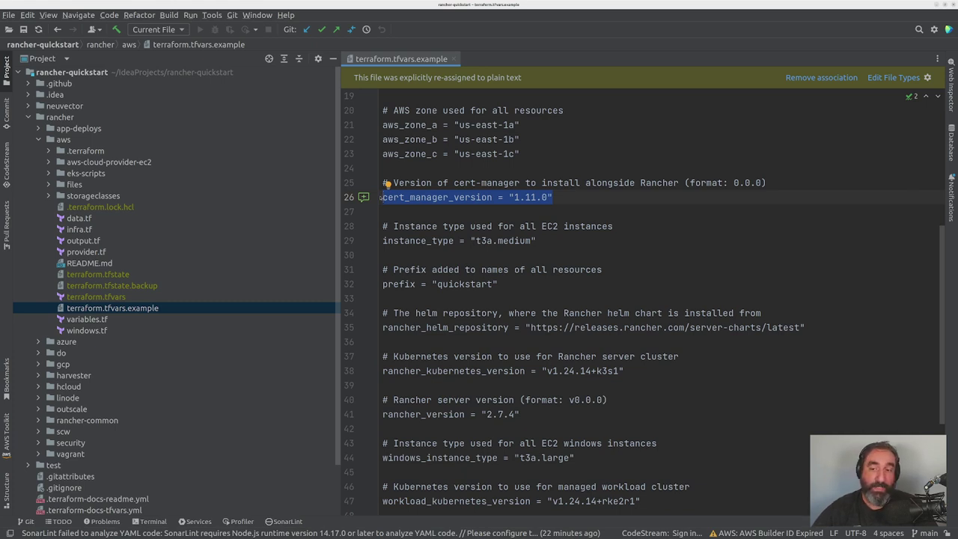
Step: Highlight the instance_type line for the EC2 instances, followed by only its t3a.medium value
scroll(505, 157, "down", 1)
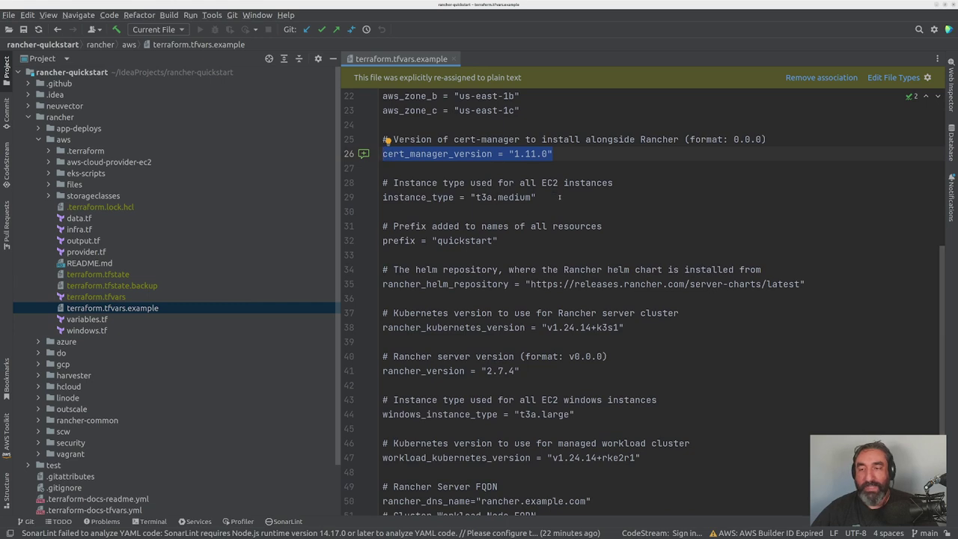
left_click(537, 197)
left_click_drag(537, 197, 382, 197)
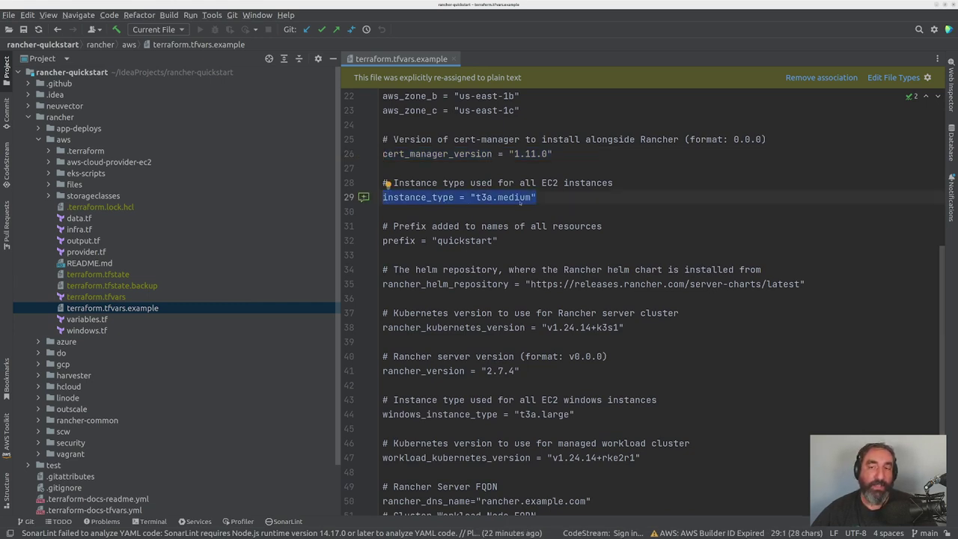
left_click(536, 197)
left_click_drag(536, 197, 382, 197)
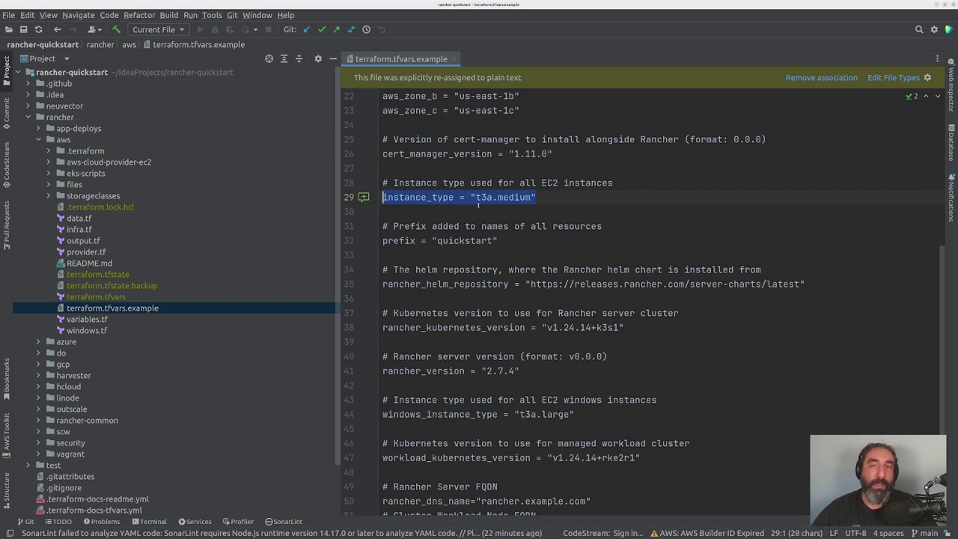
key("Down")
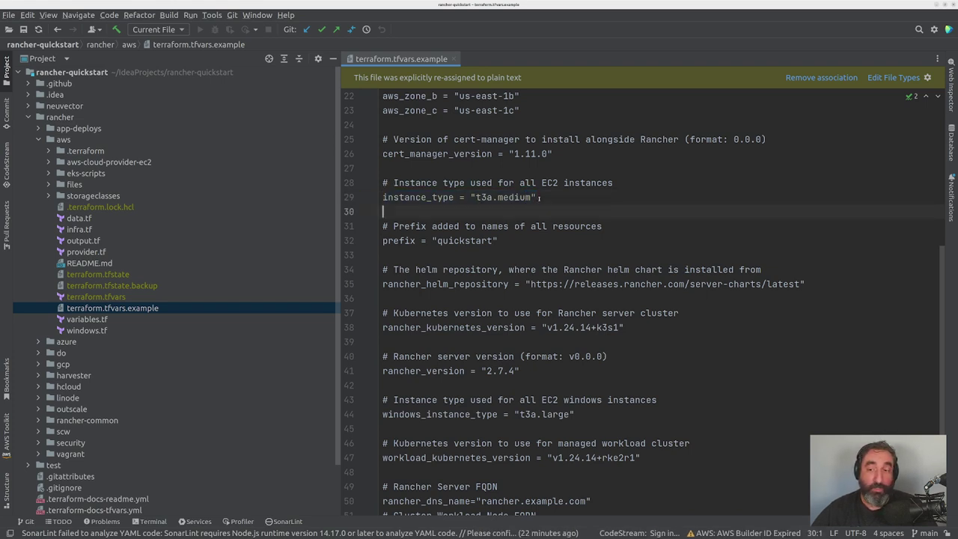
key("ctrl+z")
double_click(485, 197)
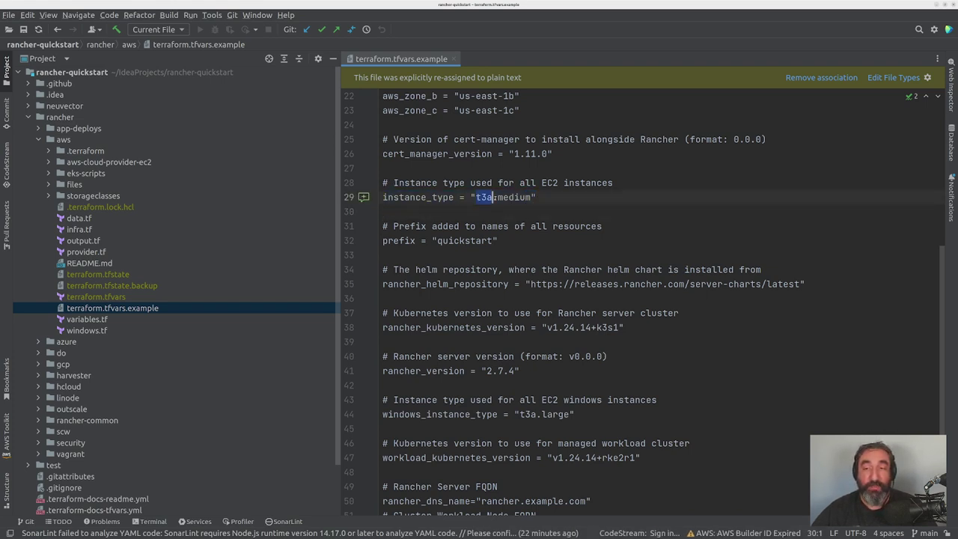
left_click_drag(494, 196, 532, 197)
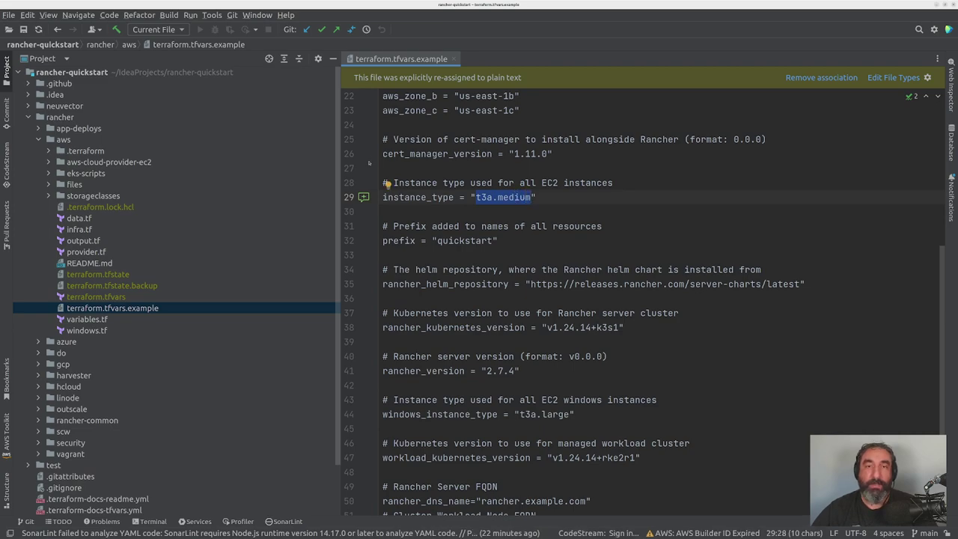
Step: Switch to the AWS EC2 console, start launching an instance and list the available instance types, checking the instance_type value back in the editor
key("alt+Tab")
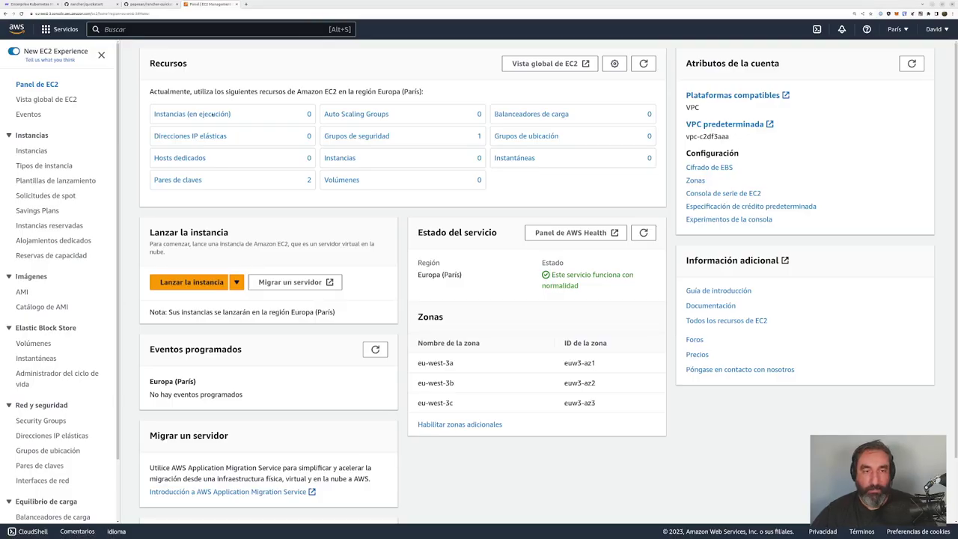
left_click(189, 283)
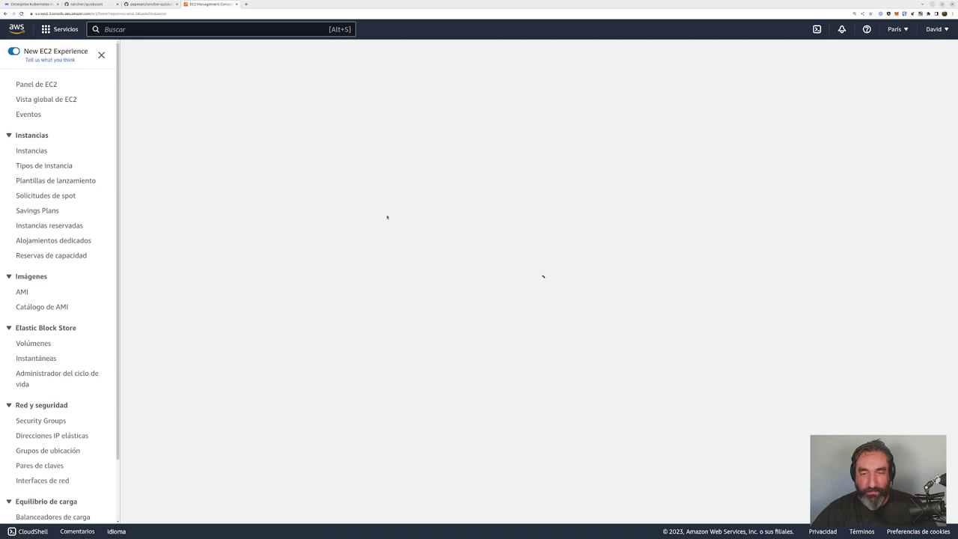
scroll(388, 204, "down", 6)
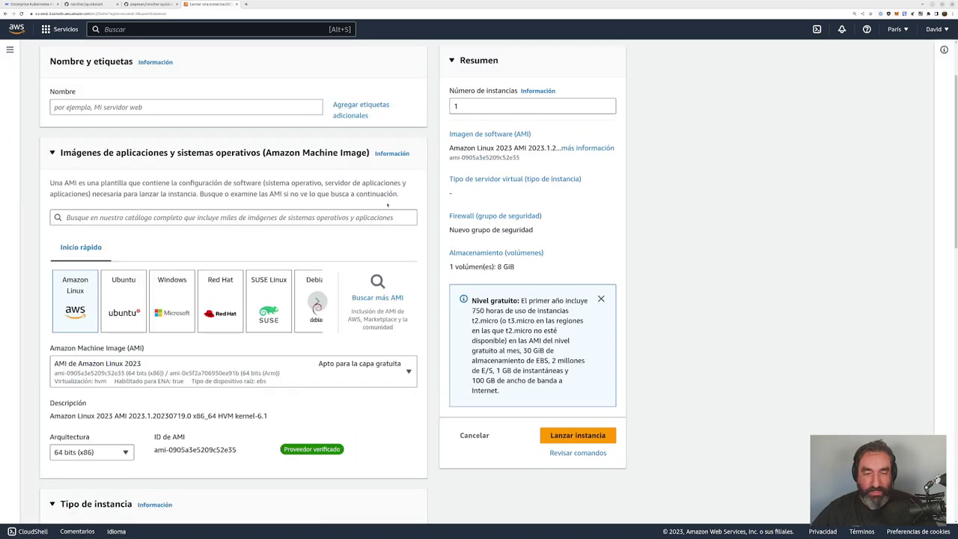
scroll(387, 205, "down", 2)
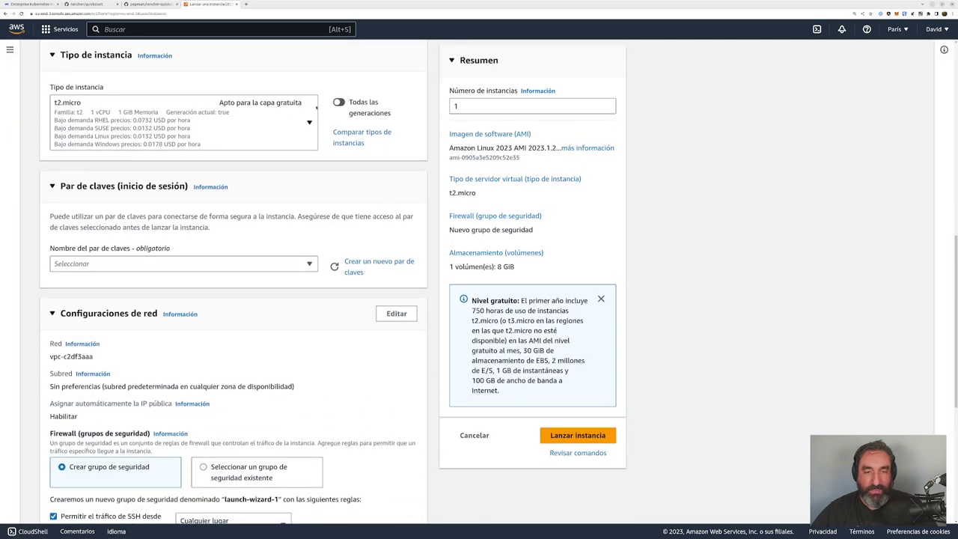
left_click(305, 122)
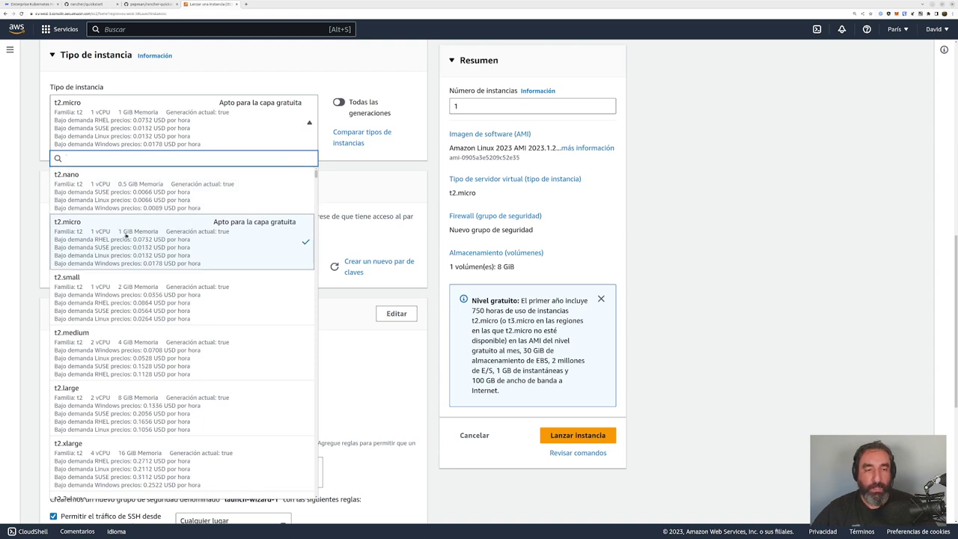
key("alt+Tab")
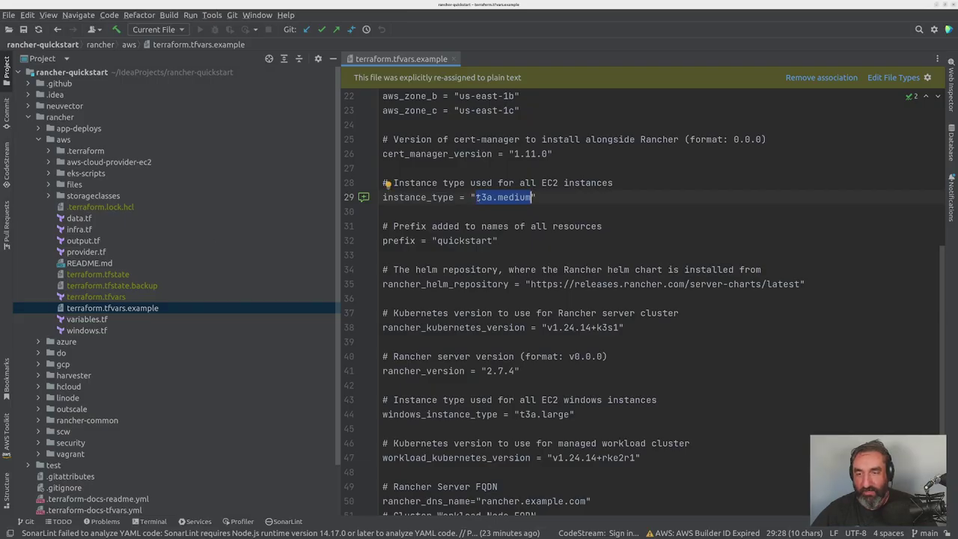
key("alt+Tab")
left_click(131, 262)
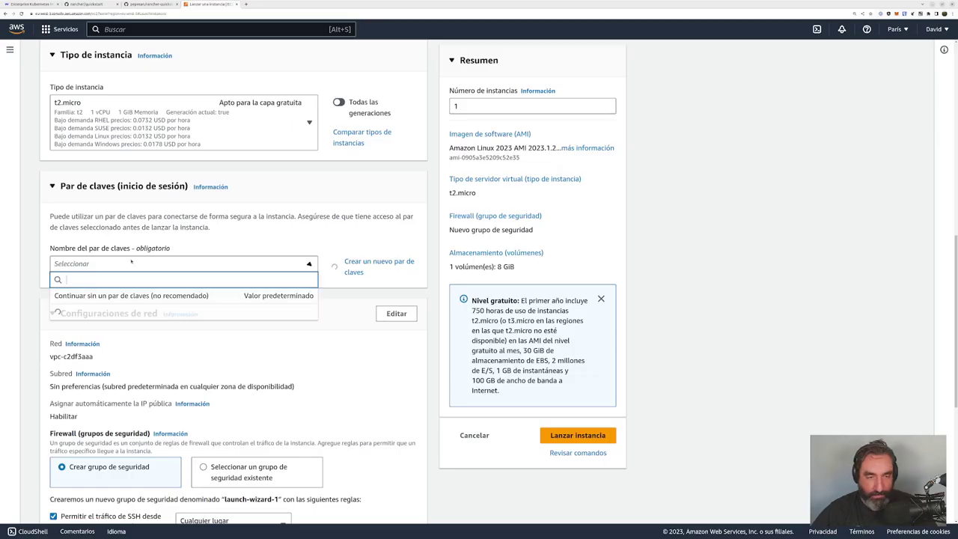
type("t3a")
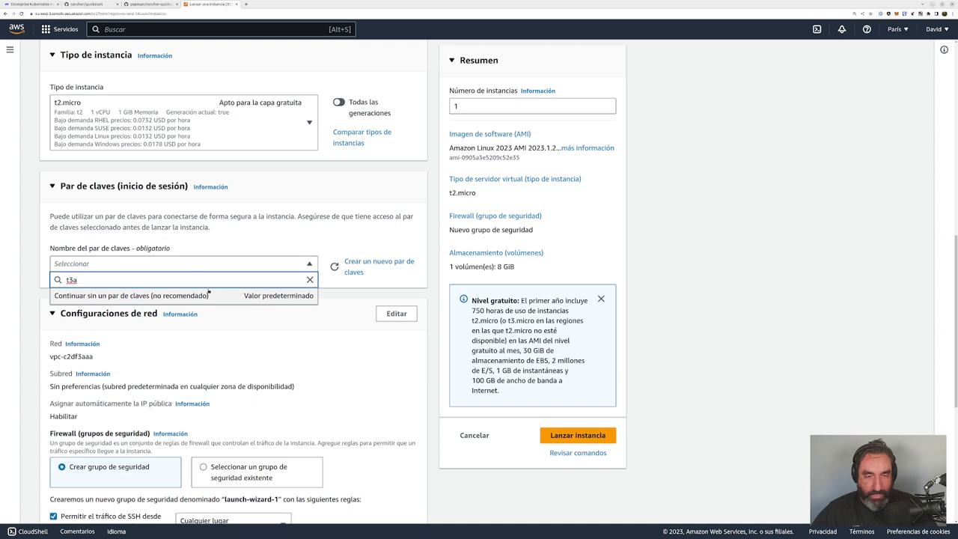
key("BackSpace")
key("BackSpace")
key("BackSpace")
key("Escape")
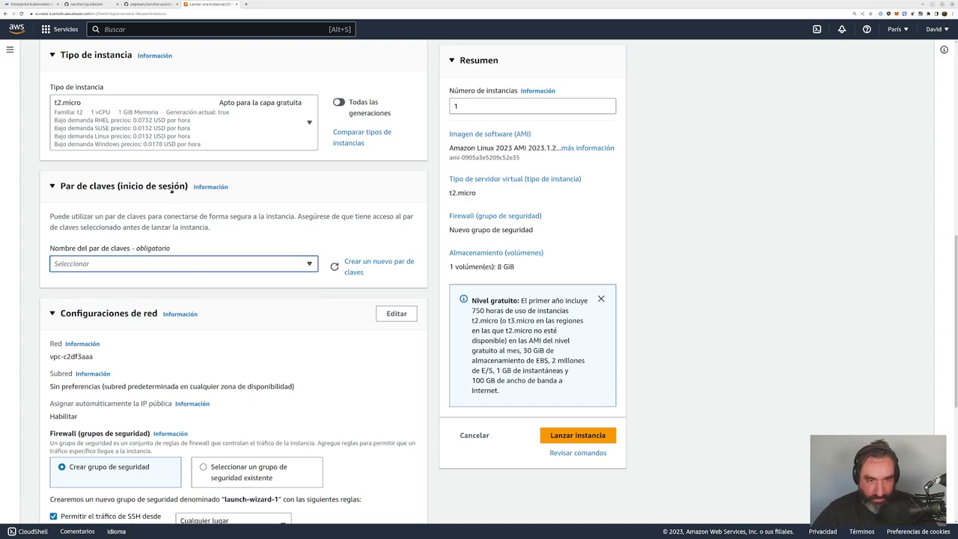
Step: Search the instance types for t3a, review the CPU, memory and prices of the listed sizes, and close the list without choosing one
left_click(253, 143)
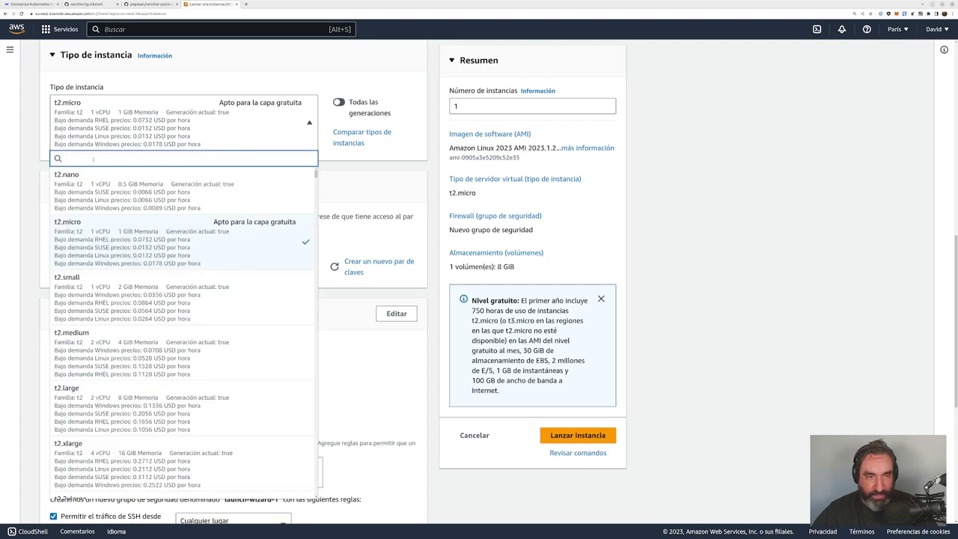
type("t3a")
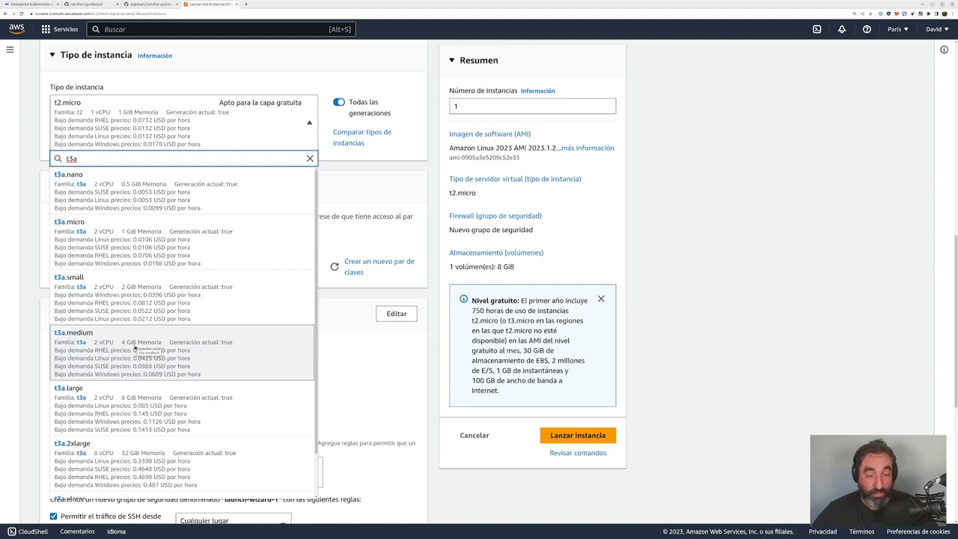
scroll(135, 347, "down", 1)
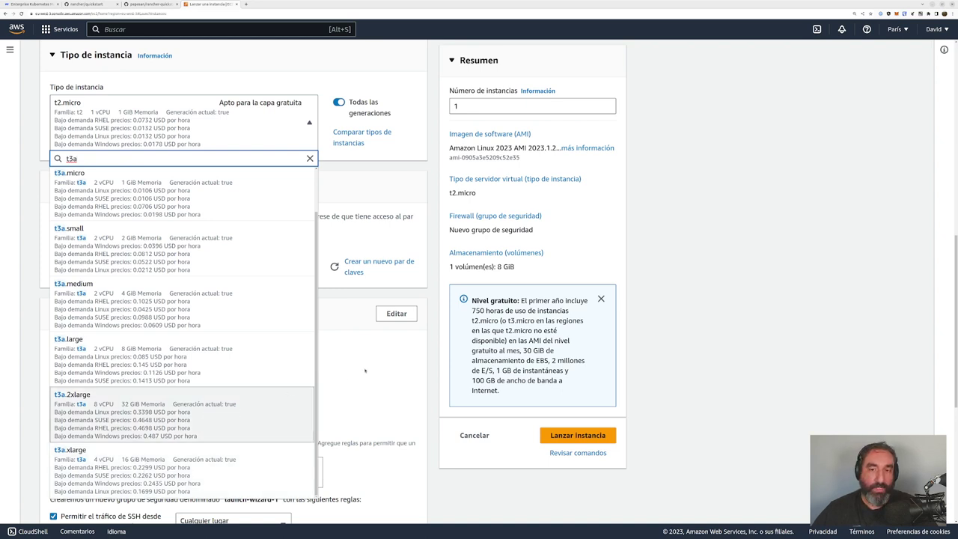
left_click(432, 292)
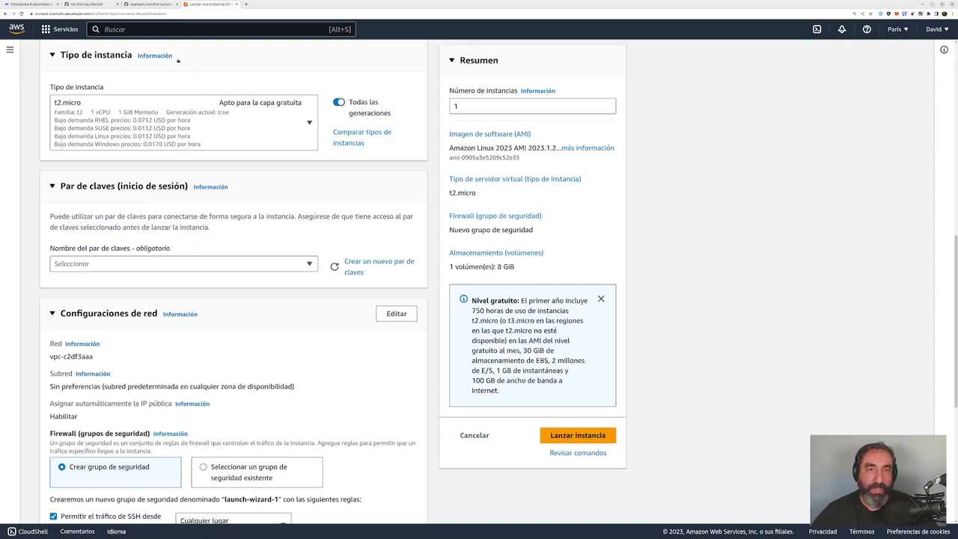
Step: Switch back to the code editor and highlight the resource name prefix block, followed by only its value "quickstart"
key("alt+Tab")
left_click_drag(498, 241, 382, 227)
left_click(448, 240)
left_click_drag(498, 240, 382, 226)
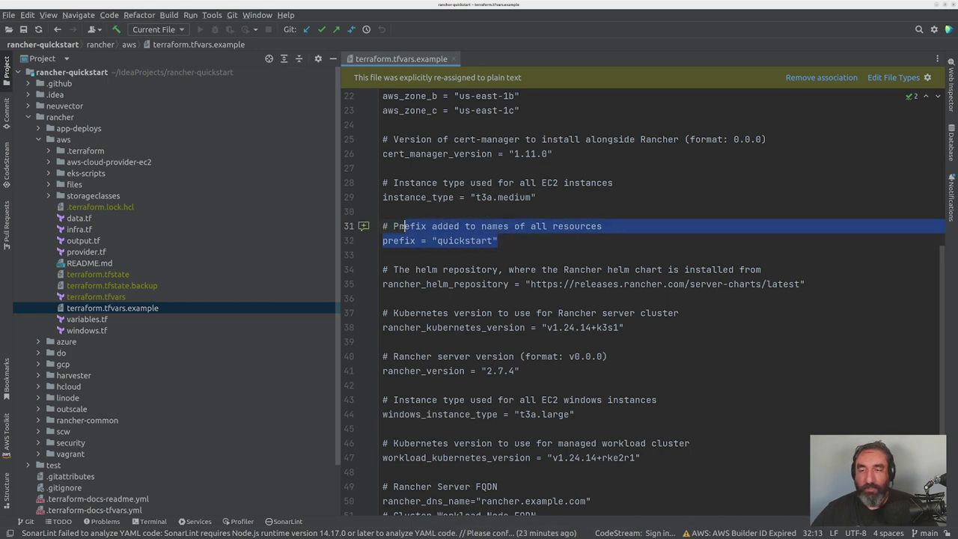
left_click(402, 226)
left_click_drag(498, 240, 383, 226)
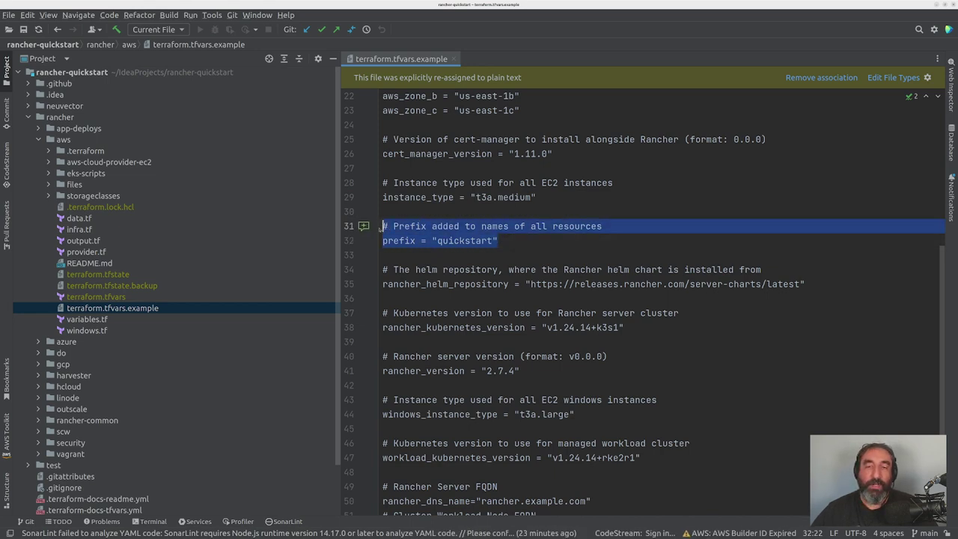
left_click(493, 241)
left_click_drag(493, 240, 438, 240)
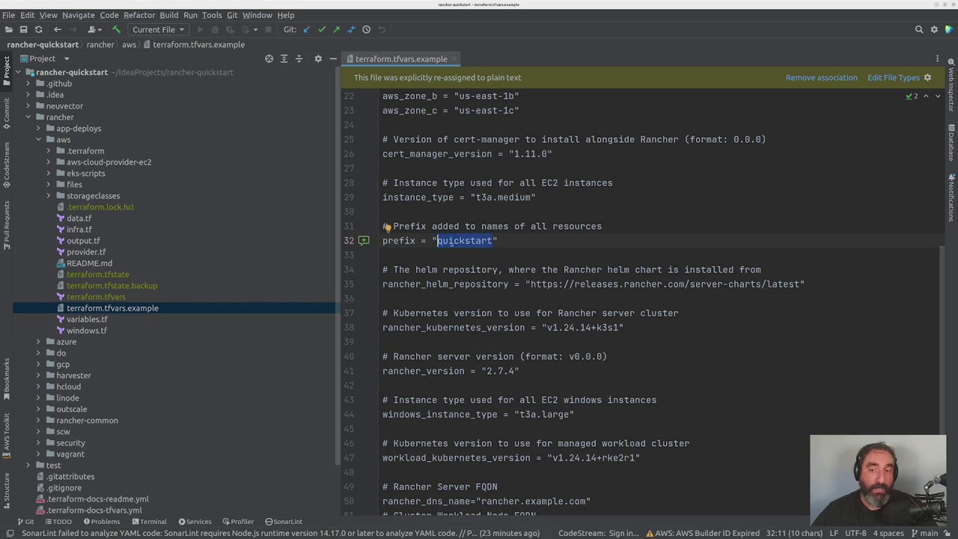
Step: Highlight the rancher_helm_repository line, its URL, and the "releases" and "latest" parts of that URL
scroll(441, 241, "down", 2)
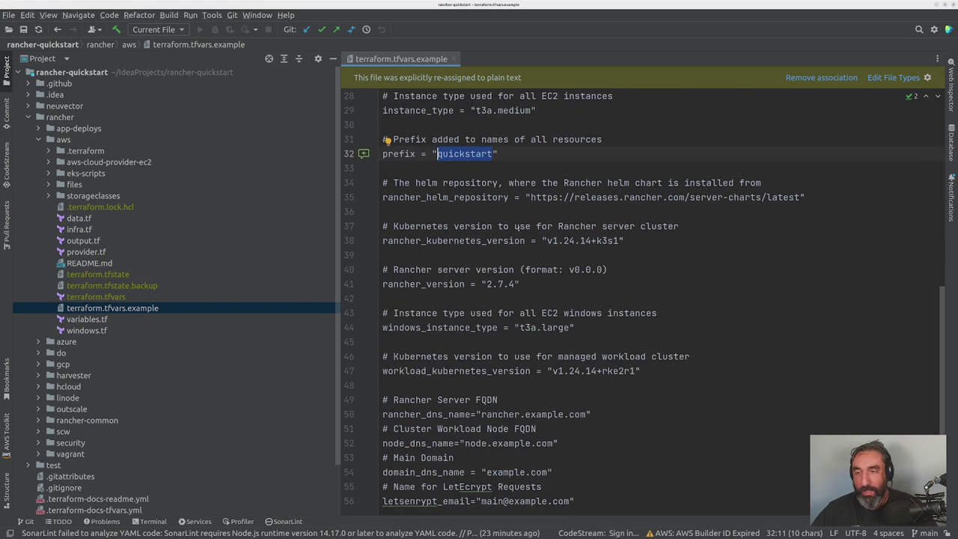
left_click_drag(805, 197, 383, 196)
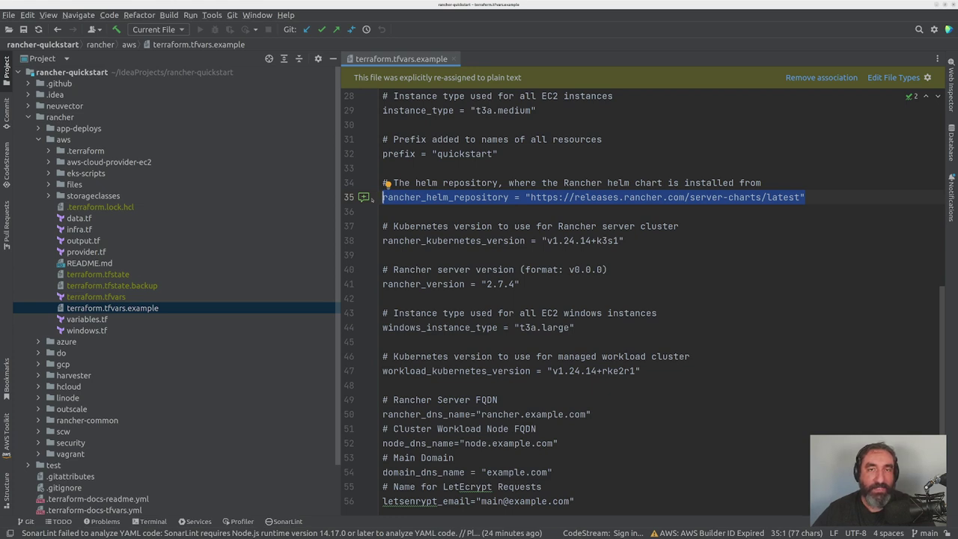
left_click(557, 226)
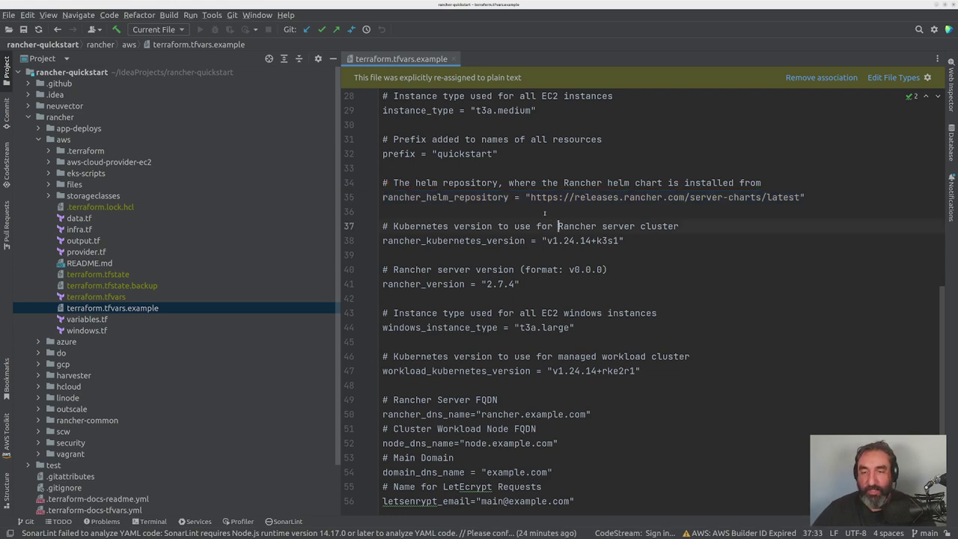
left_click_drag(533, 197, 801, 198)
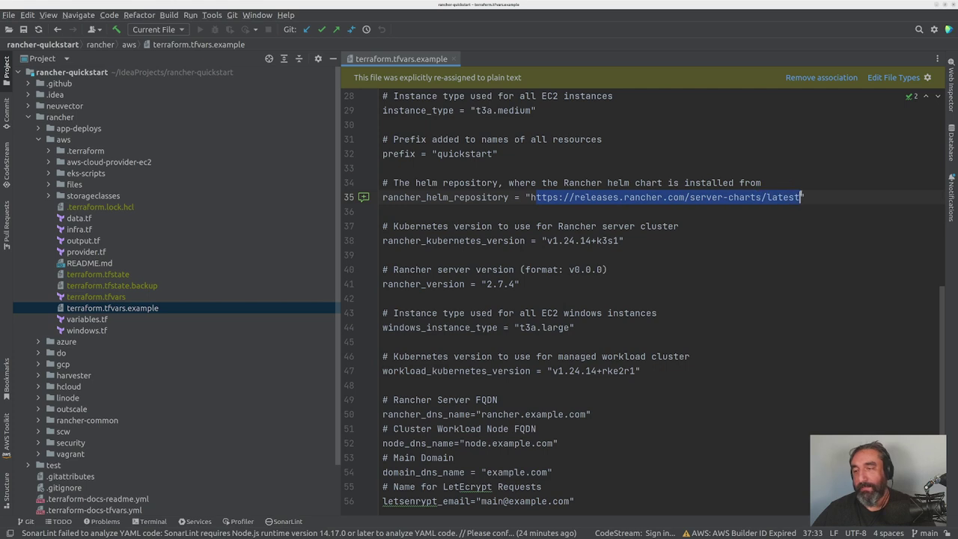
left_click(593, 206)
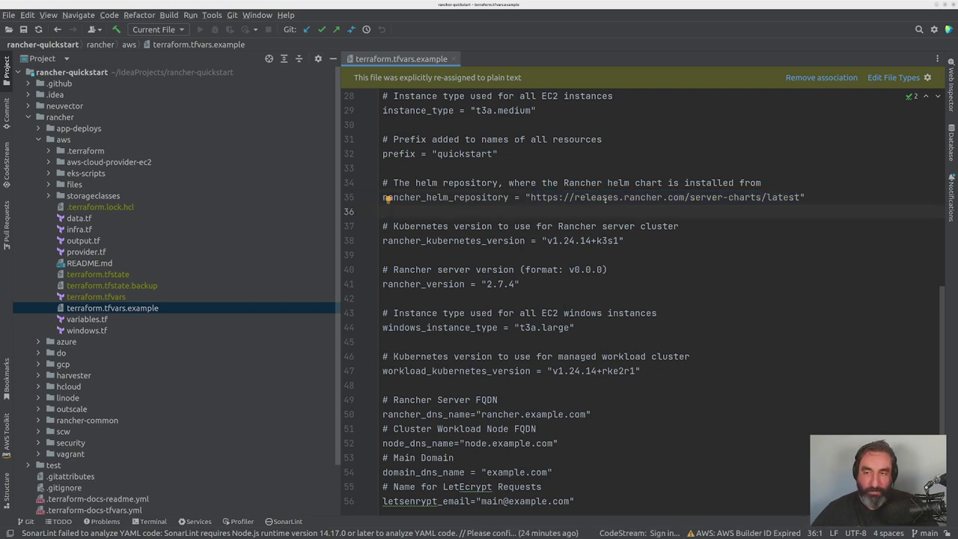
left_click_drag(578, 197, 620, 197)
left_click_drag(765, 197, 801, 197)
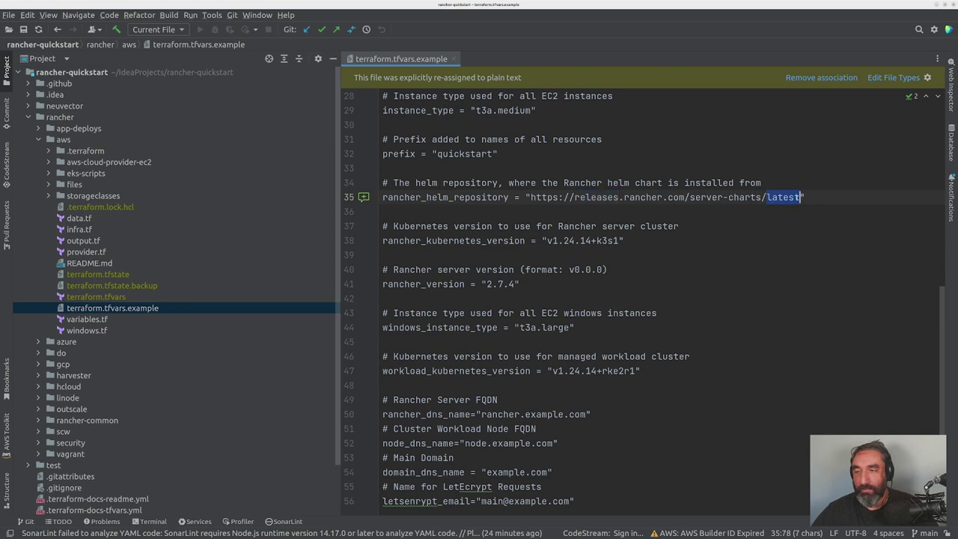
Step: Highlight the Kubernetes version block for the Rancher server cluster, followed by only the rancher_kubernetes_version value
left_click_drag(624, 241, 384, 226)
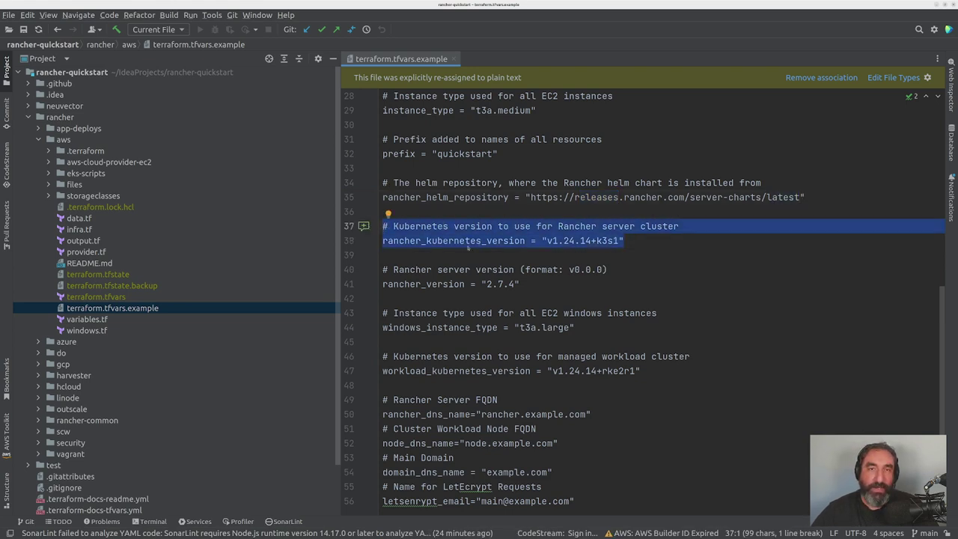
left_click(568, 240)
left_click_drag(547, 241, 621, 241)
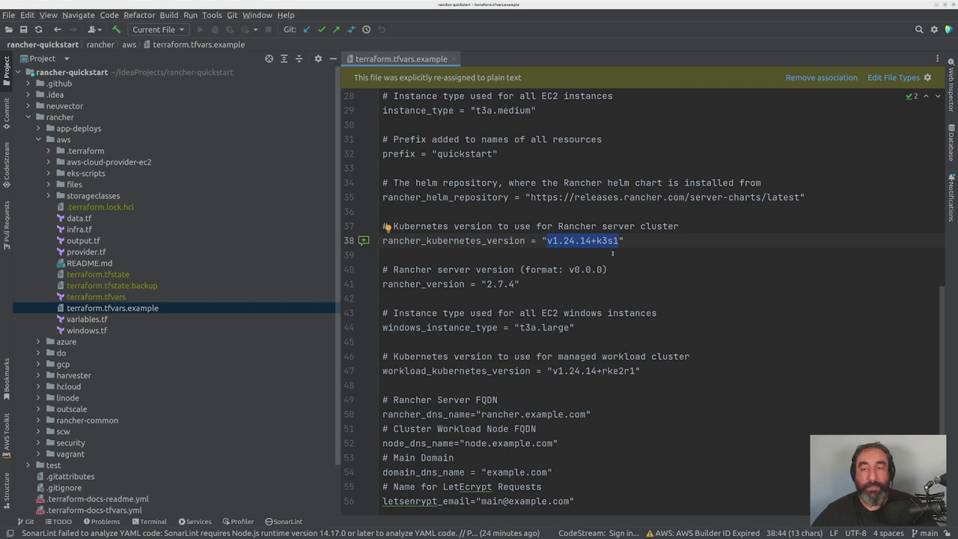
left_click(538, 250)
left_click_drag(547, 240, 620, 240)
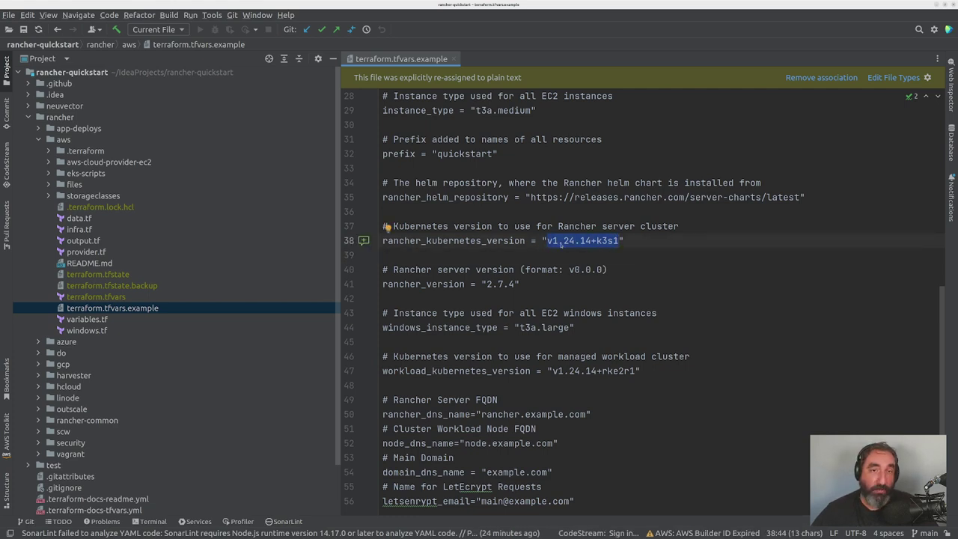
left_click(561, 253)
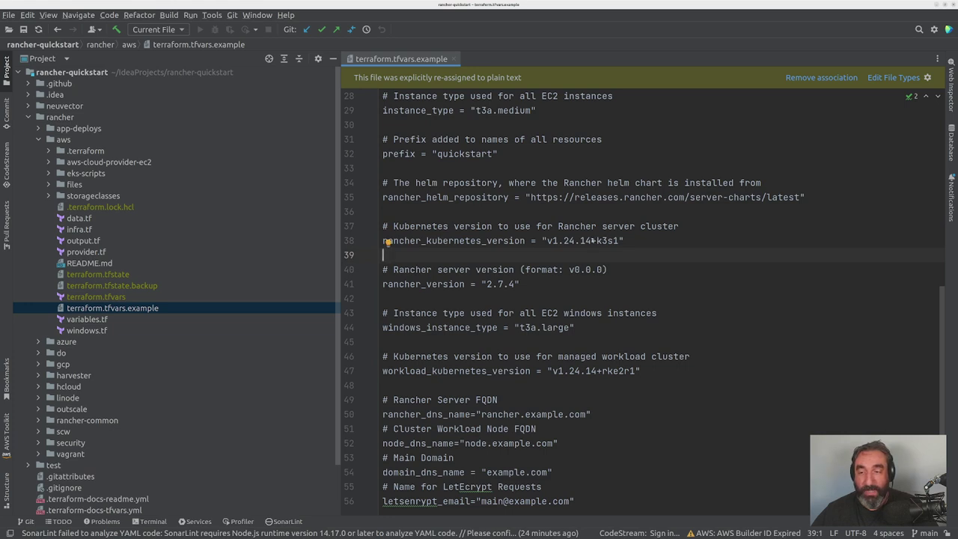
Step: Highlight 24.14 in the rancher_kubernetes_version value, the rancher_version value 2.7.4, and its final digit 4
mouse_move(591, 240)
left_mouse_down()
mouse_move(564, 242)
mouse_move(592, 240)
left_mouse_up()
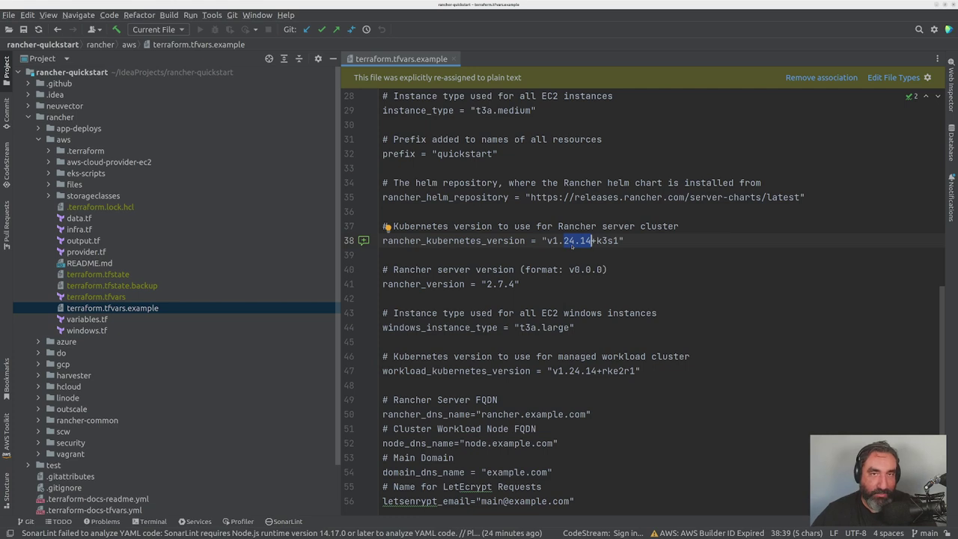
mouse_move(516, 283)
left_mouse_down()
mouse_move(487, 285)
mouse_move(516, 284)
left_mouse_up()
left_click(500, 296)
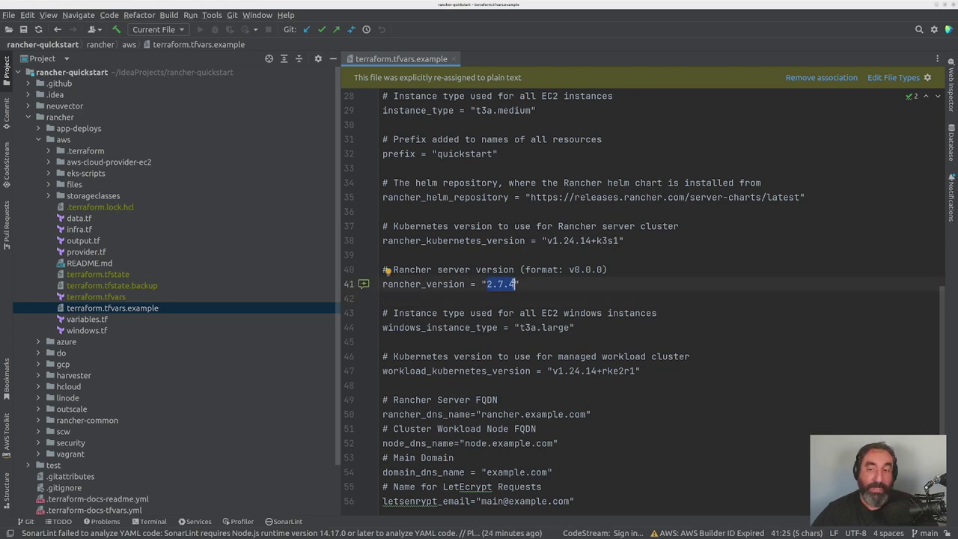
key("Down")
left_click_drag(514, 282, 509, 285)
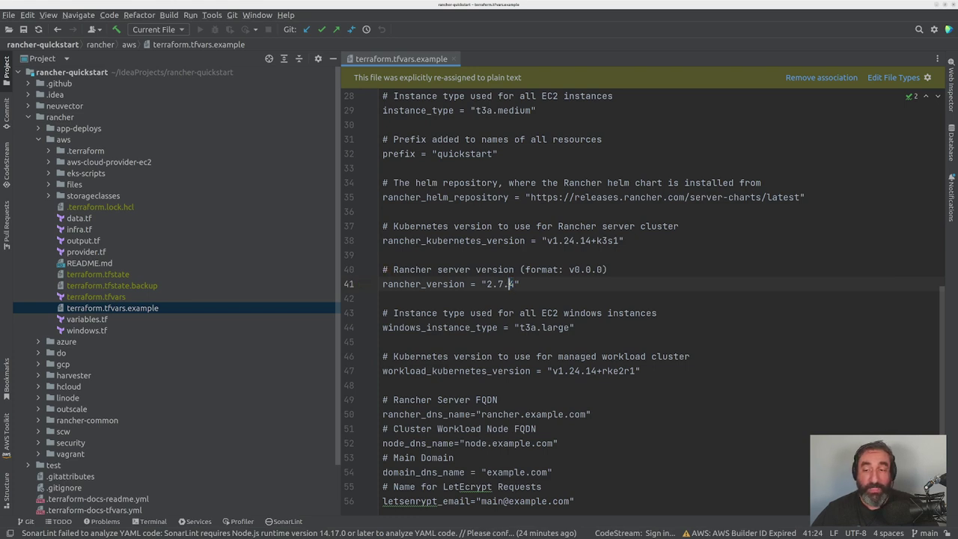
left_click_drag(508, 284, 514, 284)
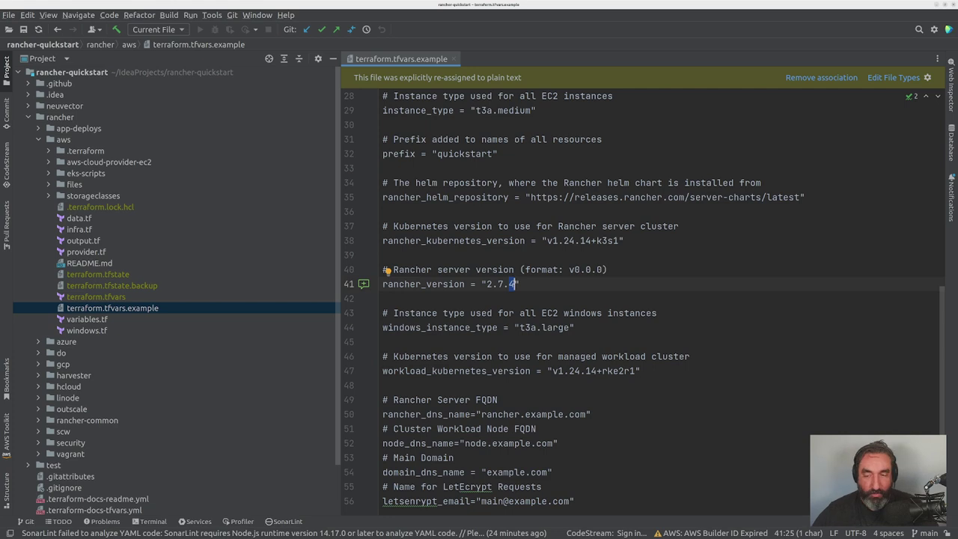
Step: Highlight the windows_instance_type line, followed by only its value "t3a.large"
scroll(514, 282, "down", 2)
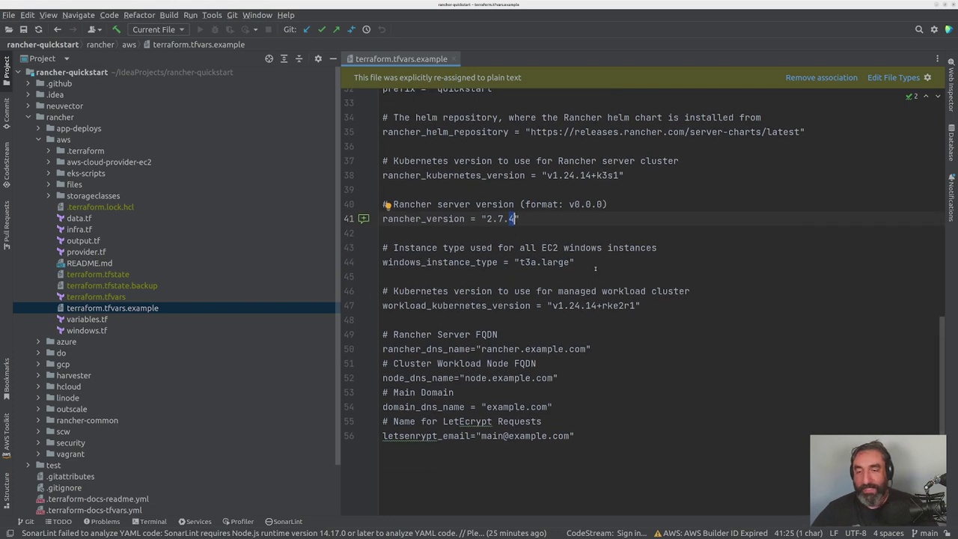
left_click_drag(574, 262, 382, 262)
left_click_drag(574, 262, 376, 262)
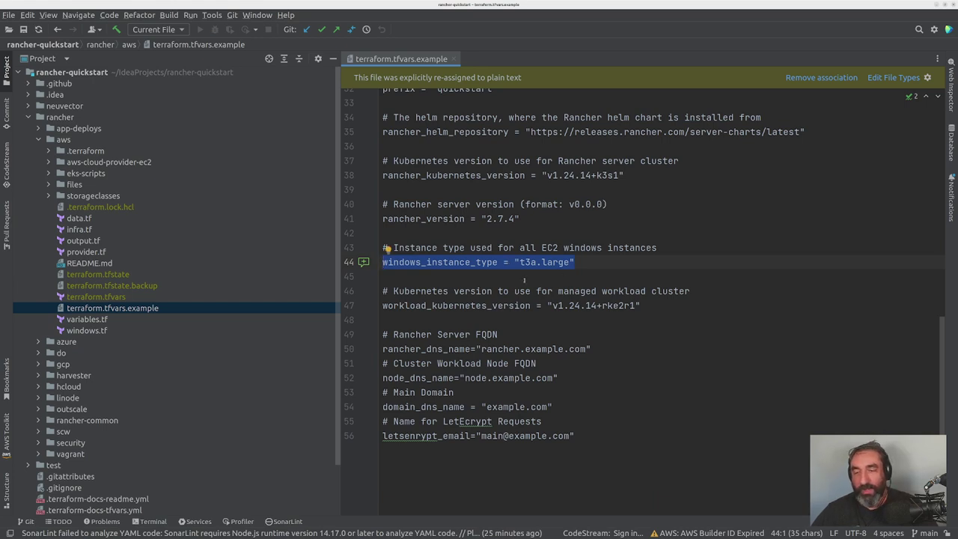
left_click_drag(520, 262, 570, 263)
scroll(521, 166, "up", 3)
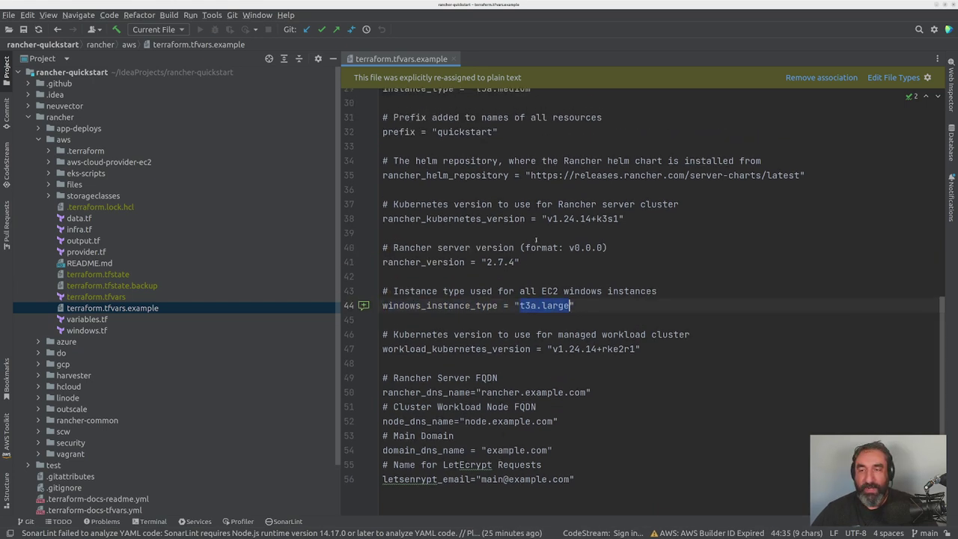
scroll(598, 305, "down", 3)
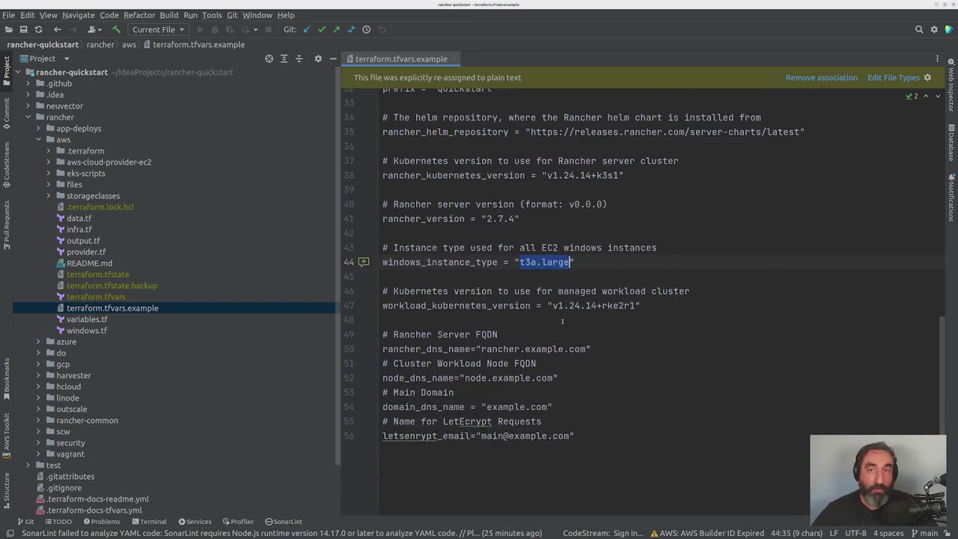
Step: Highlight the workload_kubernetes_version line, followed by only its value "v1.24.14+rke2r1", and clear the selection
left_click_drag(656, 306, 381, 305)
key("Down")
left_click_drag(642, 306, 382, 305)
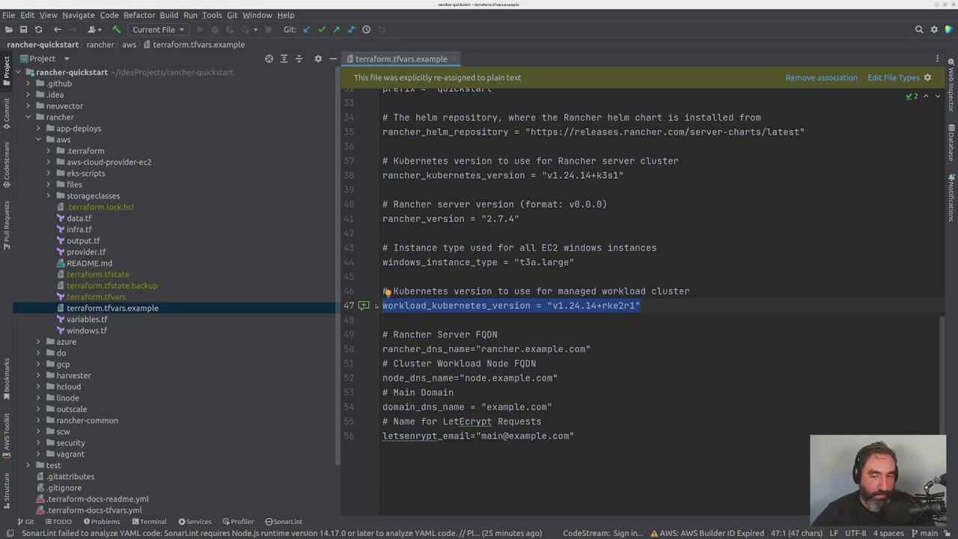
key("Down")
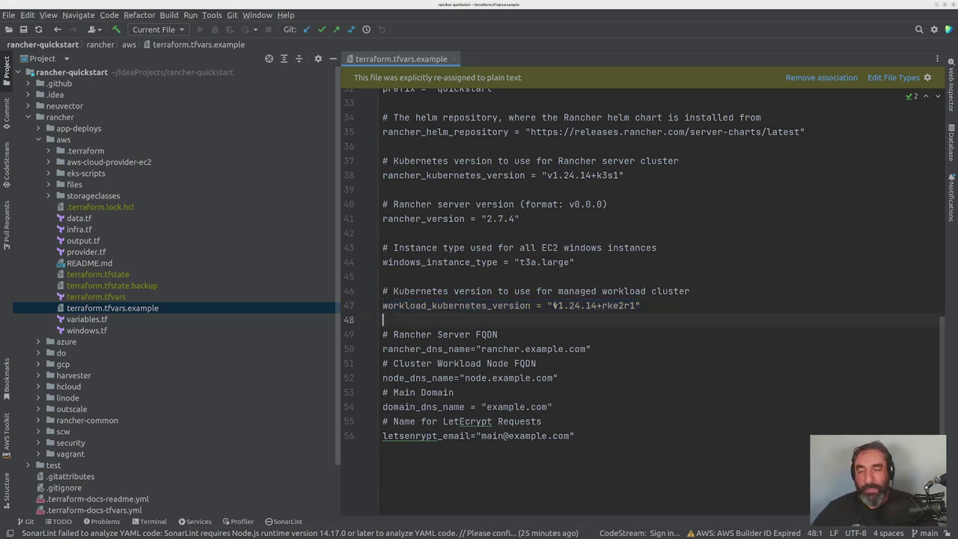
left_click_drag(552, 305, 637, 305)
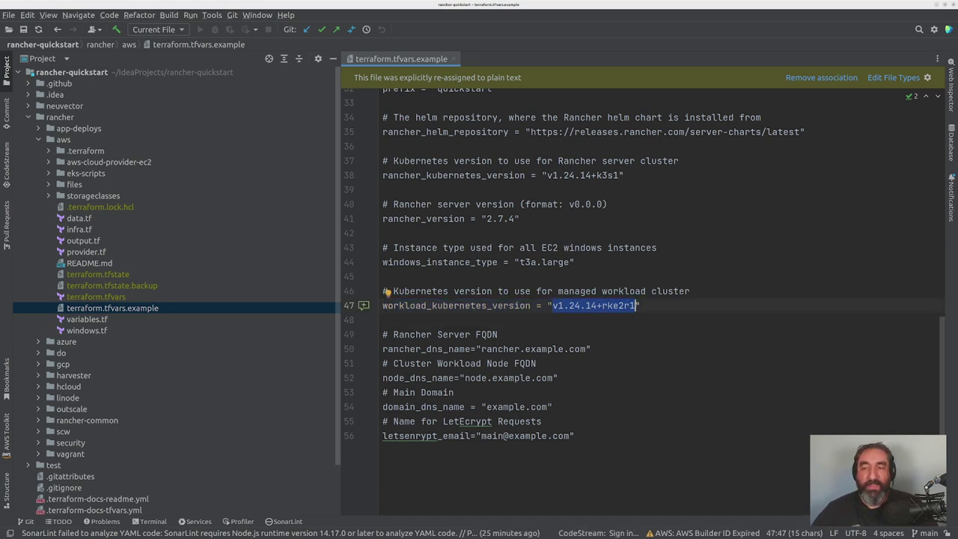
left_click(571, 324)
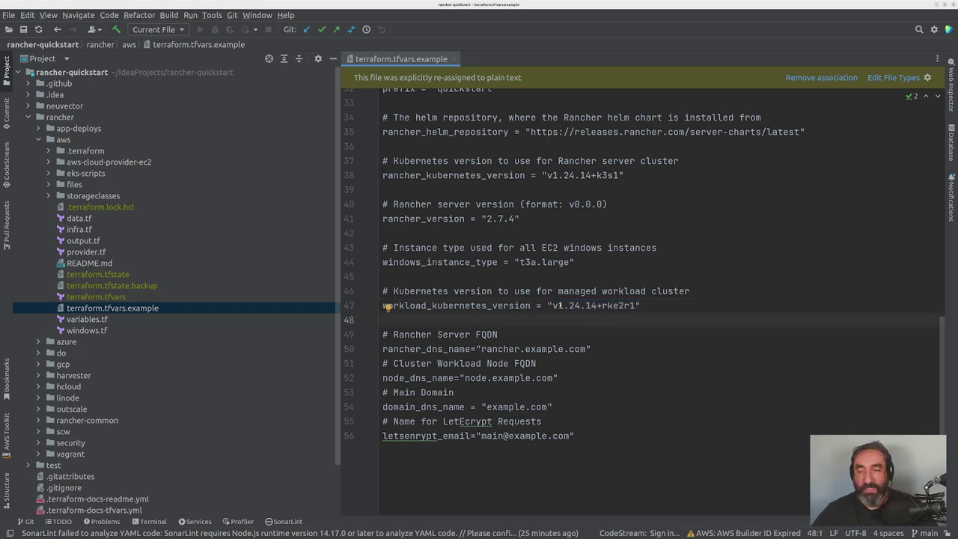
Step: Compare the two Kubernetes versions by highlighting 1.24.14 and the rke2 suffix of the workload version, and the k3s suffix of the Rancher server version
left_click_drag(558, 305, 581, 305)
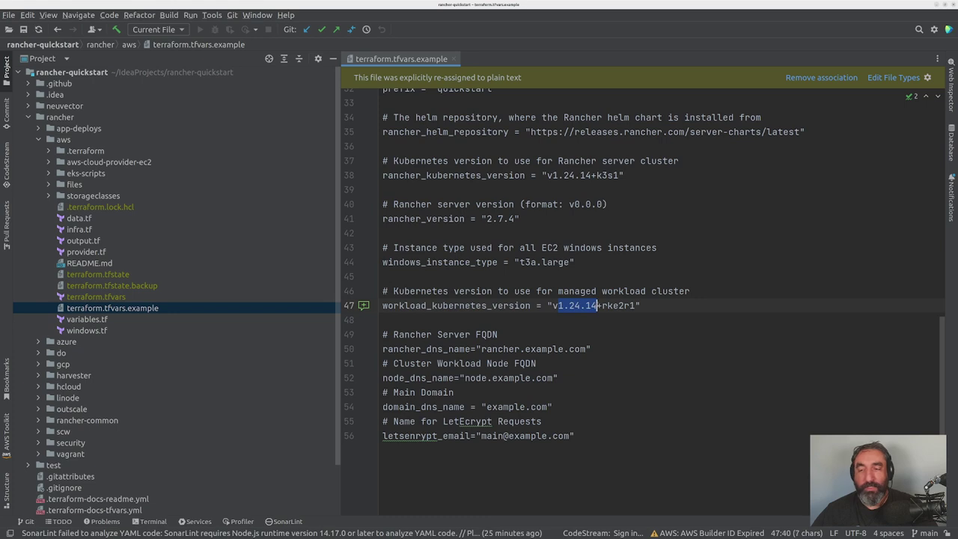
left_click_drag(554, 307, 598, 305)
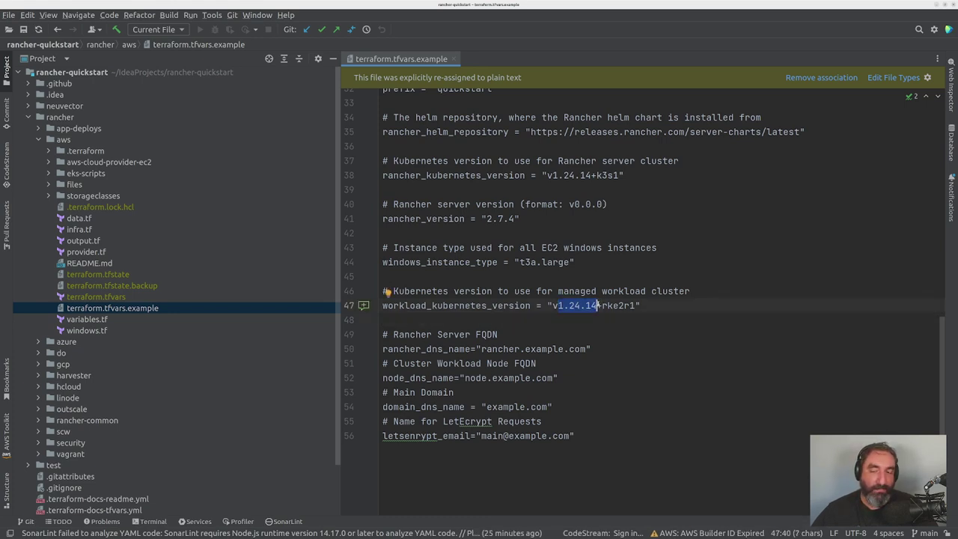
left_click_drag(602, 305, 624, 305)
left_click_drag(597, 176, 614, 175)
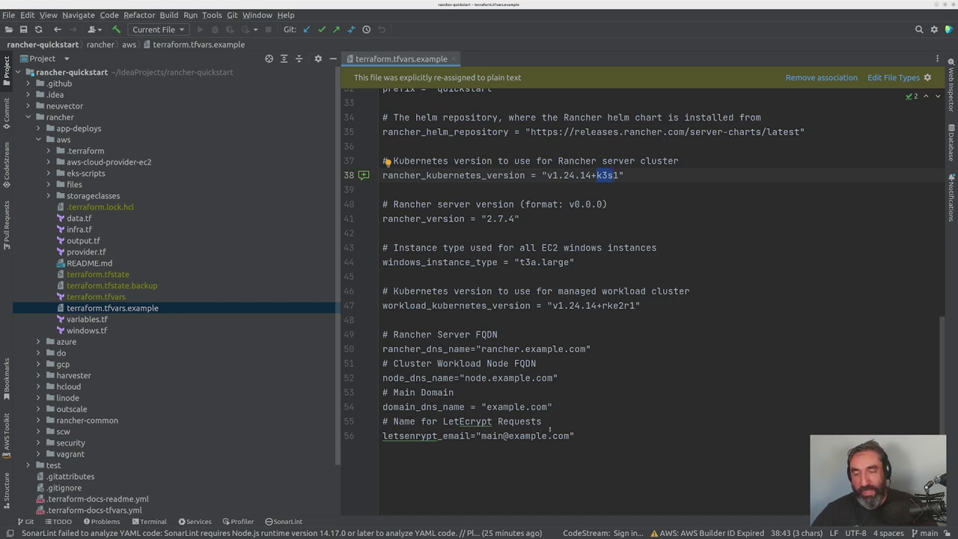
Step: Highlight the DNS and Let's Encrypt settings as a block, the rancher_dns_name line, and its value "rancher.example.com"
left_click_drag(581, 435, 382, 349)
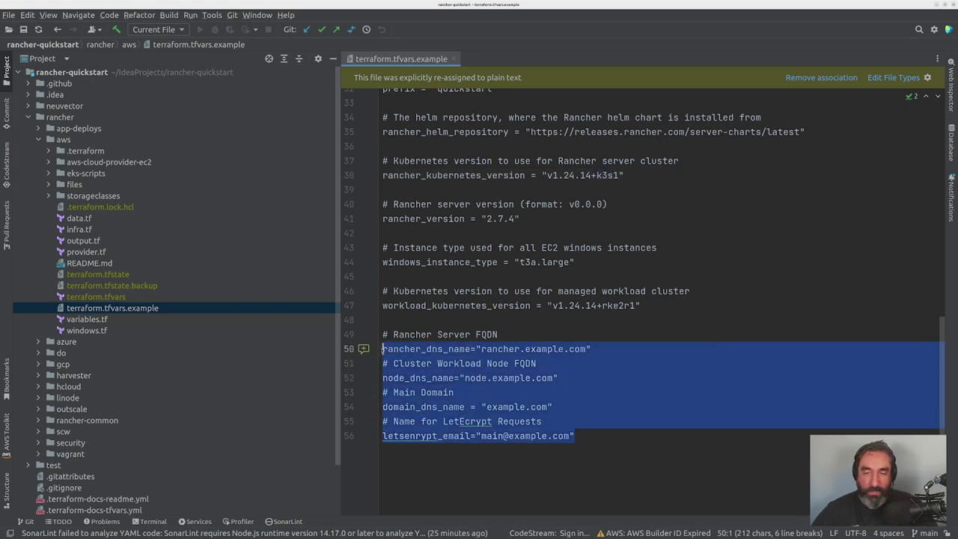
left_click(518, 378)
left_click_drag(591, 349, 383, 349)
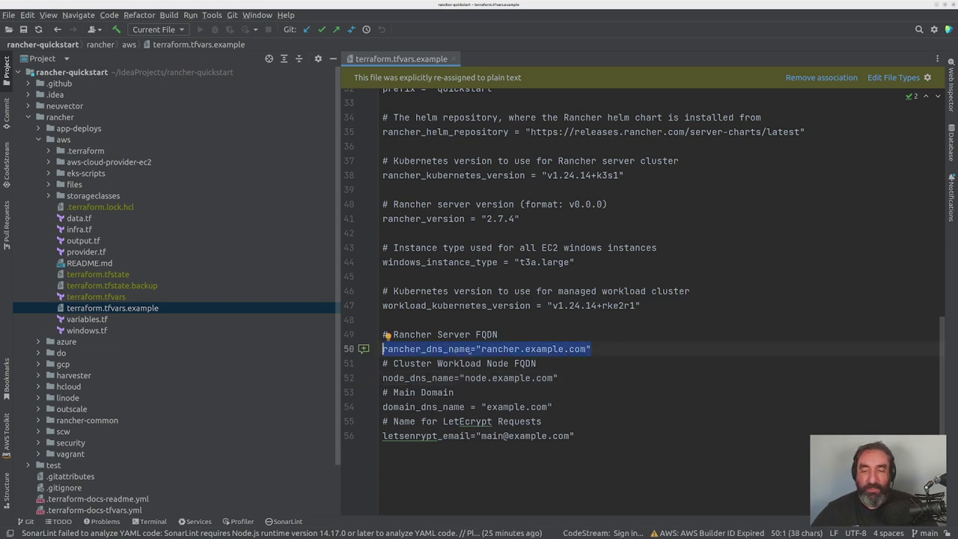
left_click_drag(481, 349, 588, 349)
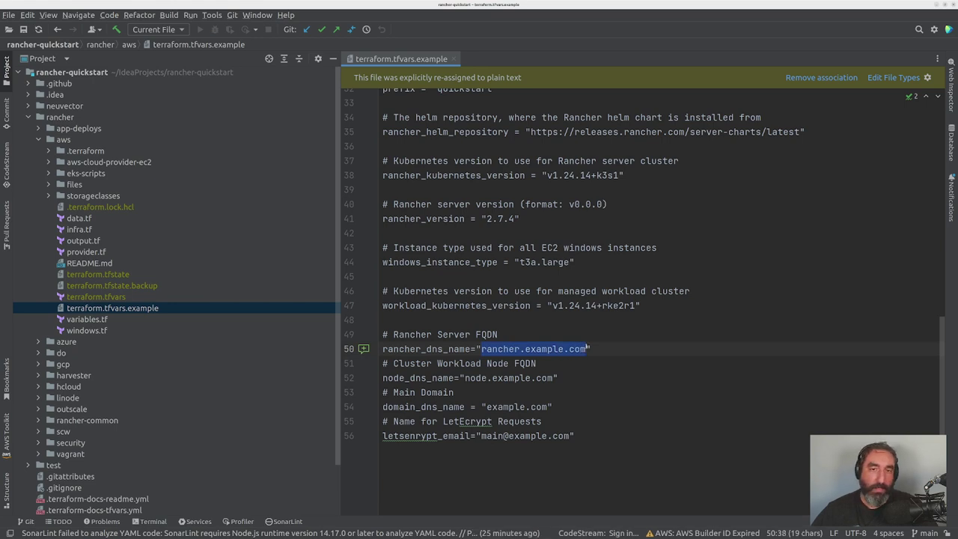
left_click(537, 378)
Step: Highlight the domain_dns_name line, the Rancher server and workload node FQDN lines together, and the Rancher Server FQDN block alone
left_click_drag(552, 406, 383, 407)
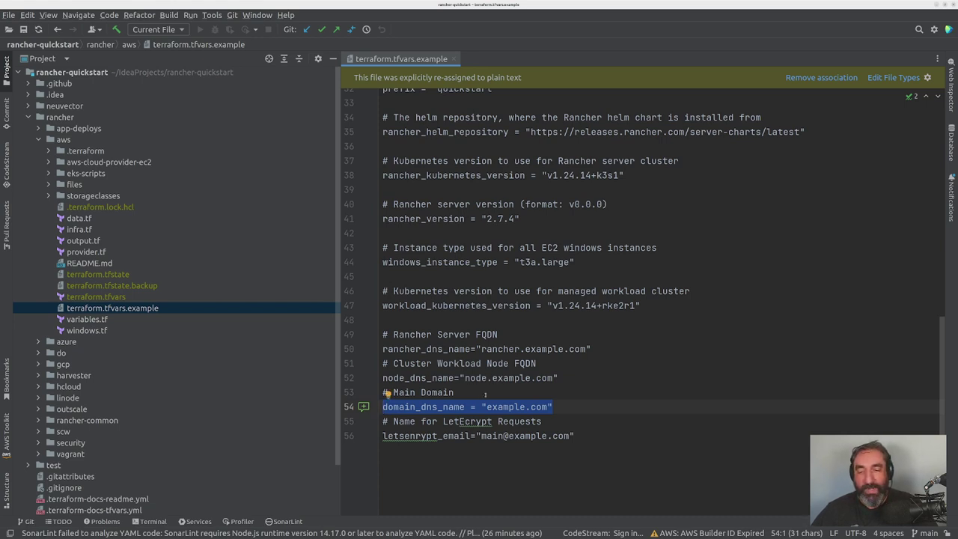
left_click_drag(568, 376, 379, 334)
left_click(553, 363)
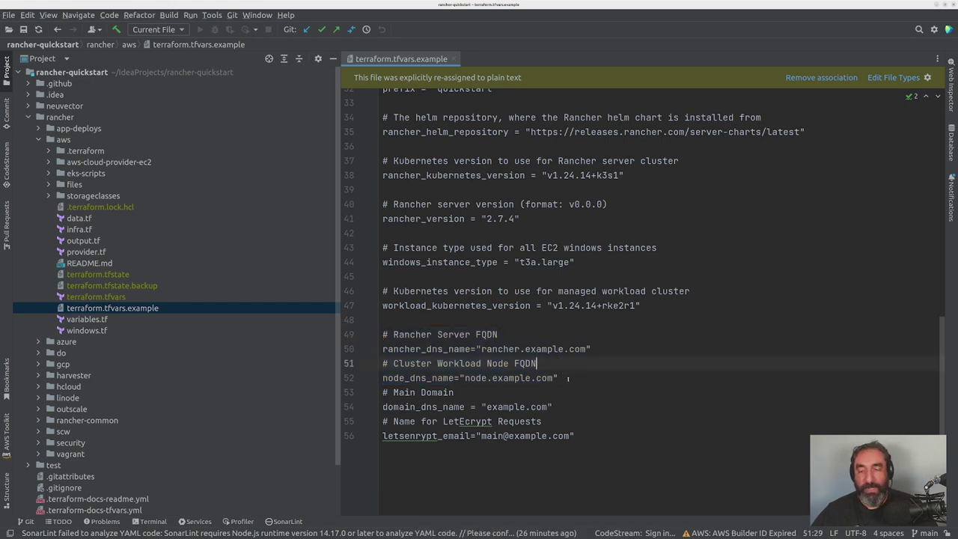
left_click_drag(556, 378, 382, 335)
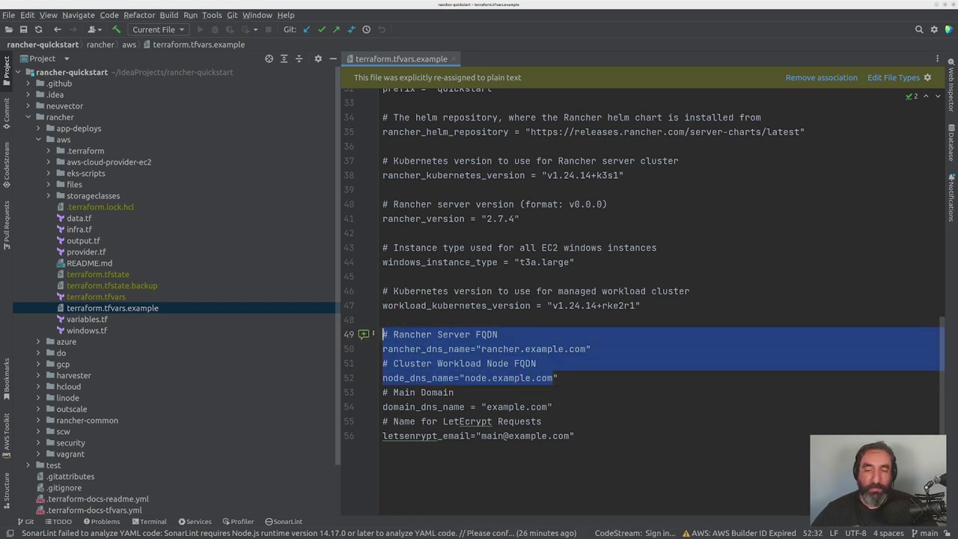
left_click(552, 364)
left_click_drag(567, 378, 382, 335)
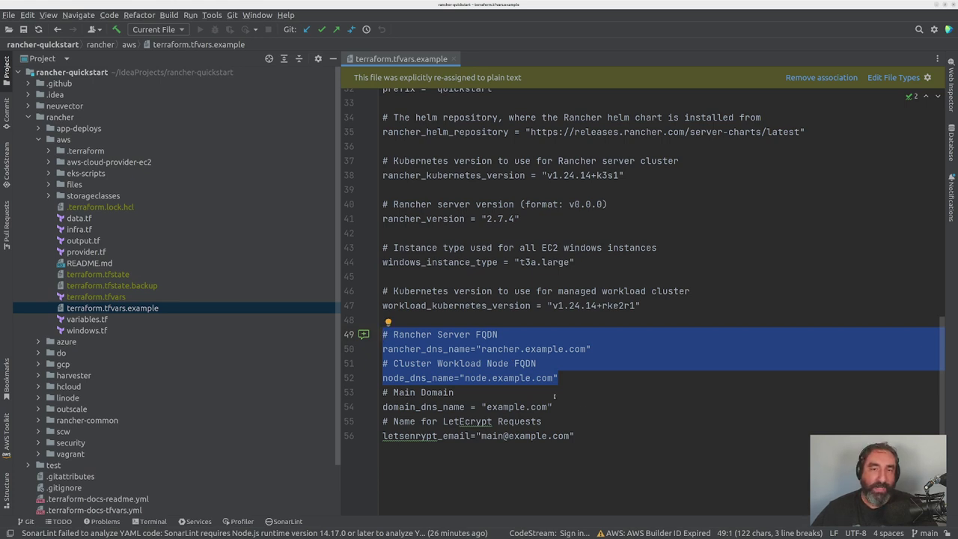
left_click(596, 393)
left_click_drag(608, 348, 382, 335)
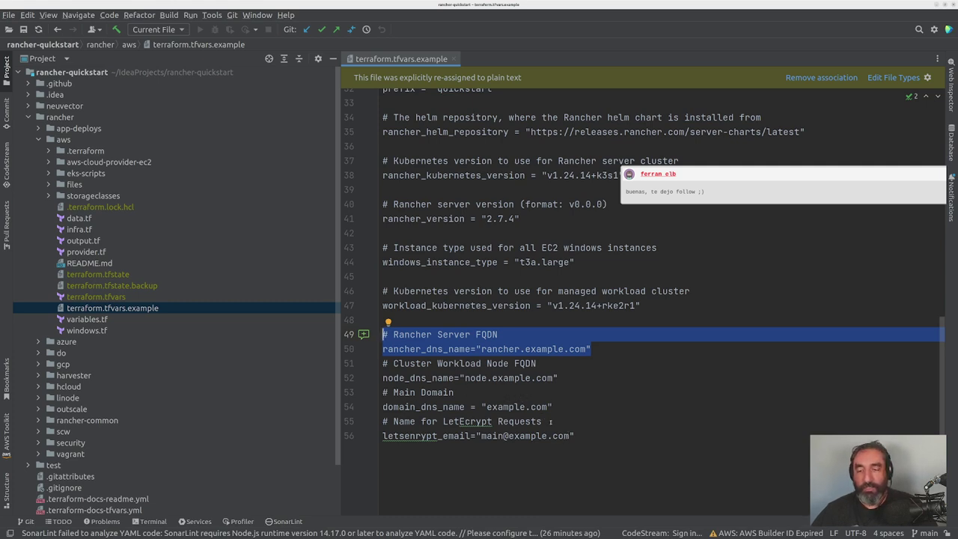
Step: Correct the misspelled word in the comment above letsenrypt_email to "LetEncrypt"
left_click_drag(574, 436, 383, 421)
left_click(498, 435)
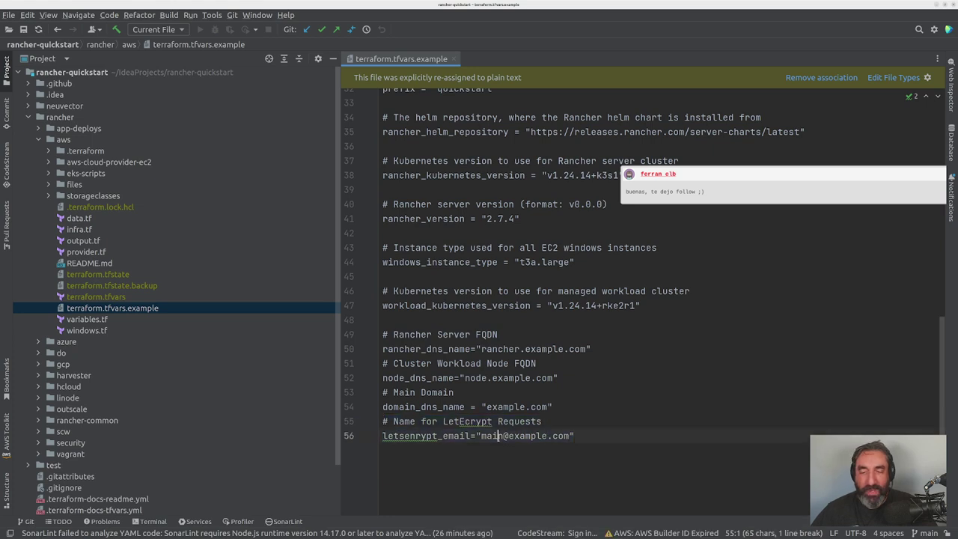
left_click(465, 422)
type("n")
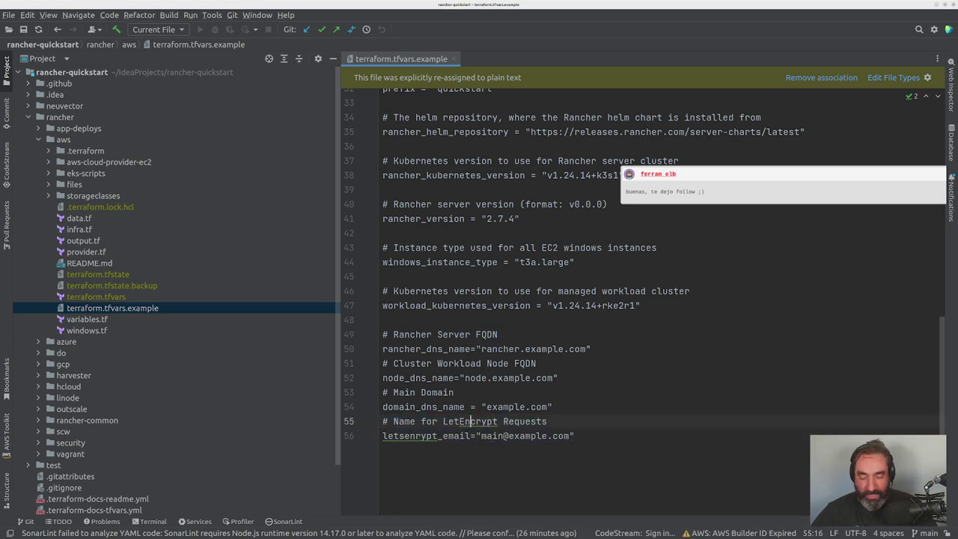
Step: Highlight the Let's Encrypt lines, the block from the workload Kubernetes version to the file's end, and the domain_dns_name line
left_click_drag(577, 436, 383, 422)
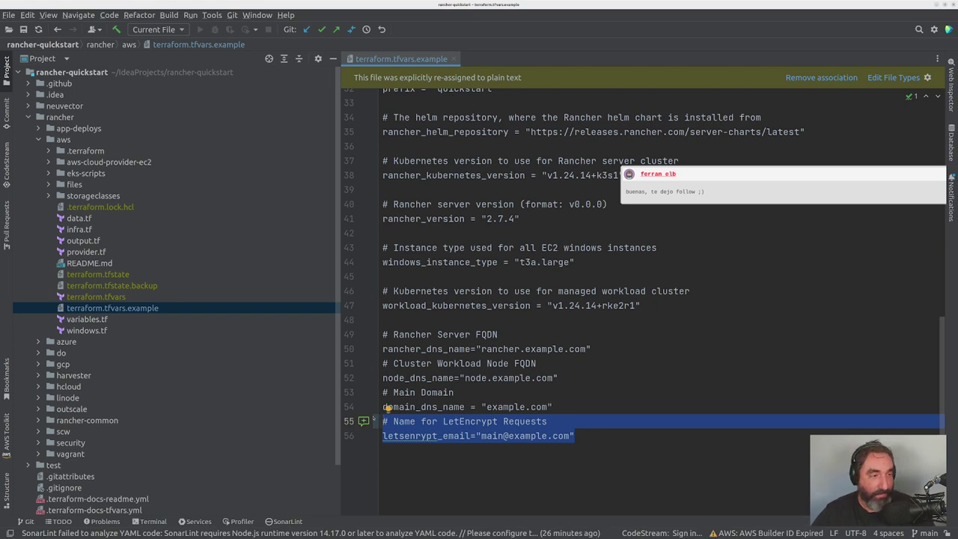
left_click_drag(605, 435, 396, 291)
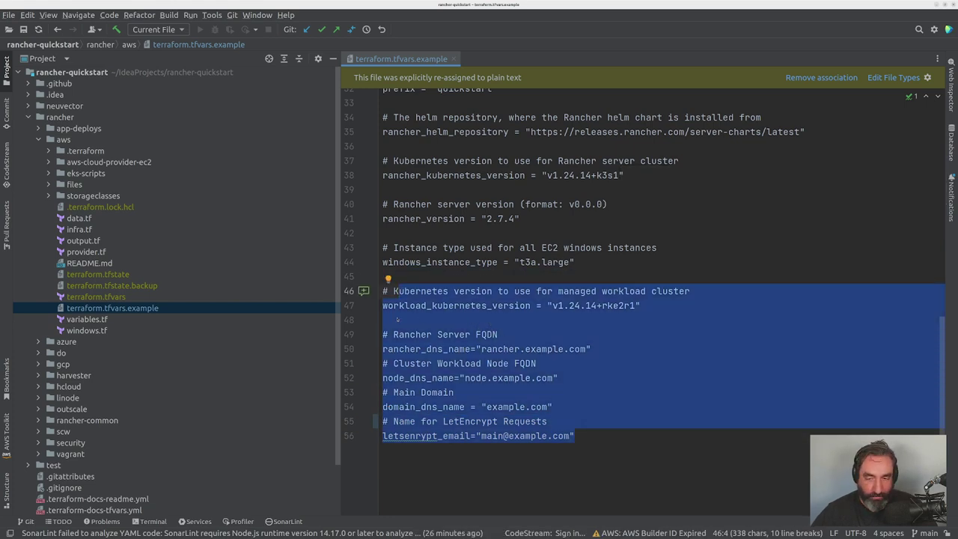
left_click(469, 389)
left_click_drag(554, 406, 366, 413)
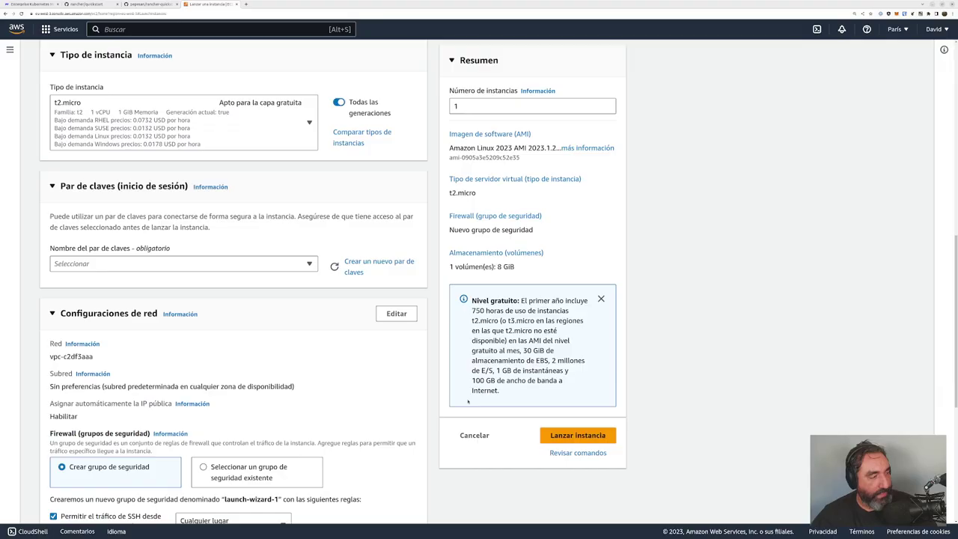
Step: Switch to the AWS console, search for "route53", and open the hosted zones list of Route 53
left_click(157, 29)
type("route53")
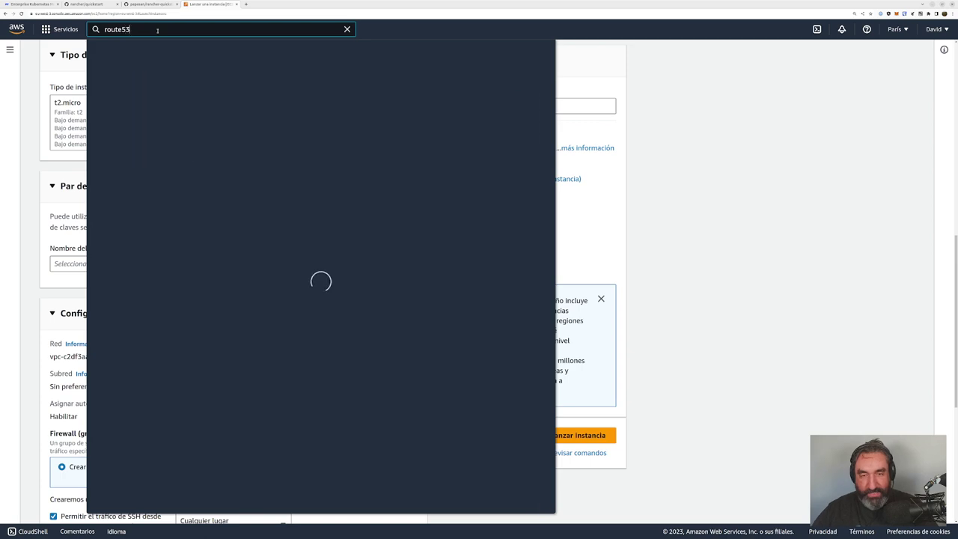
mouse_move(258, 126)
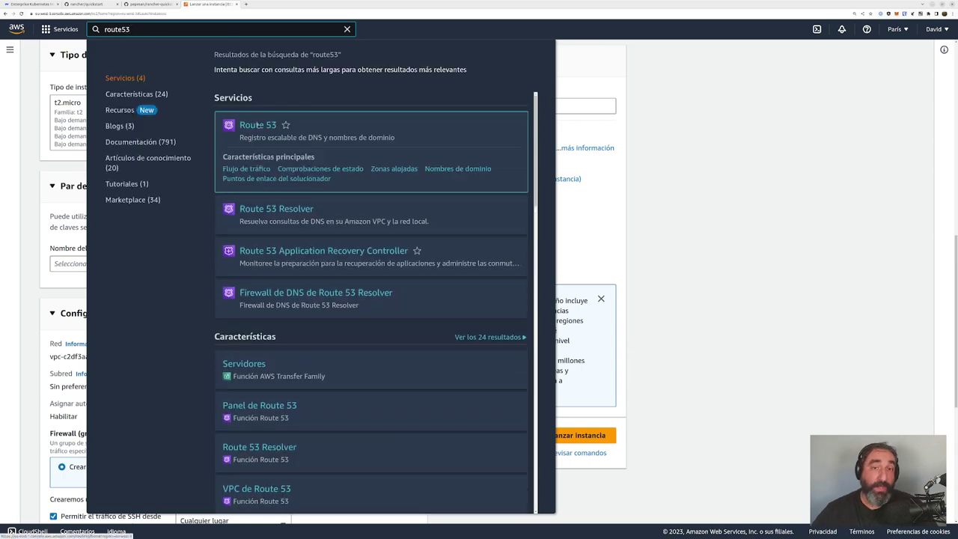
left_click(258, 125)
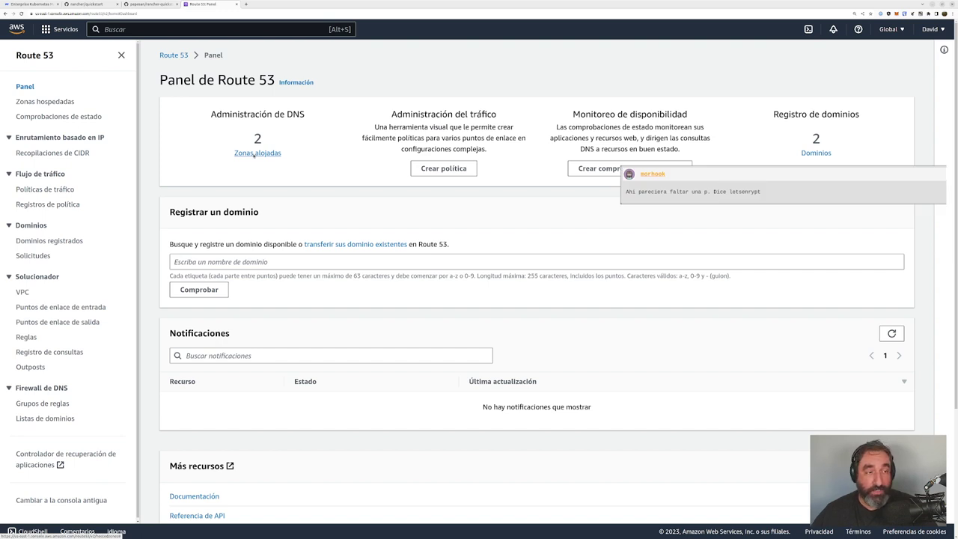
left_click(255, 154)
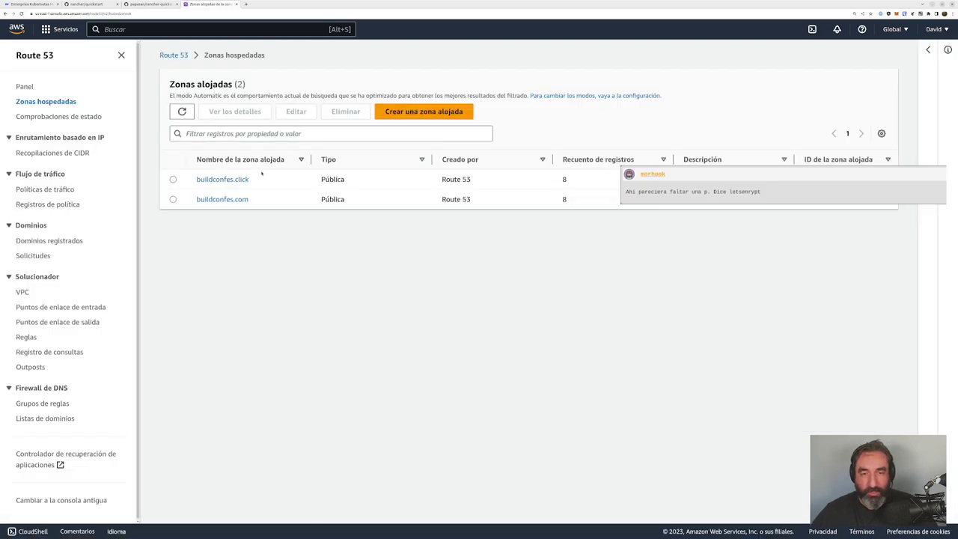
Step: Highlight the hosted zones buildconfes.click and buildconfes.com individually, followed by both together
left_click_drag(255, 183, 194, 180)
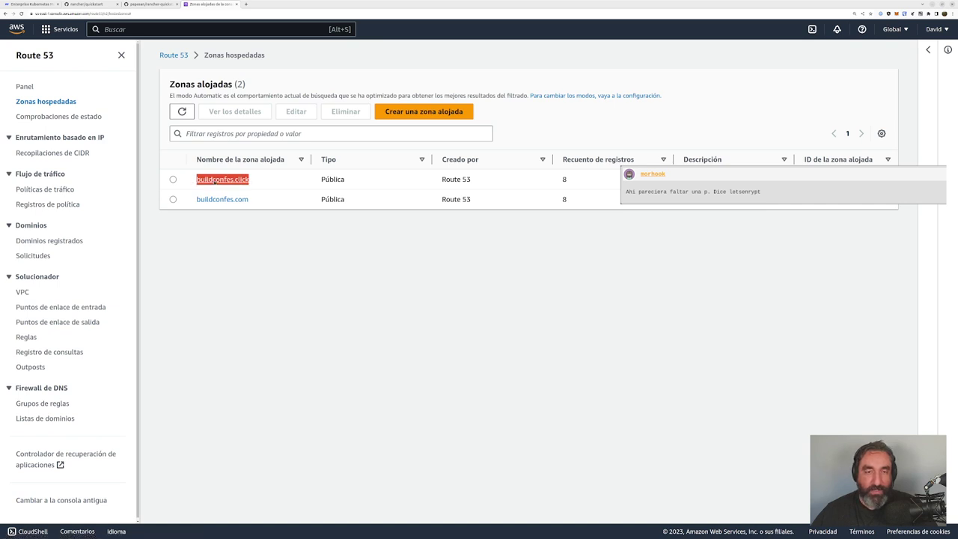
left_click_drag(254, 203, 192, 201)
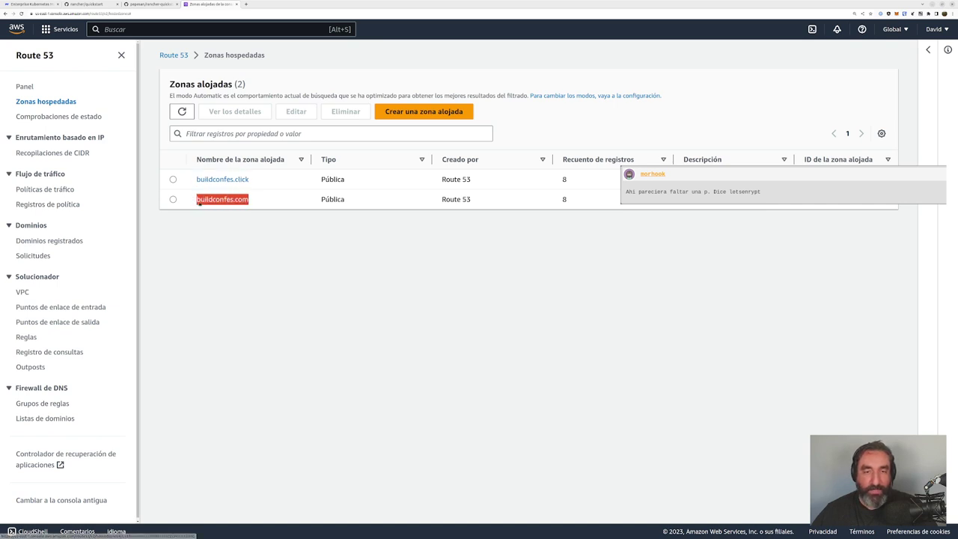
left_click_drag(260, 204, 195, 180)
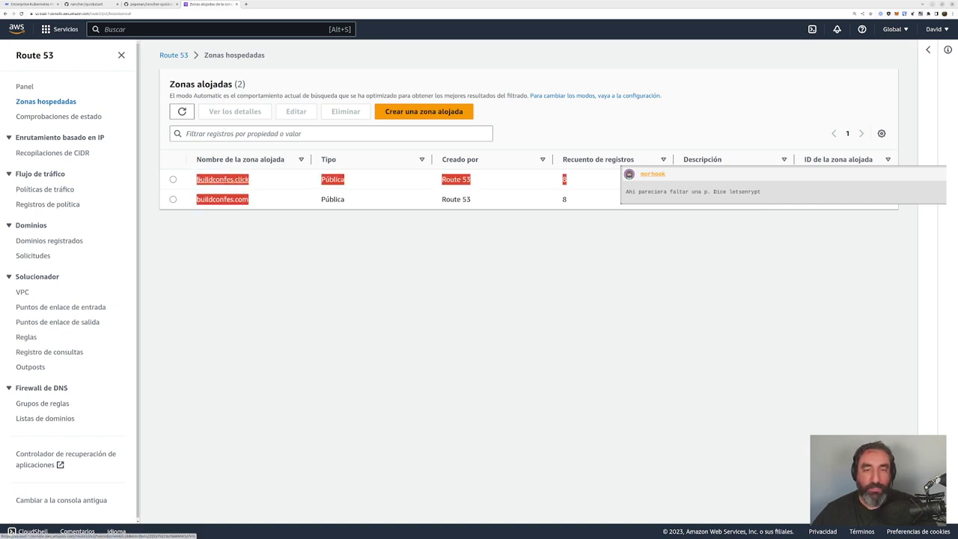
Step: Highlight both hosted zone names once more and clear the highlight
left_click(277, 203)
left_click_drag(248, 194, 195, 179)
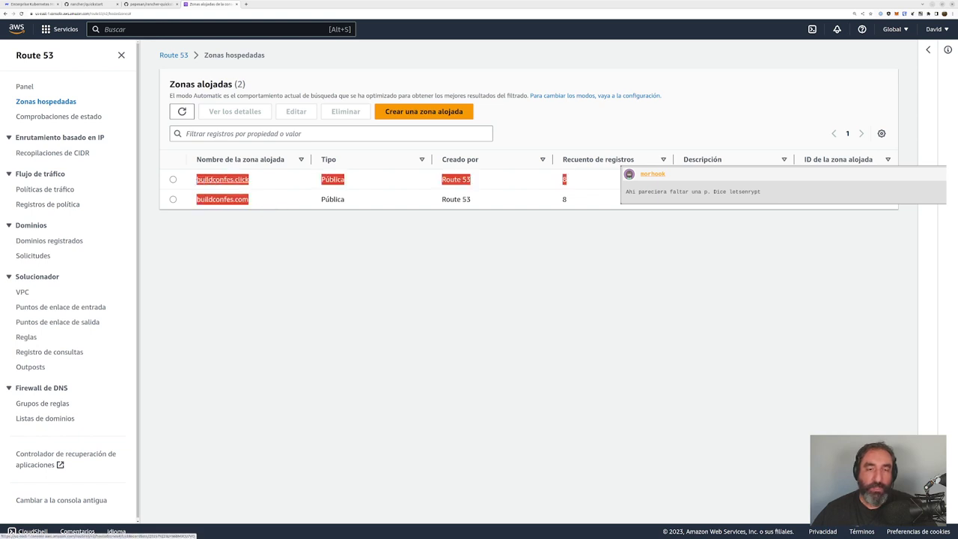
left_click(282, 202)
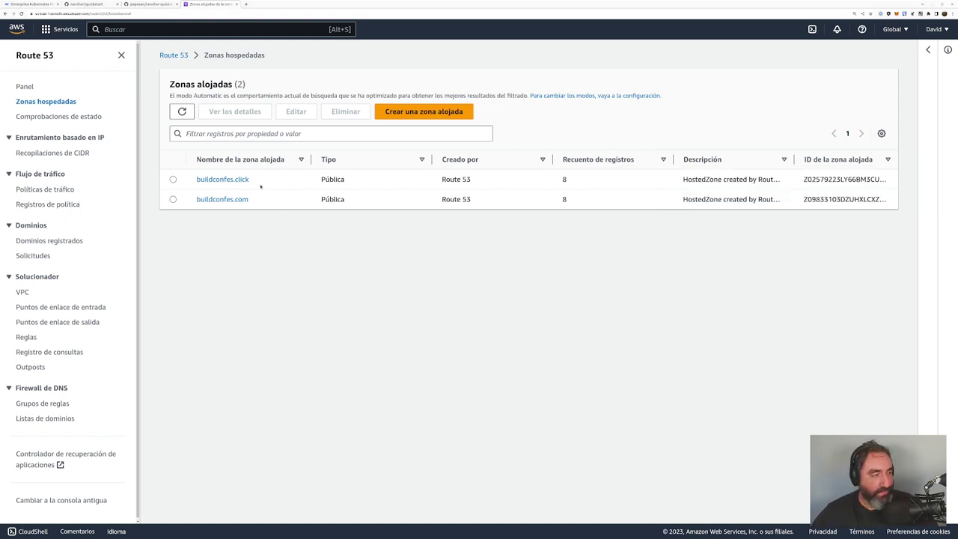
Step: Switch to the IDE, collapse the aws folder, and open terraform.tfvars.example from the rancher-common folder
key("alt+Tab")
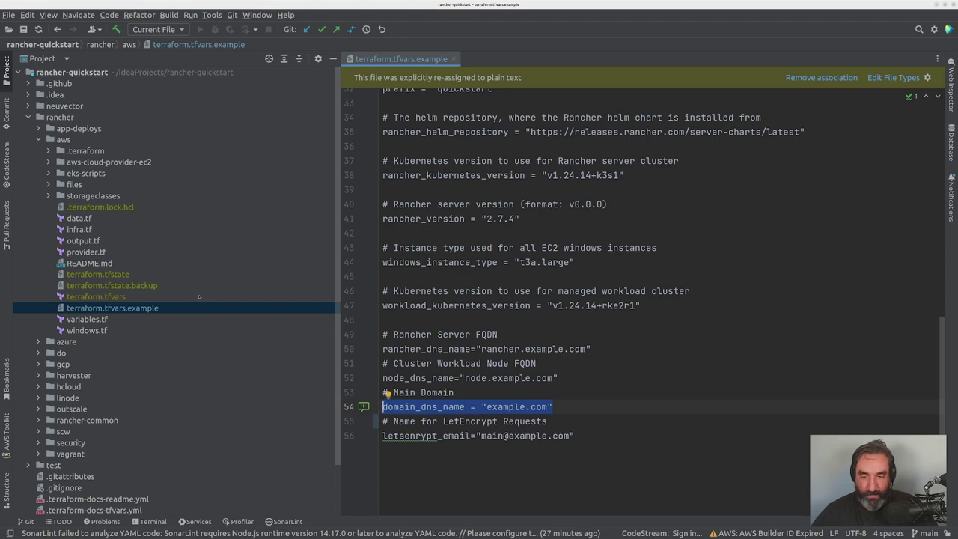
scroll(187, 314, "down", 2)
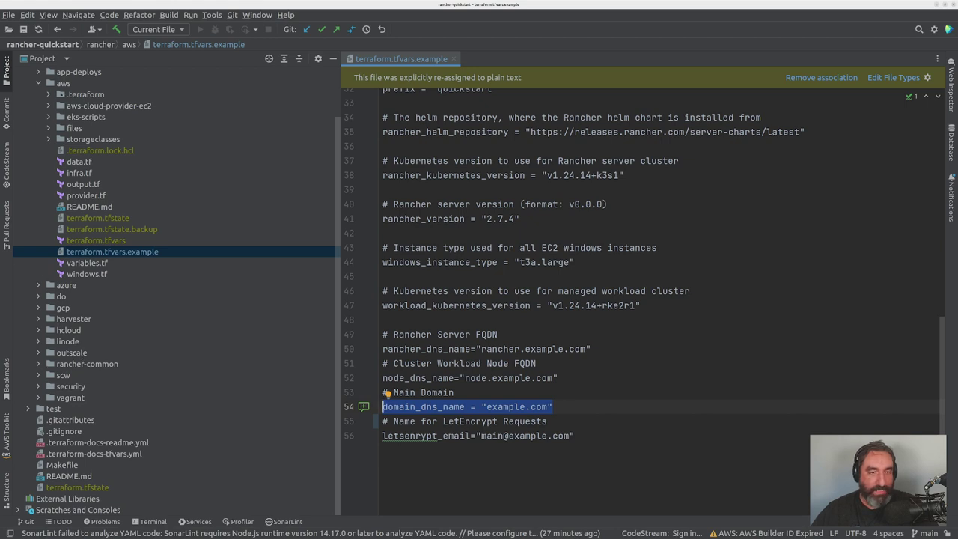
left_click(39, 83)
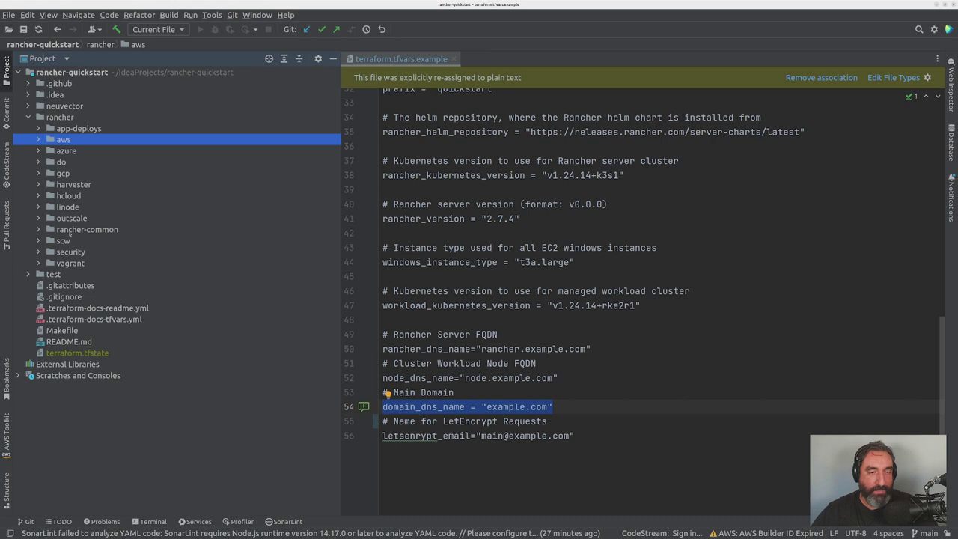
left_click(38, 230)
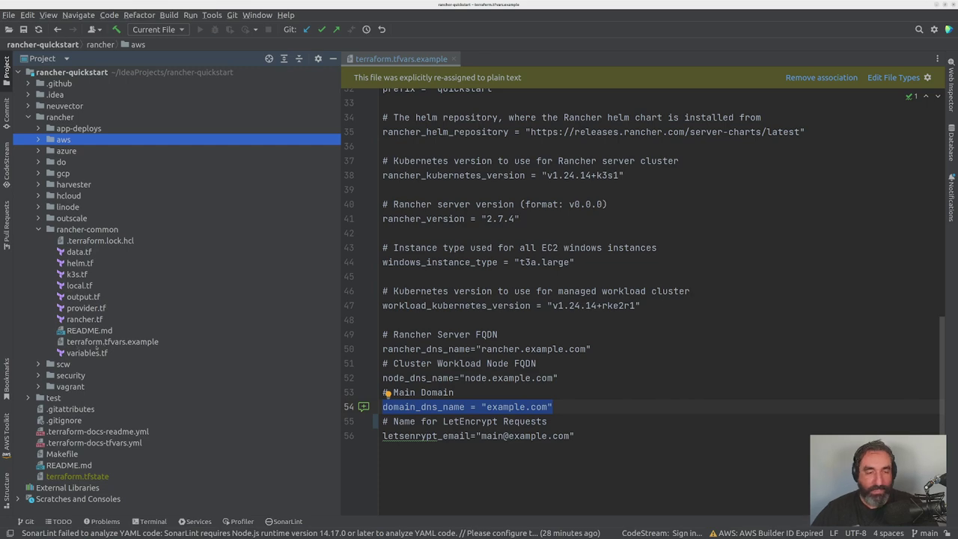
double_click(112, 342)
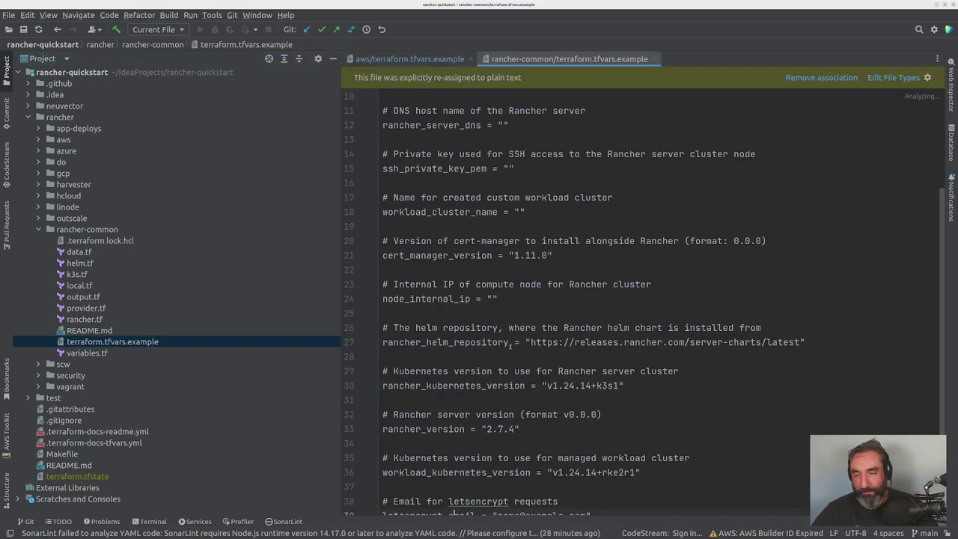
Step: Highlight the letsencrypt_email line together with its comment at the end of the file, and clear the highlight
scroll(500, 324, "down", 2)
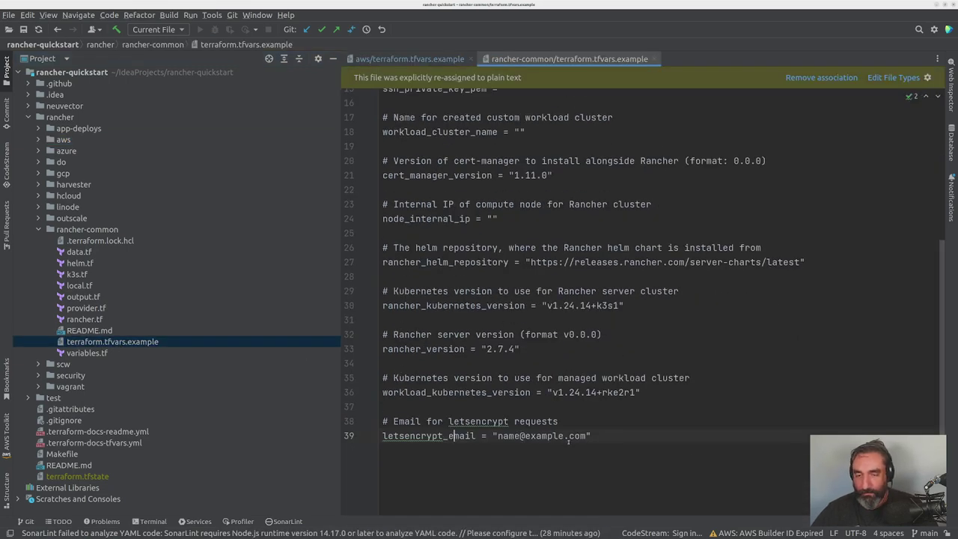
left_click_drag(587, 436, 383, 422)
left_click(384, 435)
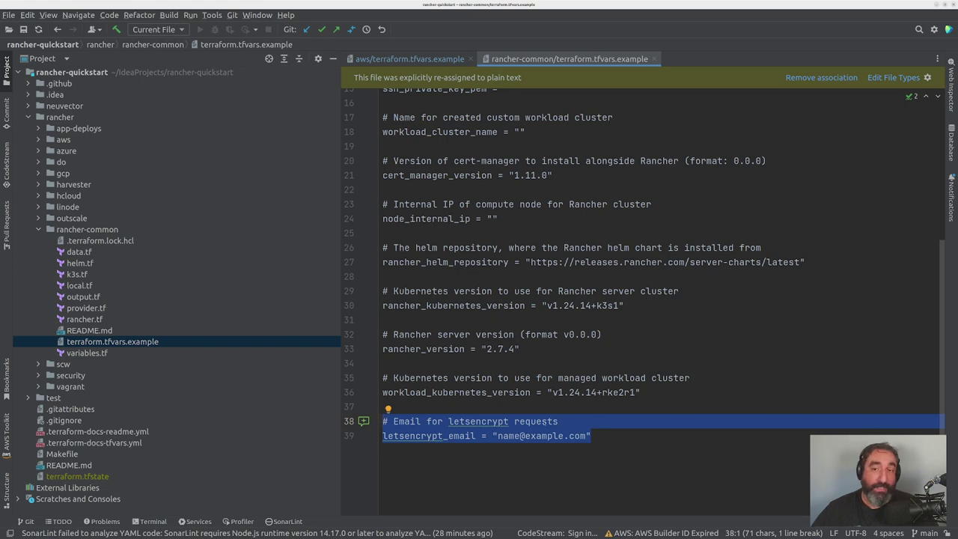
left_click_drag(591, 435, 383, 421)
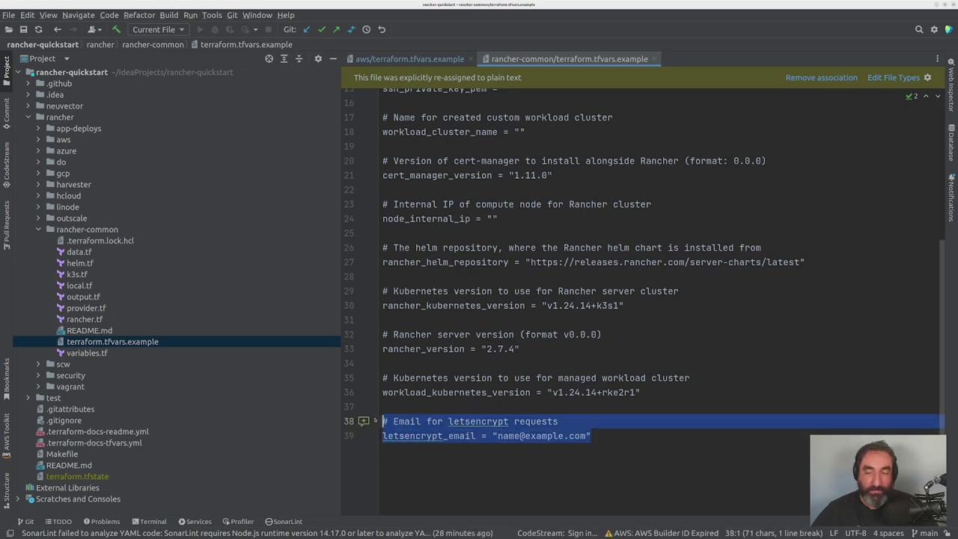
left_click(631, 439)
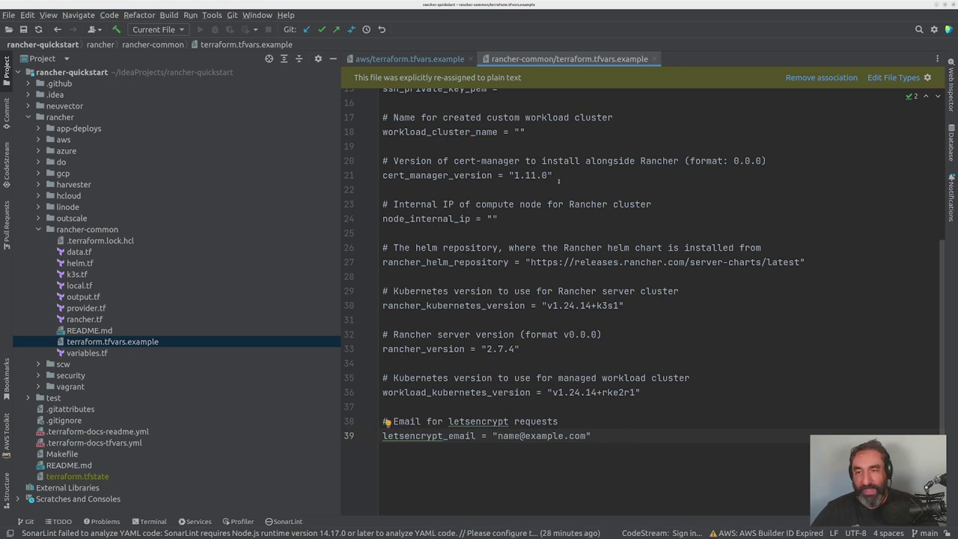
Step: Highlight the cert_manager_version line with its comment, followed by the Let's Encrypt email lines
left_click_drag(559, 181, 383, 160)
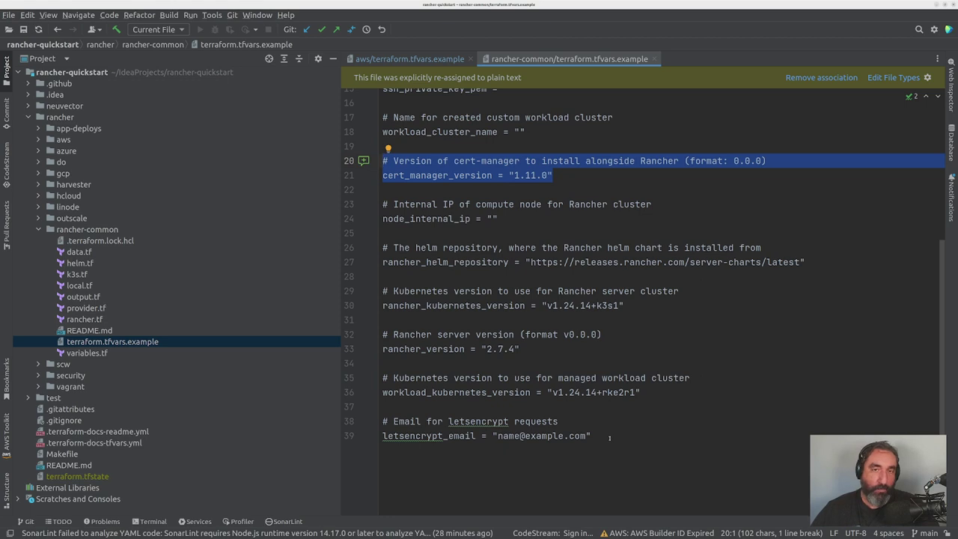
left_click_drag(609, 437, 379, 421)
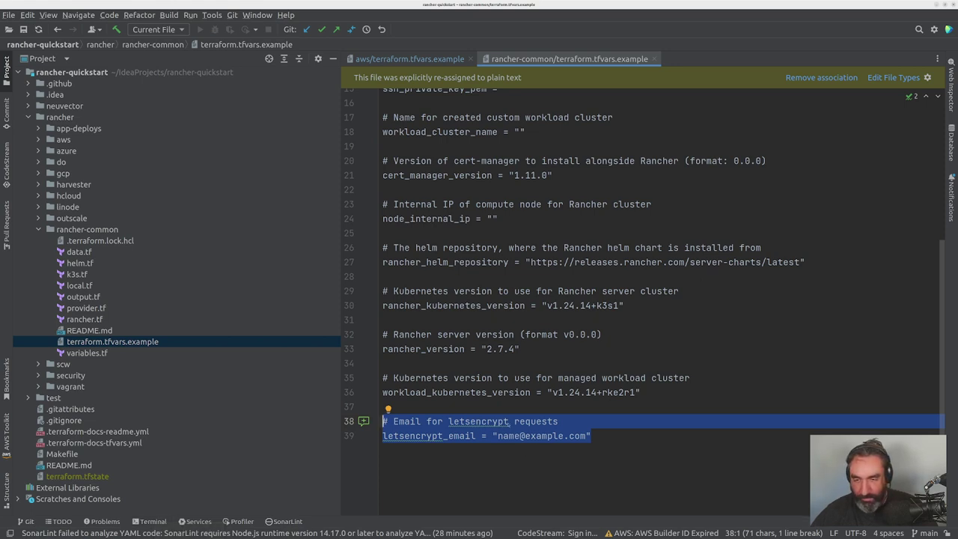
mouse_move(506, 424)
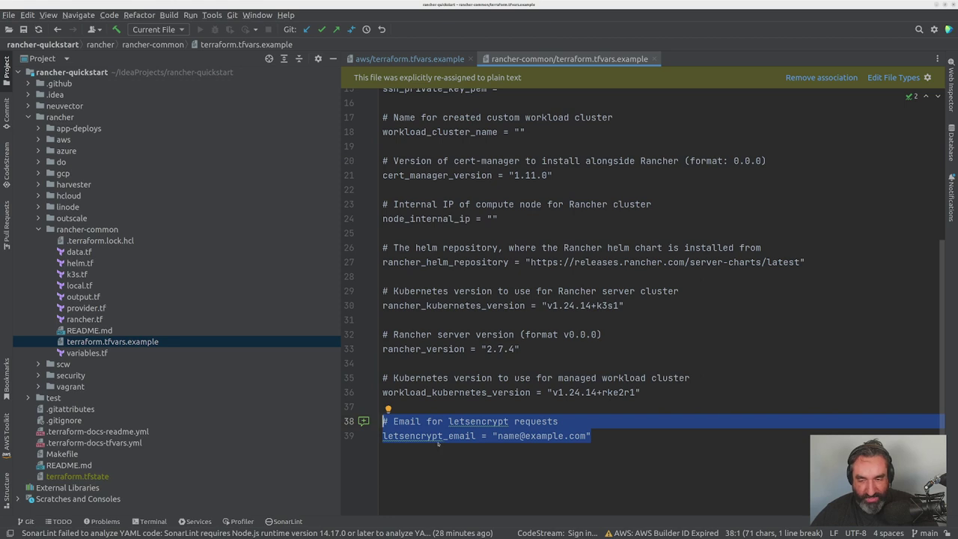
Step: Open the IDE's terminal and enter the sudo password
key("alt+F12")
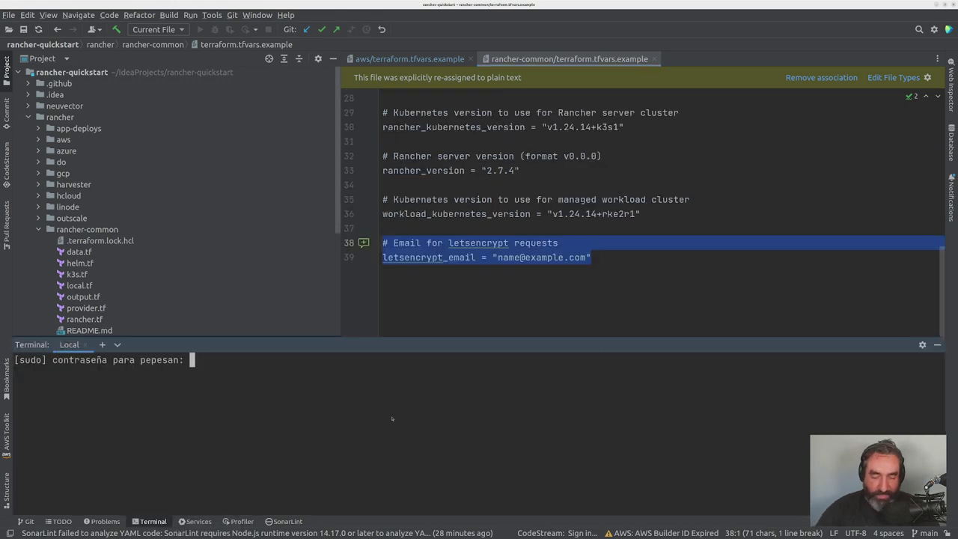
key("Return")
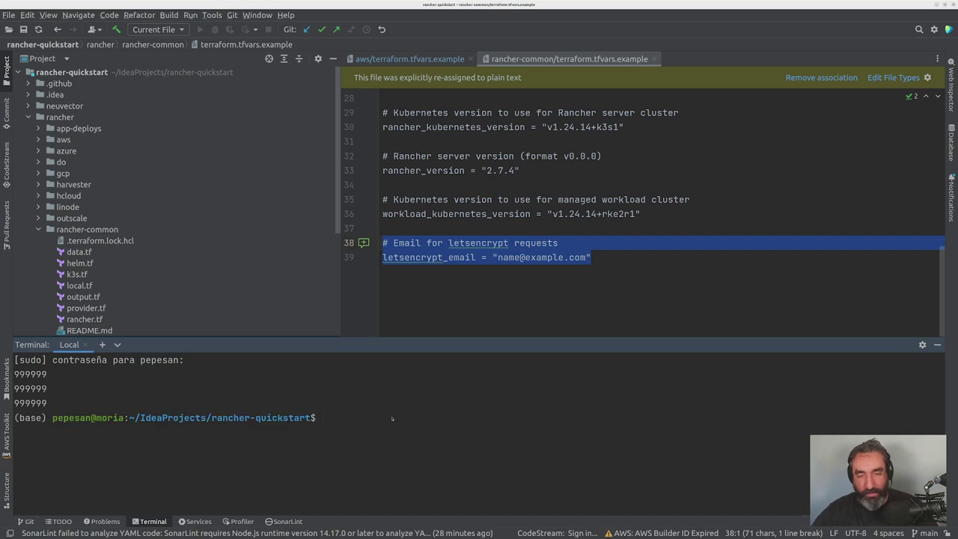
Step: Change the terminal's working directory to rancher/aws/ and expand the aws folder in the project tree
type("cd r")
key("Tab")
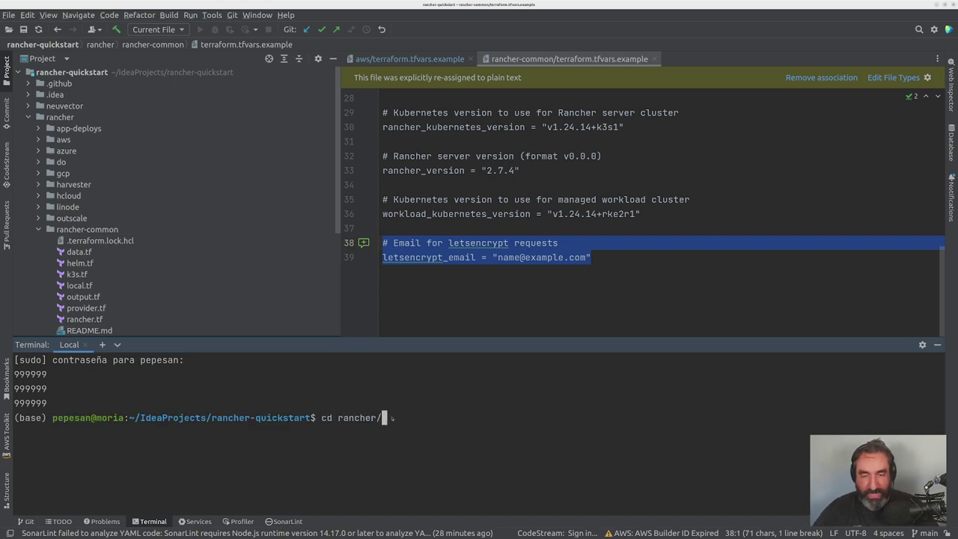
type("aw")
key("Tab")
key("Return")
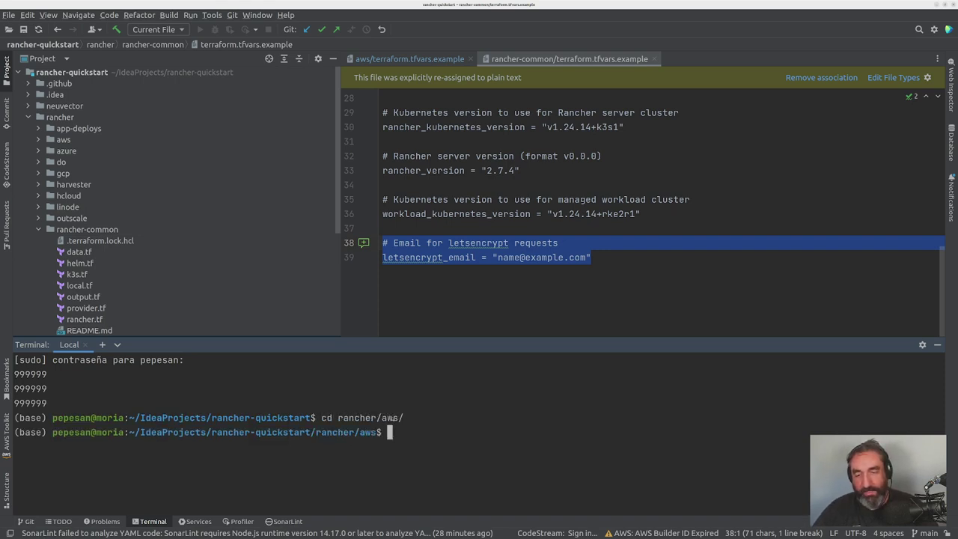
left_click(38, 140)
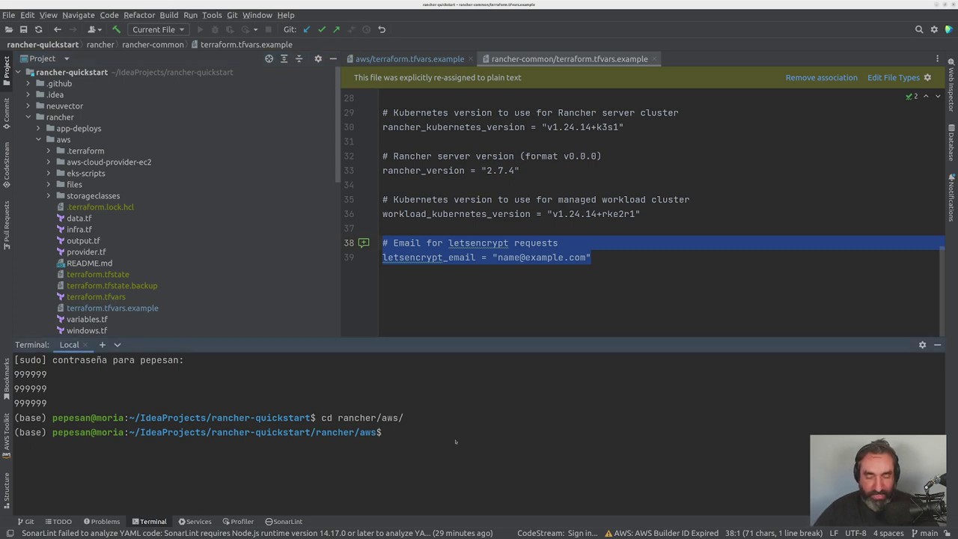
Step: Initialize Terraform in the aws directory with "terraform init"
type("terraf")
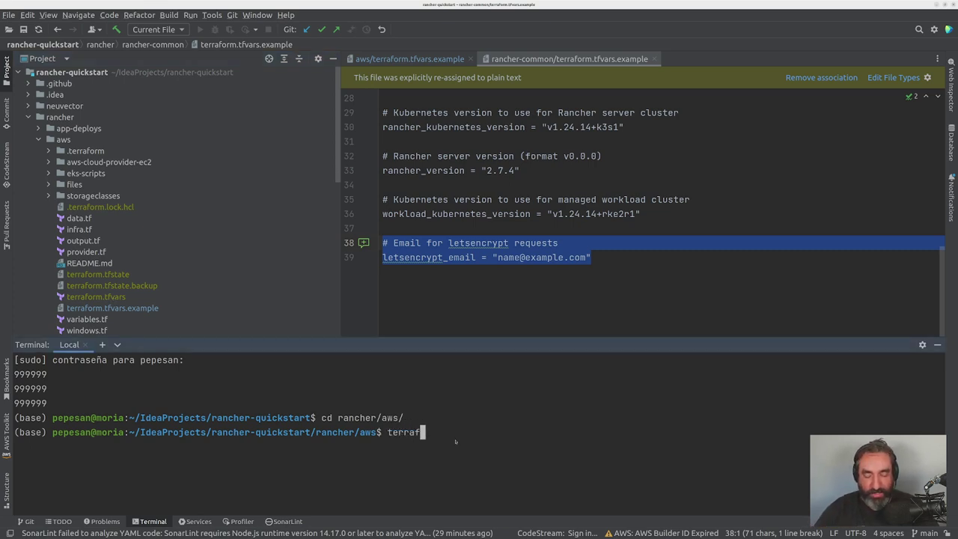
type("orm init")
key("Return")
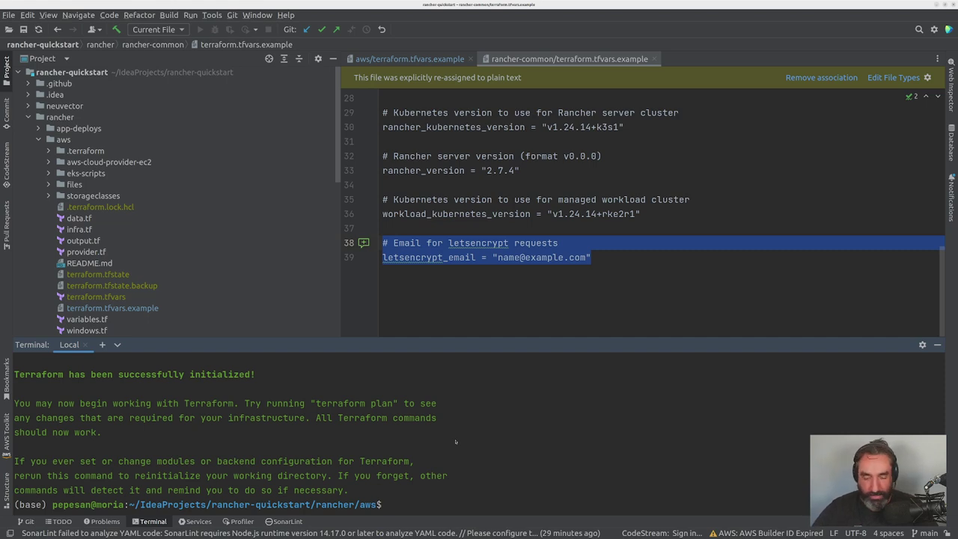
Step: Preview the infrastructure changes with "terraform plan"
type("terraform ")
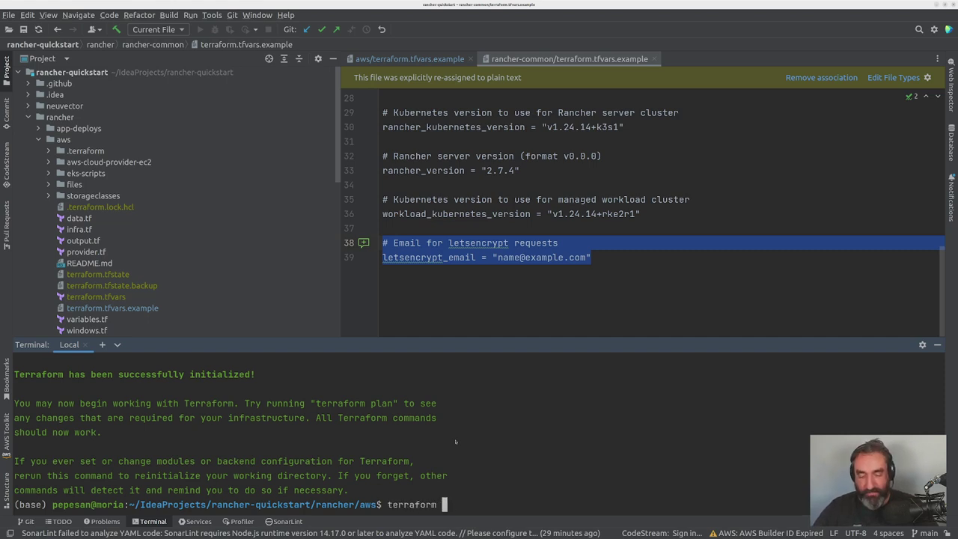
type("plan")
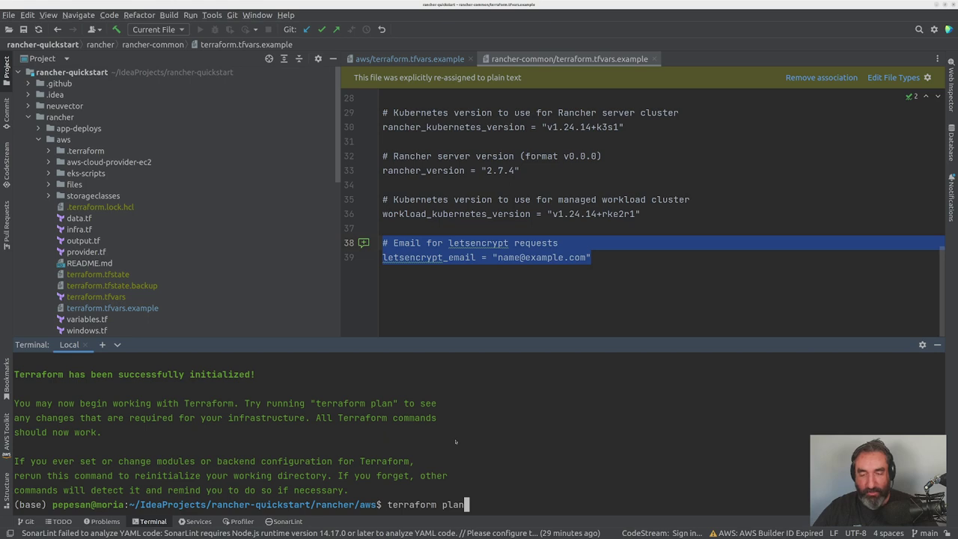
key("Return")
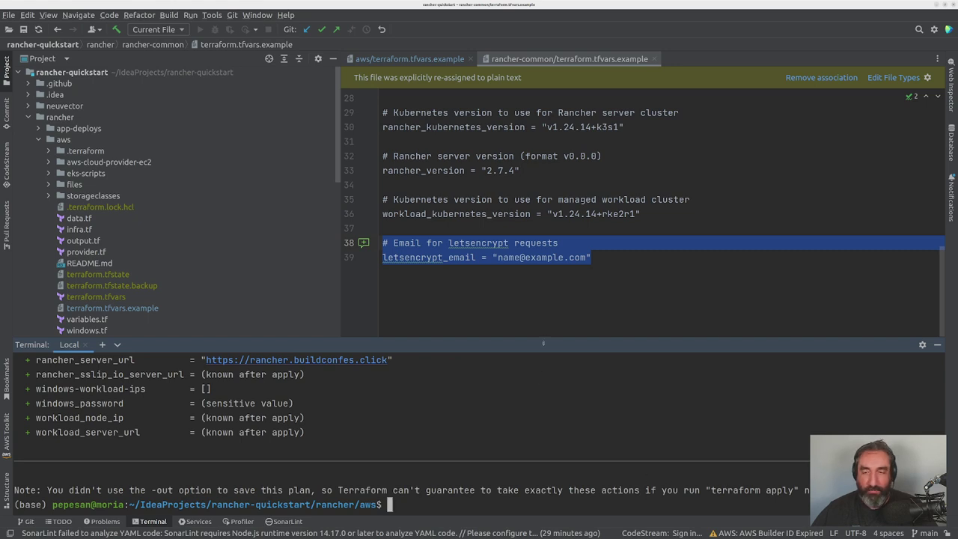
Step: Enlarge the terminal pane and deploy the infrastructure with "terraform apply --auto-approve"
left_click_drag(541, 338, 540, 199)
type("ter")
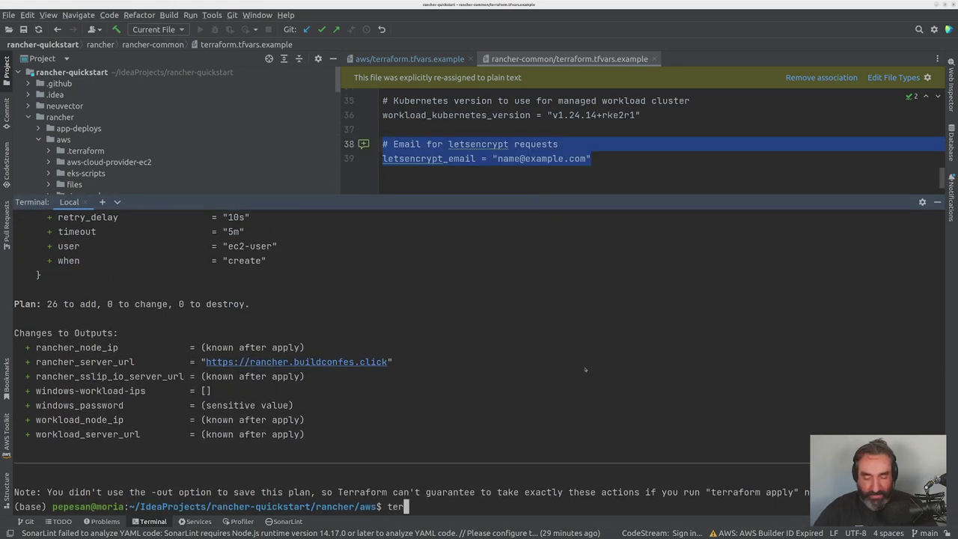
type("raform apply")
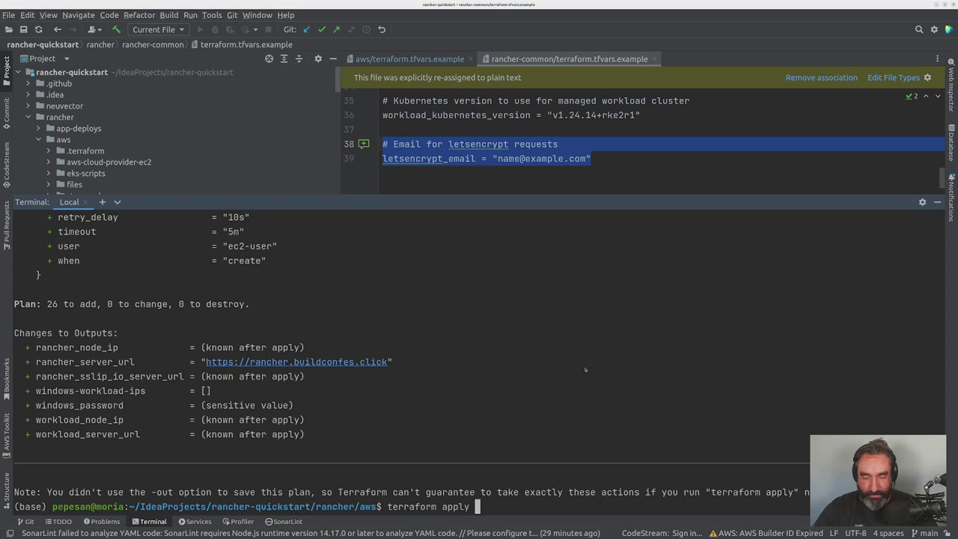
type(" --a")
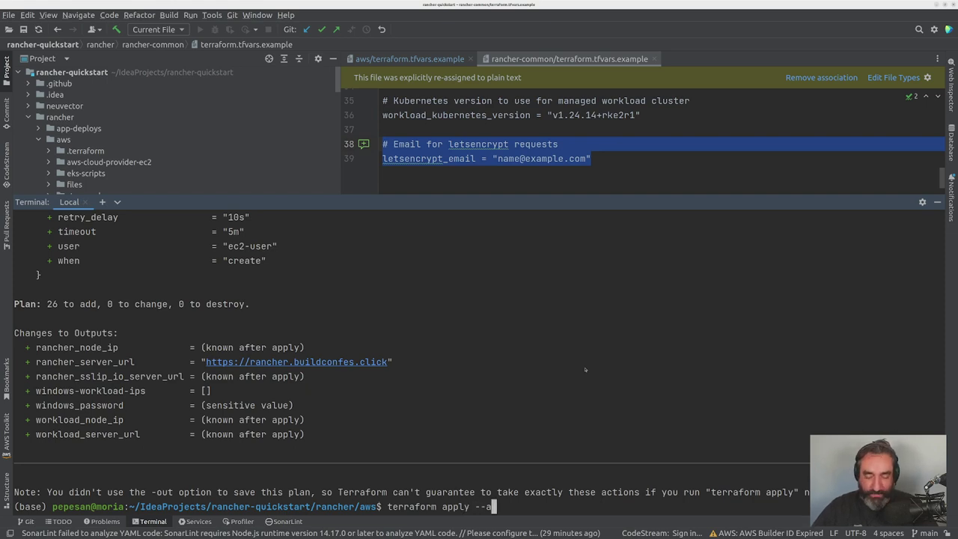
type("uto-approve")
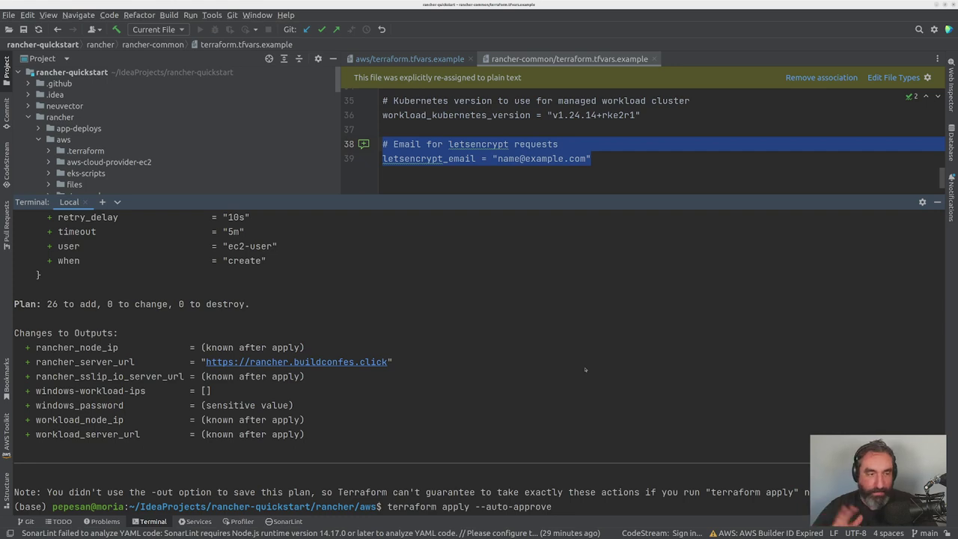
key("Return")
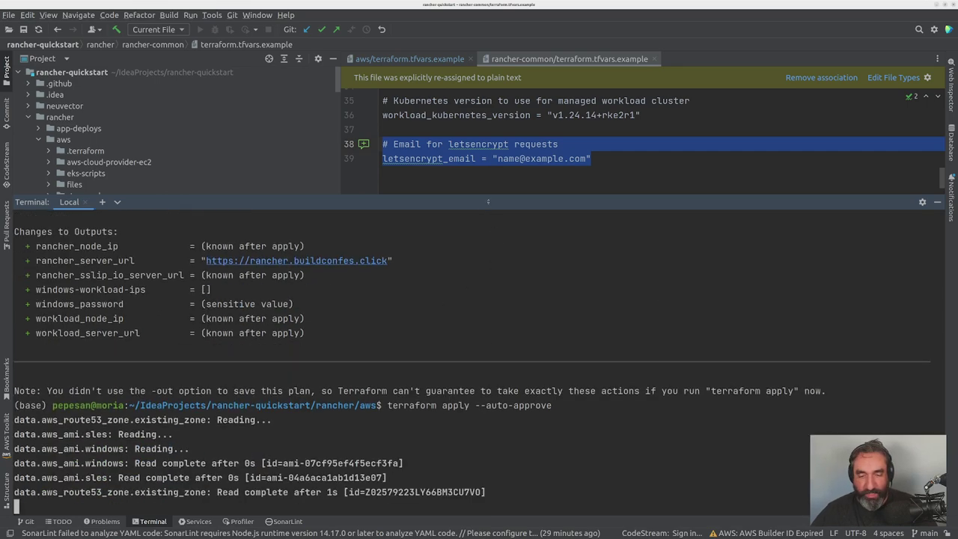
Step: Shrink the terminal pane and open data.tf from the aws folder
scroll(488, 201, "up", 4)
left_click_drag(489, 201, 488, 412)
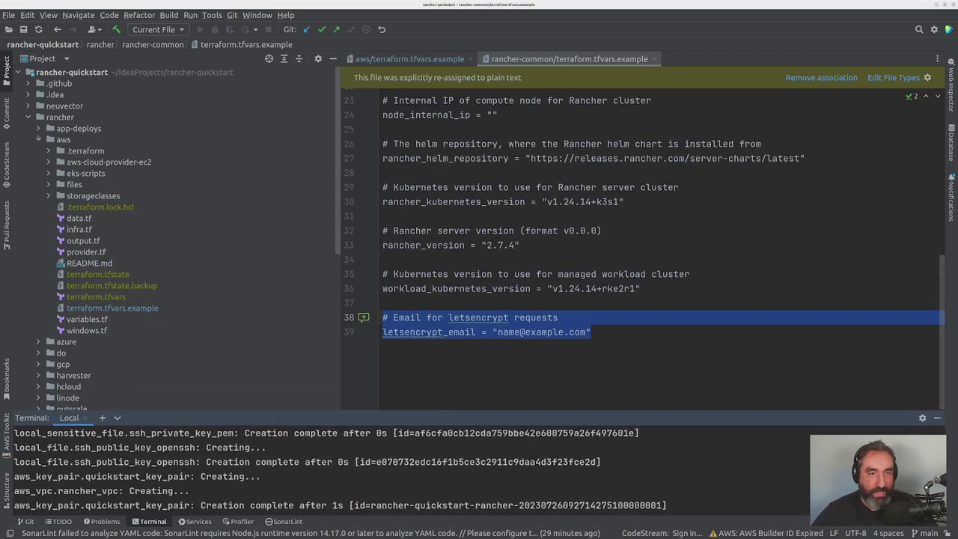
double_click(80, 217)
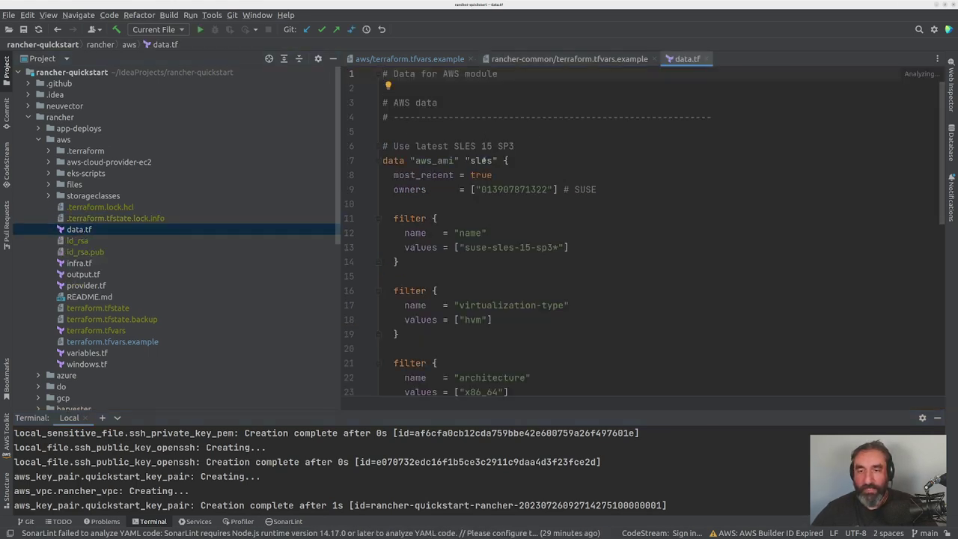
Step: Highlight the aws_ami "sles" declaration, the text "SLES 15 SP3" in its comment, and the name filter block for suse-sles-15-sp3*
left_click_drag(497, 161, 382, 160)
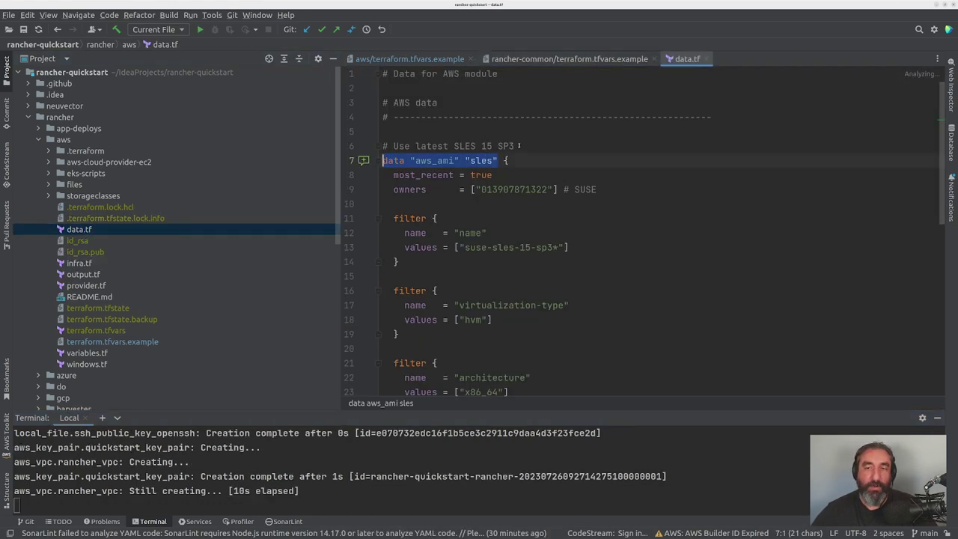
left_click_drag(514, 146, 453, 146)
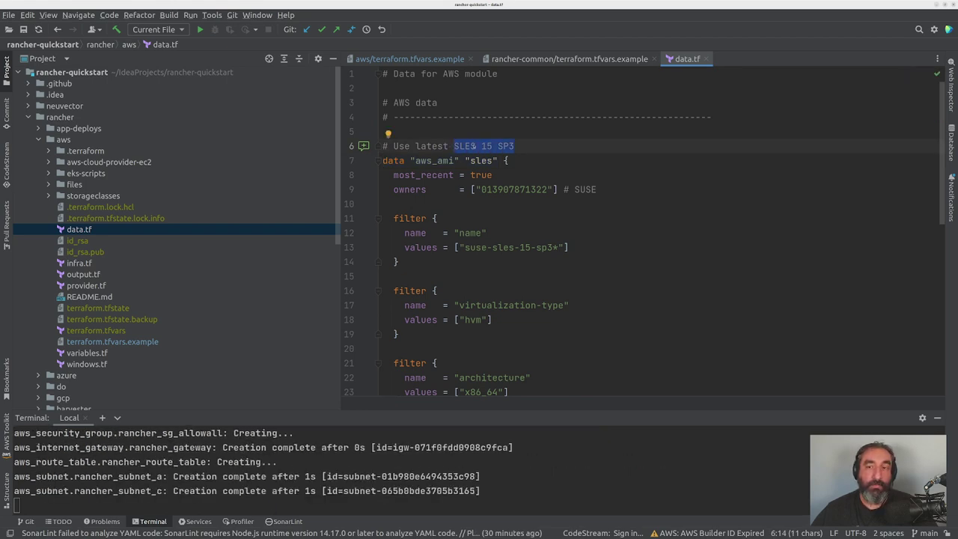
left_click(476, 146)
key("Right")
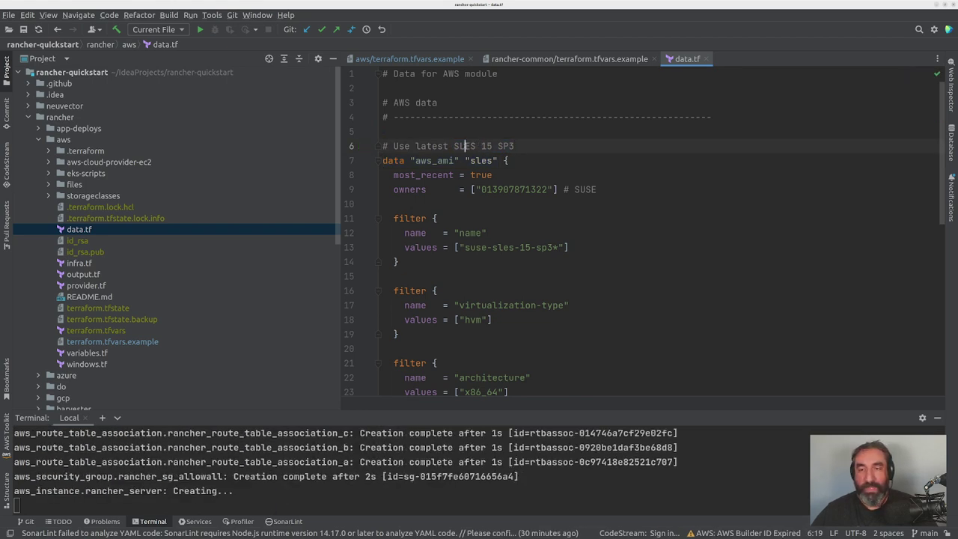
left_click_drag(482, 146, 399, 131)
scroll(493, 173, "down", 2)
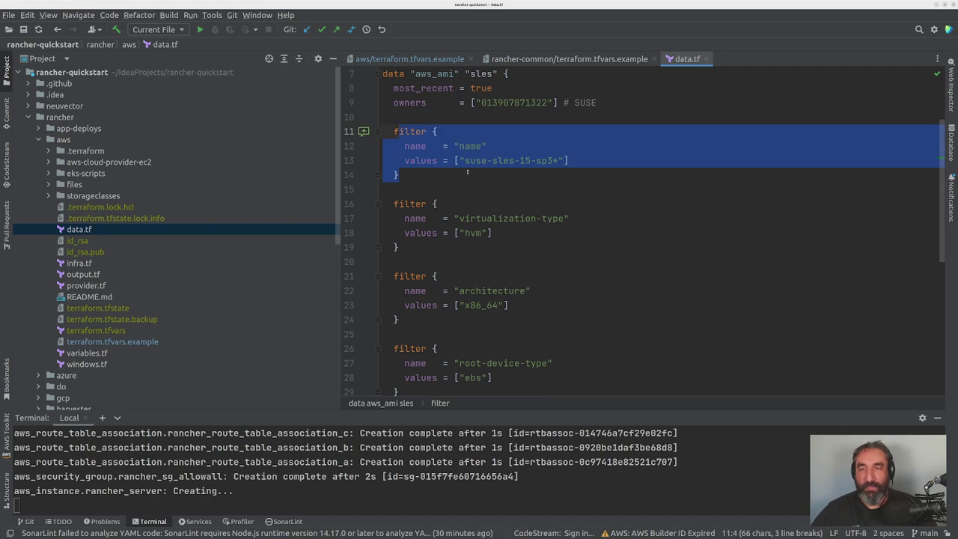
Step: Highlight the sles AMI's "hvm" value, architecture filter and root-device-type filter with "ebs", plus "2019" in the windows AMI name filter
scroll(467, 172, "down", 1)
left_click_drag(490, 189, 458, 190)
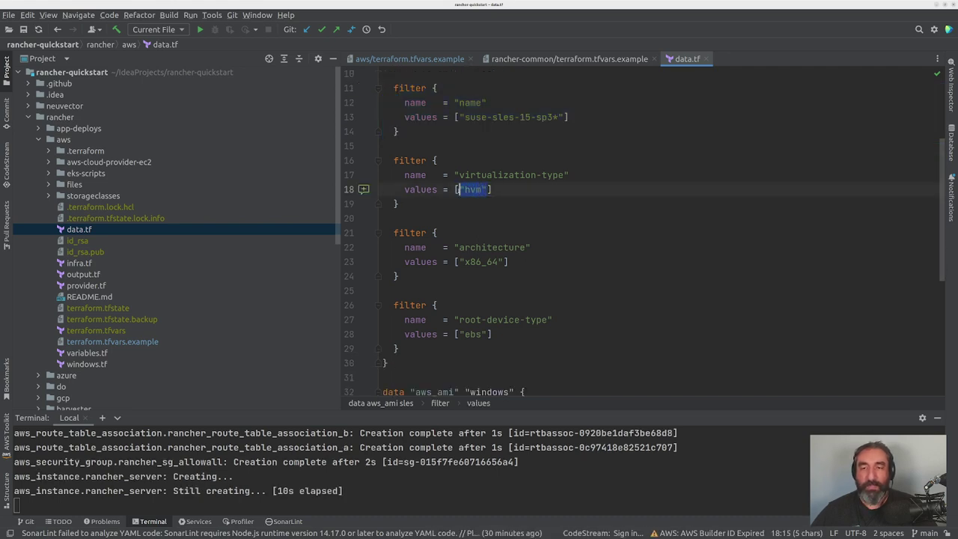
left_click_drag(460, 276, 394, 233)
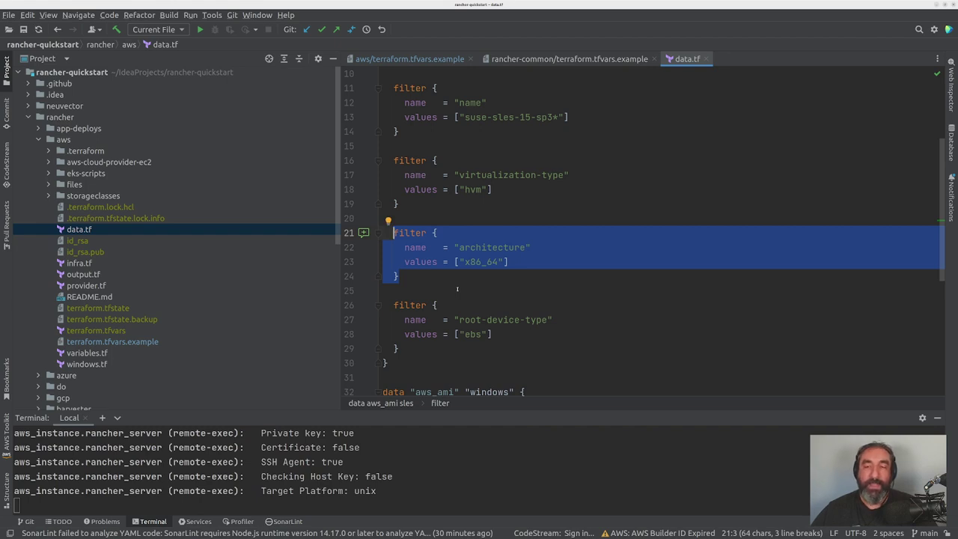
scroll(457, 288, "down", 1)
left_click_drag(401, 306, 384, 262)
left_click_drag(464, 290, 484, 290)
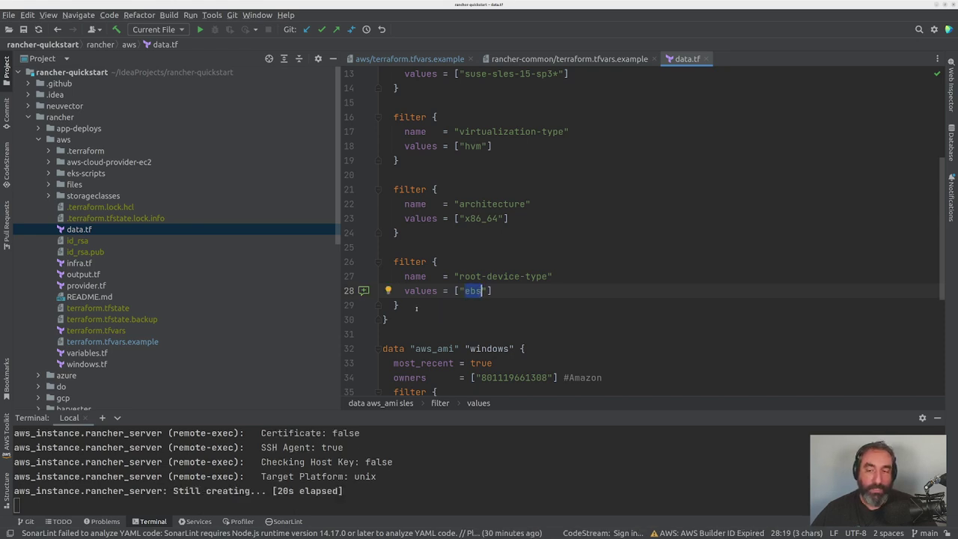
scroll(416, 307, "down", 5)
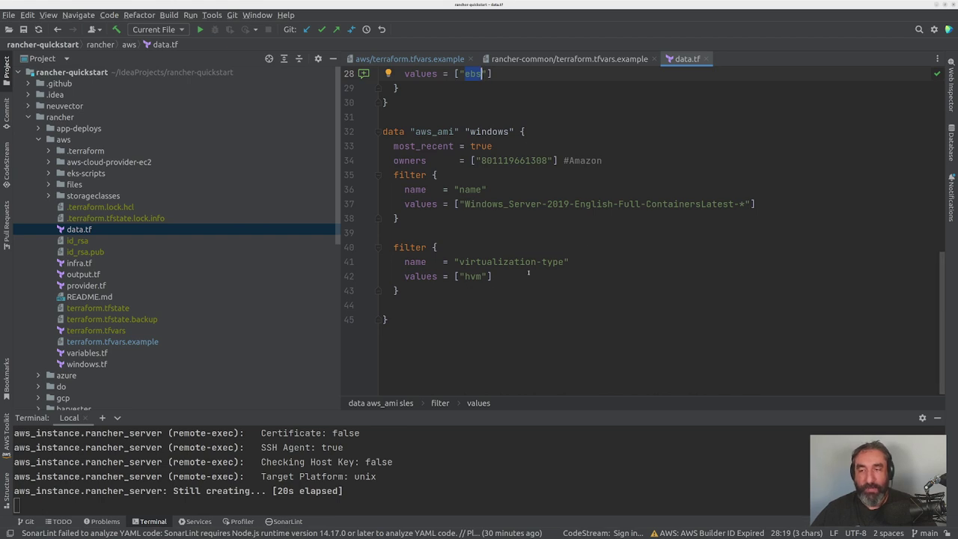
double_click(558, 203)
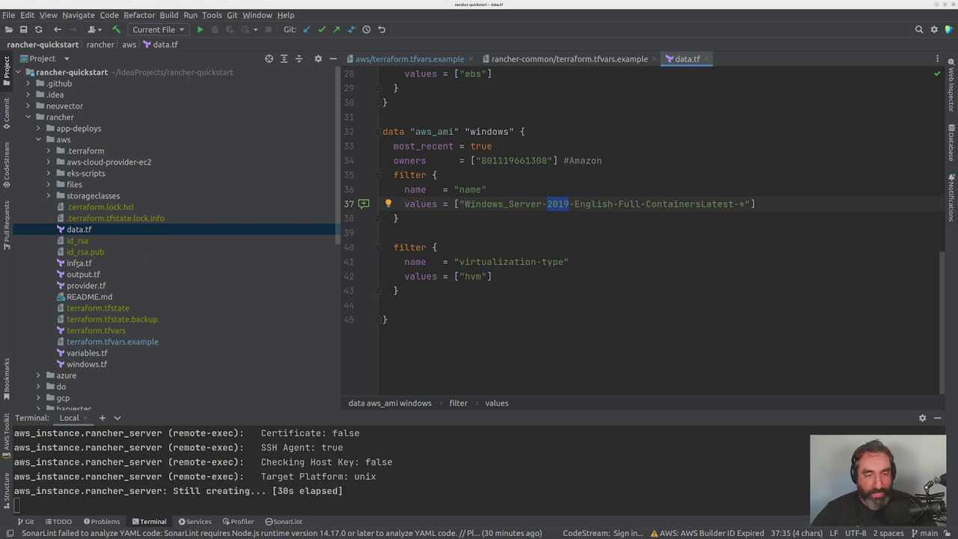
Step: Open provider.tf from the aws folder and highlight the terraform block and its aws, local and tls required providers
double_click(86, 285)
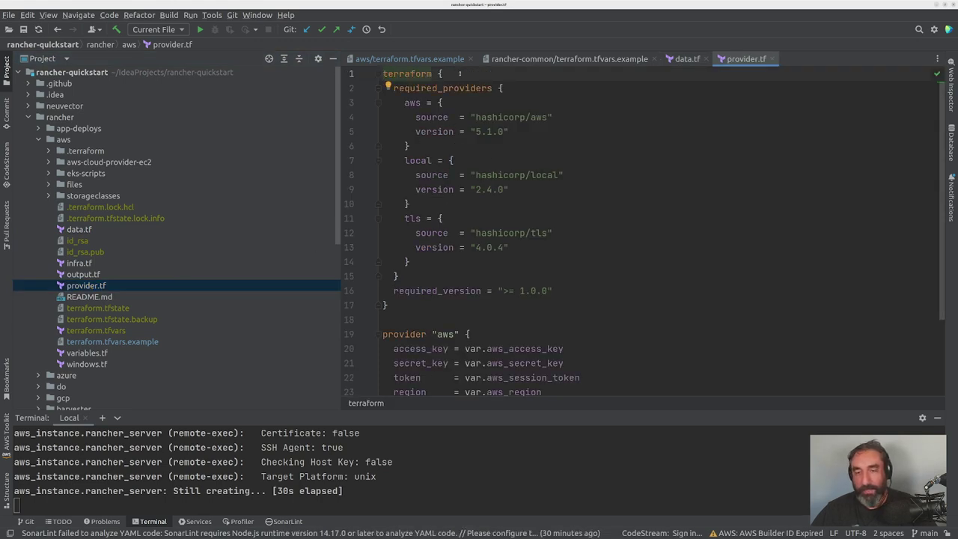
left_click_drag(399, 303, 383, 73)
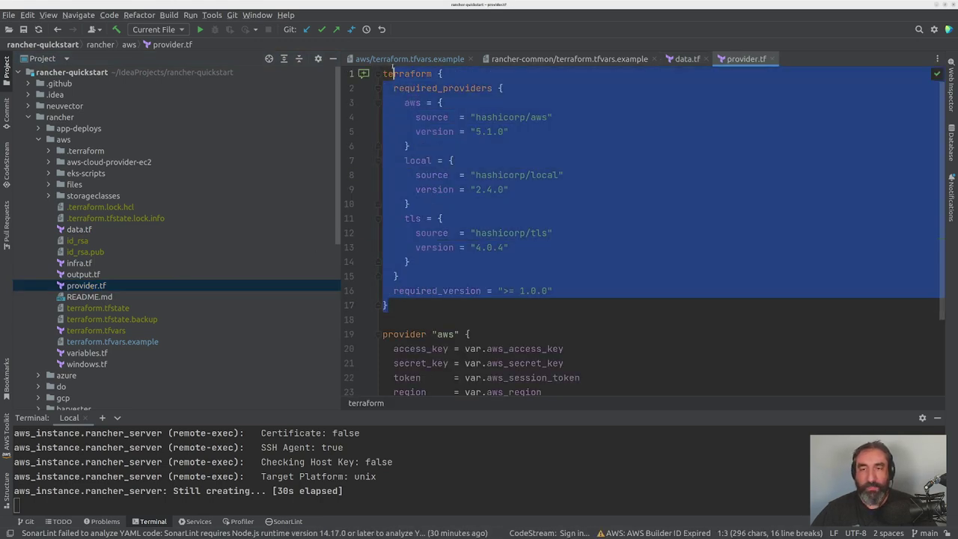
left_click(459, 117)
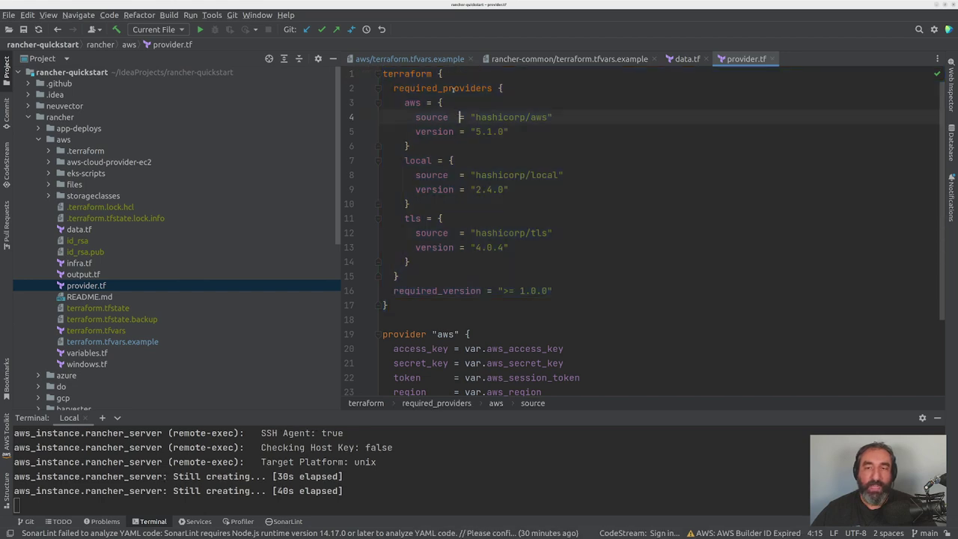
double_click(414, 103)
left_click_drag(410, 161, 421, 160)
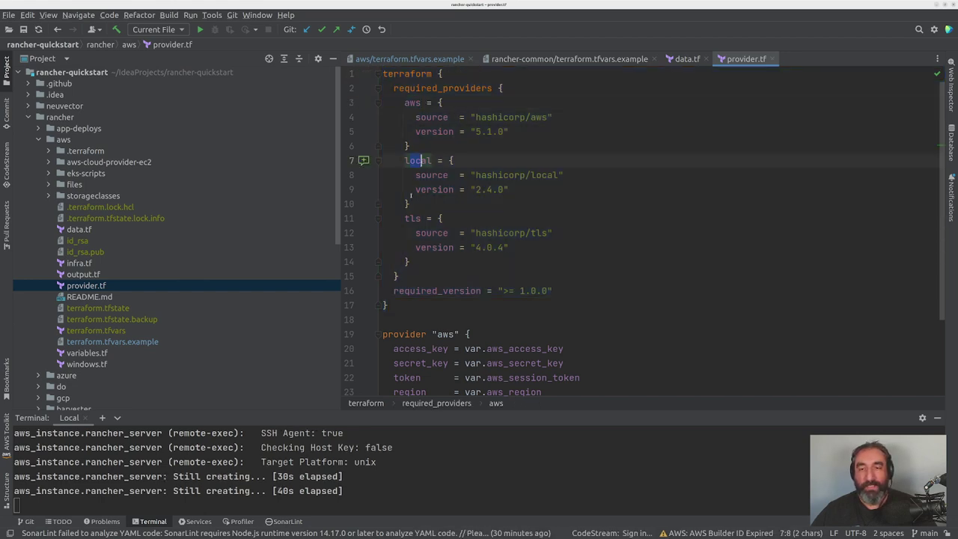
double_click(410, 218)
key("ctrl+w")
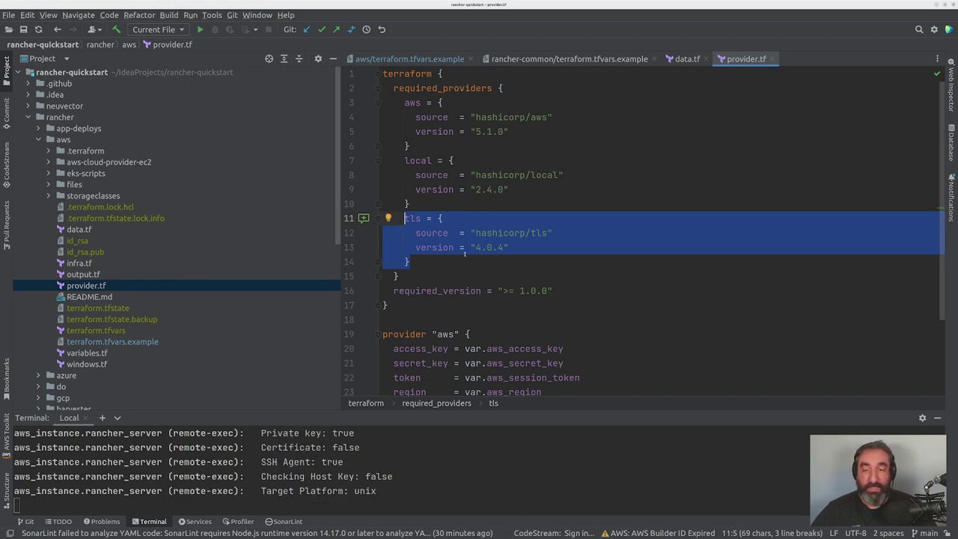
Step: Highlight the provider "aws" block and its variable references for the access key, secret key, session token and region
scroll(465, 255, "down", 3)
left_click_drag(388, 302, 383, 229)
left_click(464, 329)
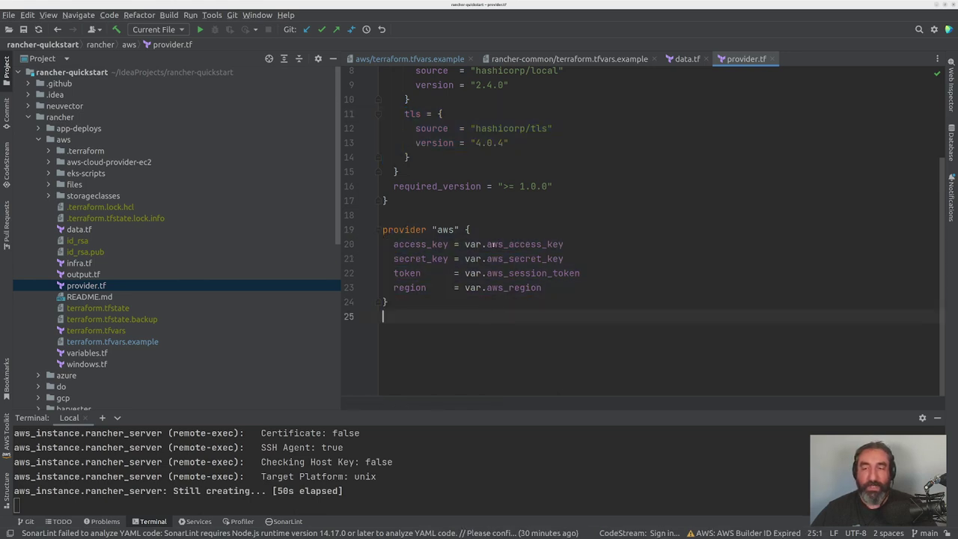
left_click_drag(465, 244, 565, 244)
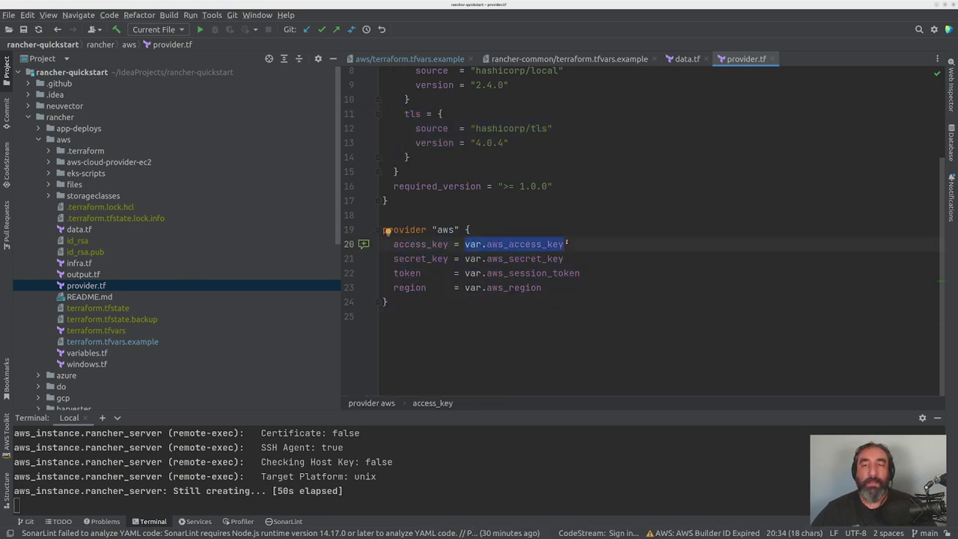
left_click_drag(465, 258, 565, 259)
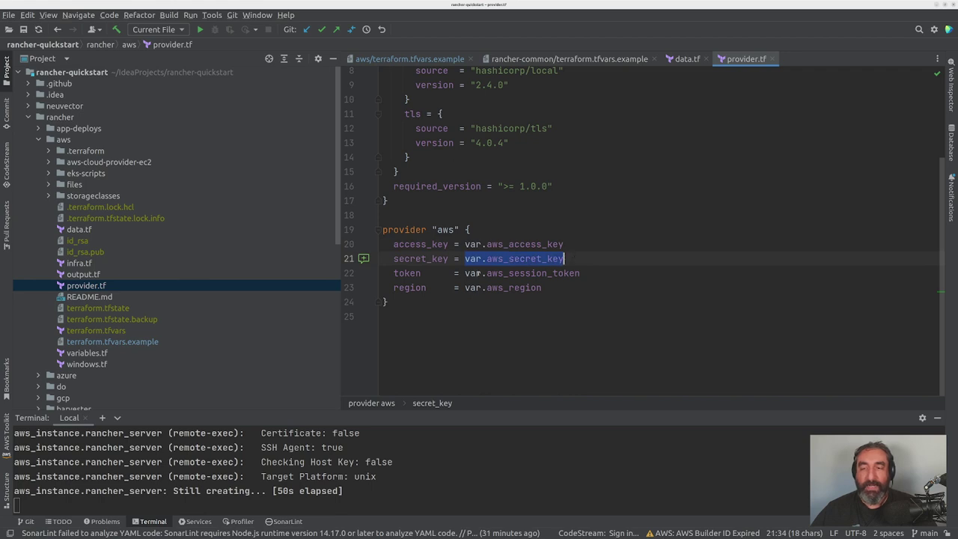
left_click_drag(465, 273, 581, 274)
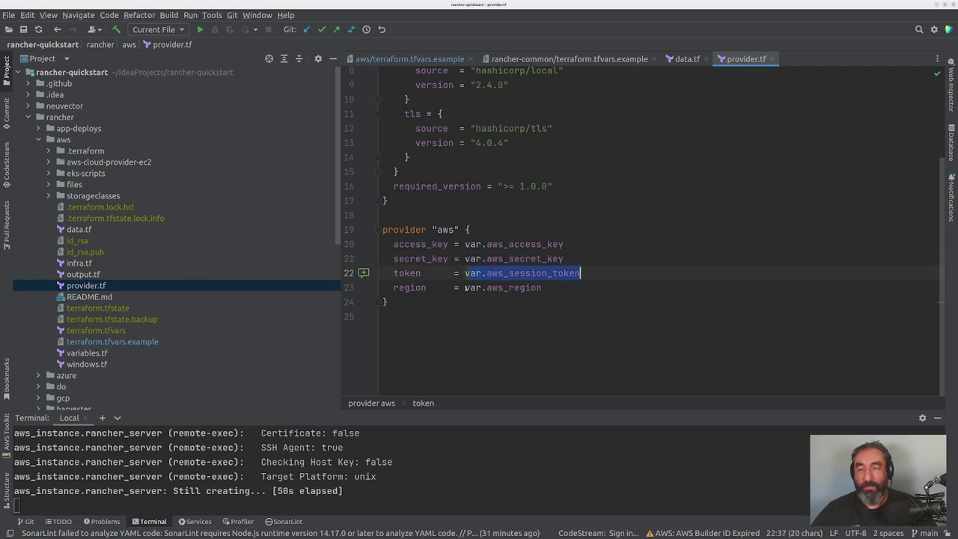
left_click_drag(465, 287, 545, 288)
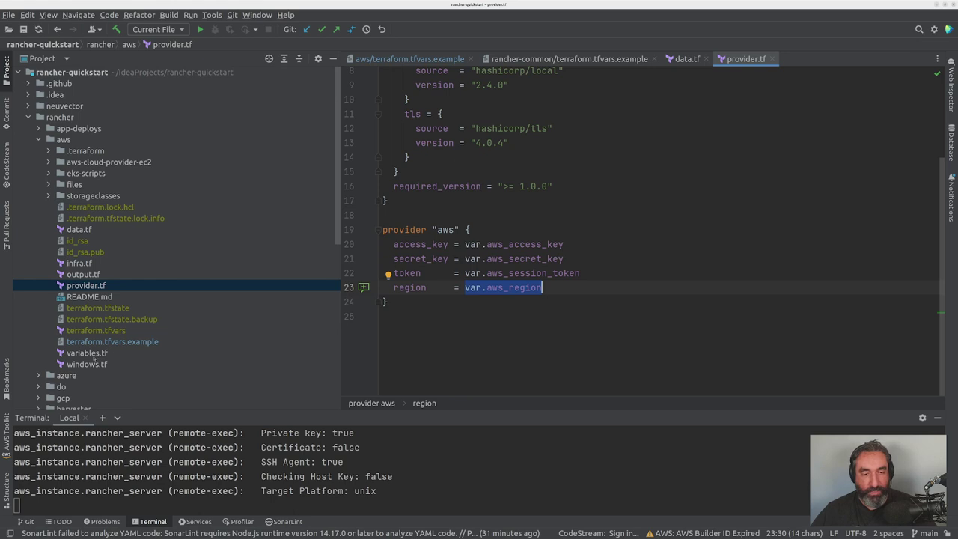
Step: Open infra.tf from the aws folder and highlight the tls_private_key block, its RSA algorithm and its 2048 rsa_bits value
double_click(79, 264)
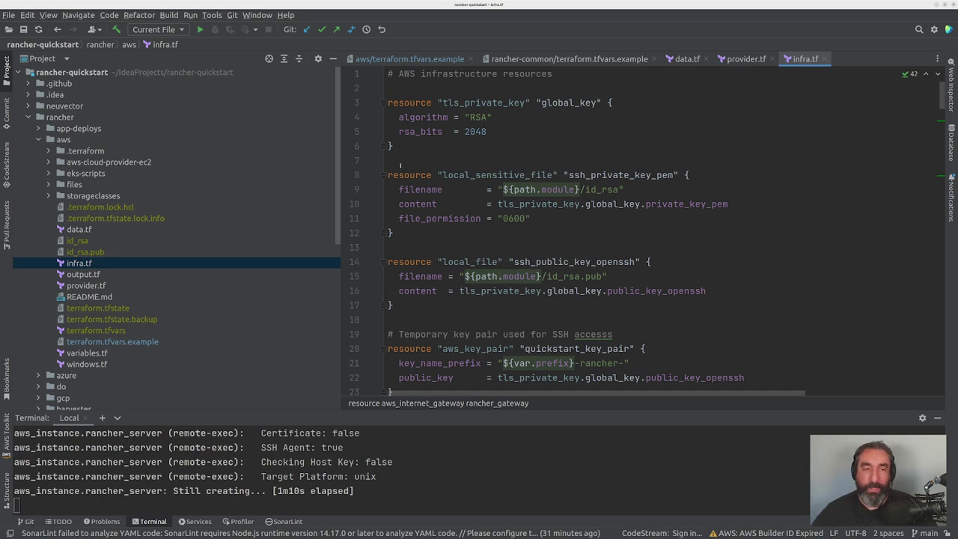
left_click_drag(402, 145, 387, 103)
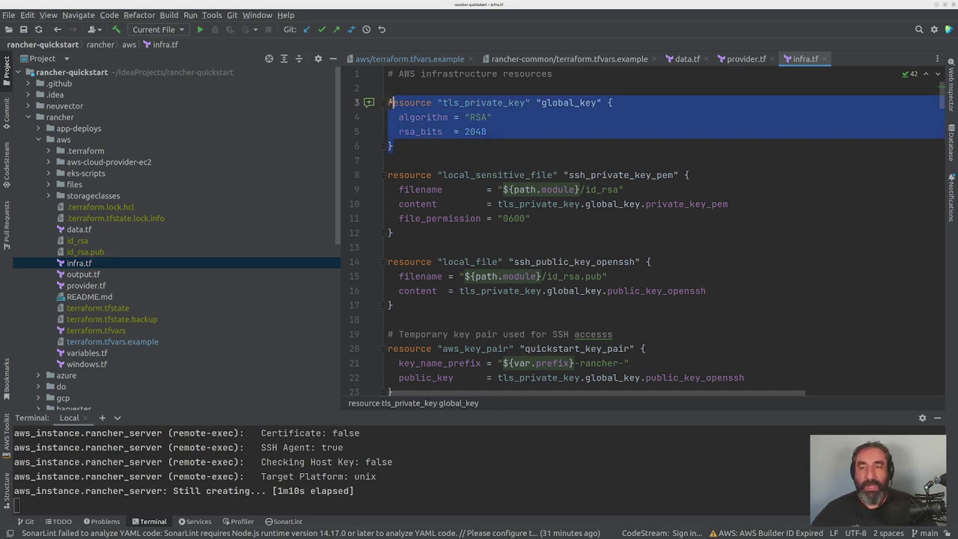
left_click(413, 146)
double_click(479, 117)
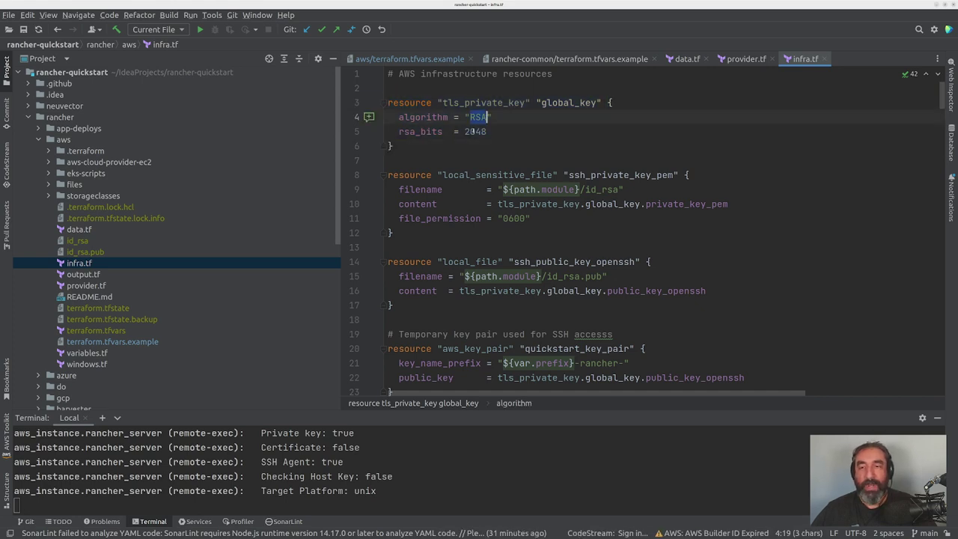
left_click(464, 131)
double_click(465, 131)
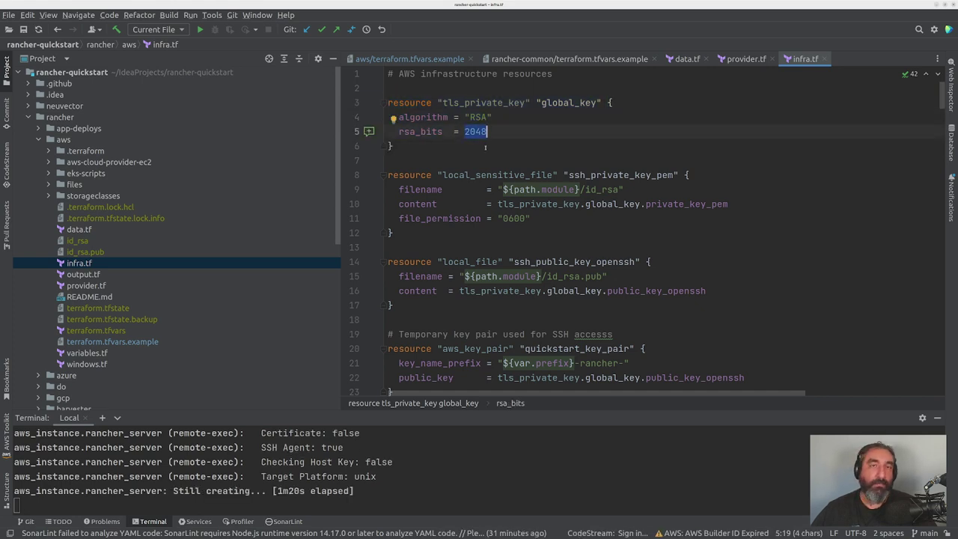
Step: Highlight the "global_key" resource name and the id_rsa and id_rsa.pub file names in the SSH key file resources
scroll(491, 155, "down", 3)
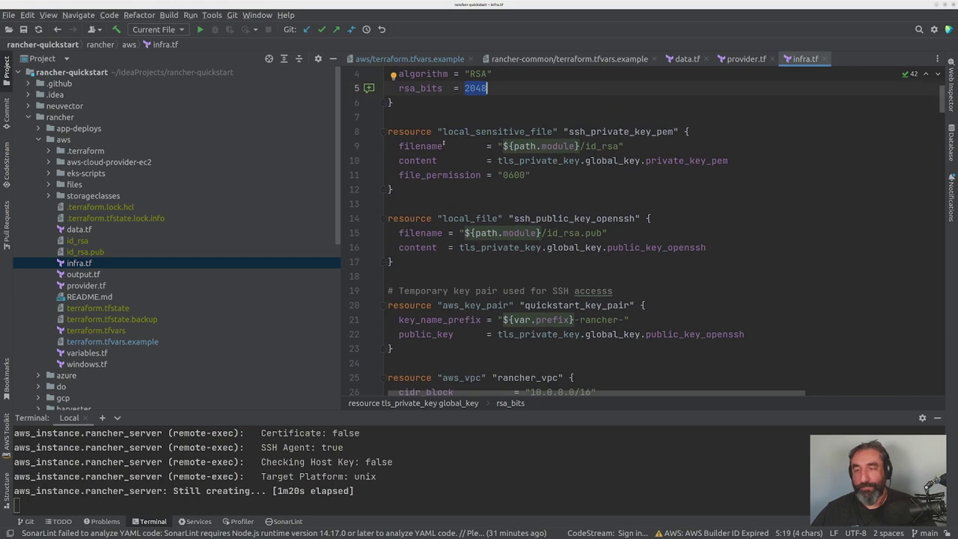
scroll(482, 153, "up", 3)
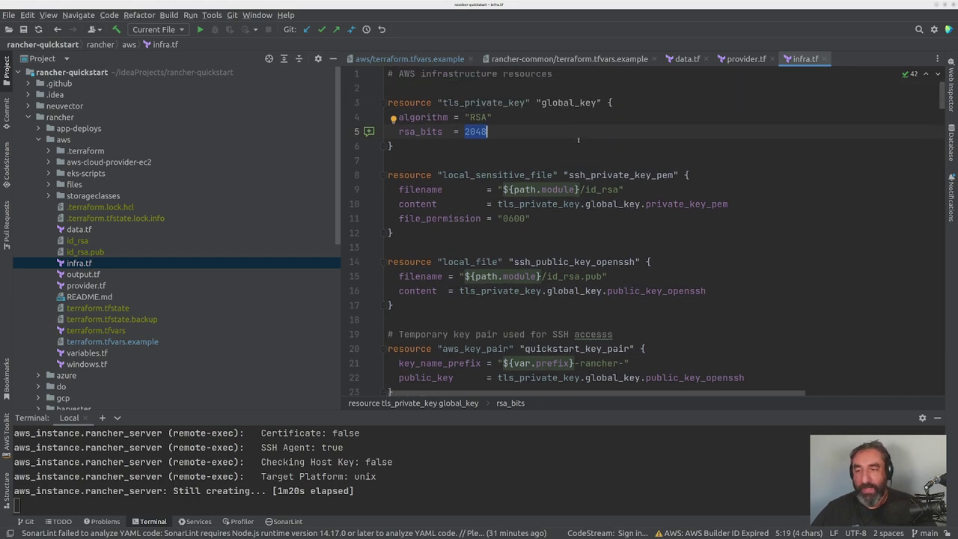
double_click(542, 104)
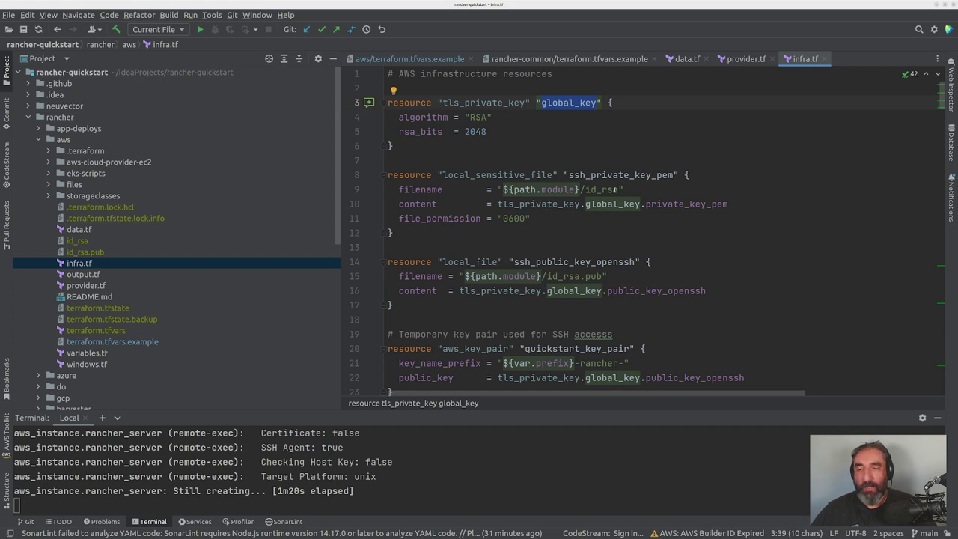
left_click_drag(618, 189, 586, 190)
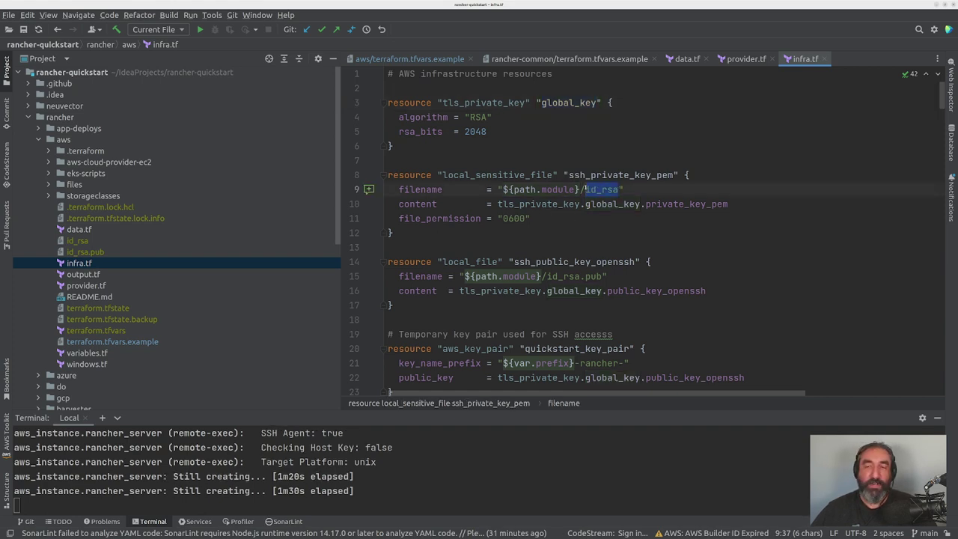
left_click_drag(608, 276, 546, 276)
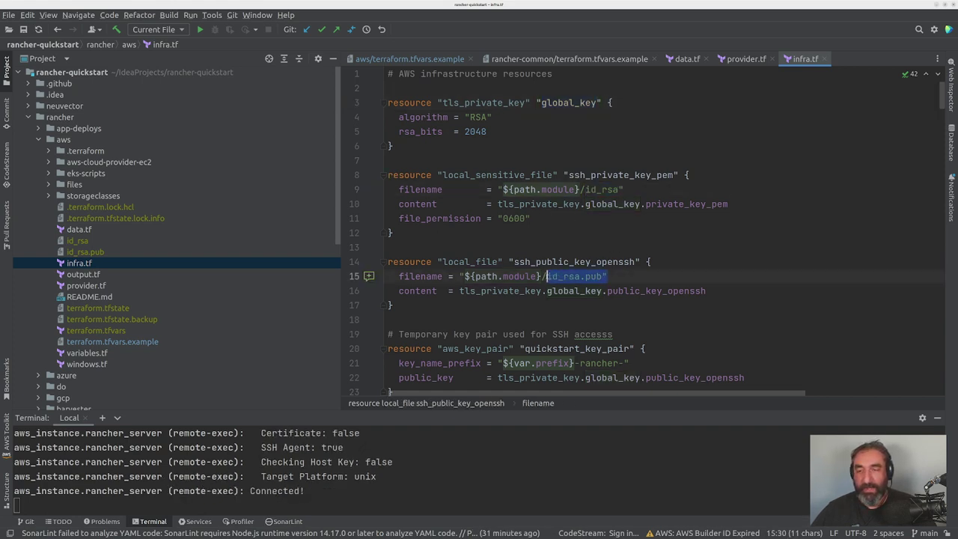
left_click(551, 276)
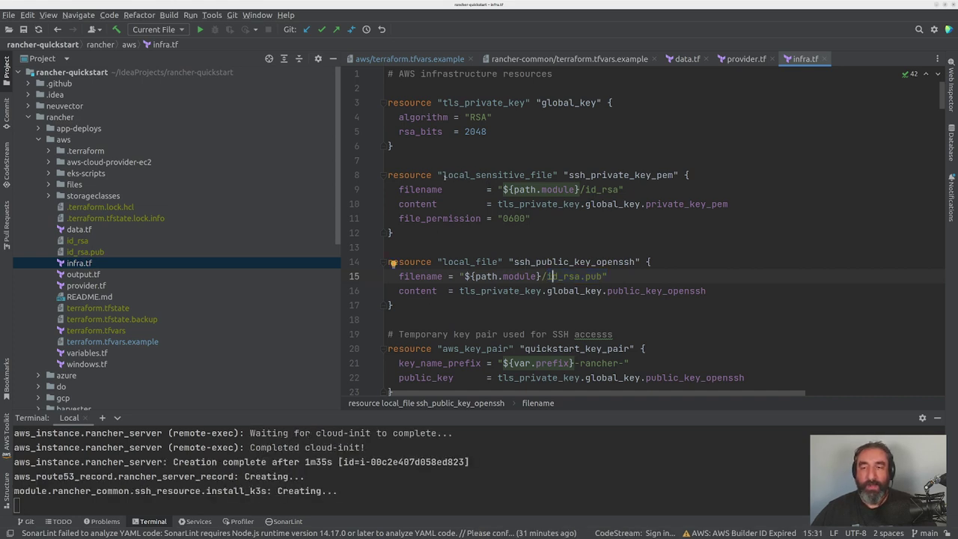
Step: Highlight the local_sensitive_file and local_file resource types and the global_key, public_key_openssh and private_key_pem references in their content lines
left_click_drag(443, 175, 555, 174)
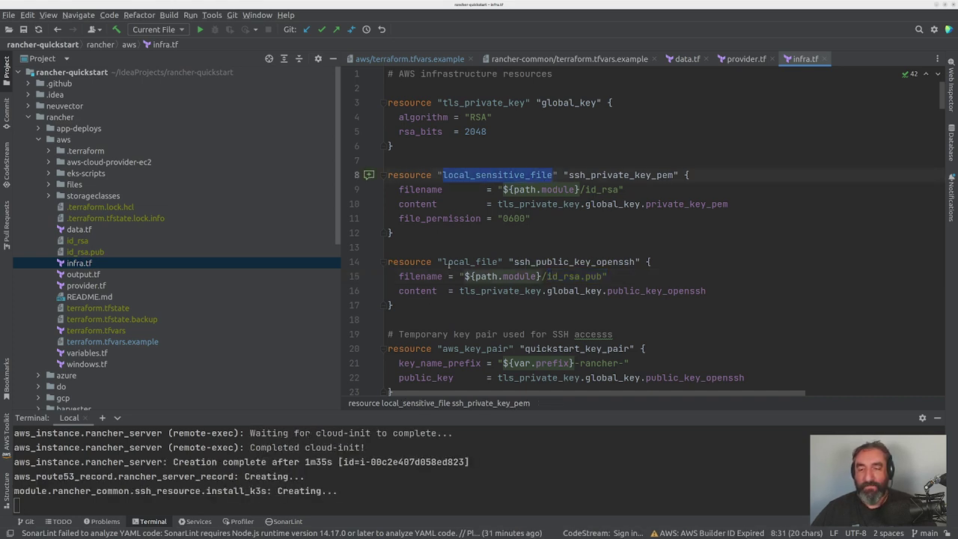
left_click_drag(447, 261, 487, 261)
left_click_drag(467, 293, 715, 290)
left_click(605, 291)
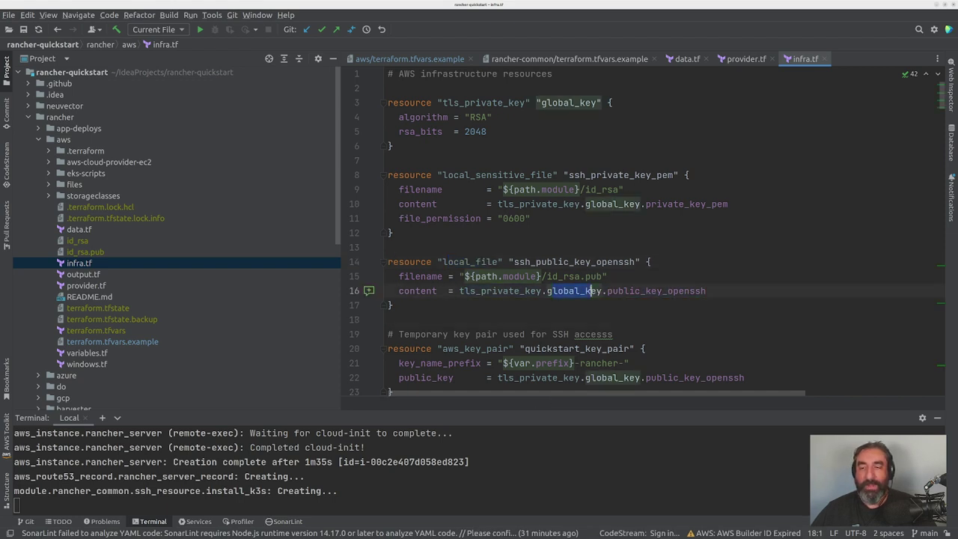
left_click_drag(607, 291, 716, 289)
double_click(664, 204)
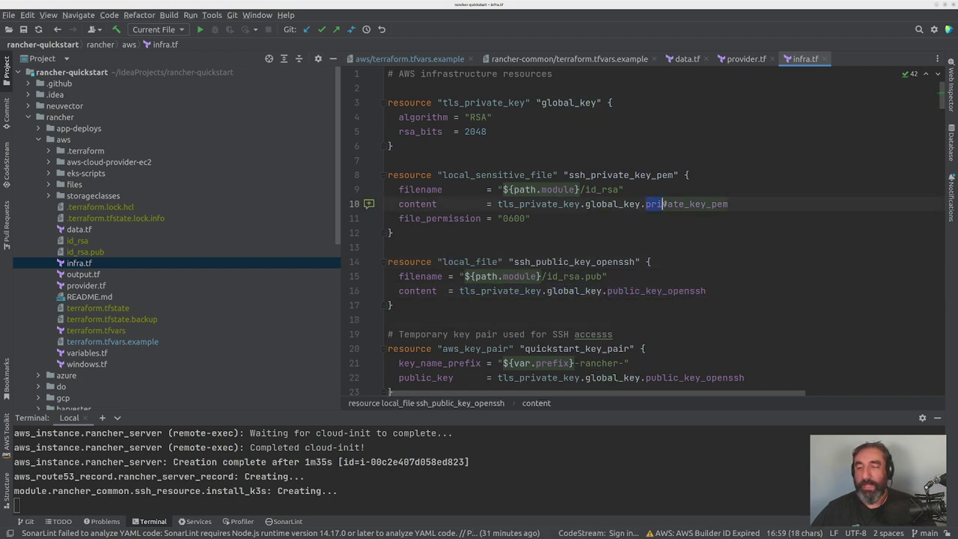
Step: Highlight the aws_key_pair resource type and the ${var.prefix} and "rancher" parts of its key_name_prefix
scroll(455, 176, "down", 3)
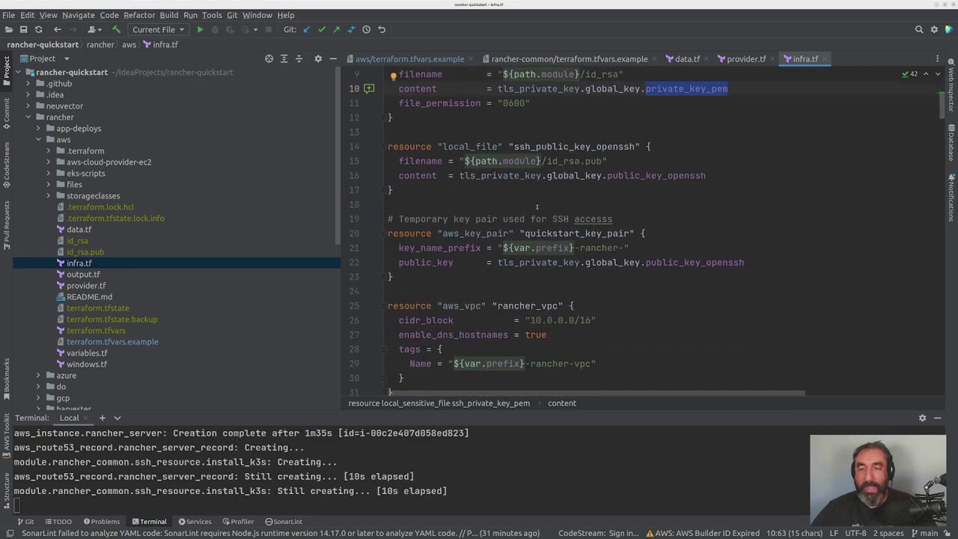
left_click_drag(441, 218, 508, 218)
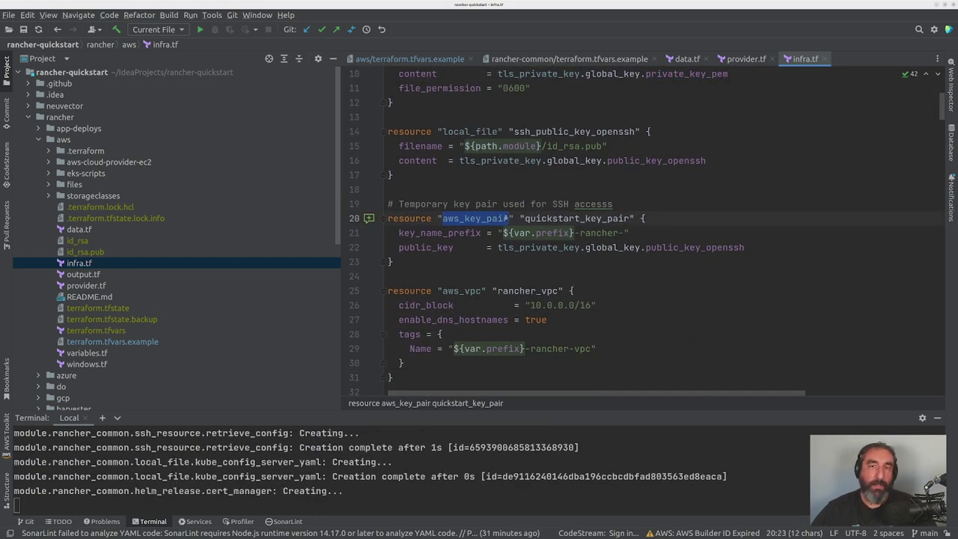
left_click_drag(744, 248, 575, 233)
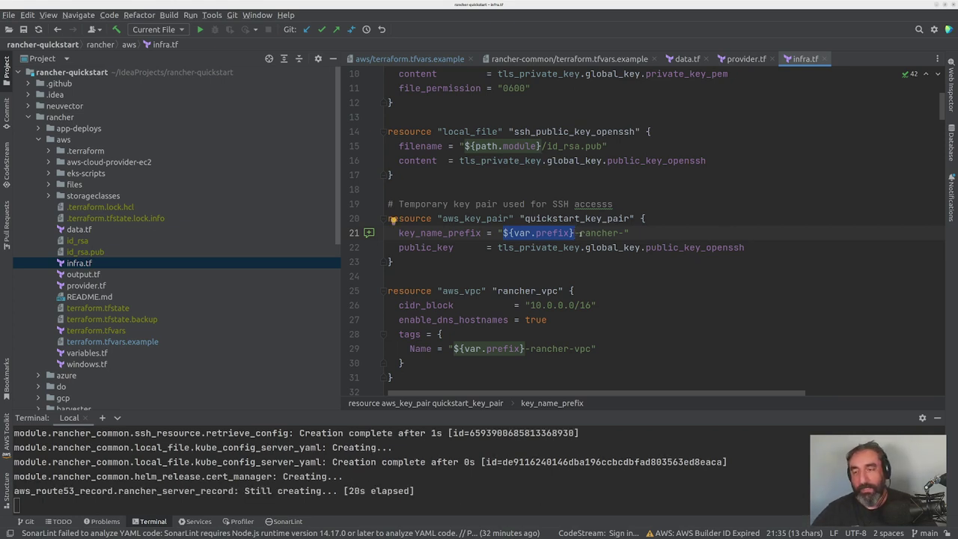
left_click_drag(580, 233, 619, 233)
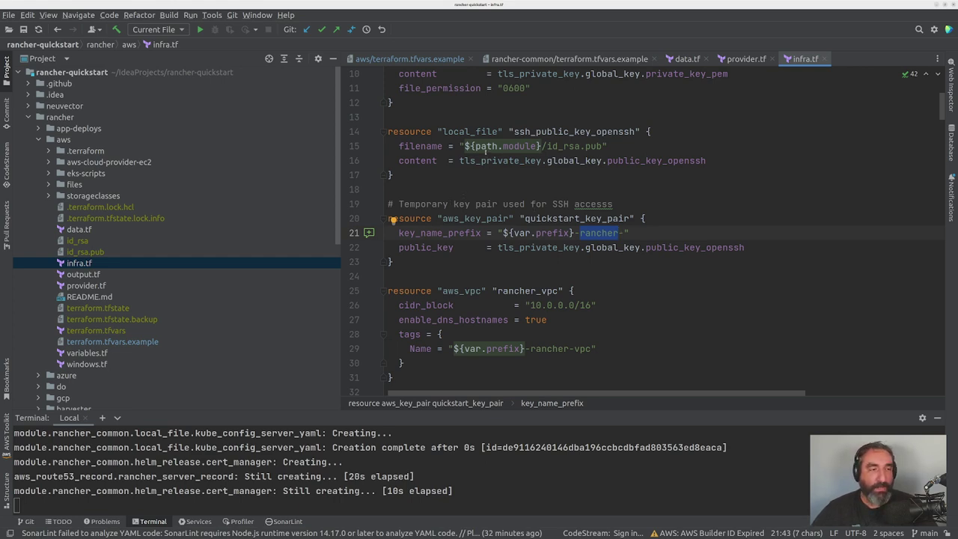
Step: Highlight the aws_vpc "rancher_vpc" resource block and the "vpc" part of its resource type
scroll(485, 150, "down", 3)
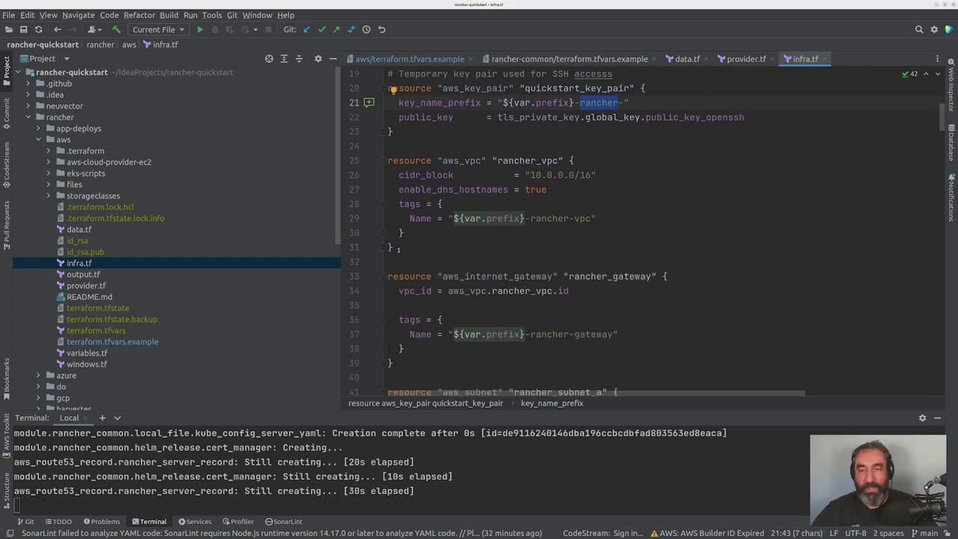
left_click_drag(399, 249, 387, 160)
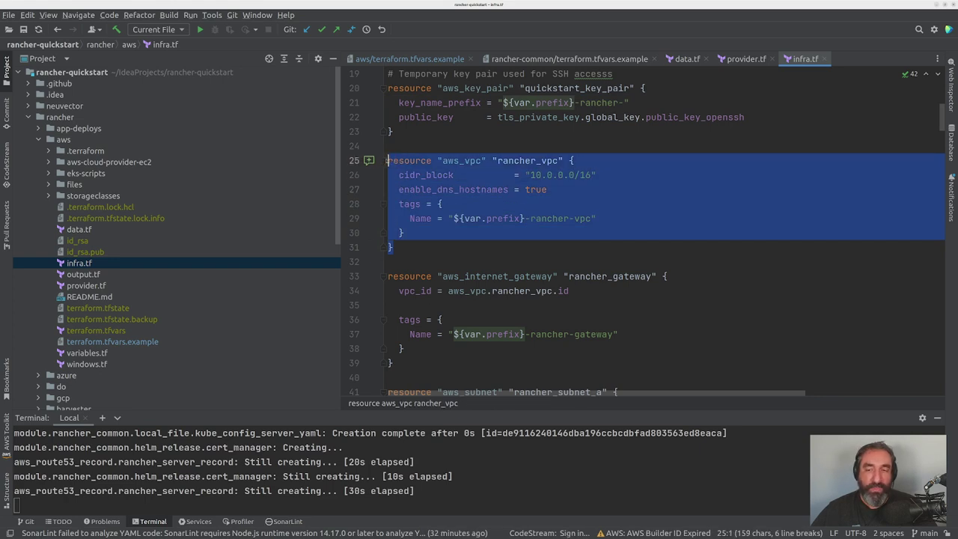
left_click_drag(465, 160, 483, 160)
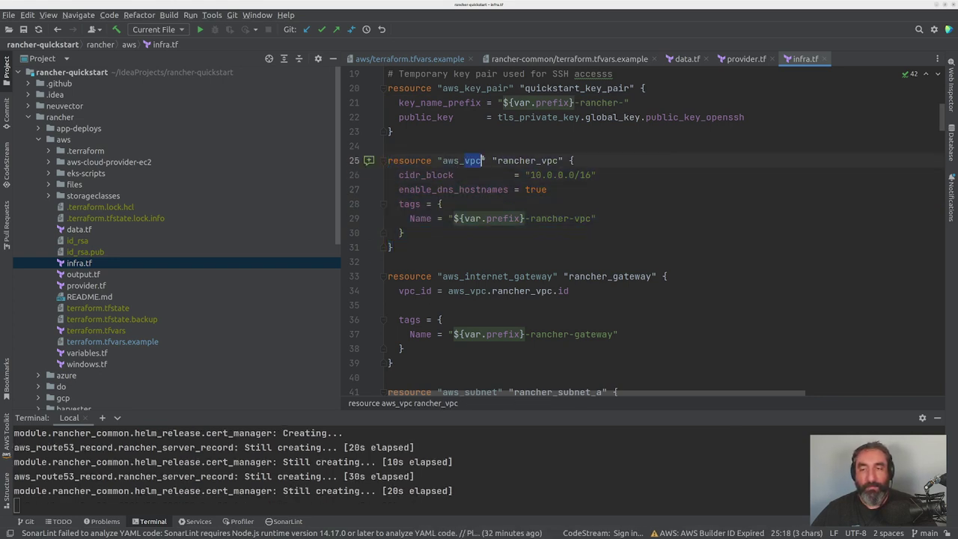
Step: Highlight the Name tag value of rancher_vpc, and the aws_internet_gateway "rancher_gateway" block with its vpc_id reference and tags
left_click_drag(452, 218, 591, 218)
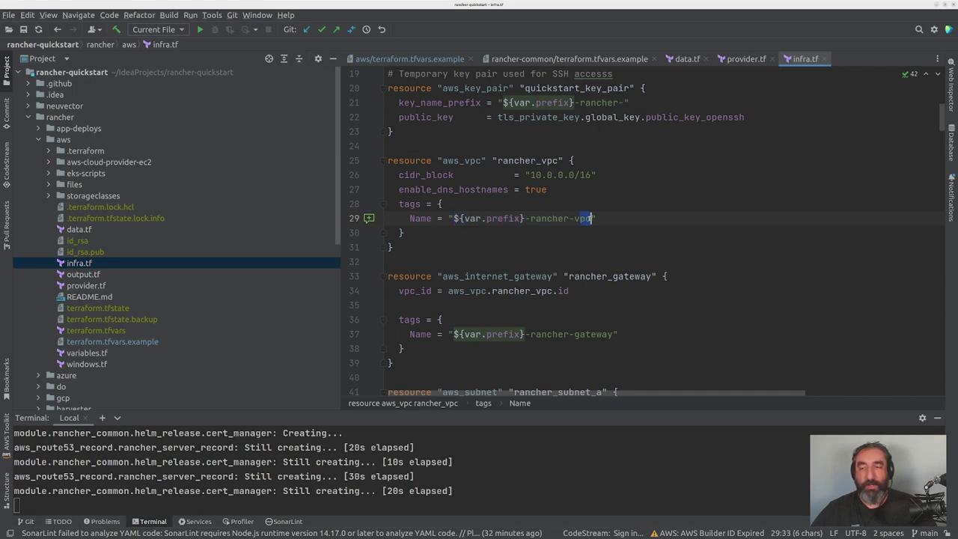
left_click(480, 237)
scroll(420, 234, "down", 3)
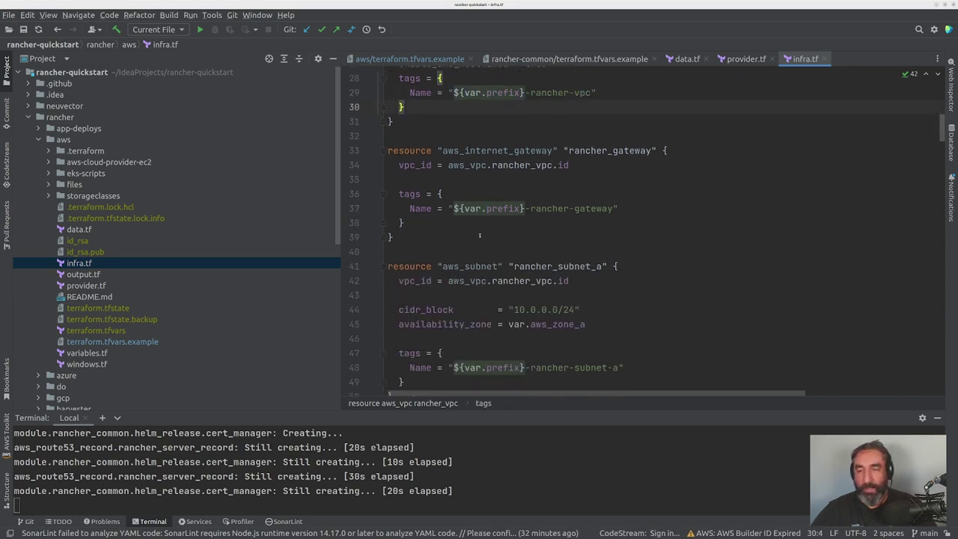
left_click(398, 233)
key("ctrl+w")
key("ctrl+w")
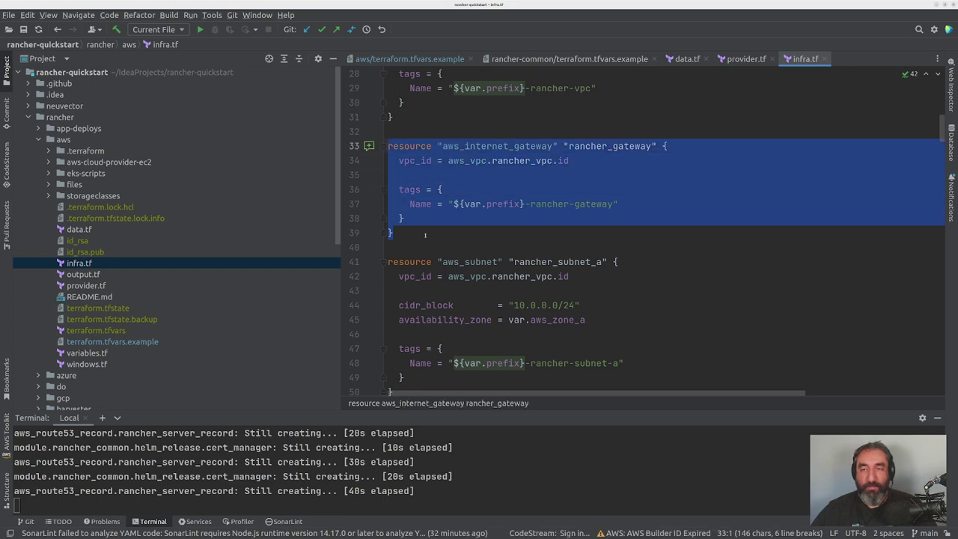
left_click(423, 235)
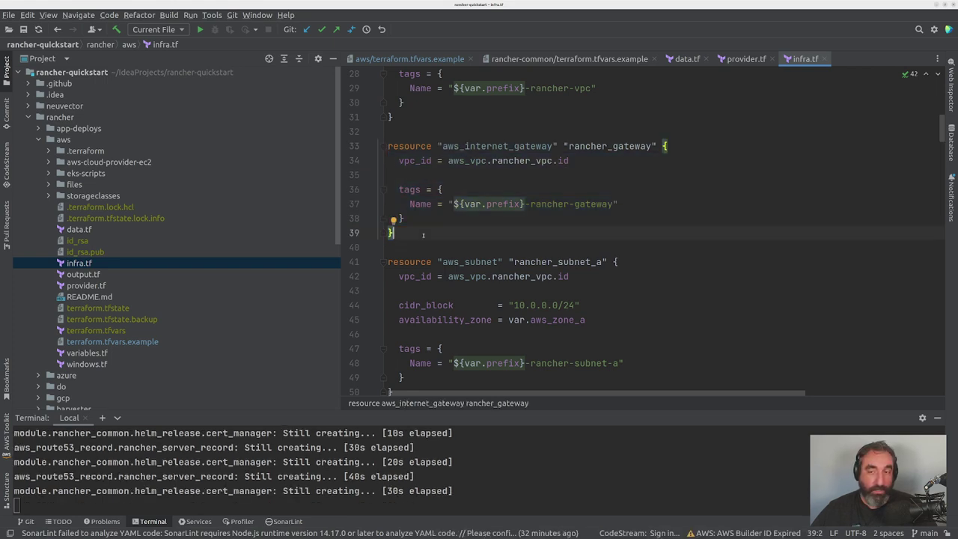
left_click_drag(465, 146, 405, 161)
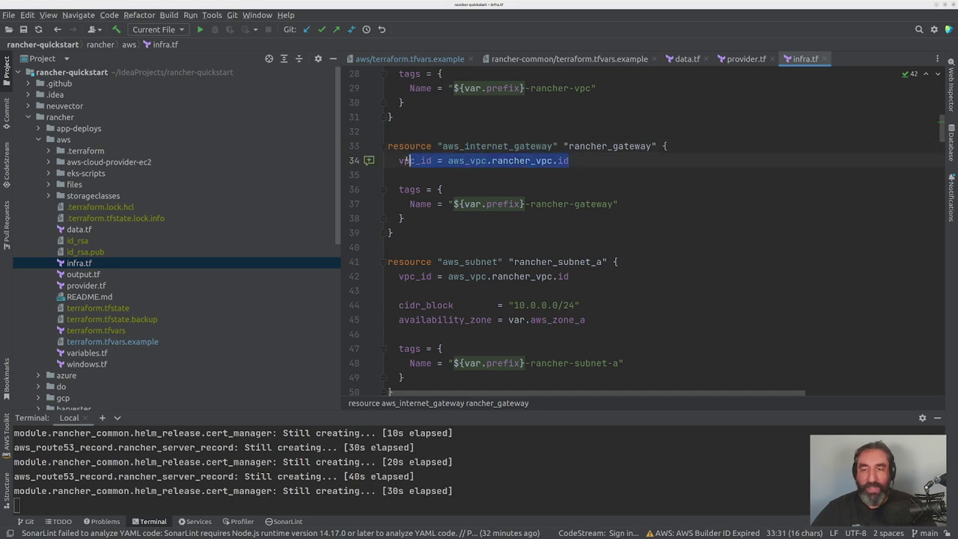
left_click_drag(409, 211, 399, 189)
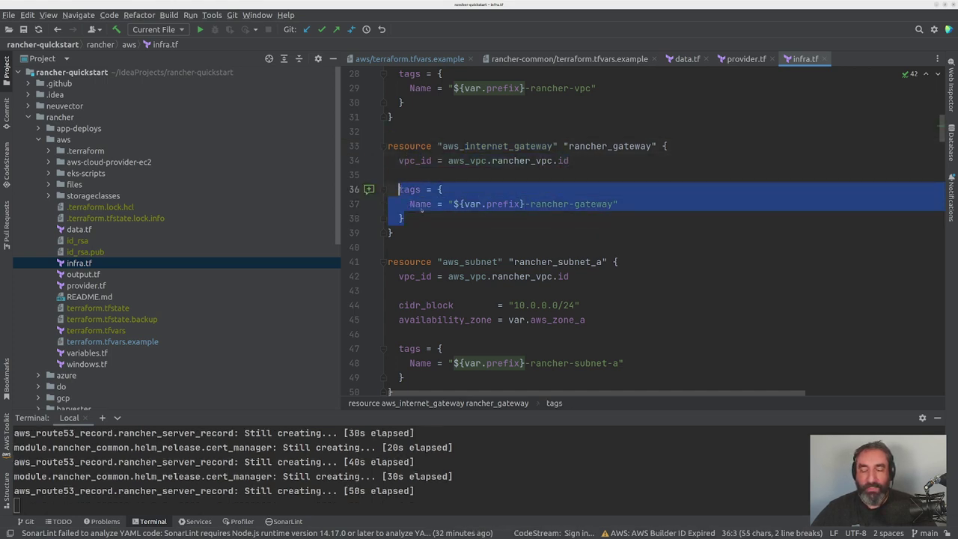
Step: Highlight the aws_subnet resource type and the rancher_subnet_a and rancher_subnet_b resource names
scroll(432, 215, "down", 2)
scroll(432, 214, "down", 2)
left_click_drag(441, 132, 500, 132)
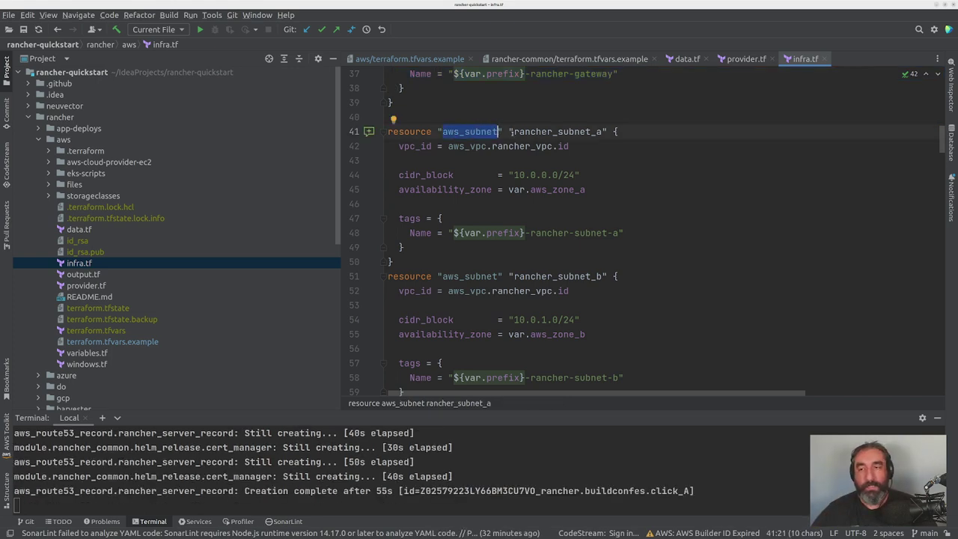
left_click_drag(603, 132, 536, 132)
left_click_drag(604, 277, 552, 276)
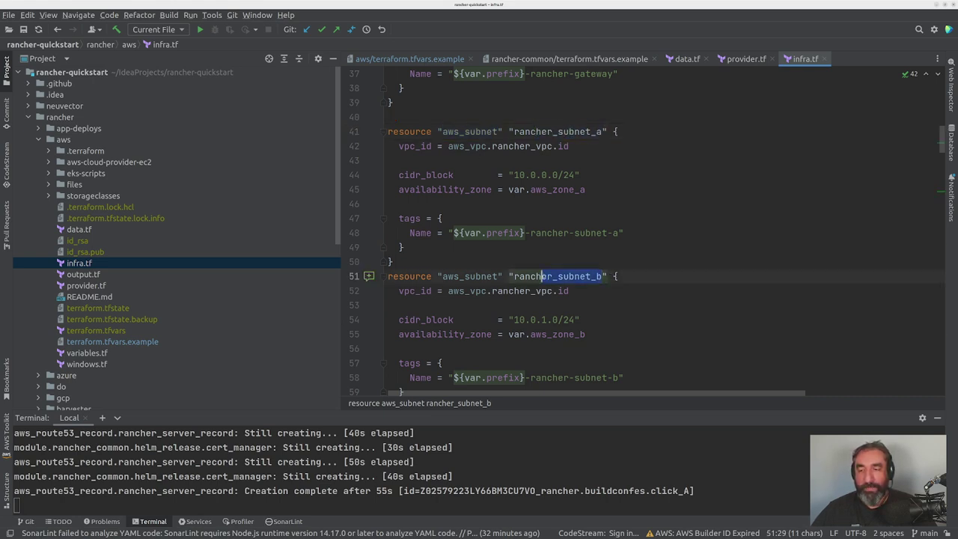
Step: Highlight the cidr_block addresses 10.0.0.0/24 and 10.0.1.0/24 of the first two subnets
scroll(557, 225, "down", 5)
scroll(567, 261, "up", 4)
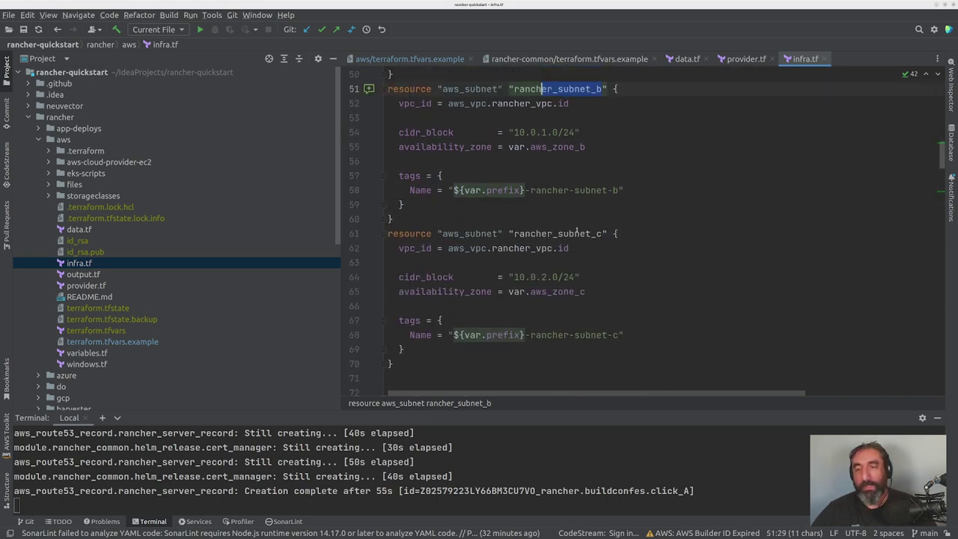
left_click_drag(513, 131, 570, 131)
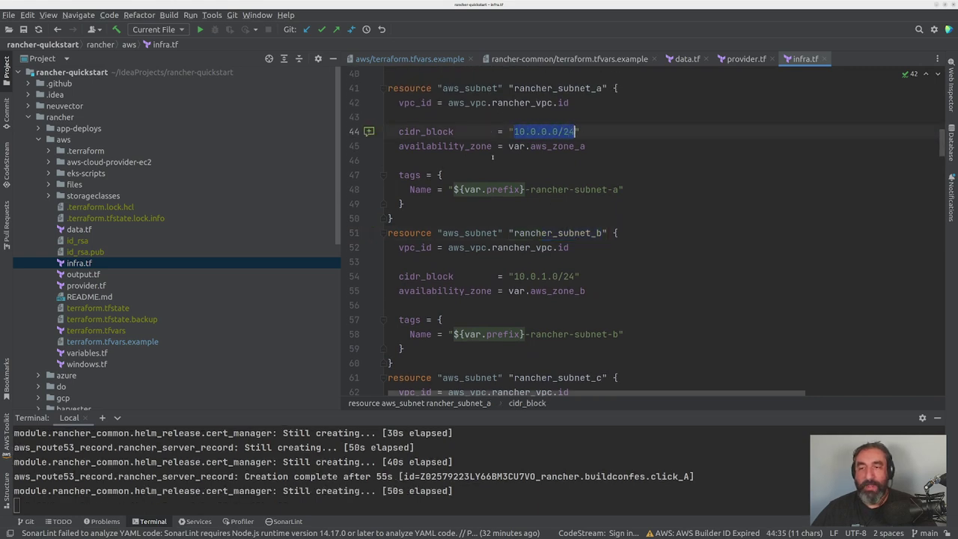
left_click_drag(520, 276, 571, 276)
left_click_drag(518, 131, 560, 131)
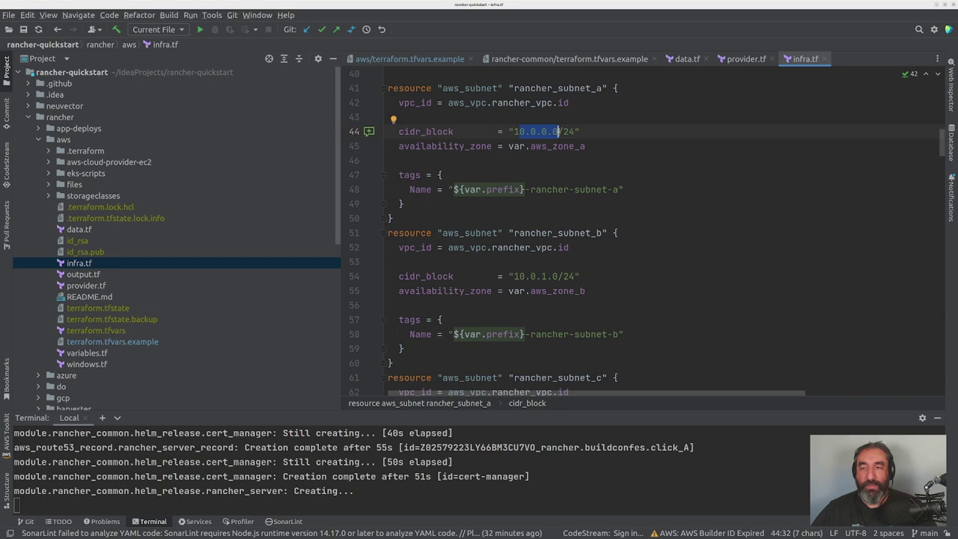
left_click_drag(519, 276, 560, 277)
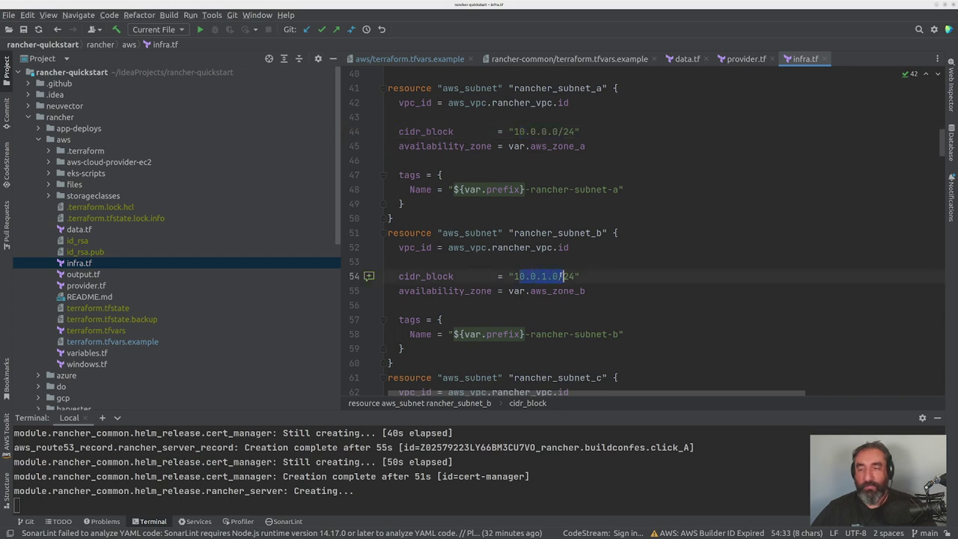
Step: Review the third subnet block and highlight the aws_zone_a and aws_zone_b availability zone variables of the first two subnets
scroll(554, 270, "down", 4)
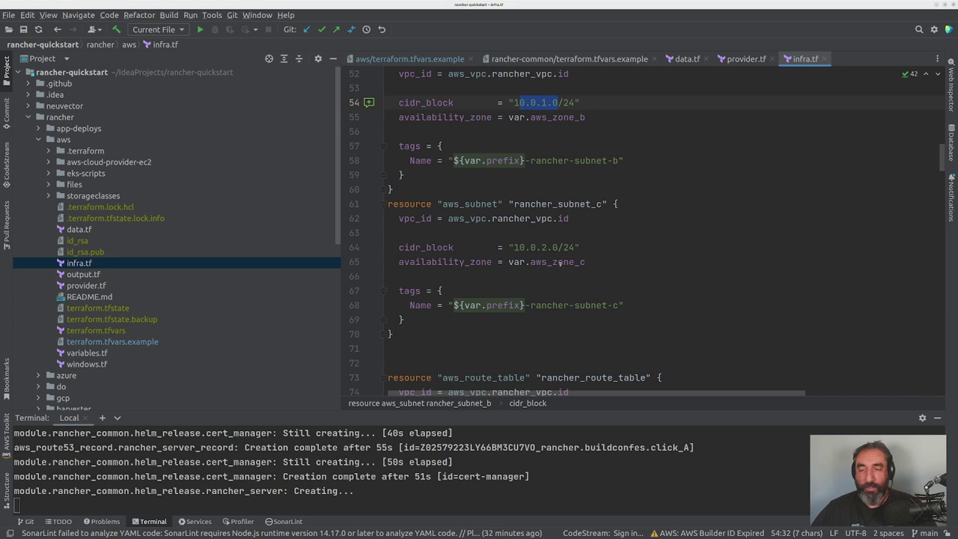
scroll(547, 250, "down", 1)
scroll(560, 264, "up", 1)
scroll(560, 263, "up", 6)
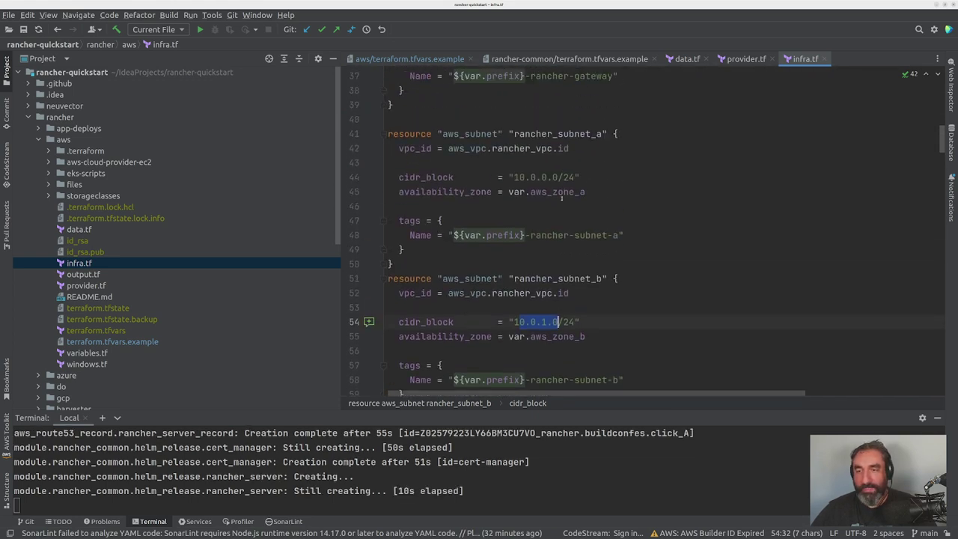
left_click_drag(563, 192, 586, 192)
left_click_drag(563, 337, 586, 337)
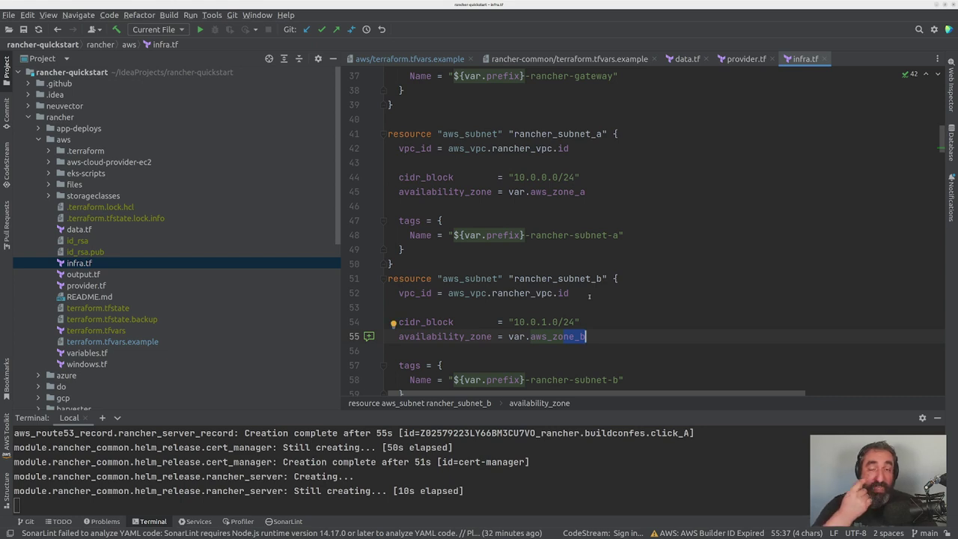
Step: Highlight the aws_route_table "rancher_route_table" block, its "0.0.0.0/0" cidr_block and its aws_internet_gateway.rancher_gateway.id gateway reference
scroll(589, 297, "down", 6)
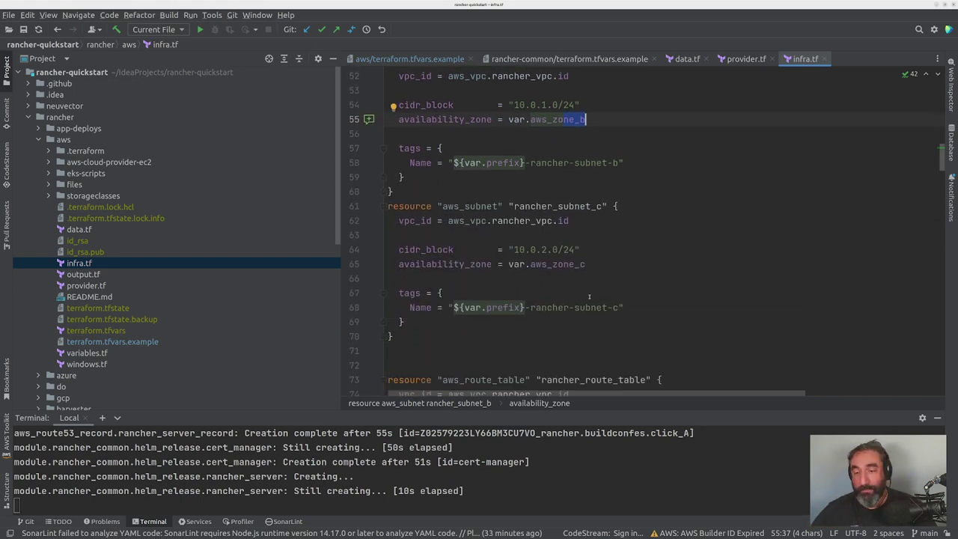
scroll(589, 296, "down", 5)
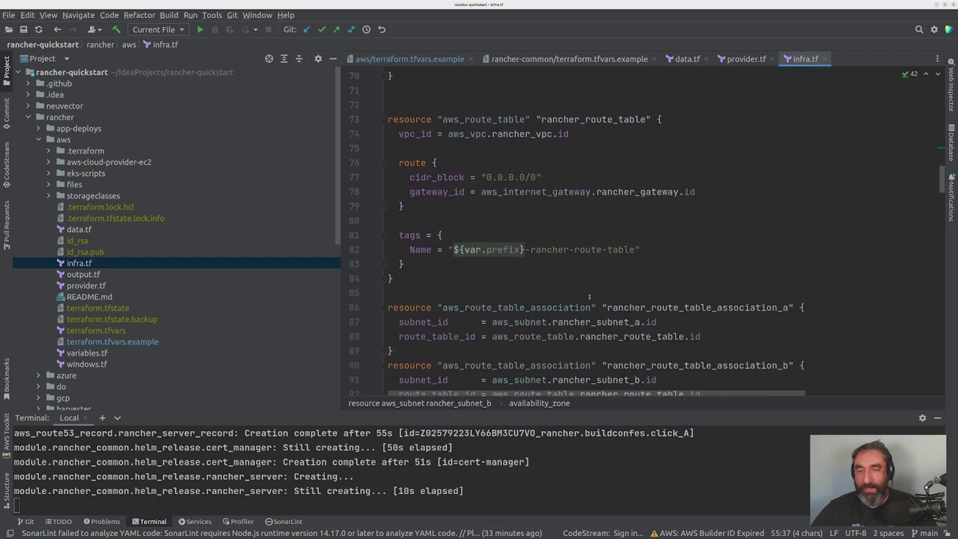
left_click_drag(406, 280, 388, 119)
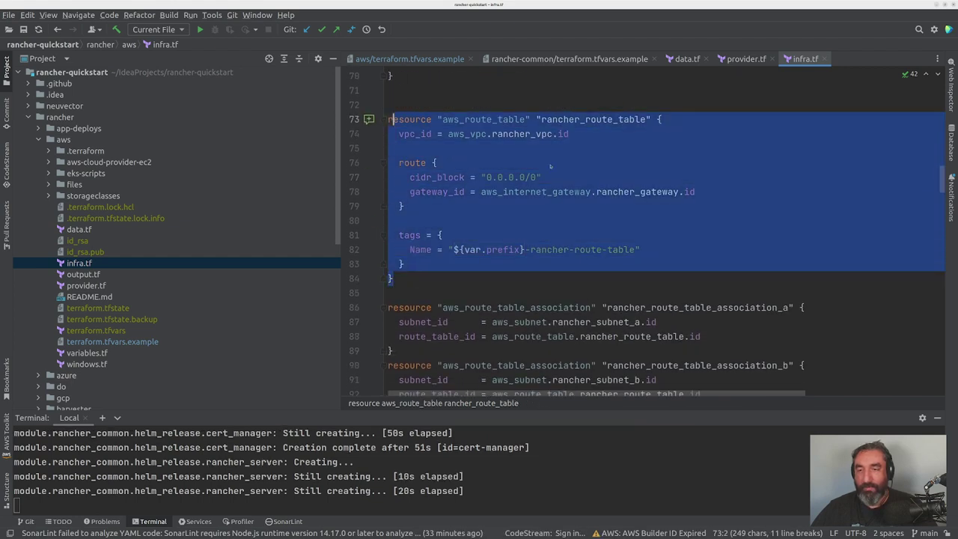
left_click(437, 162)
left_click_drag(482, 178, 564, 176)
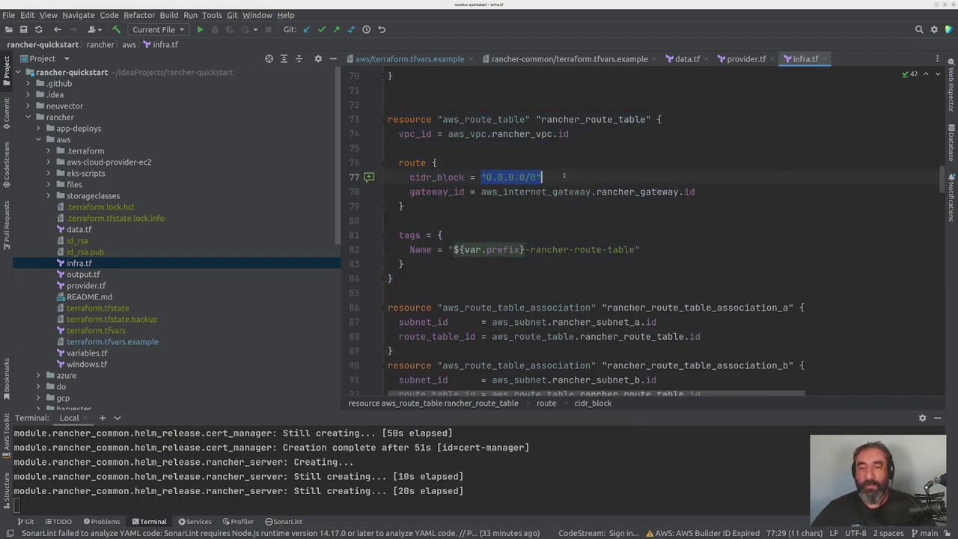
left_click_drag(481, 192, 707, 193)
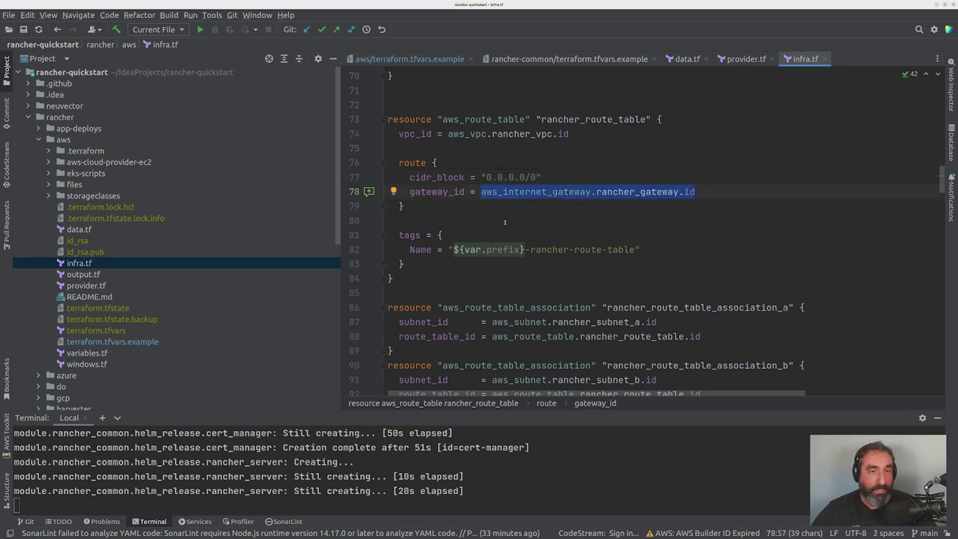
Step: Highlight the aws_security_group resource type, its name, description and vpc_id values, and its ingress and egress blocks
scroll(504, 221, "down", 4)
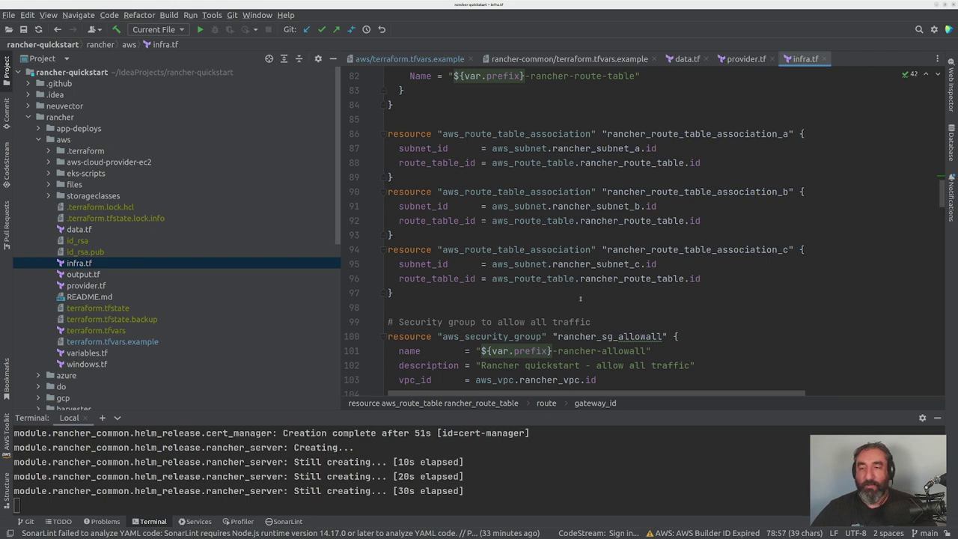
scroll(591, 309, "down", 5)
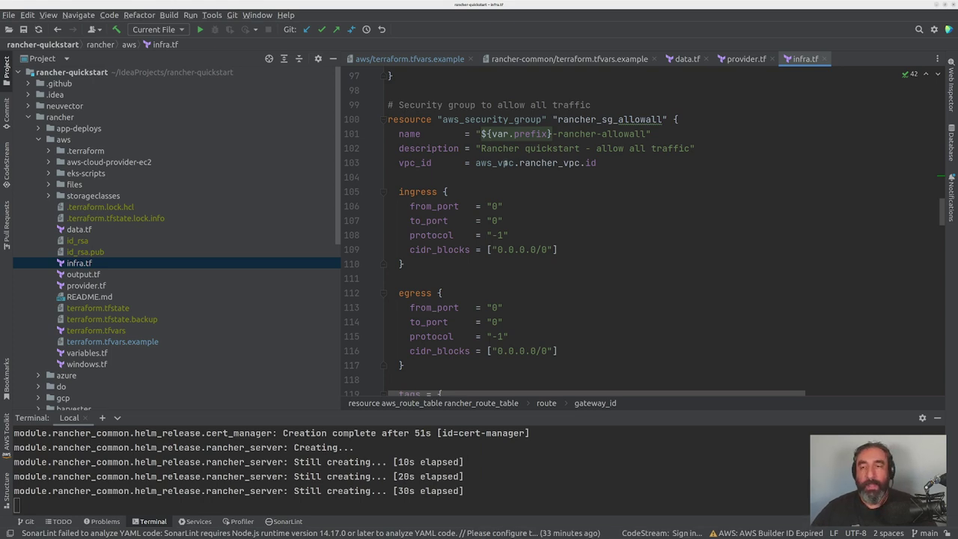
left_click_drag(444, 120, 543, 120)
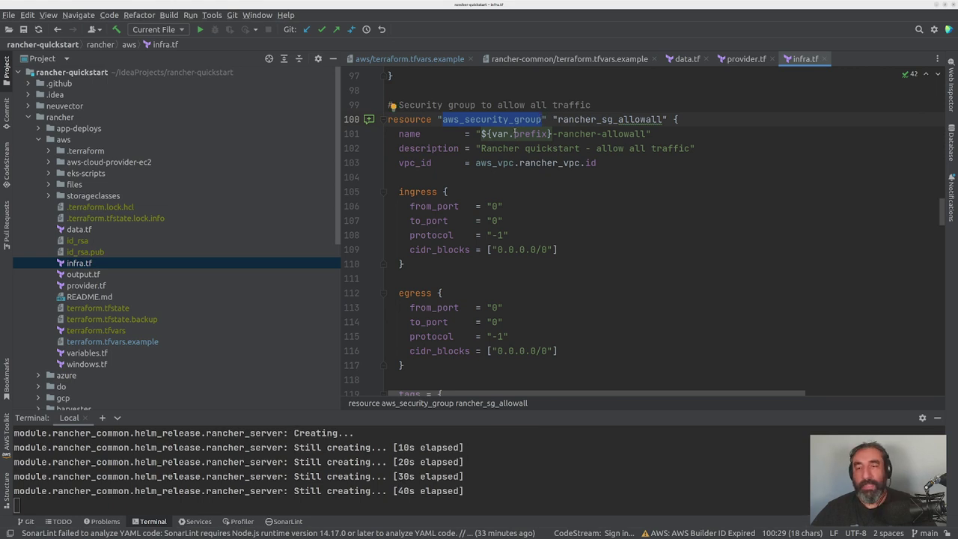
left_click(614, 148)
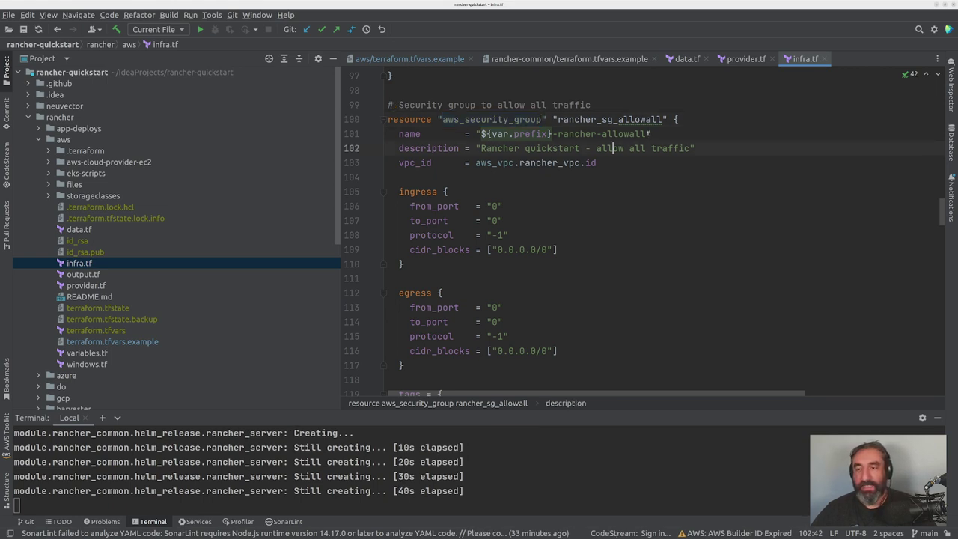
left_click_drag(648, 134, 482, 134)
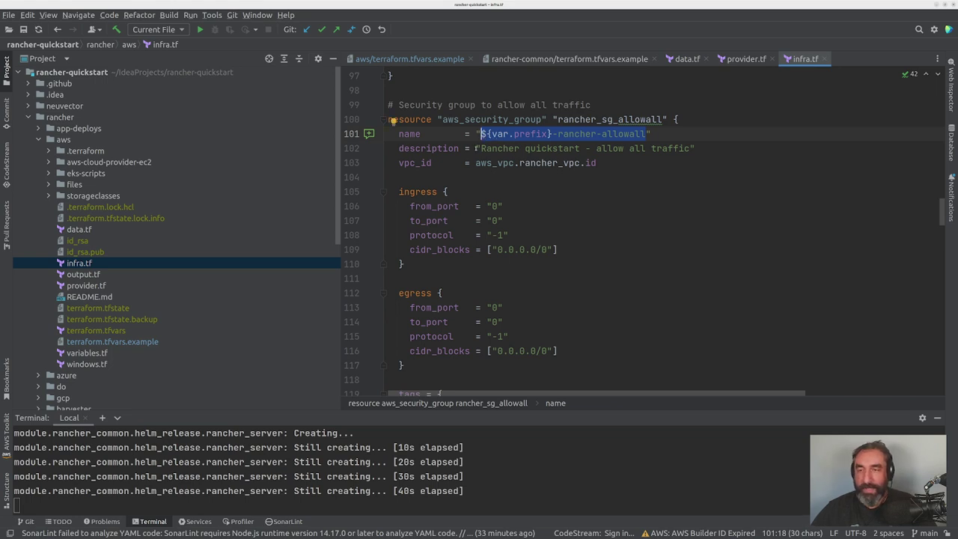
left_click_drag(476, 148, 697, 148)
left_click_drag(477, 163, 597, 163)
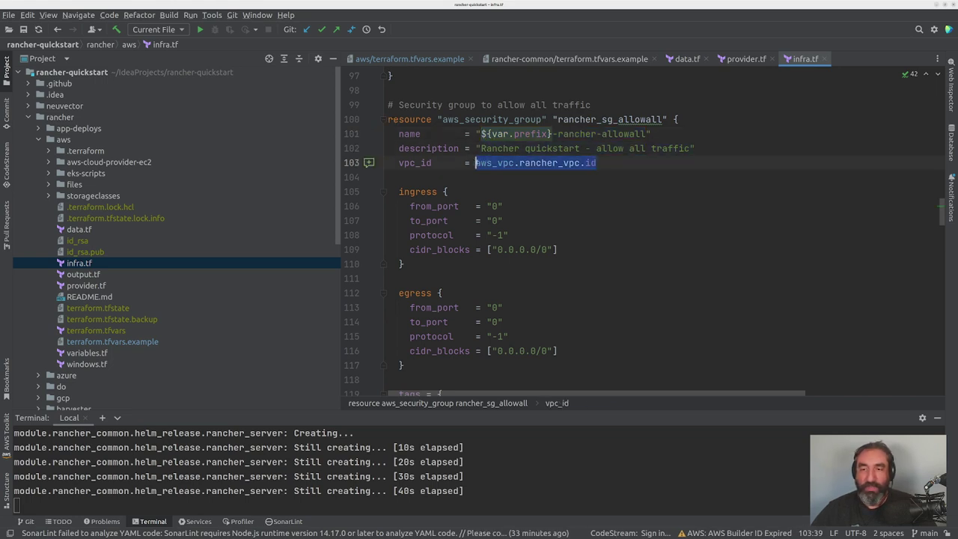
scroll(414, 275, "down", 2)
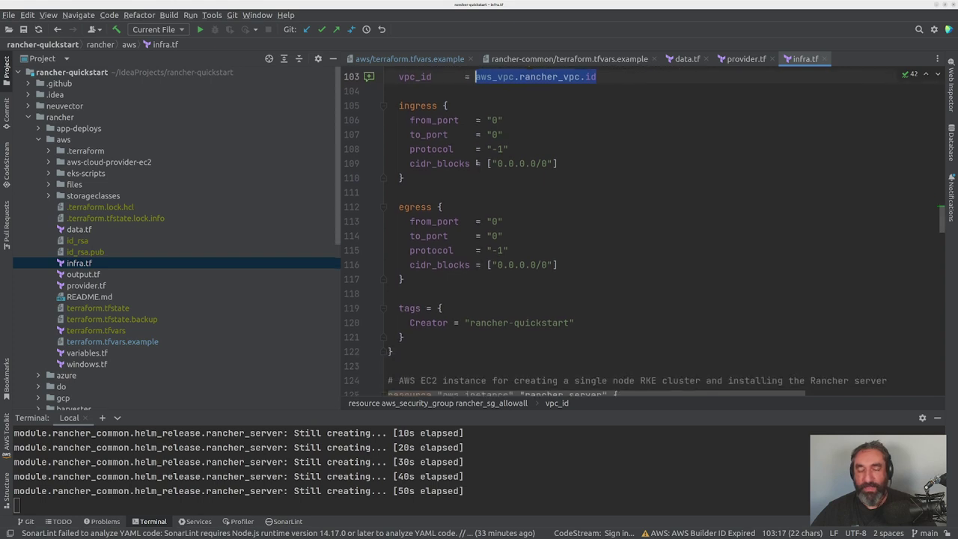
left_click_drag(414, 275, 399, 105)
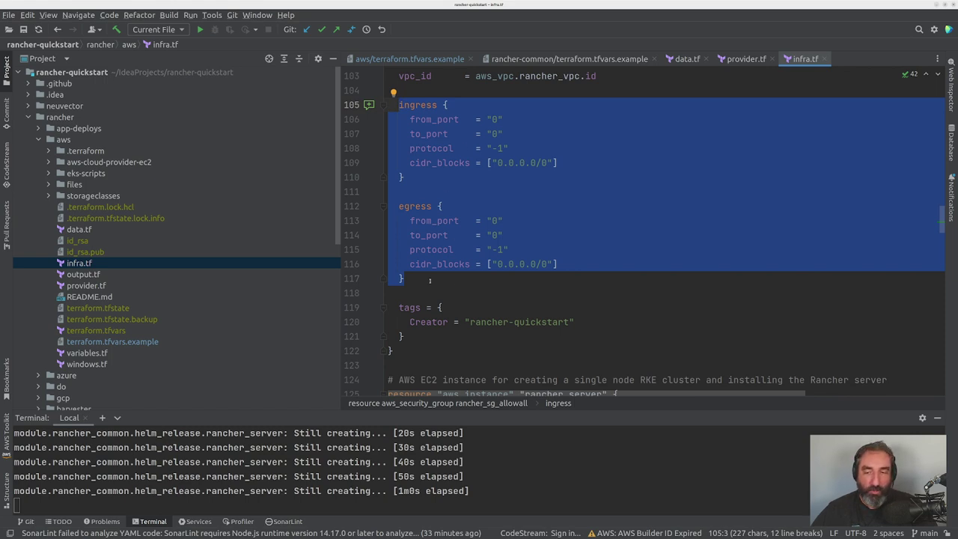
Step: Highlight the "aws_instance" "rancher_server" resource header and the lines from its depends_on route table association to its ami reference
scroll(430, 280, "down", 6)
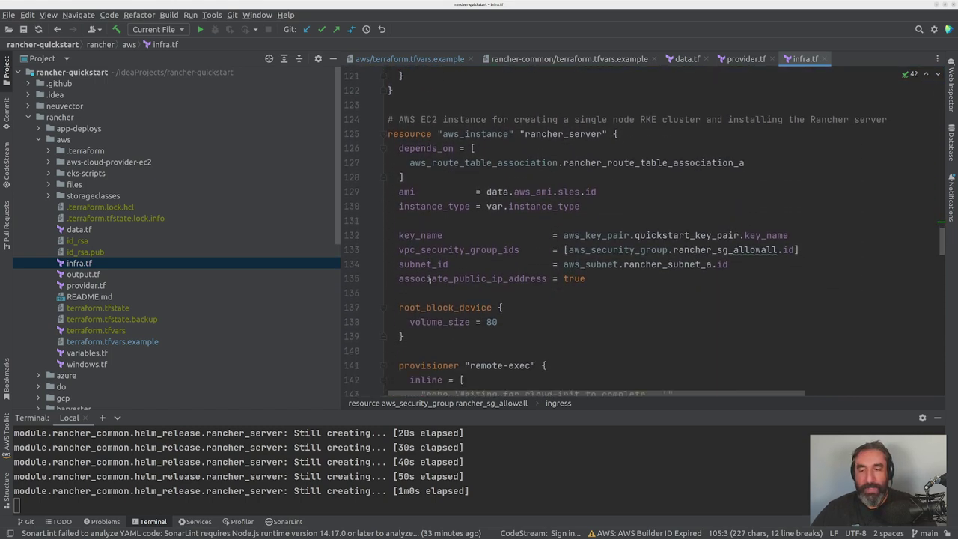
scroll(430, 280, "down", 1)
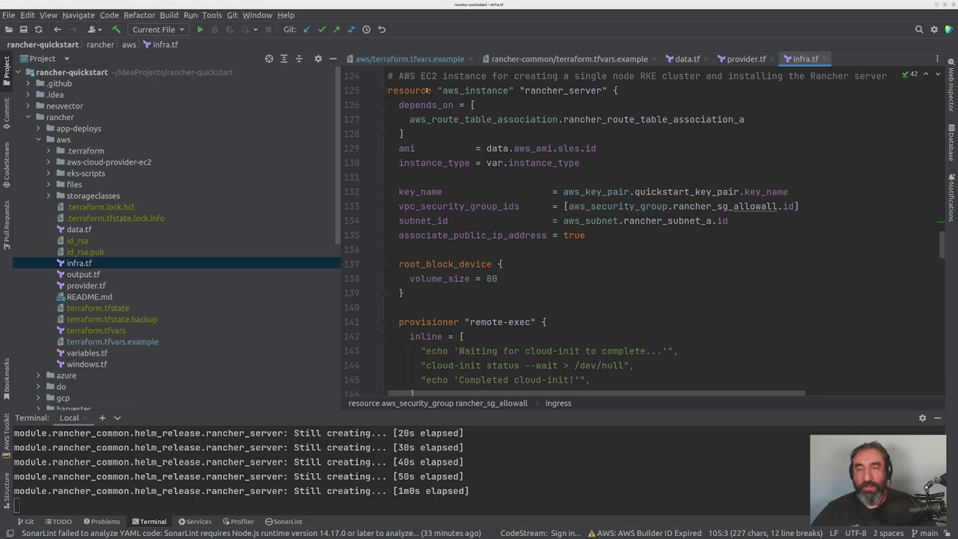
left_click_drag(438, 90, 607, 90)
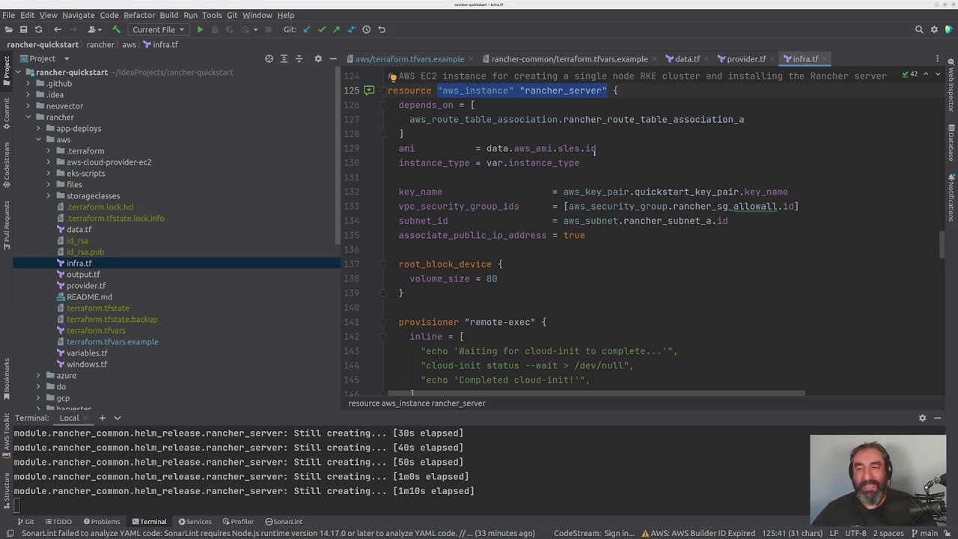
left_click_drag(597, 149, 410, 119)
left_click(776, 120)
left_click(578, 132)
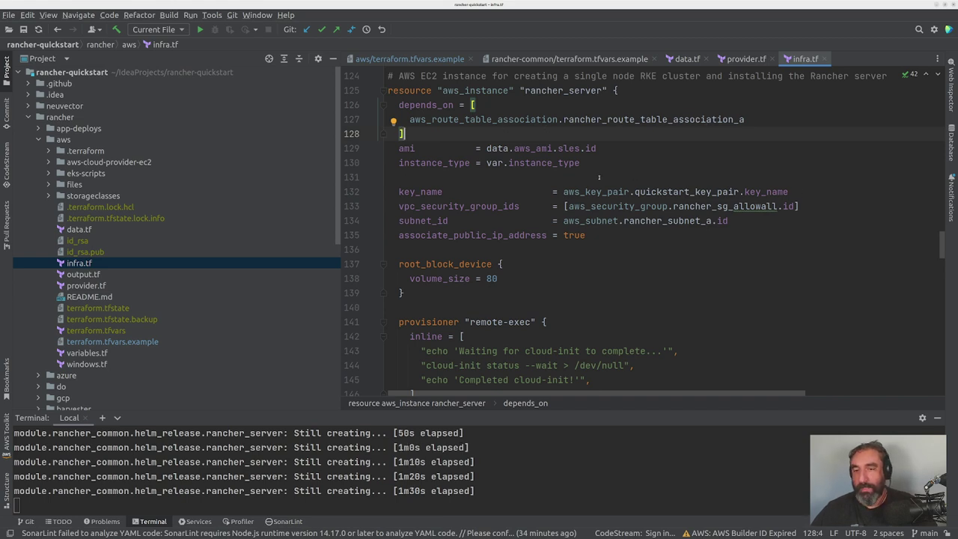
Step: Highlight the instance_type line and the key_name line referencing quickstart_key_pair in the rancher_server instance
left_click_drag(582, 162, 397, 161)
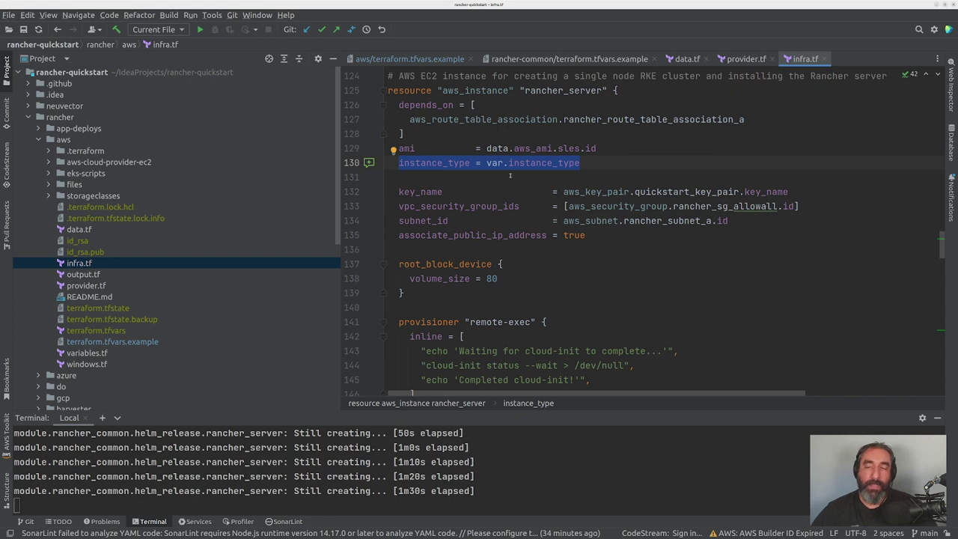
left_click_drag(789, 192, 398, 192)
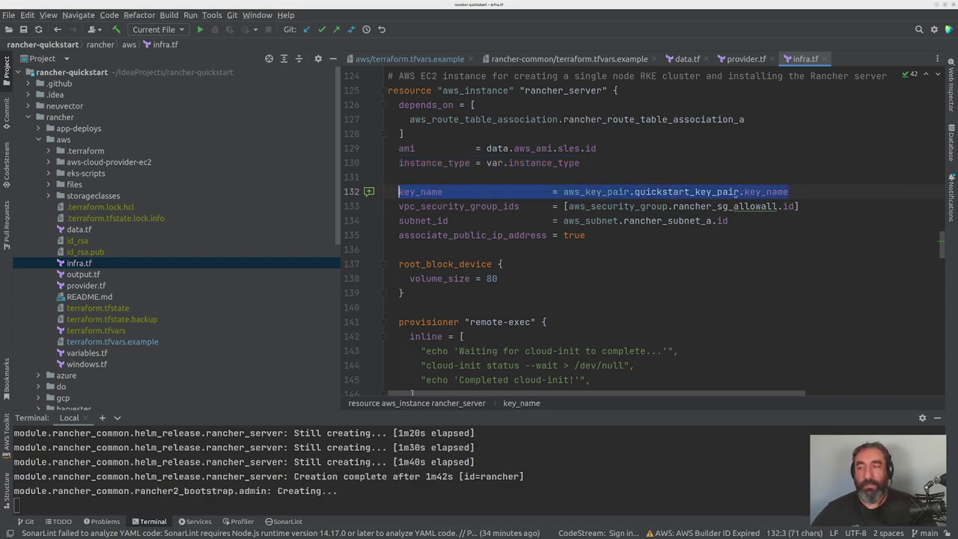
mouse_move(738, 196)
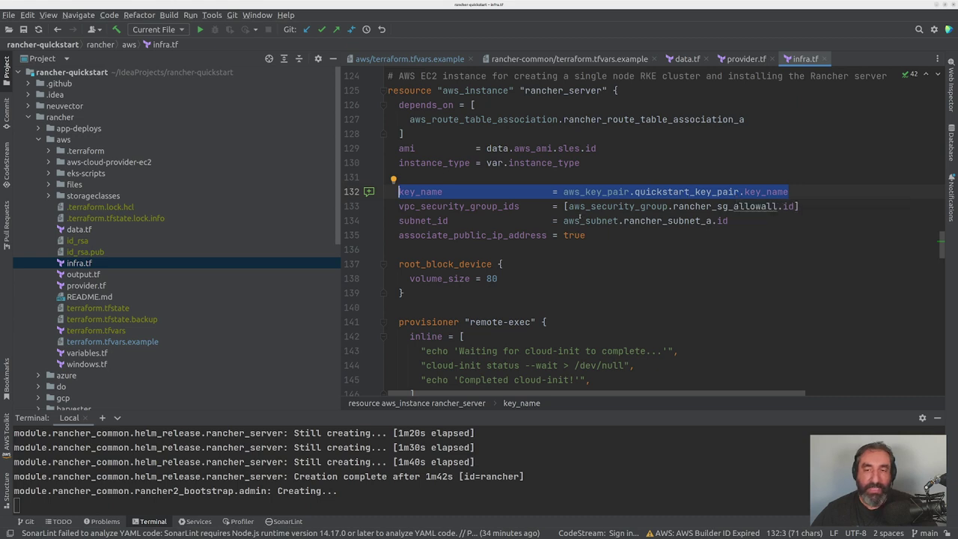
Step: Highlight the vpc_security_group_ids, subnet_id and associate_public_ip_address lines and the root_block_device block of the rancher_server instance
left_click_drag(800, 207, 398, 207)
left_click_drag(742, 221, 608, 234)
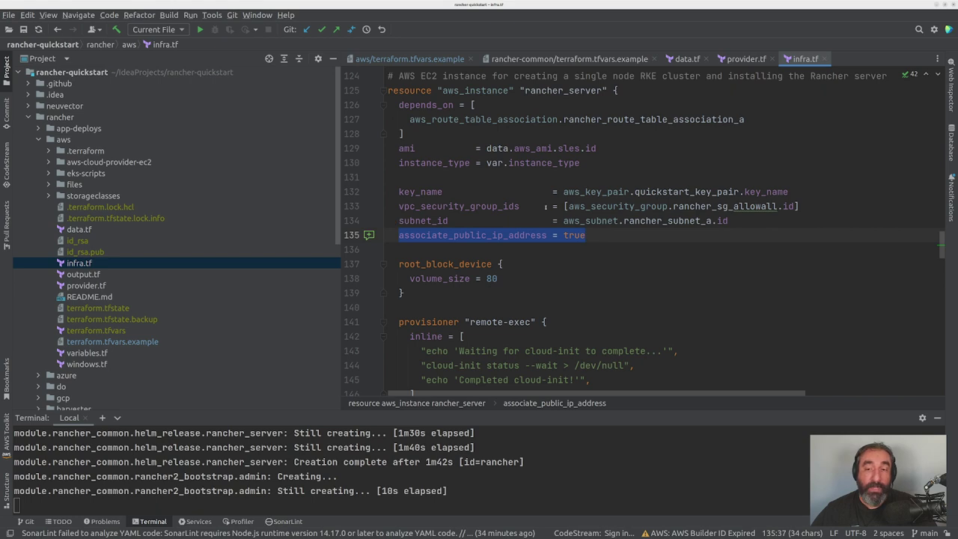
scroll(424, 166, "down", 3)
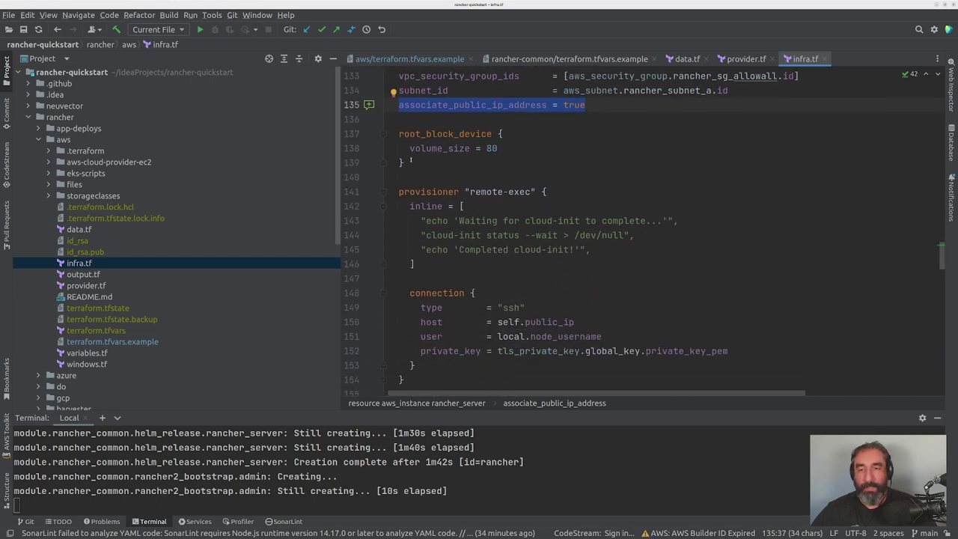
left_click_drag(410, 160, 399, 133)
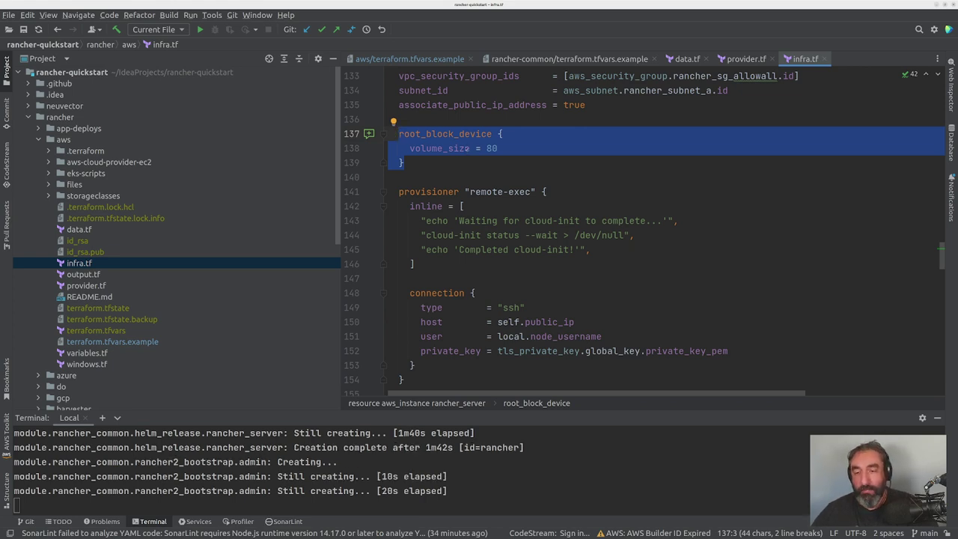
Step: Highlight the "remote-exec" provisioner name, its inline cloud-init commands and its ssh connection block in the rancher_server instance
scroll(420, 135, "down", 2)
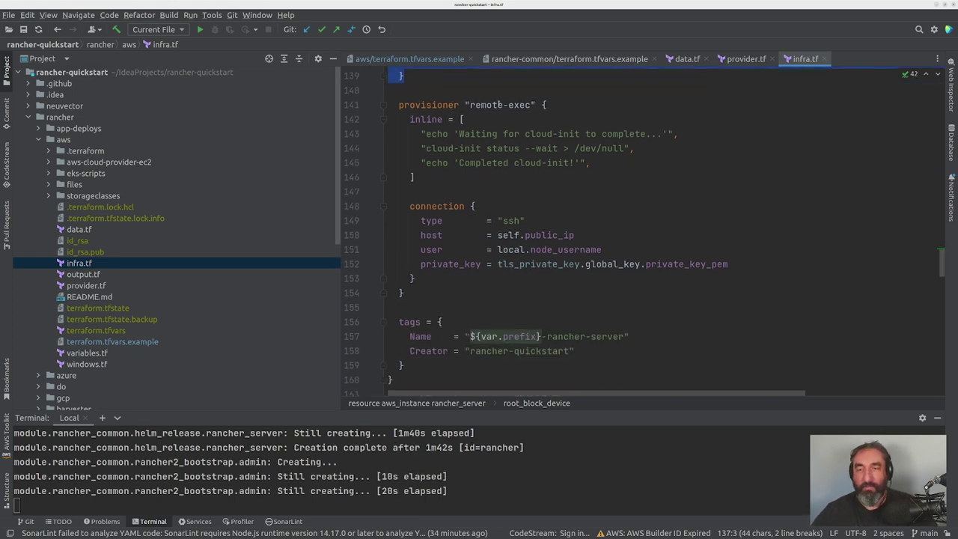
double_click(472, 105)
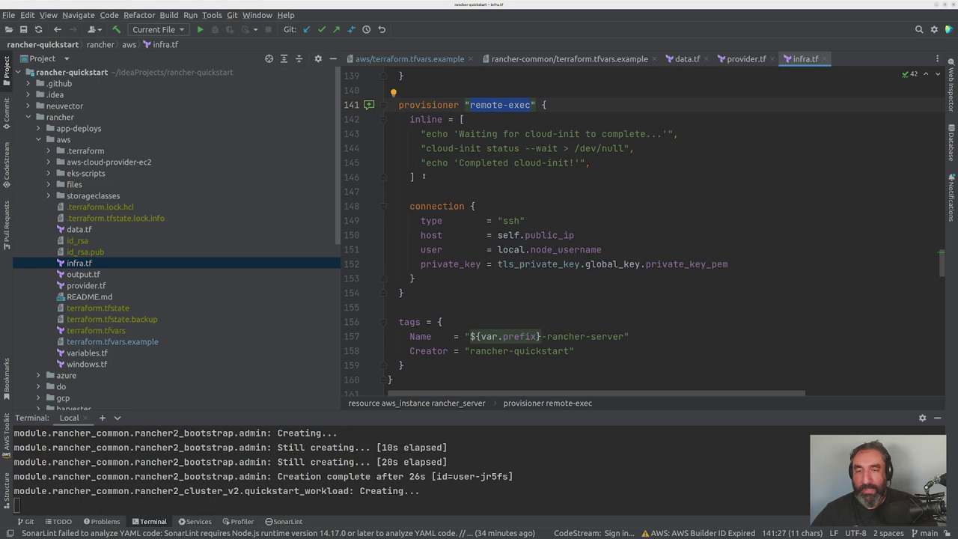
left_click_drag(424, 176, 405, 120)
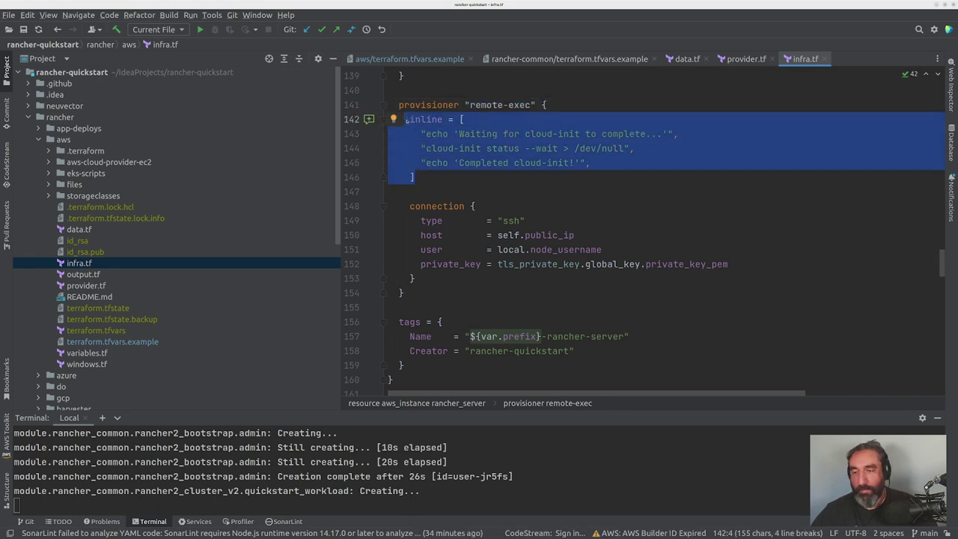
left_click_drag(416, 278, 410, 206)
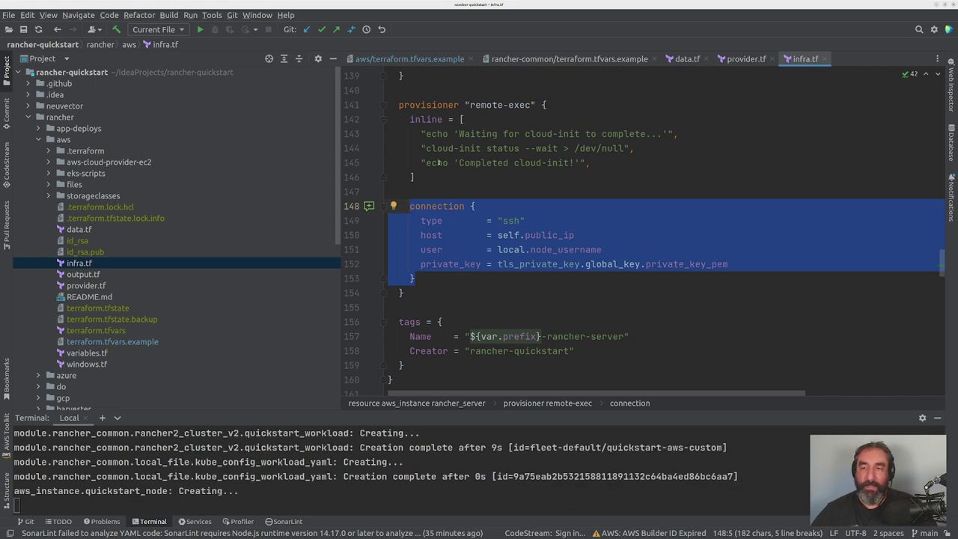
left_click_drag(592, 163, 422, 134)
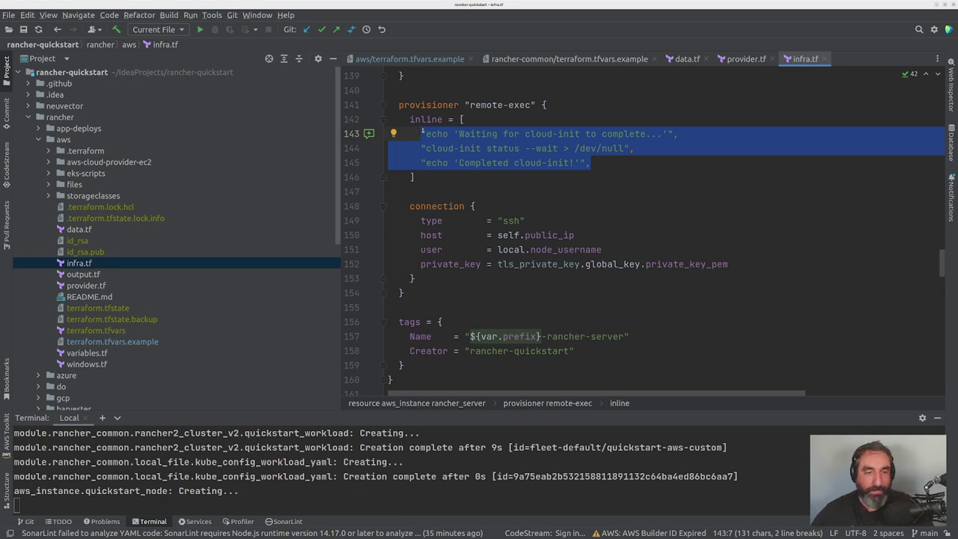
left_click(518, 179)
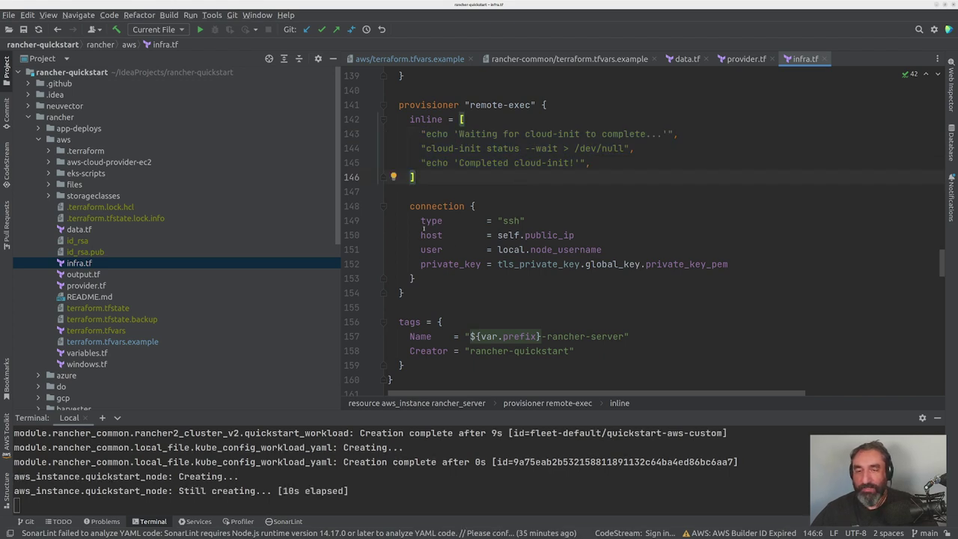
Step: Highlight the aws_route53_zone "existing_zone" data block and its domain_dns_name variable
scroll(473, 219, "down", 2)
scroll(479, 244, "down", 4)
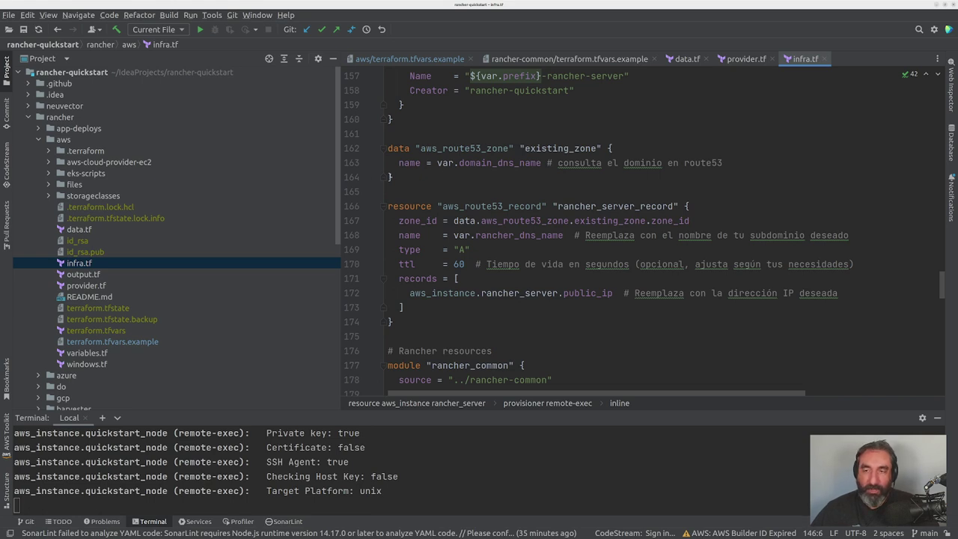
left_click(397, 177)
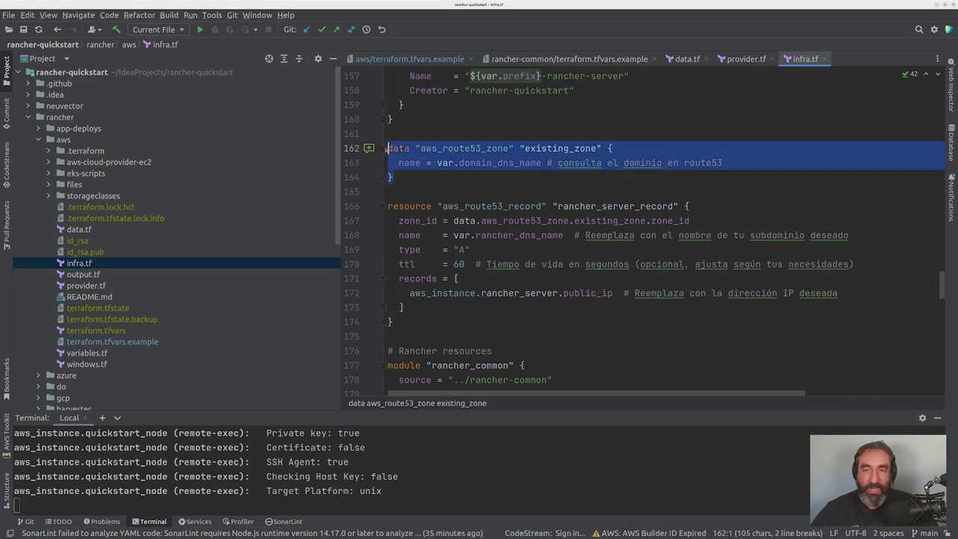
key("Right")
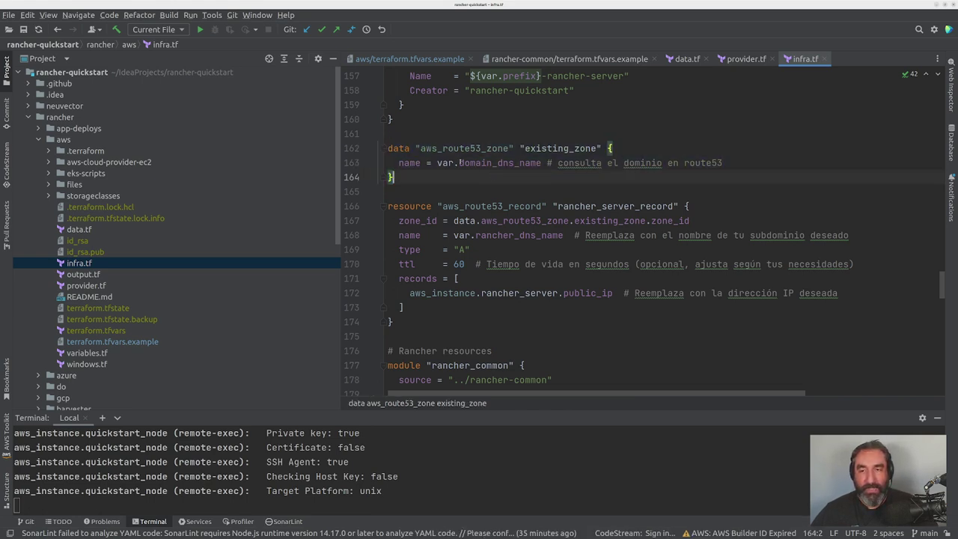
left_click_drag(459, 162, 541, 163)
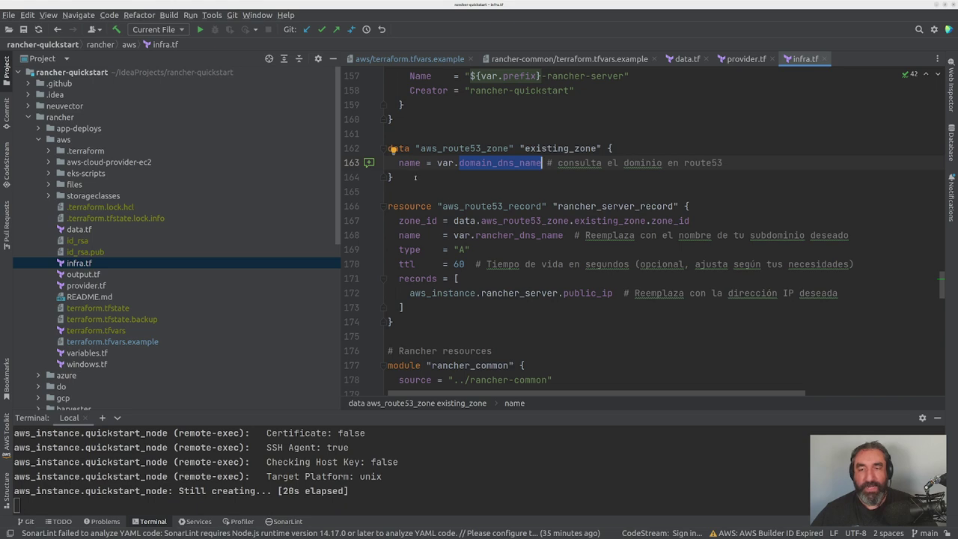
Step: Highlight domain_dns_name = "example.com" in aws/terraform.tfvars.example, and the aws_route53_zone data block back in infra.tf
double_click(114, 342)
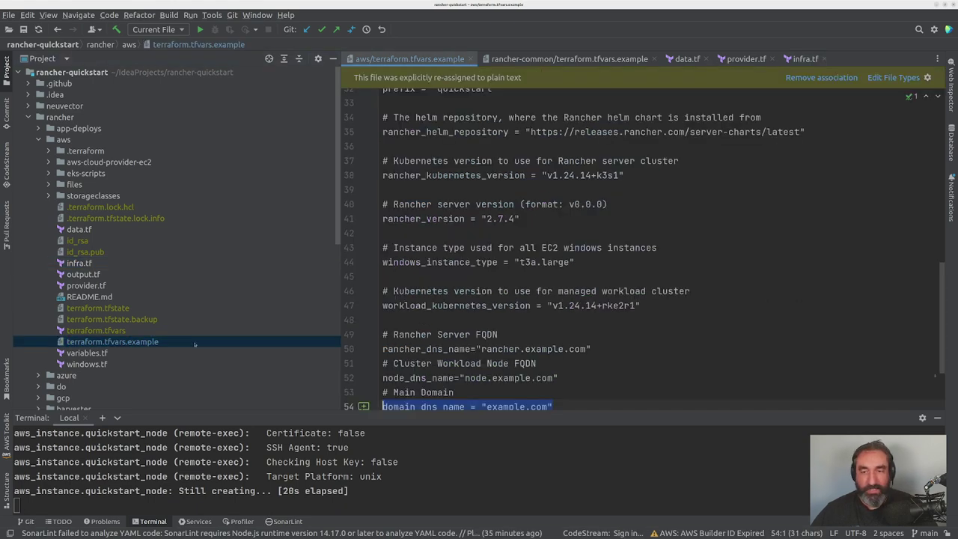
scroll(518, 305, "down", 3)
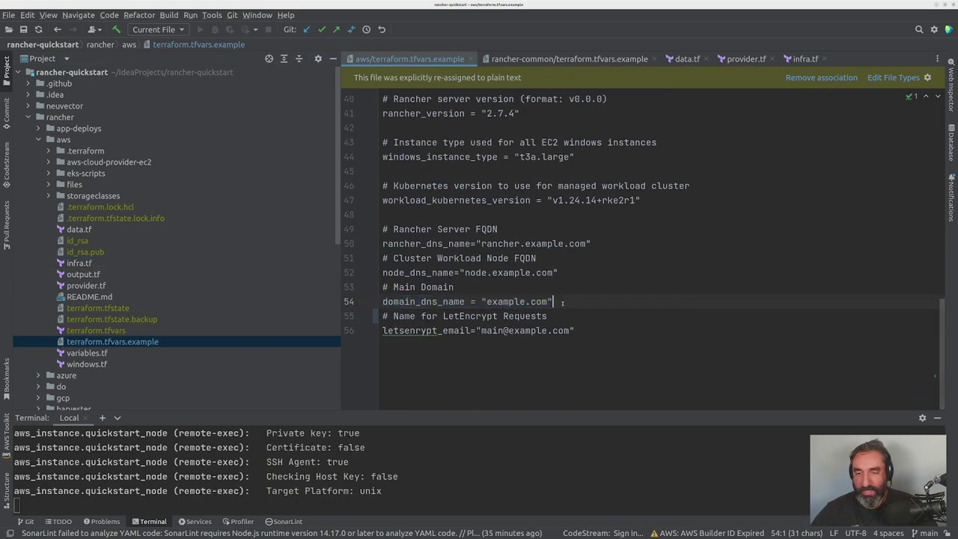
left_click_drag(553, 302, 382, 302)
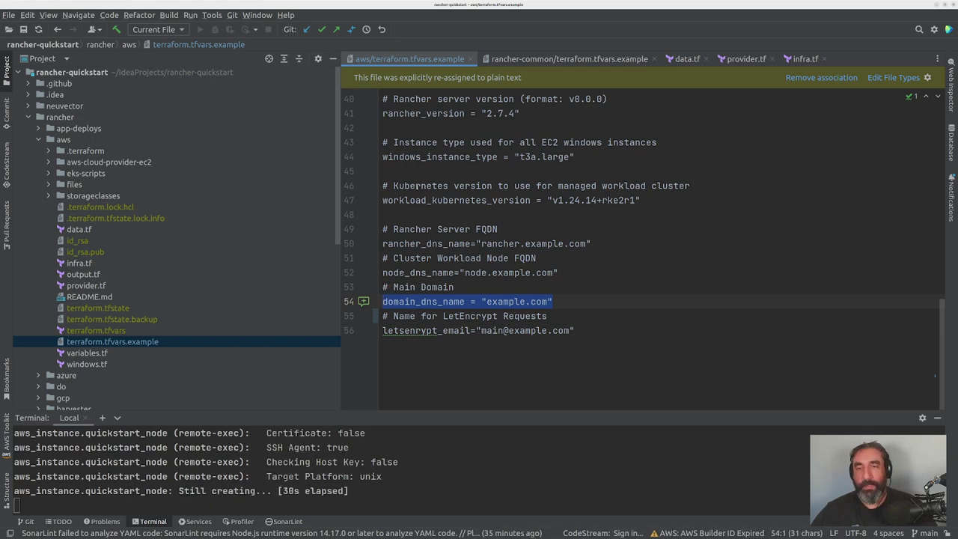
left_click(805, 58)
left_click_drag(454, 176, 384, 149)
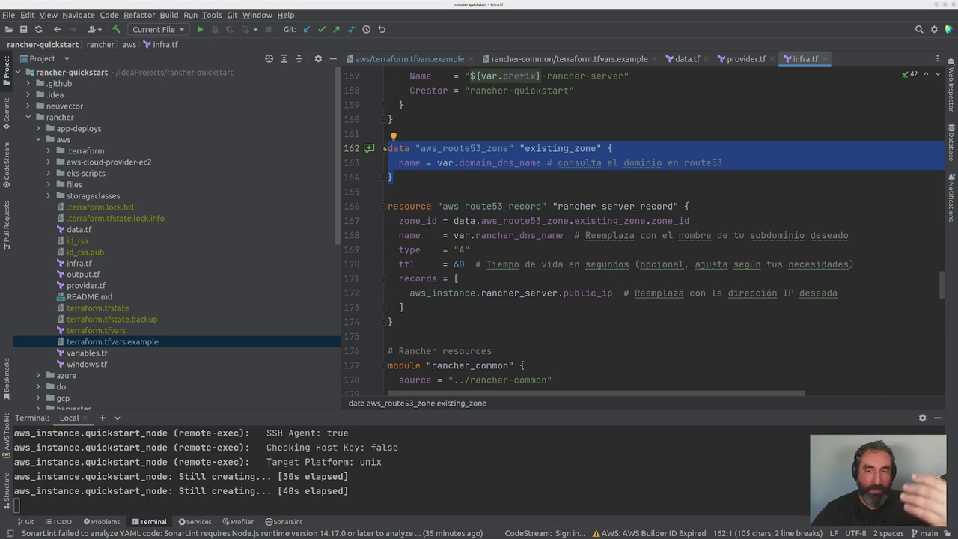
Step: Highlight the type, zone_id and name lines of the aws_route53_record "rancher_server_record" resource
scroll(438, 149, "down", 1)
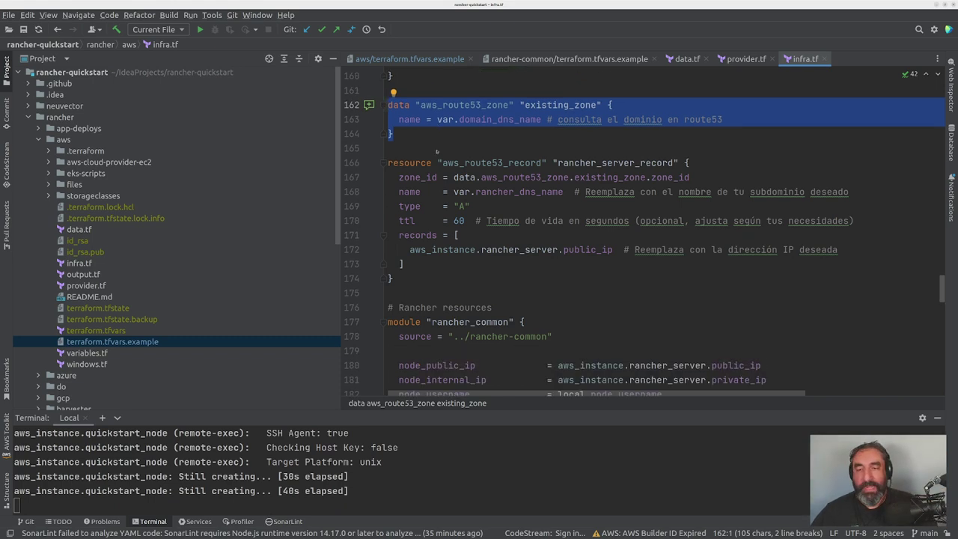
left_click_drag(470, 206, 398, 206)
left_click_drag(693, 177, 564, 192)
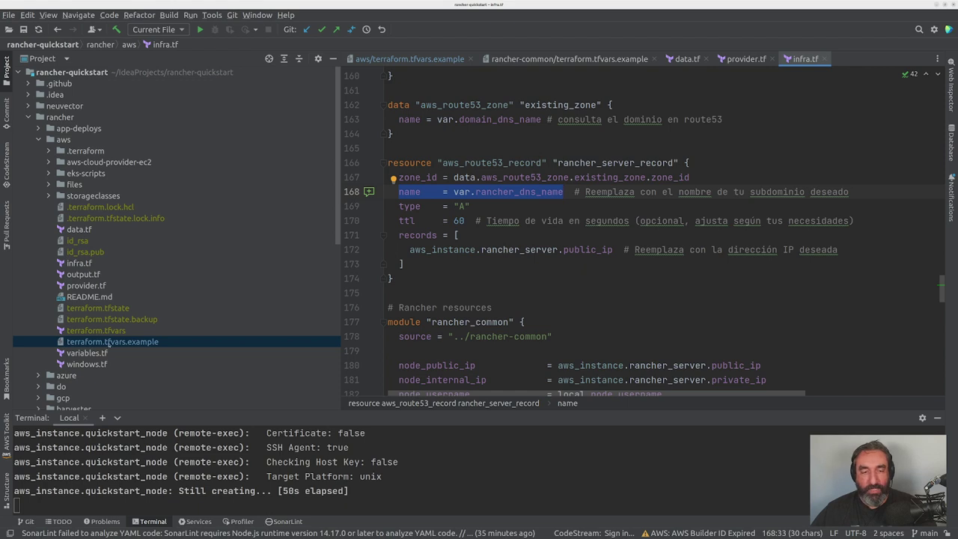
Step: Open aws/terraform.tfvars.example and highlight the rancher_dns_name="rancher.example.com" line
double_click(107, 343)
left_click_drag(592, 244, 381, 244)
left_click(509, 244)
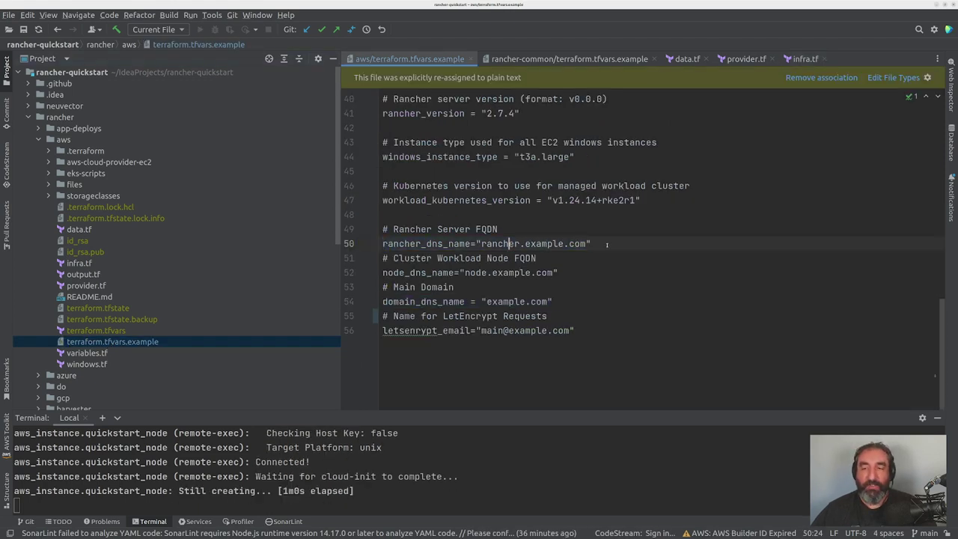
left_click_drag(607, 244, 383, 244)
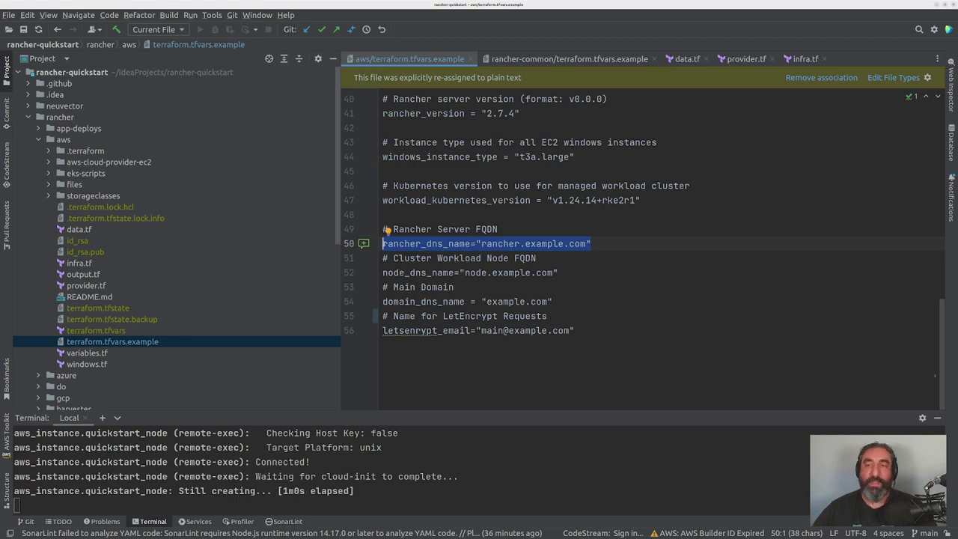
Step: Return to infra.tf and point out the record's type "A" and its aws_instance.rancher_server.public_ip record value
left_click(800, 59)
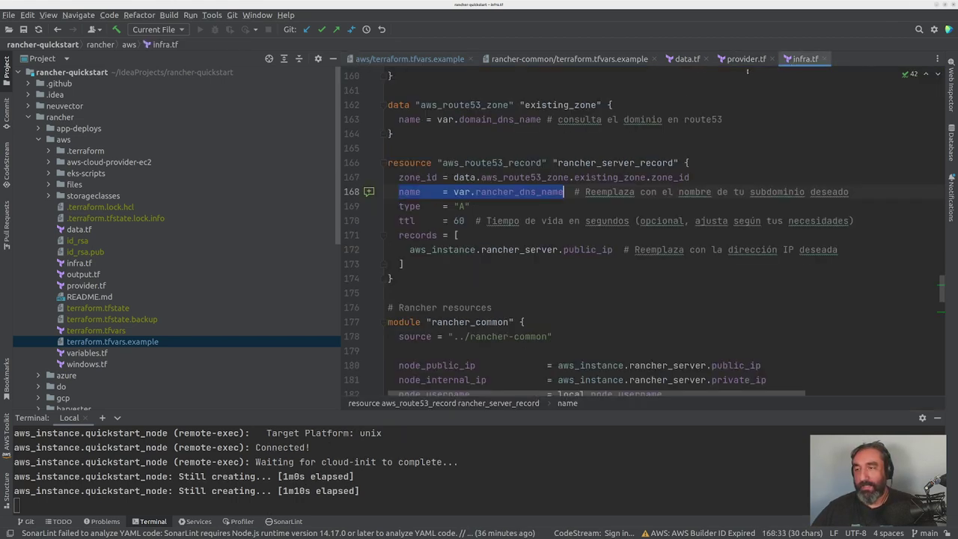
left_click(487, 206)
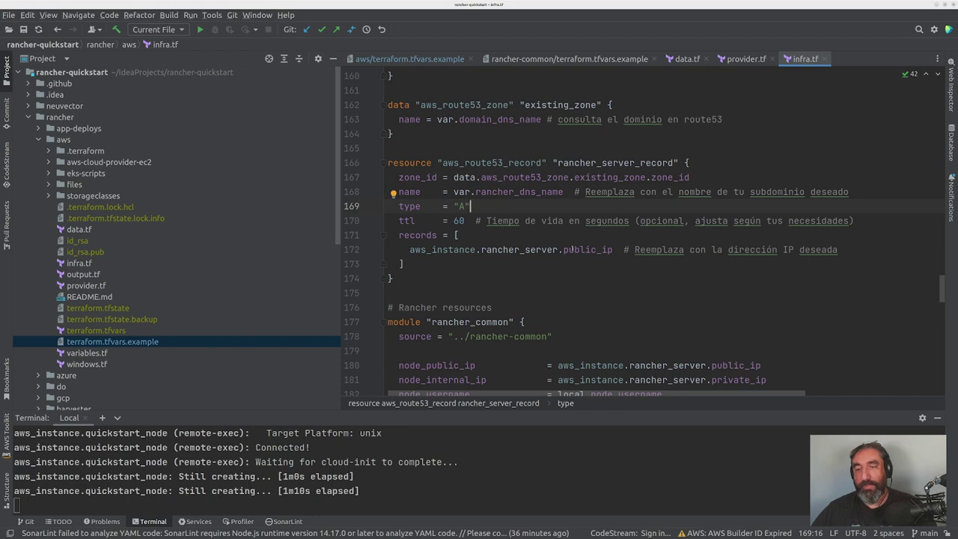
left_click_drag(613, 249, 410, 249)
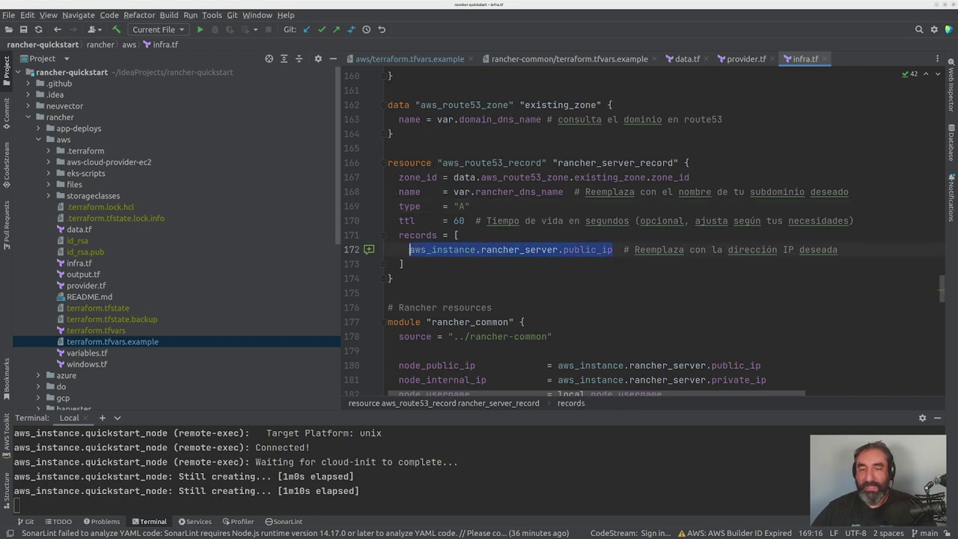
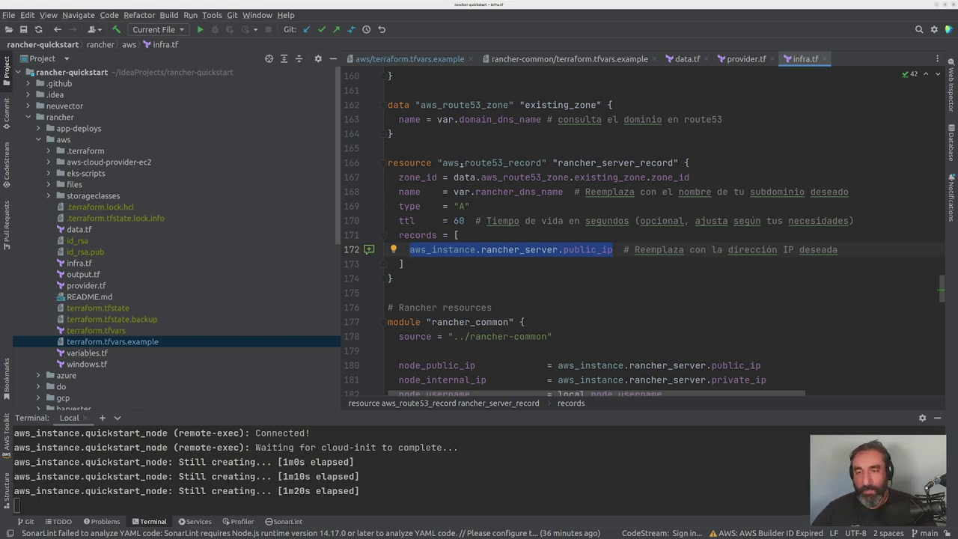
Step: Highlight the "rancher_common" module header and its node_public_ip, node_internal_ip, node_username and ssh_private_key_pem lines
scroll(467, 177, "down", 5)
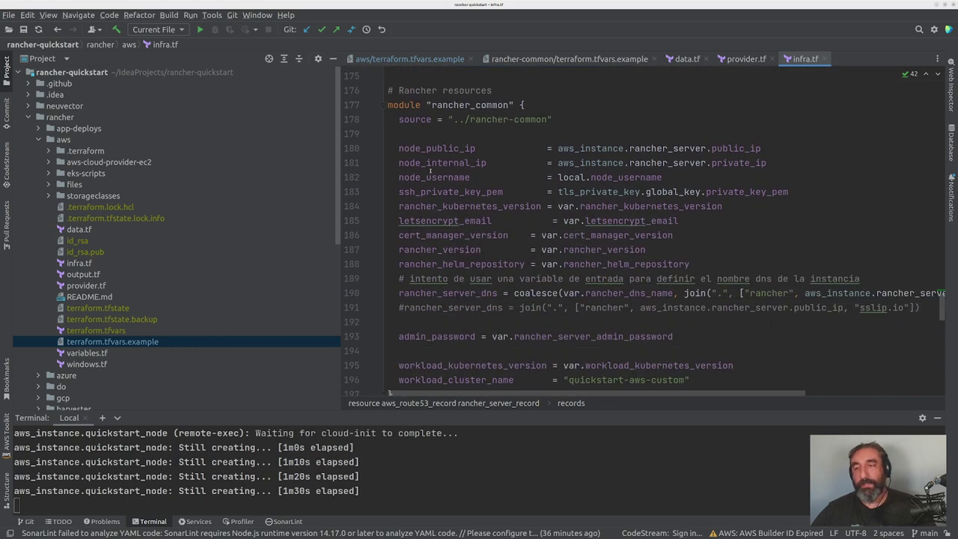
left_click_drag(515, 105, 388, 105)
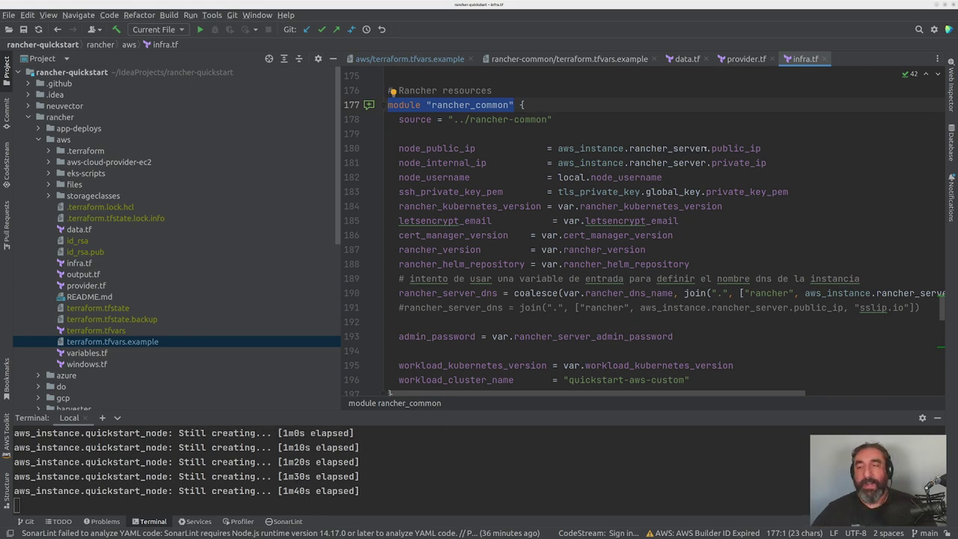
left_click_drag(766, 150, 396, 148)
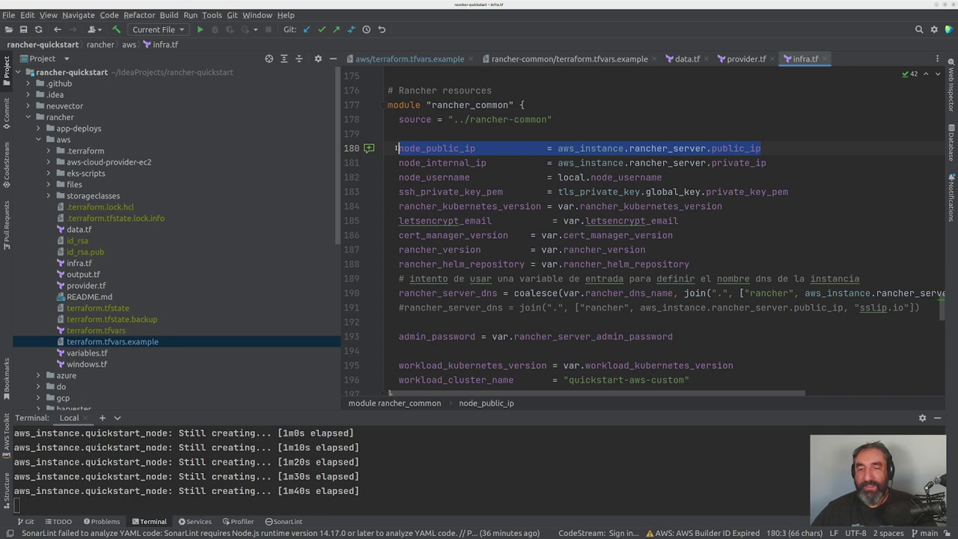
left_click_drag(780, 168, 396, 148)
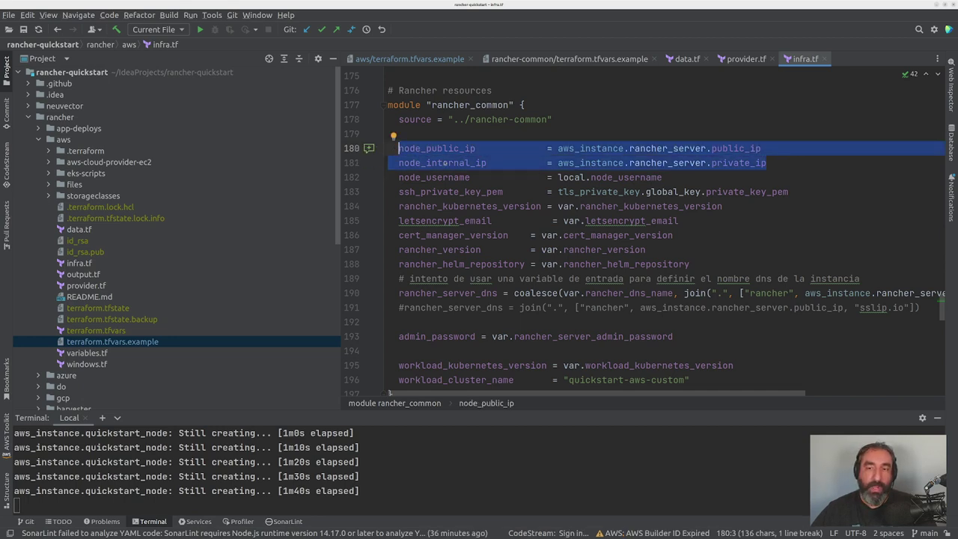
left_click_drag(662, 178, 398, 178)
left_click_drag(788, 191, 399, 192)
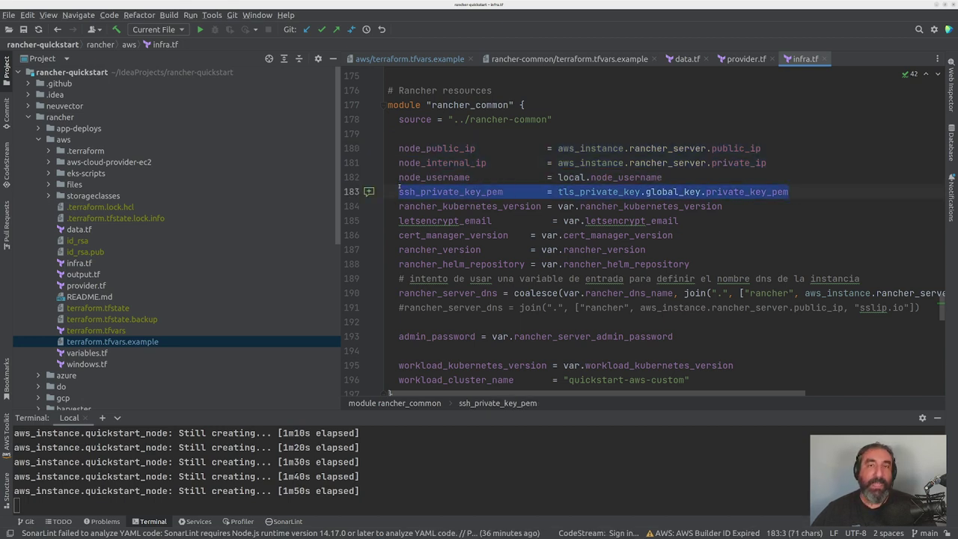
Step: Highlight the rancher_kubernetes_version, letsencrypt_email, cert_manager_version and rancher_version lines of the rancher_common module
left_click_drag(723, 206, 399, 205)
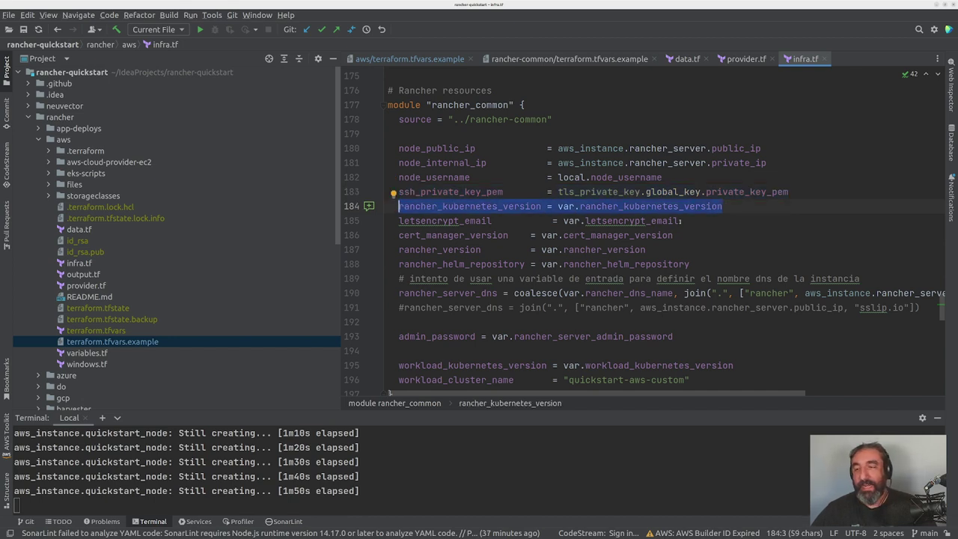
left_click_drag(679, 221, 399, 221)
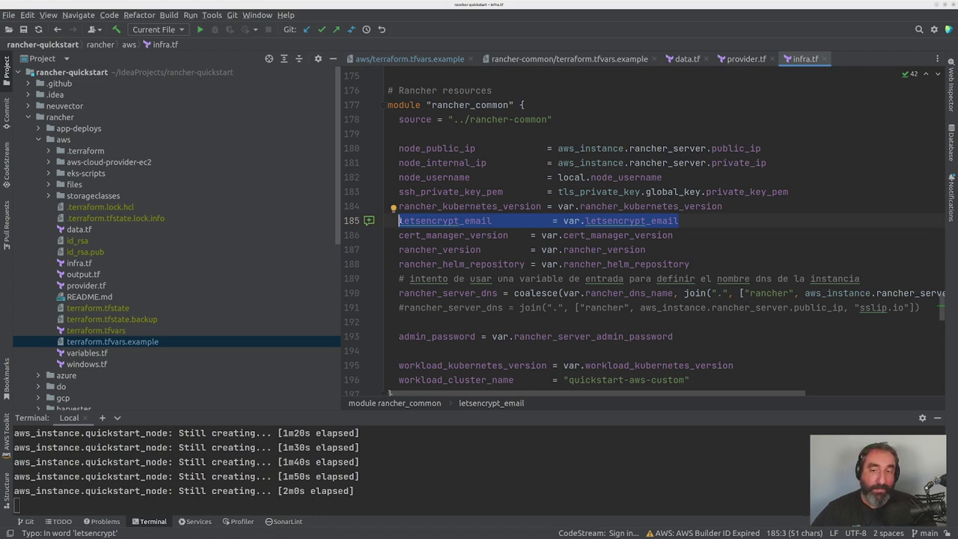
mouse_move(400, 221)
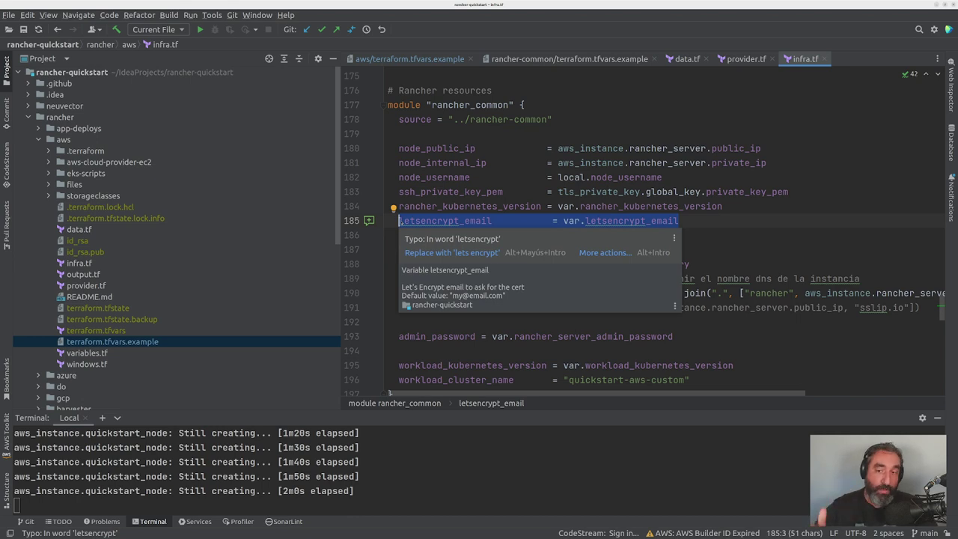
left_click_drag(674, 235, 399, 235)
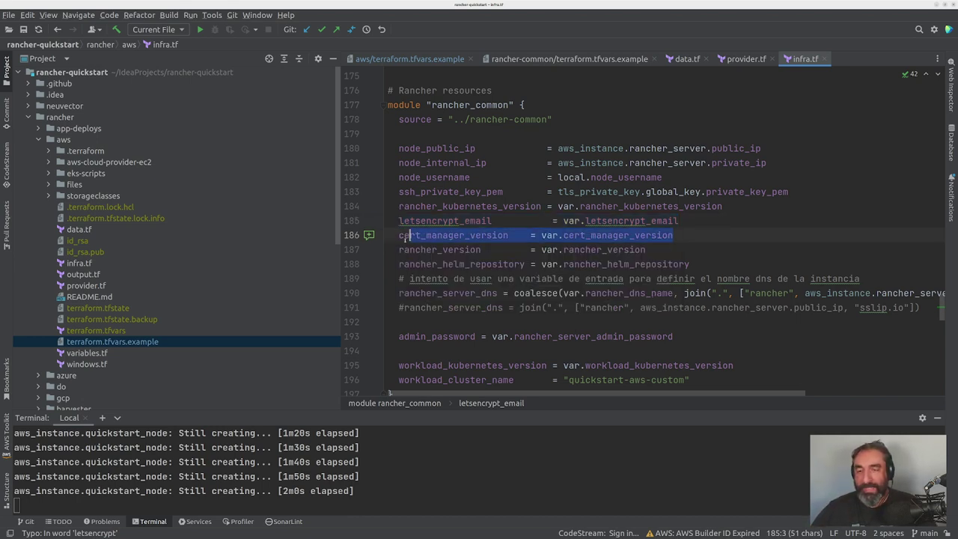
left_click_drag(645, 250, 382, 254)
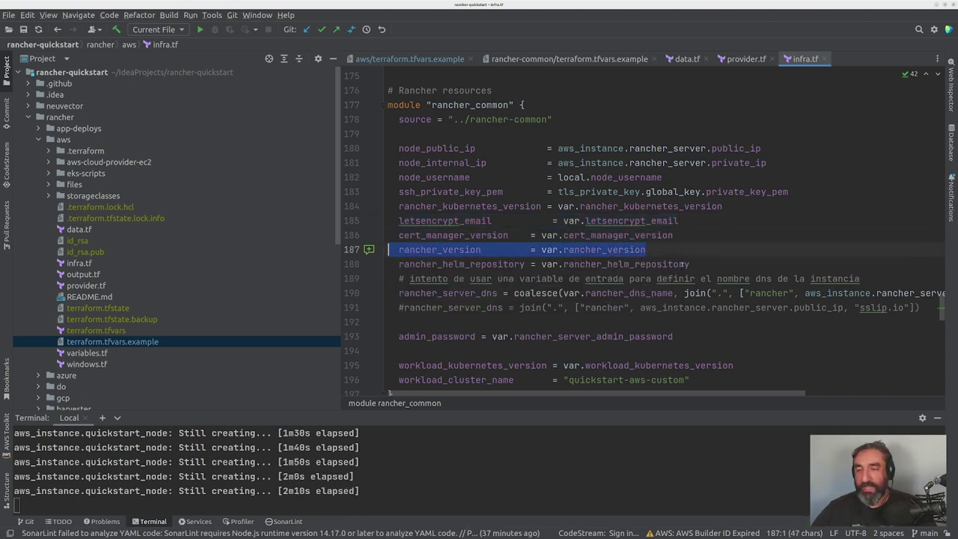
Step: Highlight the rancher_helm_repository line and the rancher_server_dns argument in the rancher_common module
left_click_drag(689, 264, 399, 265)
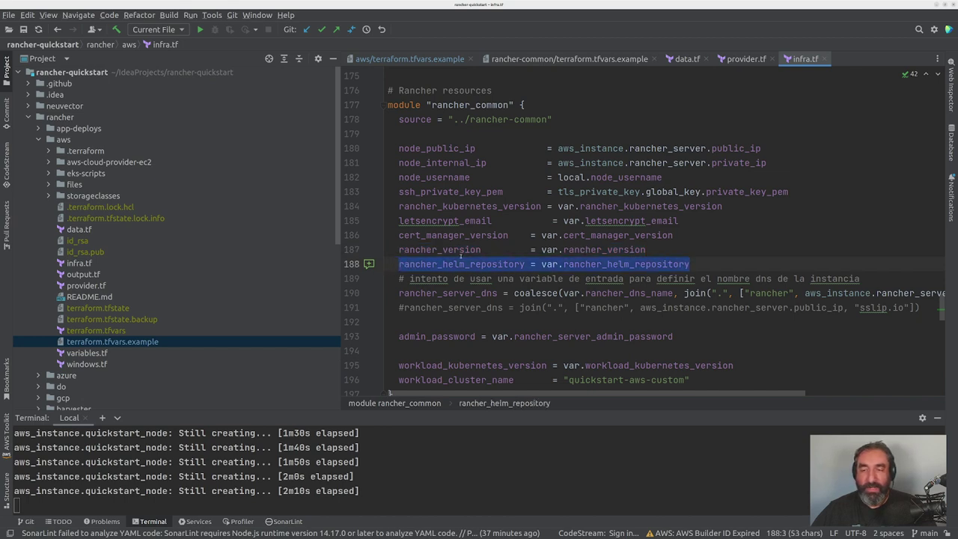
scroll(462, 256, "down", 3)
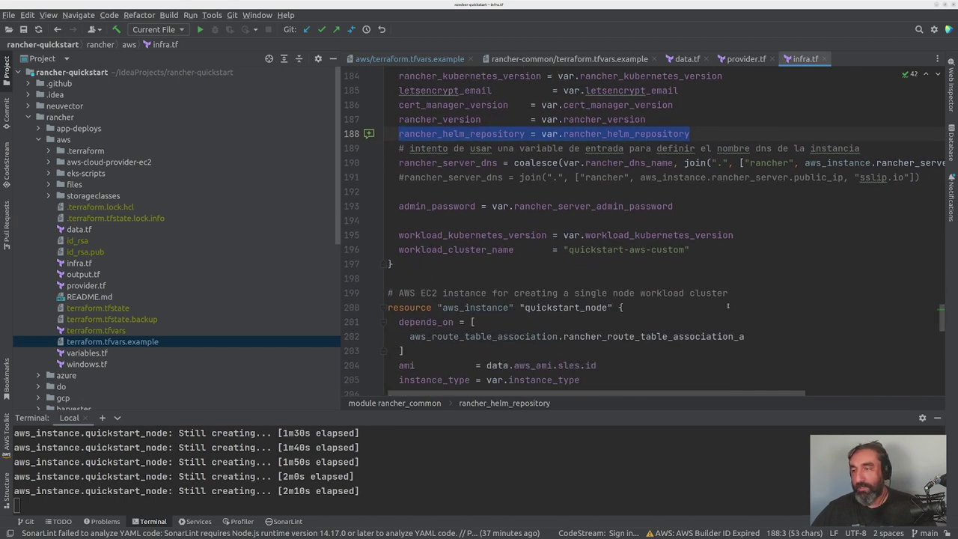
left_click_drag(661, 396, 590, 399)
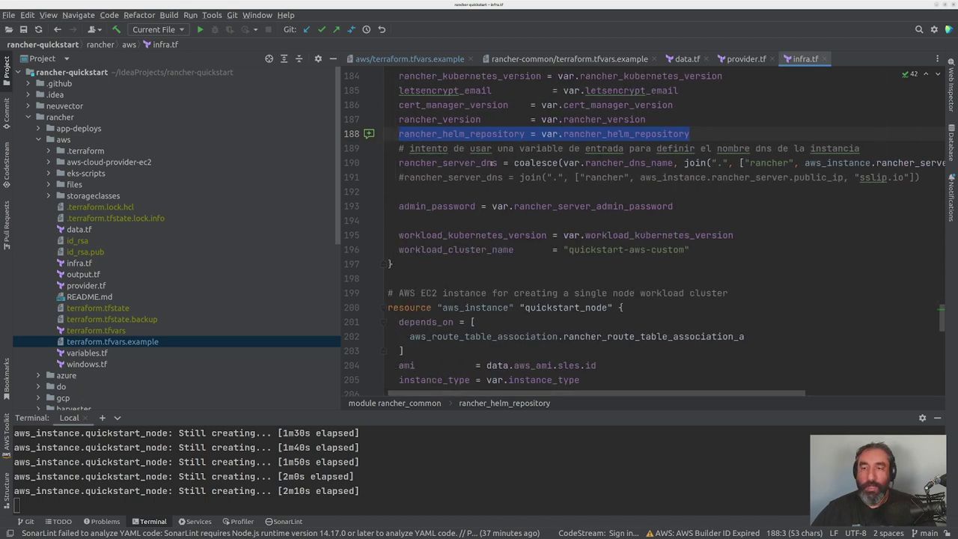
double_click(497, 163)
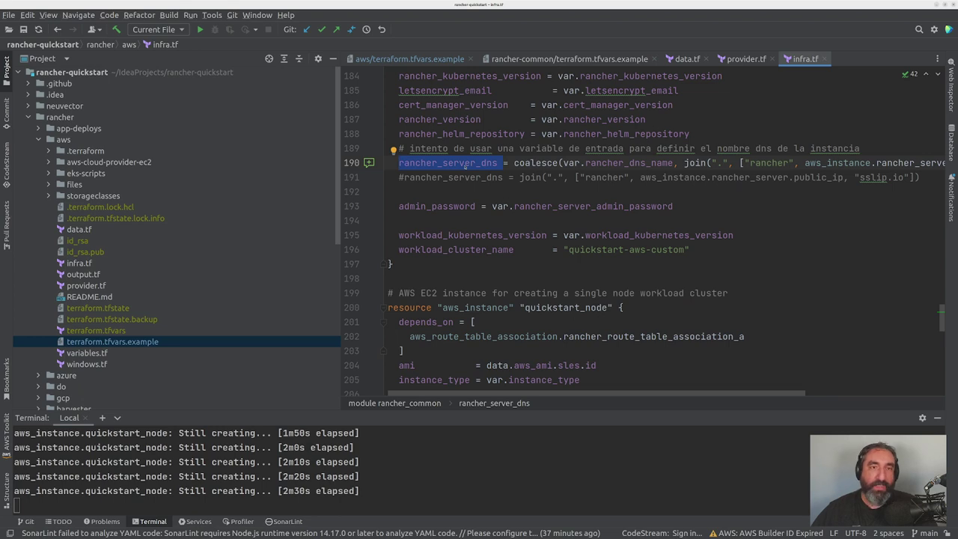
mouse_move(465, 169)
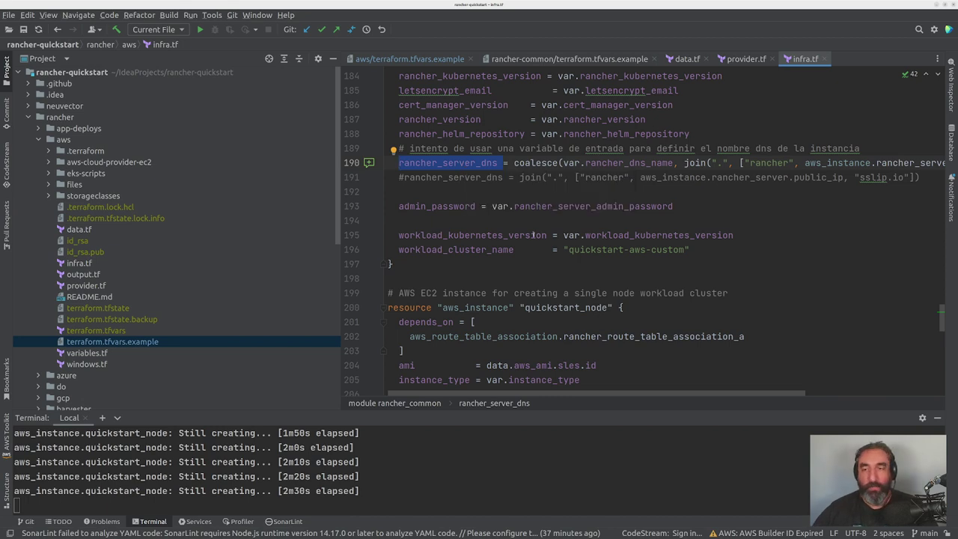
Step: Highlight the coalesce expression of rancher_server_dns and its var.rancher_dns_name argument, and examine the join fallback ending in "sslip.io"
left_click_drag(514, 162, 943, 163)
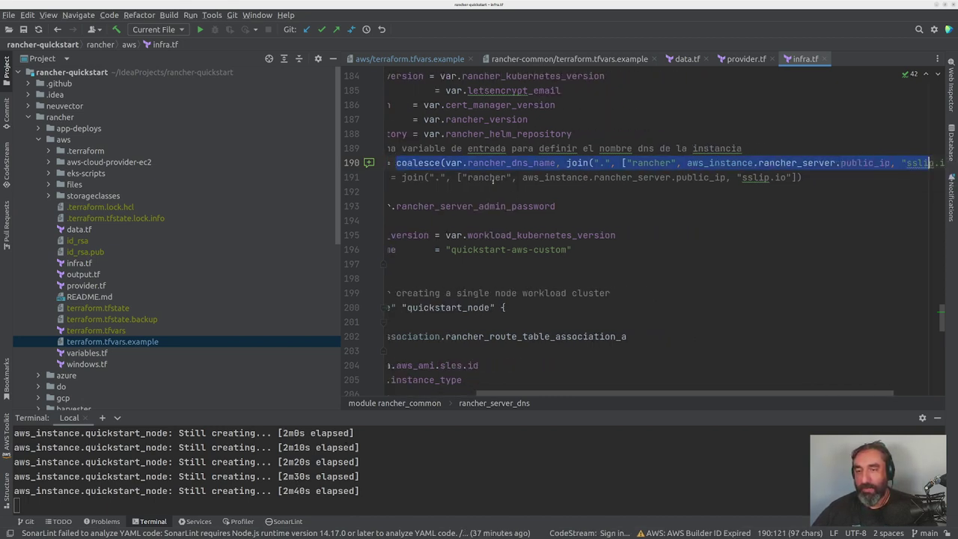
left_click(563, 174)
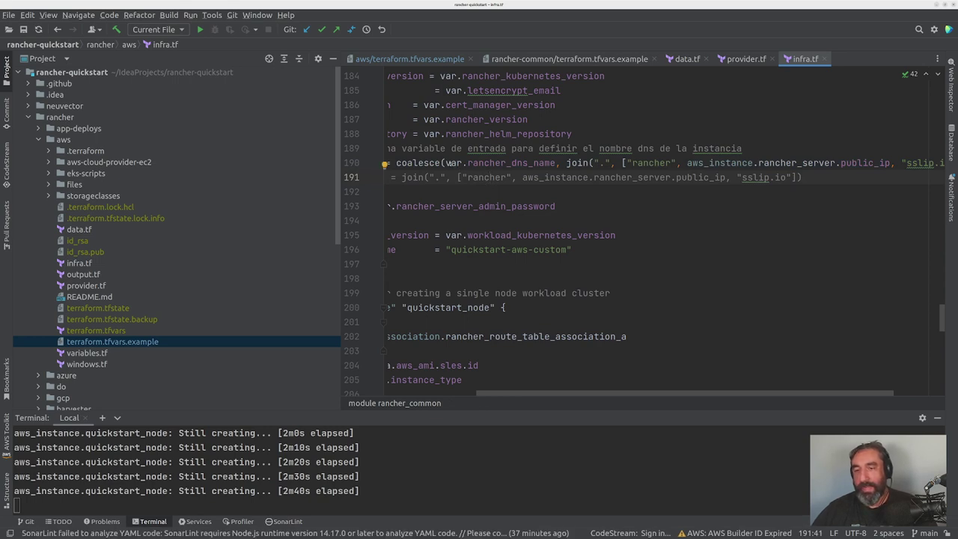
left_click_drag(447, 163, 552, 162)
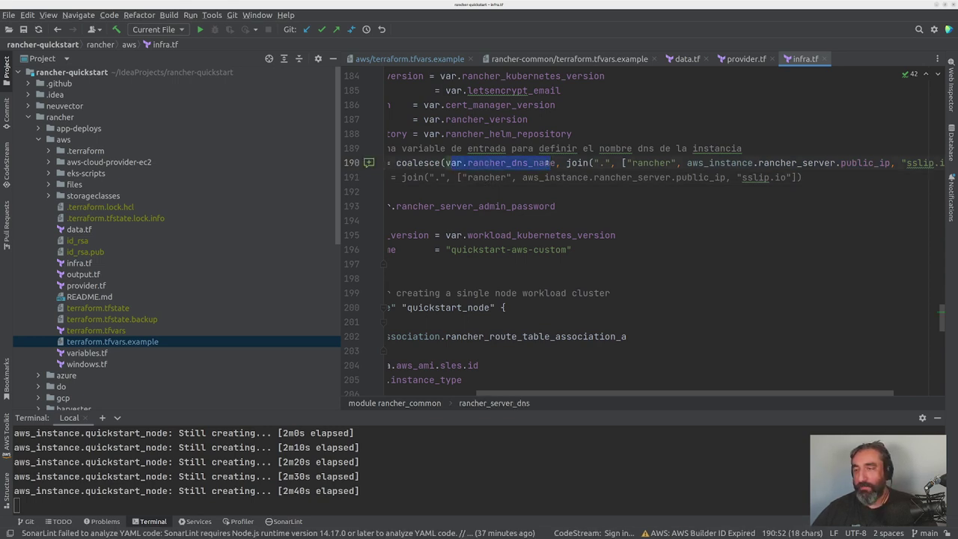
left_click(603, 162)
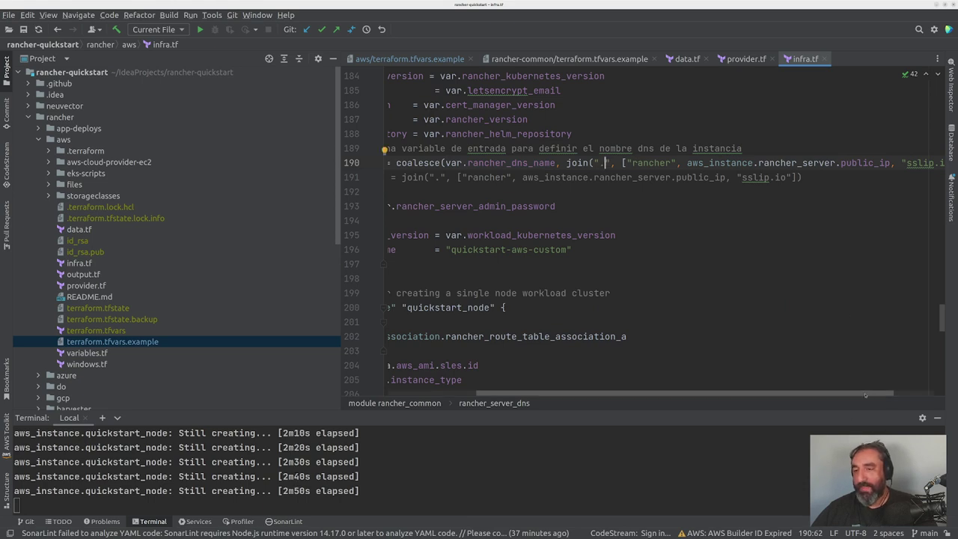
scroll(644, 225, "right", 2)
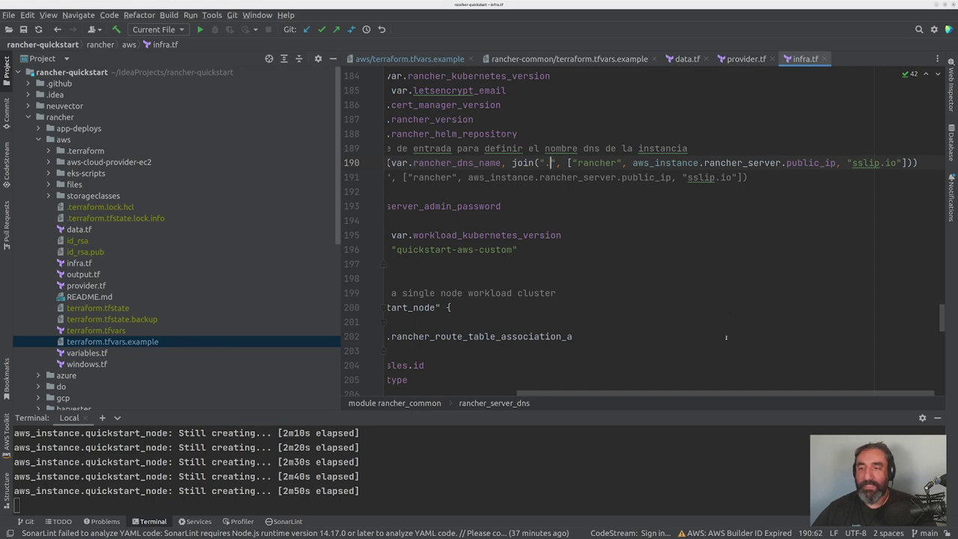
left_click_drag(756, 393, 833, 384)
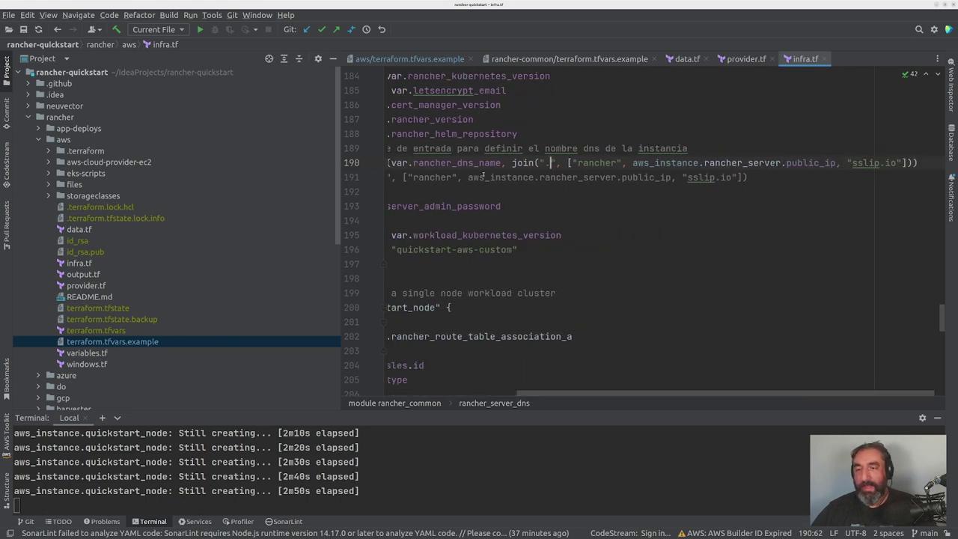
mouse_move(468, 166)
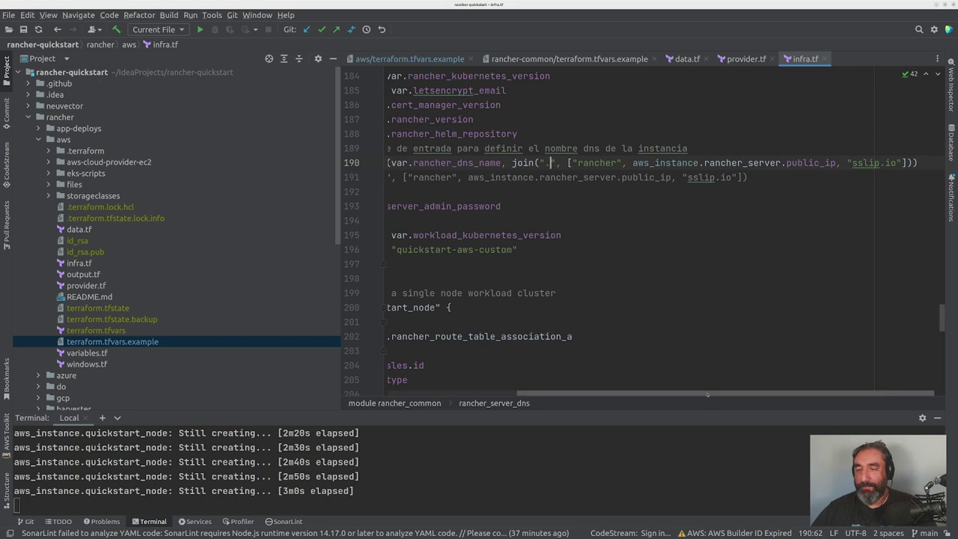
scroll(734, 313, "left", 5)
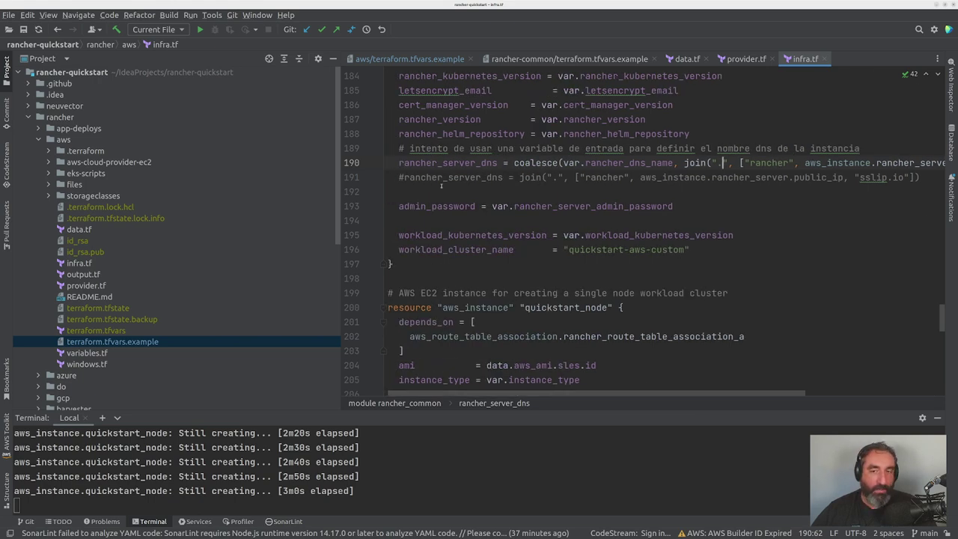
Step: Highlight the admin_password, workload_kubernetes_version and workload_cluster_name lines of the rancher_common module
left_click_drag(677, 206, 398, 206)
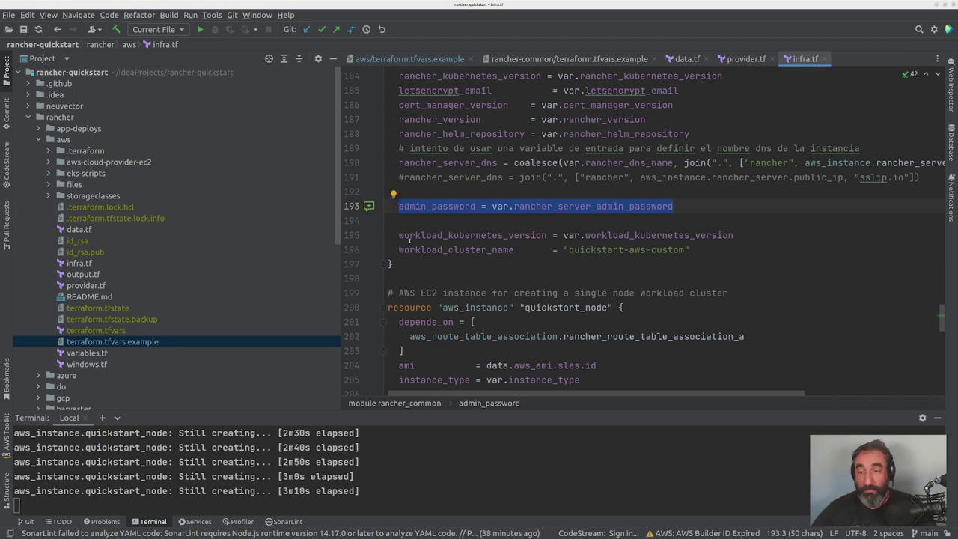
left_click_drag(399, 235, 745, 235)
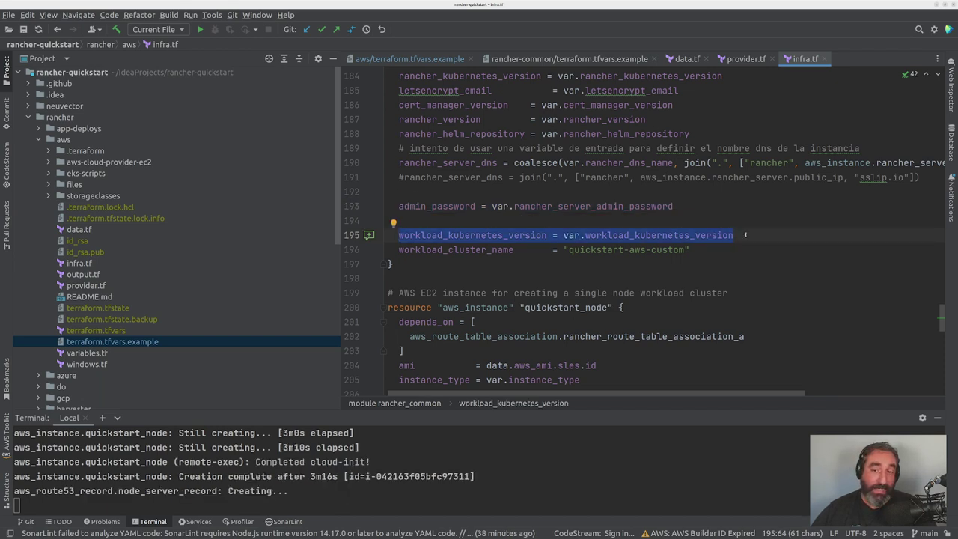
left_click_drag(690, 249, 398, 249)
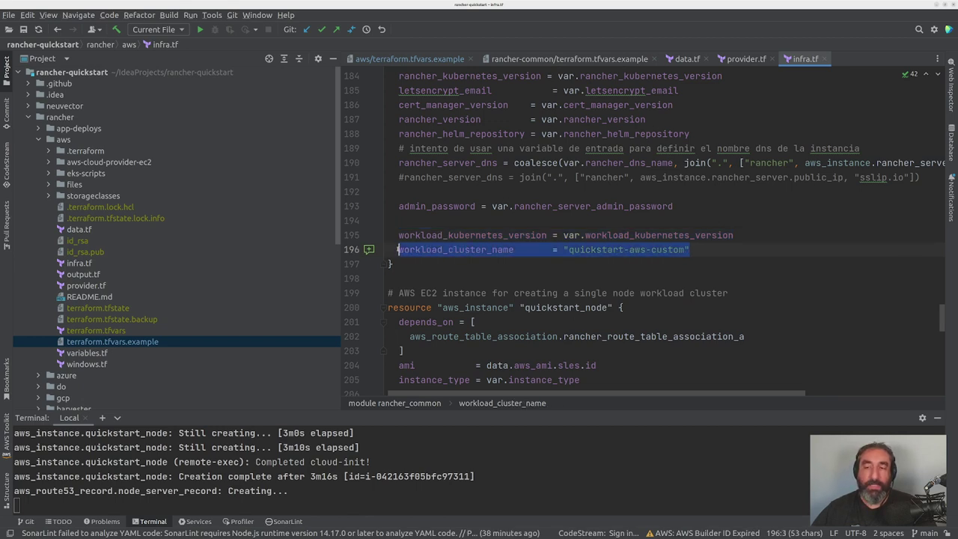
mouse_move(397, 249)
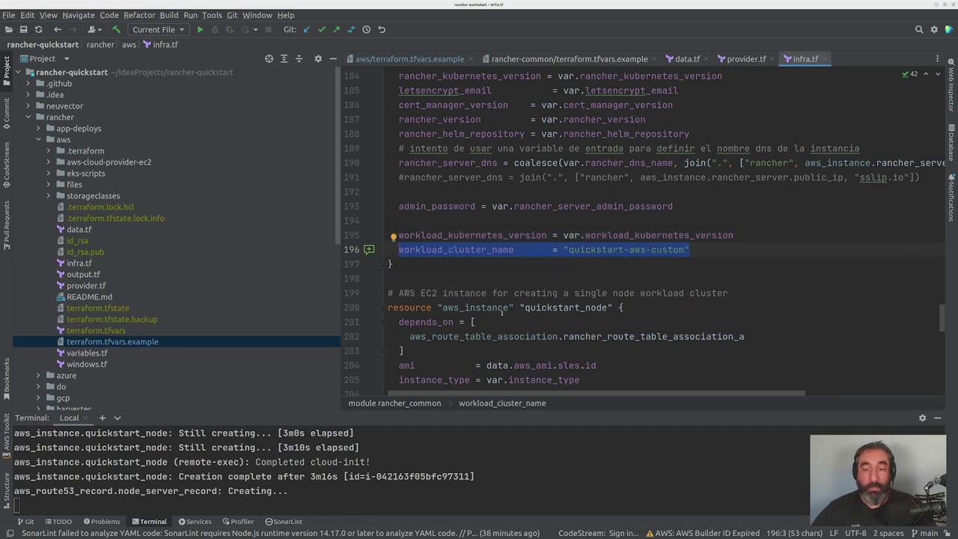
Step: Highlight the aws_instance "quickstart_node" resource header, its /files/userdata_quickstart_node.template path and the user_data argument
scroll(506, 293, "down", 5)
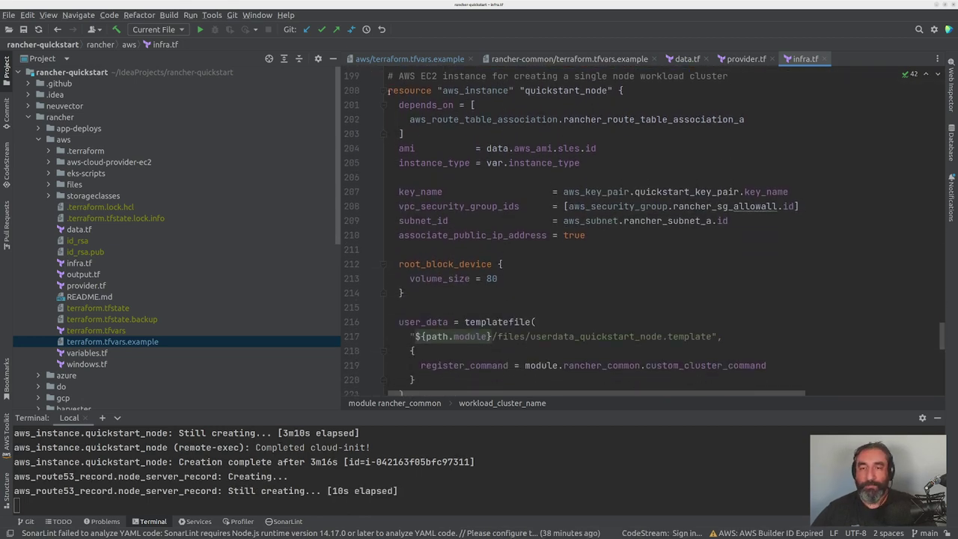
left_click_drag(389, 90, 613, 91)
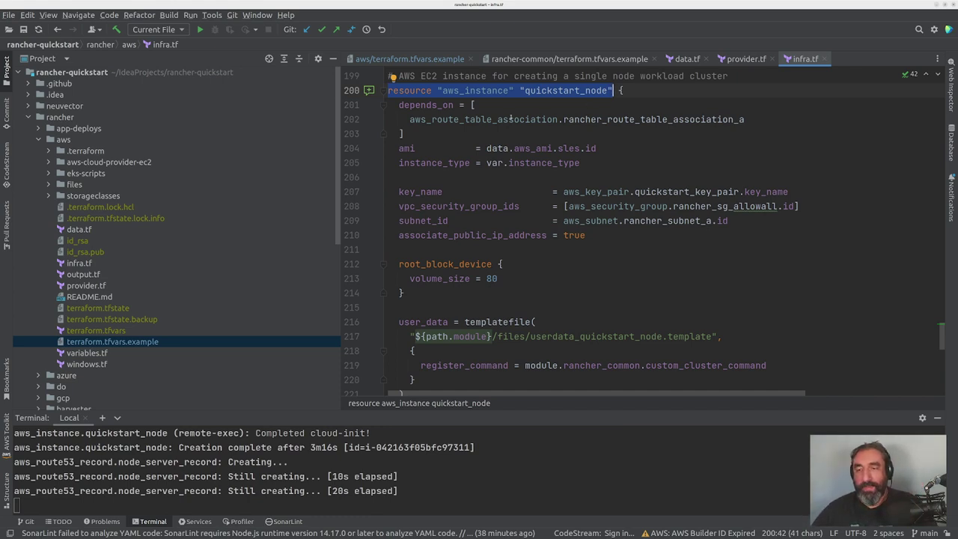
scroll(486, 266, "down", 1)
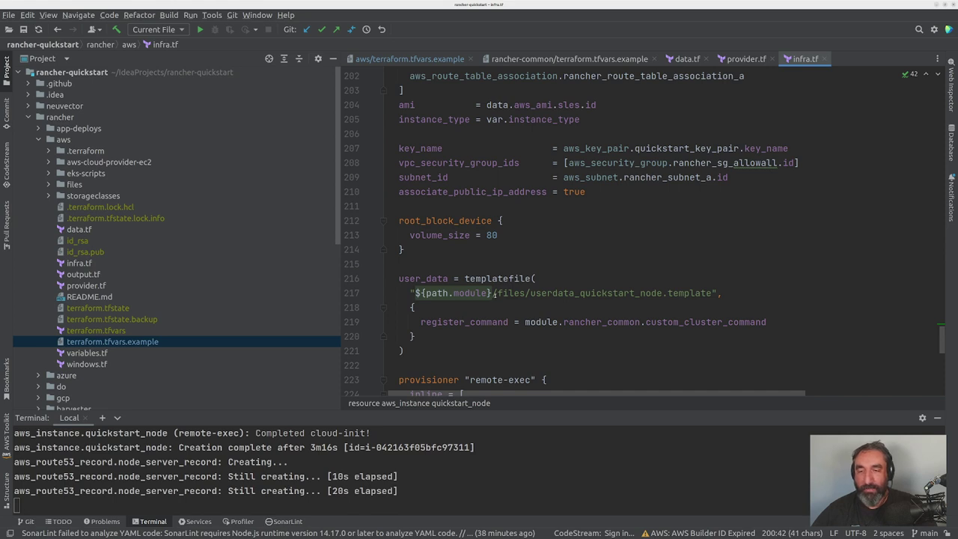
left_click_drag(492, 293, 714, 292)
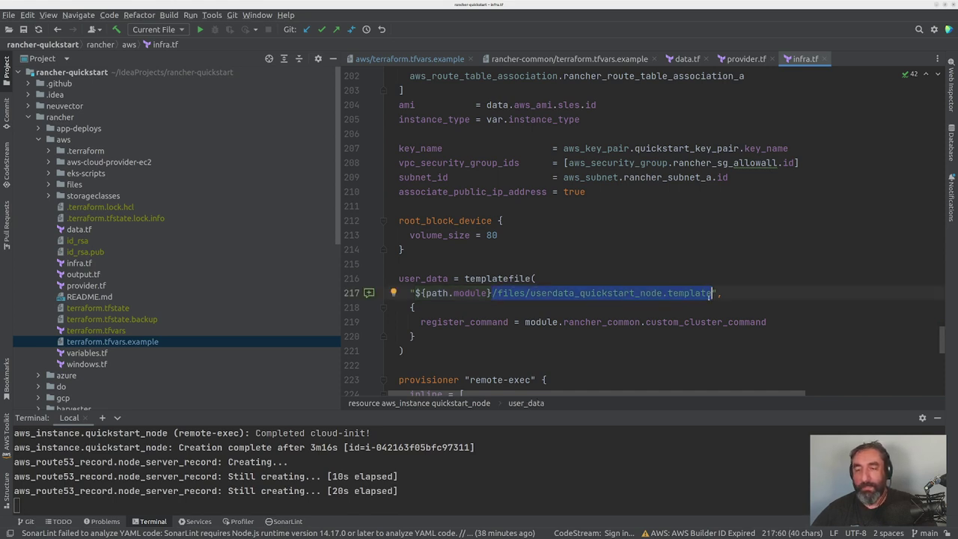
left_click(432, 278)
left_click_drag(432, 279, 421, 278)
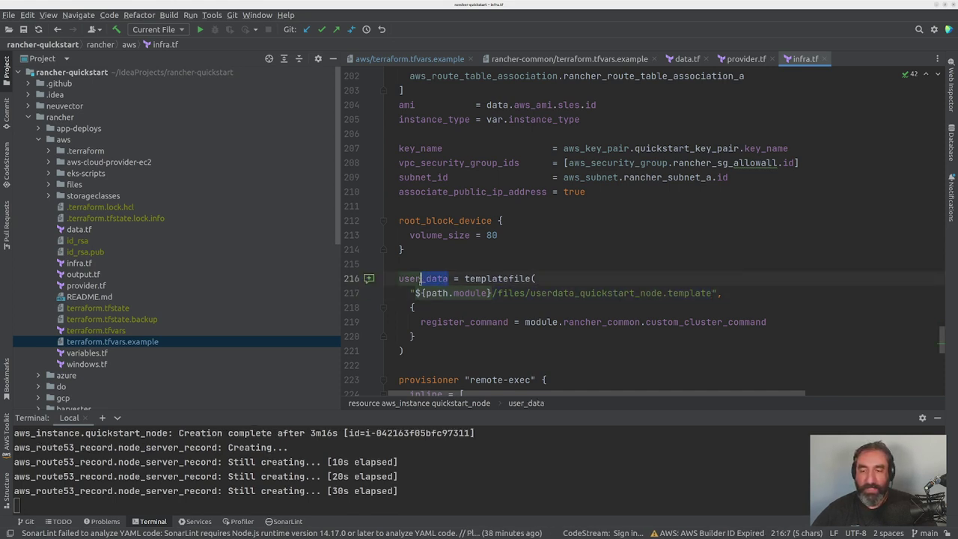
Step: Open userdata_quickstart_node.template from the aws/files folder, review the whole script and highlight its ${register_command} call
left_click(48, 184)
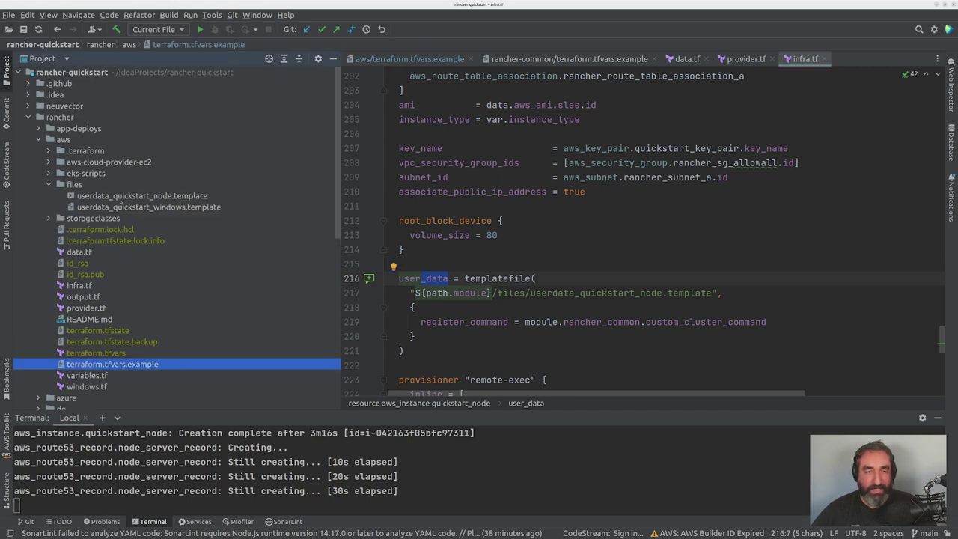
double_click(149, 197)
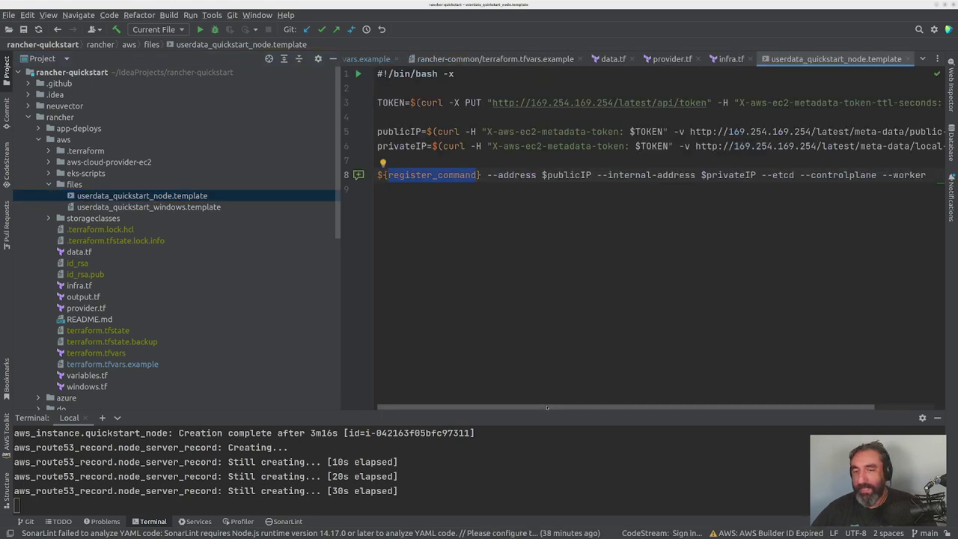
left_click_drag(561, 408, 620, 408)
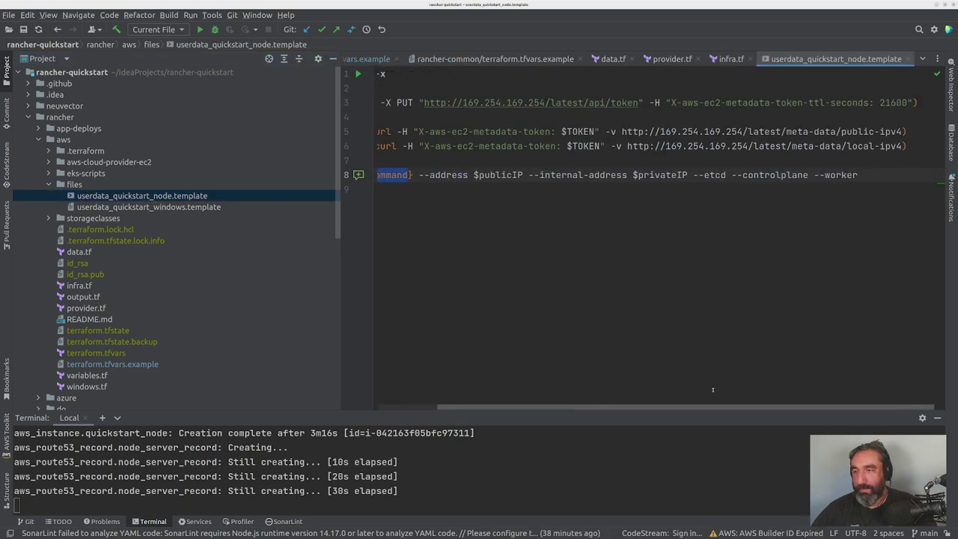
left_click(858, 175)
left_click_drag(839, 169, 379, 73)
left_click(419, 190)
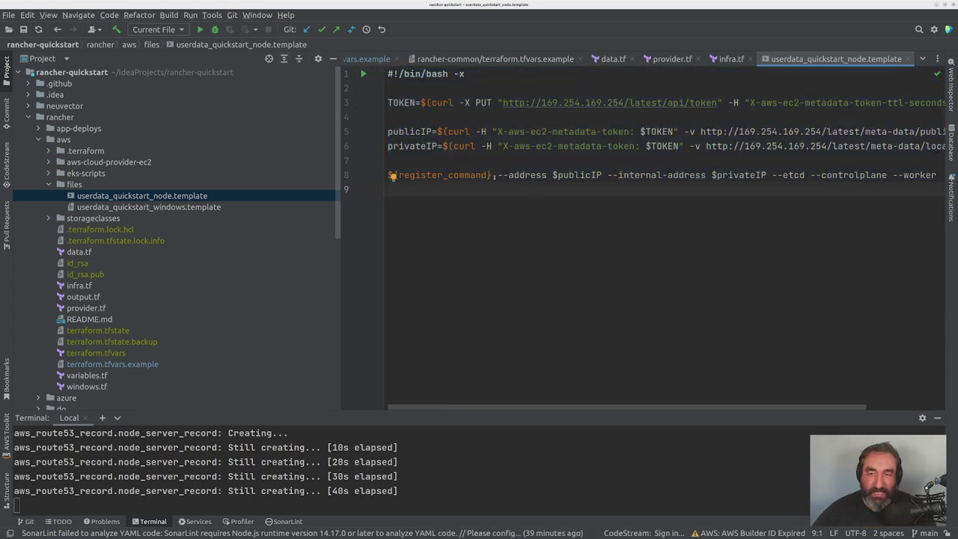
left_click_drag(492, 174, 386, 175)
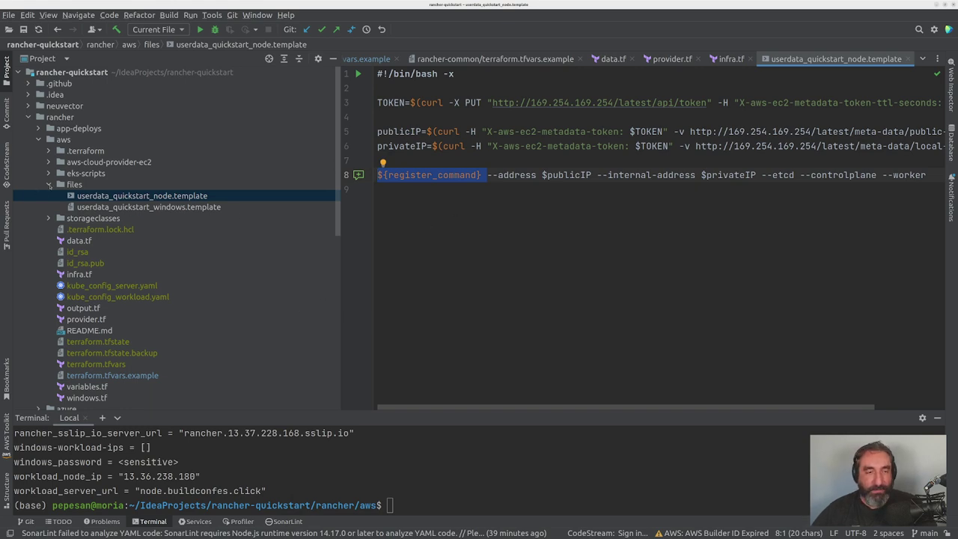
Step: Collapse the files folder, return to infra.tf and highlight the quickstart_node's "remote-exec" provisioner with its inline cloud-init commands
left_click(49, 184)
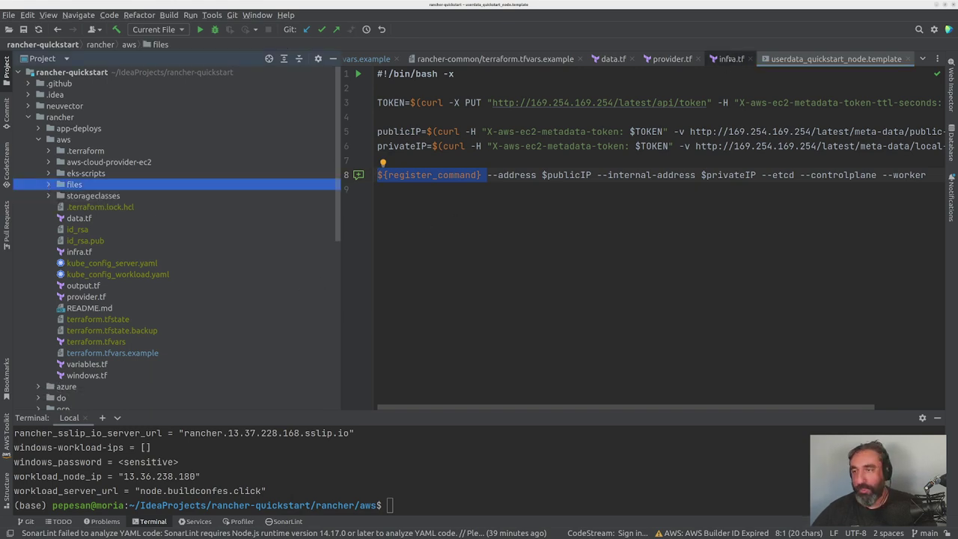
left_click(730, 59)
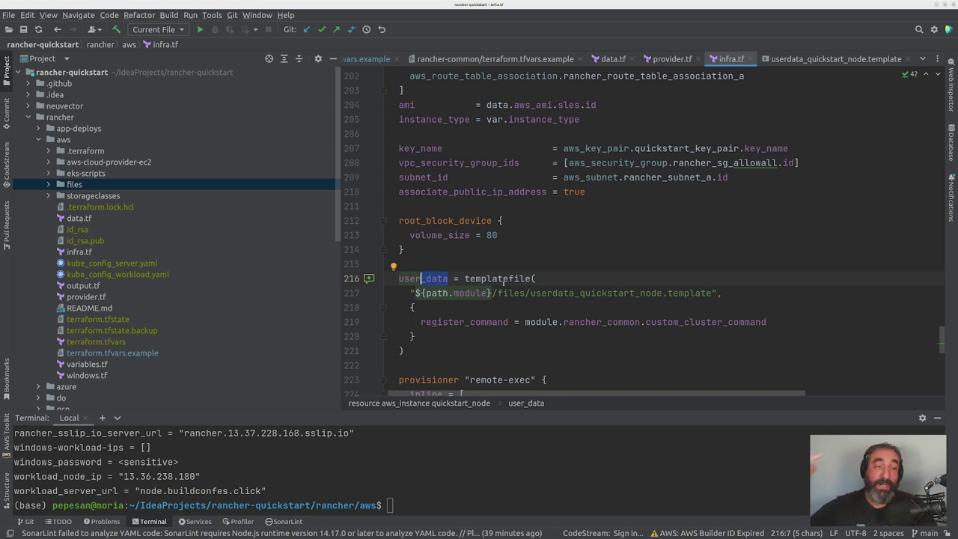
scroll(503, 280, "down", 1)
scroll(504, 280, "down", 3)
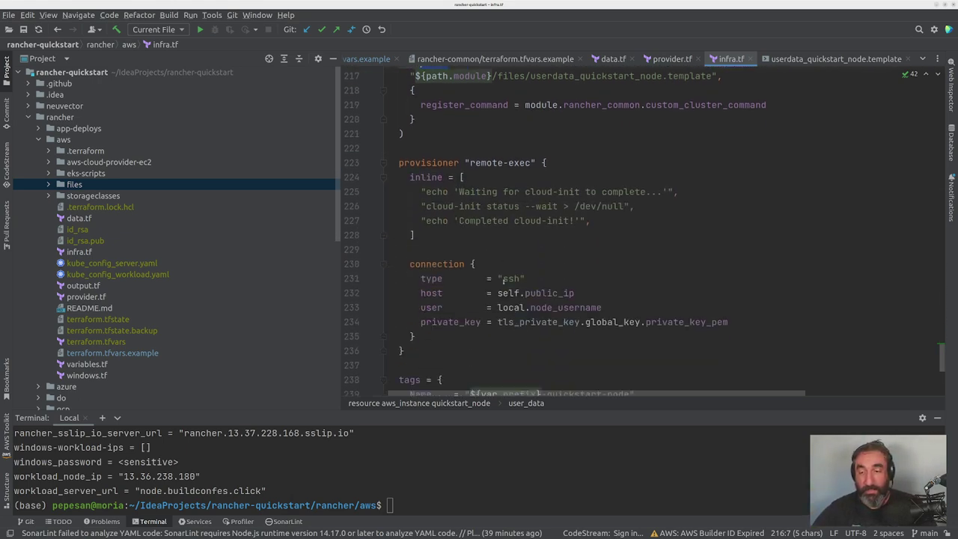
left_click_drag(415, 234, 405, 163)
scroll(479, 210, "down", 2)
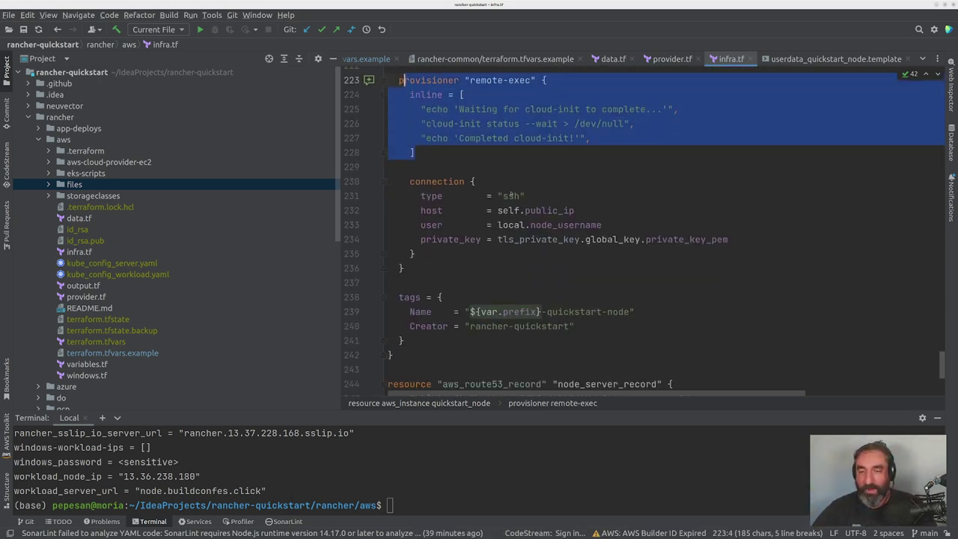
Step: Highlight the aws_route53_record "node_server_record" resource at the end of infra.tf, including its body from zone_id to the closing brace
scroll(479, 209, "down", 4)
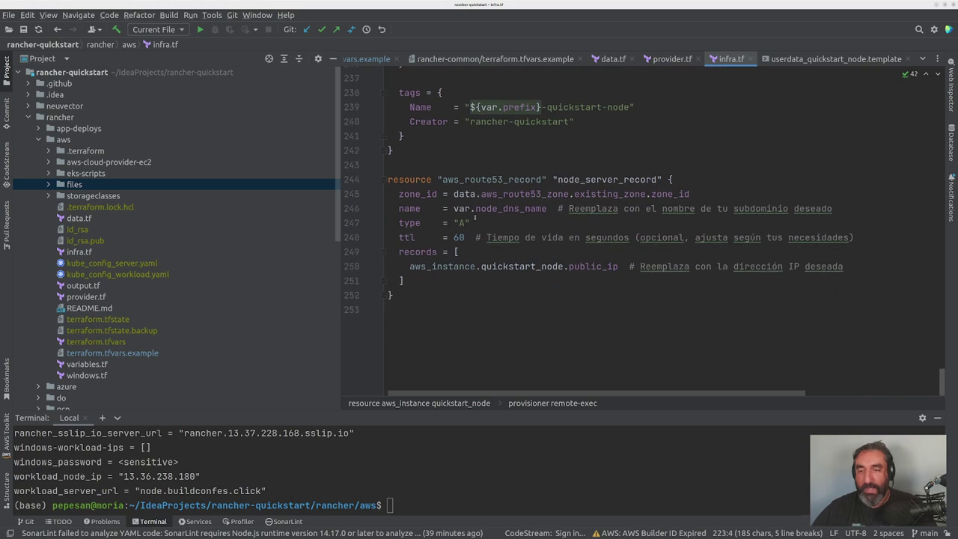
left_click_drag(398, 293, 388, 178)
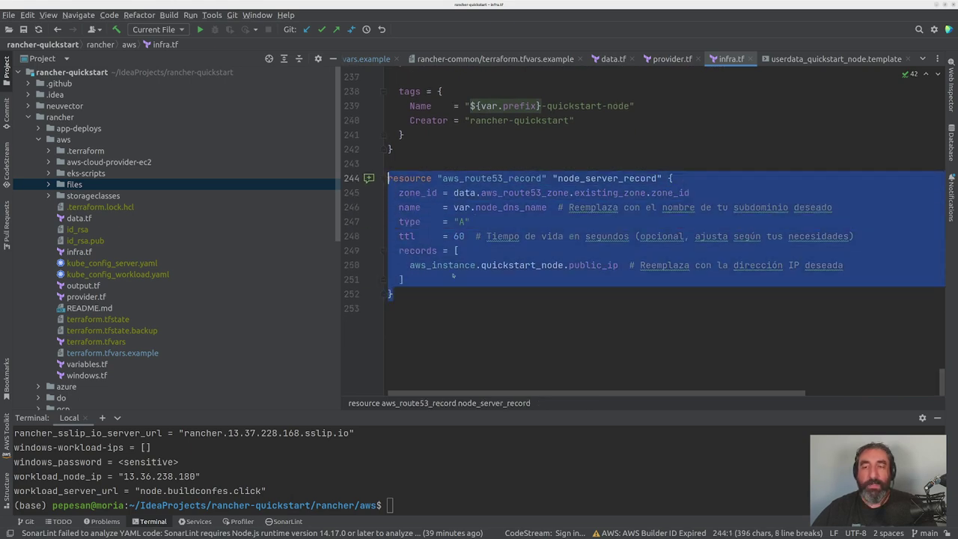
left_click(458, 288)
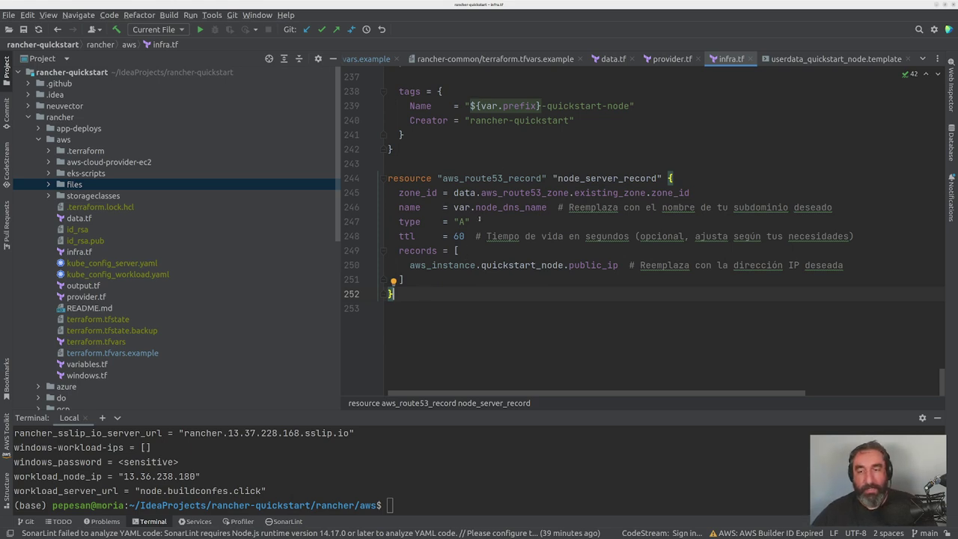
left_click(391, 192, "shift")
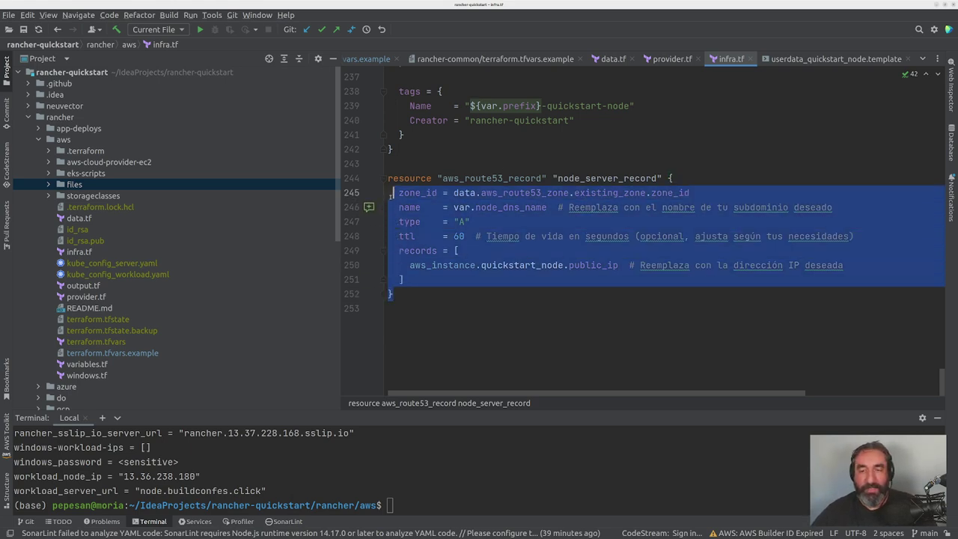
Step: Finish highlighting the node_server_record resource, enlarge the terminal and highlight the rancher_node_ip, workload_node_ip and workload_server_url output values
left_click(387, 178, "shift")
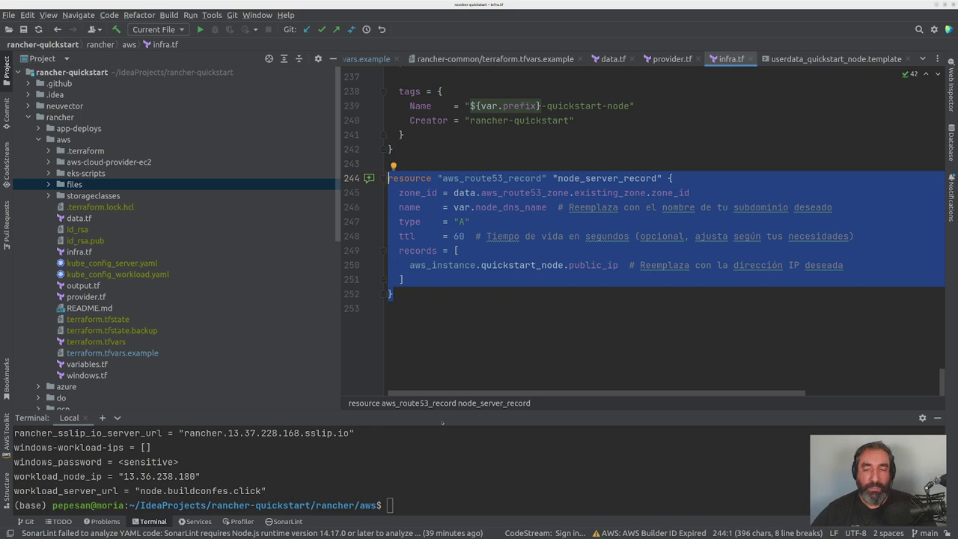
left_click_drag(426, 411, 426, 264)
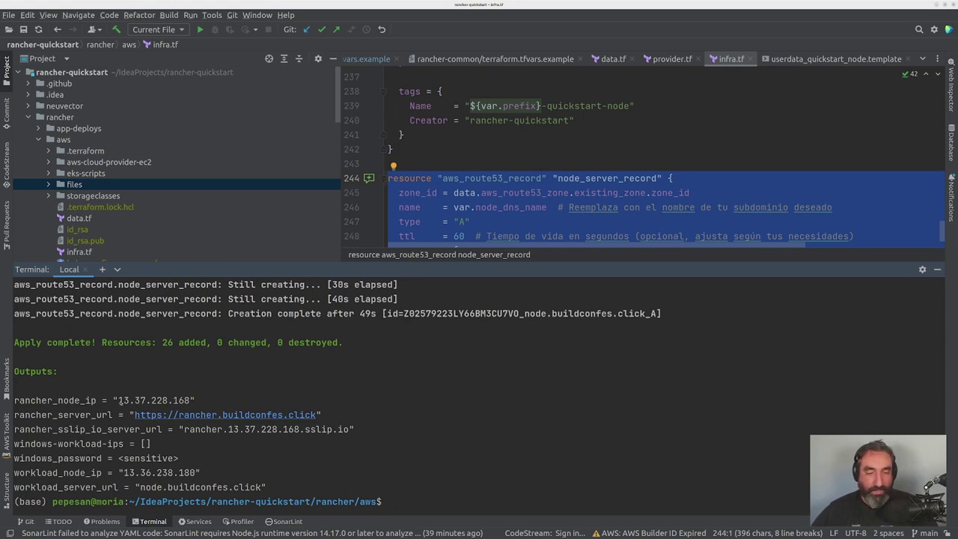
left_click_drag(119, 400, 189, 401)
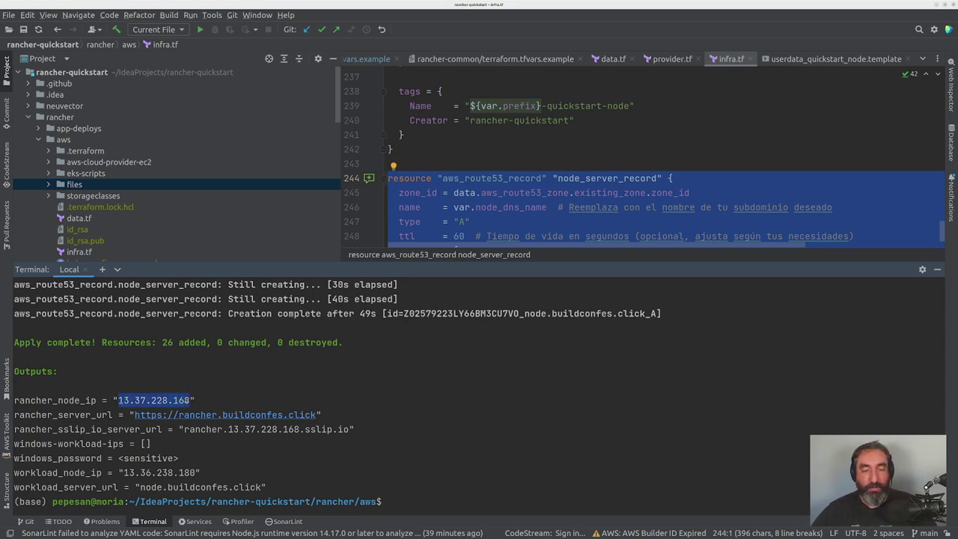
left_click(126, 473)
left_click_drag(125, 473, 196, 473)
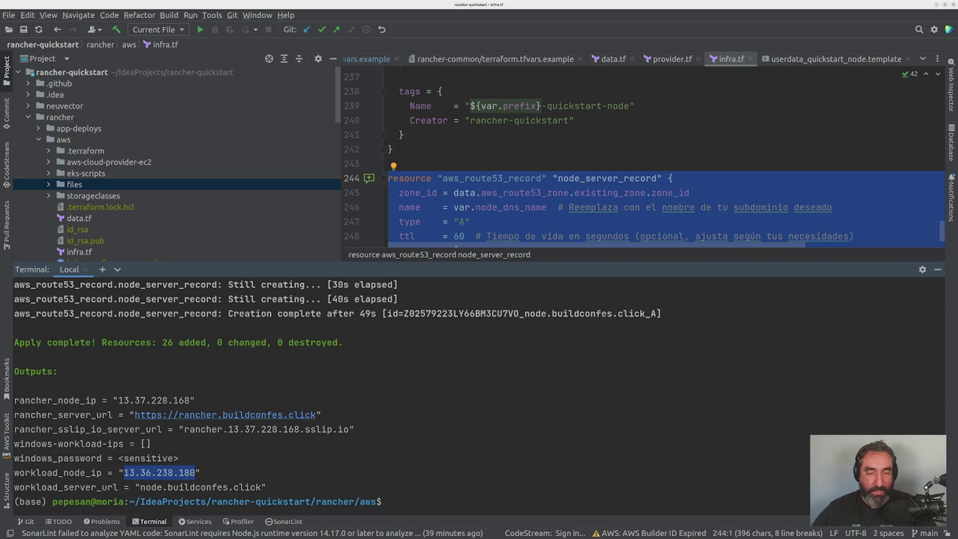
left_click_drag(139, 487, 262, 487)
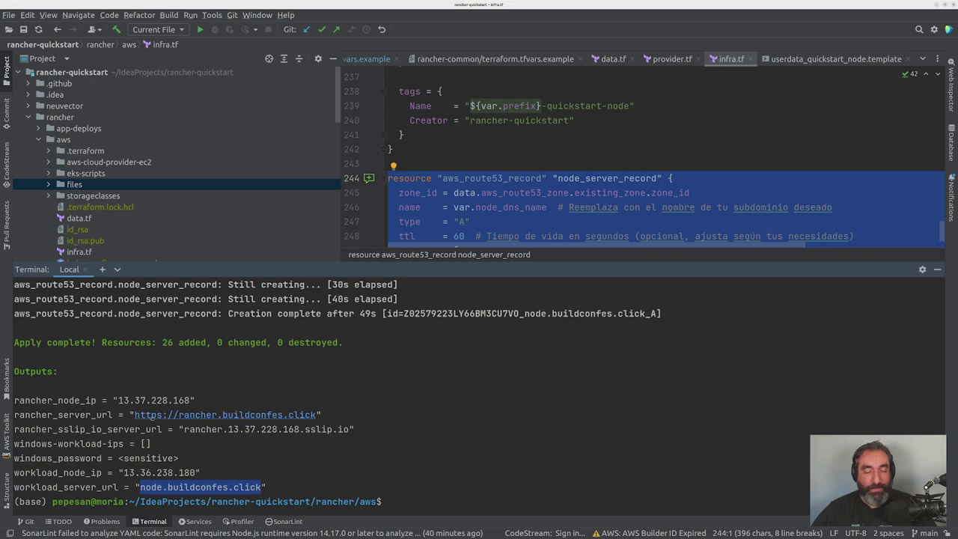
left_click_drag(136, 417, 316, 417)
right_click(306, 418)
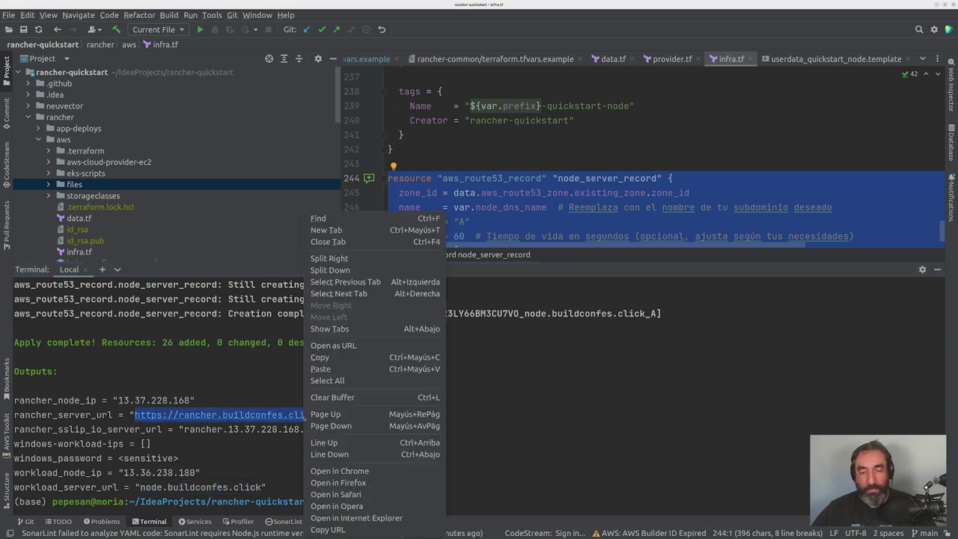
left_click(382, 357)
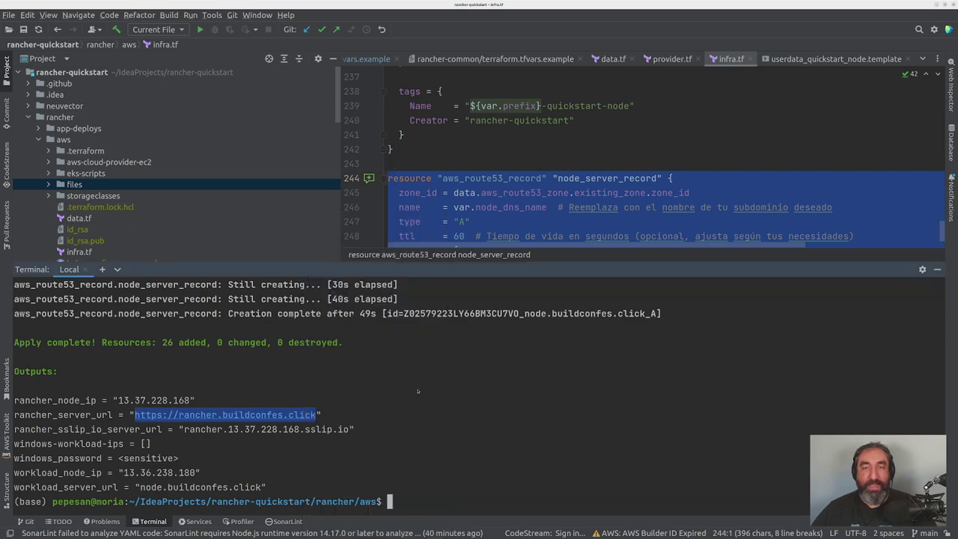
key("alt+Tab")
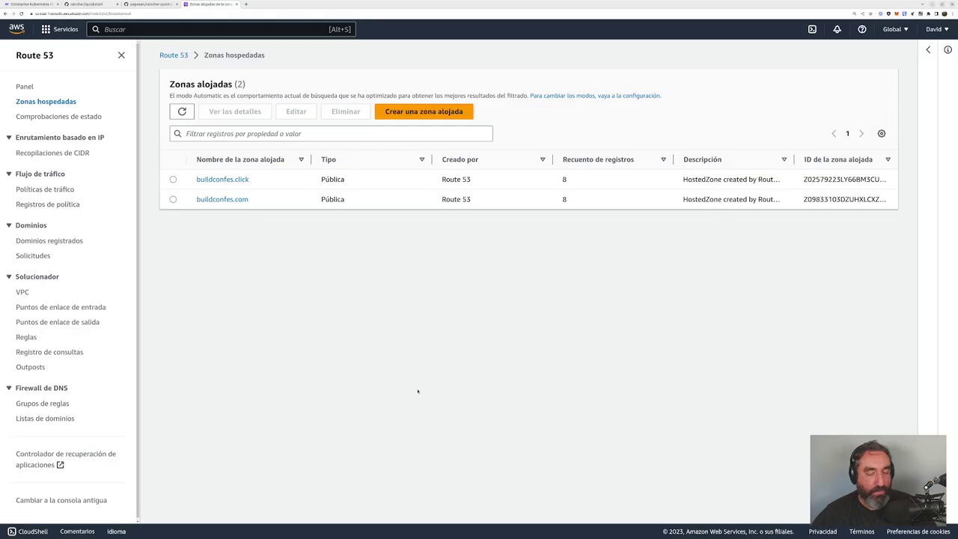
key("ctrl+t")
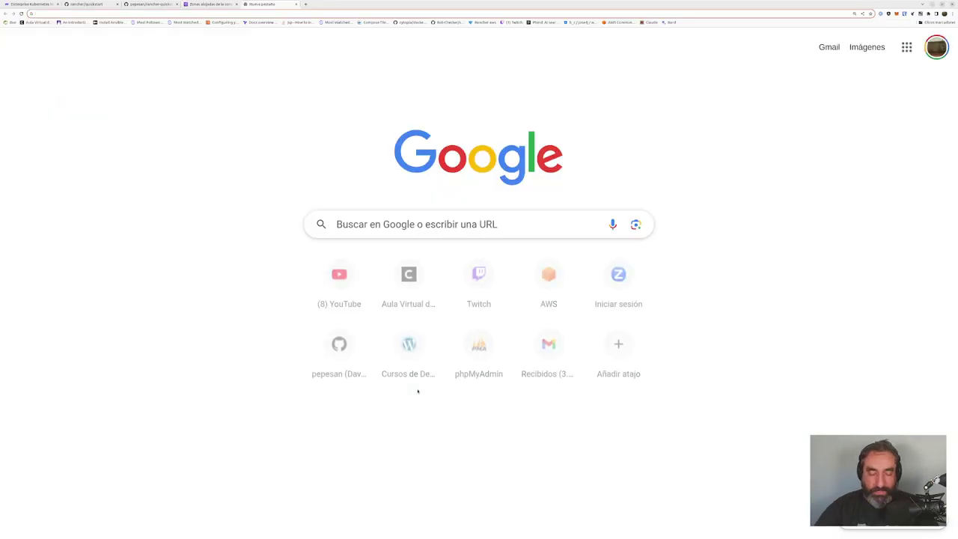
key("ctrl+v")
key("Return")
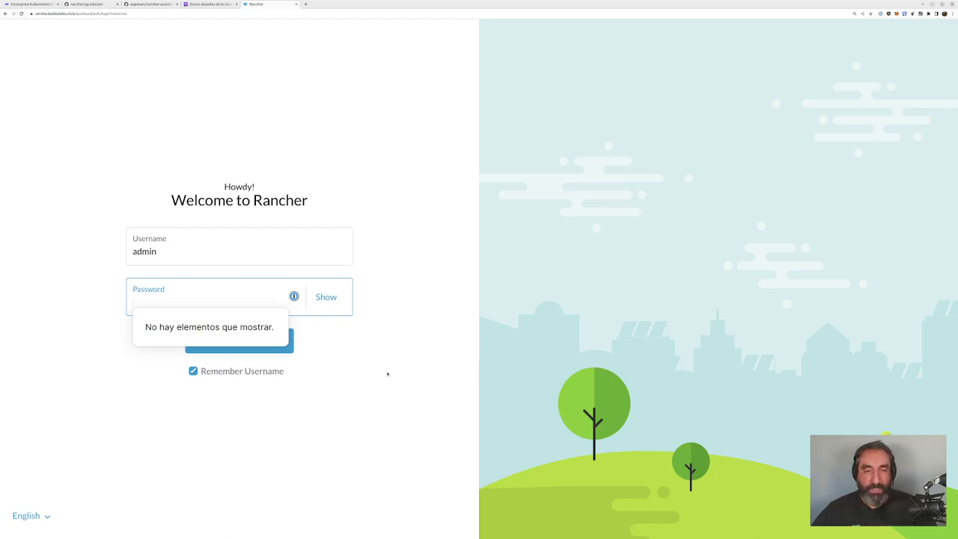
left_click(386, 323)
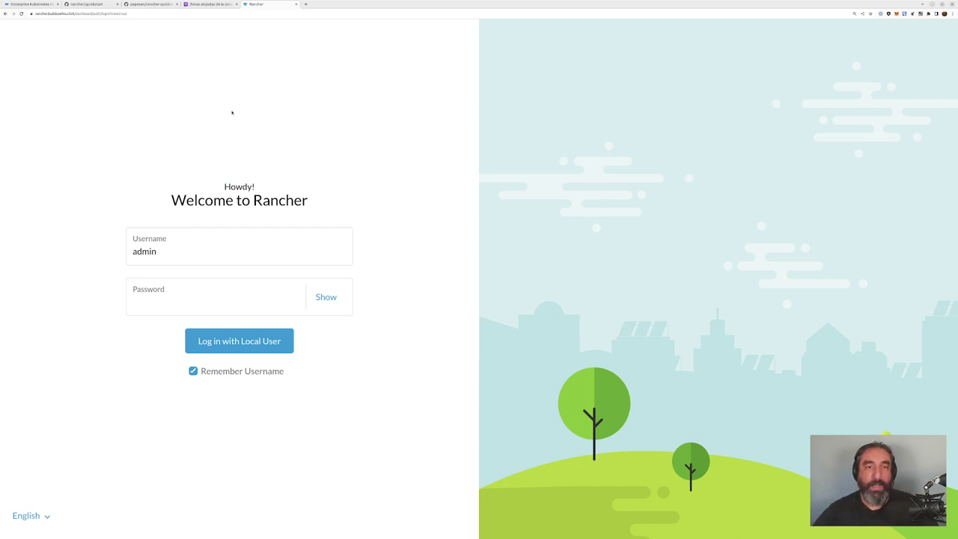
Step: Open the buildconfes.click hosted zone in Route 53 and highlight the names and IP values of its rancher and node A records
left_click(213, 4)
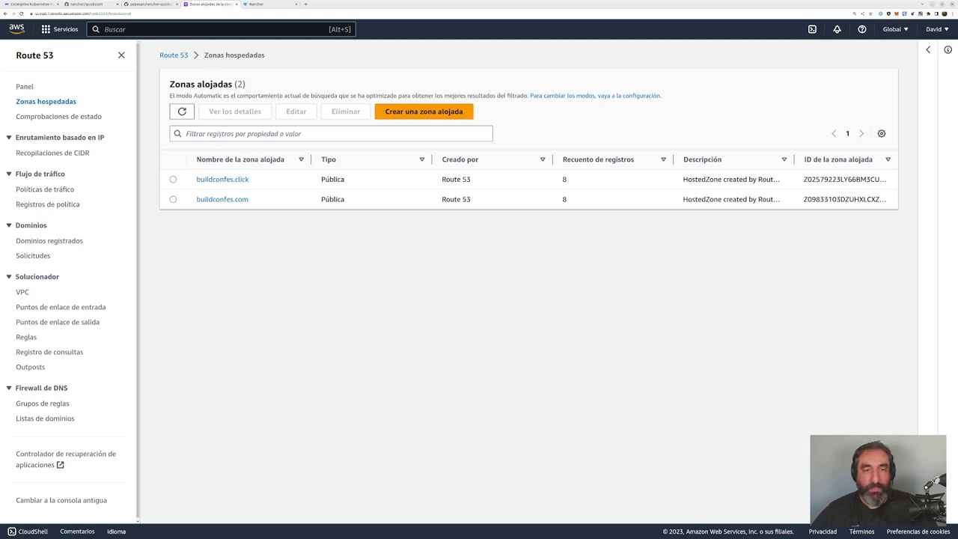
left_click(222, 179)
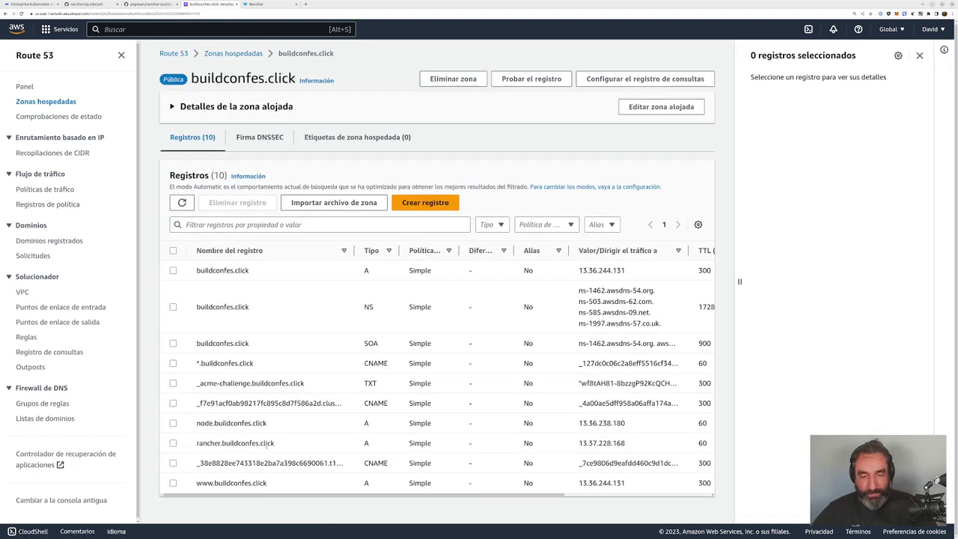
left_click_drag(275, 443, 195, 444)
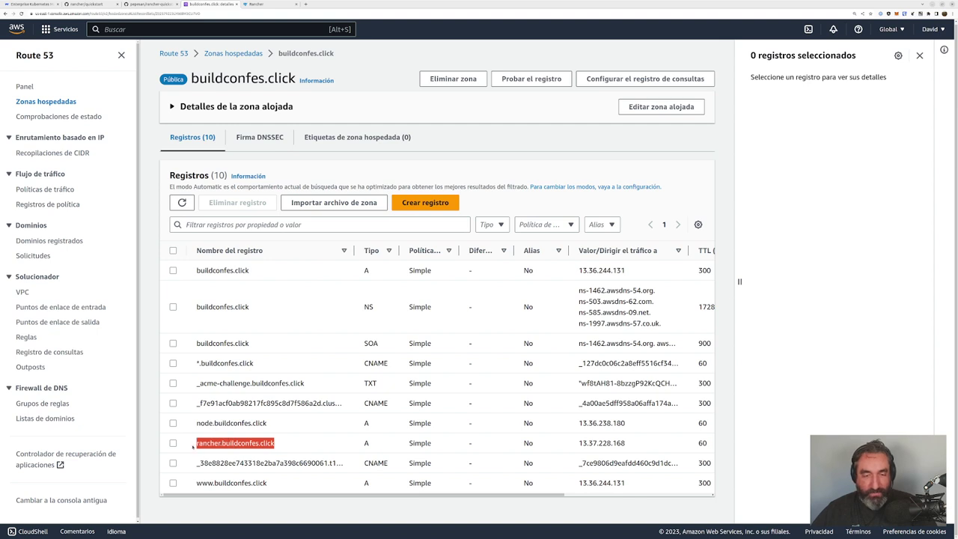
left_click_drag(629, 444, 578, 443)
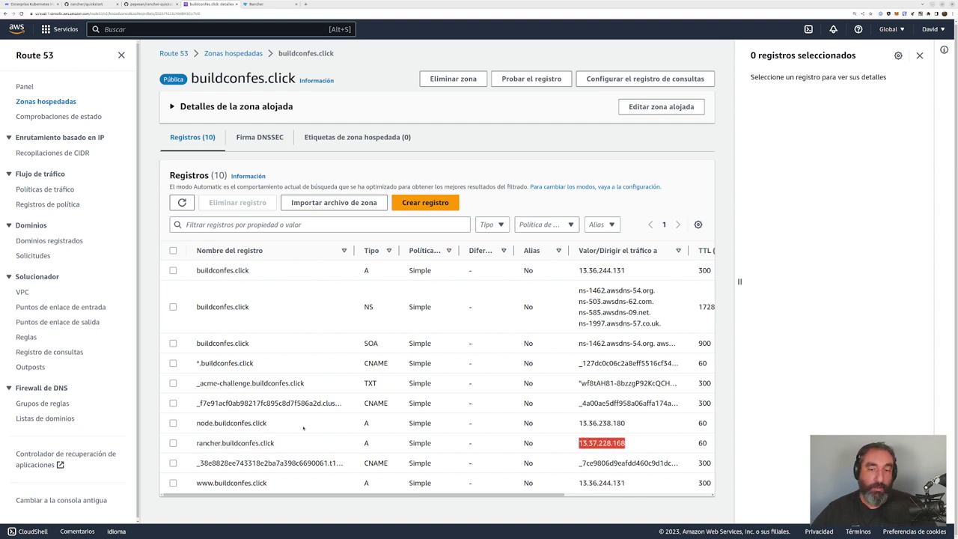
left_click_drag(269, 424, 195, 424)
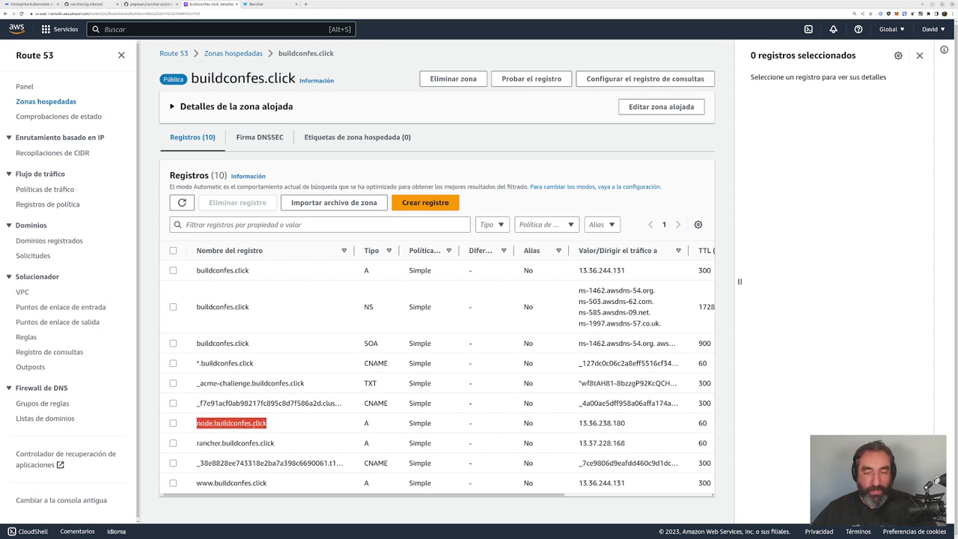
left_click_drag(629, 423, 578, 424)
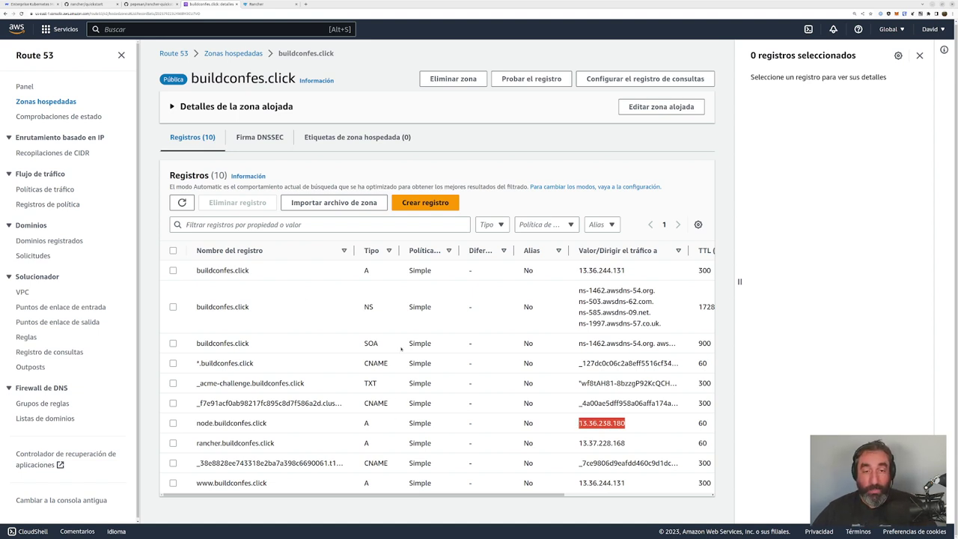
Step: Find the EC2 service in the AWS console, list the running instances and highlight the rancher-quickstart-quickstart-node name
left_click(224, 28)
type("ec2")
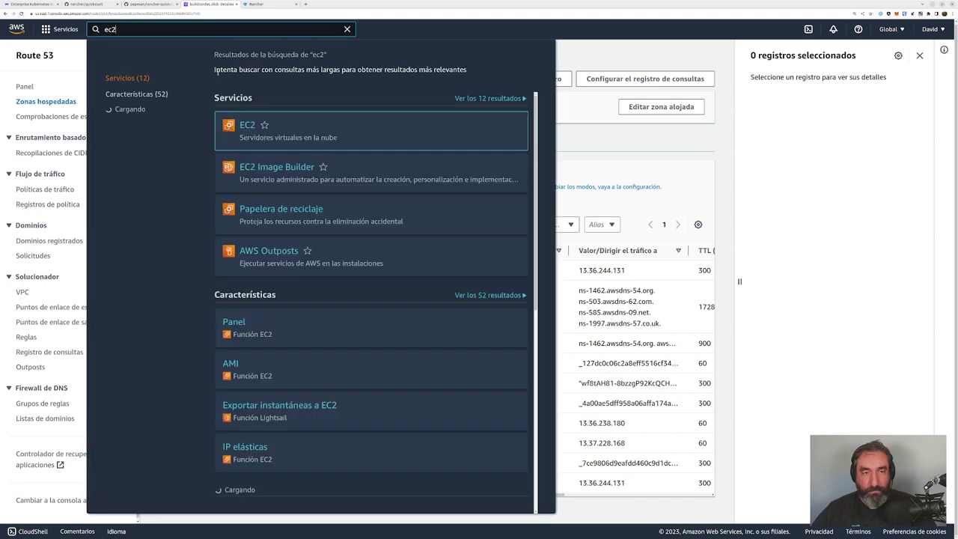
left_click(248, 125)
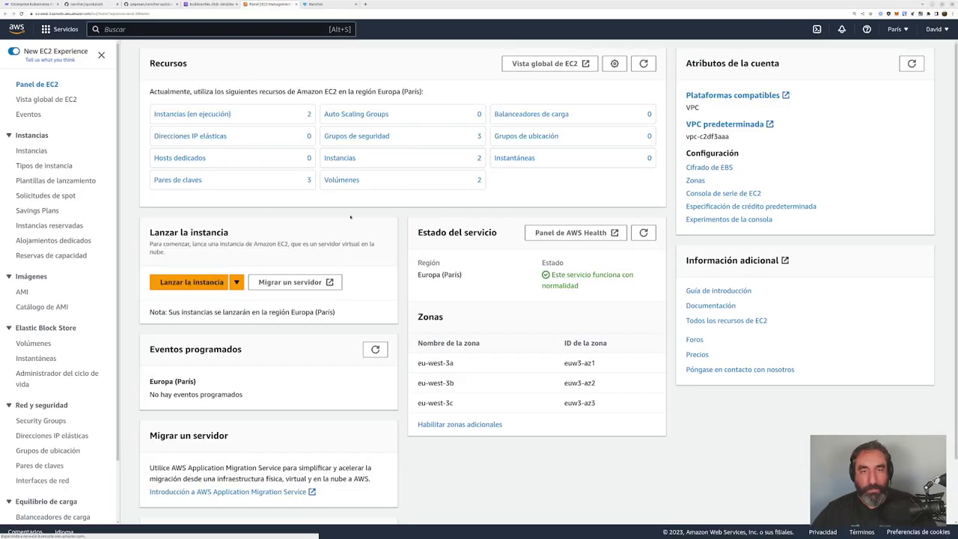
left_click(201, 115)
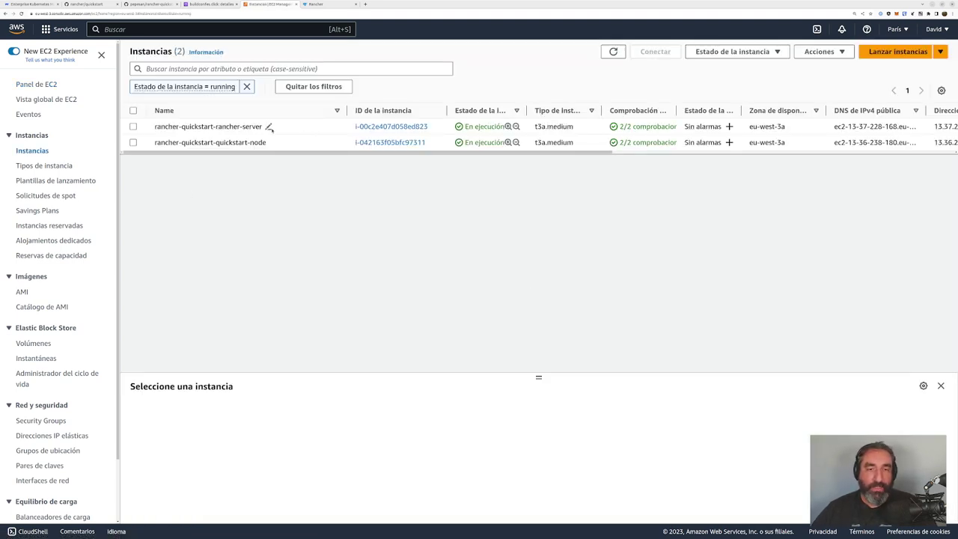
mouse_move(263, 126)
left_mouse_down()
mouse_move(153, 126)
mouse_move(159, 142)
mouse_move(266, 142)
left_mouse_up()
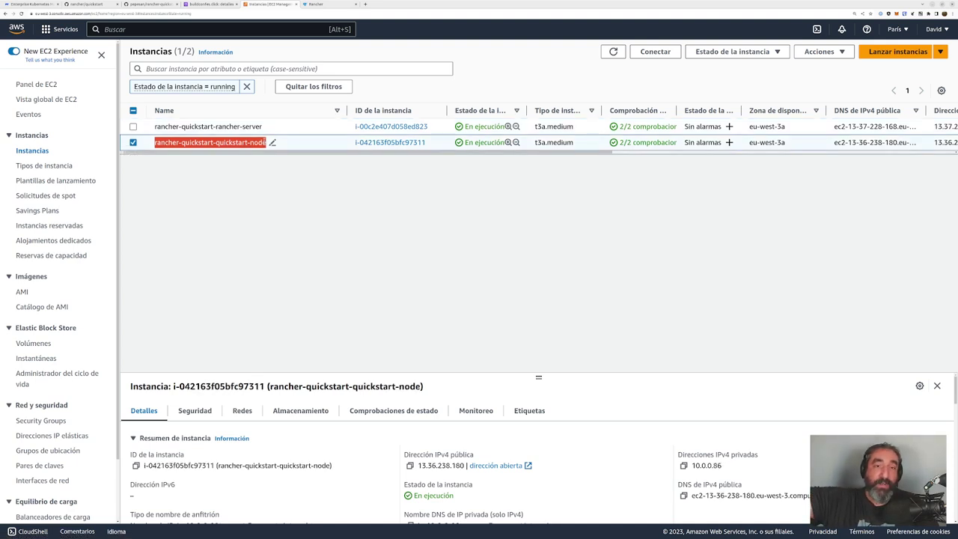
left_click(296, 192)
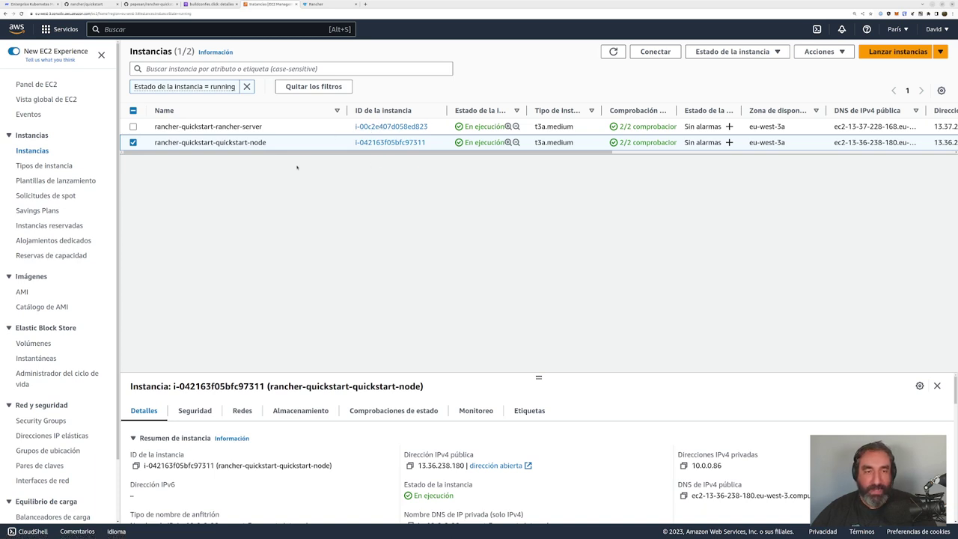
Step: Find the VPC service, open it in a new tab and view the details and resource map of rancher-quickstart-rancher-vpc
left_click(179, 33)
type("vpc")
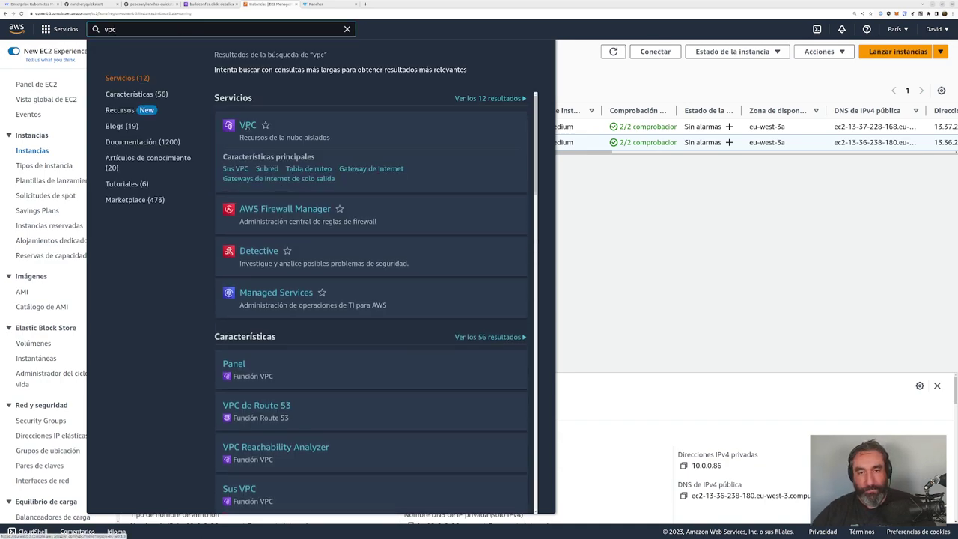
middle_click(248, 125)
left_click(326, 4)
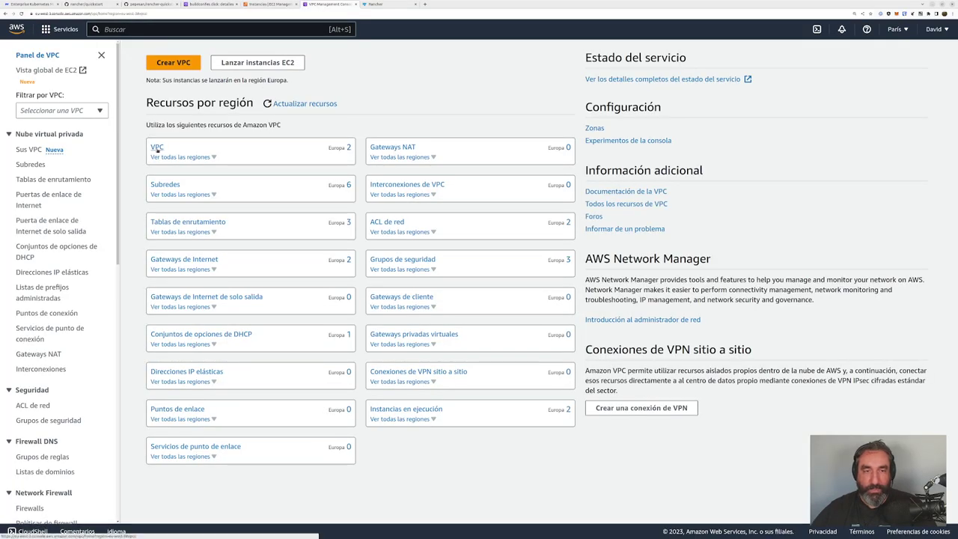
left_click(162, 148)
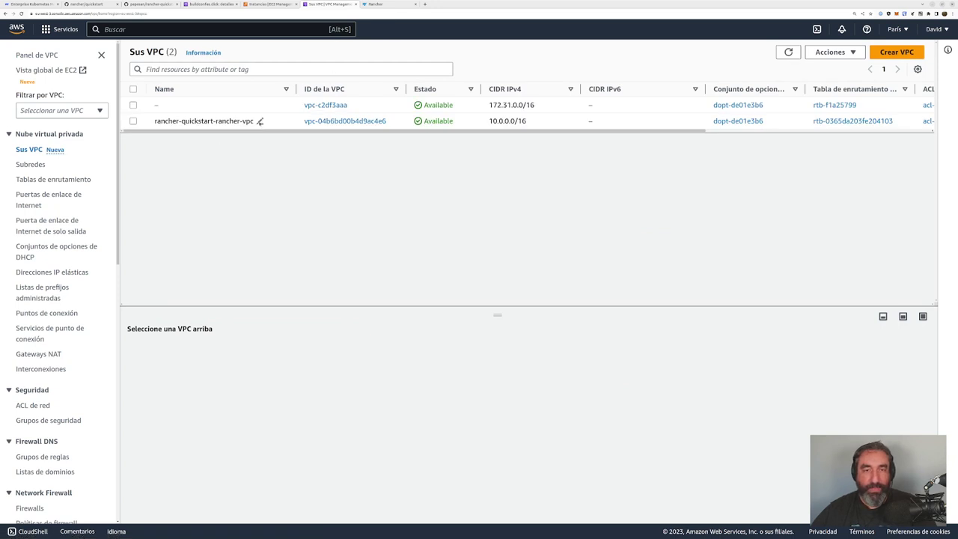
left_click_drag(255, 121, 155, 120)
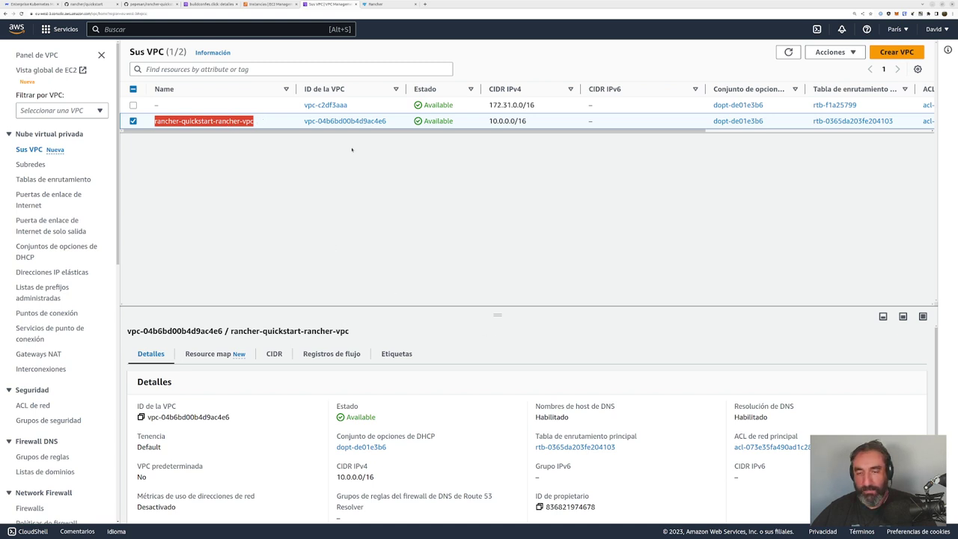
left_click(349, 121)
scroll(422, 377, "down", 1)
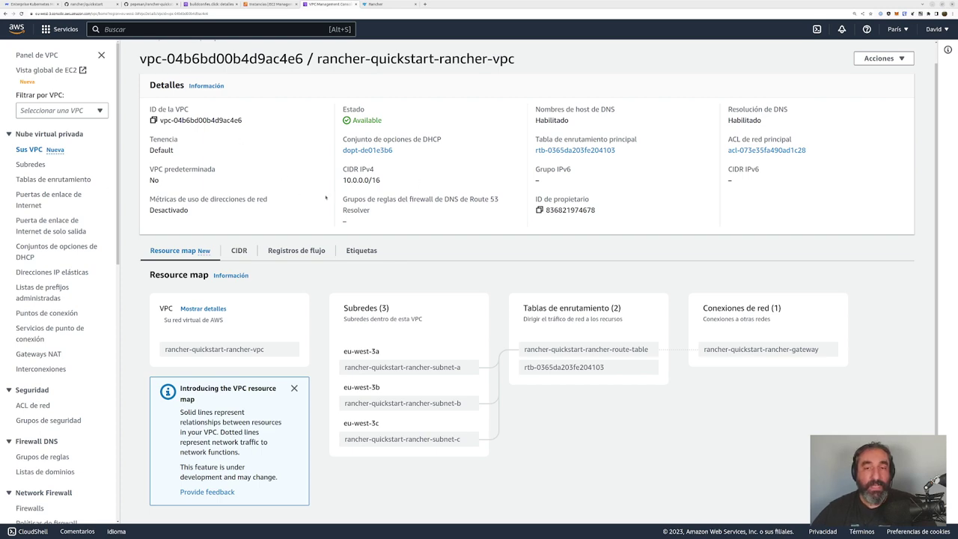
Step: Revisit the EC2 instances and the buildconfes.click records, and return to the Rancher login page with a larger page zoom
left_click(262, 6)
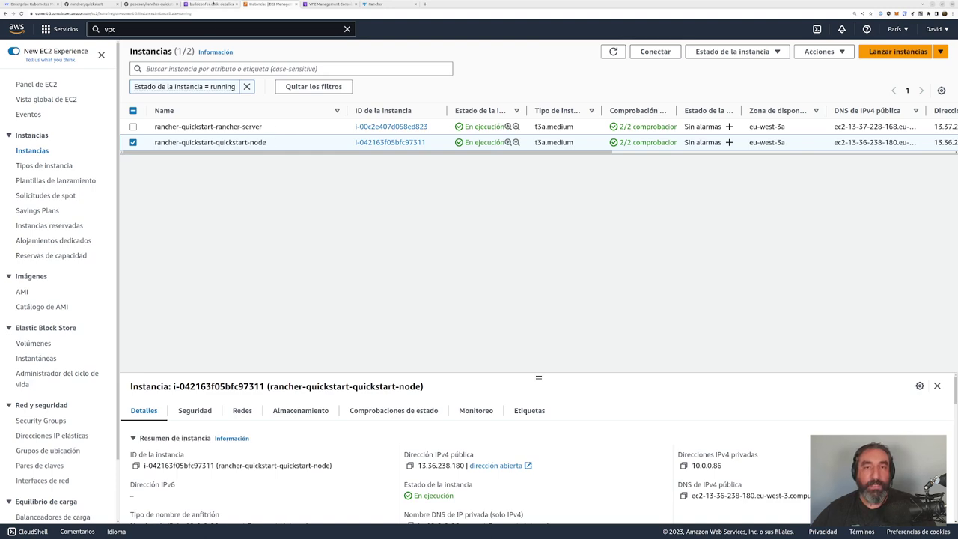
left_click(209, 4)
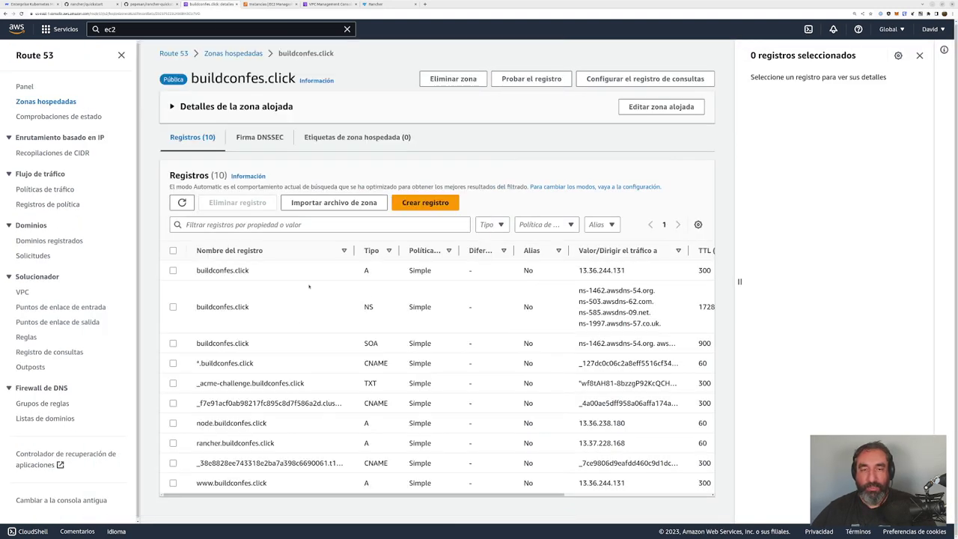
left_click(375, 5)
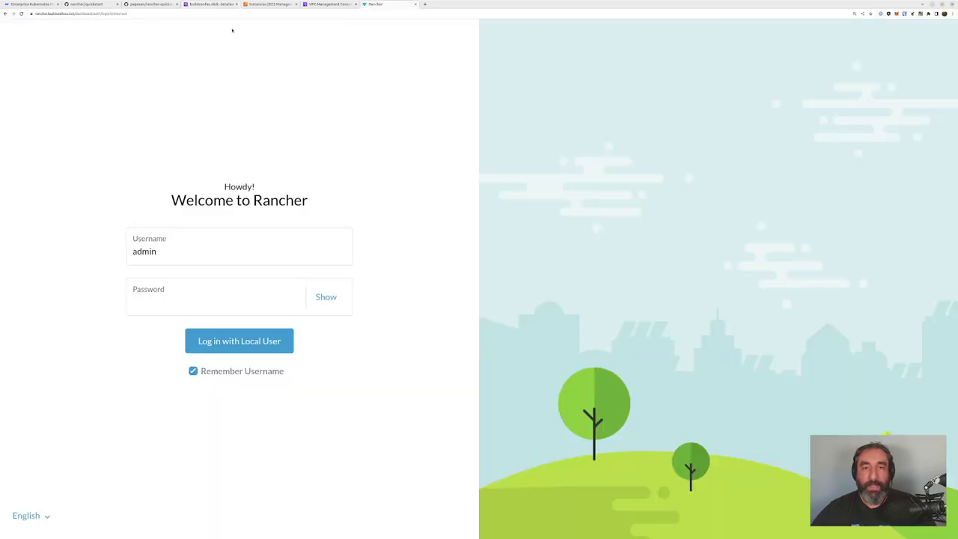
key("ctrl+plus")
key("ctrl+plus")
key("ctrl+plus")
key("ctrl+plus")
key("ctrl+minus")
key("ctrl+minus")
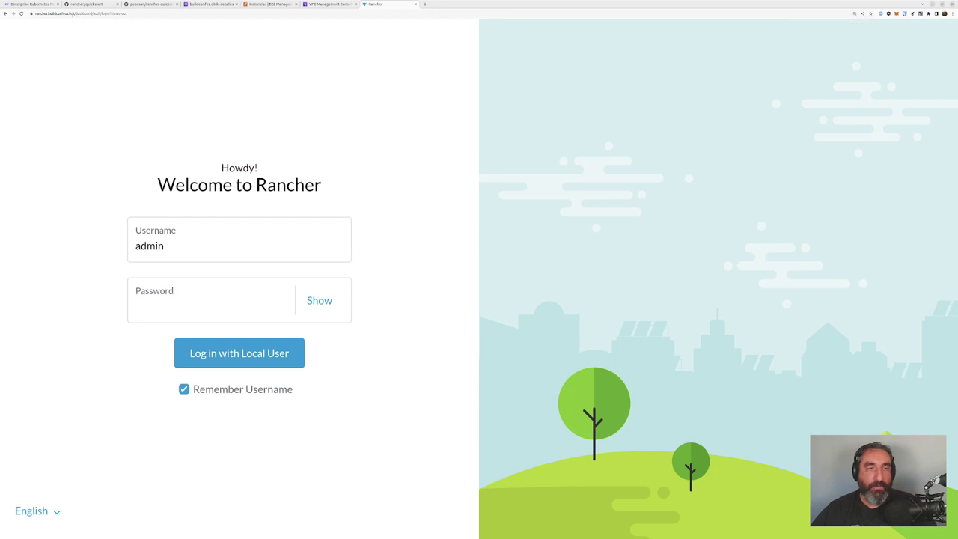
Step: Highlight the rancher.buildconfes.click address, inspect the site's security certificate and close the certificate viewer
left_click_drag(74, 13, 36, 13)
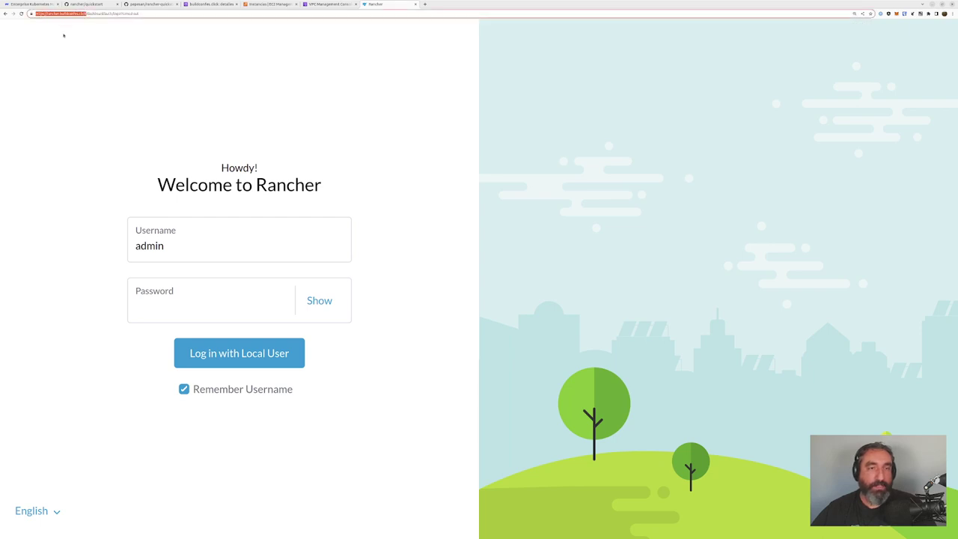
left_click(31, 14)
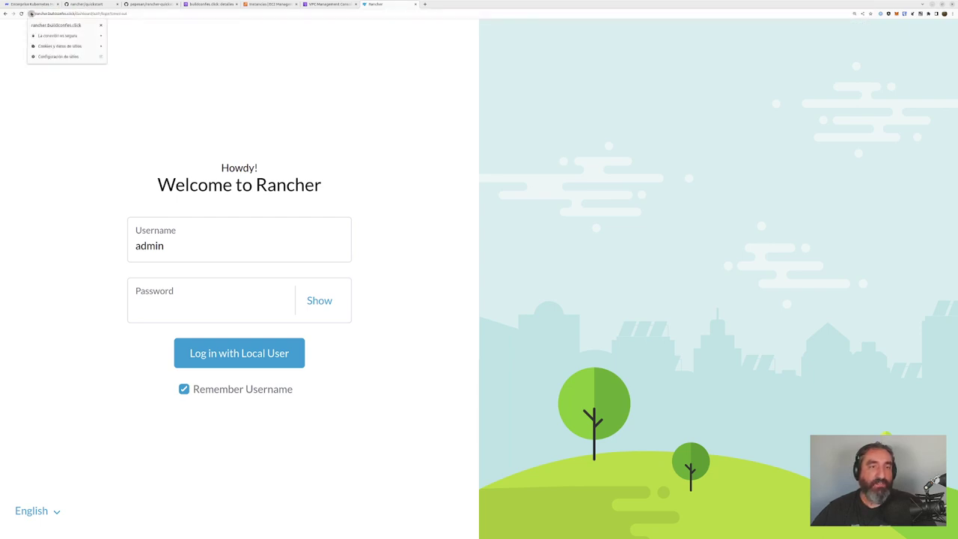
left_click(62, 40)
left_click(63, 77)
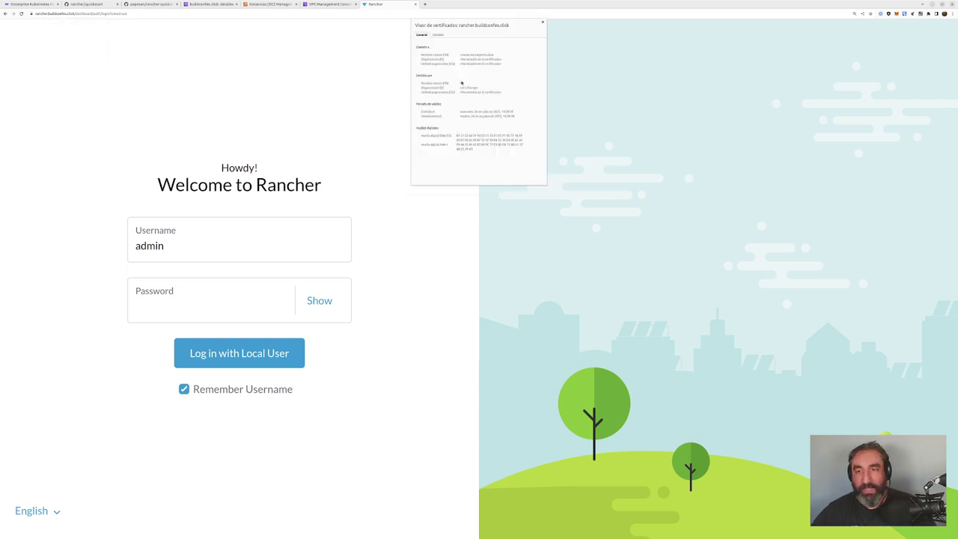
left_click(542, 21)
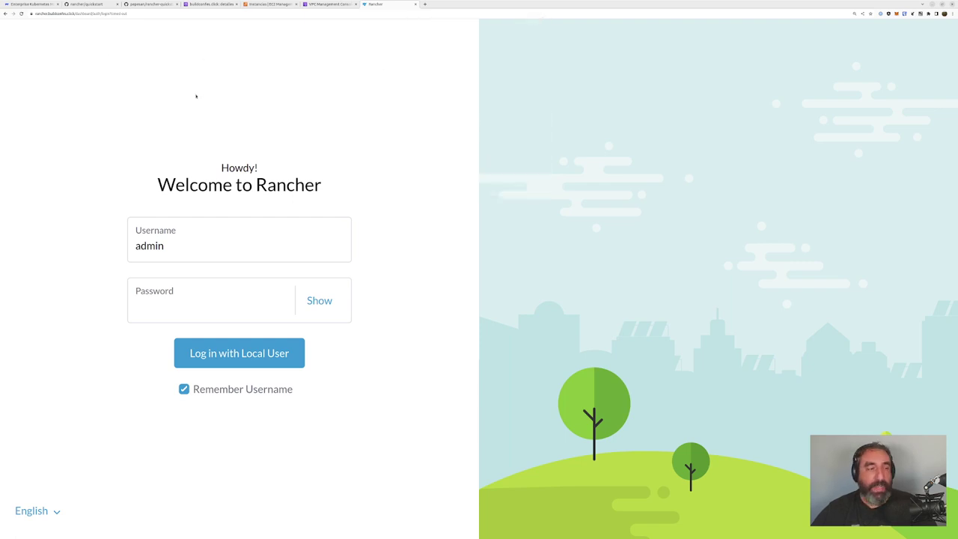
Step: Log in to Rancher as the local user admin by entering the account password
key("Tab")
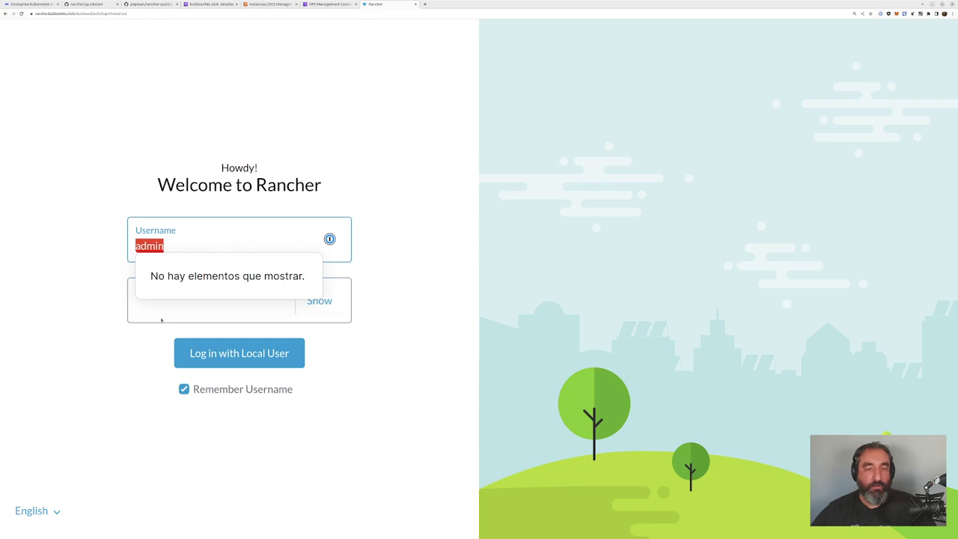
left_click(171, 308)
left_click(170, 308)
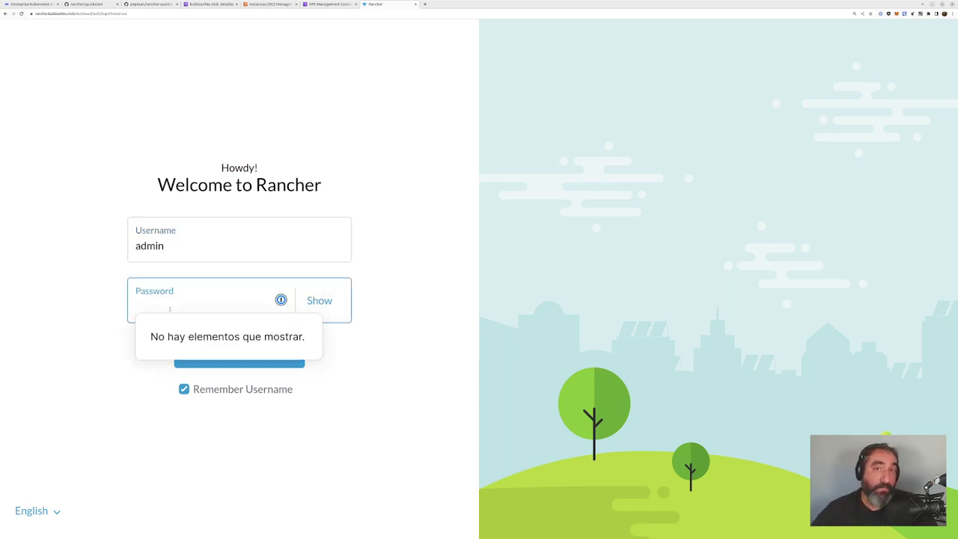
type("*********")
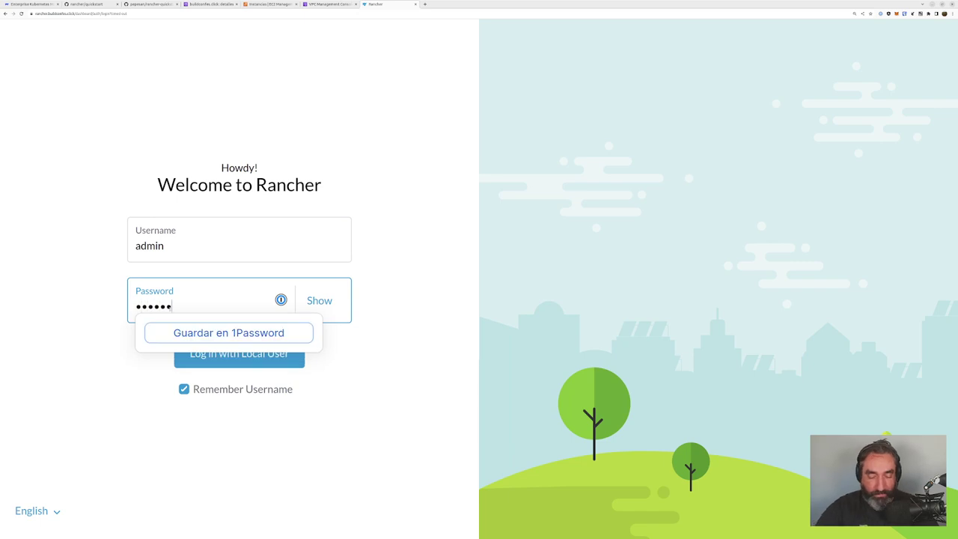
type("****")
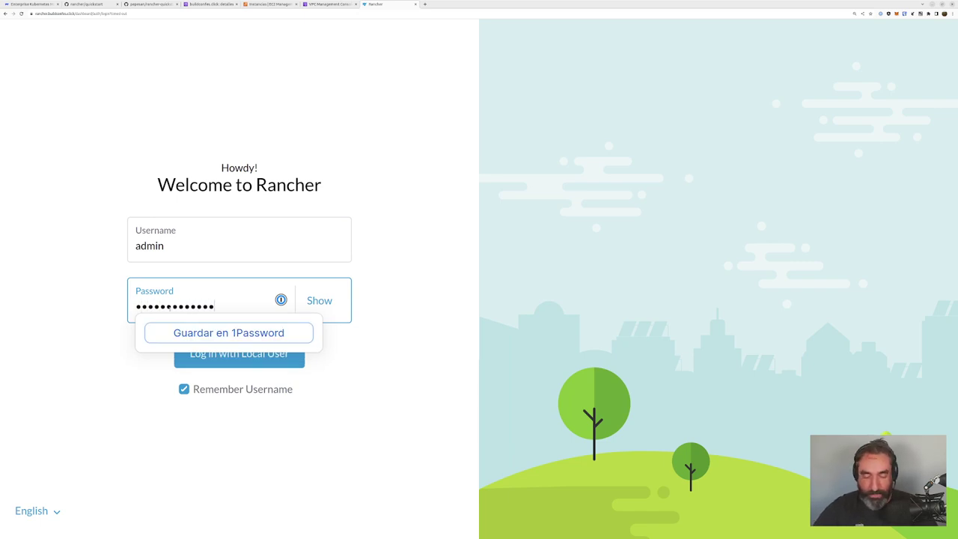
key("Return")
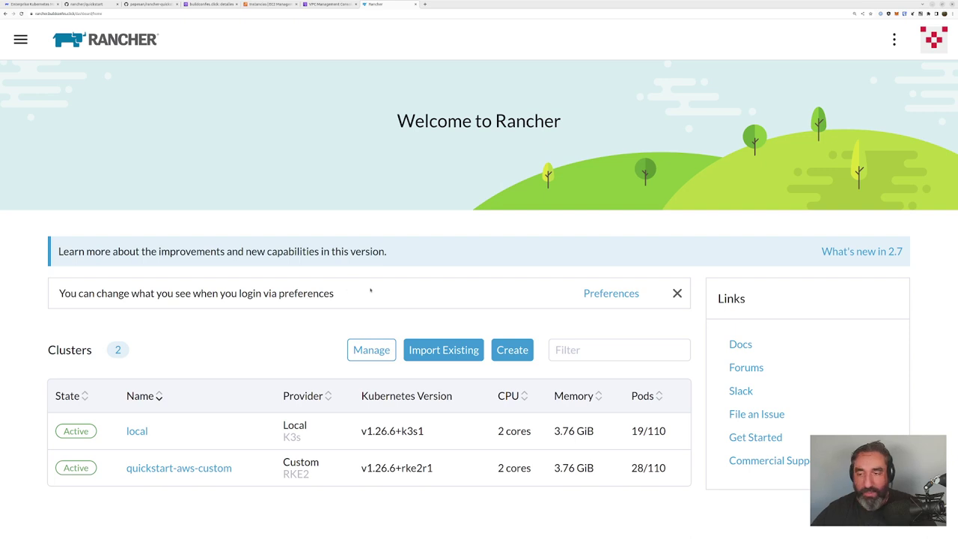
Step: Highlight the login preferences notice and the names, custom provider and K3s version of the local and quickstart-aws-custom clusters on the home page
left_click_drag(373, 292, 57, 293)
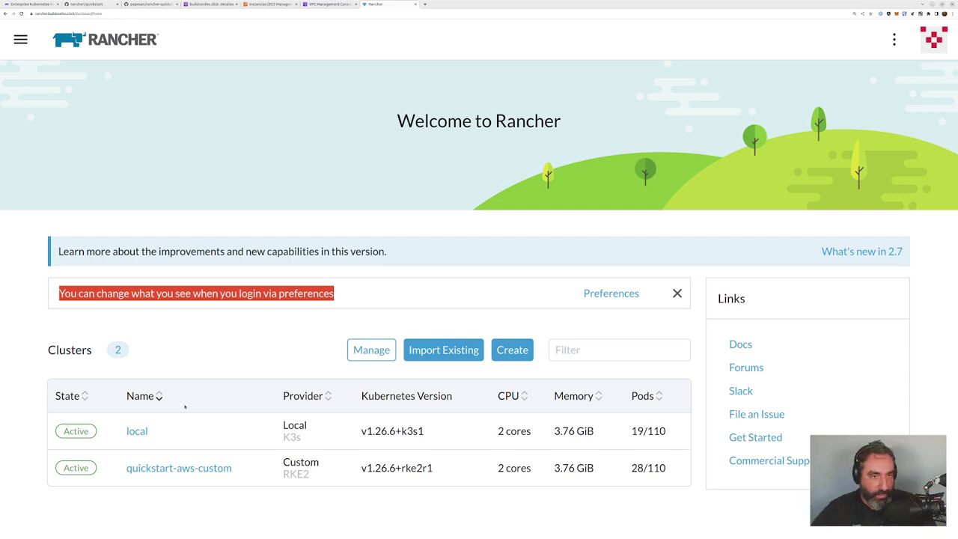
left_click_drag(159, 431, 128, 432)
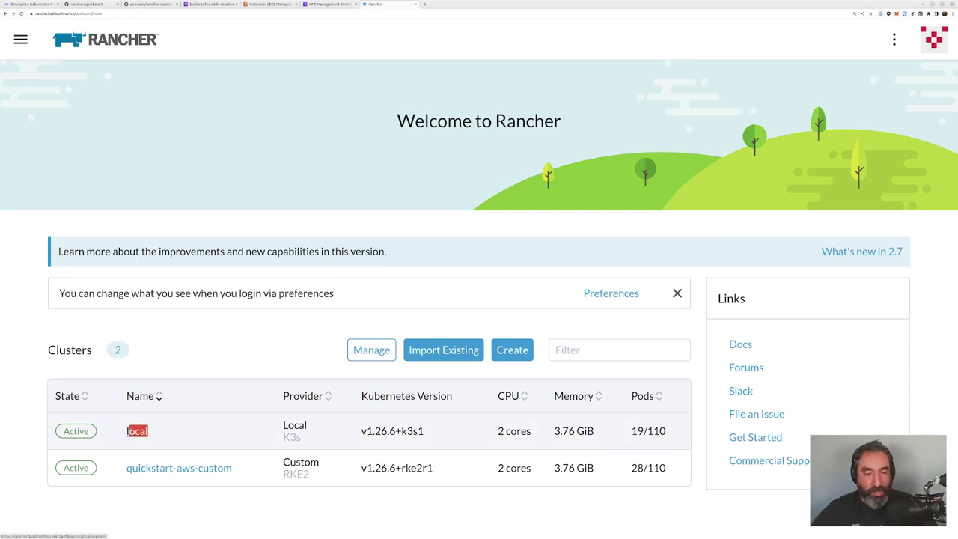
left_click(239, 471)
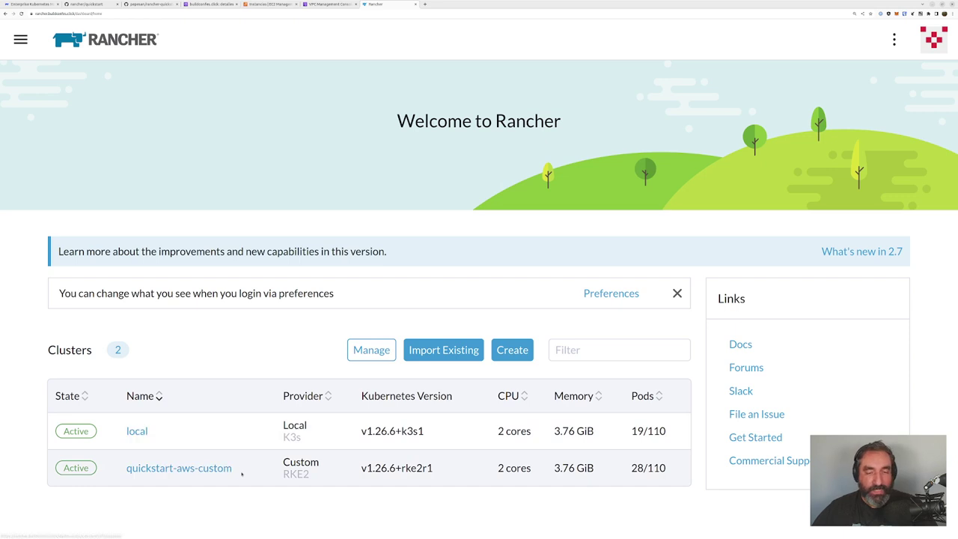
left_click_drag(128, 476, 233, 468)
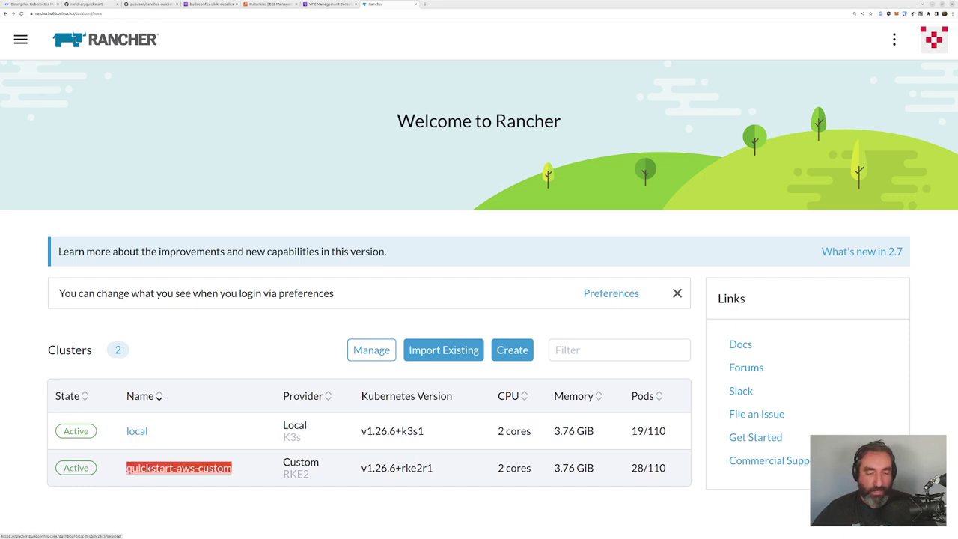
left_click(254, 470)
left_click_drag(283, 460, 310, 475)
left_click(306, 473)
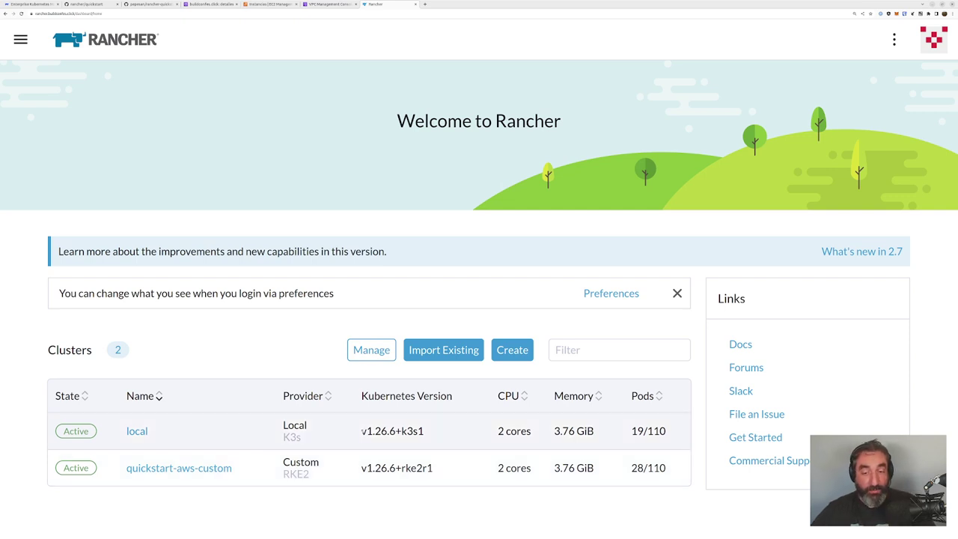
left_click_drag(362, 431, 426, 432)
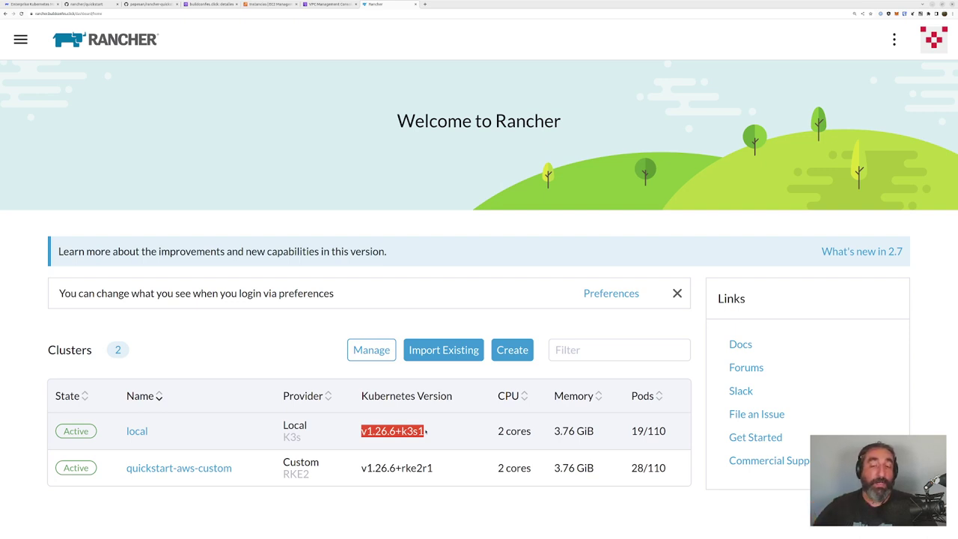
left_click(423, 432)
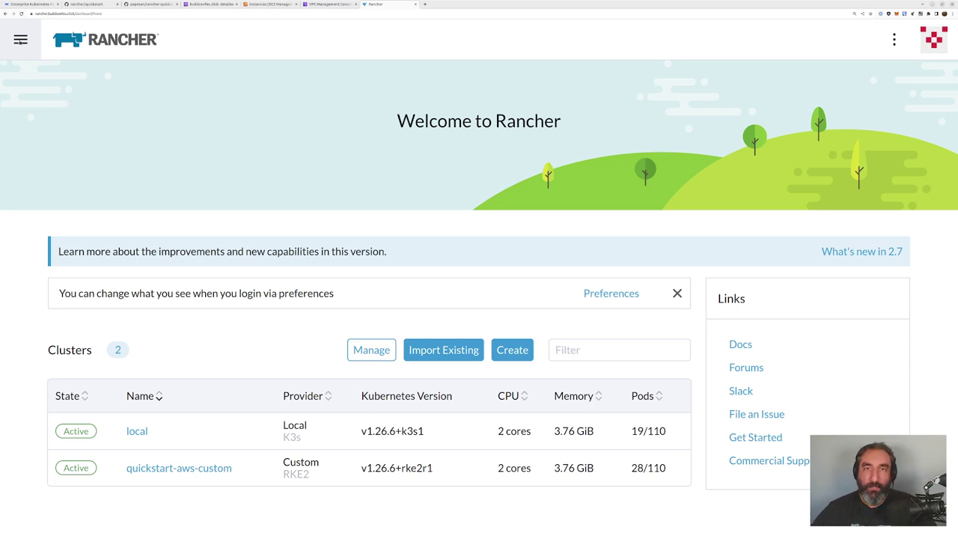
Step: Go to Cluster Management, view its cloud credentials and show the providers offered for a new credential
left_click(18, 35)
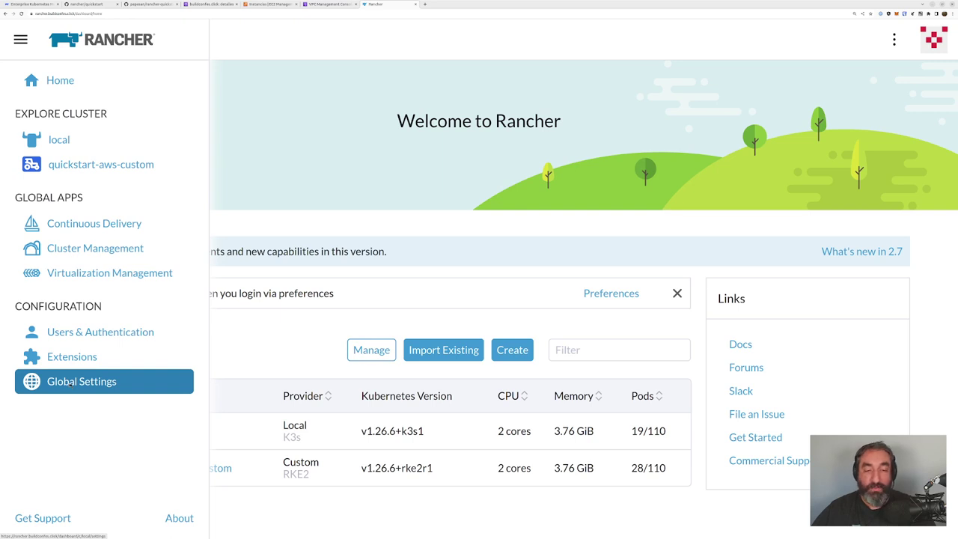
left_click(81, 250)
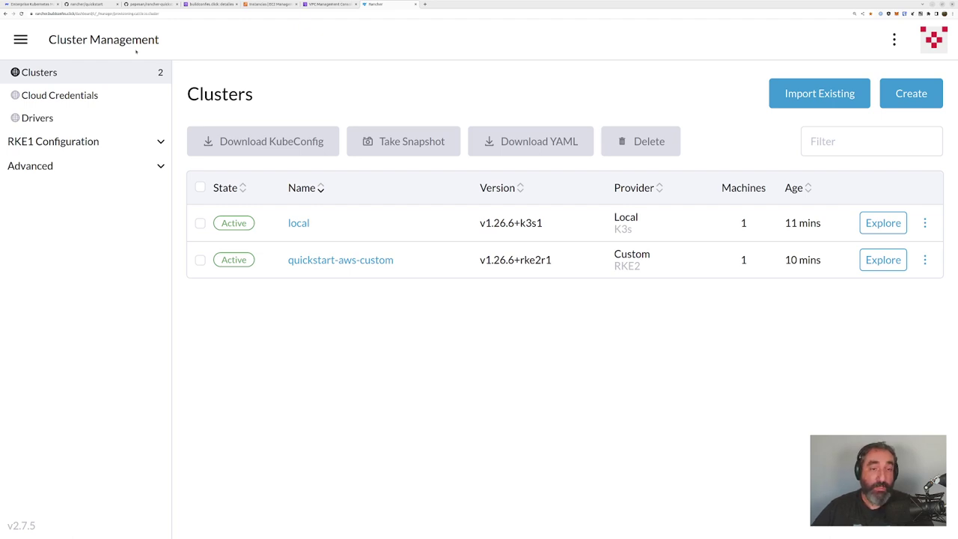
left_click(51, 96)
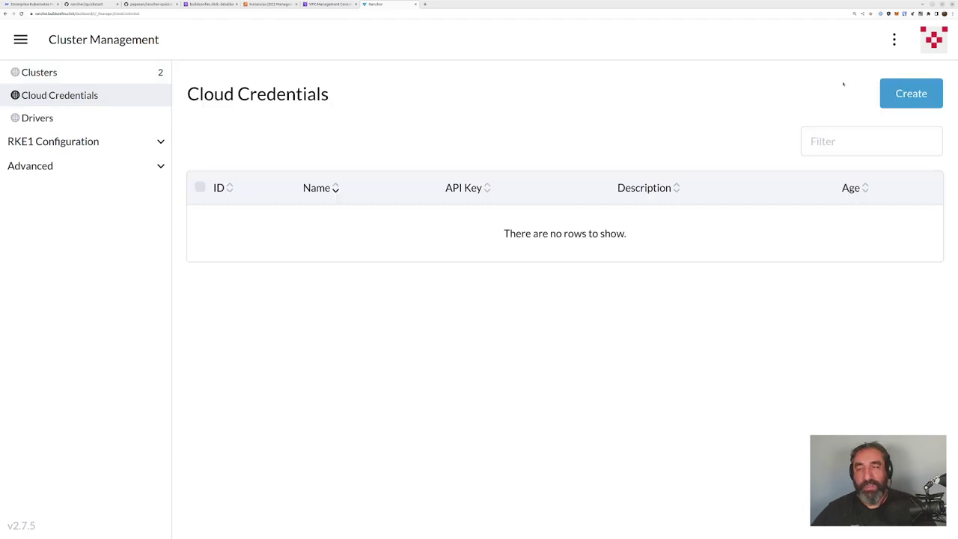
left_click(909, 94)
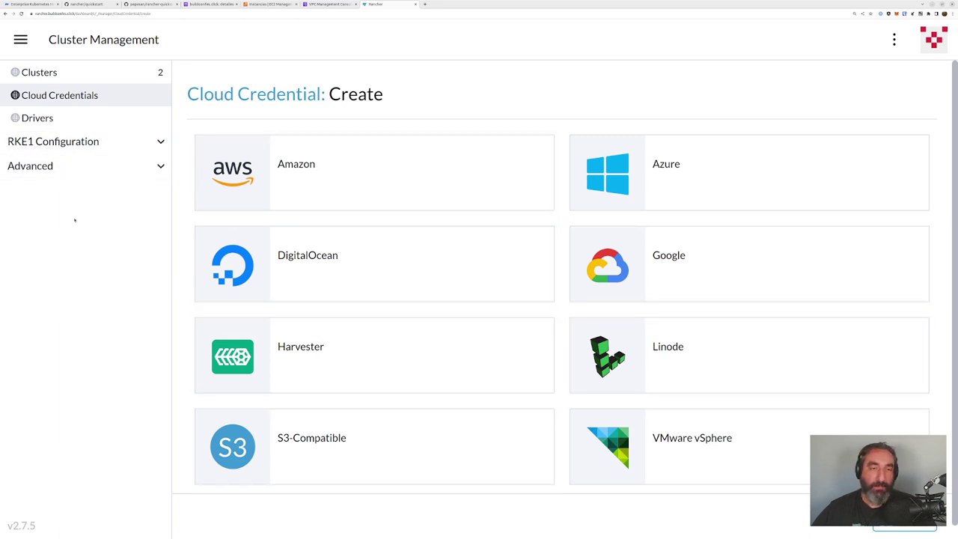
Step: Review the cluster drivers, highlight Alibaba ACK, Baidu CCE and Huawei CCE, and check the node drivers before returning to the cluster drivers
left_click(24, 118)
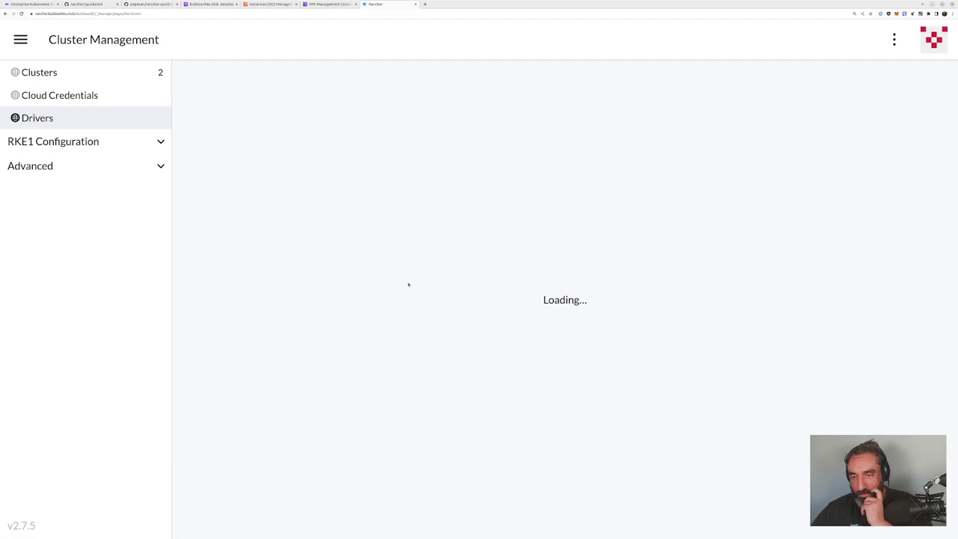
scroll(484, 255, "down", 3)
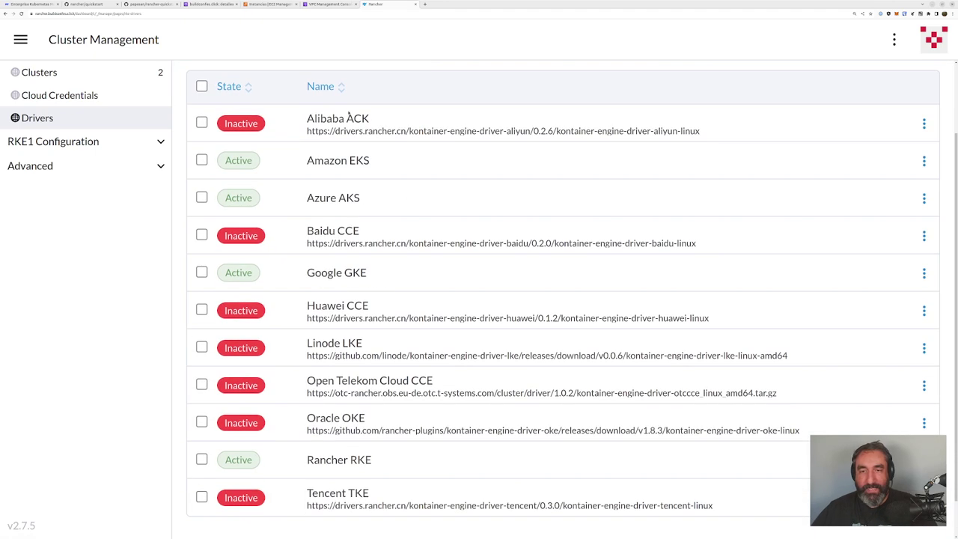
left_click_drag(391, 117, 304, 118)
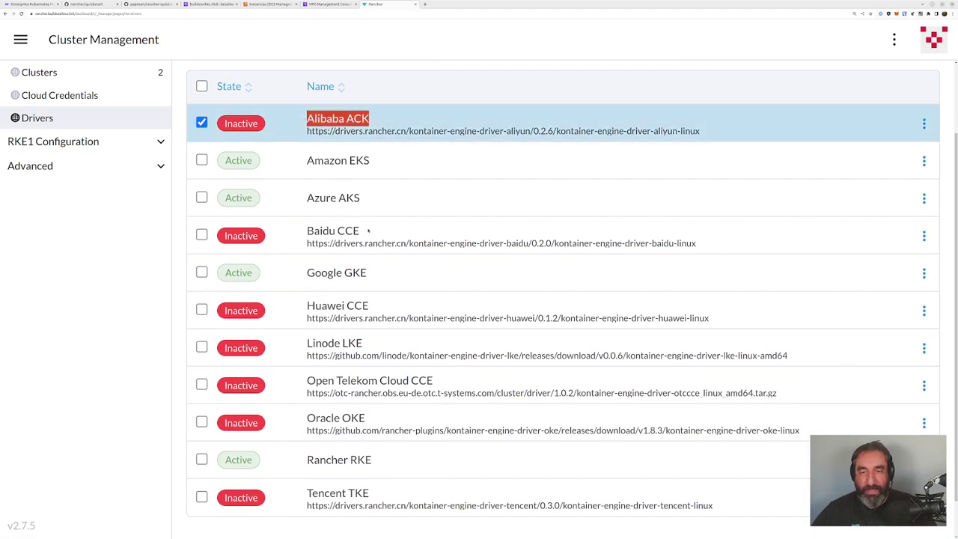
left_click_drag(368, 231, 298, 230)
left_click_drag(383, 301, 303, 305)
scroll(378, 348, "down", 1)
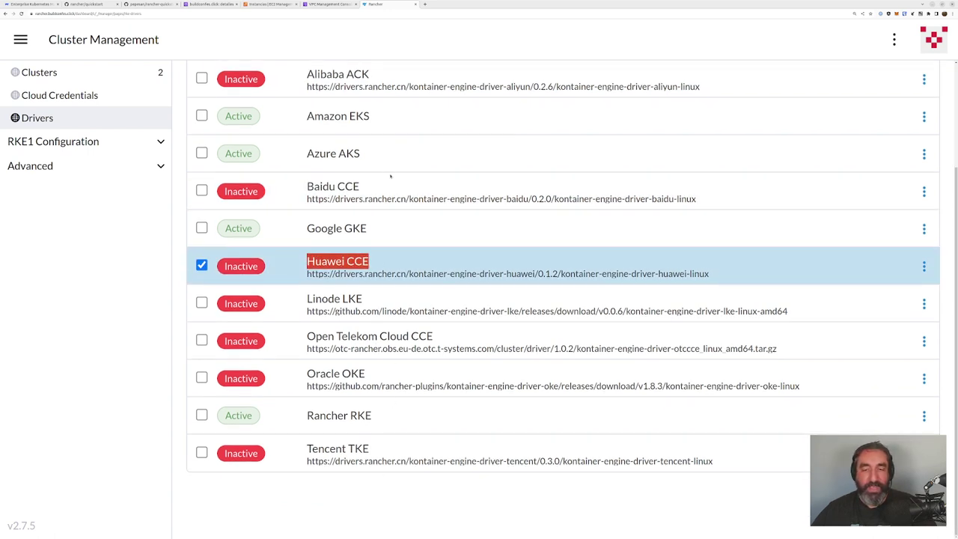
scroll(318, 178, "up", 3)
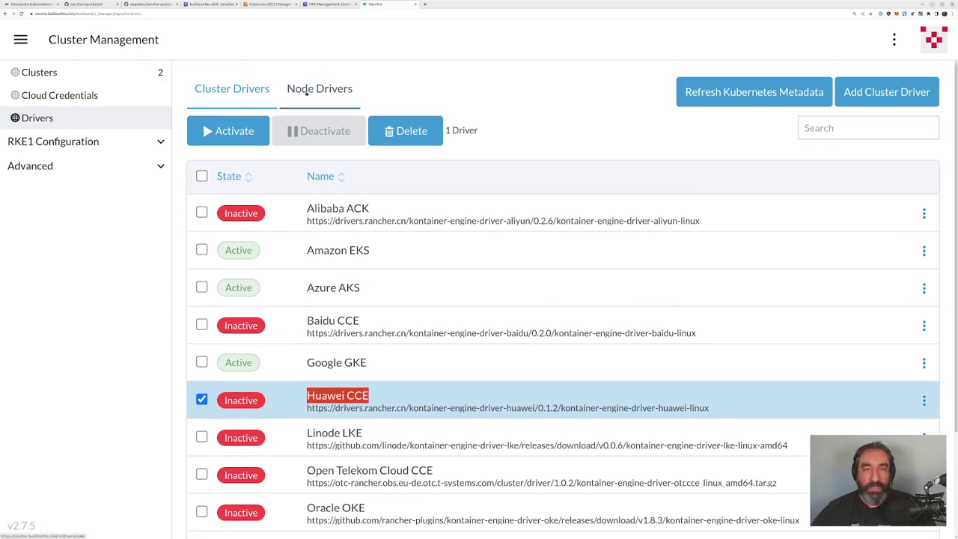
left_click(303, 91)
left_click(247, 89)
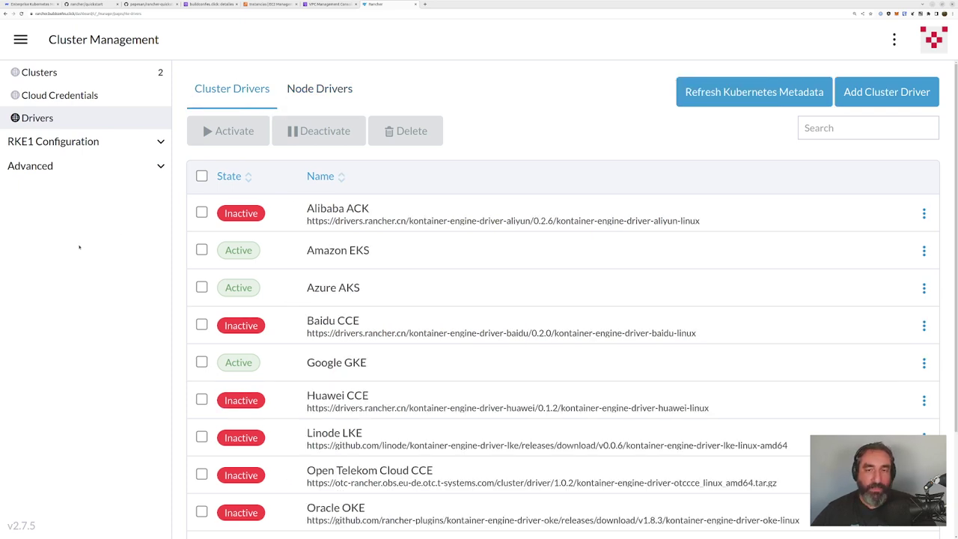
Step: Revisit the cloud credentials and the clusters list, and inspect the local cluster's machine pools, provisioning log and conditions
left_click(59, 95)
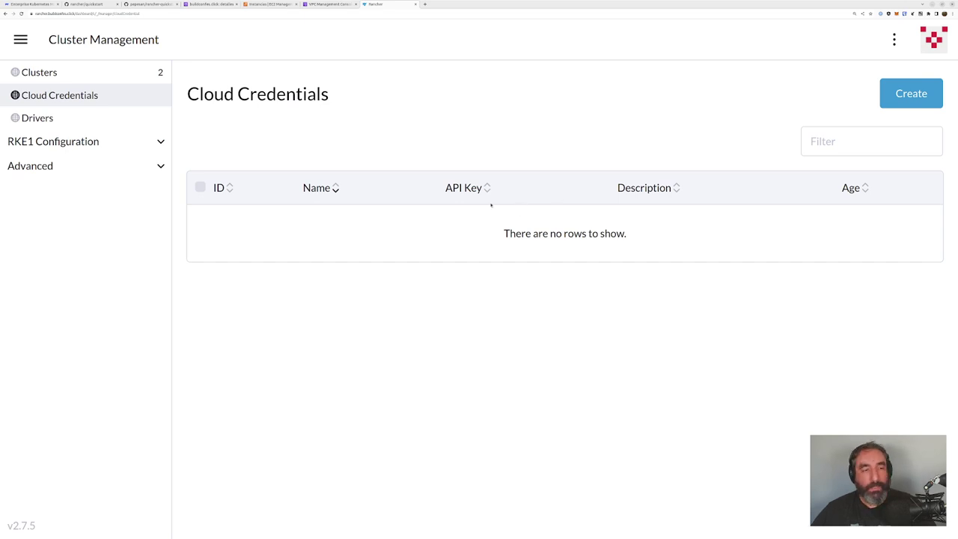
left_click(75, 75)
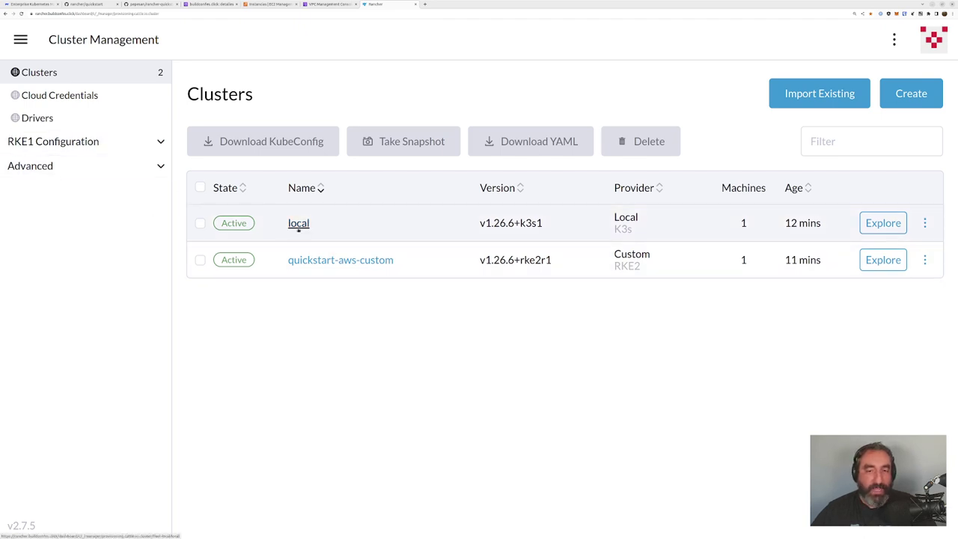
left_click(299, 223)
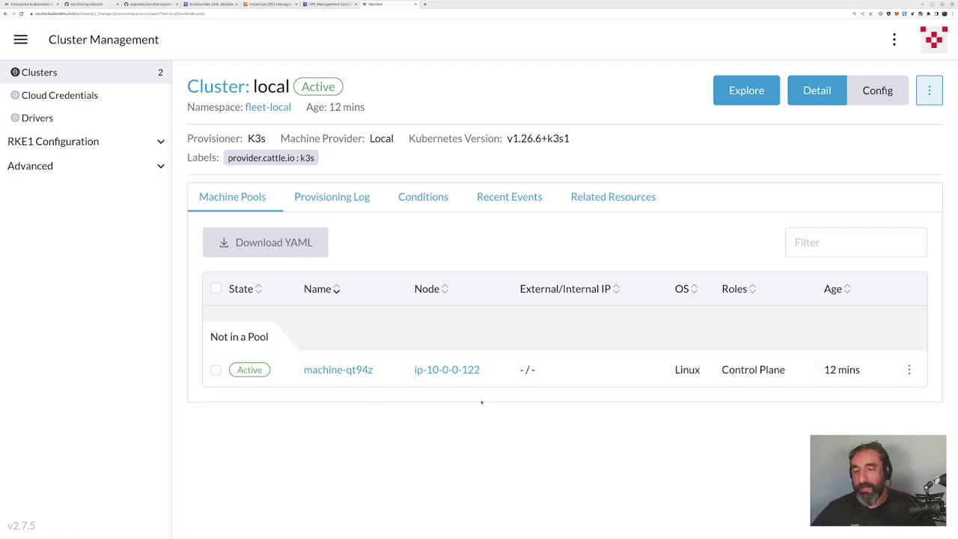
left_click(332, 199)
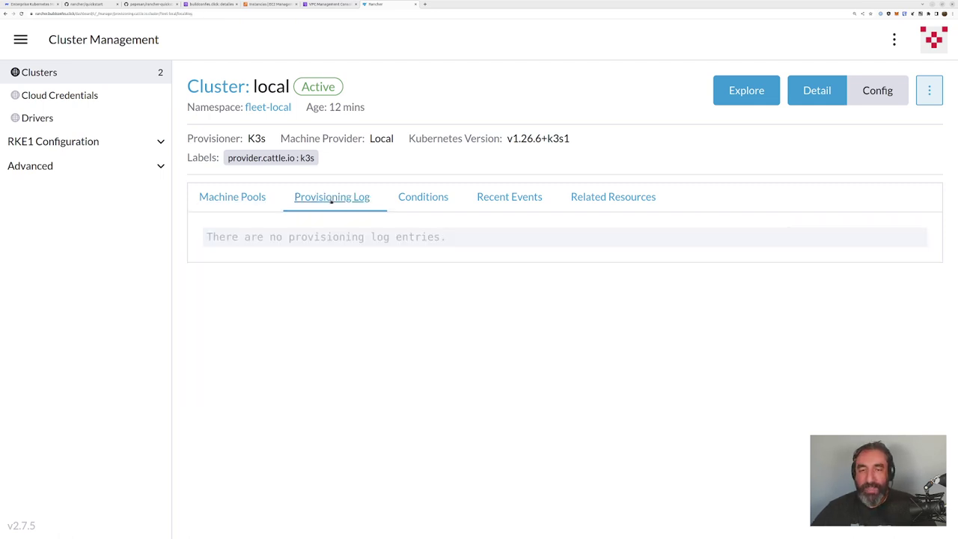
left_click(423, 198)
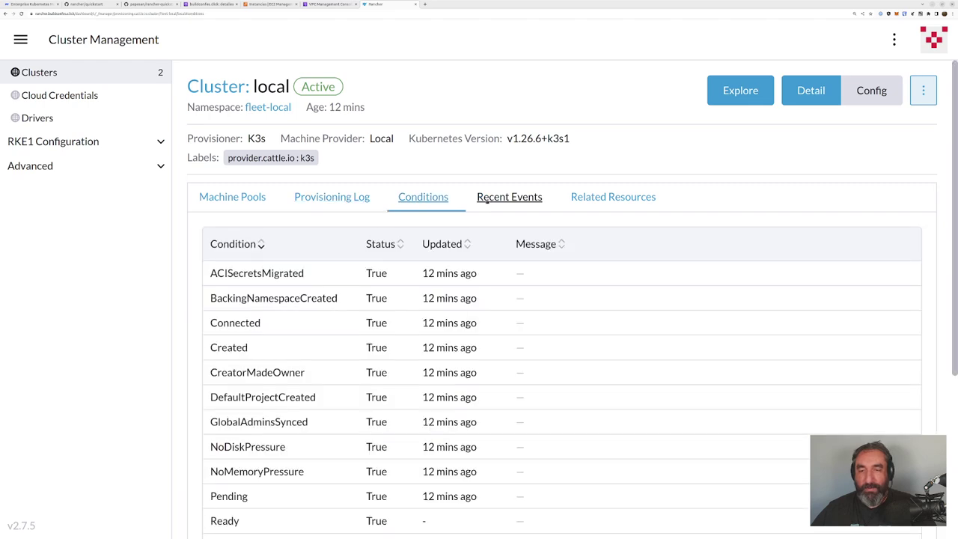
Step: Review the local cluster's recent events and related resources
left_click(534, 201)
left_click(589, 203)
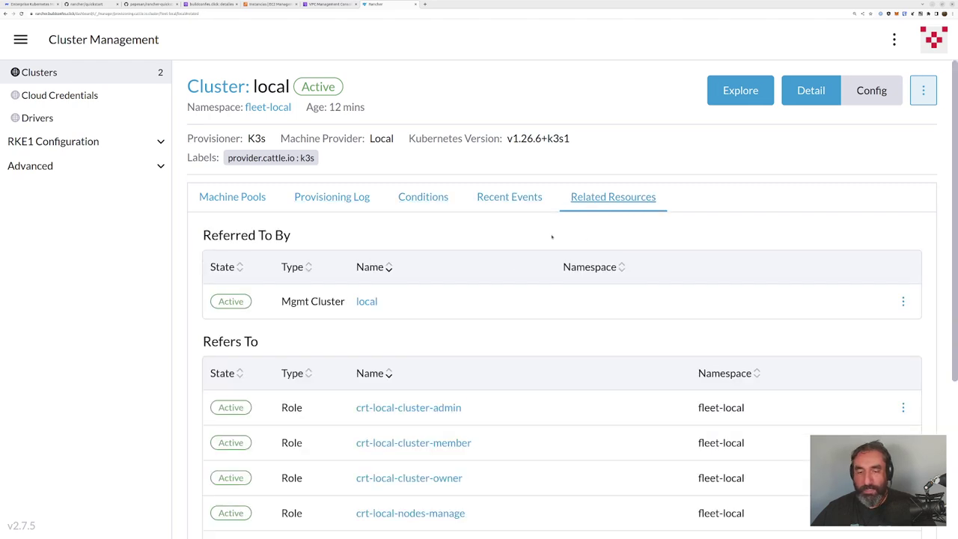
scroll(552, 237, "down", 3)
scroll(552, 237, "up", 4)
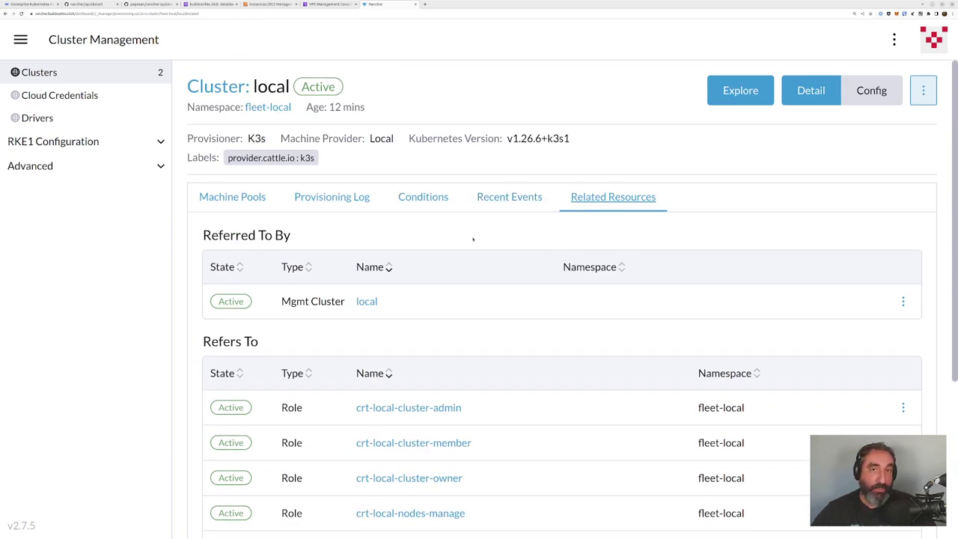
Step: Explore the local cluster and review its dashboard capacity figures and events at a smaller page zoom
left_click(741, 90)
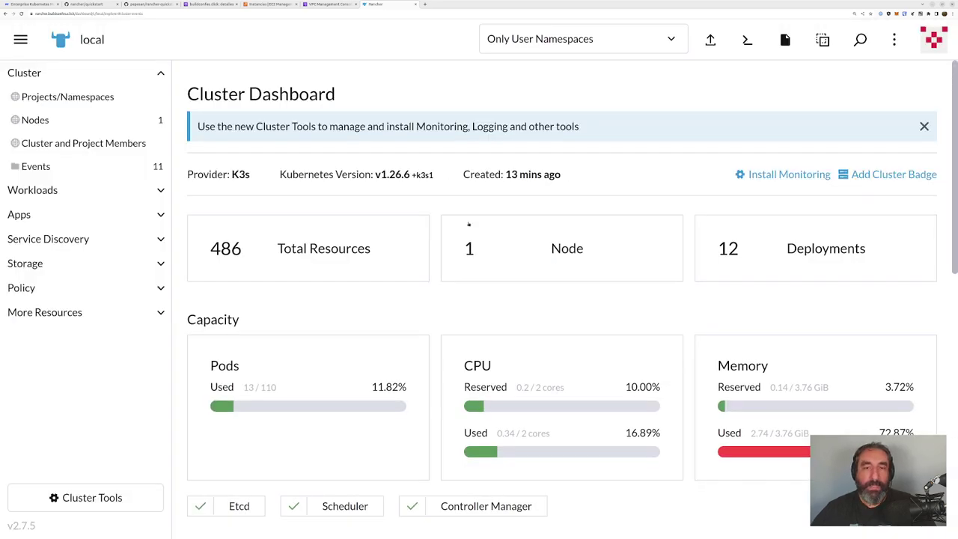
key("ctrl+minus")
key("ctrl+minus")
key("ctrl+minus")
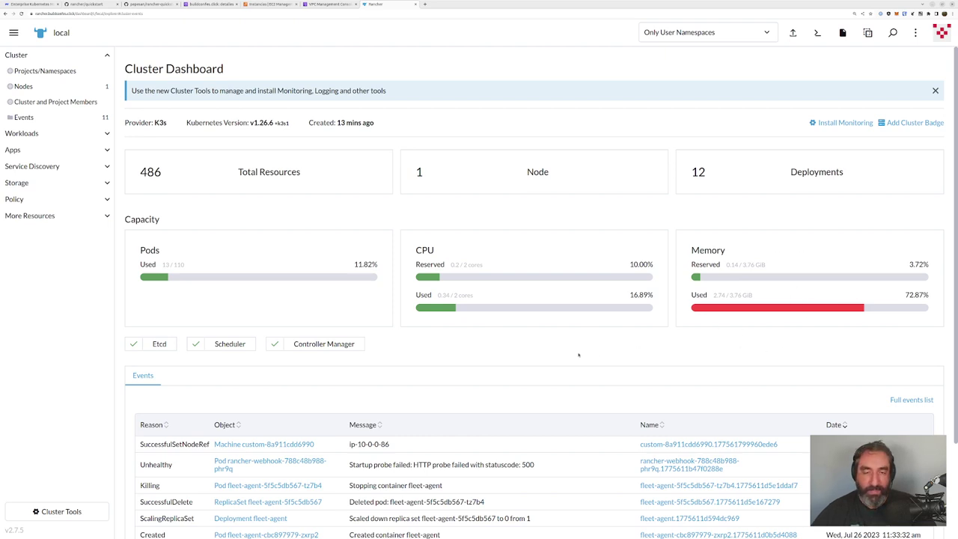
scroll(579, 355, "down", 3)
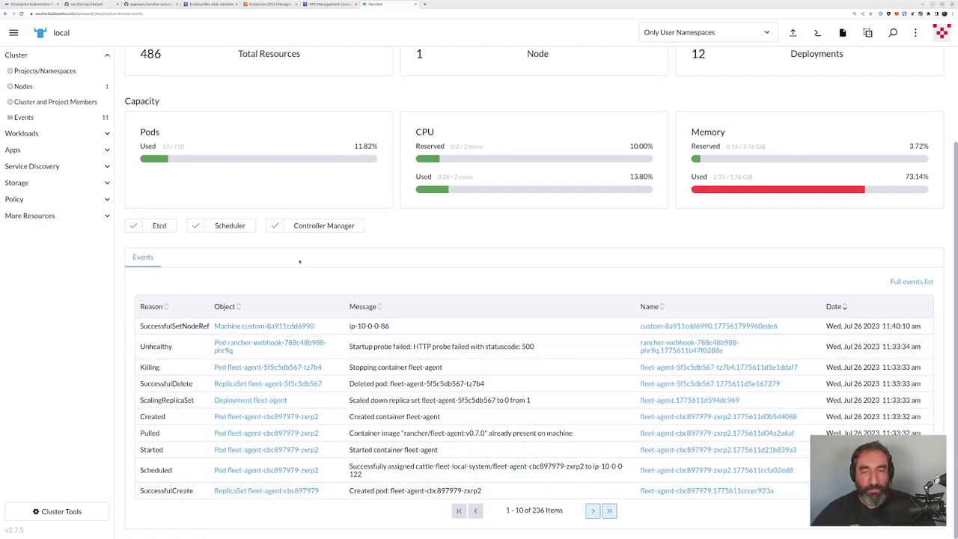
scroll(395, 256, "up", 3)
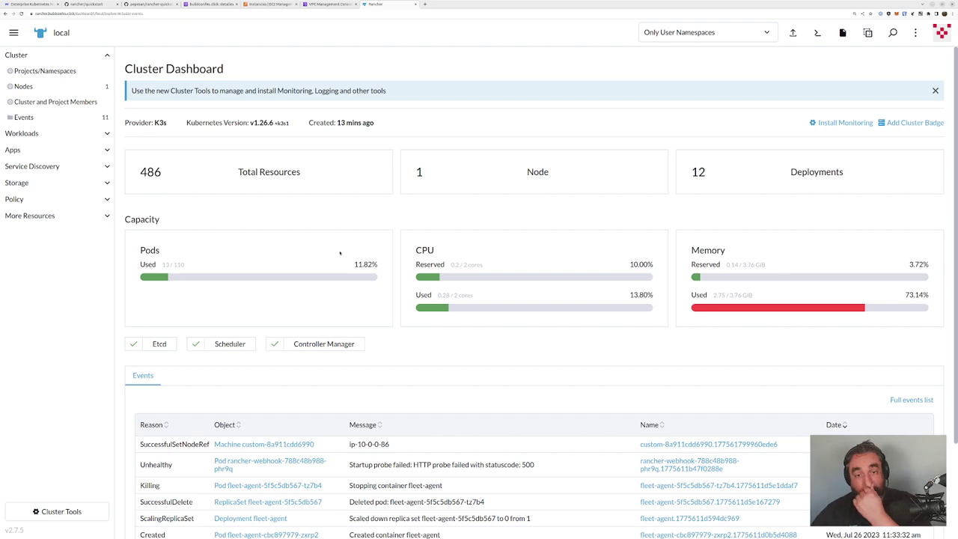
Step: Review the projects and namespaces of the local cluster
left_click(30, 71)
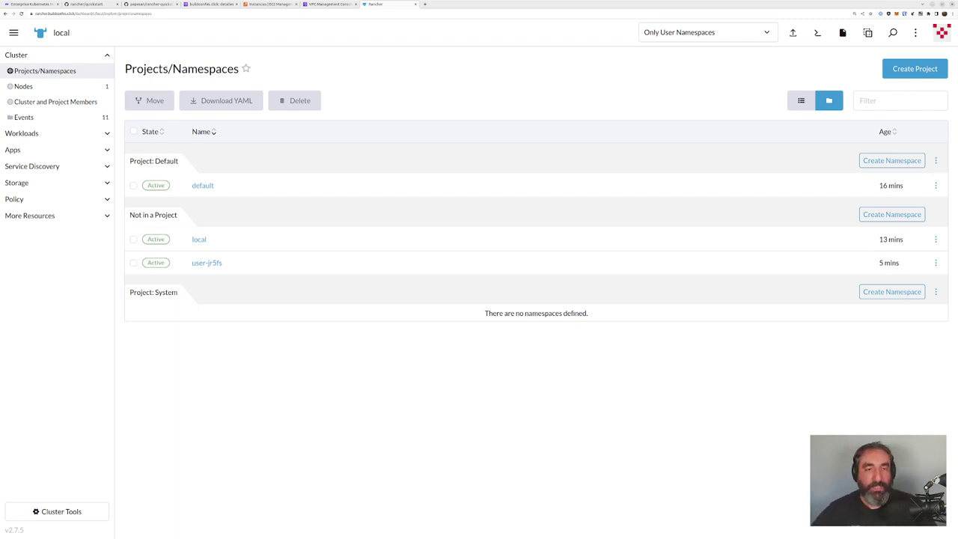
left_click_drag(169, 69, 125, 69)
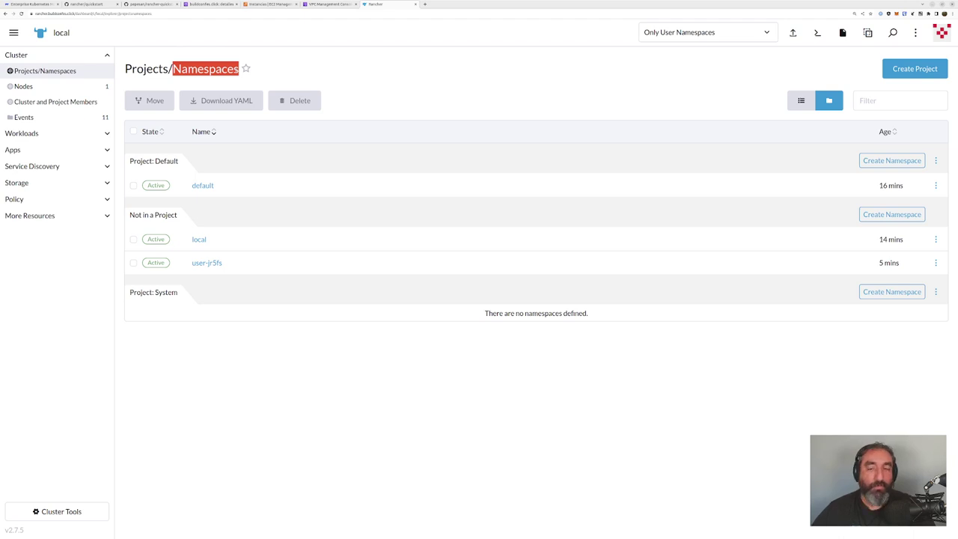
left_click_drag(173, 69, 239, 68)
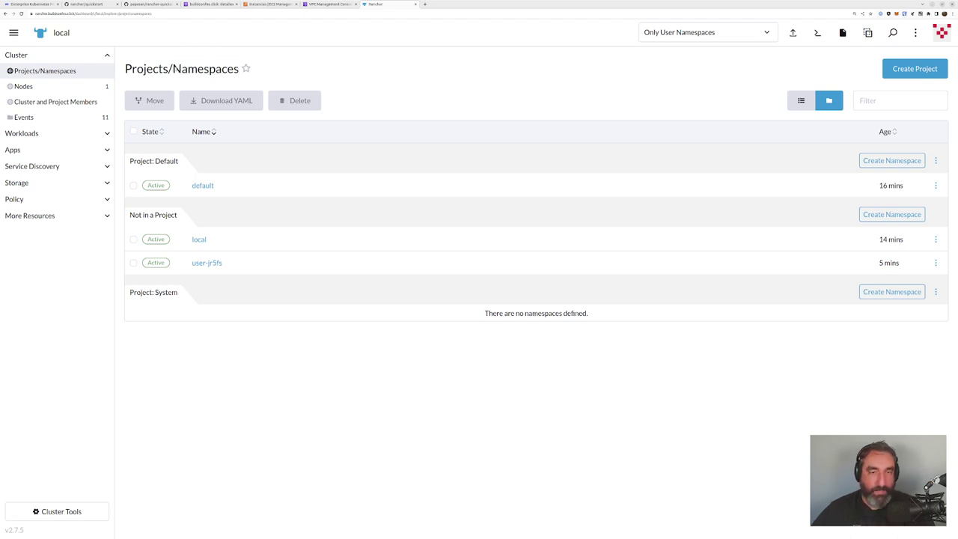
left_click_drag(170, 69, 239, 68)
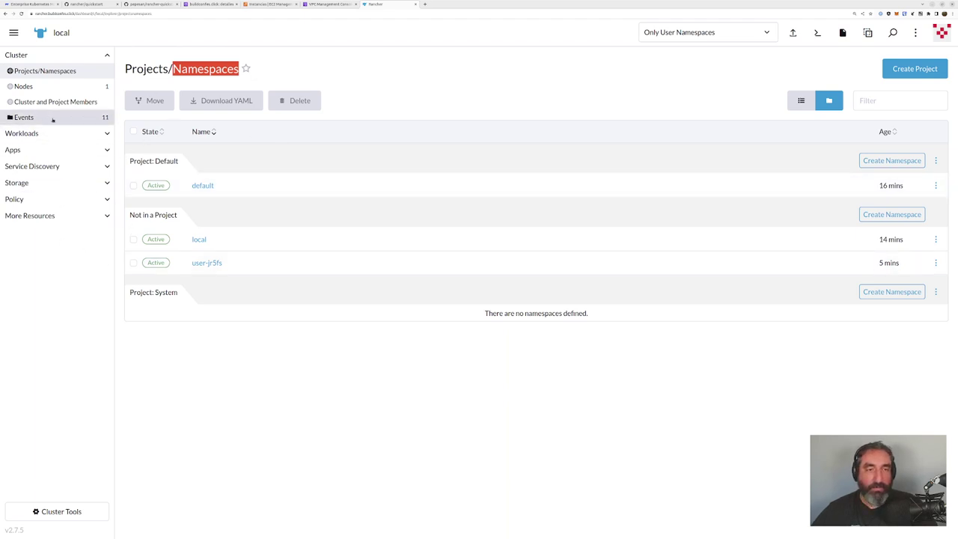
Step: Review the local cluster's nodes and its cluster and project members, including the caution about write access
left_click(57, 86)
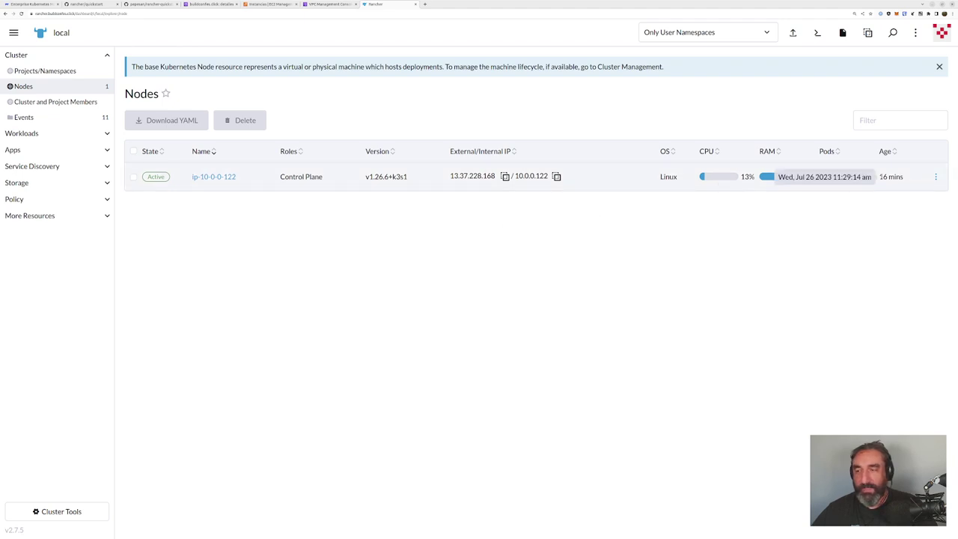
left_click(65, 102)
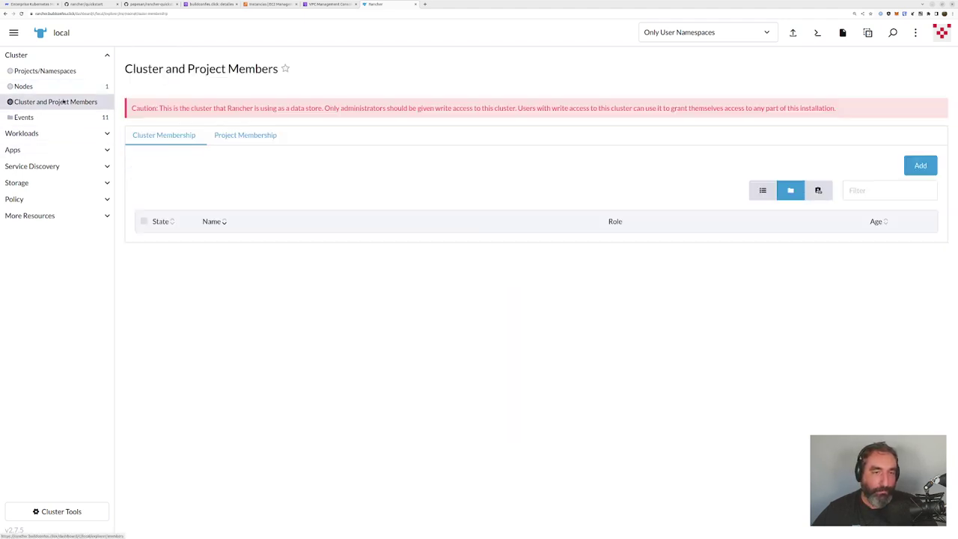
left_click_drag(152, 69, 279, 68)
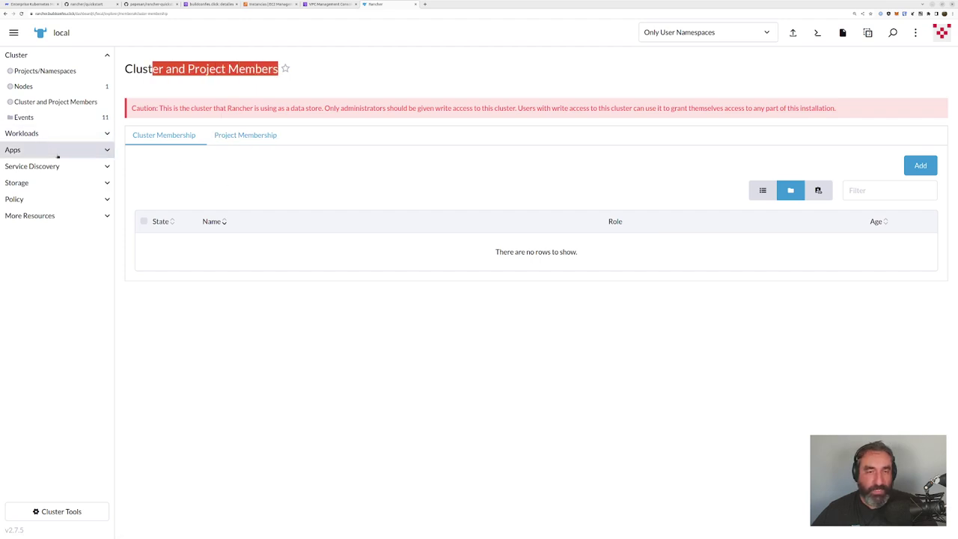
left_click(142, 183)
left_click_drag(230, 108, 320, 109)
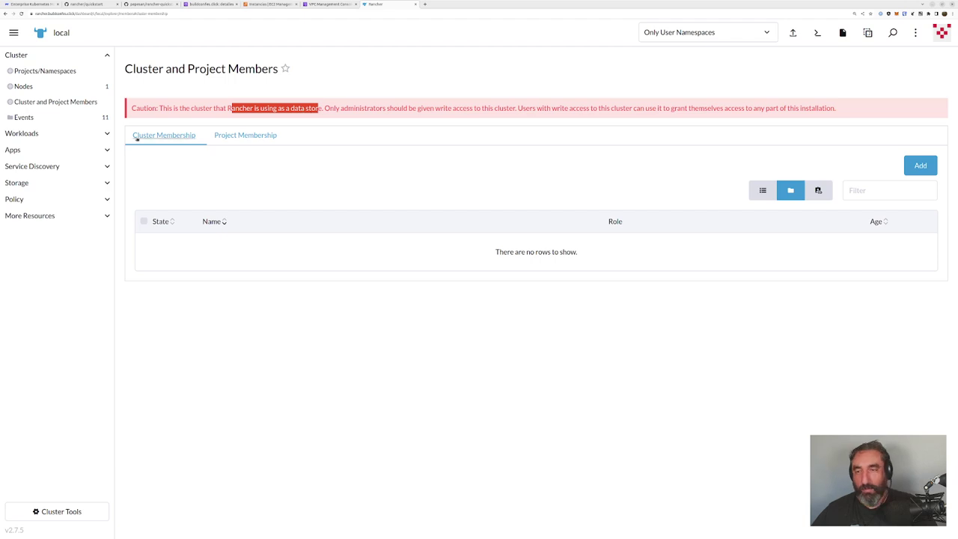
Step: View the local cluster's events and expand the Workloads, Apps, Service Discovery, Storage, Policy and More Resources groups to survey their entries
left_click(57, 117)
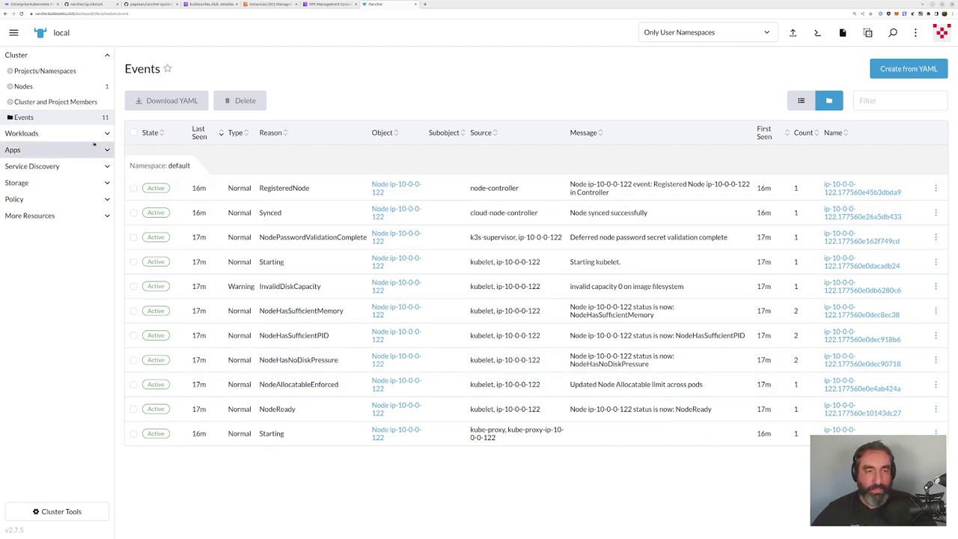
left_click(107, 134)
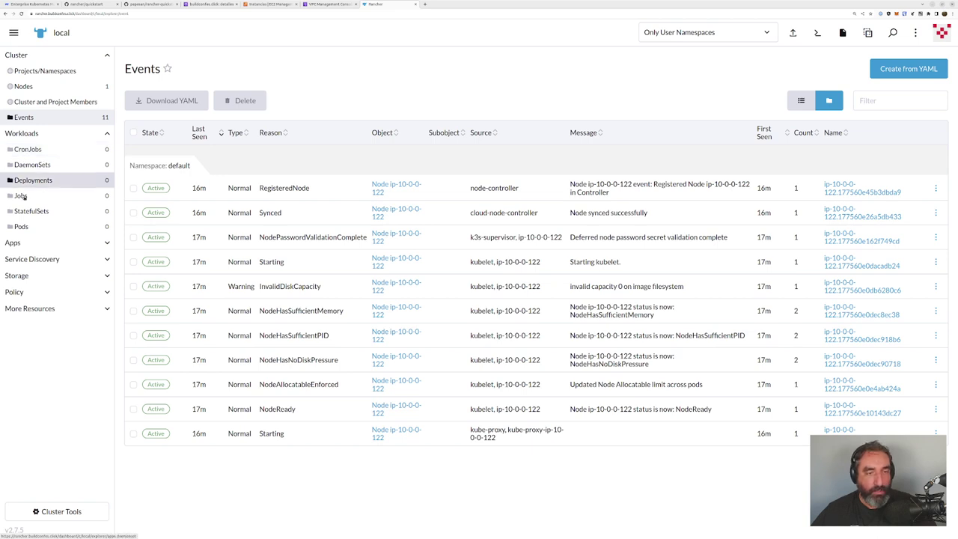
left_click(52, 242)
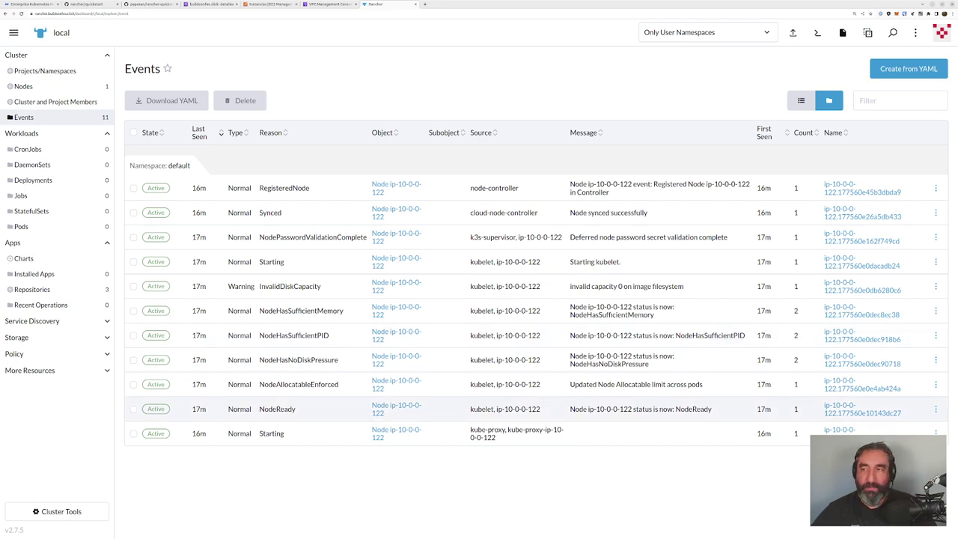
left_click(82, 321)
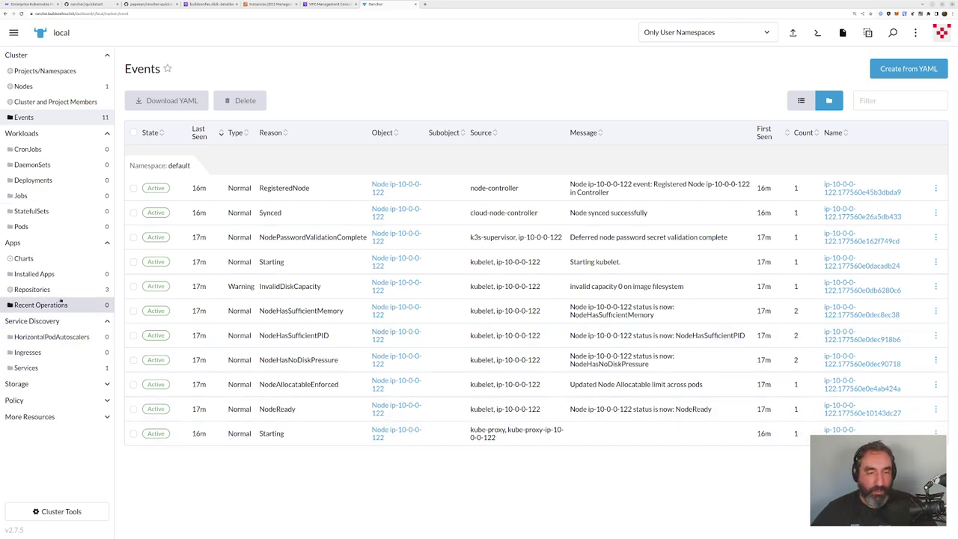
left_click(107, 384)
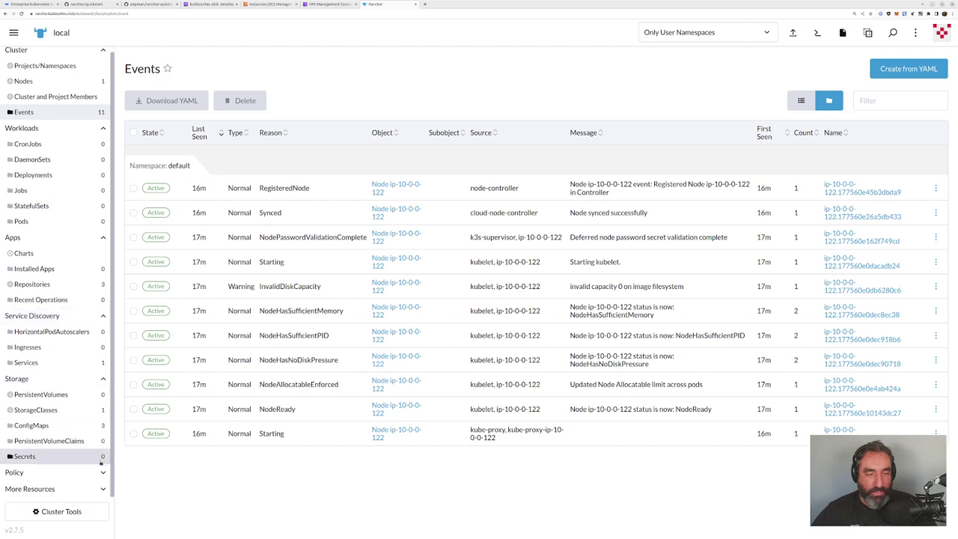
scroll(100, 426, "down", 1)
scroll(100, 426, "down", 3)
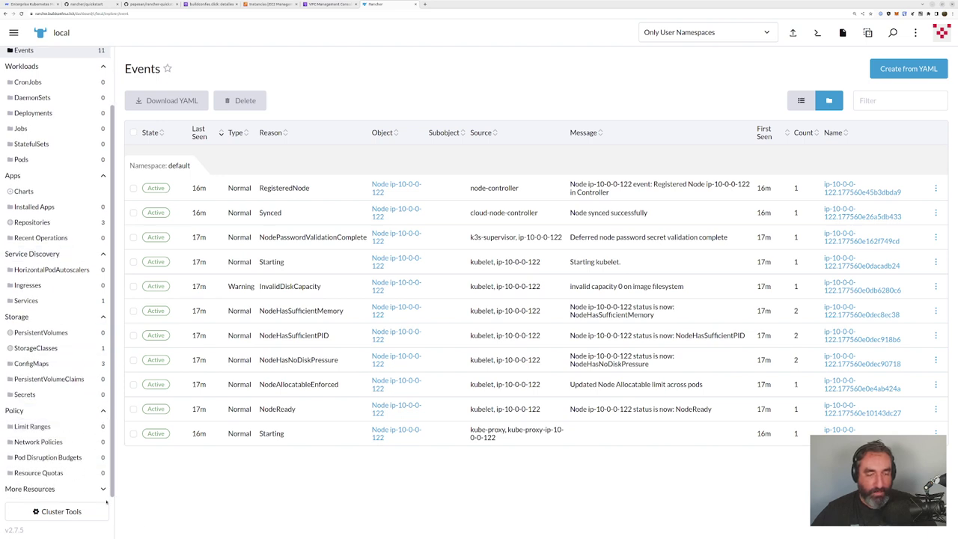
scroll(80, 463, "down", 8)
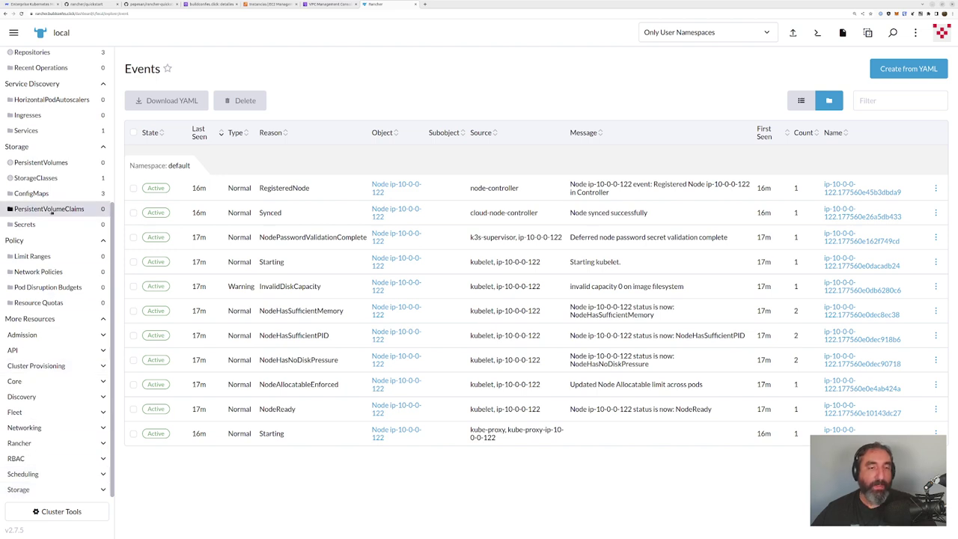
scroll(54, 187, "up", 12)
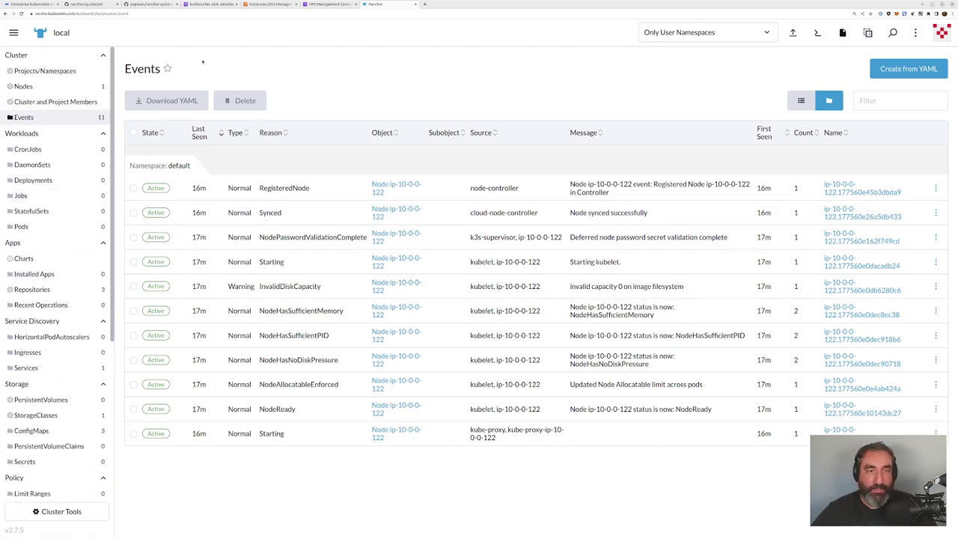
Step: Switch to the quickstart-aws-custom cluster and review its dashboard and events list
left_click(13, 33)
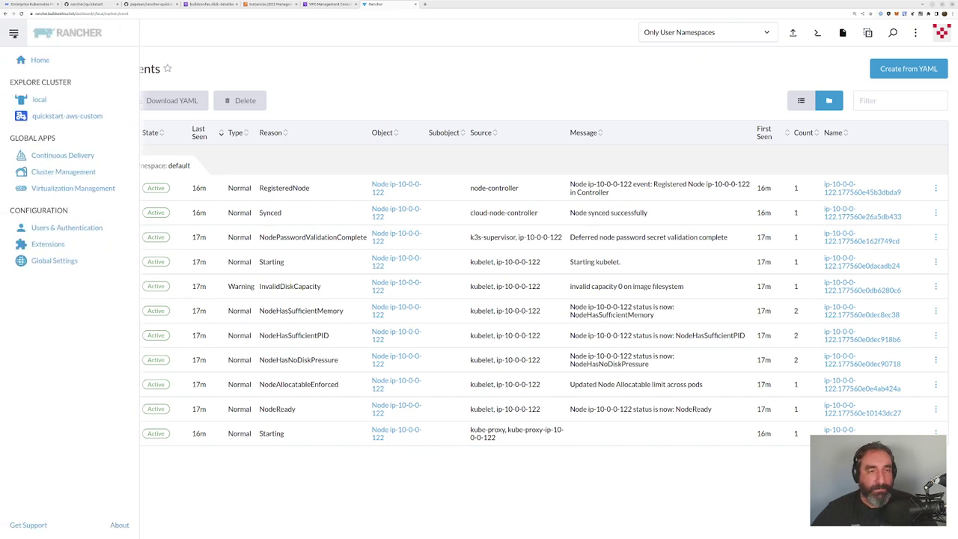
left_click(44, 116)
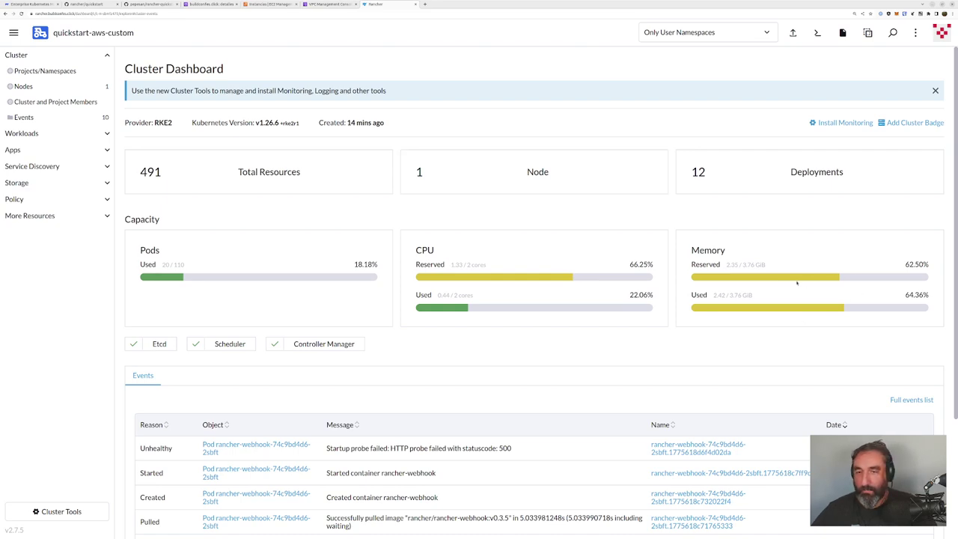
scroll(480, 343, "down", 5)
scroll(479, 338, "up", 4)
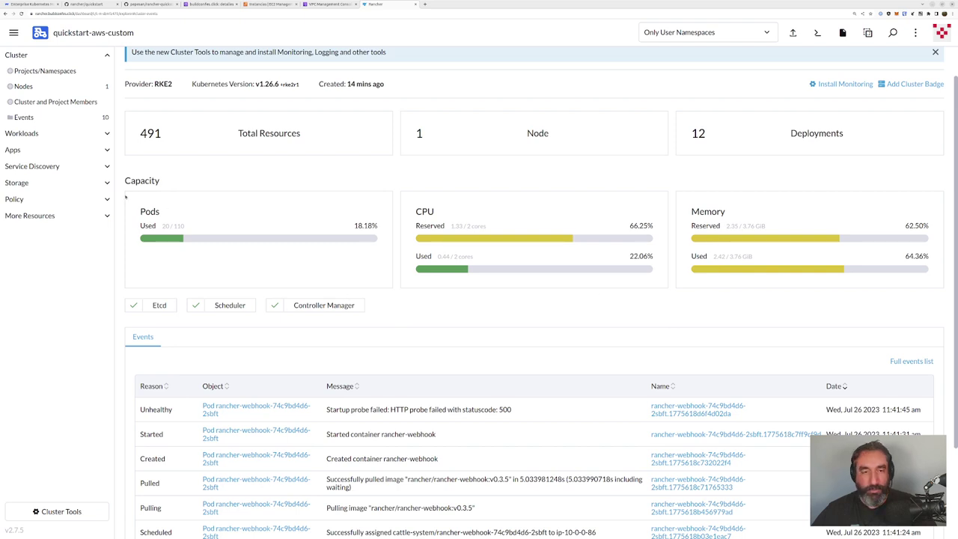
left_click(23, 117)
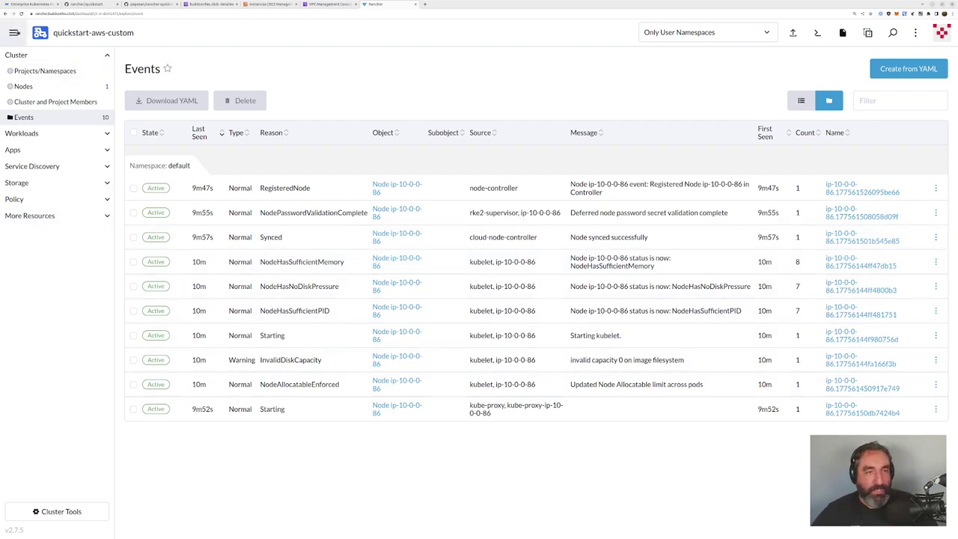
Step: Delete the quickstart-aws-custom cluster in Cluster Management, confirming with its name
left_click(14, 32)
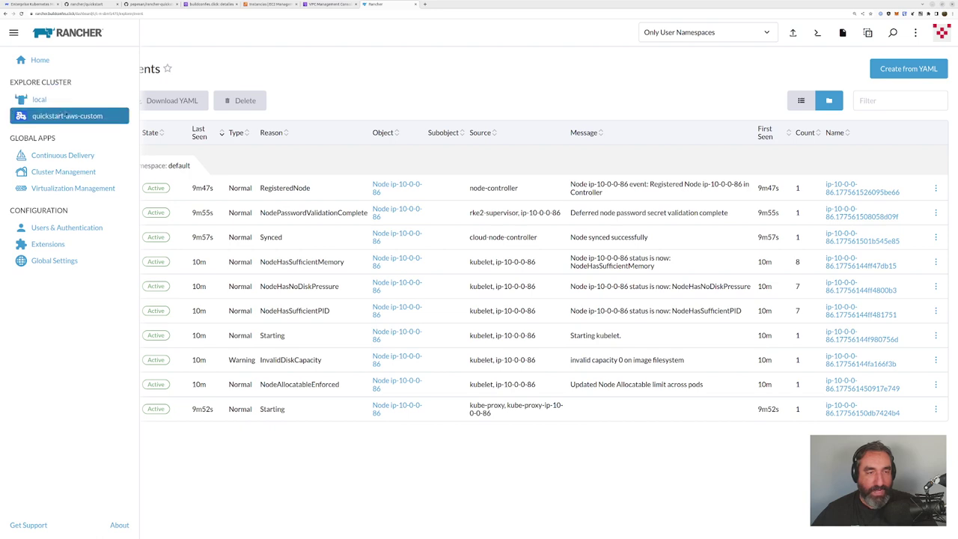
left_click(95, 174)
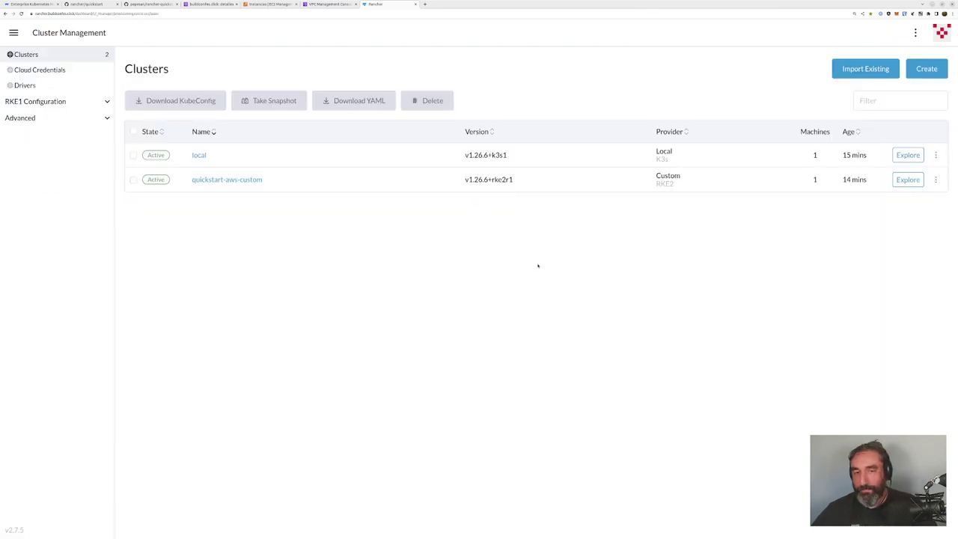
left_click(936, 179)
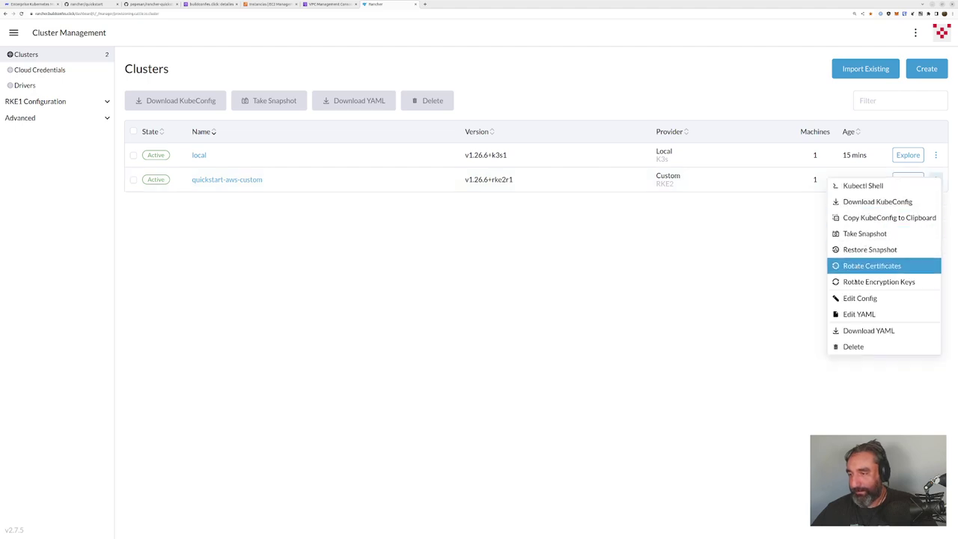
left_click(852, 348)
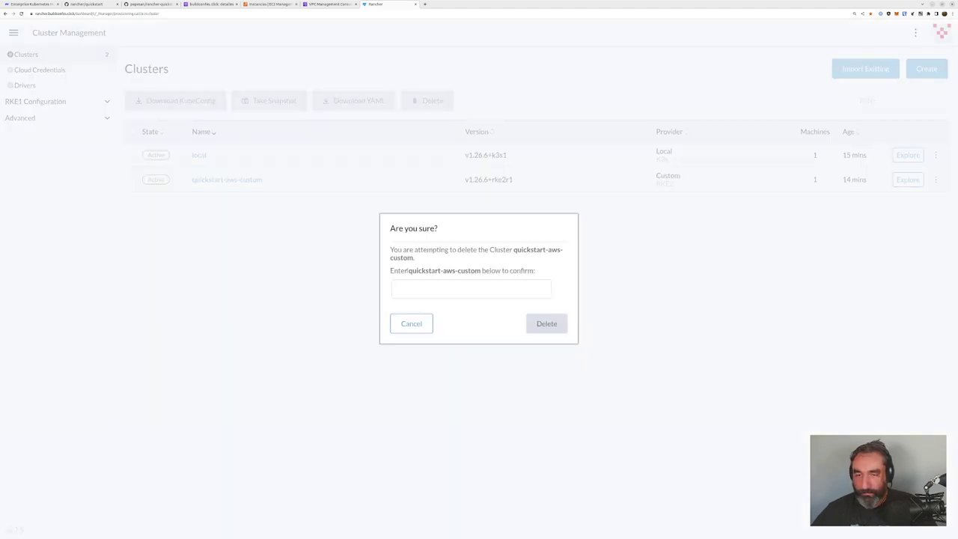
left_click_drag(408, 270, 481, 271)
key("ctrl+c")
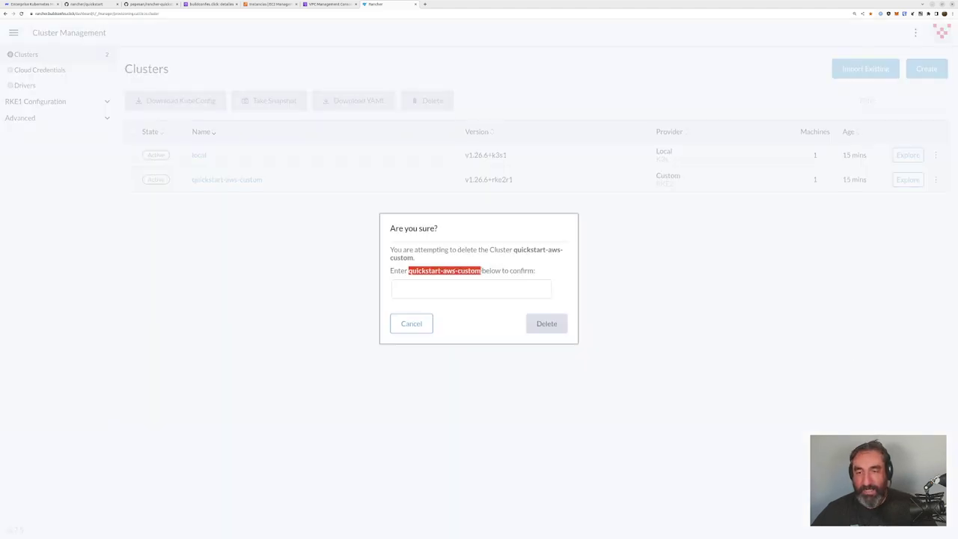
left_click(434, 289)
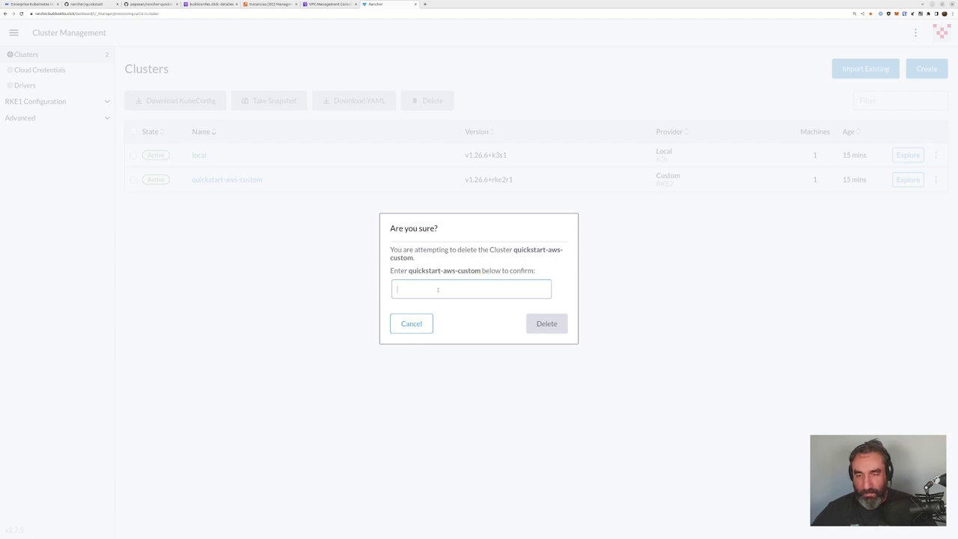
key("ctrl+v")
left_click(554, 324)
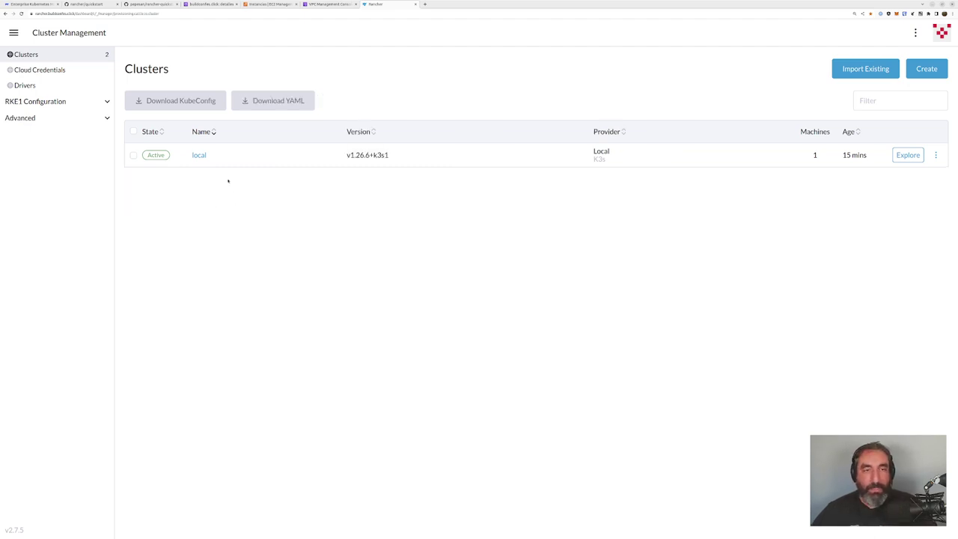
Step: Switch to the EC2 instances list in the AWS console and terminate the rancher-quickstart-quickstart-node instance
left_click(268, 4)
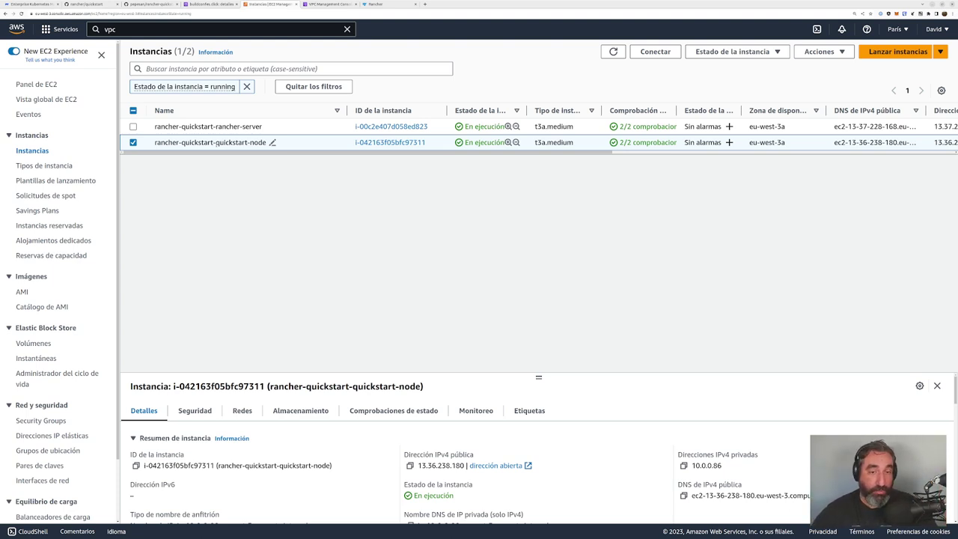
left_click(732, 51)
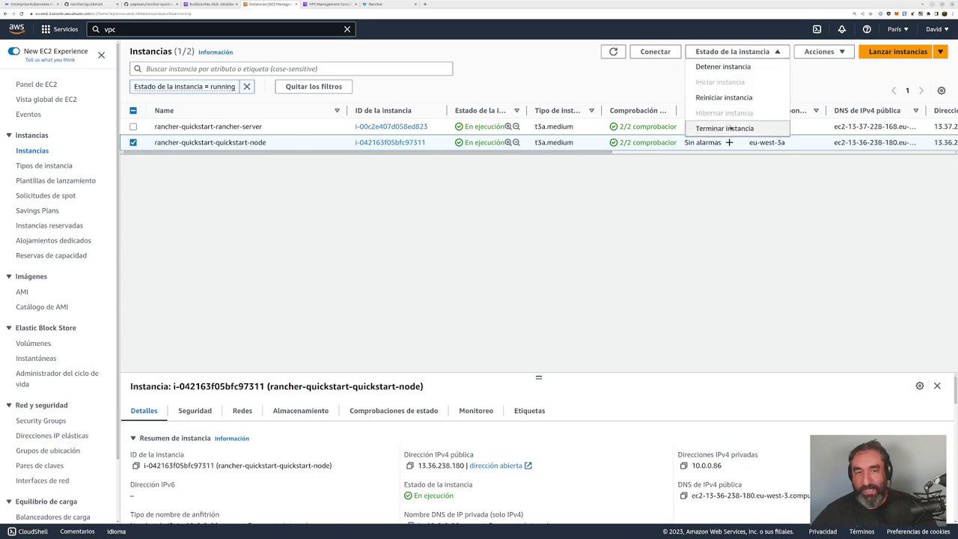
left_click(731, 128)
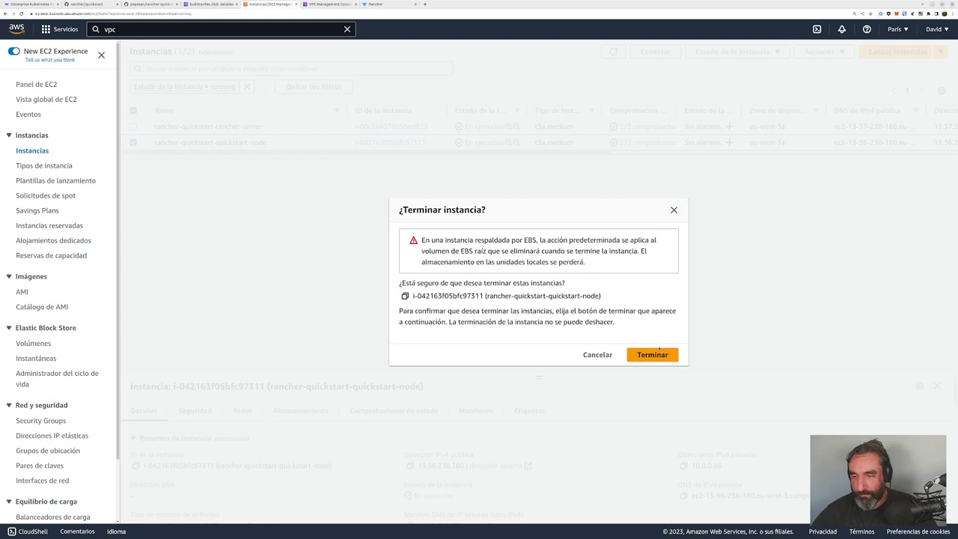
left_click(657, 352)
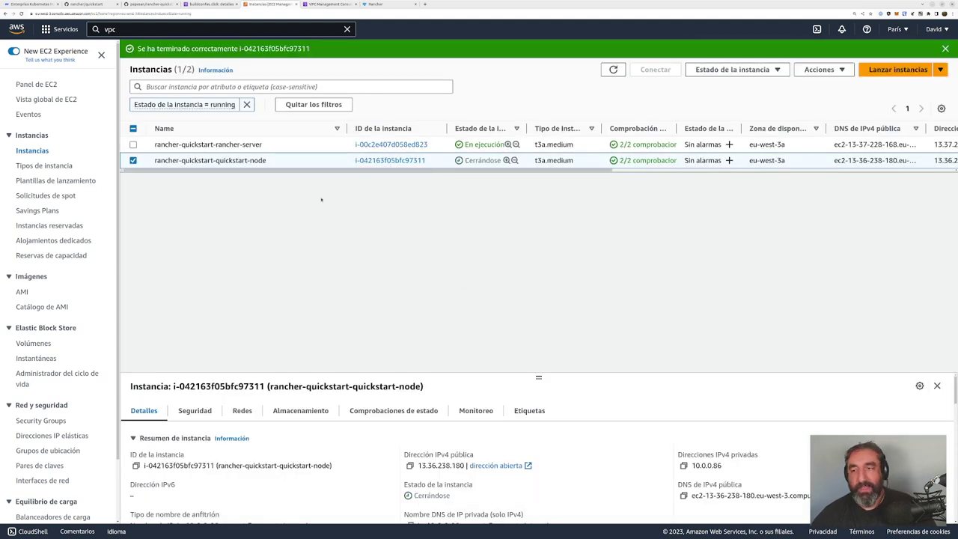
Step: Return to Rancher and start a new cloud credential for Amazon in Cluster Management
left_click(374, 4)
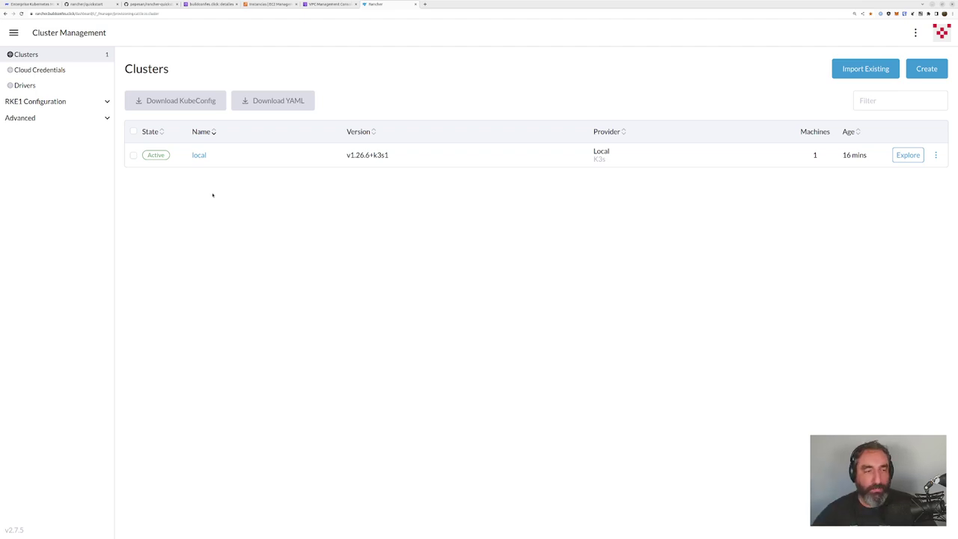
key("ctrl+plus")
key("ctrl+plus")
key("ctrl+plus")
key("ctrl+plus")
key("ctrl+plus")
left_click(126, 121)
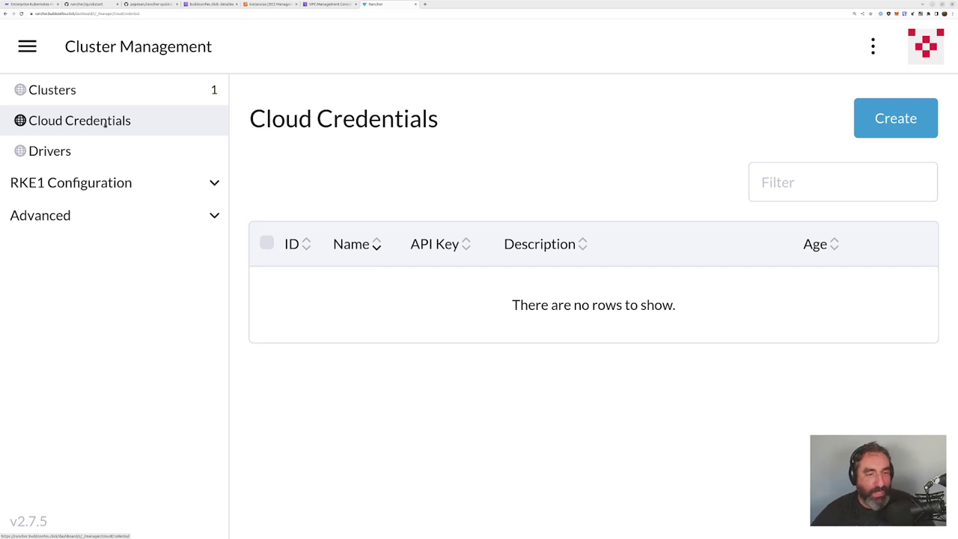
left_click(896, 118)
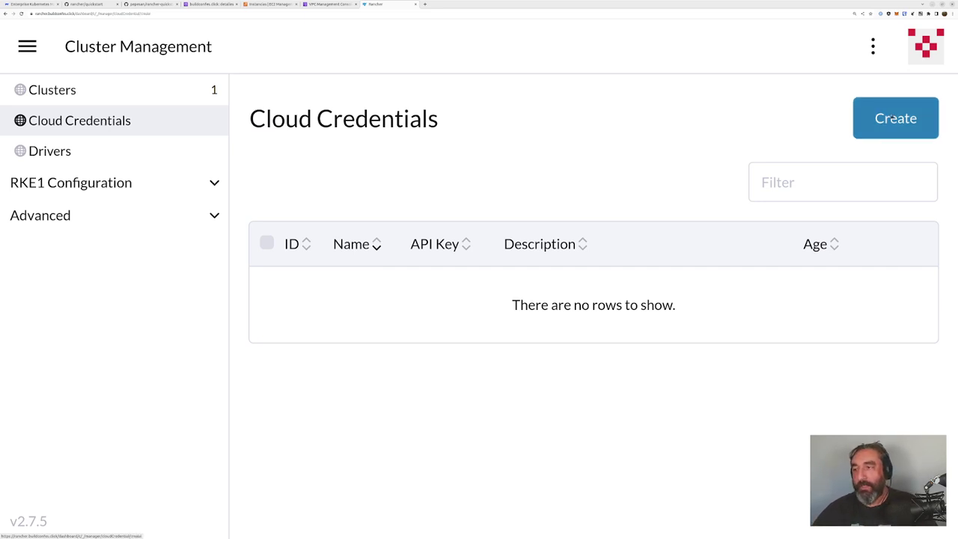
scroll(401, 140, "down", 2)
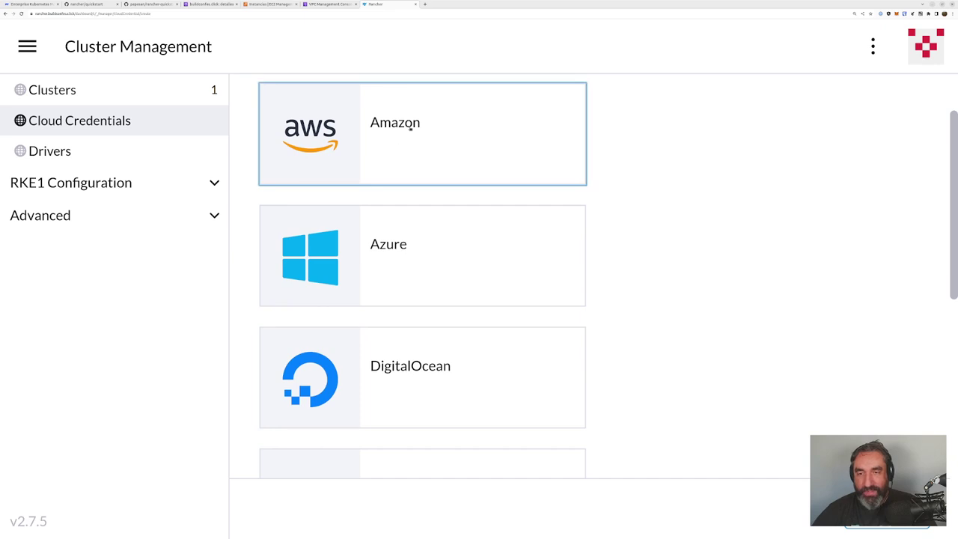
left_click(400, 142)
key("ctrl+minus")
key("ctrl+minus")
key("ctrl+minus")
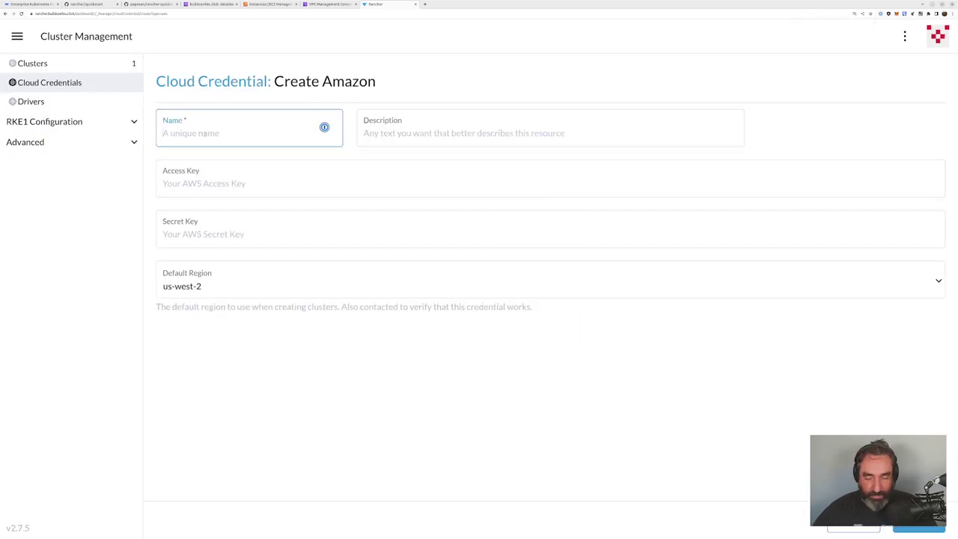
Step: Name the Amazon credential aws-creds with default region eu-west-3, and highlight its API key in the credentials list
type("aws")
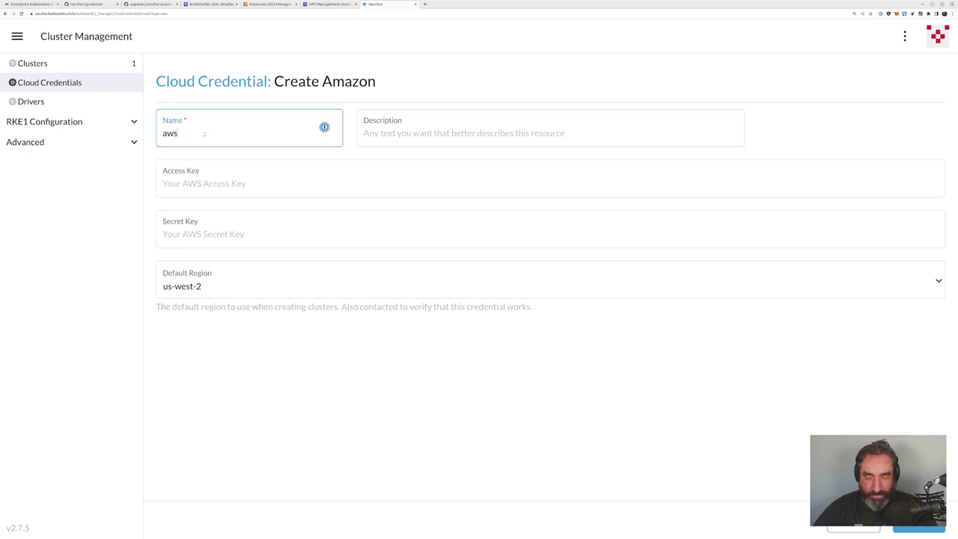
type("-cr4e")
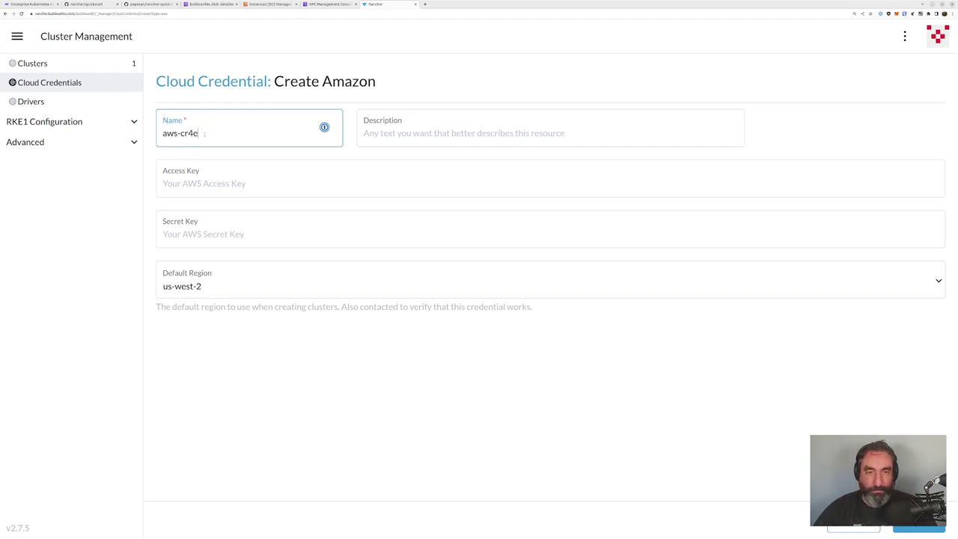
key("BackSpace")
key("BackSpace")
type("eds")
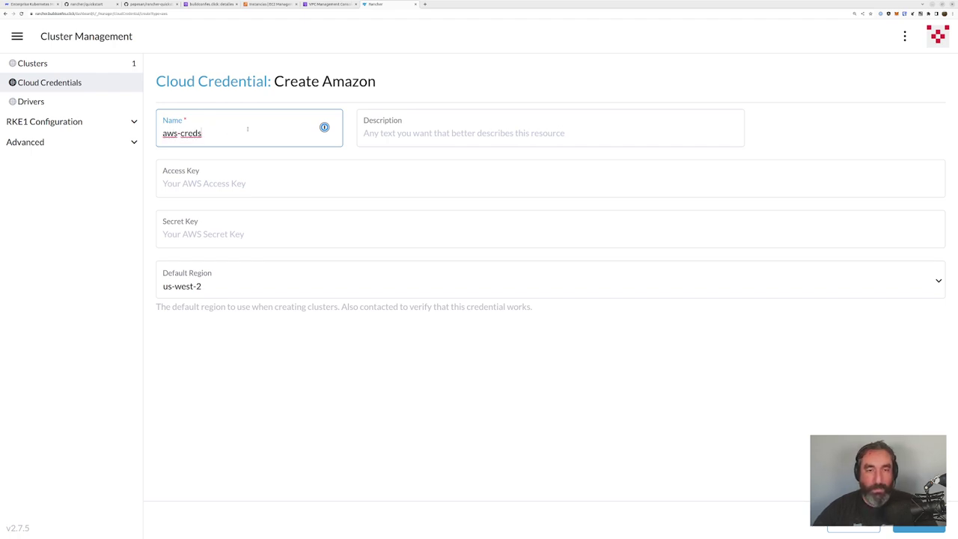
left_click(241, 183)
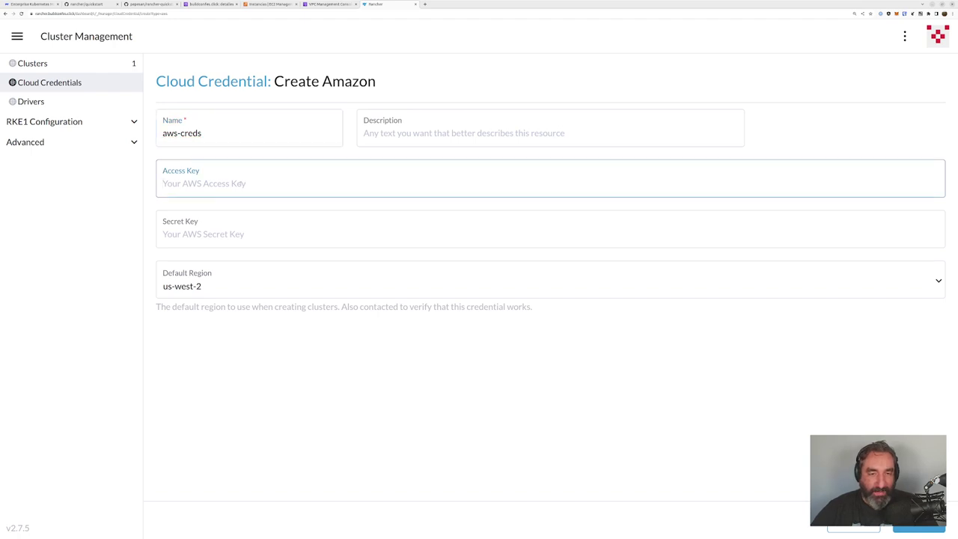
left_click(241, 234)
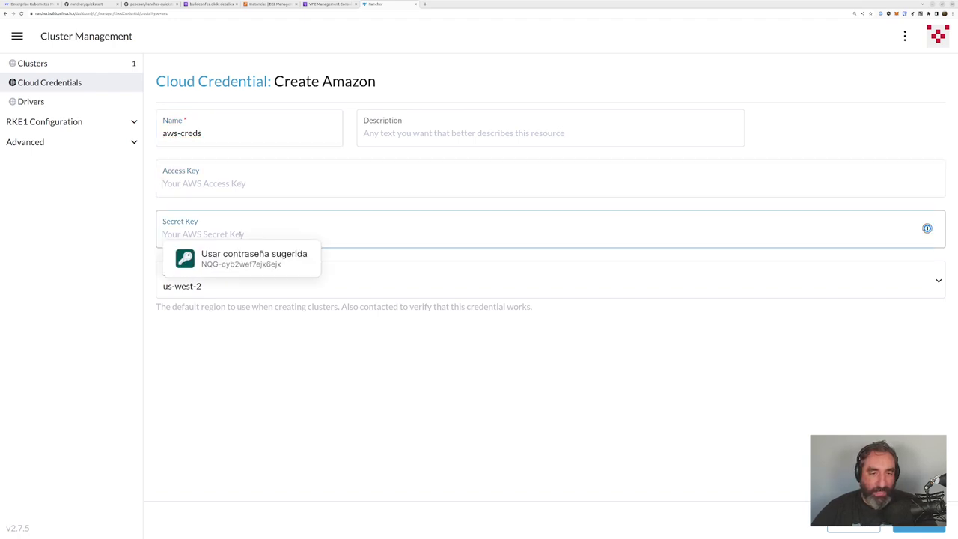
left_click(225, 279)
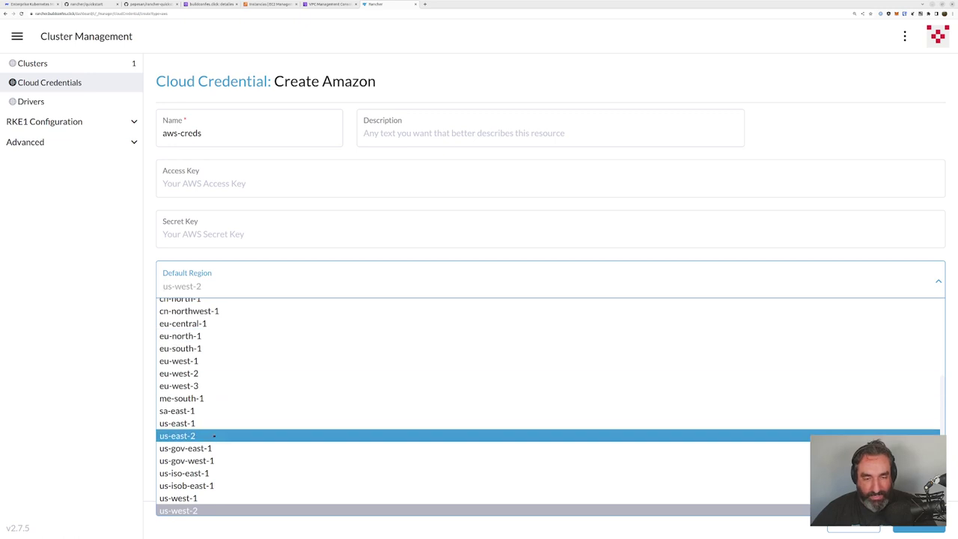
left_click(188, 385)
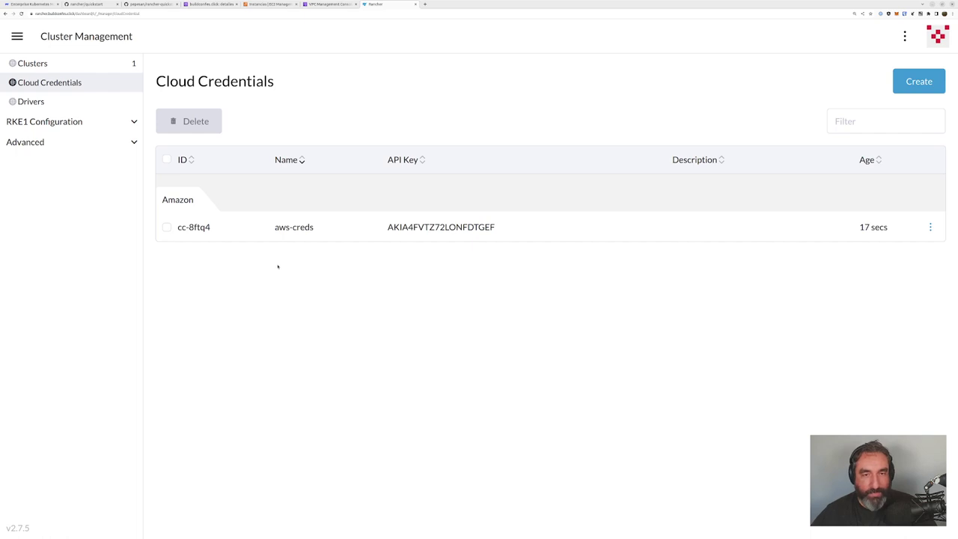
left_click_drag(387, 227, 496, 226)
left_click(496, 226)
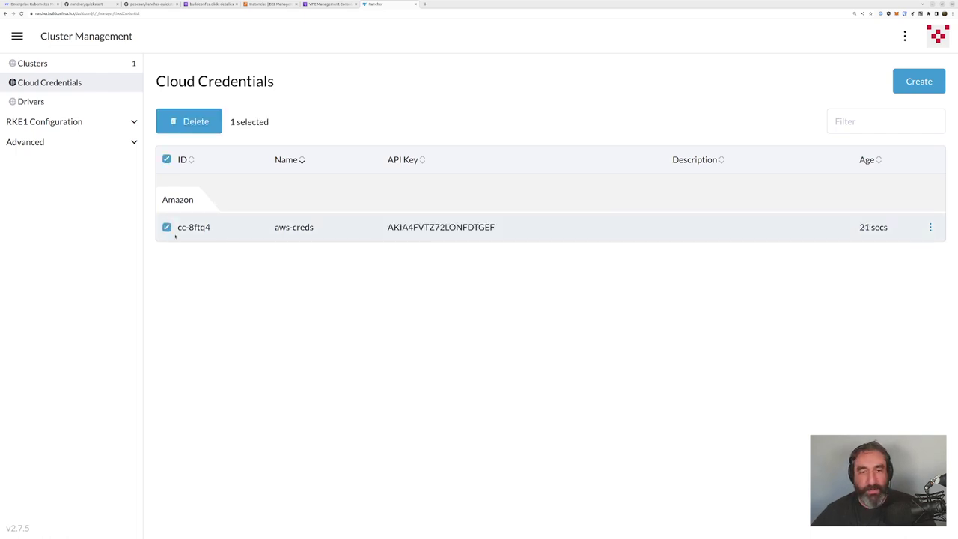
Step: Start creating a new cluster, look through the available providers, and choose Amazon EKS
left_click(33, 64)
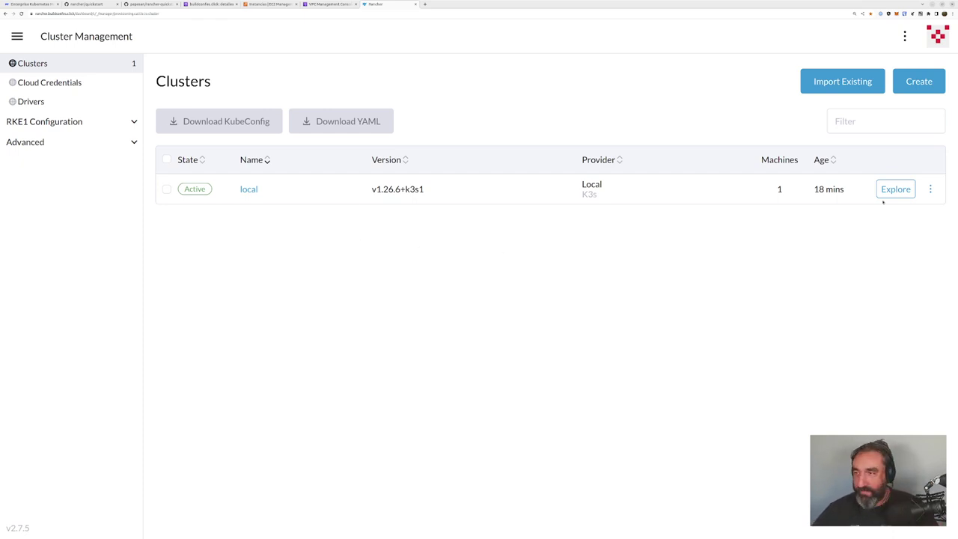
left_click(920, 82)
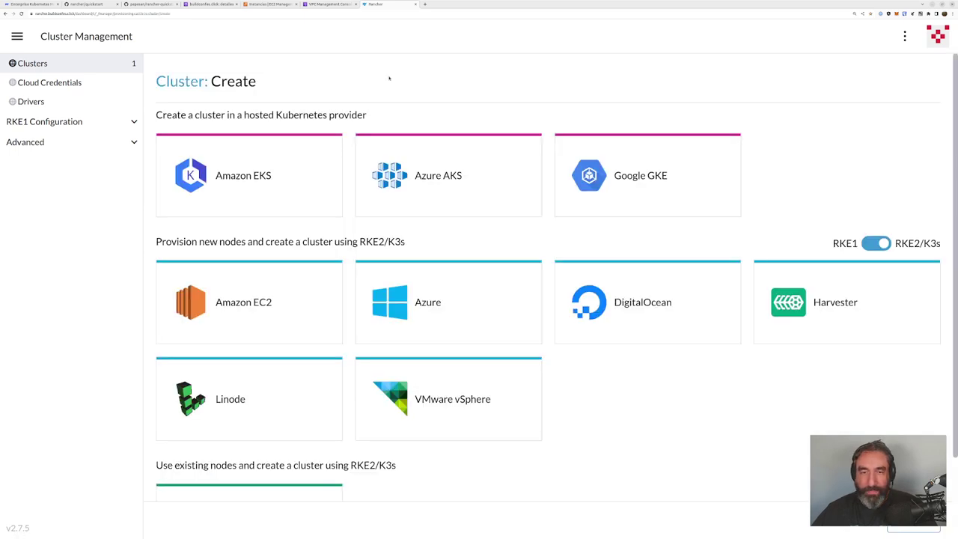
scroll(445, 283, "down", 2)
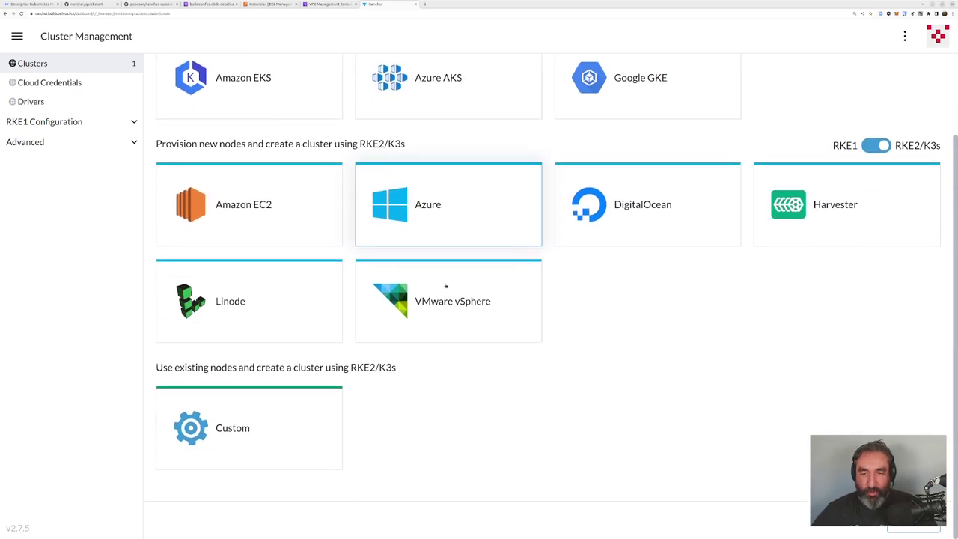
scroll(437, 368, "up", 2)
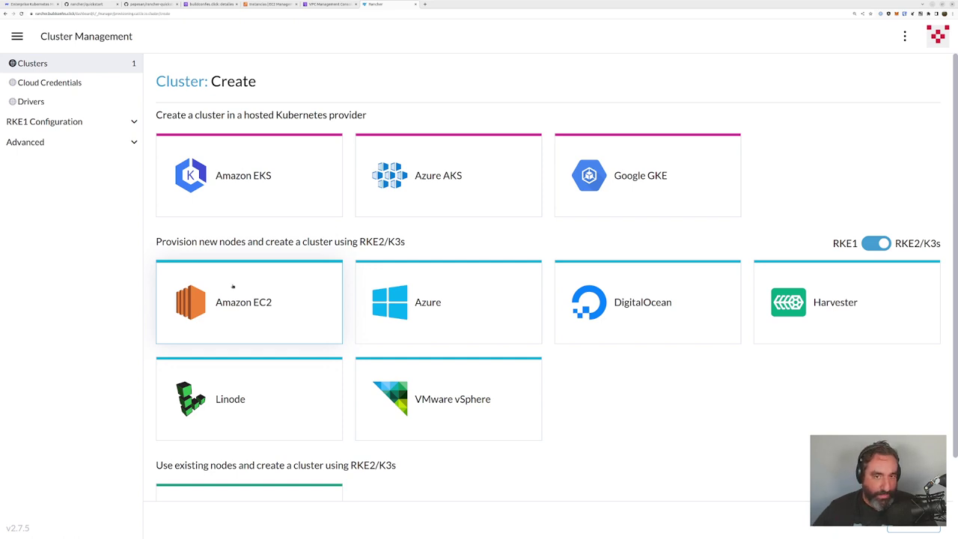
left_click(266, 176)
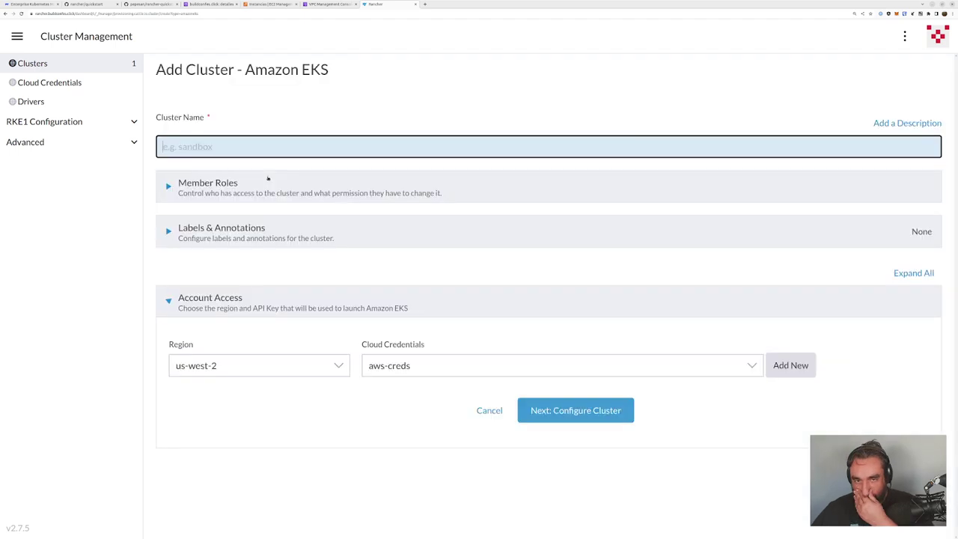
Step: Name the EKS cluster cluster-eks-rancher-01 and set its region to eu-west-3
type("c")
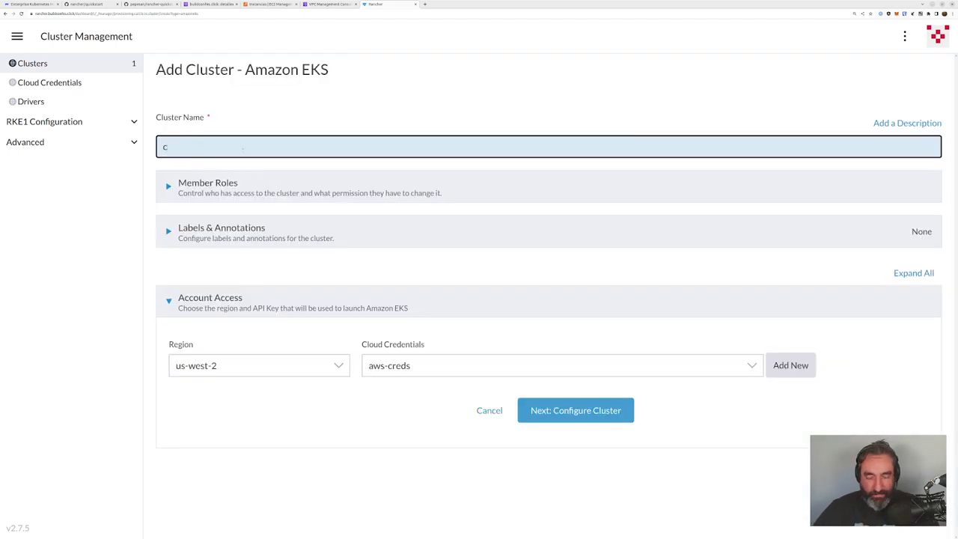
type("luster-")
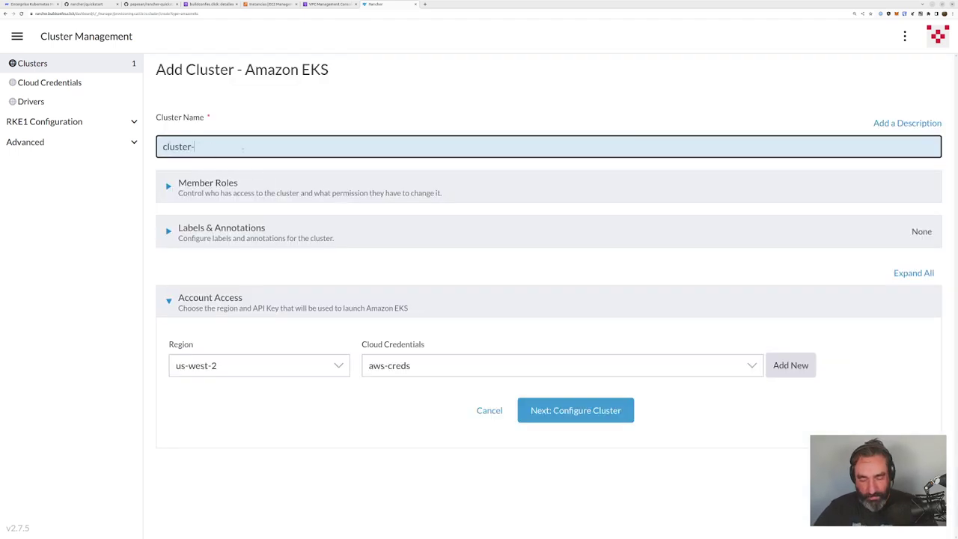
type("eks-r")
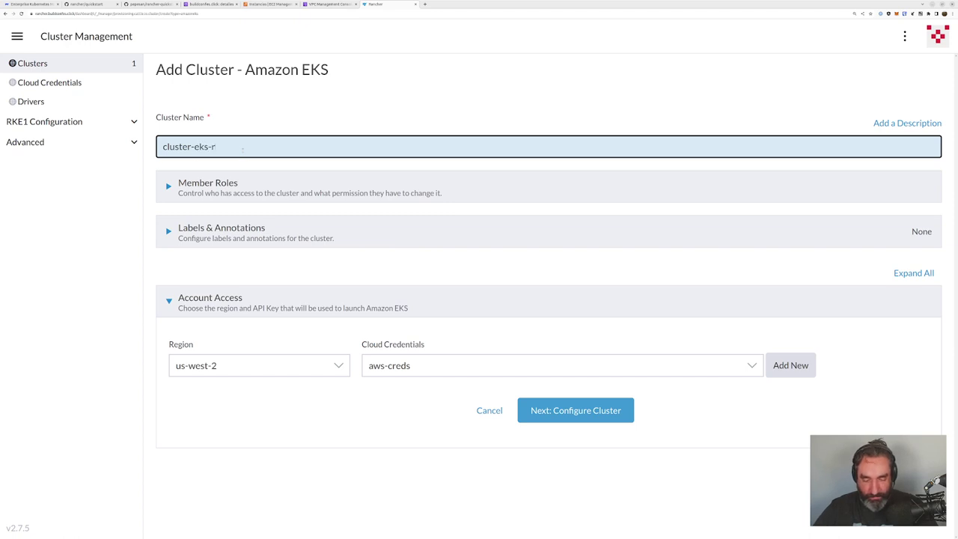
type("ancher")
key("BackSpace")
key("BackSpace")
key("BackSpace")
key("BackSpace")
key("BackSpace")
key("BackSpace")
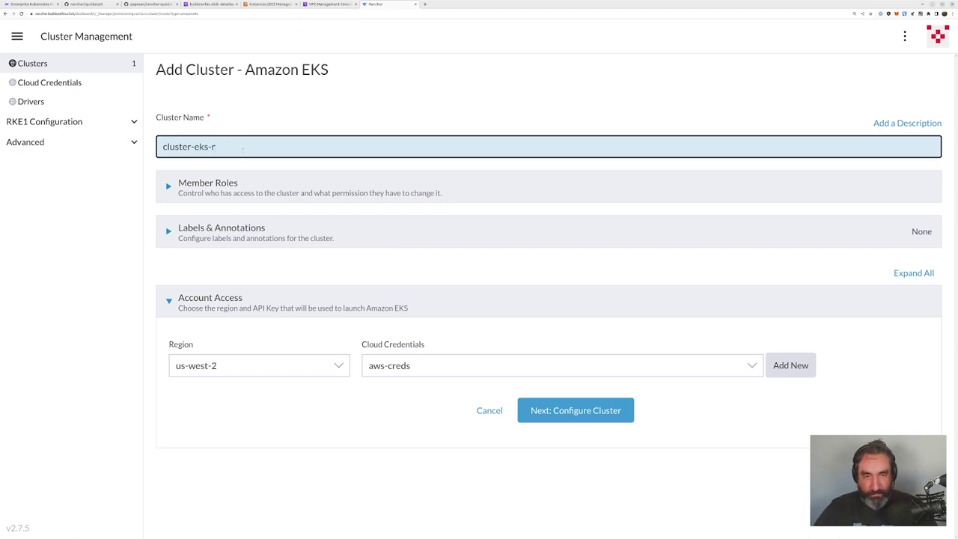
type("ancher-01")
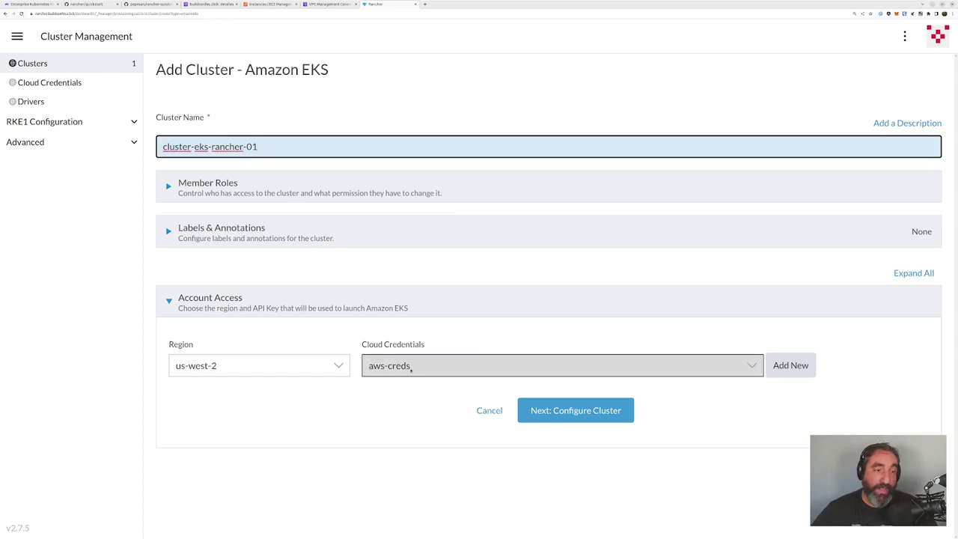
left_click(317, 366)
left_click(244, 242)
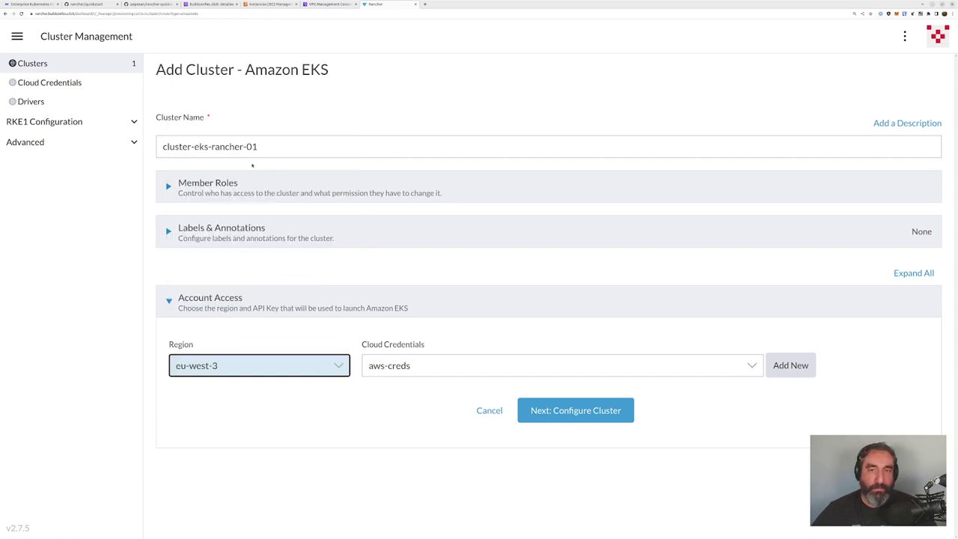
Step: Switch to the AWS console, search for eks, and open Elastic Kubernetes Service in a new tab to check its clusters list
left_click(326, 4)
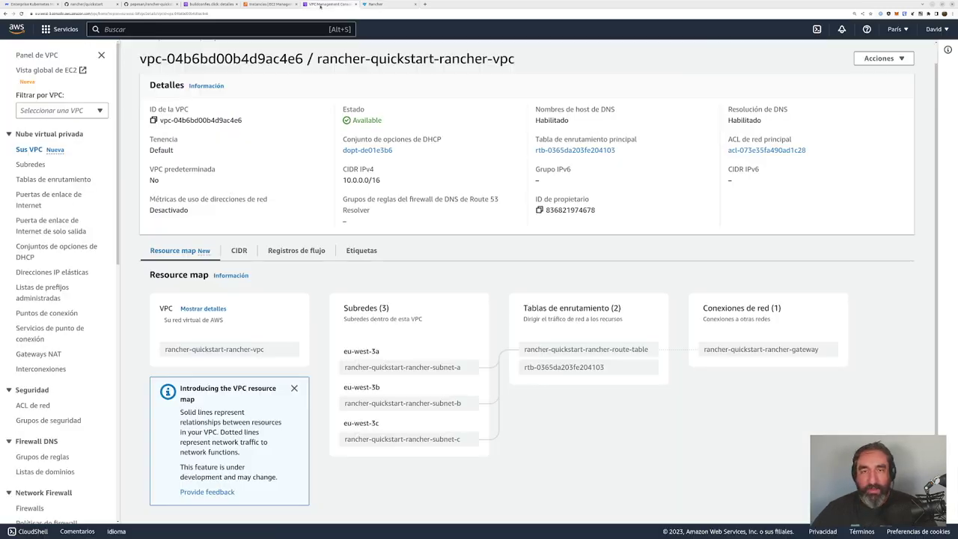
type("eks")
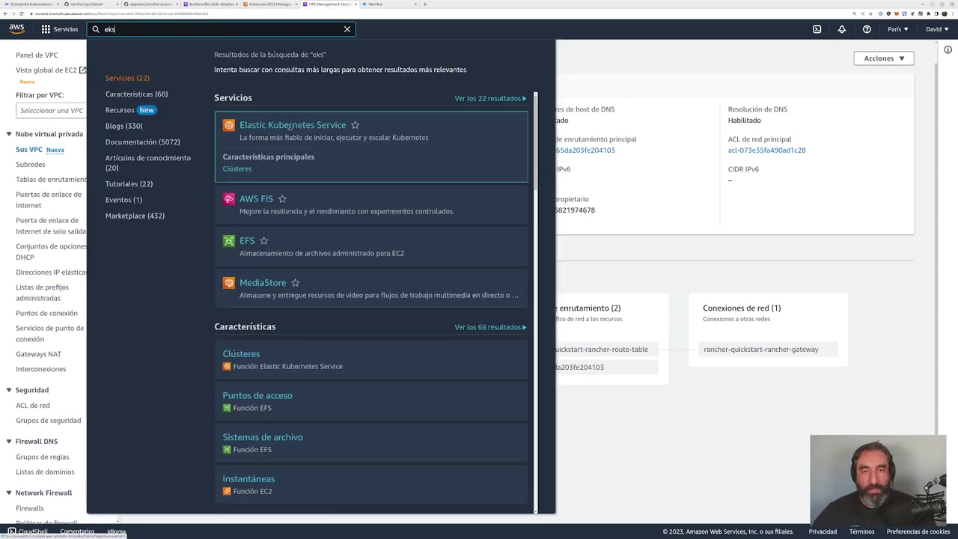
middle_click(291, 128)
left_click(371, 5)
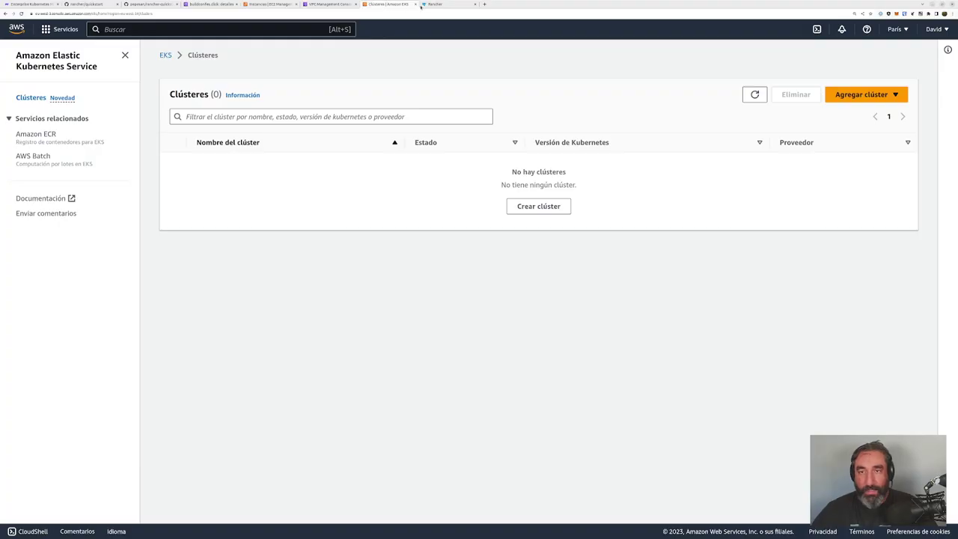
Step: Return to Rancher, continue to the EKS cluster configuration, and choose Kubernetes version 1.26
left_click(423, 5)
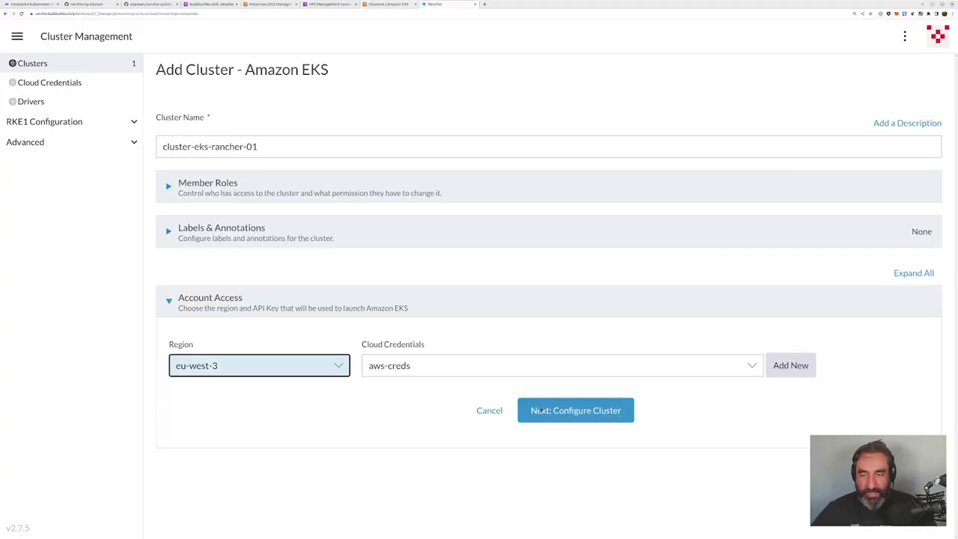
left_click(575, 414)
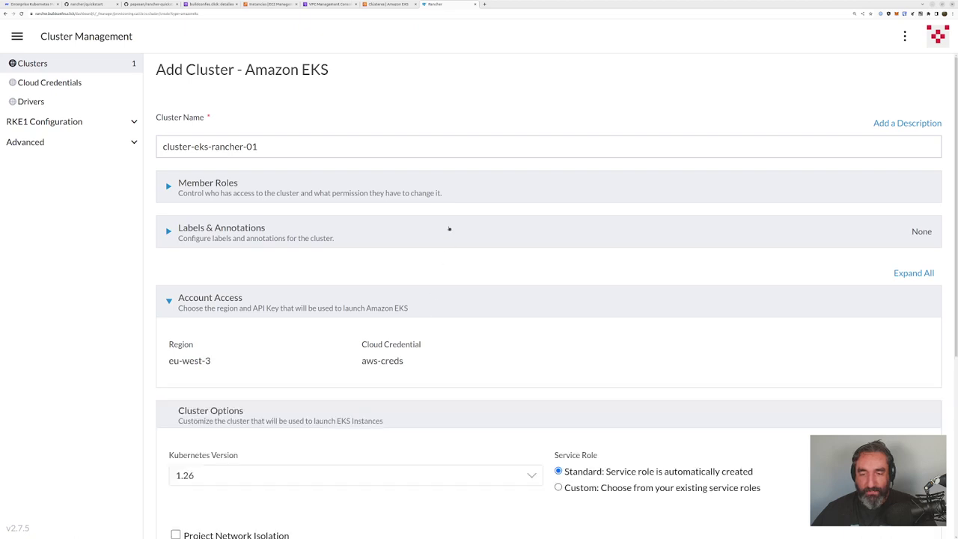
scroll(448, 228, "down", 5)
left_click(458, 186)
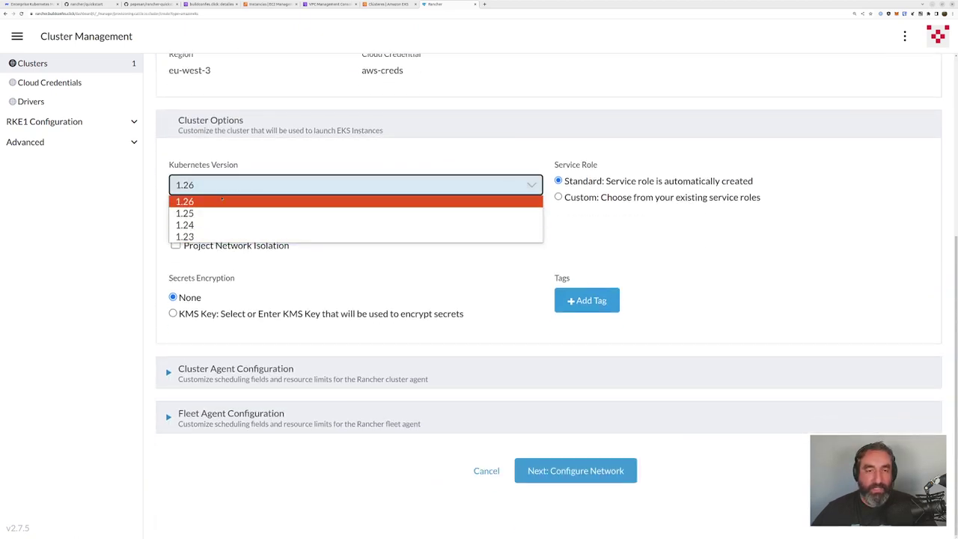
left_click(178, 200)
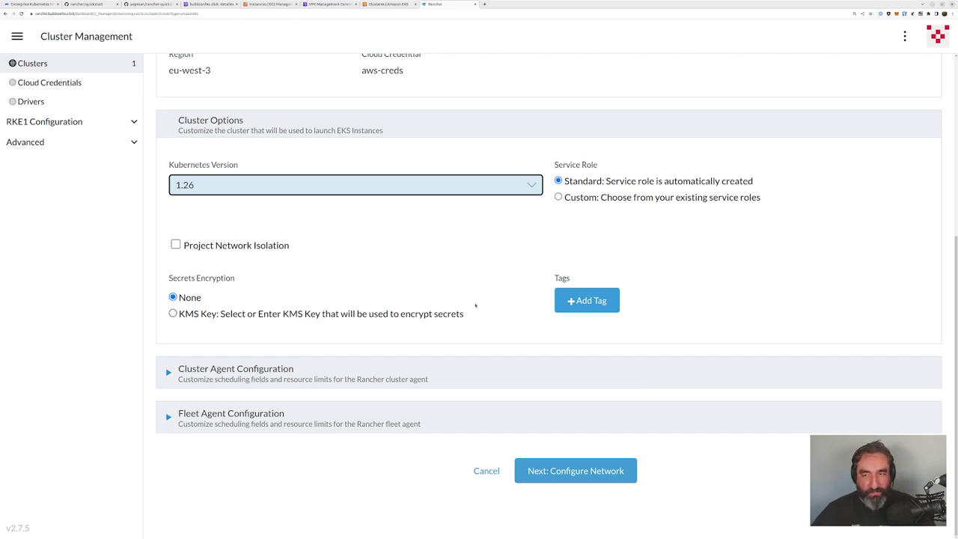
Step: Expand the Cluster Agent and Fleet Agent configuration sections and examine their resource limits, tolerations and affinity options
left_click(273, 371)
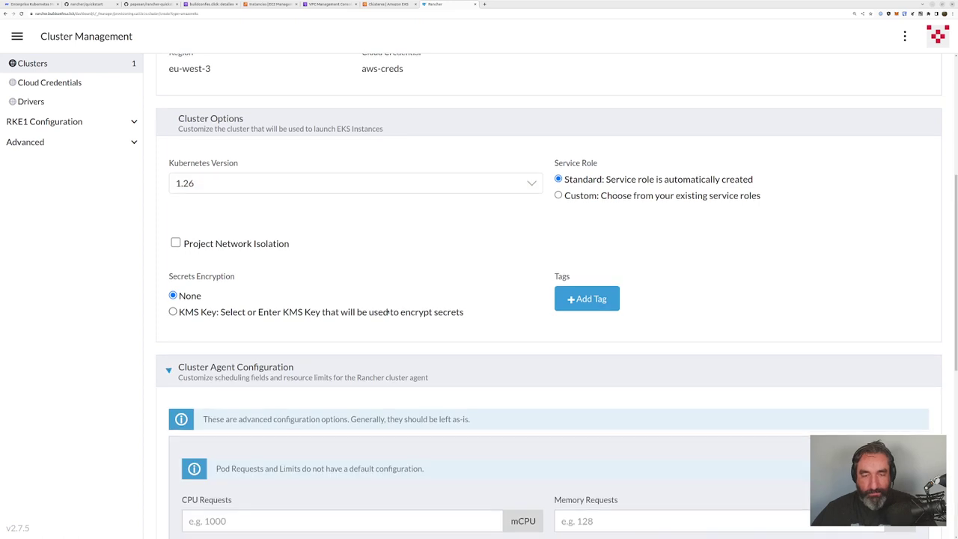
scroll(374, 307, "down", 5)
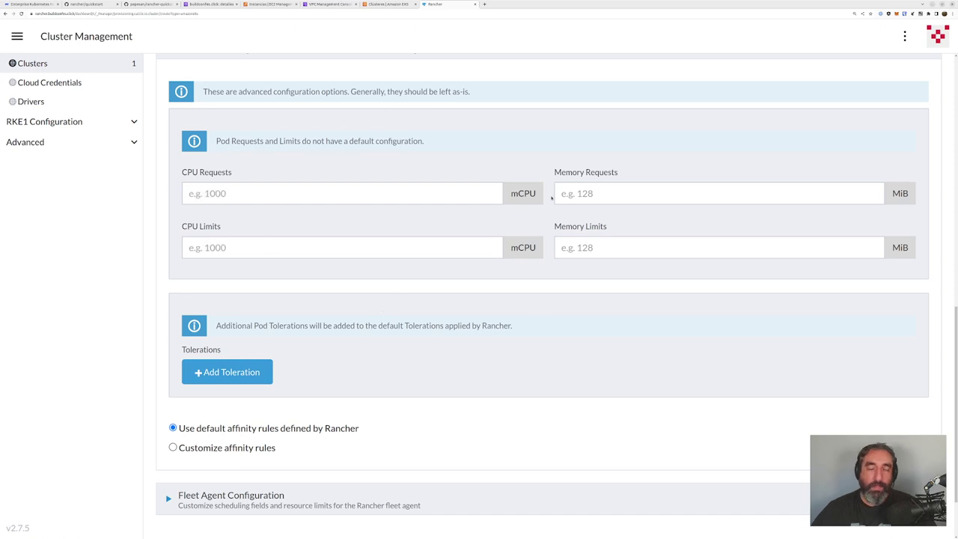
scroll(434, 277, "down", 1)
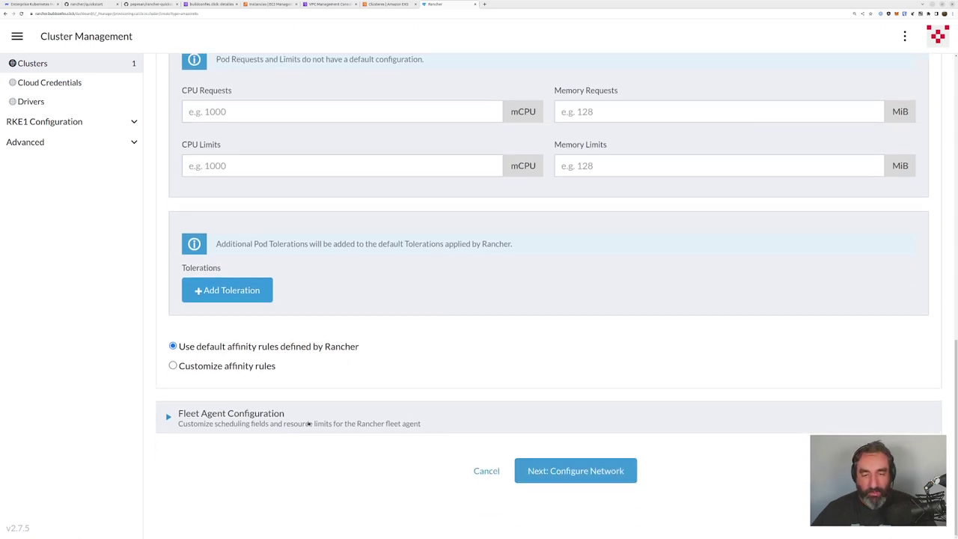
left_click(307, 422)
scroll(375, 382, "down", 2)
scroll(395, 367, "down", 3)
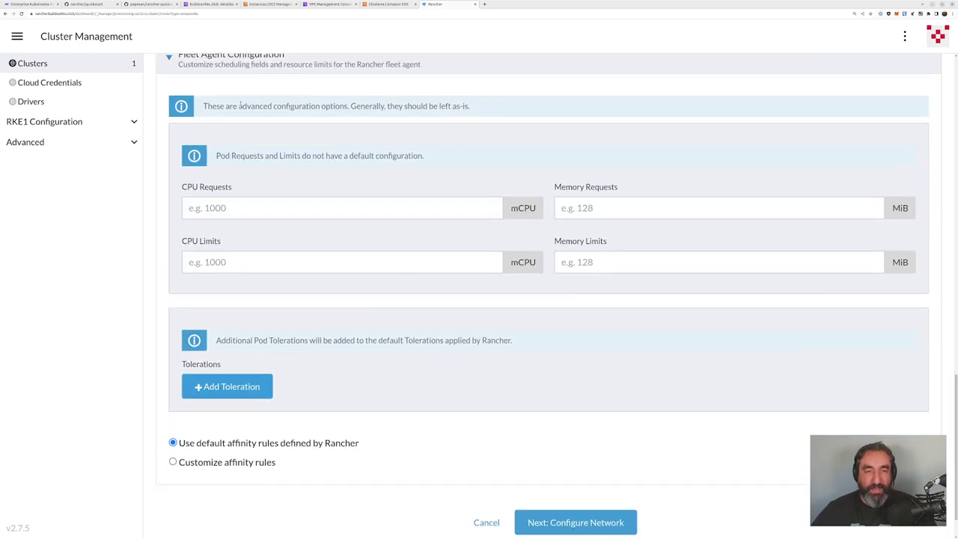
scroll(300, 262, "up", 2)
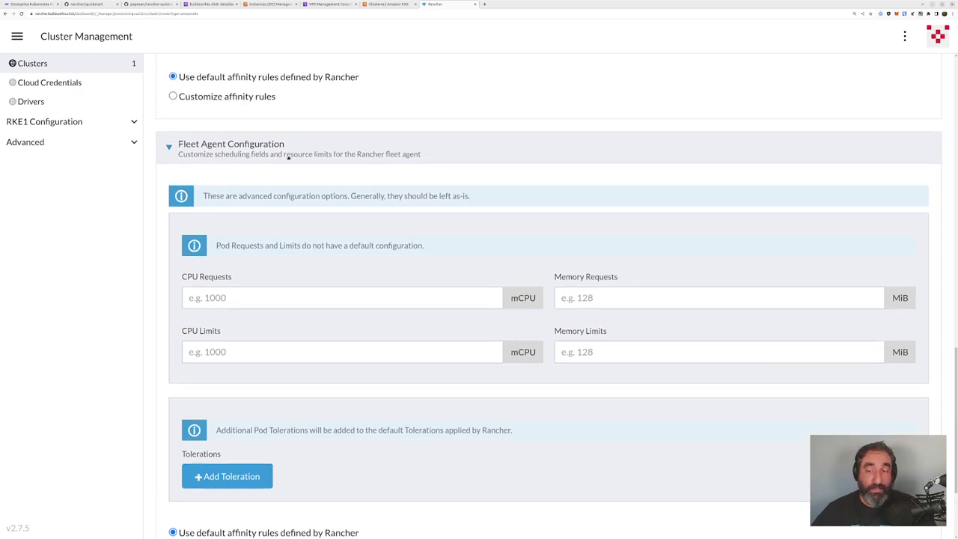
scroll(368, 409, "down", 2)
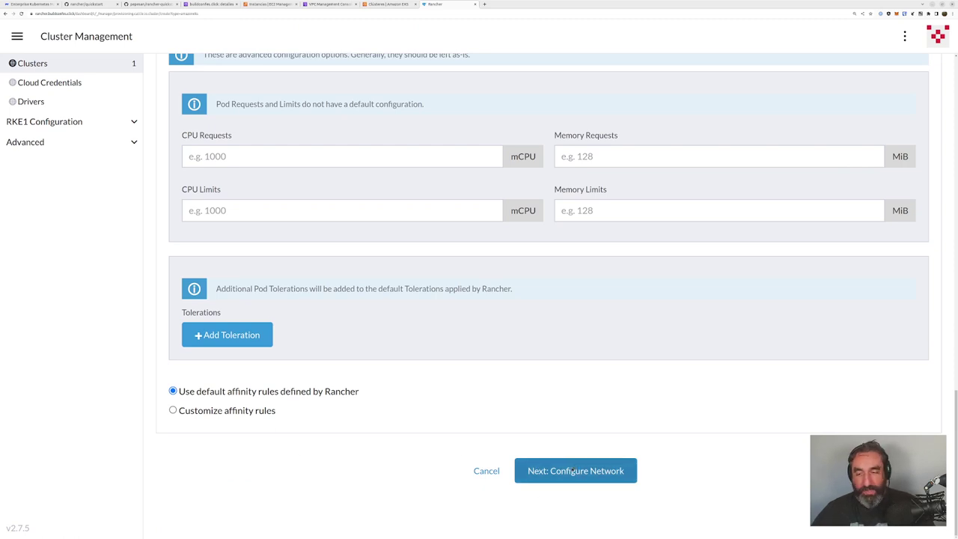
Step: Continue to the network configuration and examine the API server endpoint access and subnet options
left_click(574, 469)
scroll(438, 342, "down", 3)
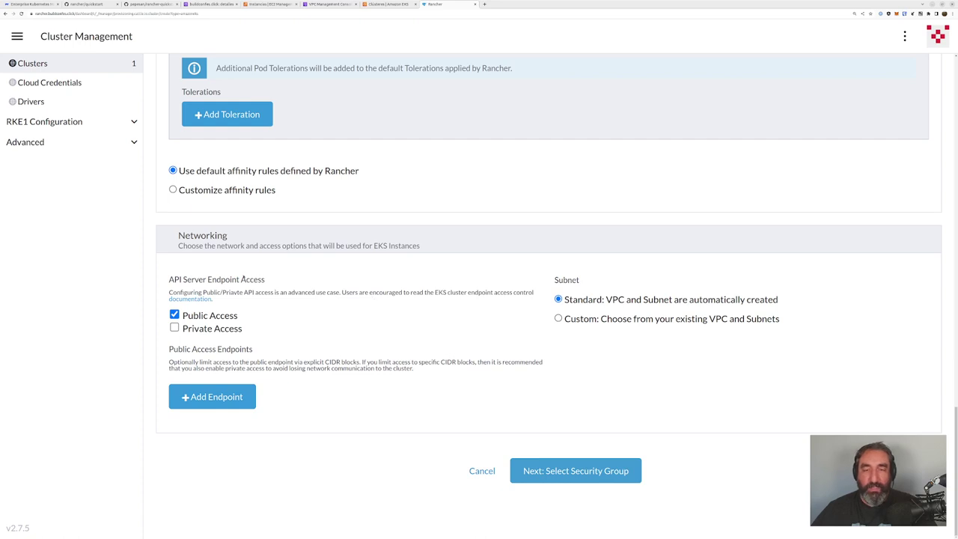
mouse_move(175, 314)
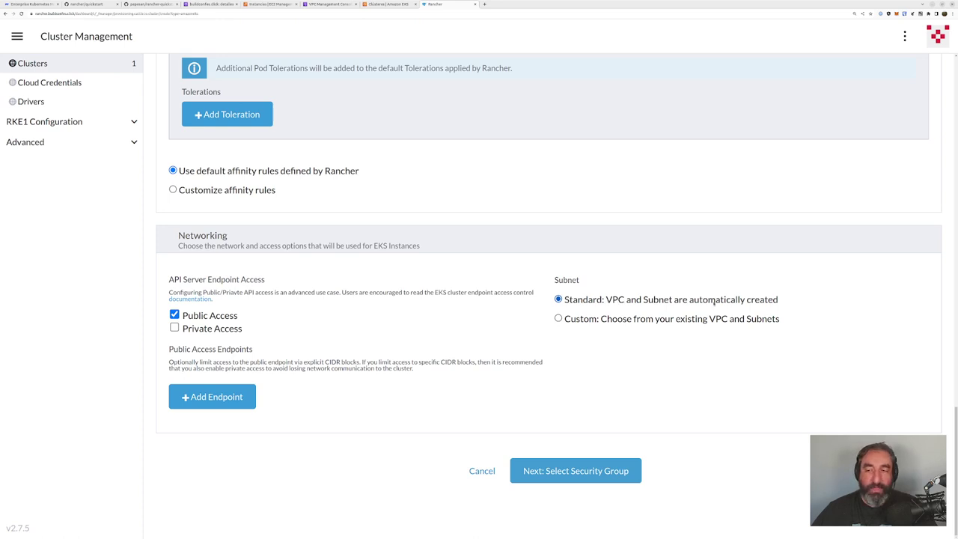
Step: Check the existing VPCs and subnets offered by the custom subnet option, returning to the standard, automatically created option
left_click(688, 320)
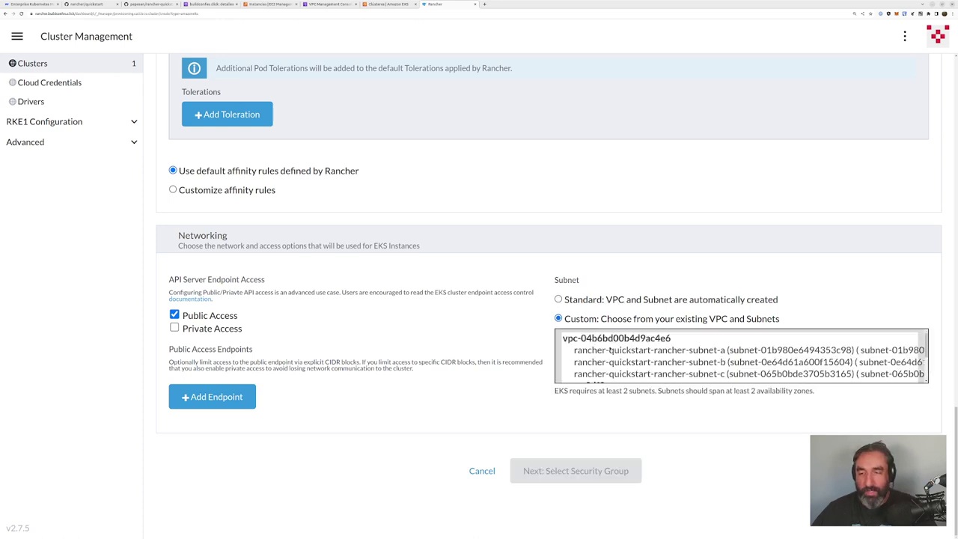
scroll(642, 362, "down", 3)
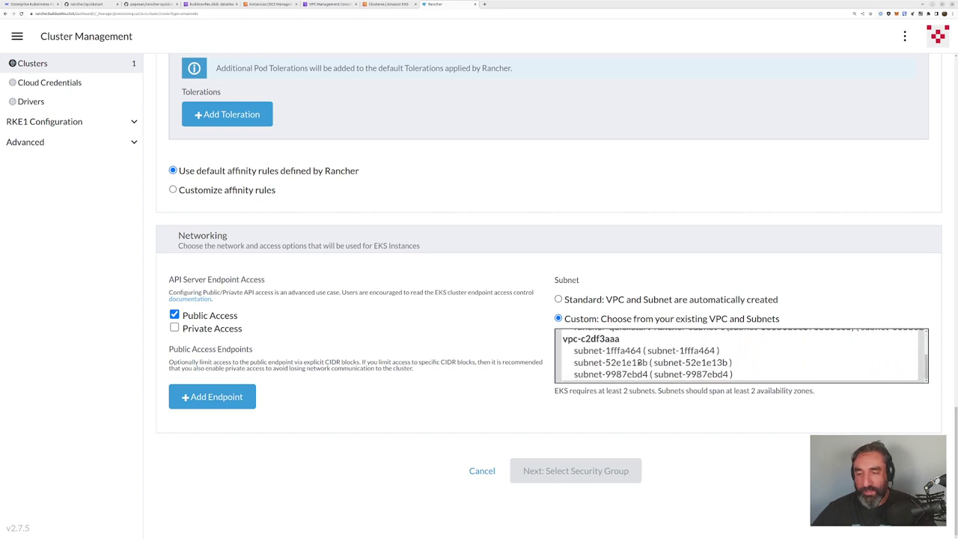
scroll(637, 361, "up", 3)
left_click(636, 299)
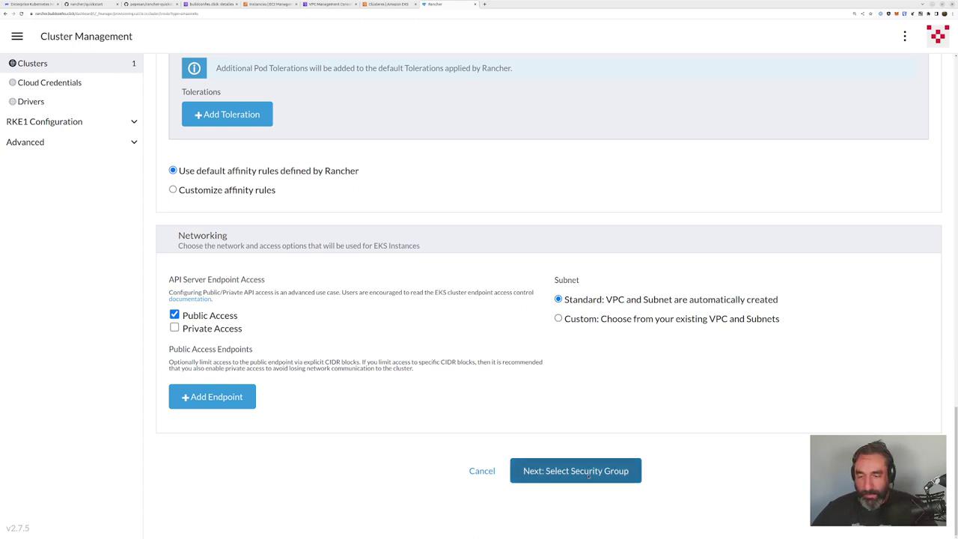
Step: Continue past the networking section and review the logging options and the managed node group's details
left_click(563, 470)
scroll(423, 327, "down", 3)
scroll(423, 327, "down", 2)
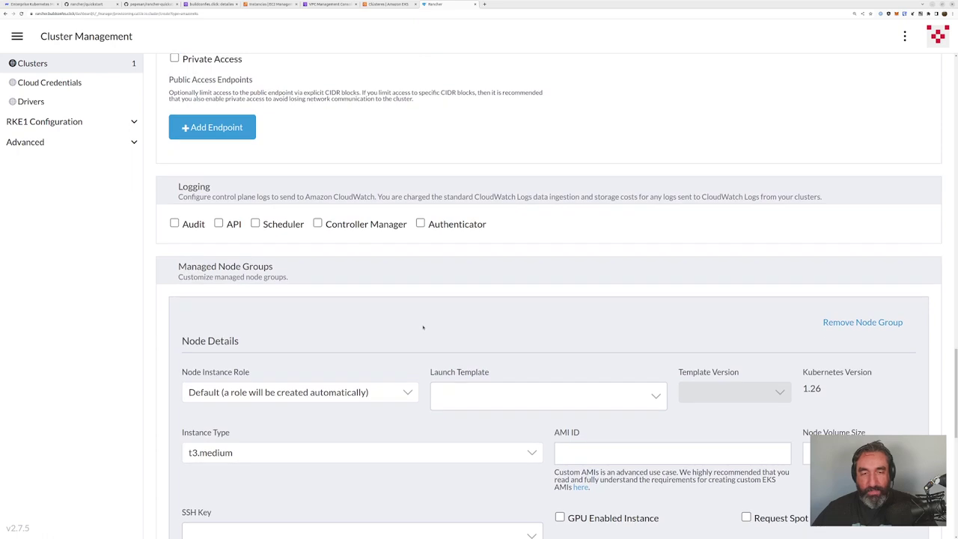
scroll(423, 328, "up", 1)
scroll(423, 327, "down", 1)
scroll(423, 327, "down", 2)
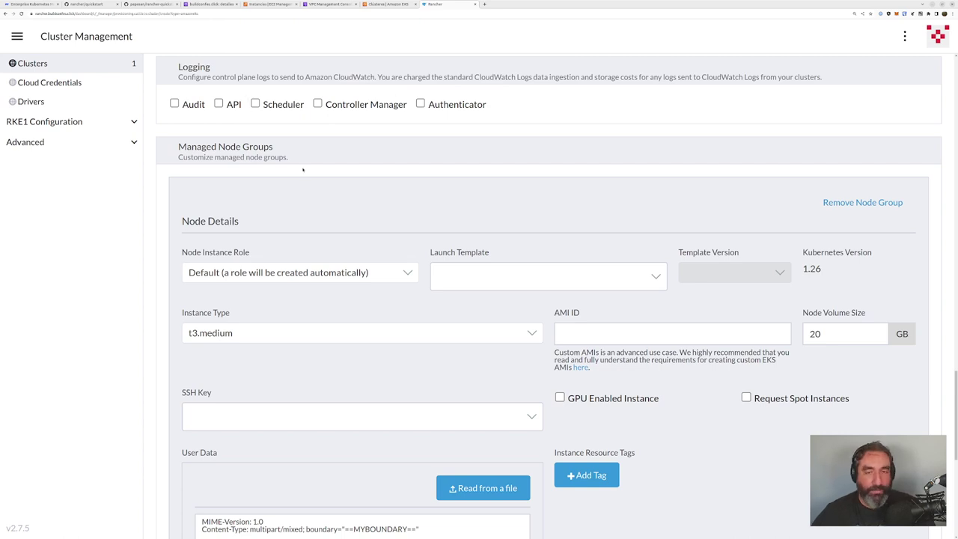
scroll(303, 170, "down", 3)
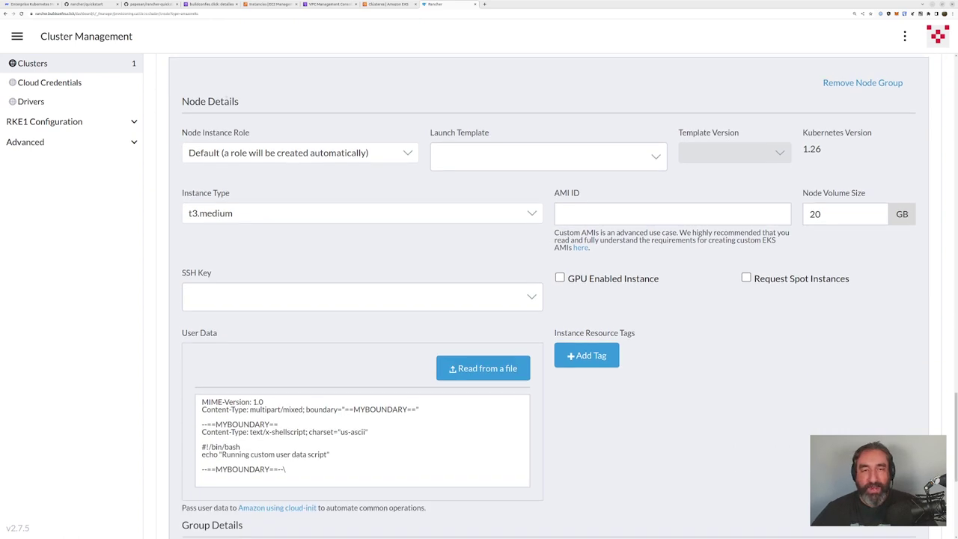
left_click_drag(182, 102, 241, 105)
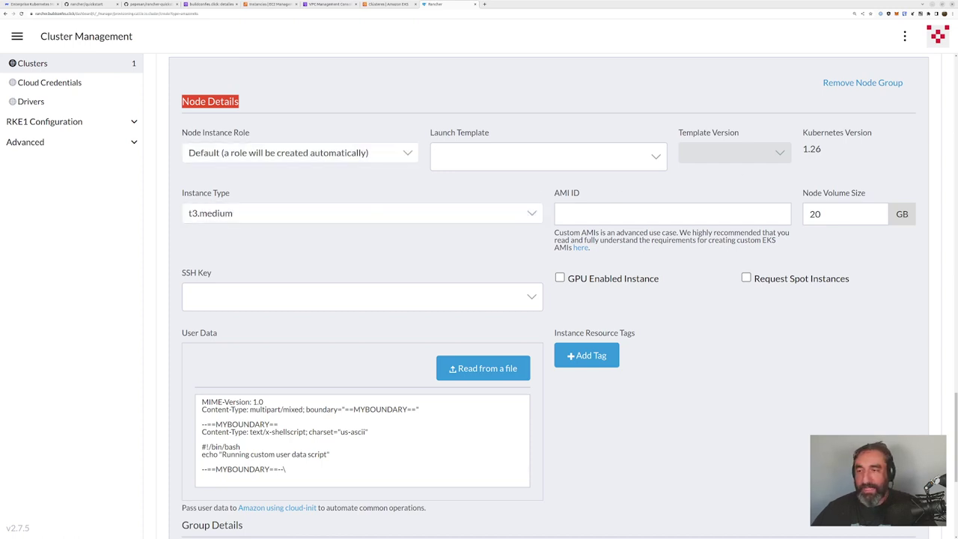
left_click_drag(824, 149, 801, 149)
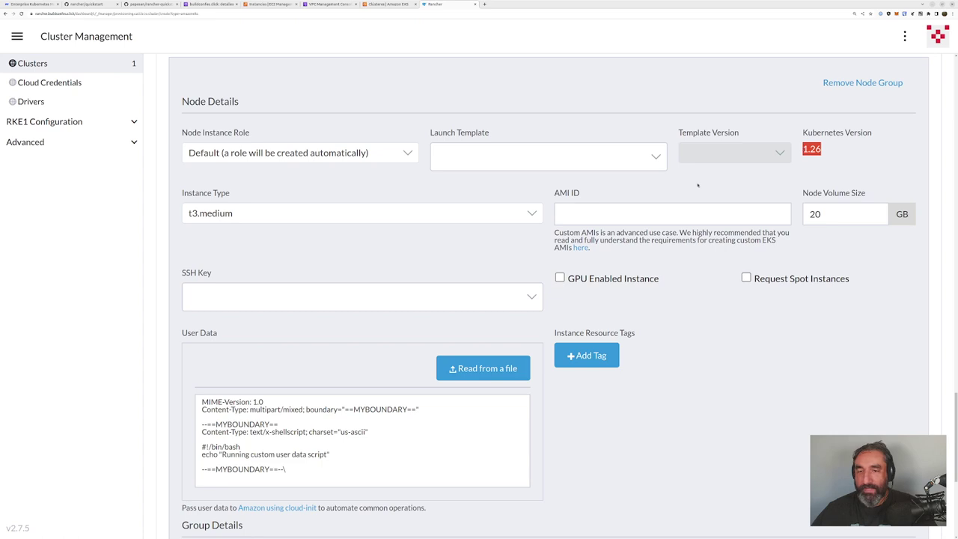
Step: Set the node group's instance type to t3.xlarge and its node volume size to 80 GB
left_click(359, 213)
scroll(352, 344, "down", 1)
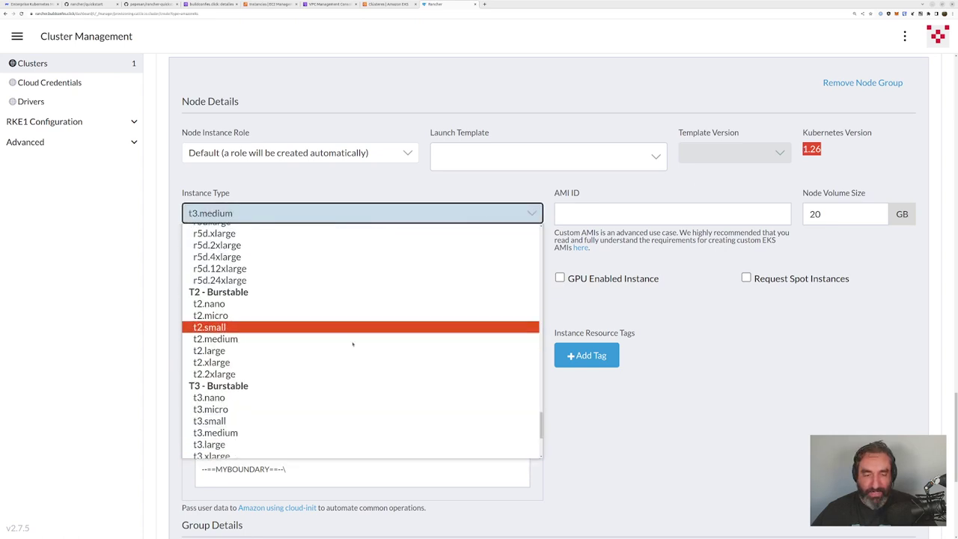
scroll(353, 344, "down", 4)
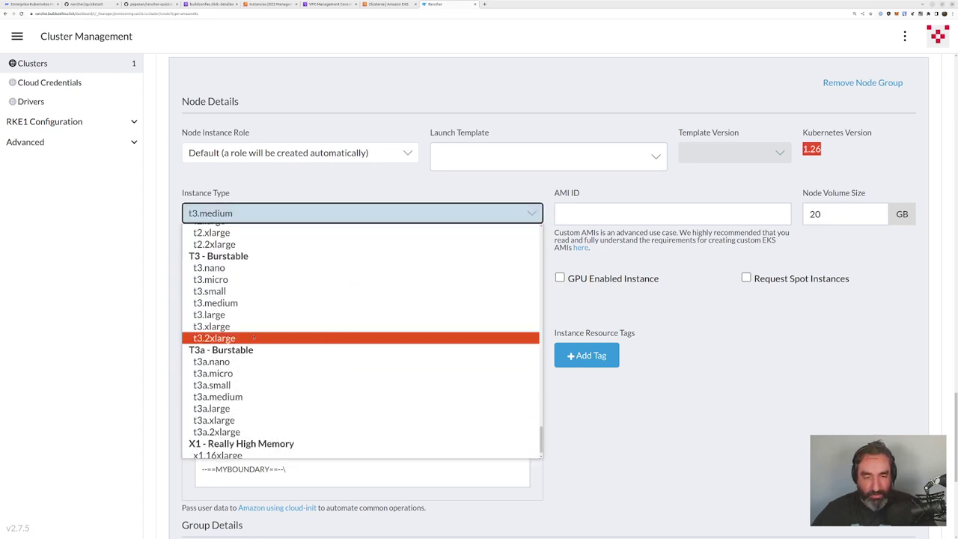
left_click(239, 327)
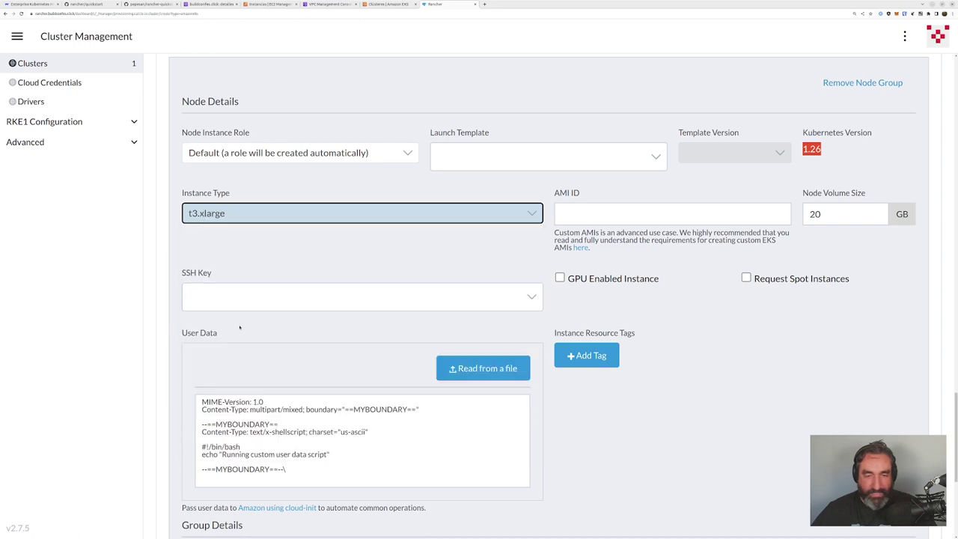
double_click(850, 214)
type("80")
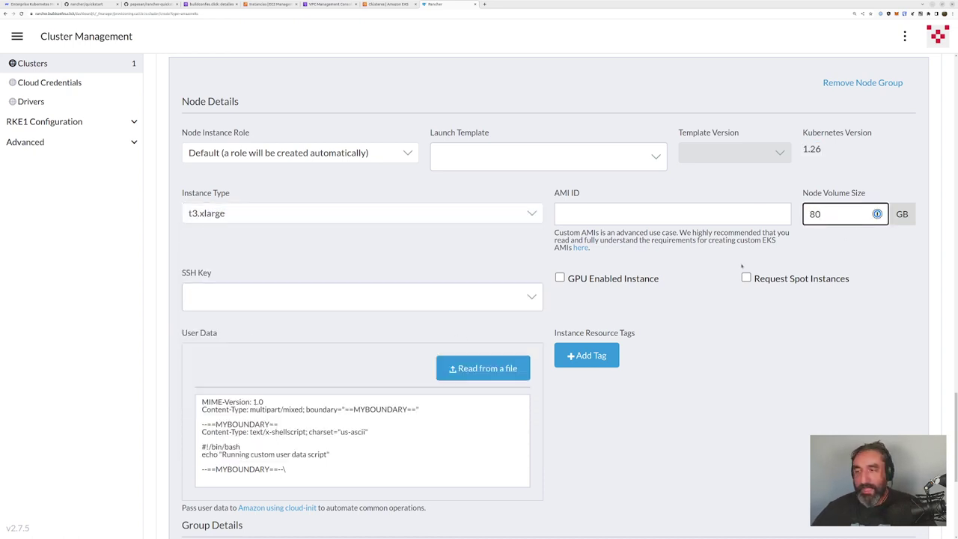
left_click(352, 306)
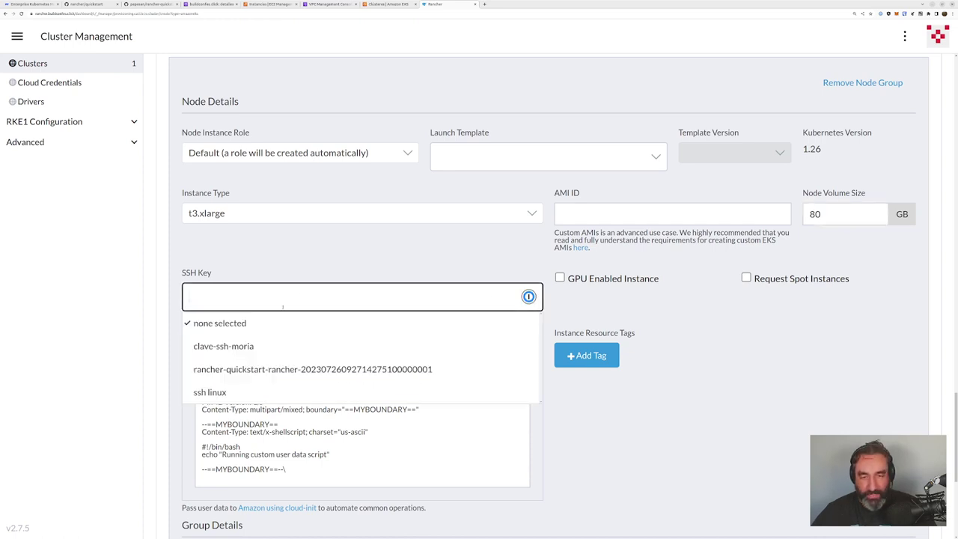
left_click(239, 370)
scroll(295, 308, "down", 5)
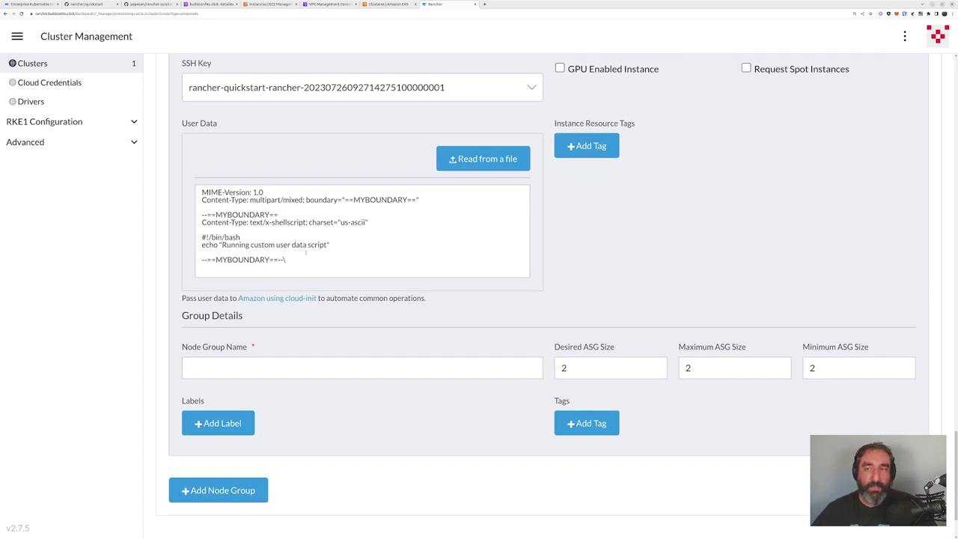
Step: Name the node group eks-rancher-pool
scroll(319, 253, "down", 2)
left_click(227, 283)
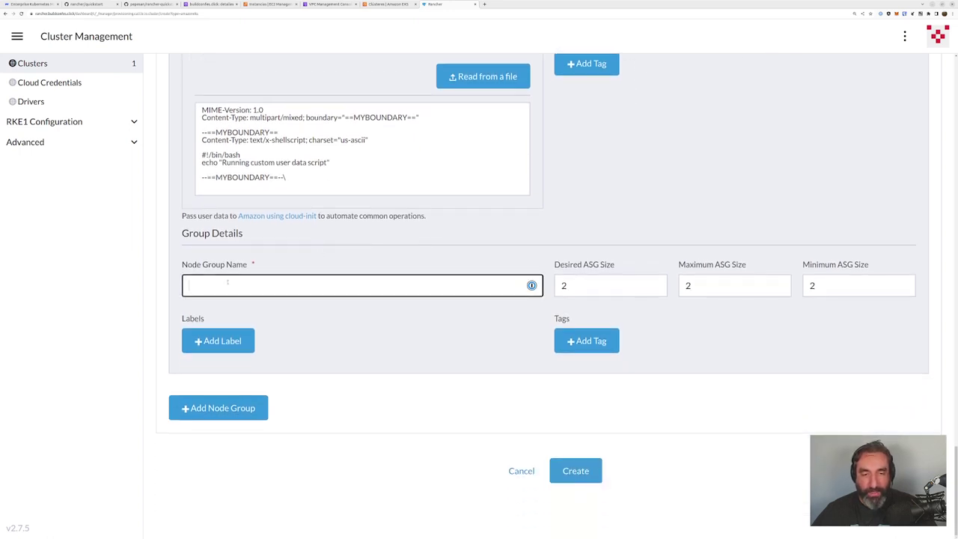
type("eks-r")
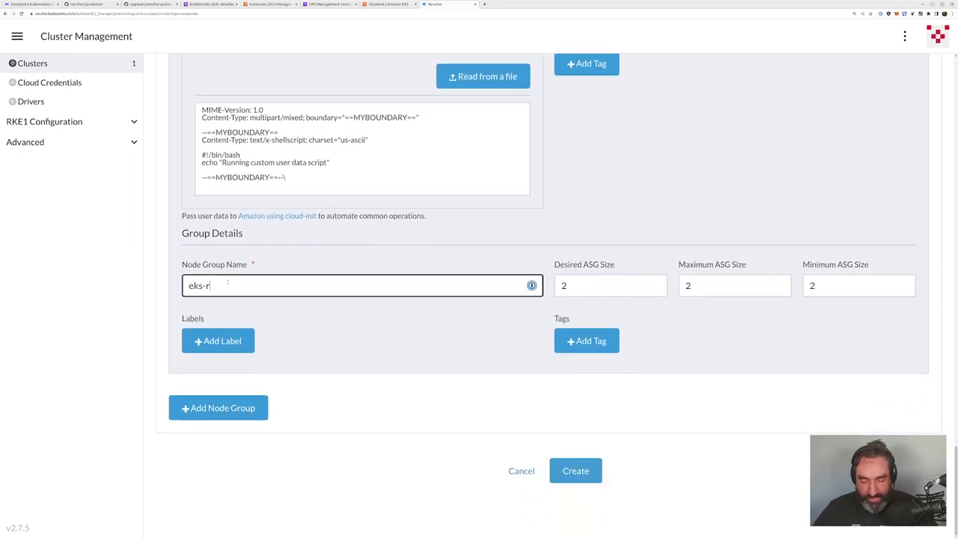
type("ancher-pool")
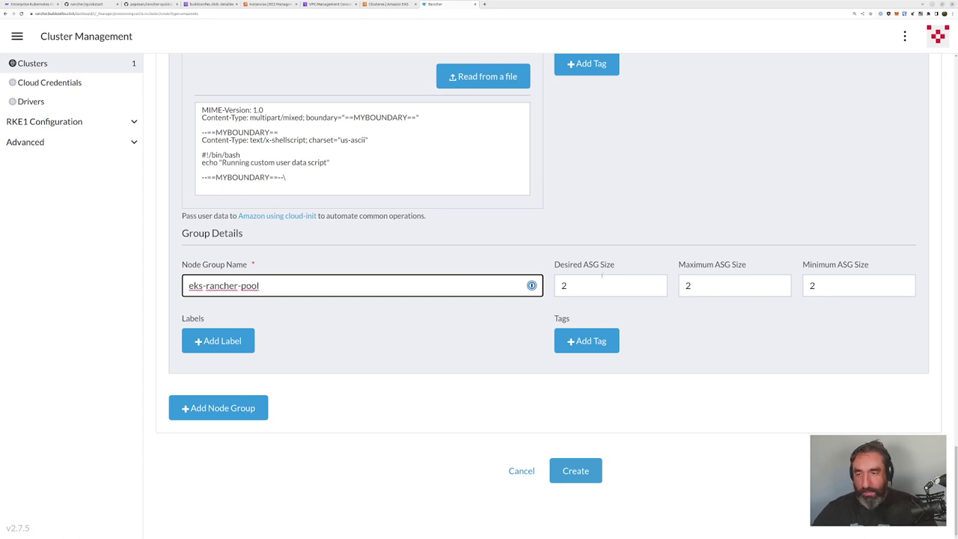
Step: Set the node group's desired ASG size to 3, maximum to 6 and minimum to 3
key("Tab")
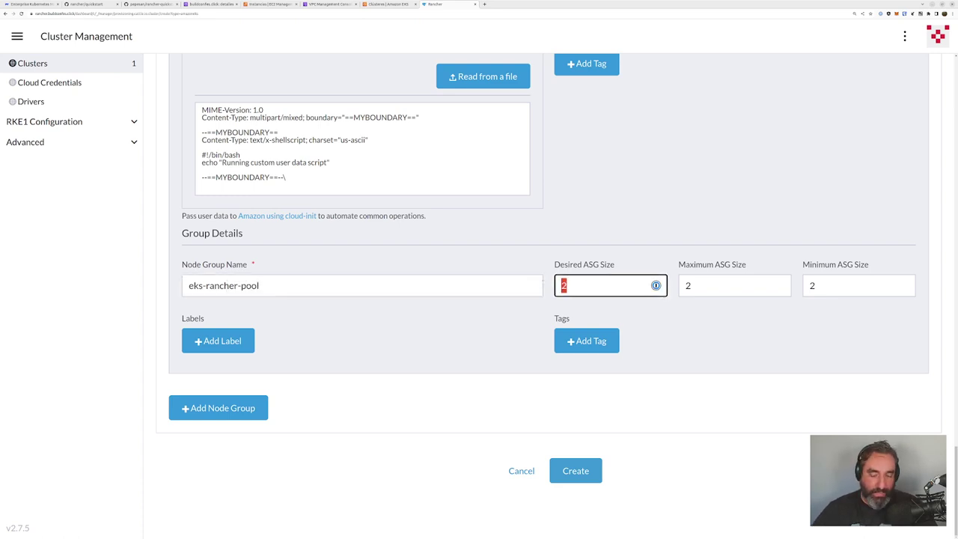
type("3")
key("Tab")
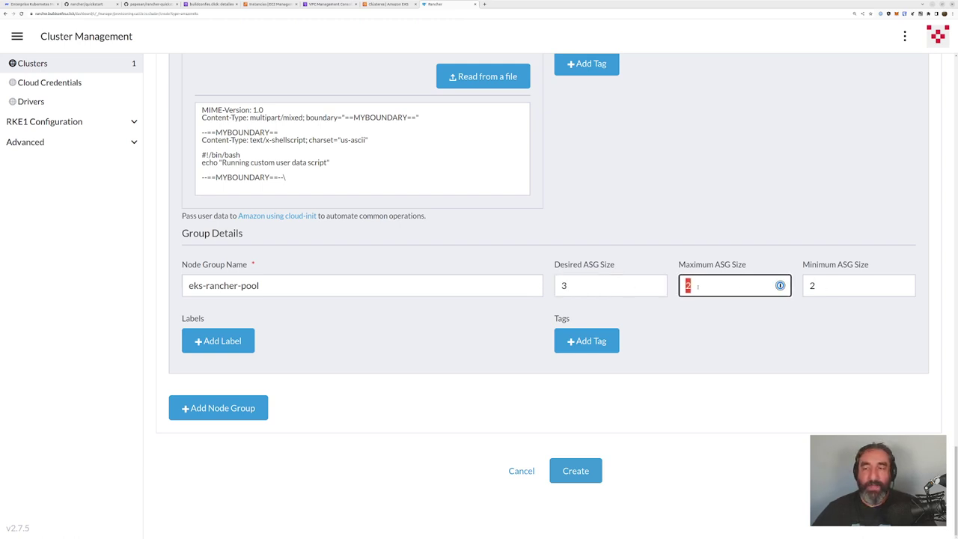
type("6")
key("Tab")
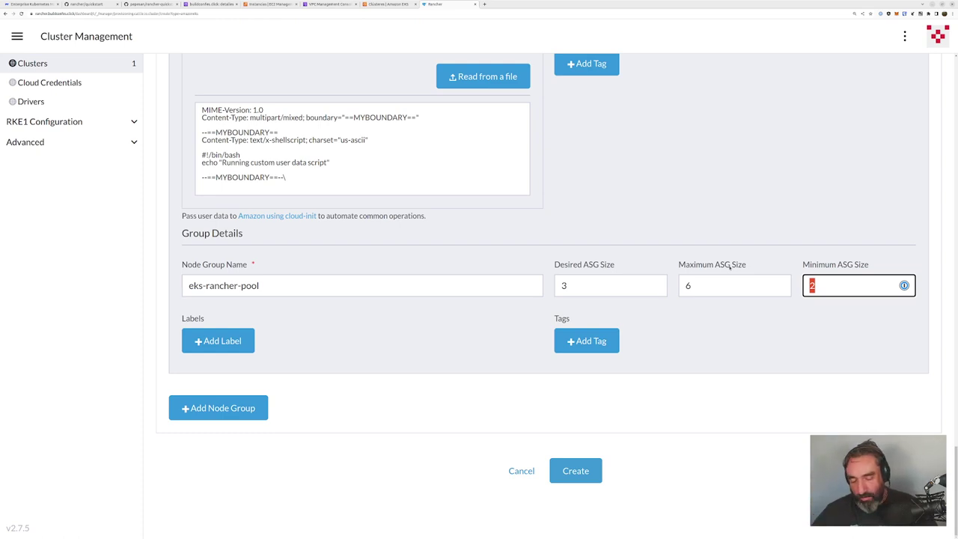
type("3")
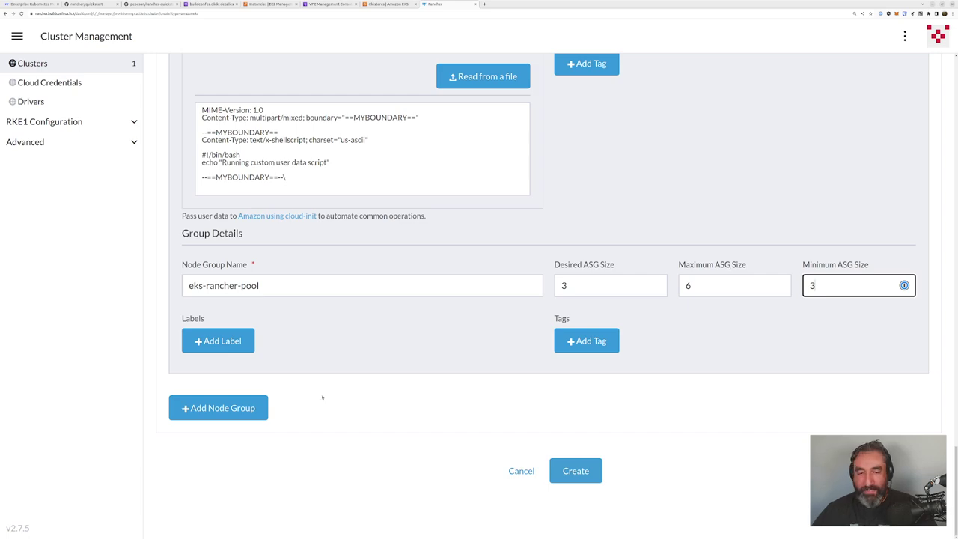
Step: Review the managed node group settings and create the EKS cluster
scroll(323, 335, "up", 5)
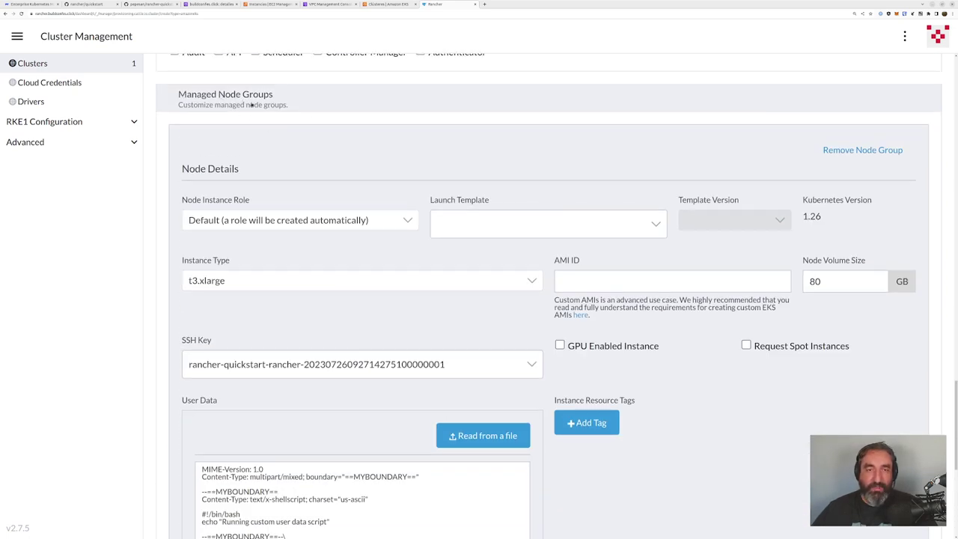
scroll(299, 240, "down", 5)
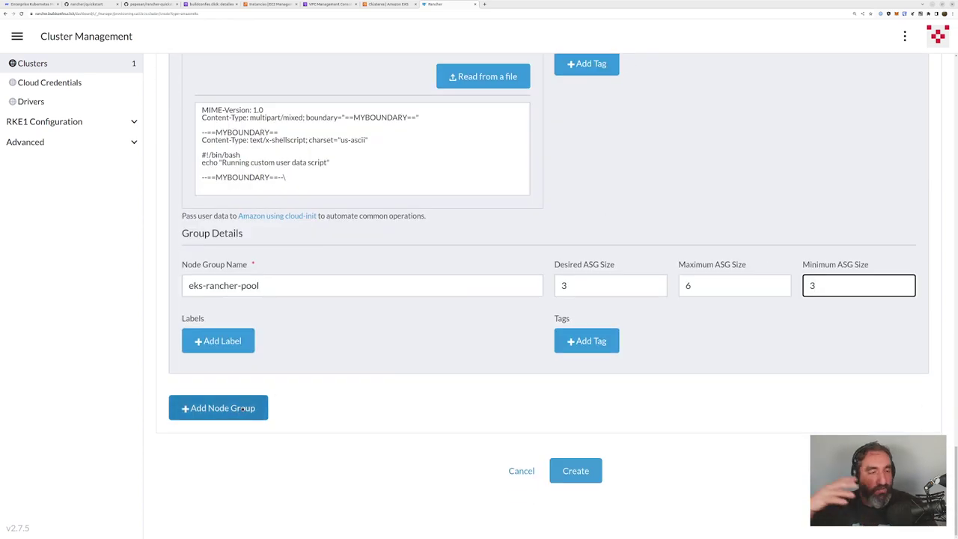
left_click(587, 473)
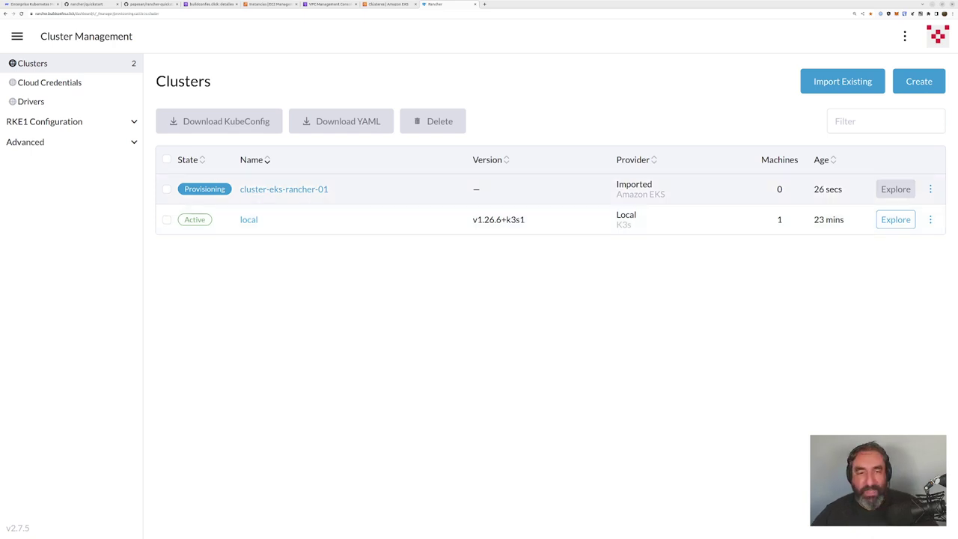
Step: Open the details of cluster-eks-rancher-01, and switch to the AWS console to check the EKS clusters list and the VPC details
left_click(265, 191)
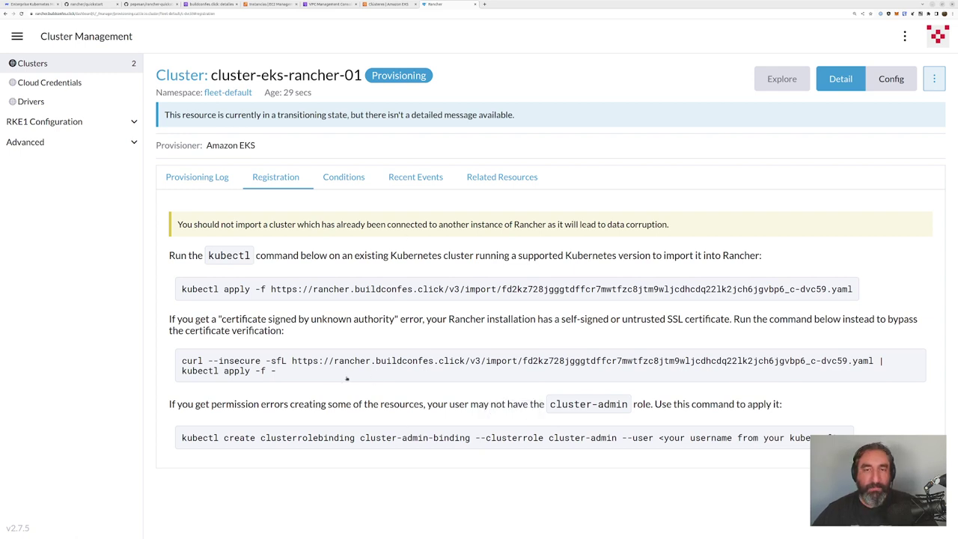
left_click(400, 5)
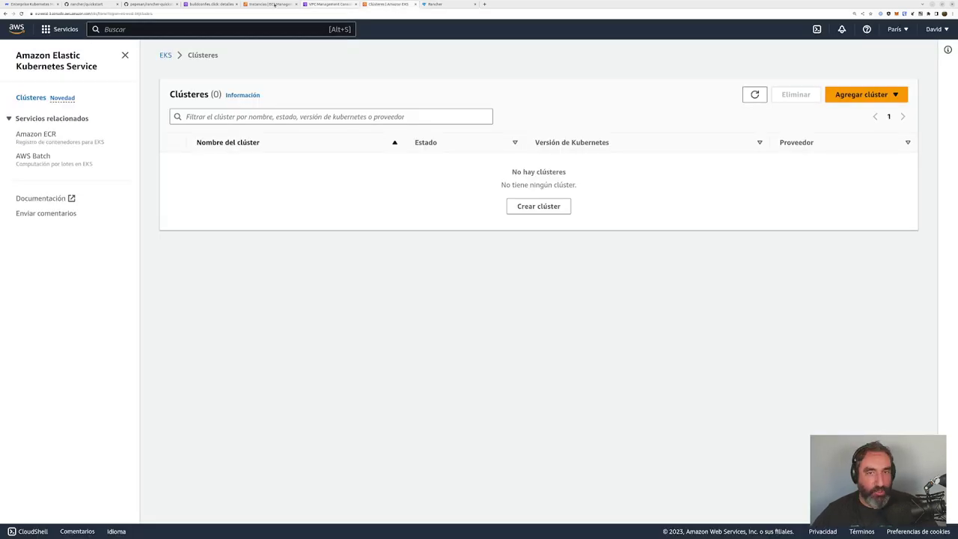
left_click(329, 4)
left_click(612, 66)
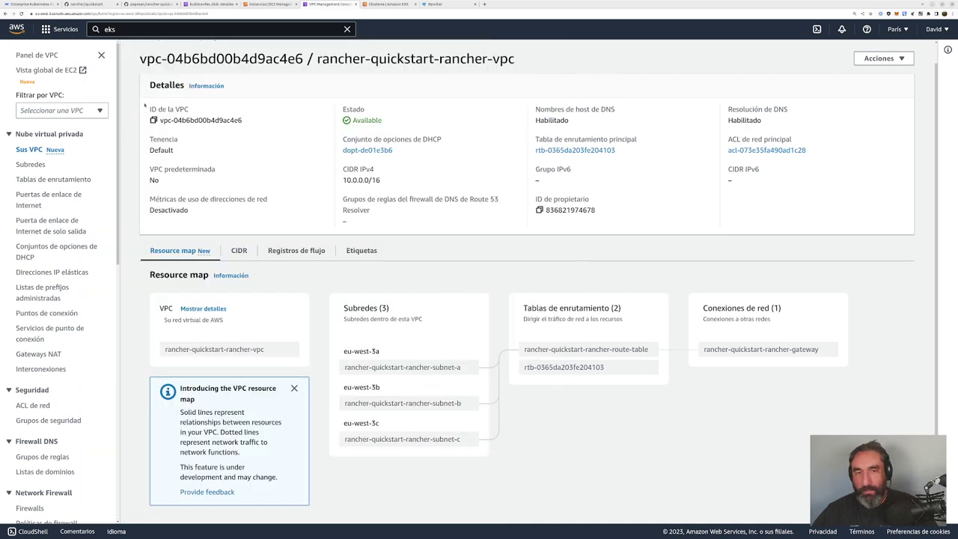
Step: Refresh the VPC list, open the cluster-eks-rancher-01-eks-vpc-VPC details and examine its resource map
left_click(28, 151)
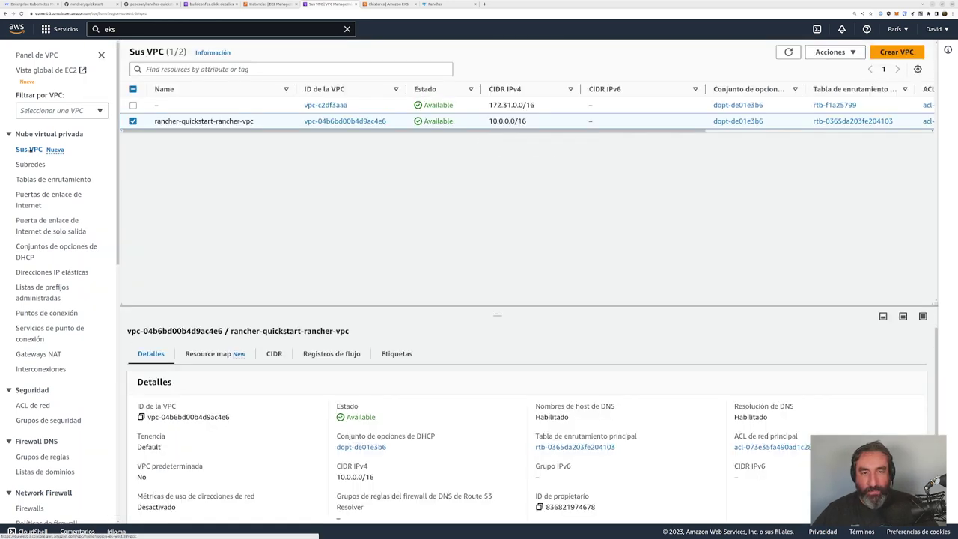
left_click(789, 52)
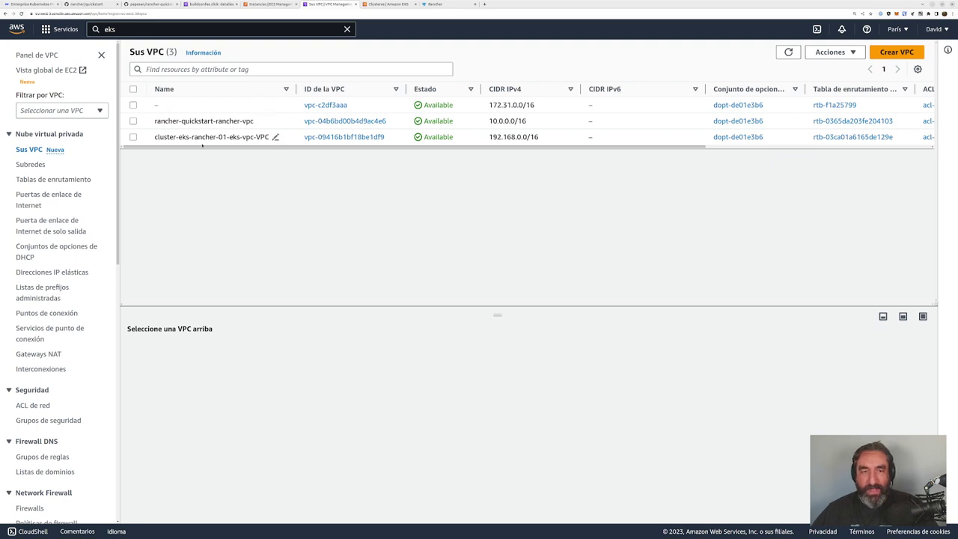
left_click_drag(155, 137, 269, 137)
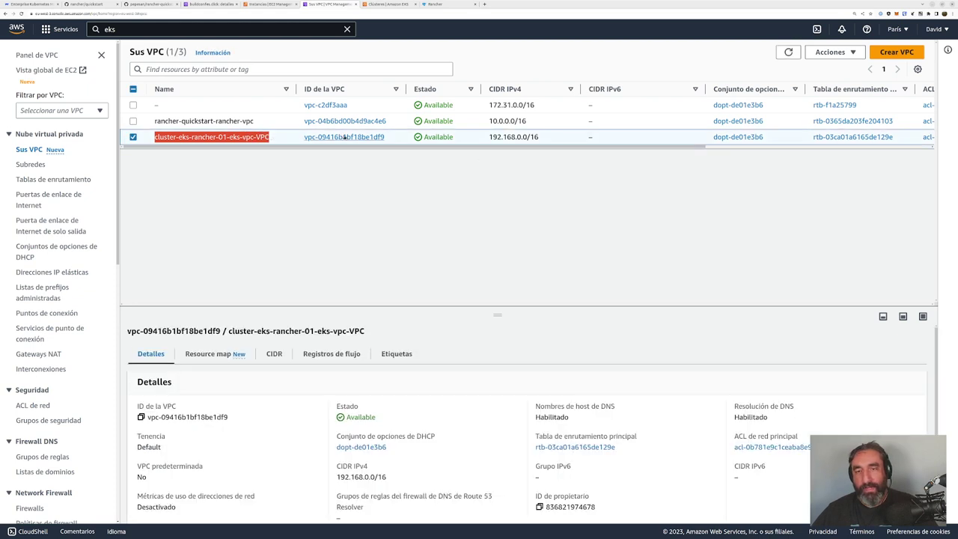
left_click(345, 137)
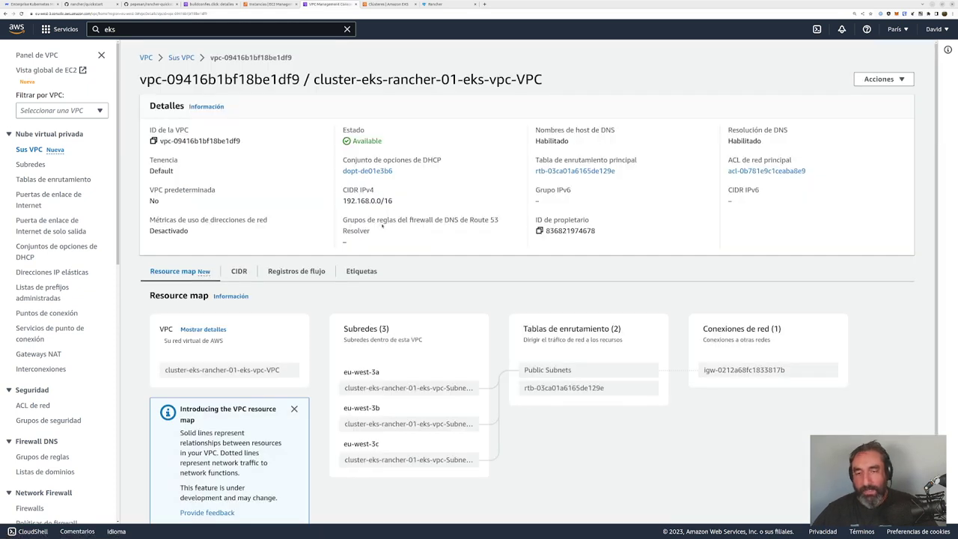
scroll(382, 235, "down", 1)
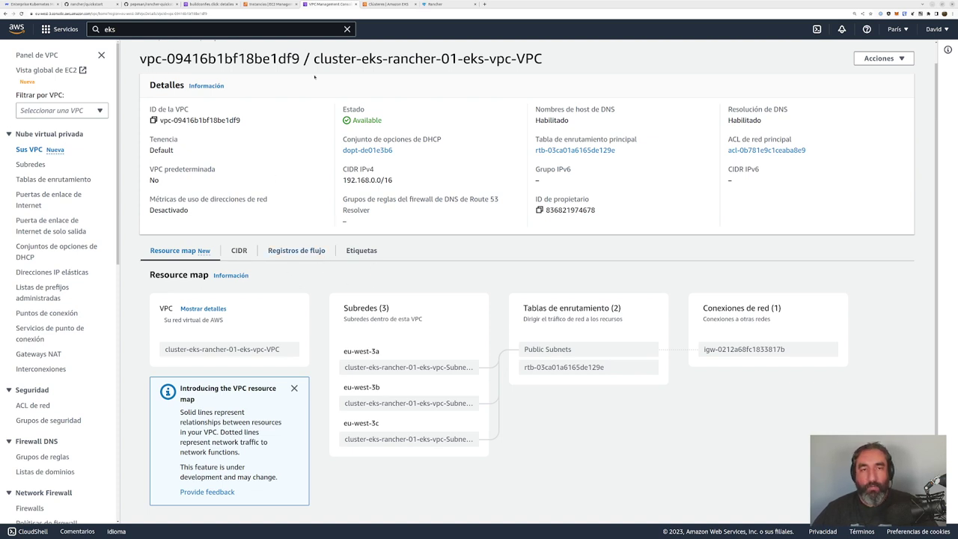
left_click_drag(543, 60, 136, 52)
left_click(282, 70)
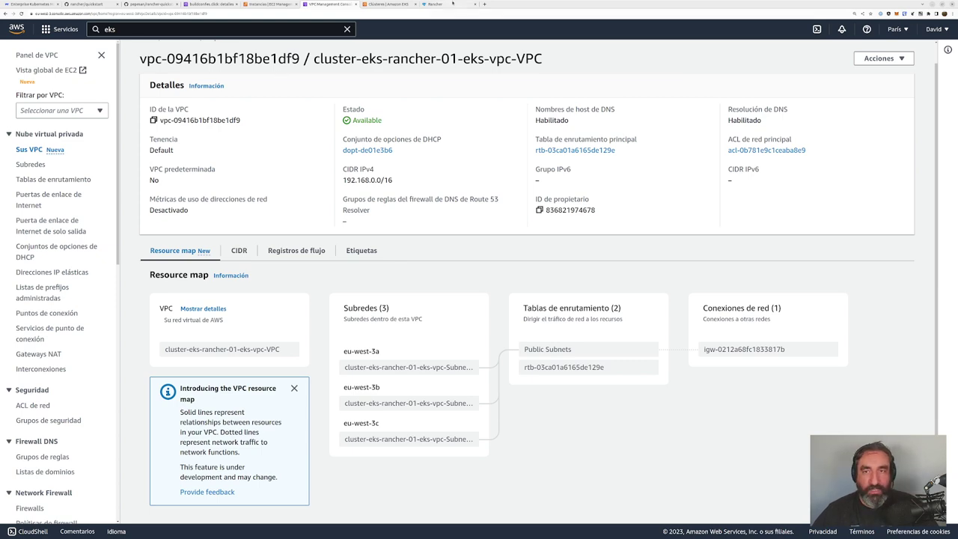
Step: Check the clusters list in Rancher, and switch to the AWS console to refresh the EKS clusters list
left_click(453, 4)
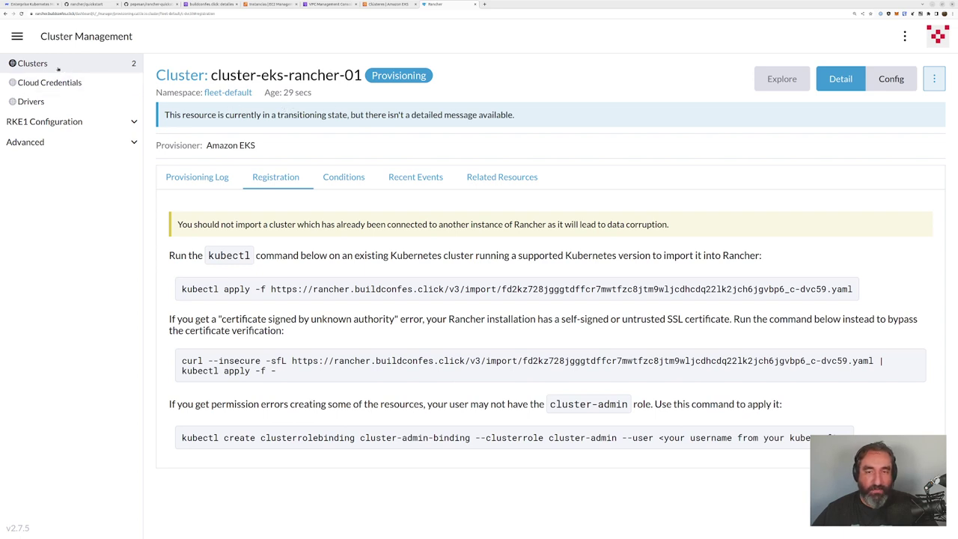
left_click(30, 65)
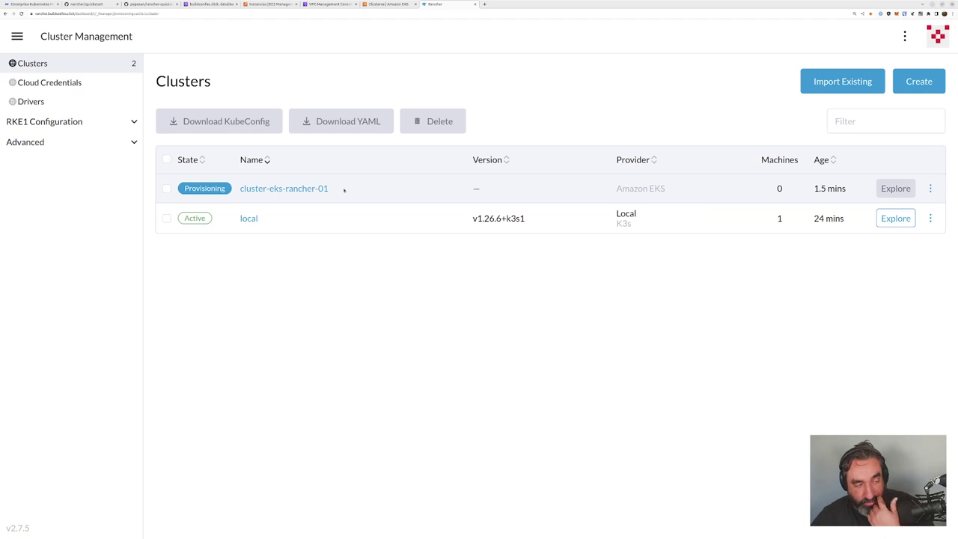
left_click(390, 5)
left_click(755, 95)
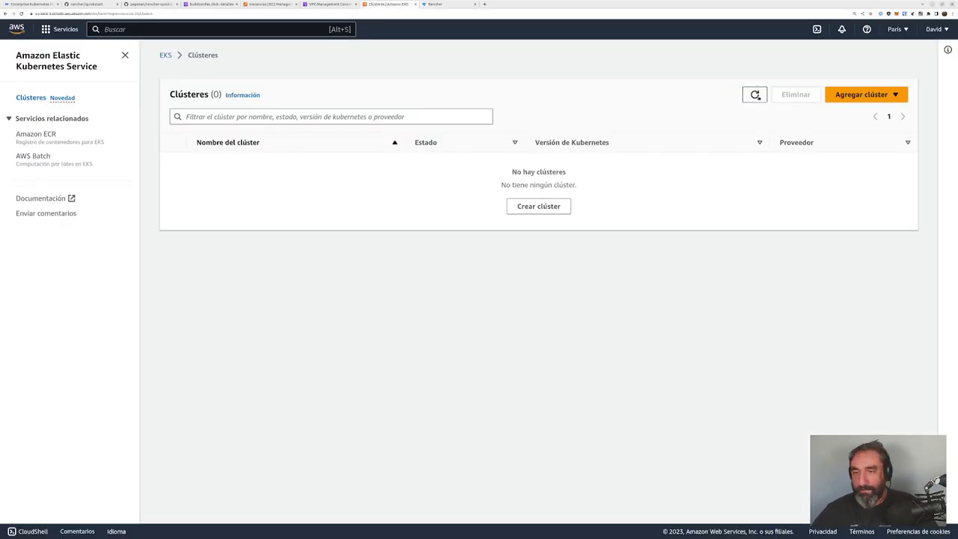
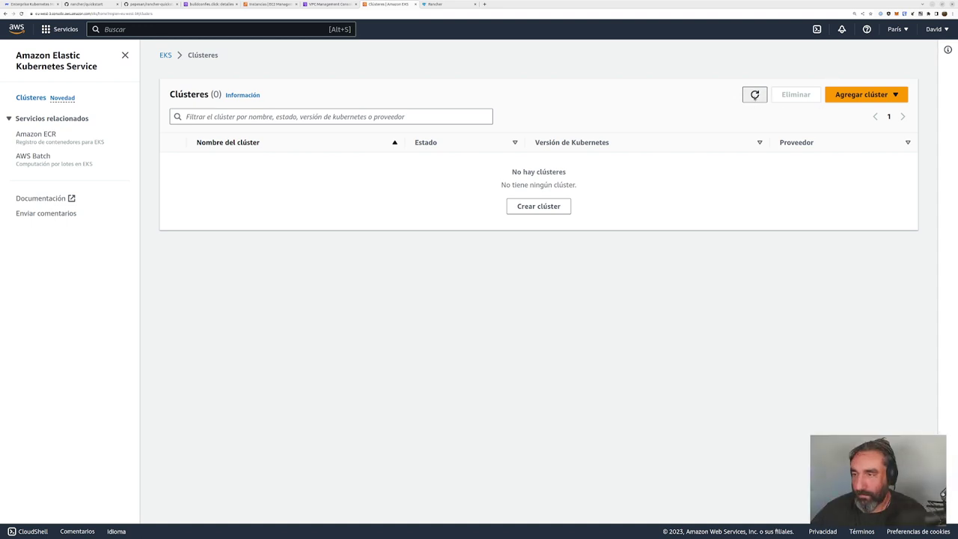
left_click(755, 94)
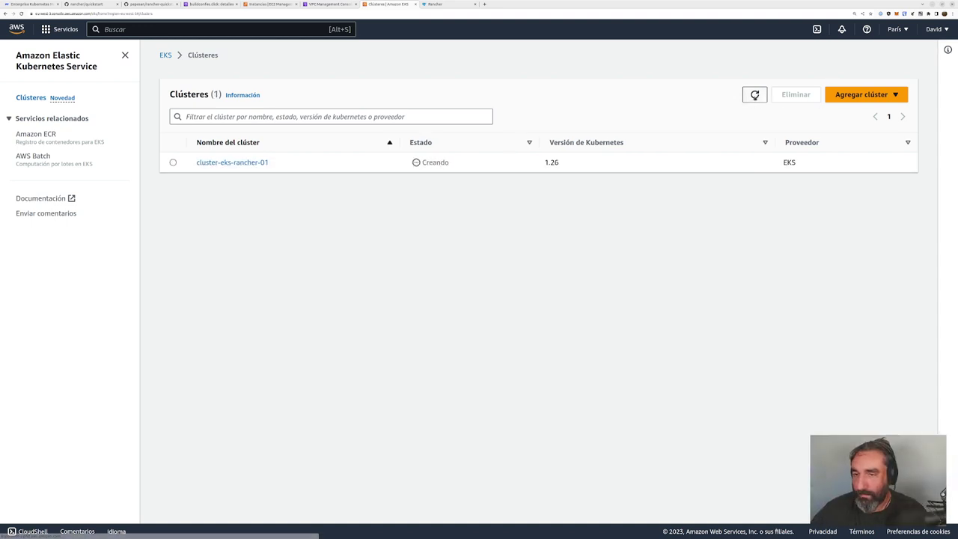
Step: Open cluster-eks-rancher-01 in EKS and examine its status, API endpoint, certificate authority, IAM role ARN and cluster ARN
left_click(241, 162)
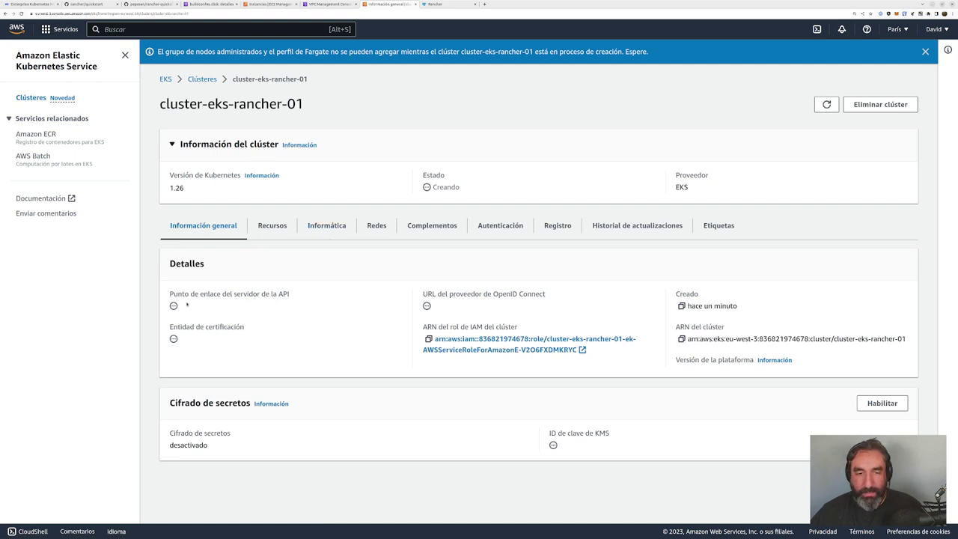
left_click_drag(192, 294, 227, 300)
left_click_drag(190, 327, 245, 328)
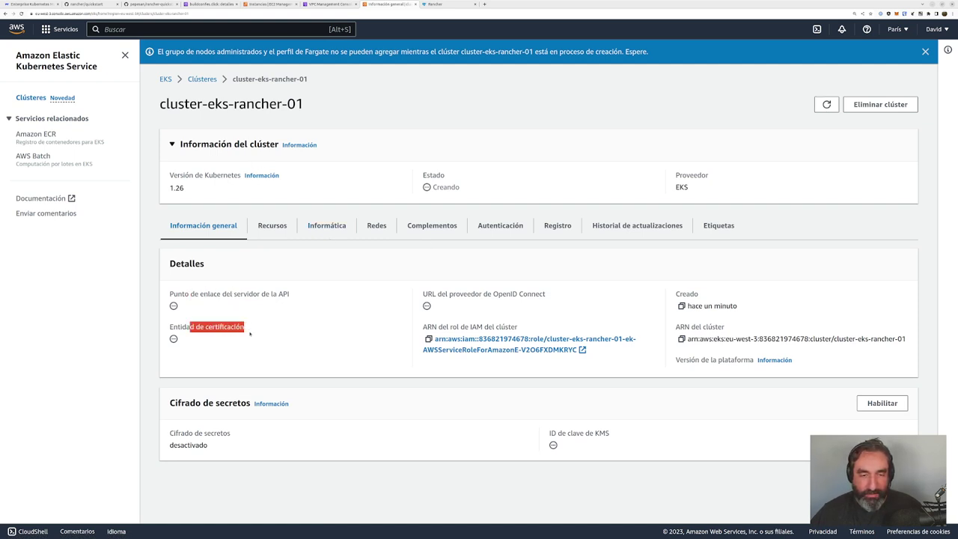
left_click(245, 327)
left_click_drag(168, 327, 248, 329)
left_click(248, 329)
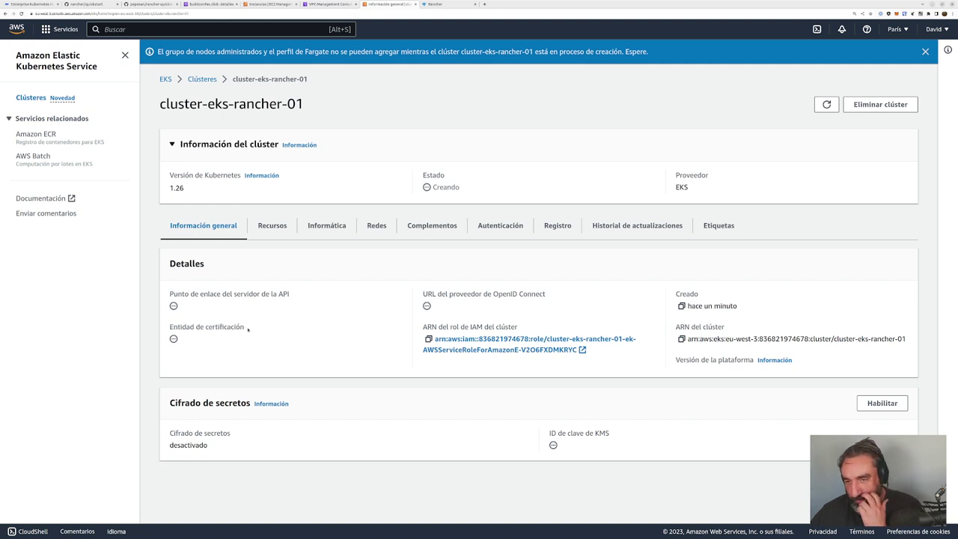
left_click_drag(459, 187, 436, 187)
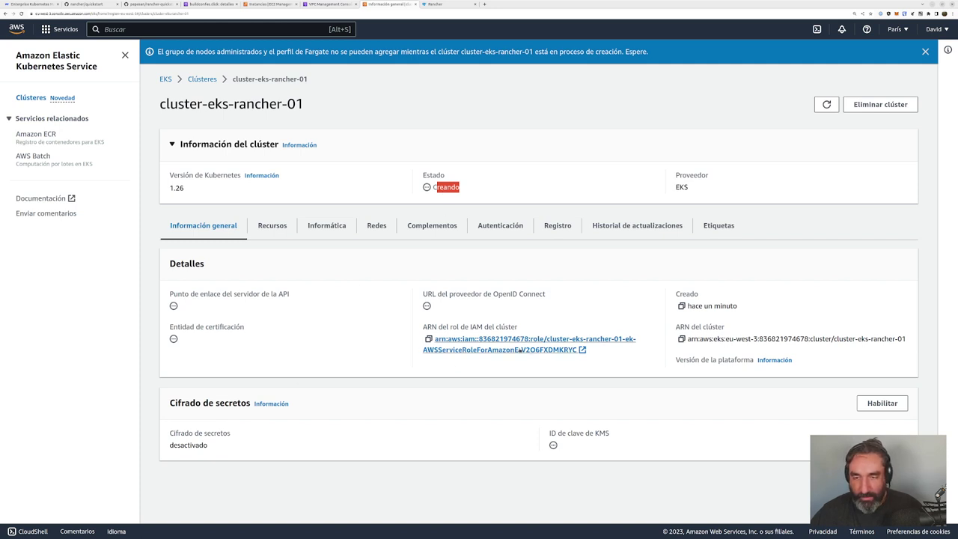
left_click_drag(588, 350, 432, 339)
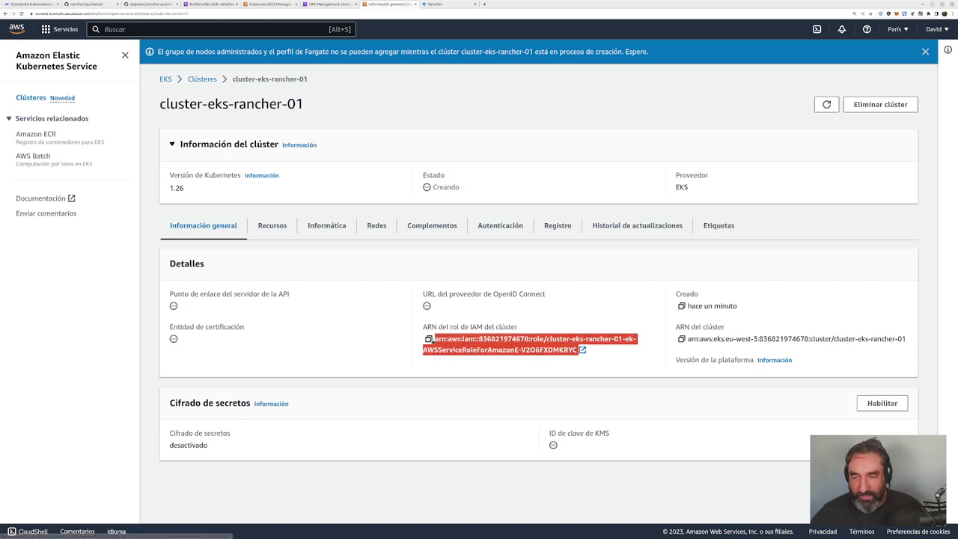
left_click(317, 304)
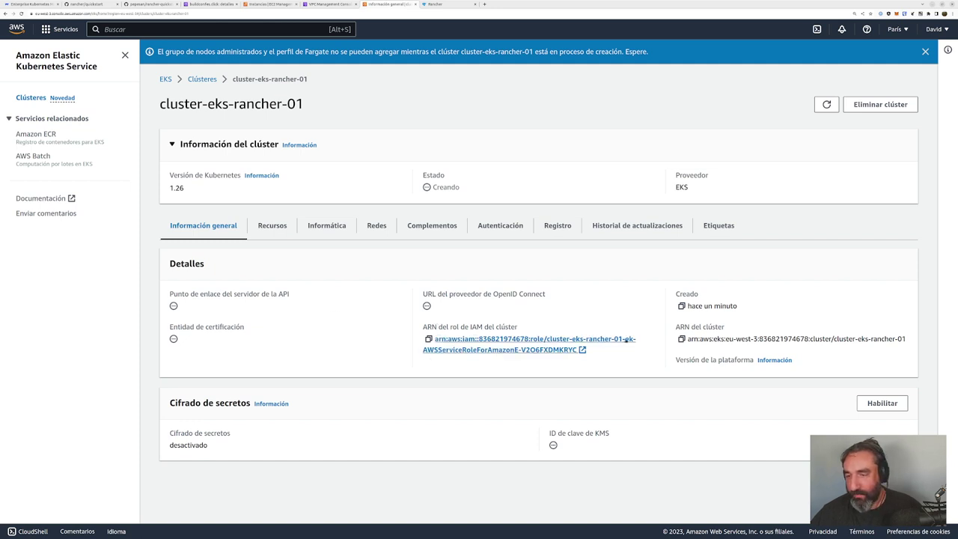
left_click_drag(905, 339, 687, 339)
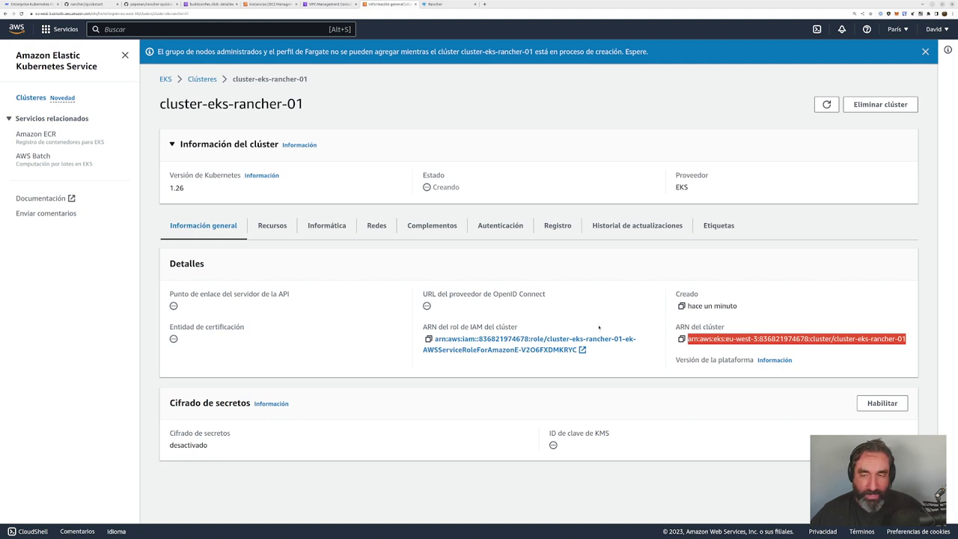
left_click(519, 300)
Step: Inspect the EKS cluster's Kubernetes resources, and its compute nodes, node groups and Fargate profiles
left_click(278, 229)
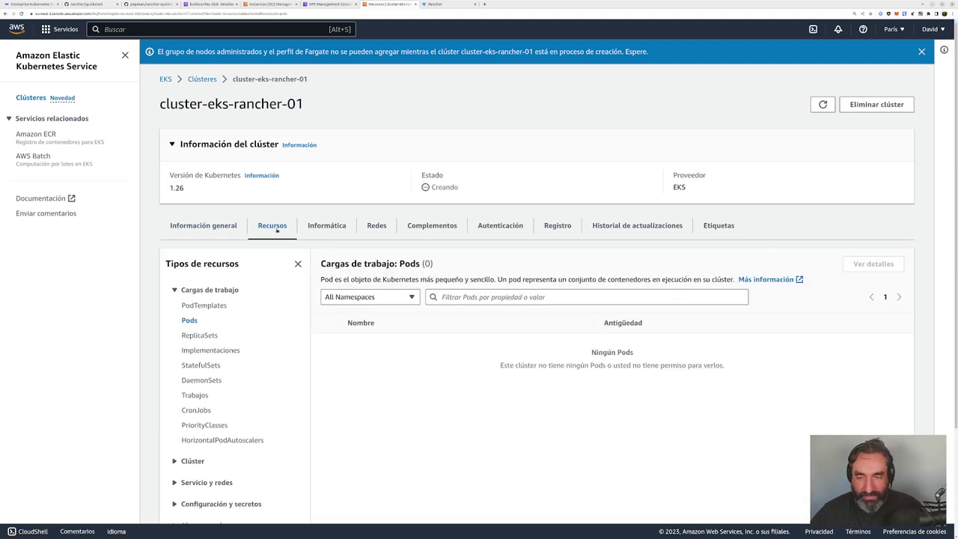
scroll(432, 240, "down", 3)
scroll(430, 241, "up", 1)
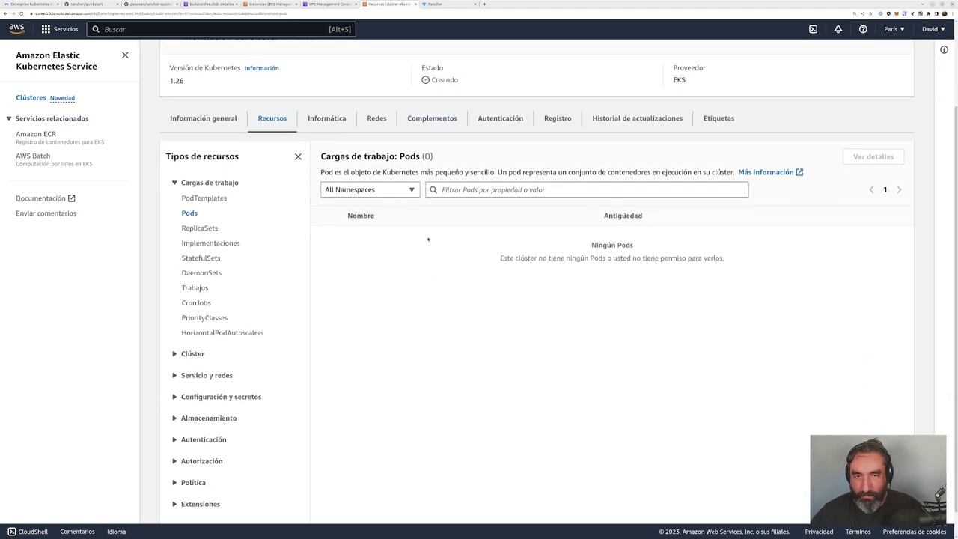
left_click(326, 118)
scroll(444, 262, "down", 1)
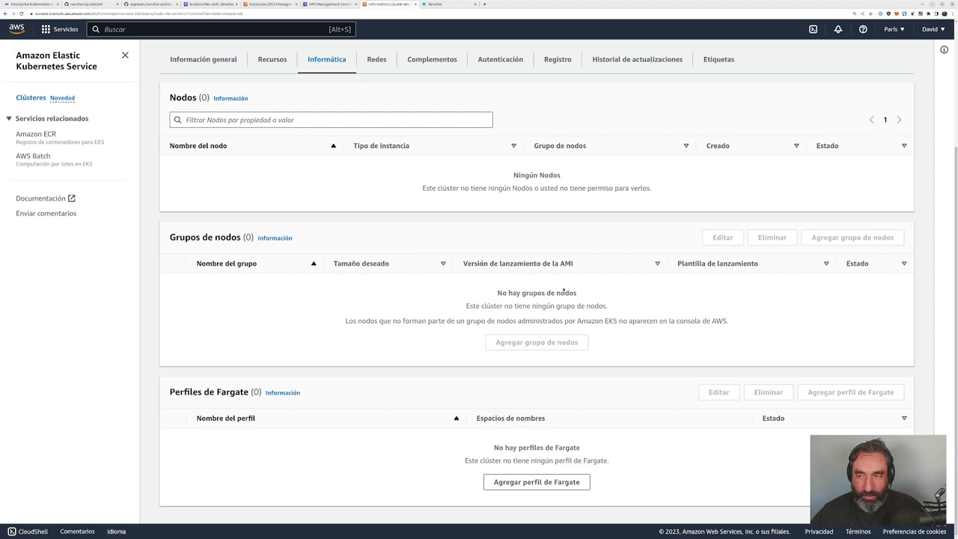
scroll(563, 290, "up", 3)
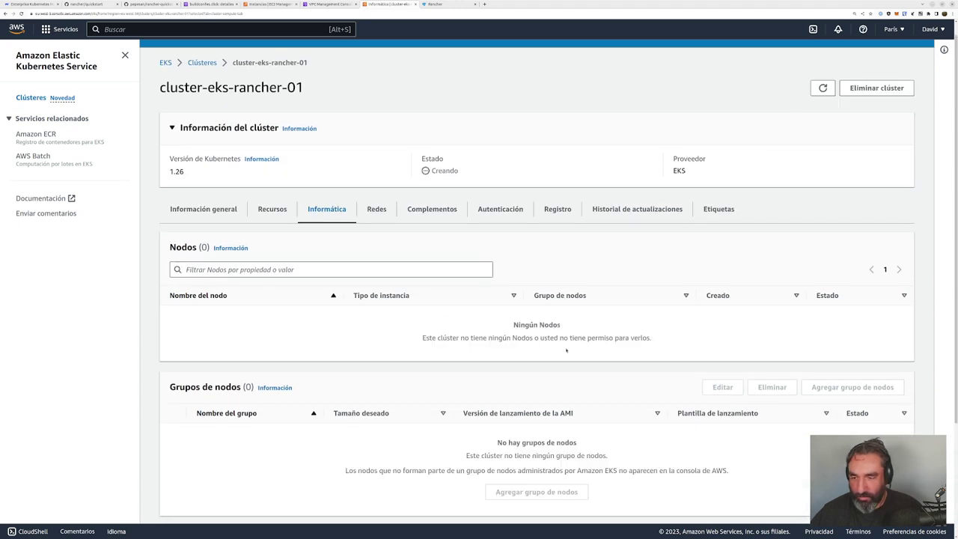
scroll(566, 350, "down", 3)
scroll(295, 225, "up", 3)
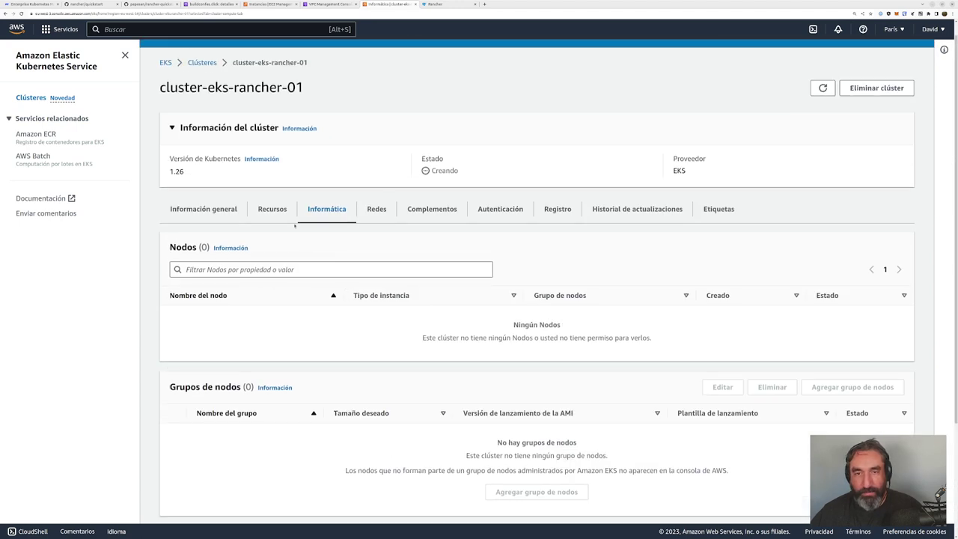
Step: Inspect the EKS cluster's networking and subnets, and look through its add-ons, authentication, logging, update history and tags
left_click(377, 211)
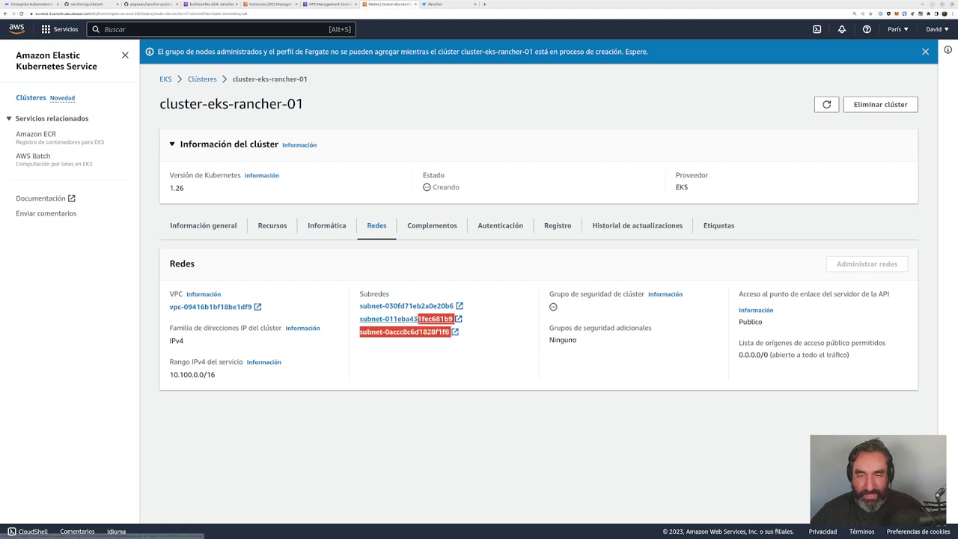
left_click_drag(417, 319, 357, 306)
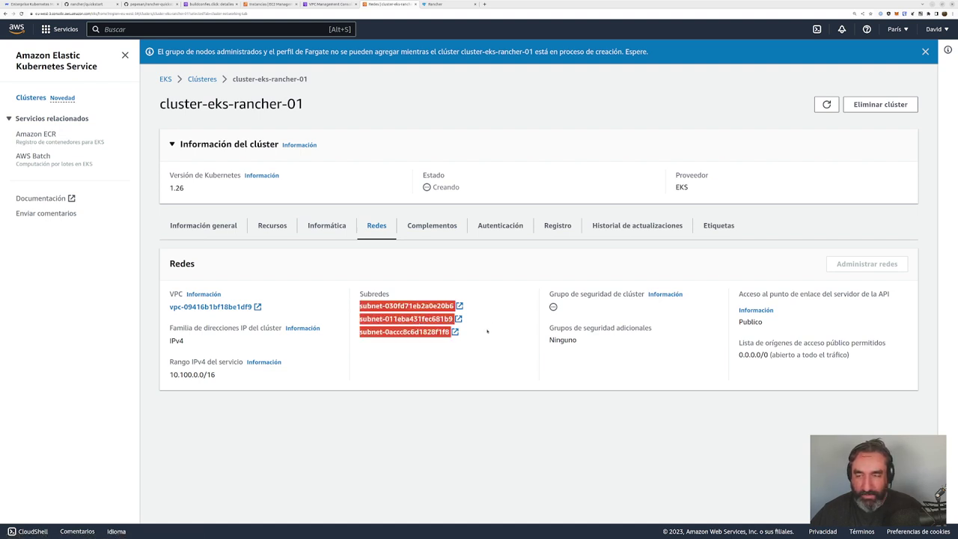
left_click(486, 331)
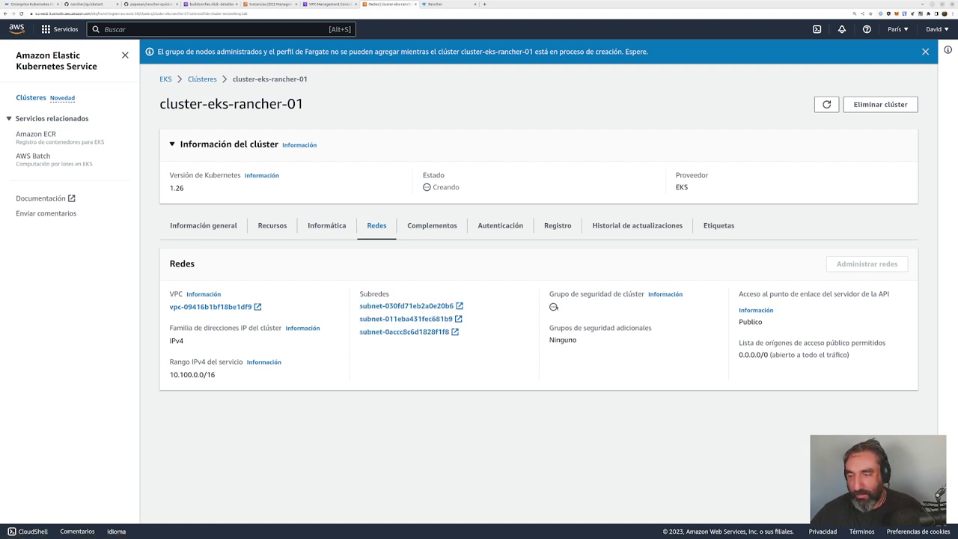
left_click(441, 225)
left_click(495, 229)
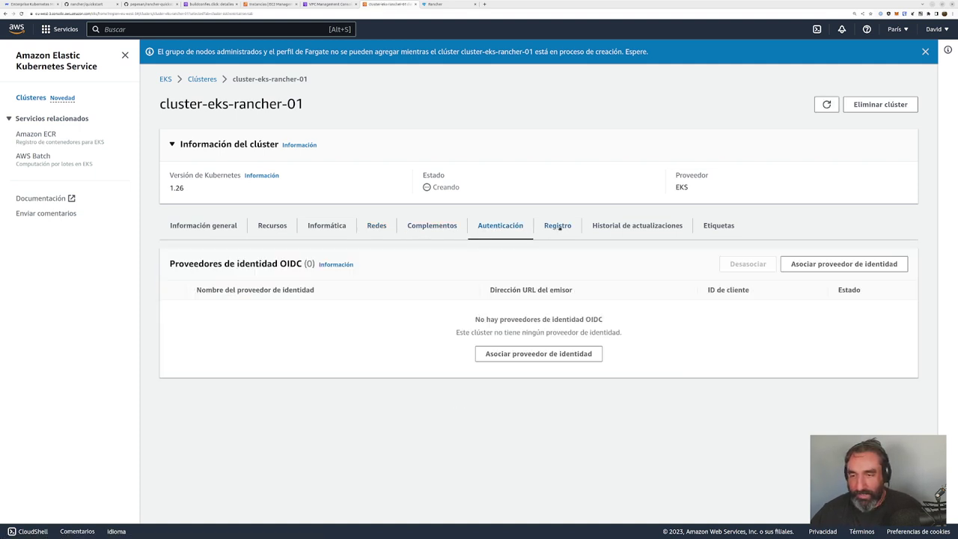
left_click(558, 225)
left_click(651, 225)
left_click(711, 225)
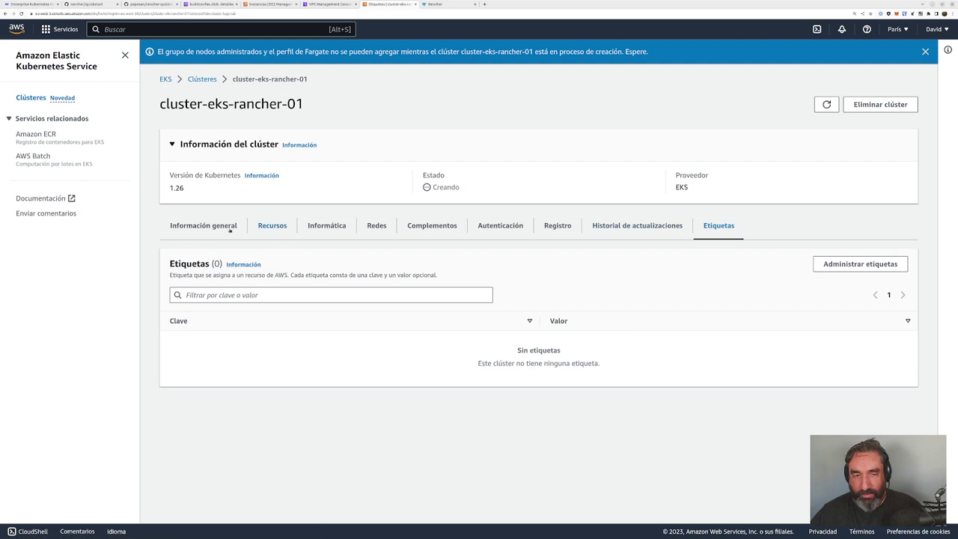
Step: Return to the EKS cluster's general information and check its nodes and node groups again
left_click(220, 227)
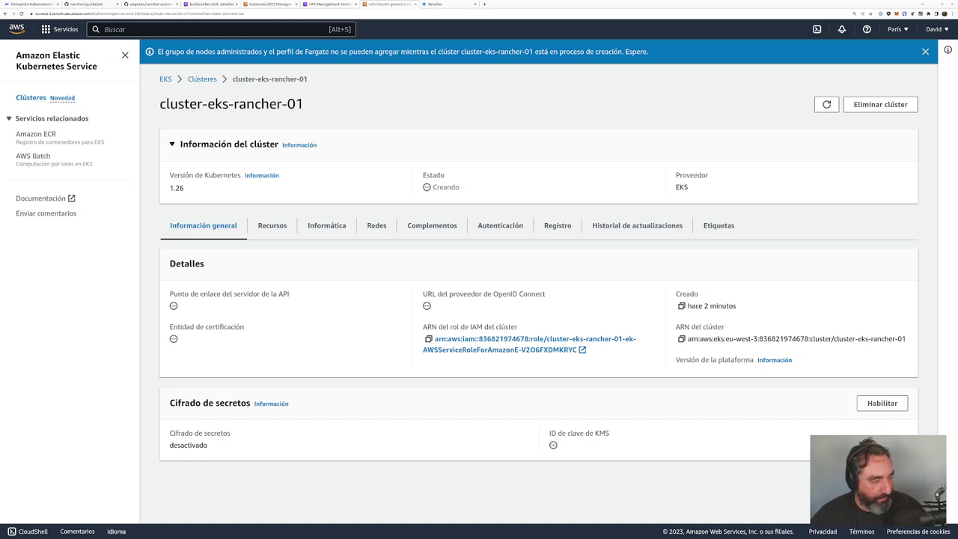
right_click(786, 120)
left_click(812, 146)
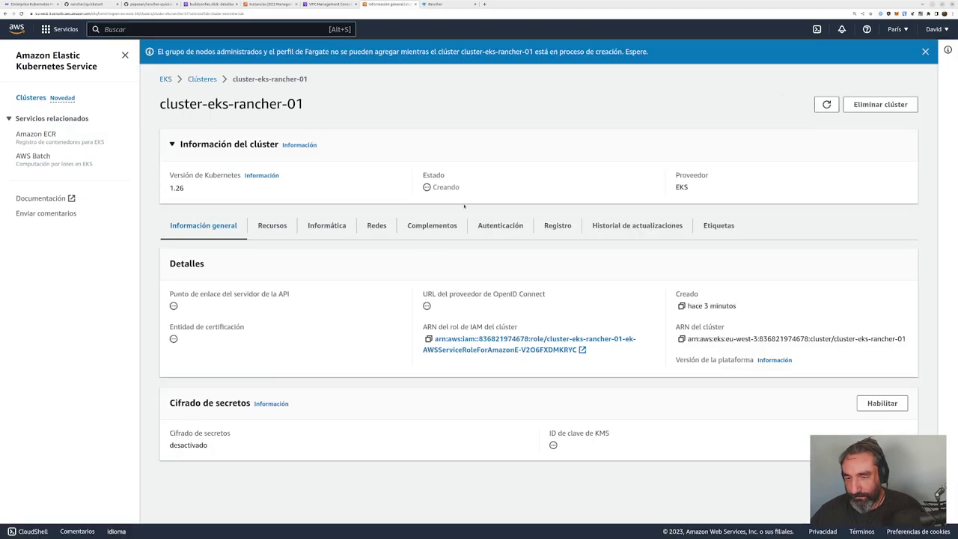
left_click(339, 231)
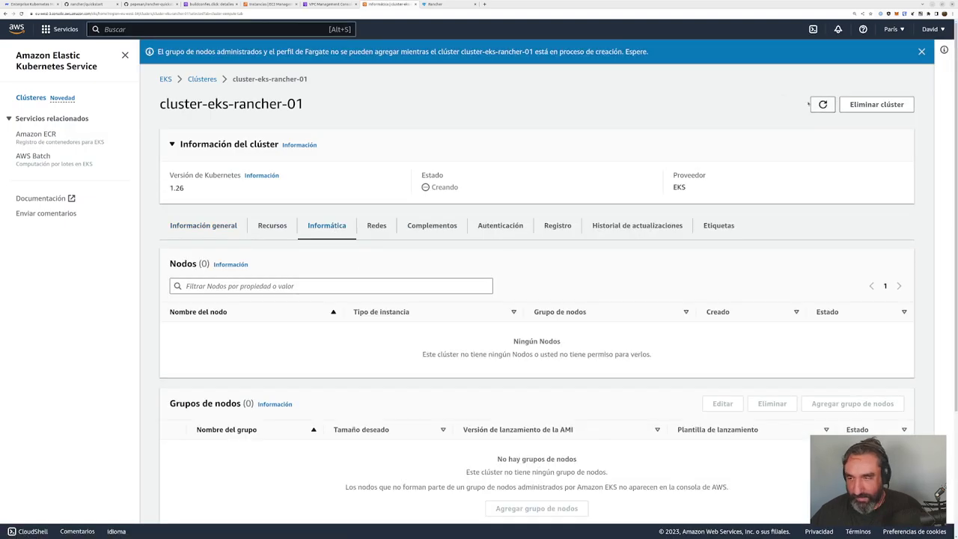
scroll(404, 287, "down", 3)
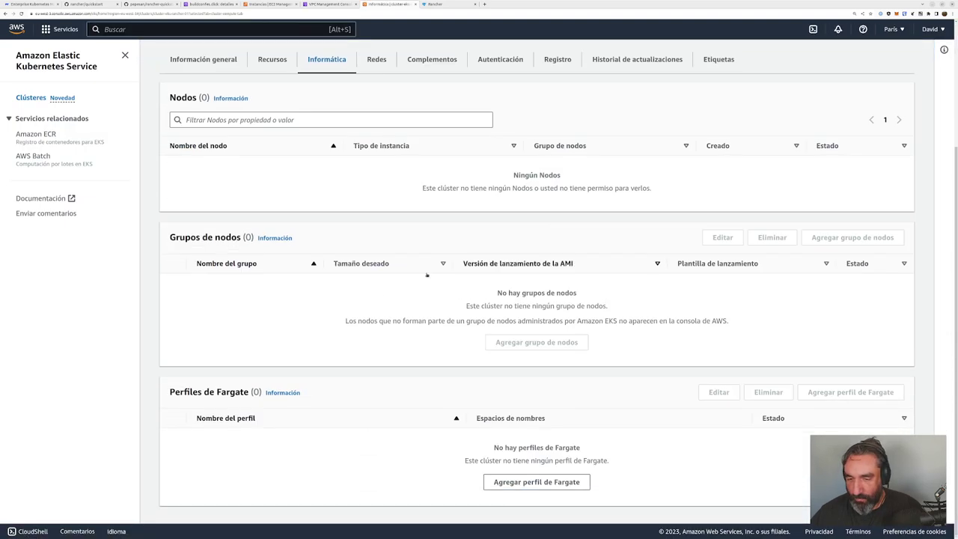
scroll(404, 287, "up", 2)
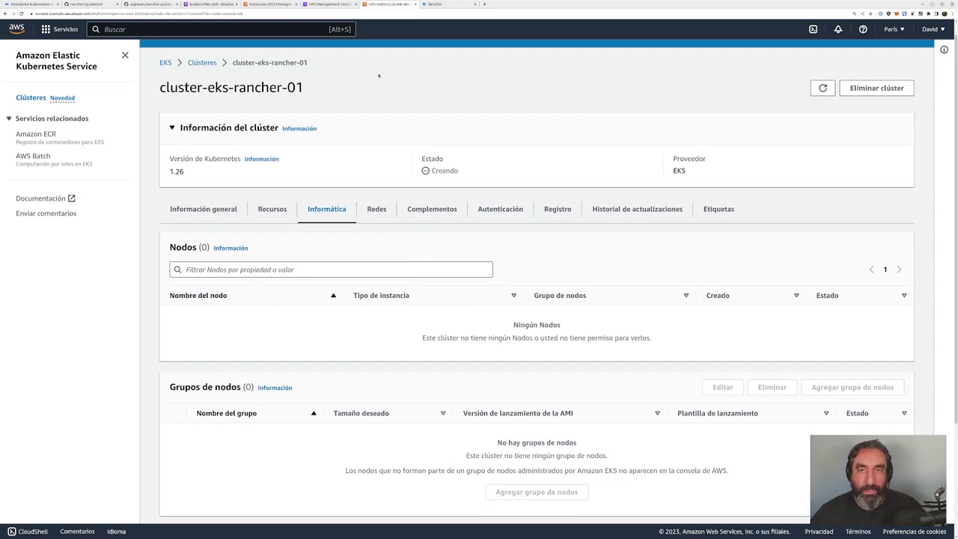
Step: Switch back to Rancher and open the details of cluster-eks-rancher-01
left_click(449, 6)
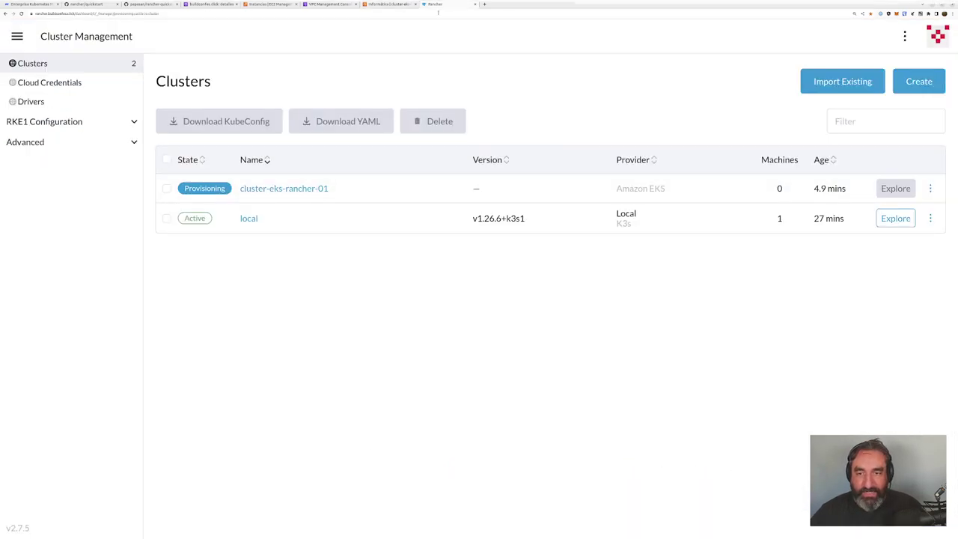
left_click(291, 189)
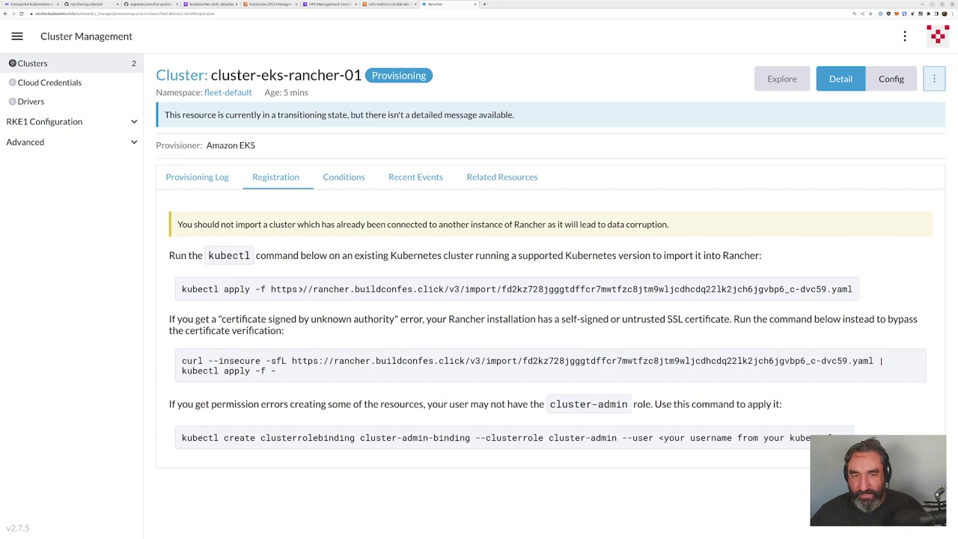
Step: Return to the Rancher cluster list and switch to the AWS console to refresh the running EC2 instances
left_click(391, 370)
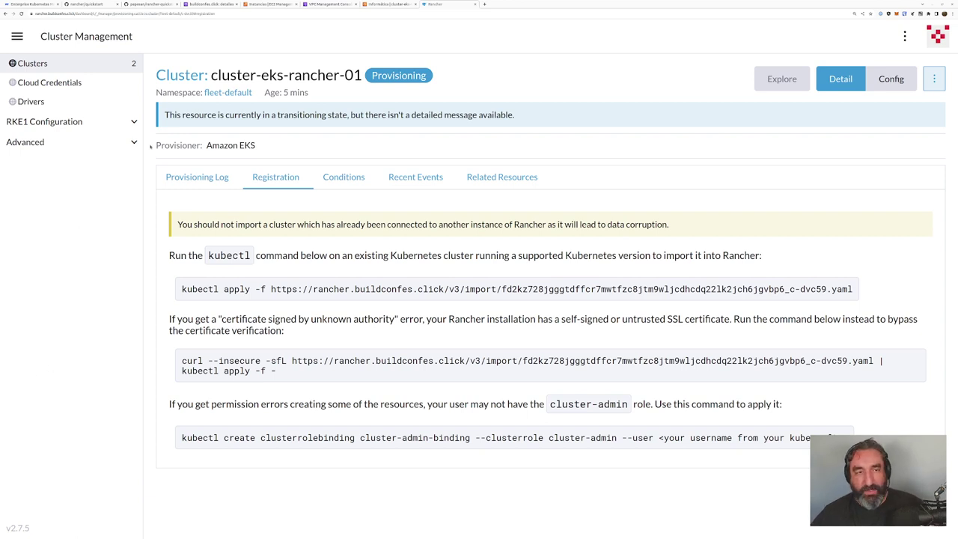
left_click(23, 63)
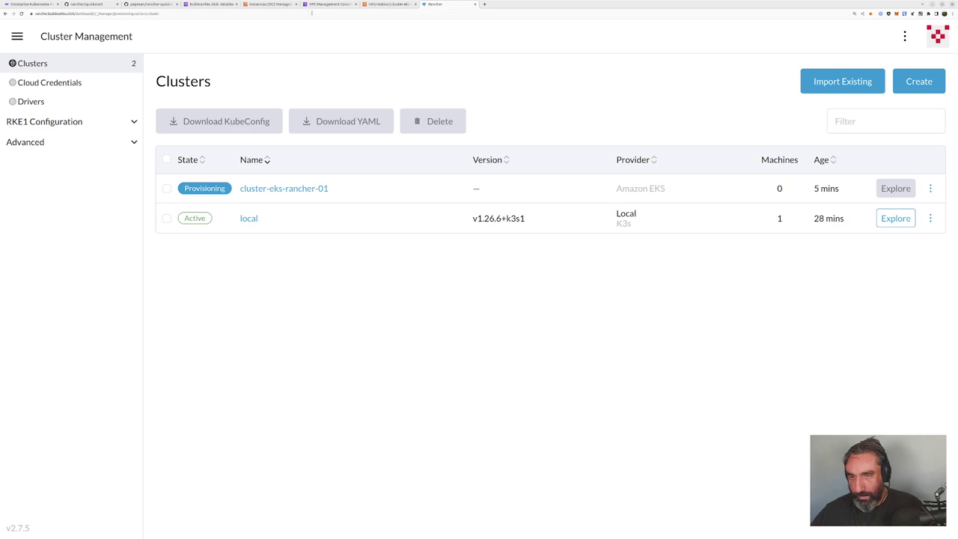
left_click(269, 4)
left_click(613, 69)
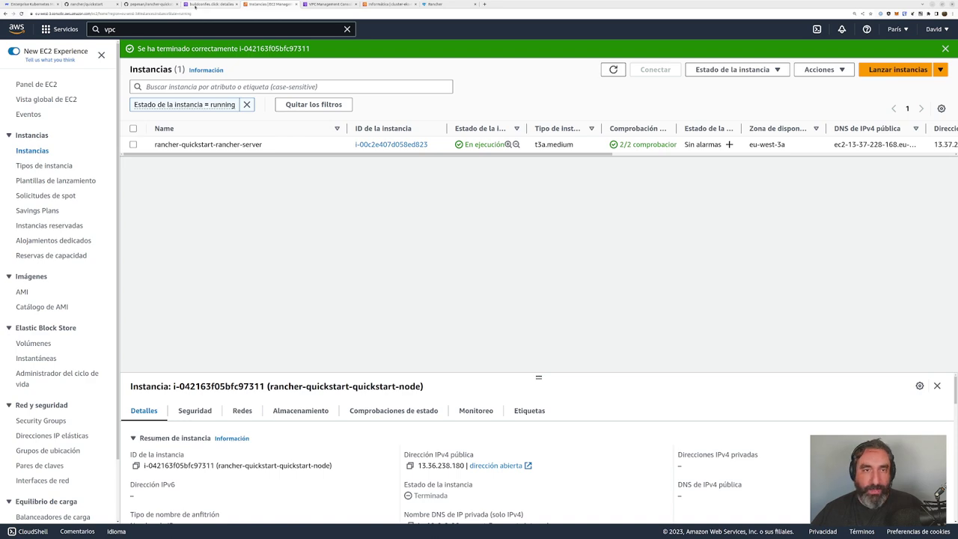
Step: Check the Route 53 records, the cluster's VPC, and the EKS cluster's nodes, node groups and Fargate profiles
left_click(217, 4)
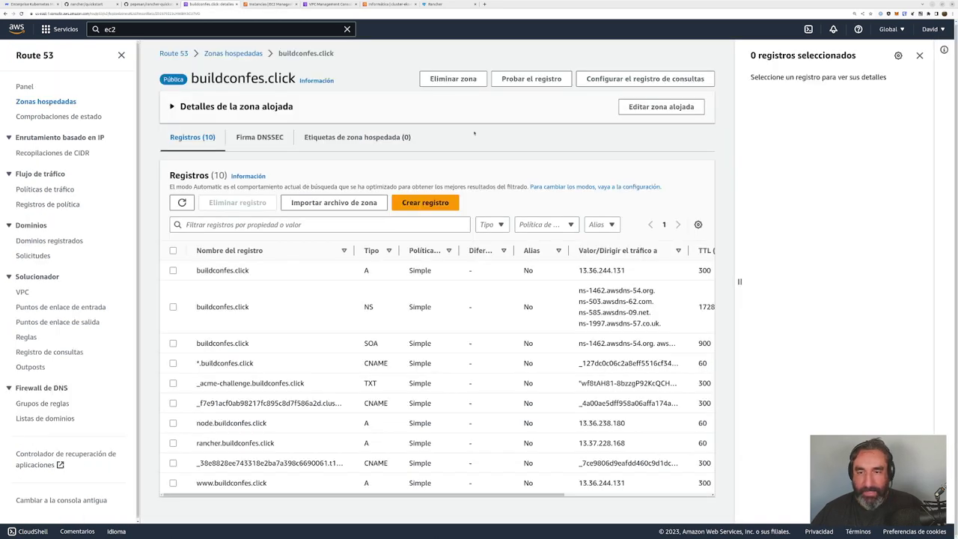
left_click(322, 4)
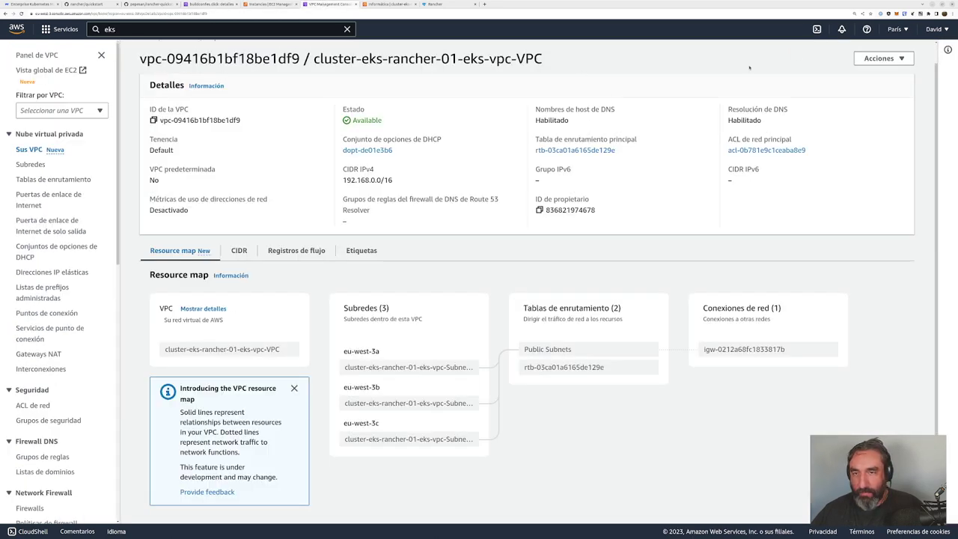
left_click(384, 5)
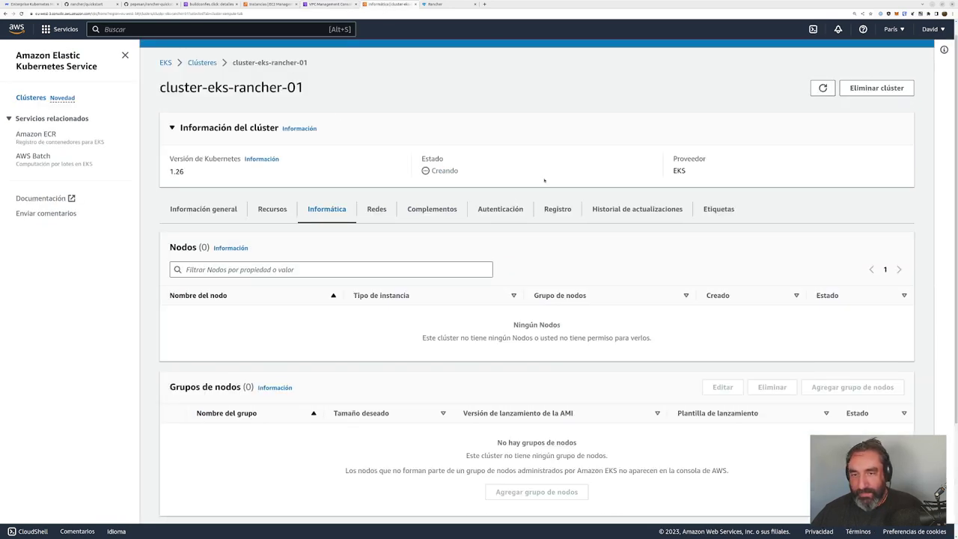
scroll(499, 280, "down", 2)
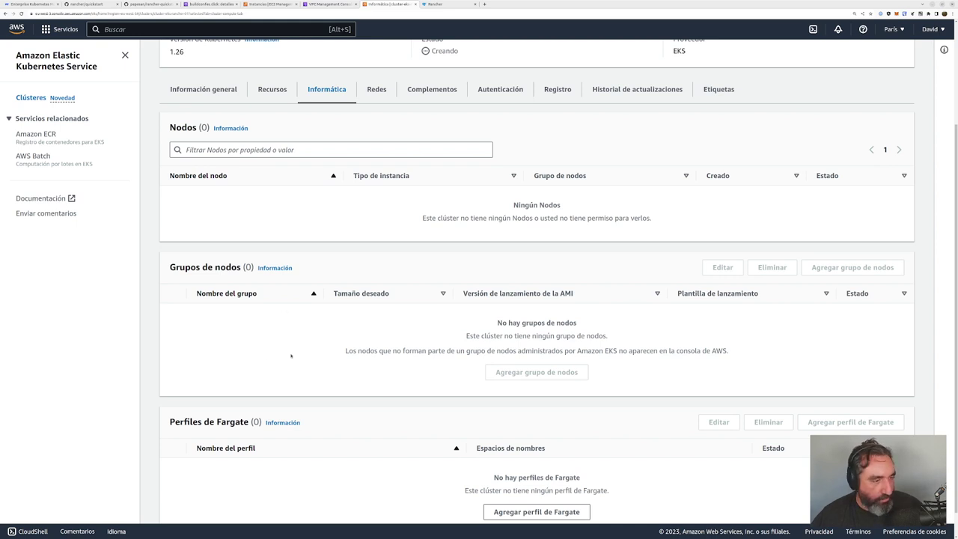
Step: Switch back to Rancher, view the aws-creds entry in the cloud credentials and return to the cluster list
left_click(443, 4)
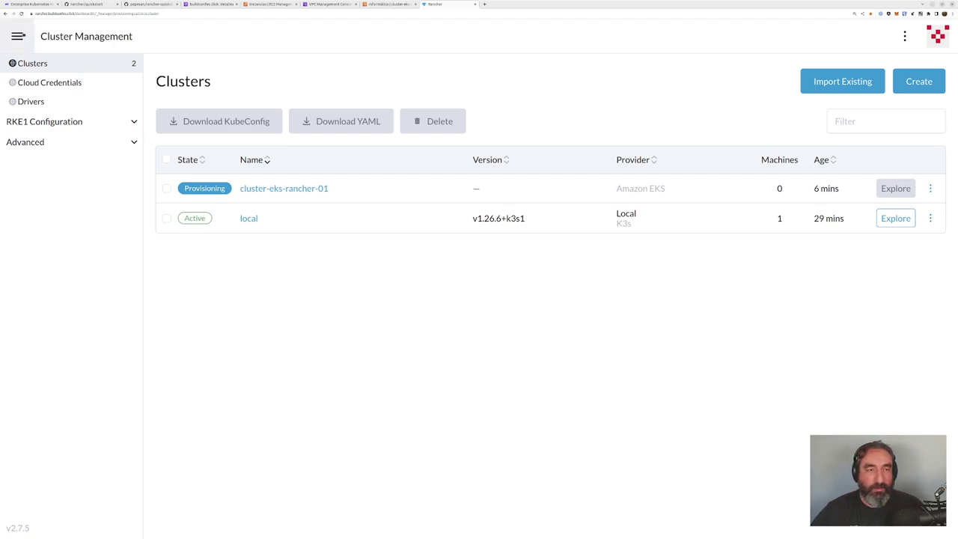
left_click(17, 36)
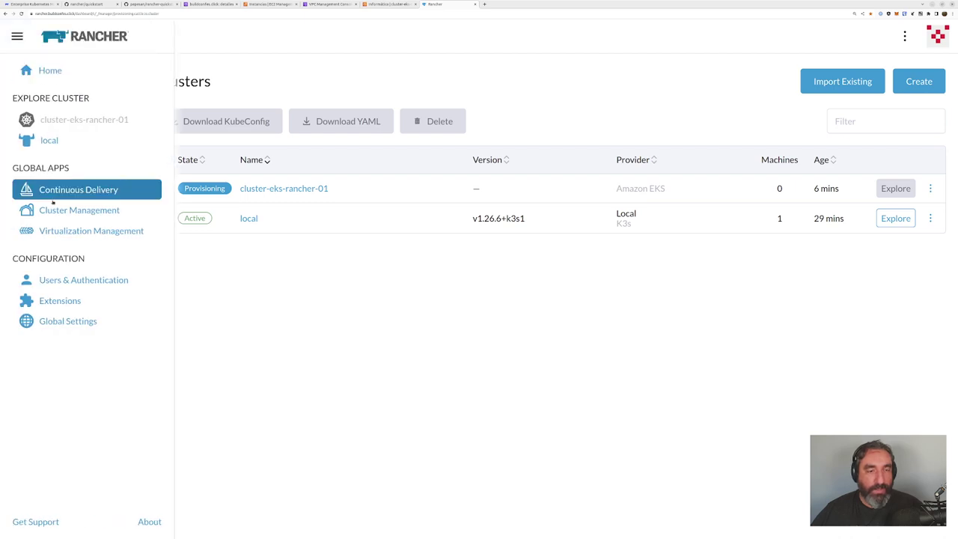
left_click(71, 214)
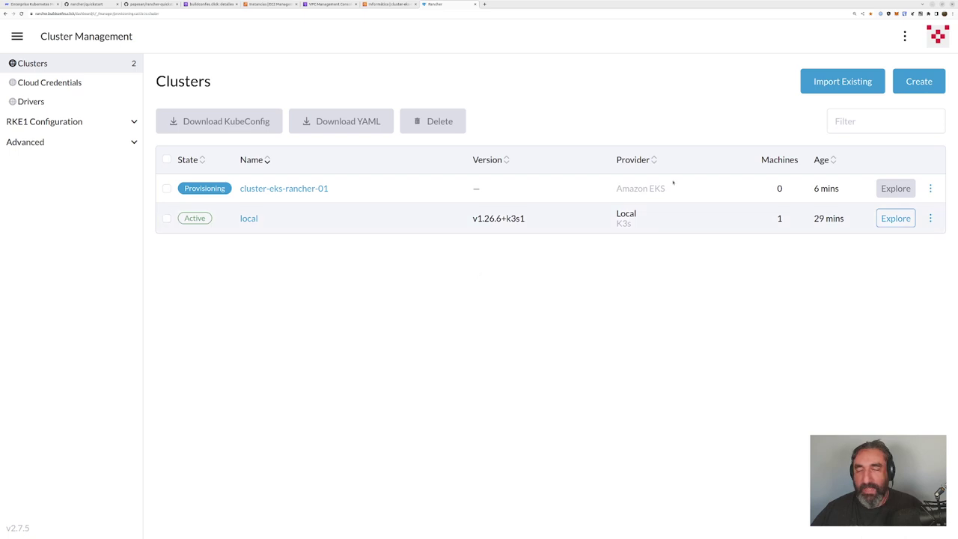
left_click(79, 87)
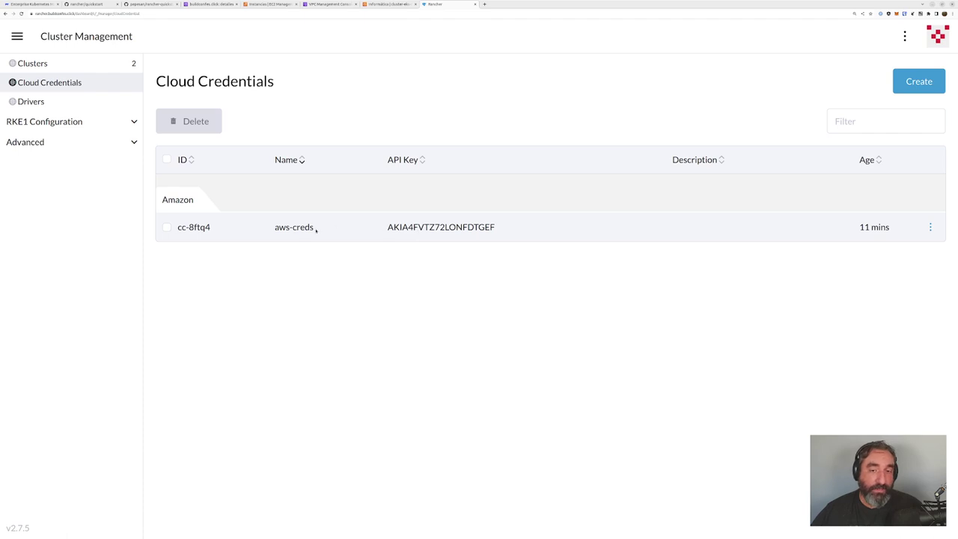
left_click_drag(316, 230, 274, 228)
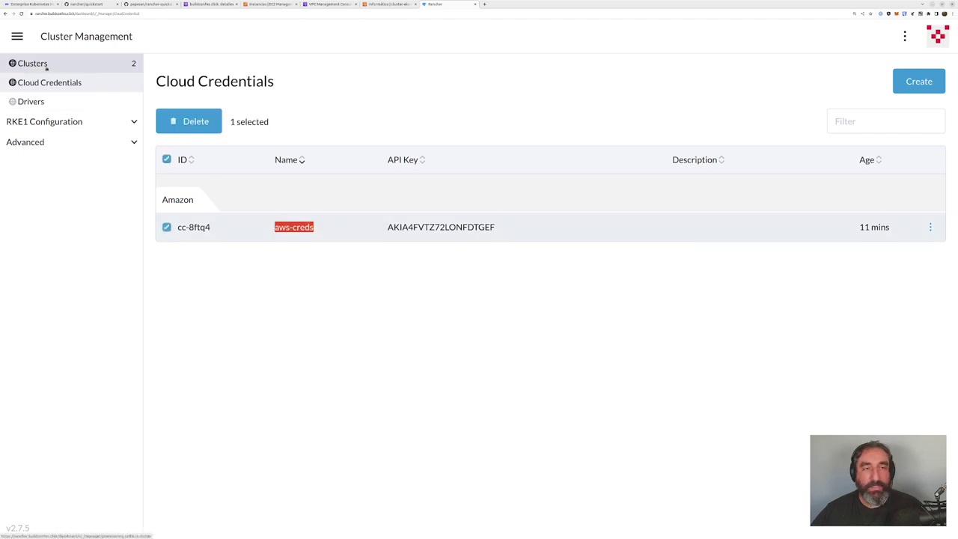
left_click(34, 65)
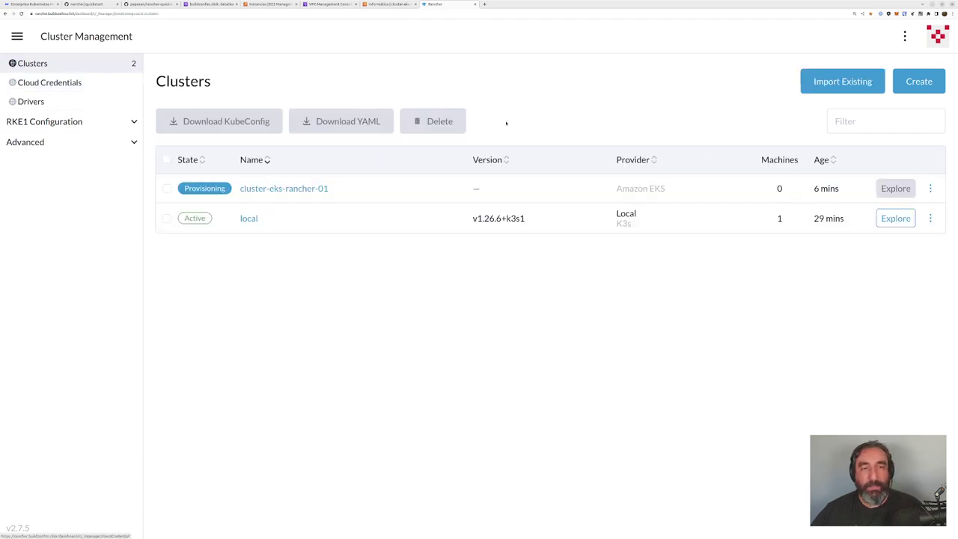
Step: Start creating an RKE2/K3s cluster on Amazon EC2 and name it cluster-ec2-01
left_click(925, 82)
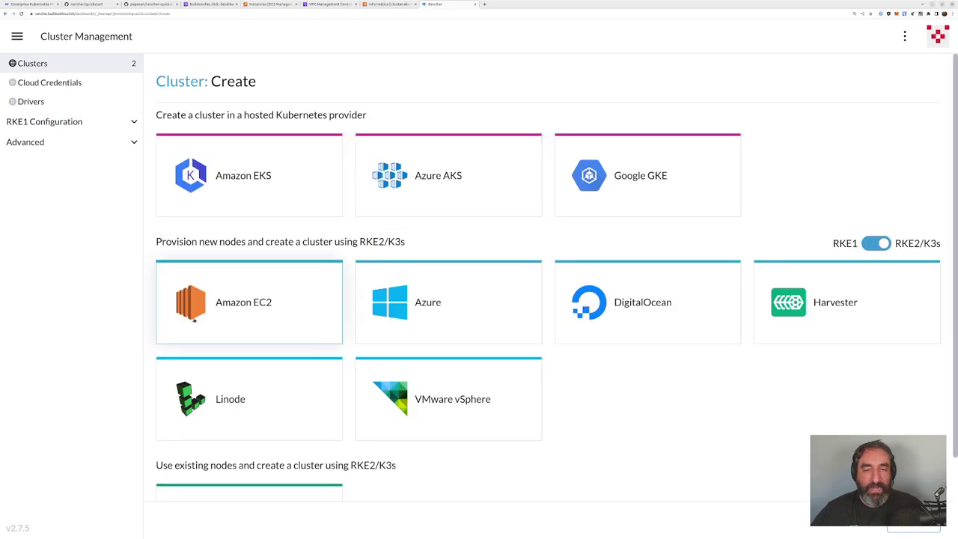
left_click(255, 319)
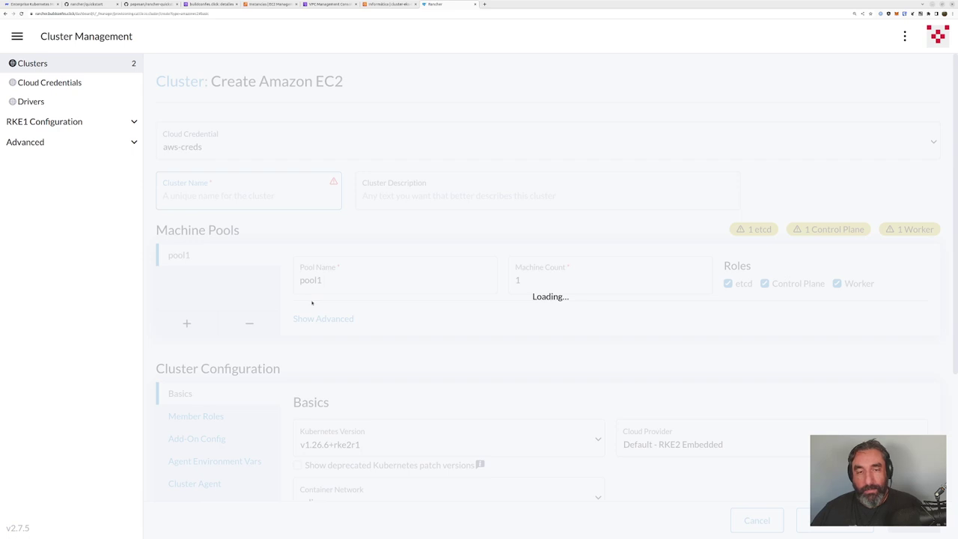
type("c")
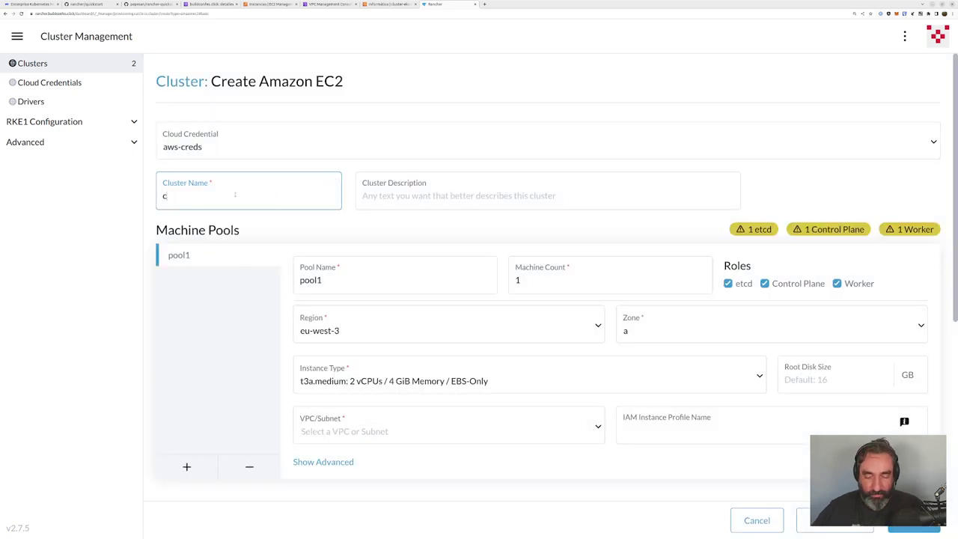
type("luster-ec")
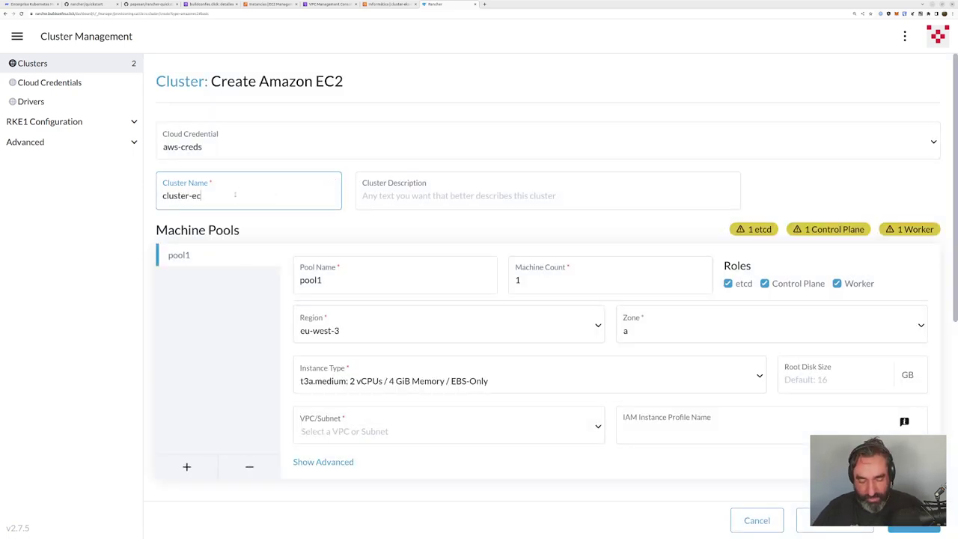
type("2-")
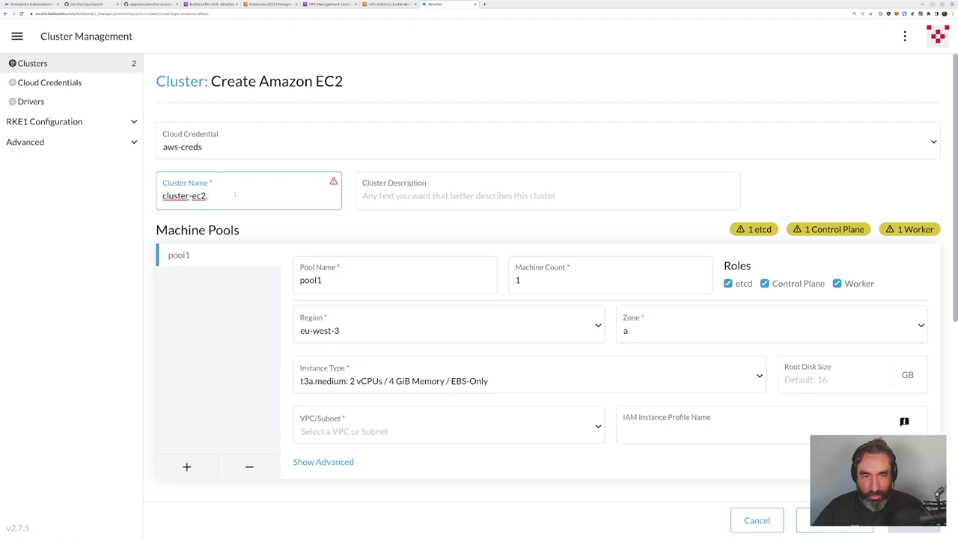
type("01")
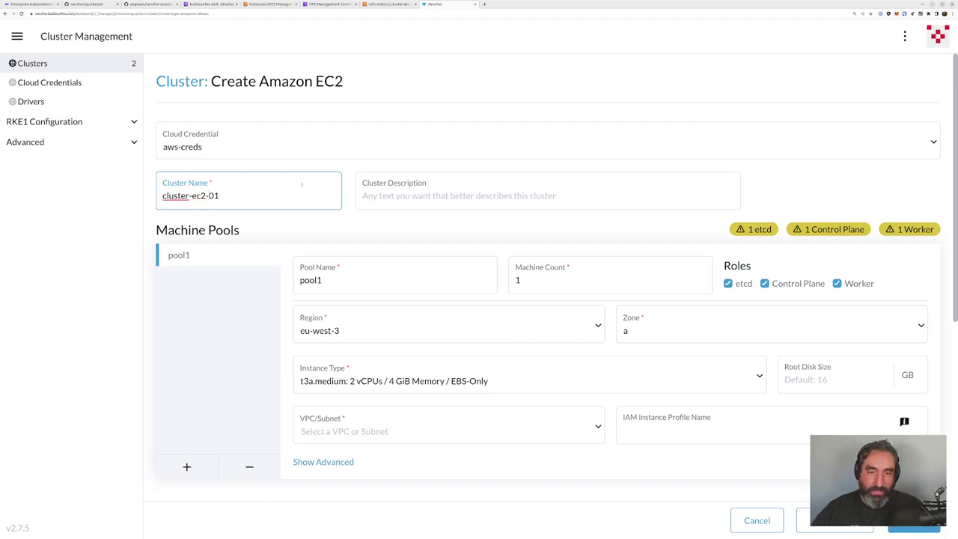
Step: Rename the first machine pool to pool1-control and set its machine count to 3
scroll(302, 185, "down", 3)
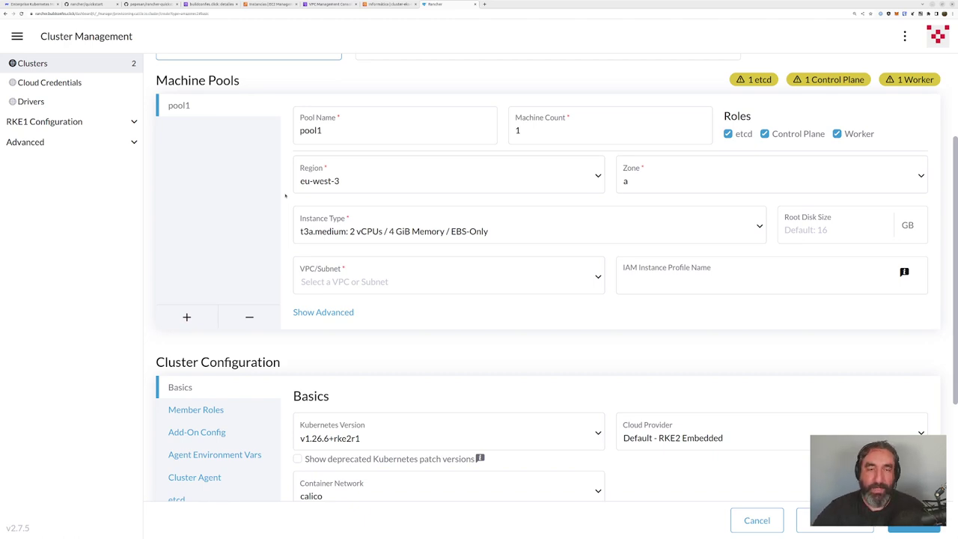
scroll(288, 308, "down", 3)
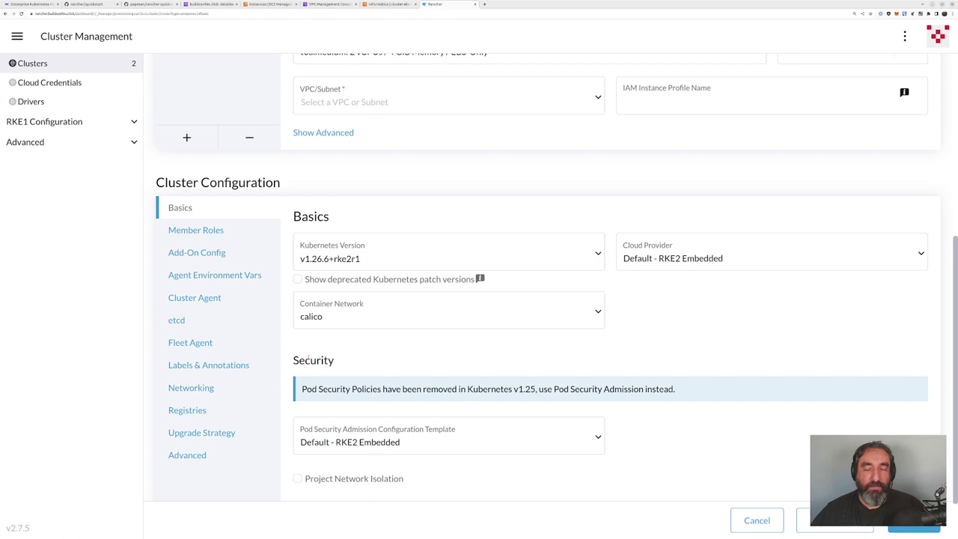
scroll(202, 149, "up", 4)
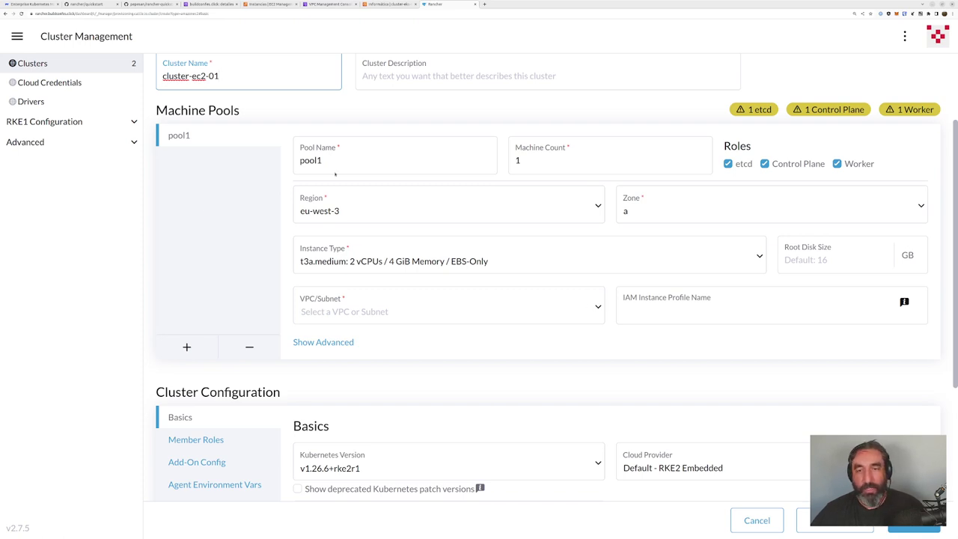
left_click_drag(335, 174, 292, 167)
left_click(293, 160)
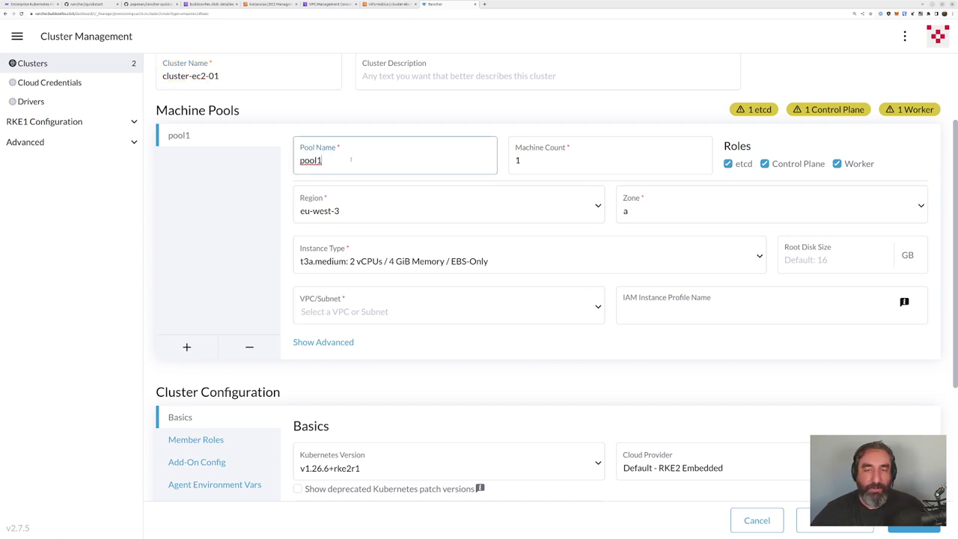
double_click(293, 159)
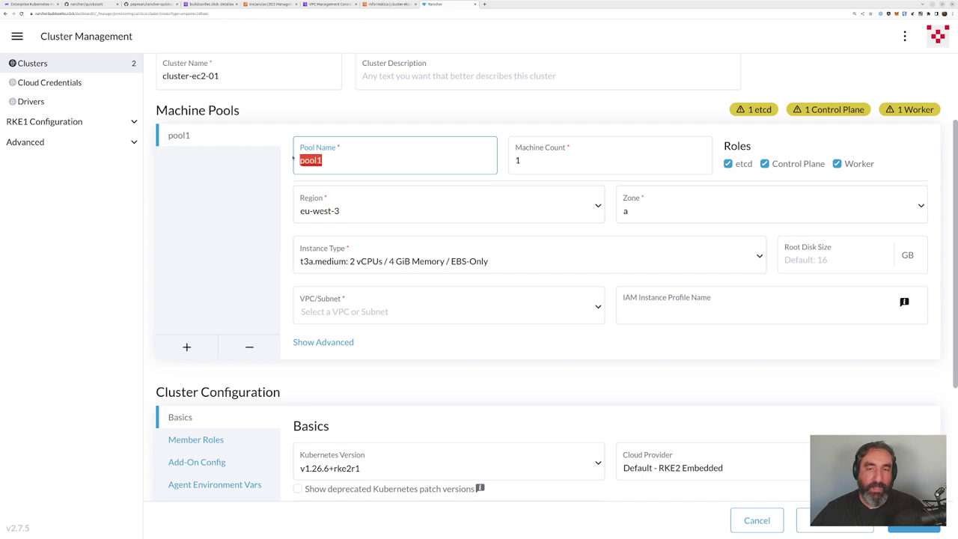
left_click(367, 164)
type("-control")
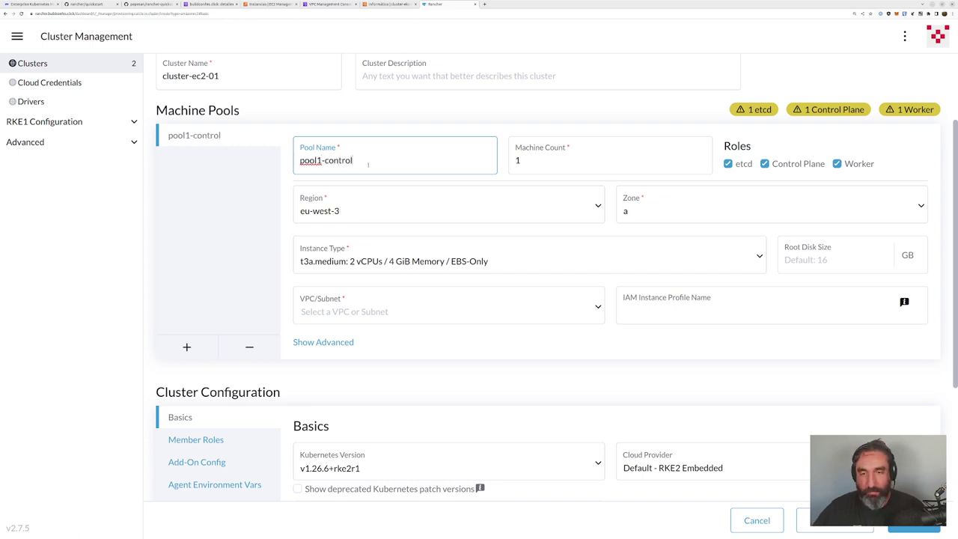
key("Tab")
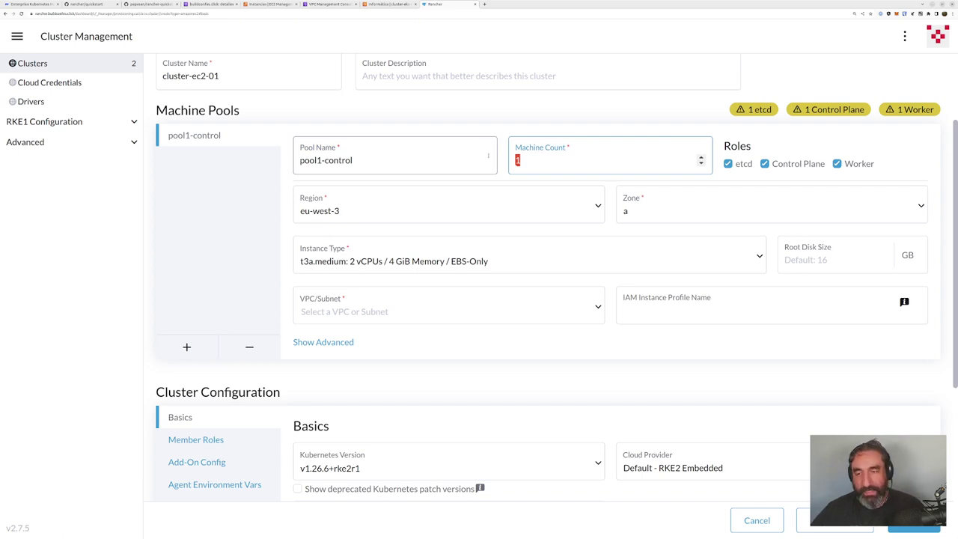
type("3")
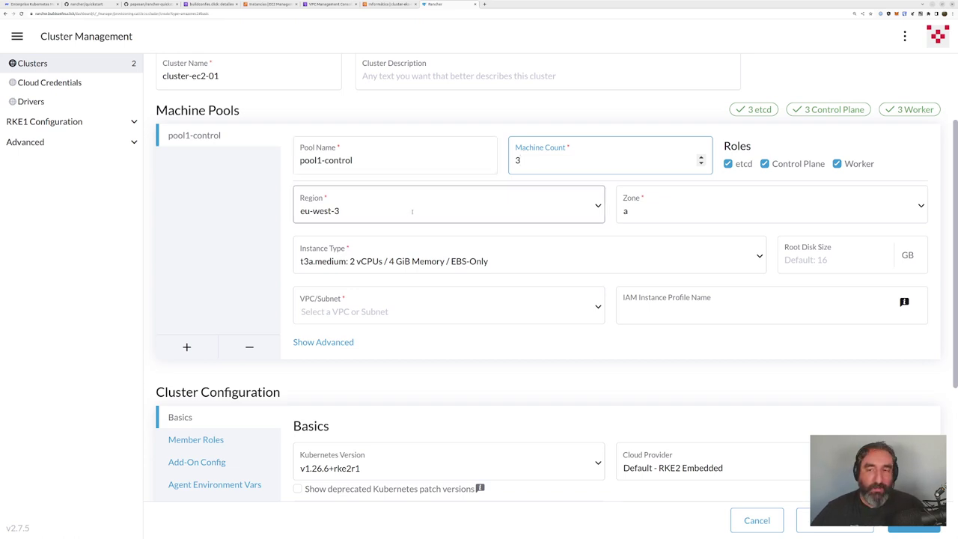
Step: Set the pool1-control instance type to t3.xlarge and its root disk size to 80 GB
left_click(665, 213)
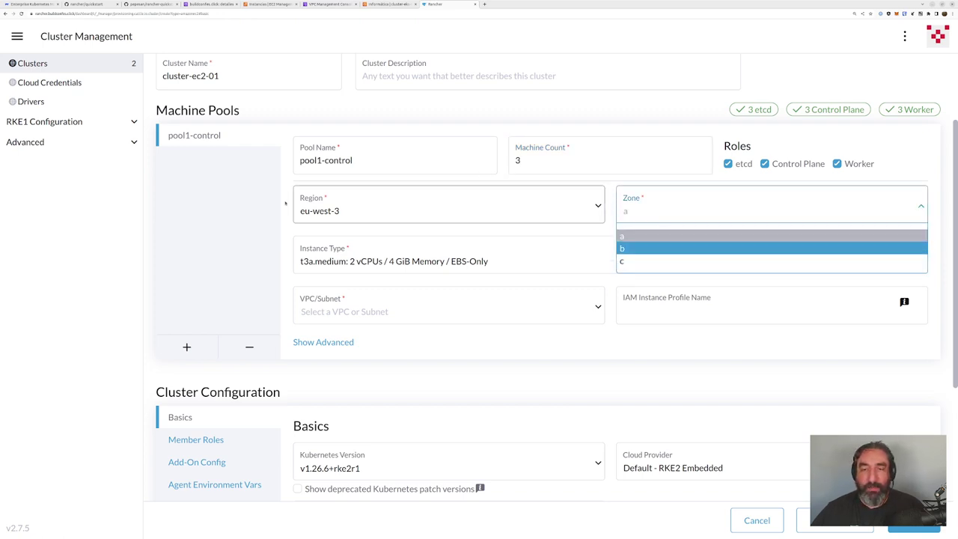
left_click(249, 211)
left_click(351, 269)
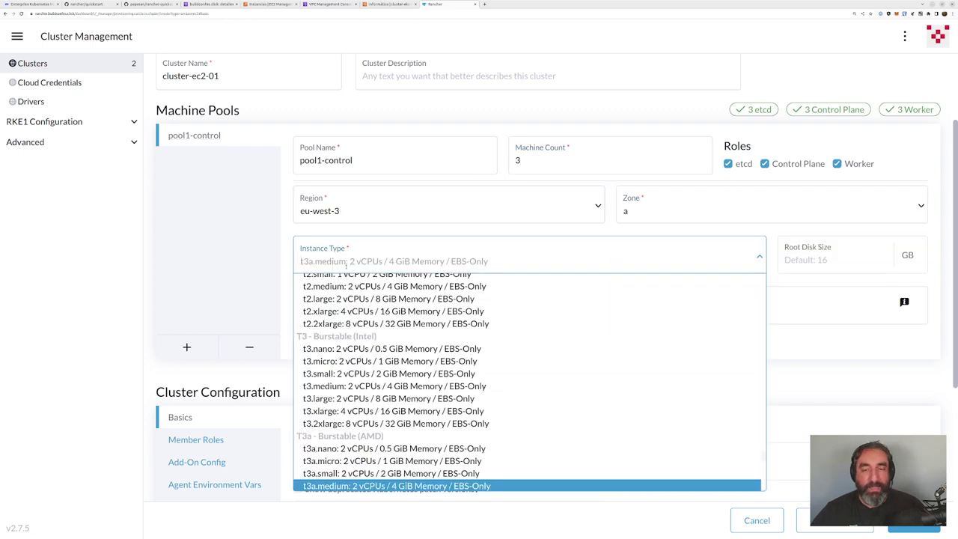
scroll(391, 377, "down", 1)
scroll(391, 377, "down", 1)
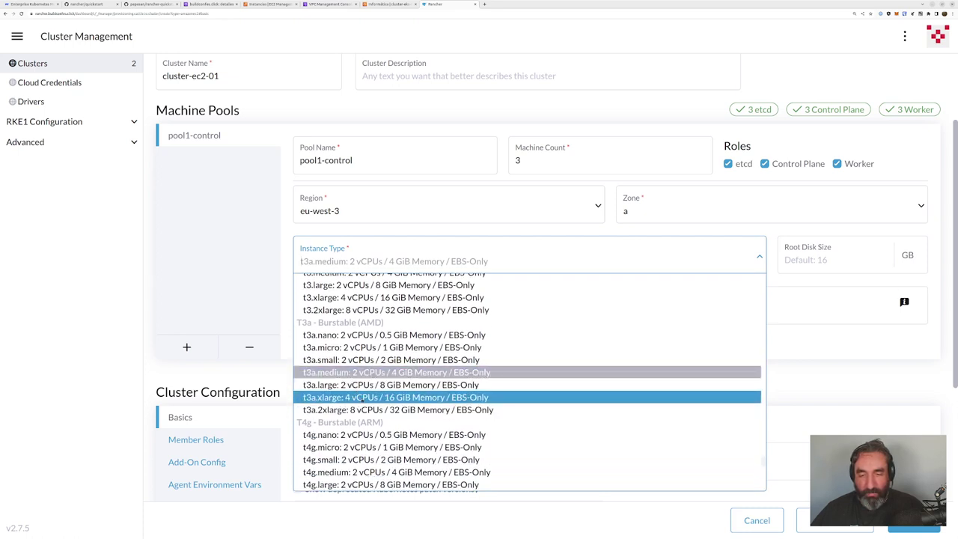
left_click(397, 297)
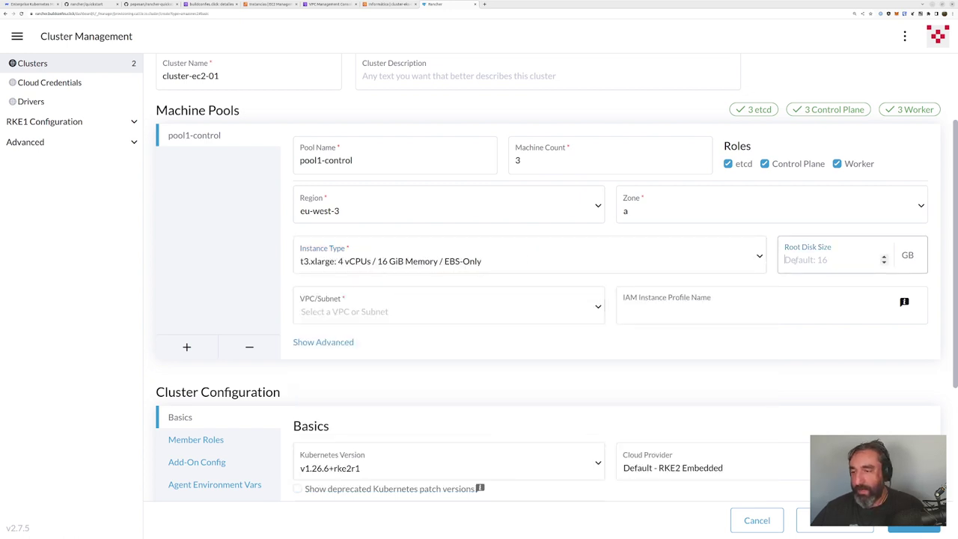
type("80")
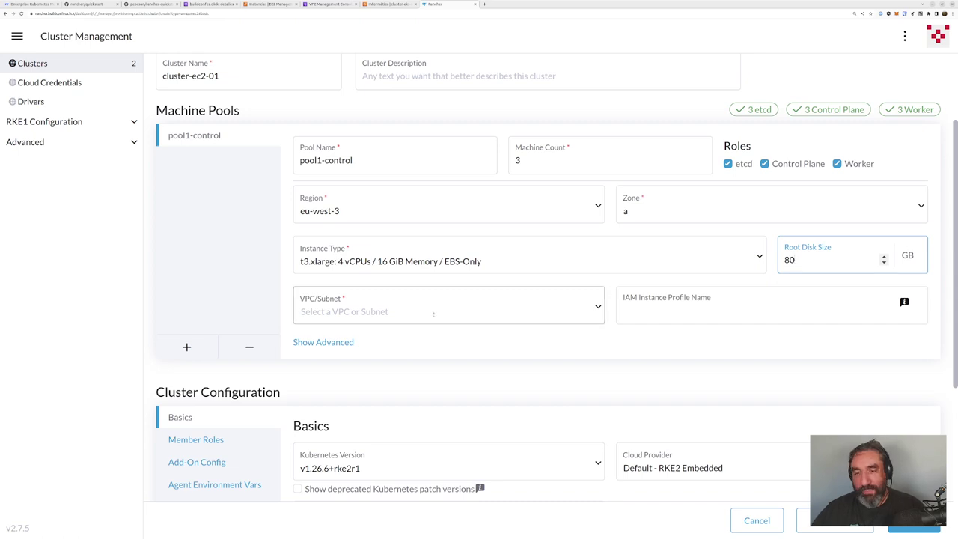
Step: Assign rancher-quickstart-rancher-vpc to the pool1-control machines and add a second machine pool
left_click(387, 312)
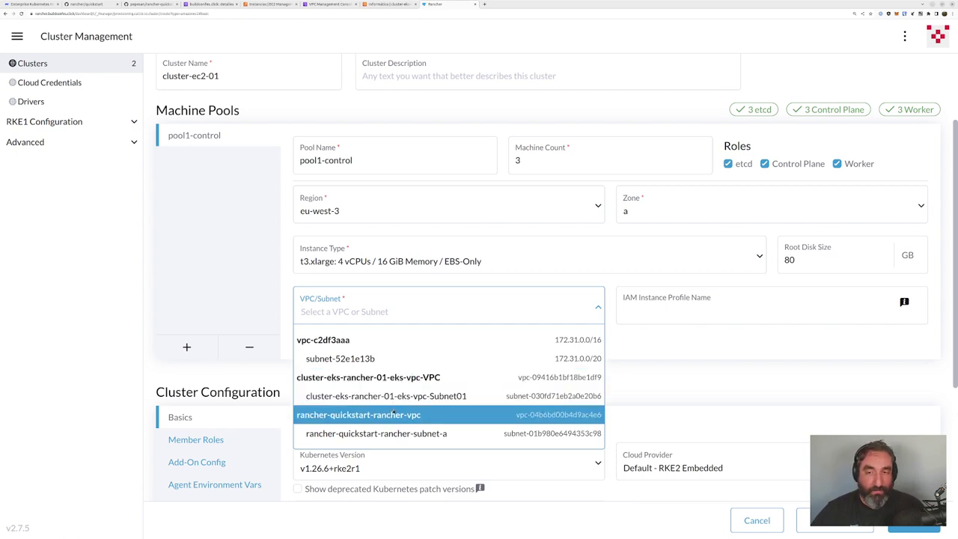
left_click(393, 414)
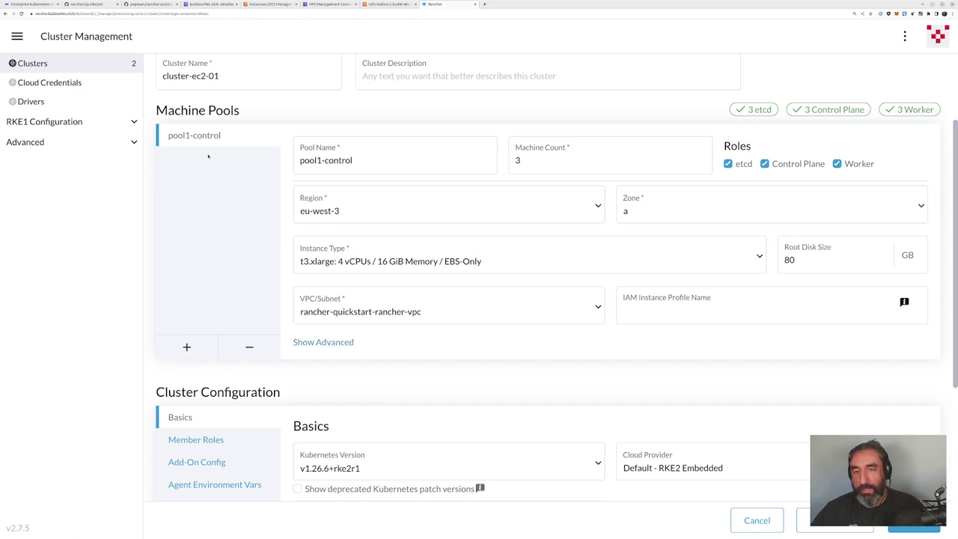
left_click(187, 346)
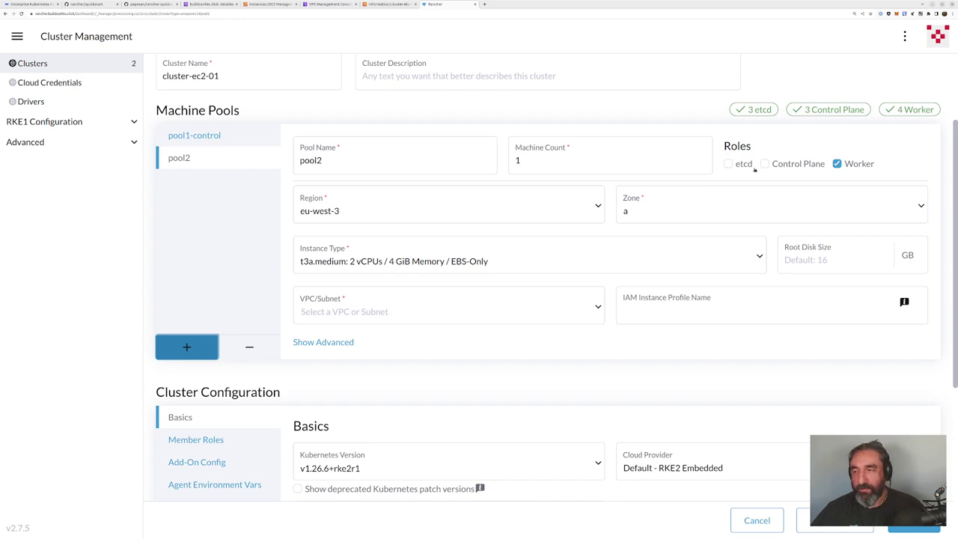
Step: Remove the second machine pool, pool2, from the cluster and check the root disk size of pool1-control
left_click(249, 347)
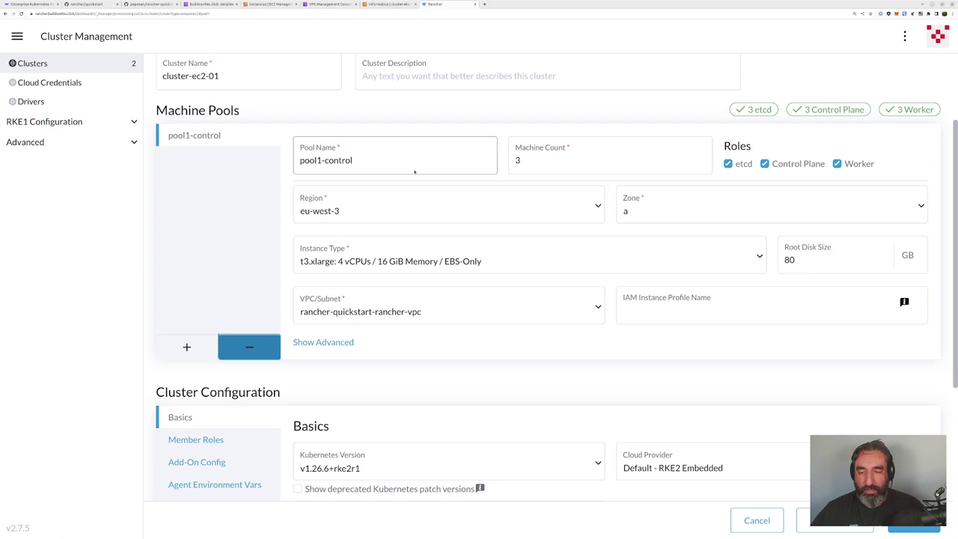
scroll(389, 157, "down", 1)
scroll(389, 157, "up", 1)
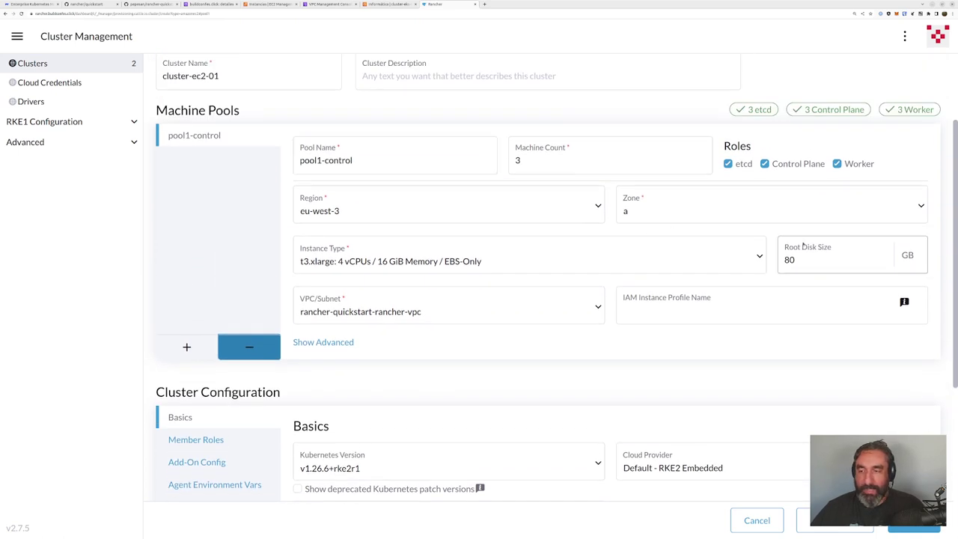
double_click(786, 260)
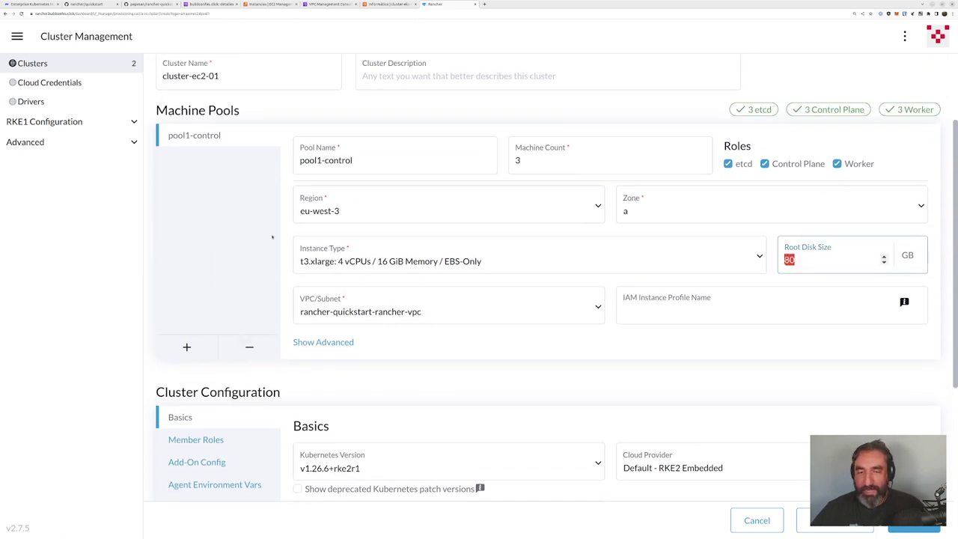
Step: Configure the cluster basics with Kubernetes v1.26.6+rke2r1, the Amazon cloud provider and the cilium container network
scroll(273, 237, "down", 4)
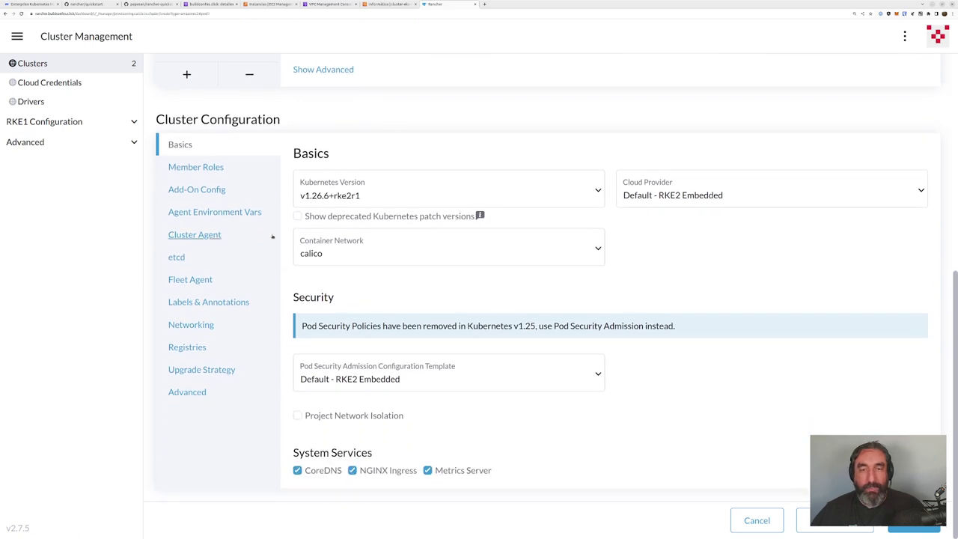
left_click(361, 197)
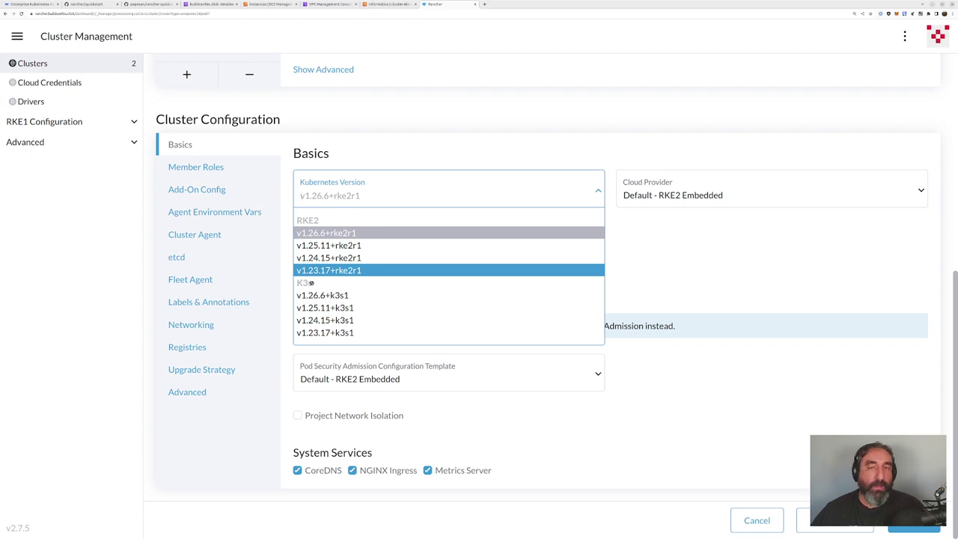
left_click(326, 233)
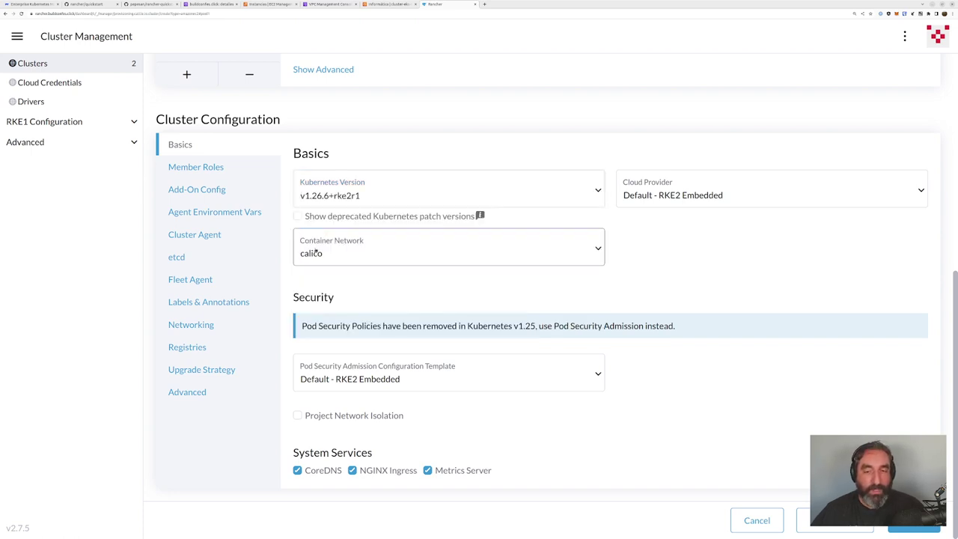
left_click(708, 199)
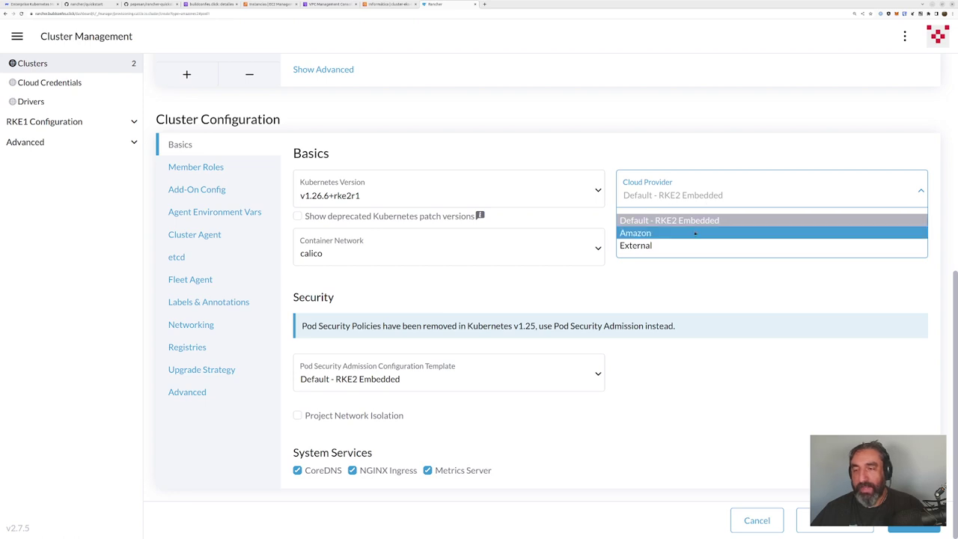
left_click(696, 233)
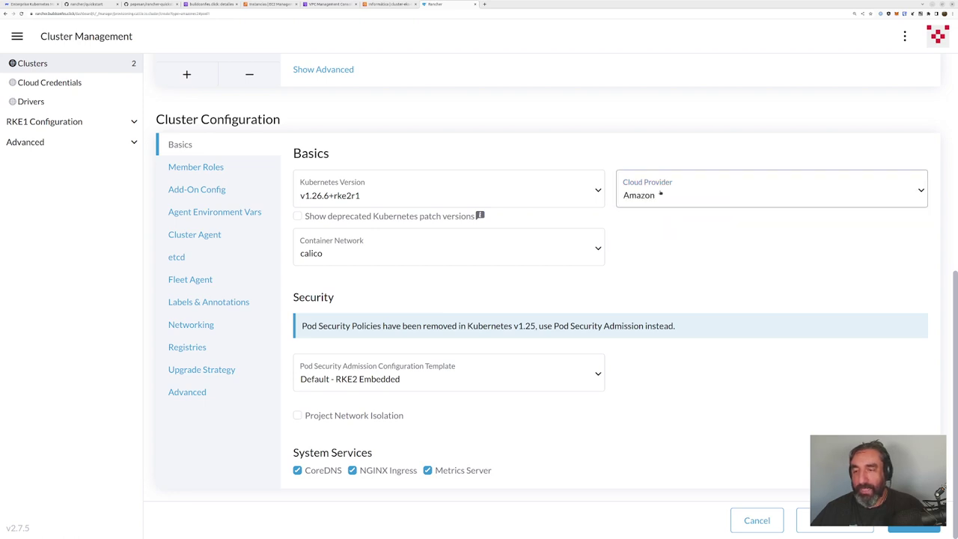
left_click(330, 254)
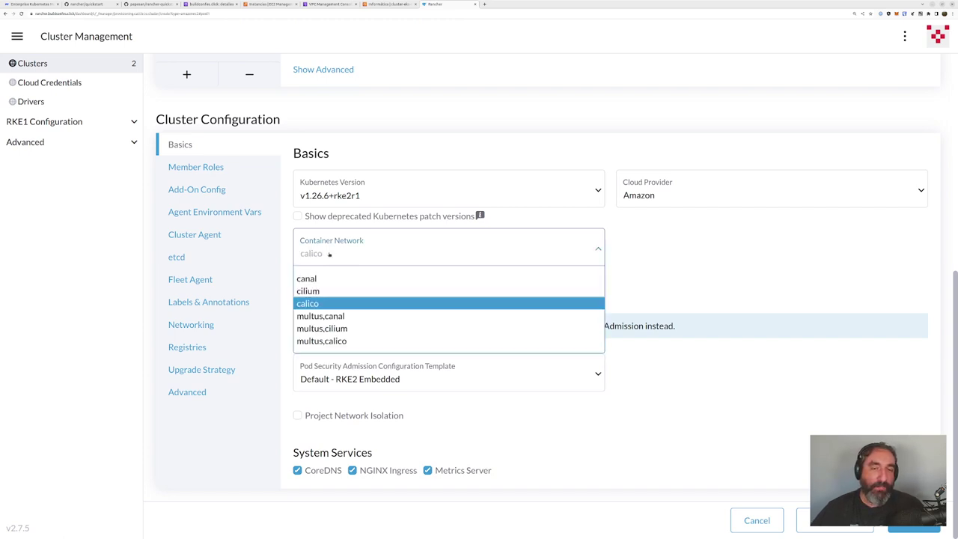
left_click(334, 292)
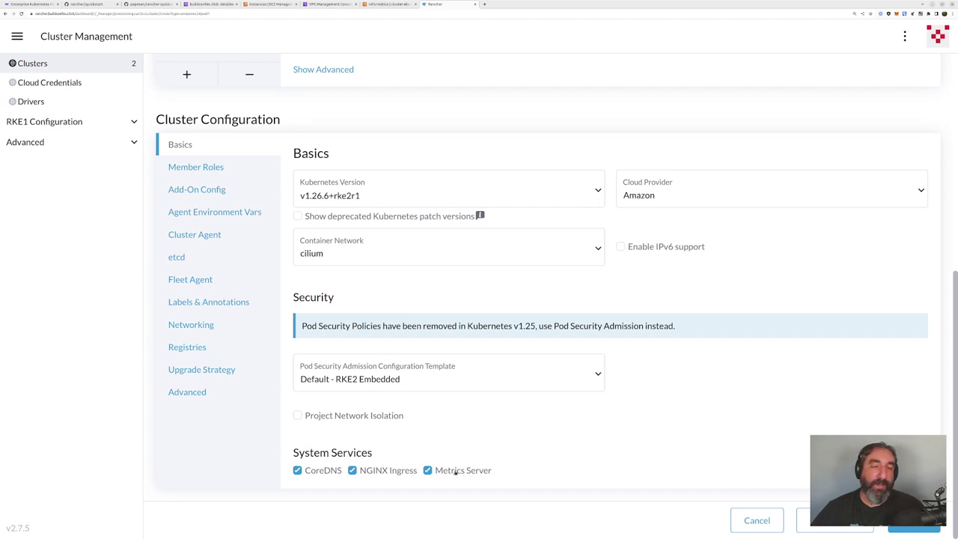
Step: Examine the cluster's member roles and the Cilium add-on configuration
left_click(197, 170)
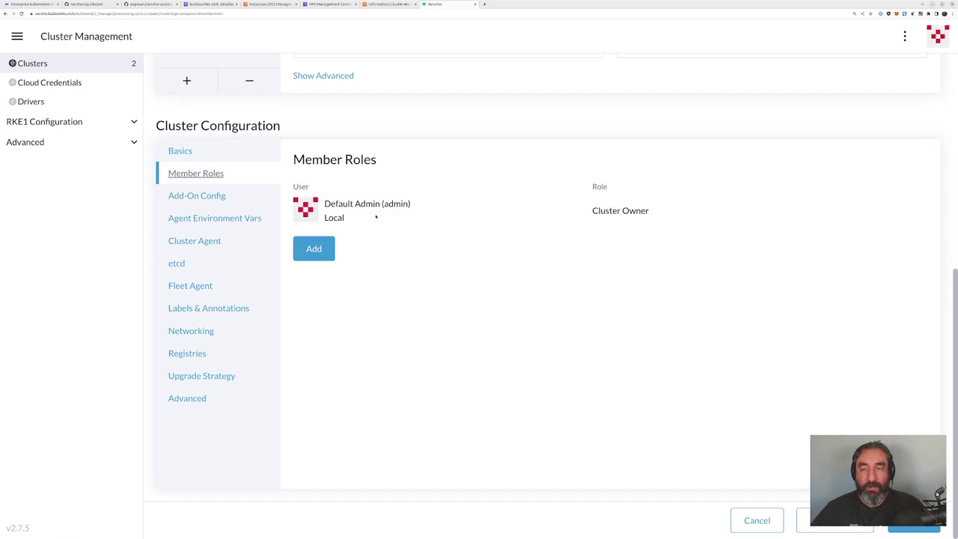
left_click_drag(355, 220, 326, 199)
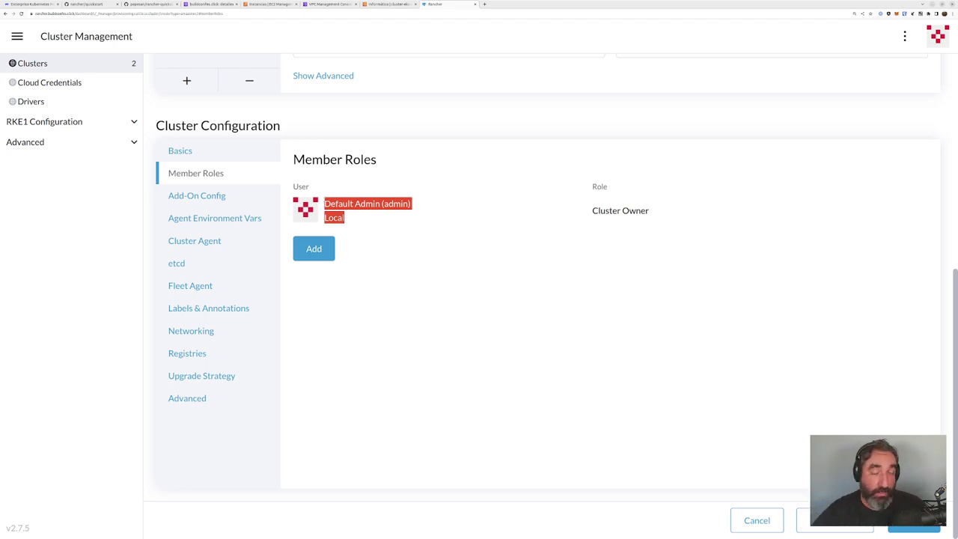
left_click(188, 198)
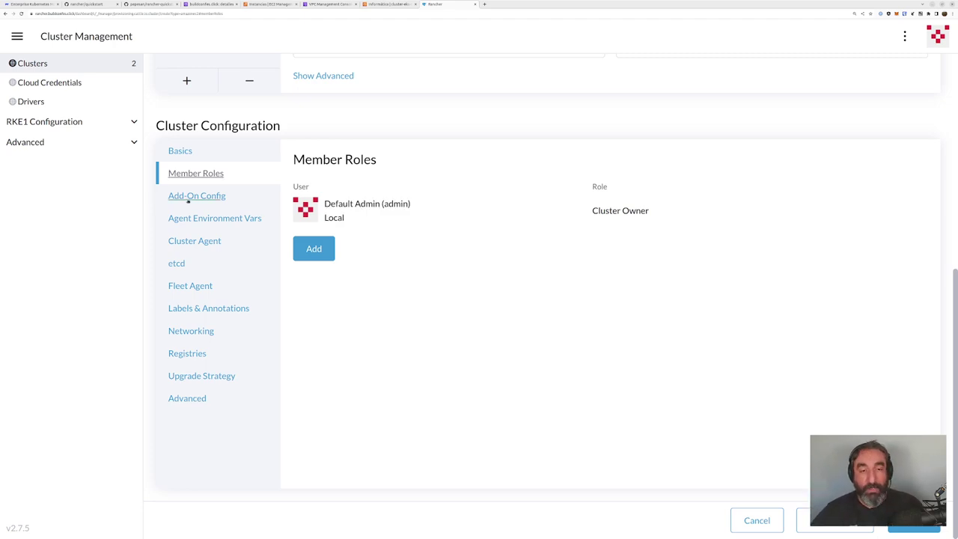
left_click(188, 198)
scroll(433, 213, "down", 6)
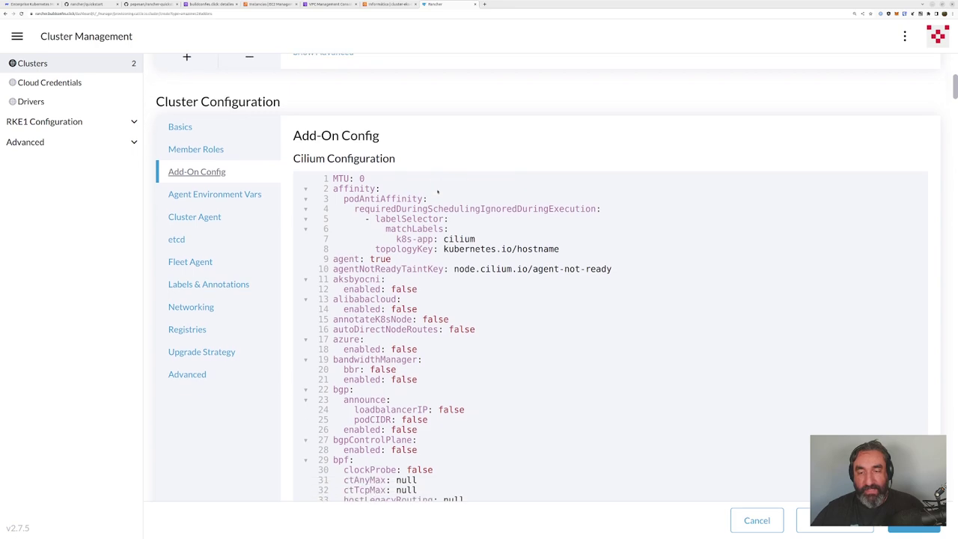
scroll(405, 180, "down", 8)
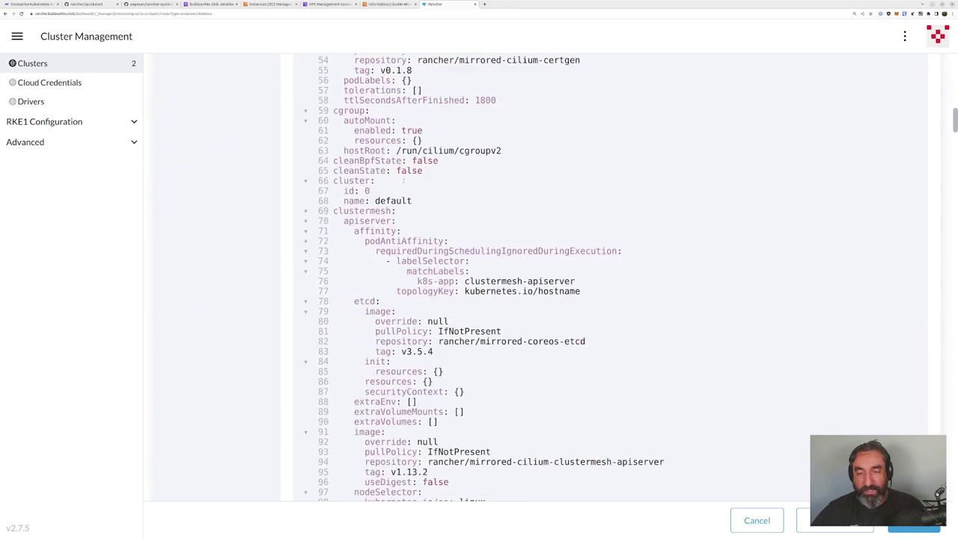
scroll(405, 180, "up", 20)
scroll(235, 191, "up", 4)
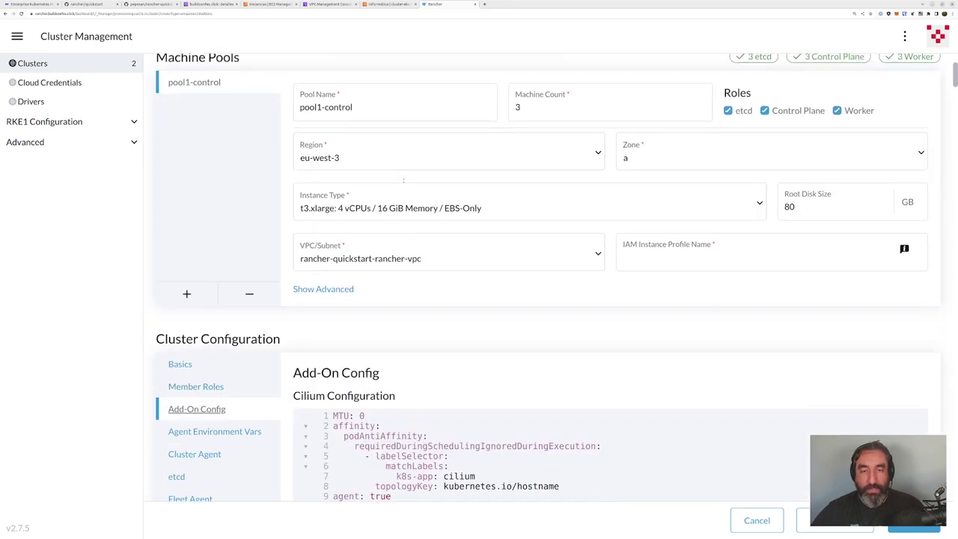
scroll(235, 191, "down", 3)
Step: Review the agent environment variables, cluster and Fleet agent settings, etcd snapshot options, labels and annotations, and networking settings
left_click(236, 189)
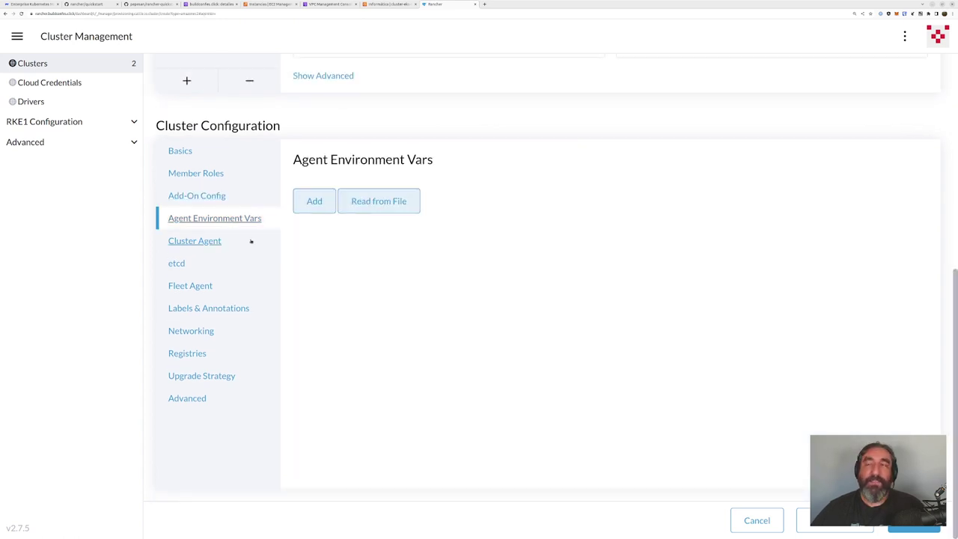
left_click(194, 241)
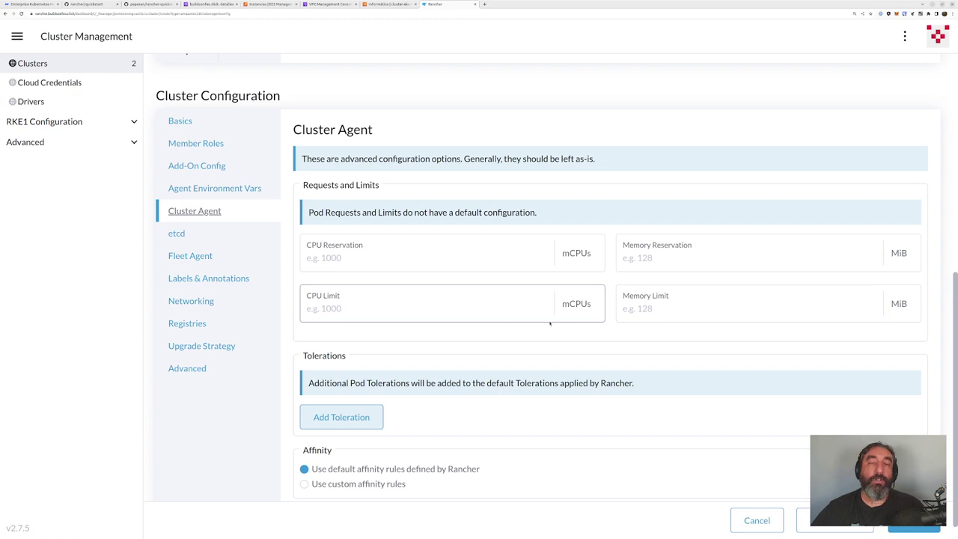
left_click(177, 233)
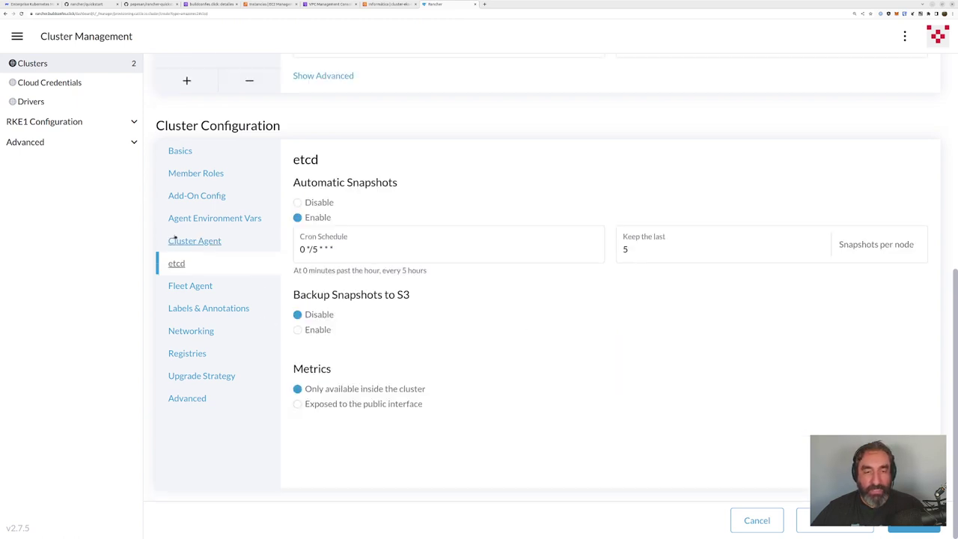
left_click_drag(294, 160, 325, 162)
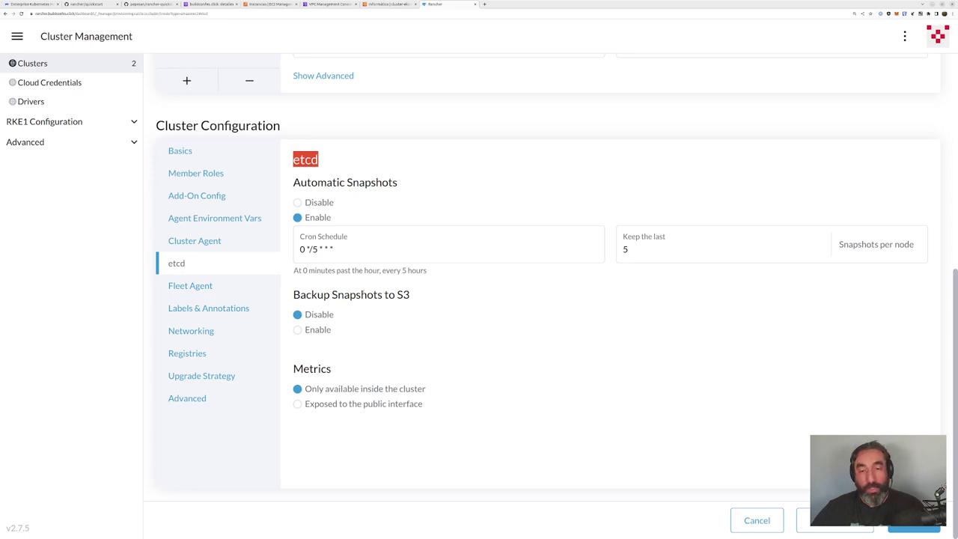
left_click_drag(332, 295, 395, 295)
left_click(410, 301)
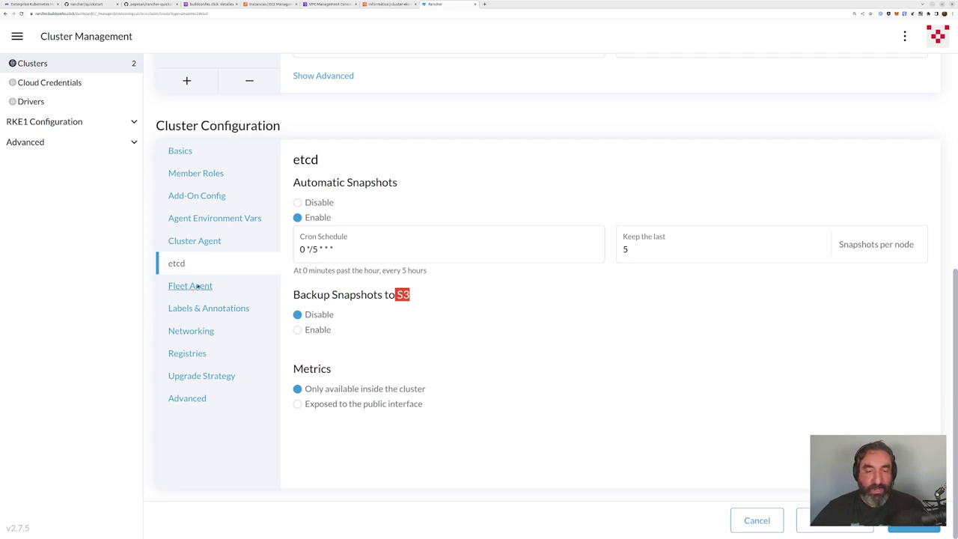
left_click(189, 285)
scroll(438, 258, "down", 2)
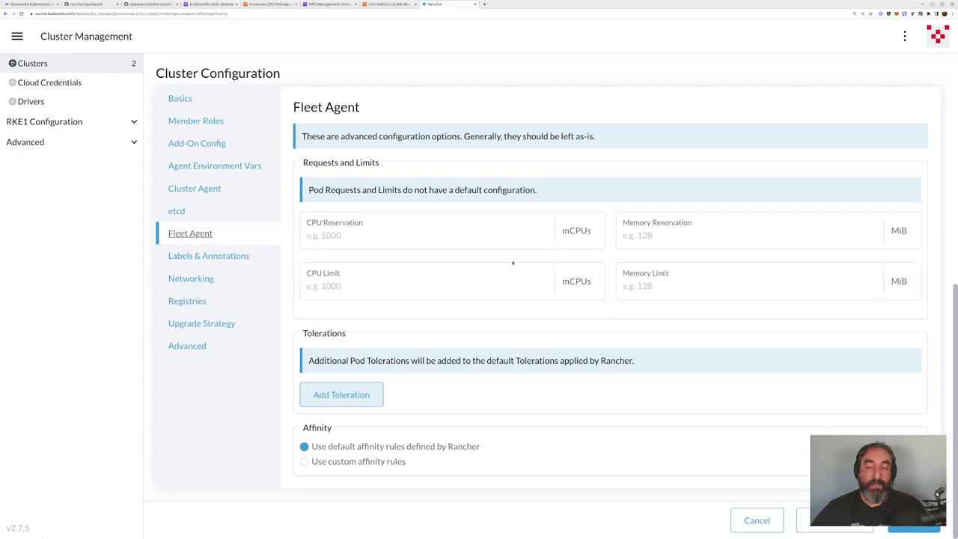
left_click(217, 256)
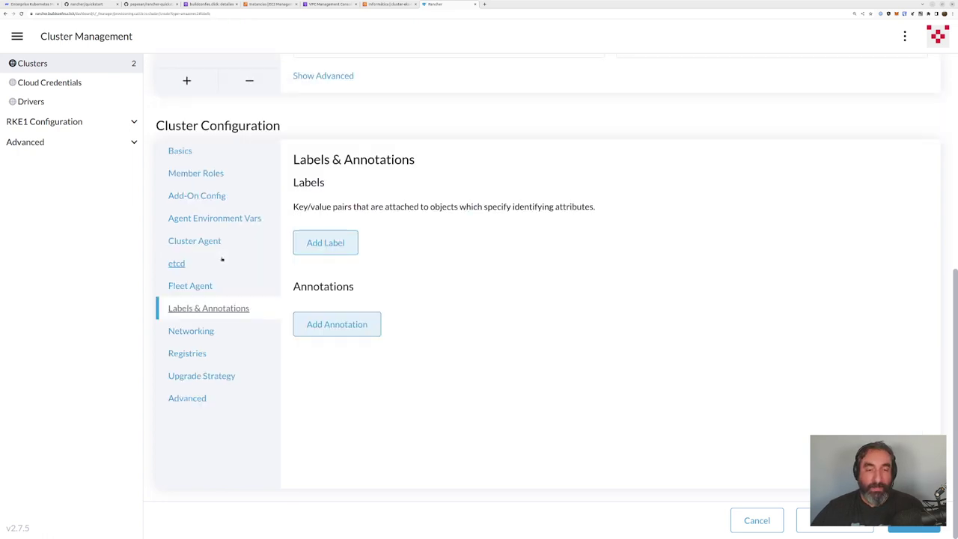
left_click(197, 333)
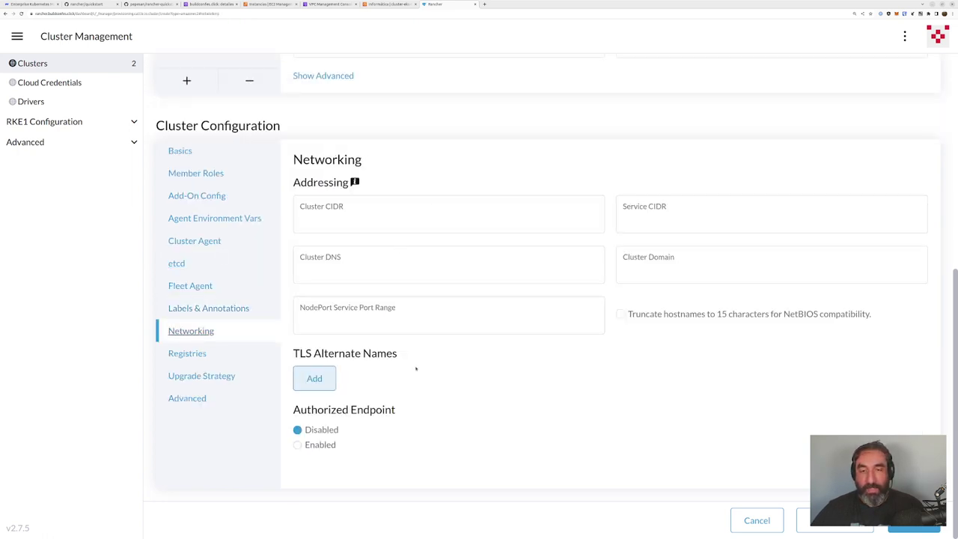
Step: Review the system image registry settings, the upgrade strategy and the advanced component arguments
left_click(180, 357)
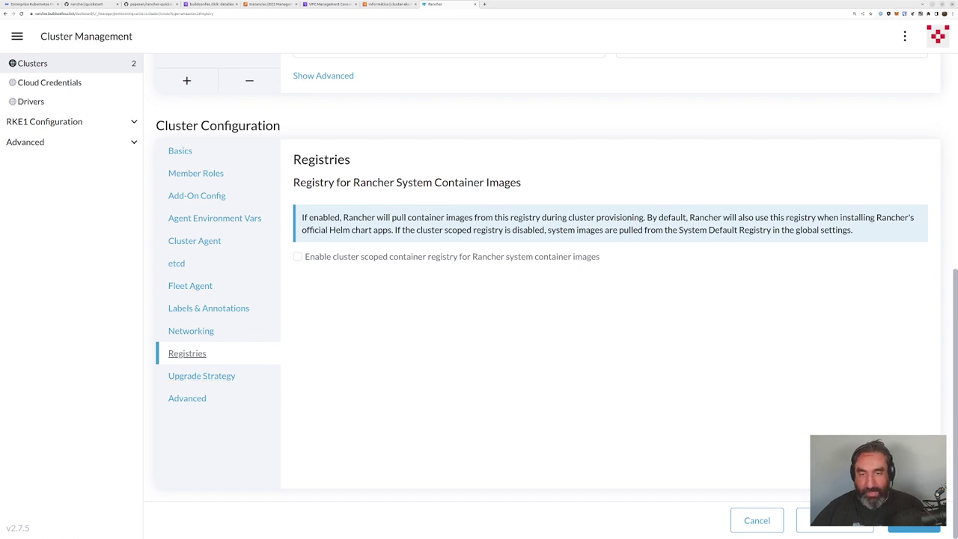
left_click_drag(322, 185, 525, 183)
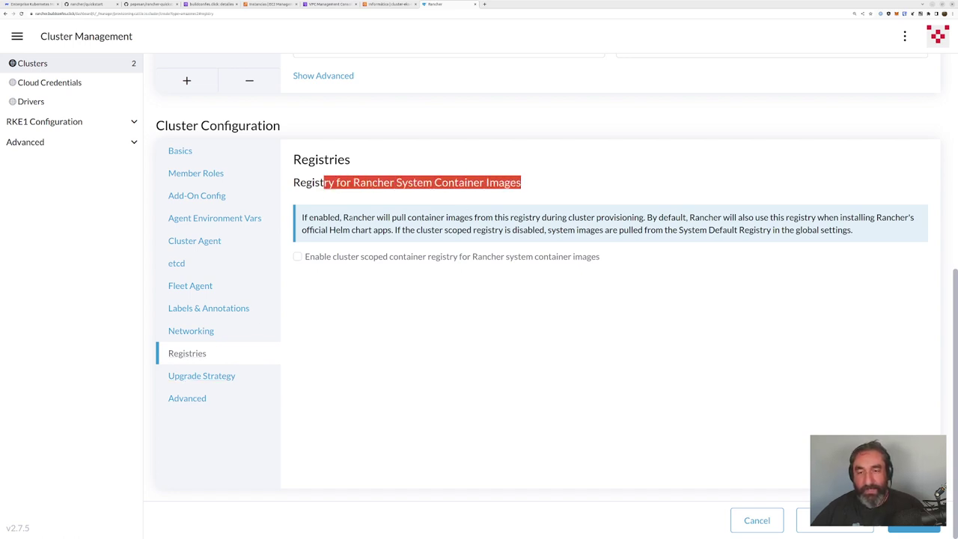
left_click_drag(342, 218, 391, 230)
left_click(392, 230)
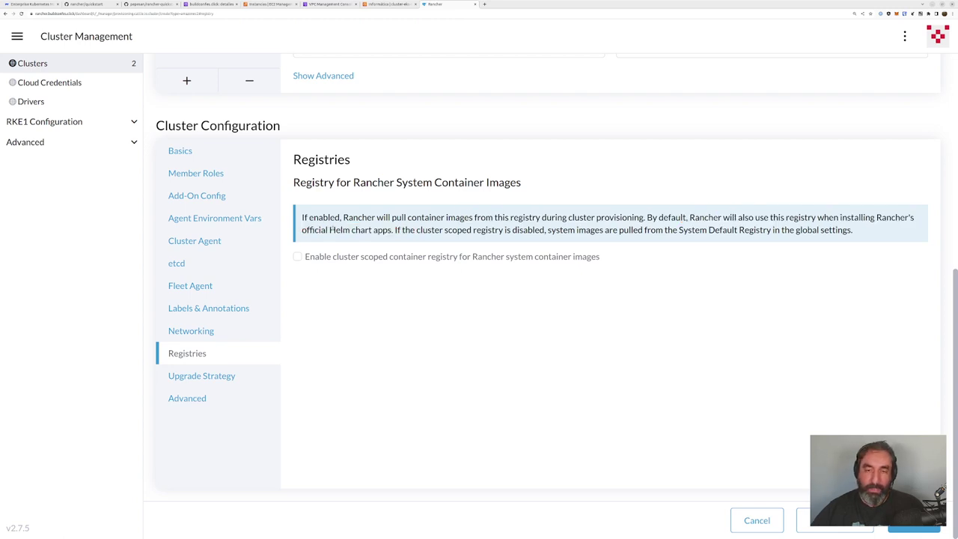
left_click_drag(329, 229, 367, 230)
left_click(199, 376)
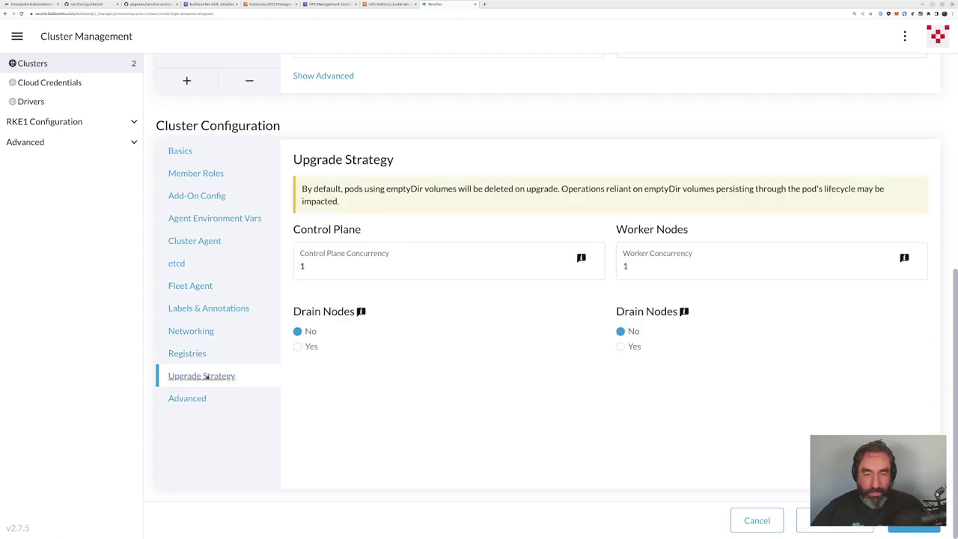
left_click_drag(421, 169, 291, 160)
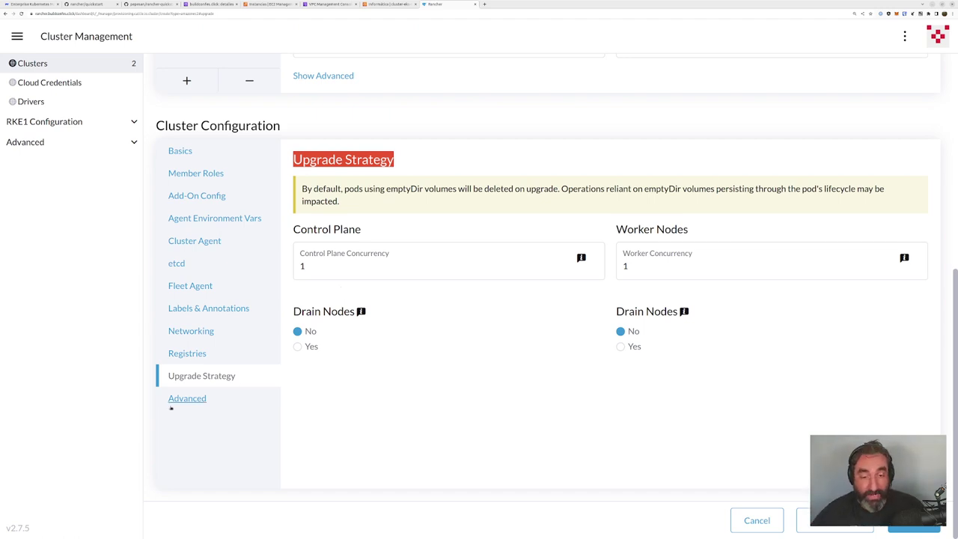
left_click(187, 398)
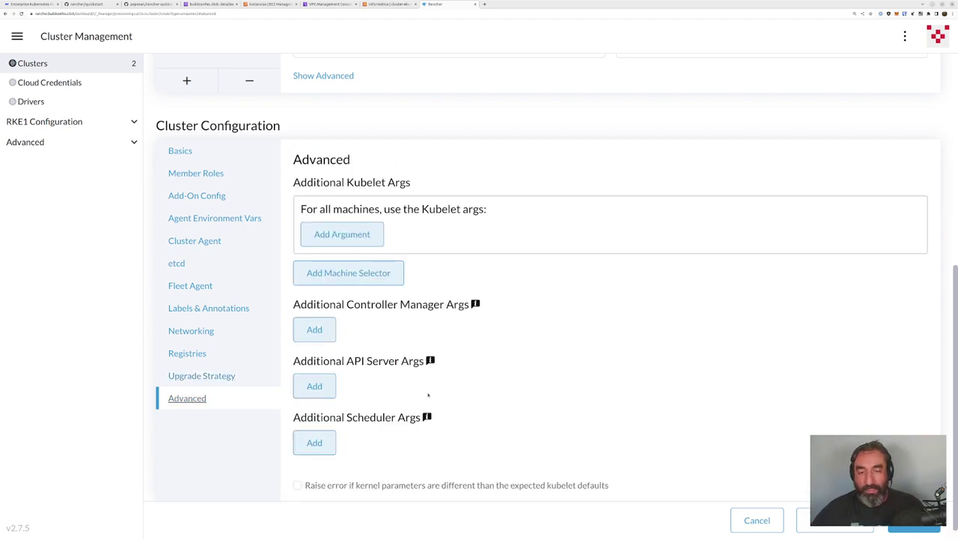
scroll(449, 405, "down", 1)
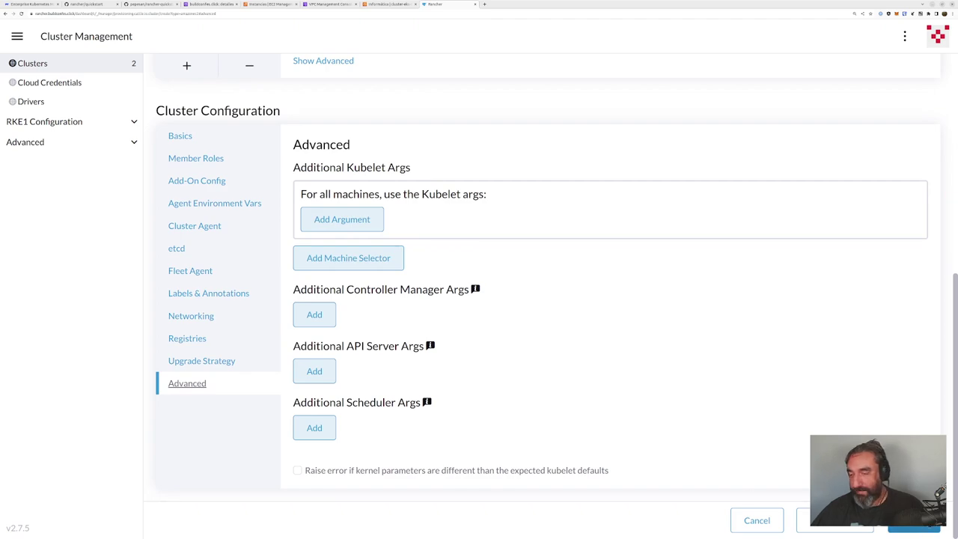
Step: Try to create cluster-ec2-01 with the Amazon cloud provider and check the required fields of pool1-control
left_click(915, 528)
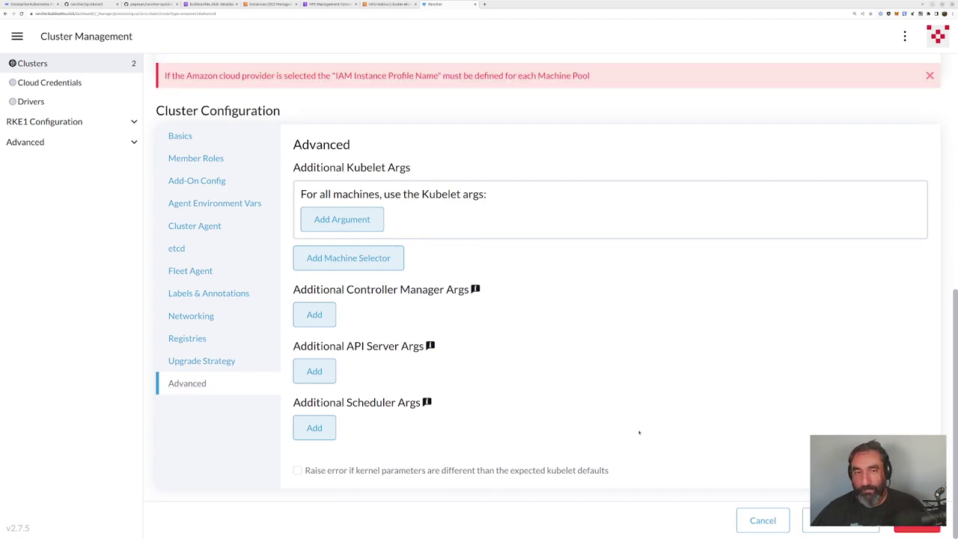
scroll(639, 429, "up", 10)
scroll(638, 428, "down", 4)
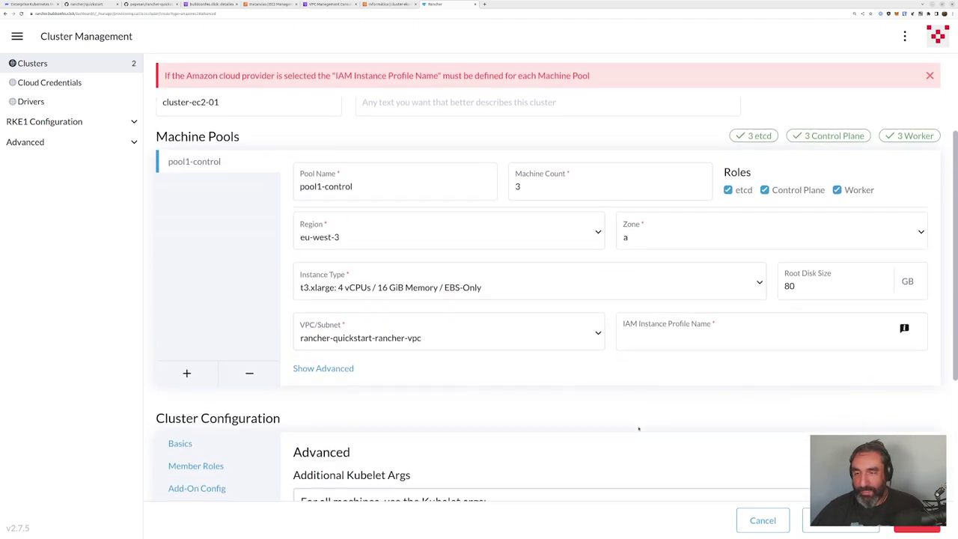
scroll(638, 429, "down", 8)
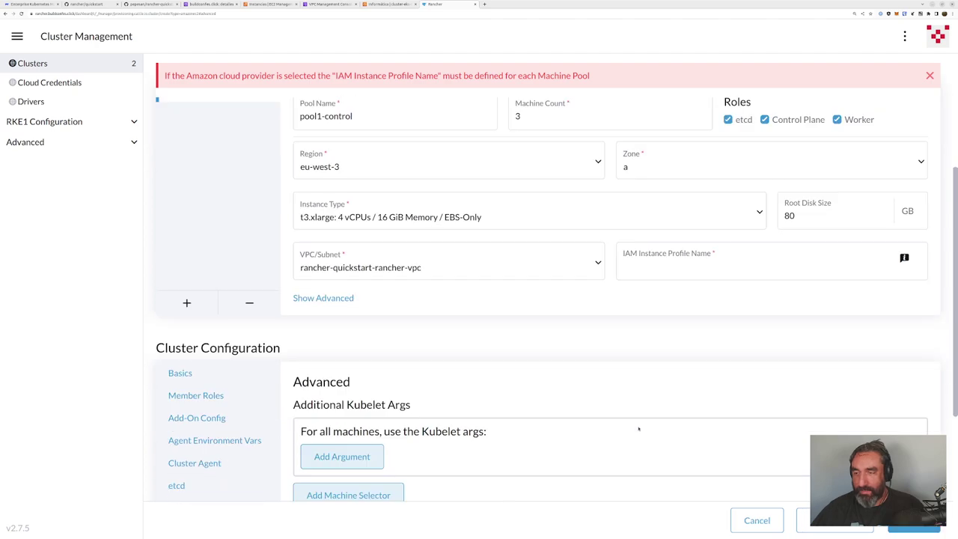
scroll(639, 428, "up", 7)
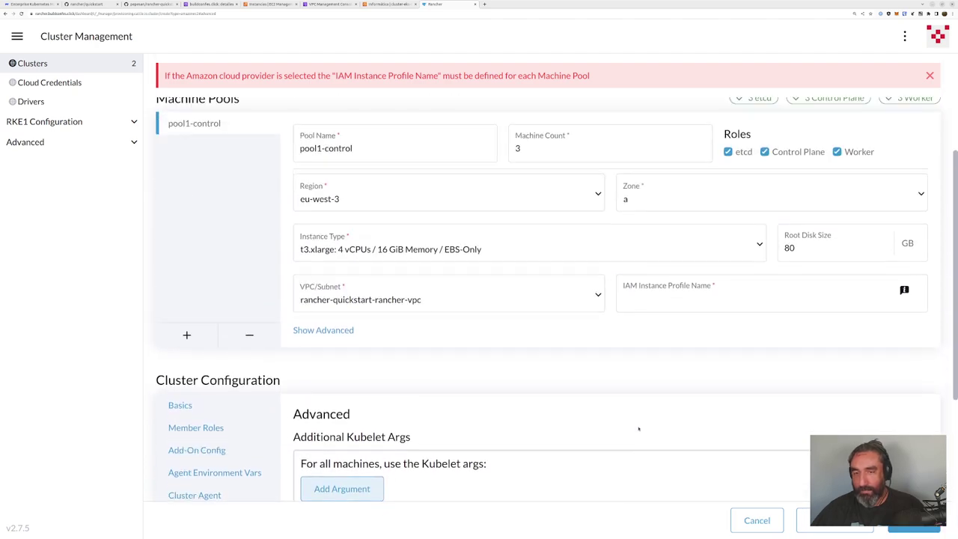
Step: Check the cloud provider in the cluster's basic settings and the machine pool's required IAM instance profile field
scroll(639, 428, "down", 5)
left_click(180, 226)
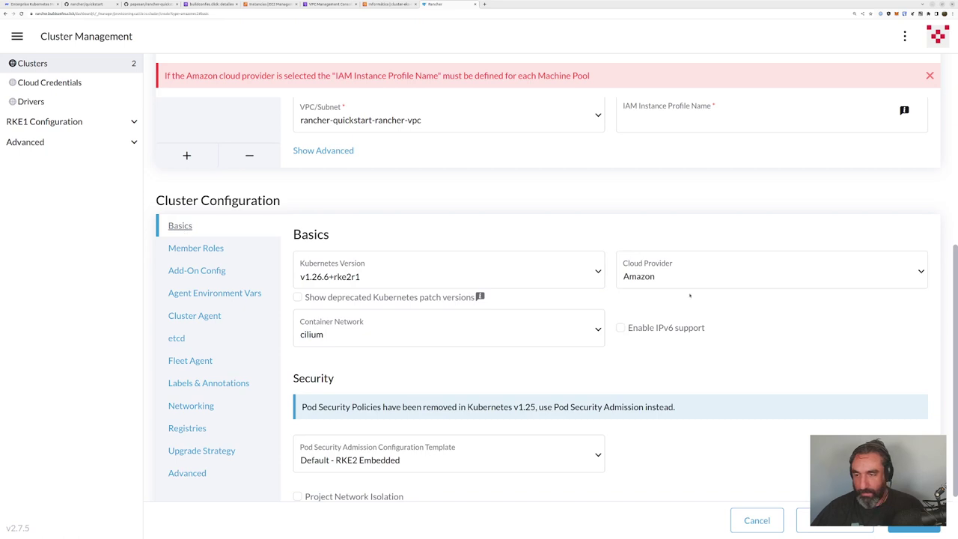
scroll(686, 280, "up", 3)
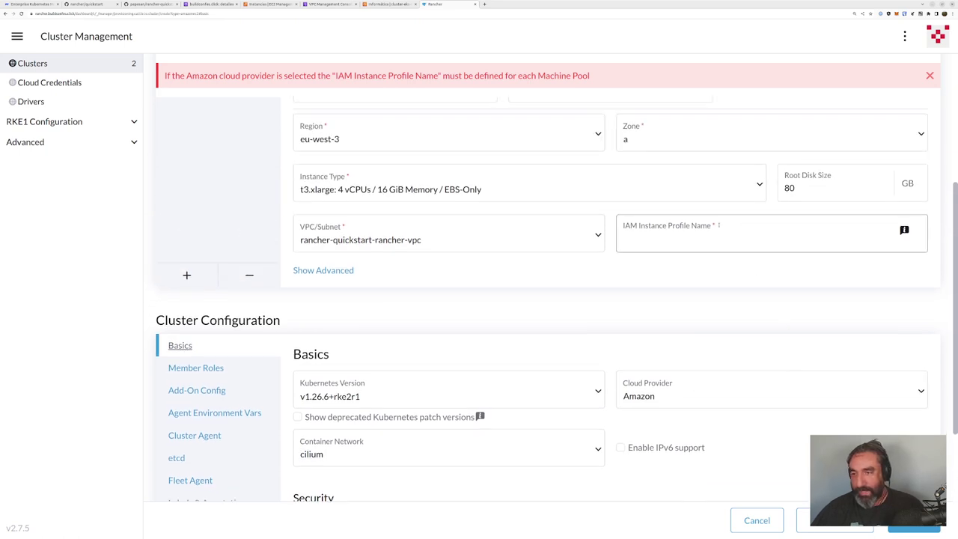
left_click(749, 238)
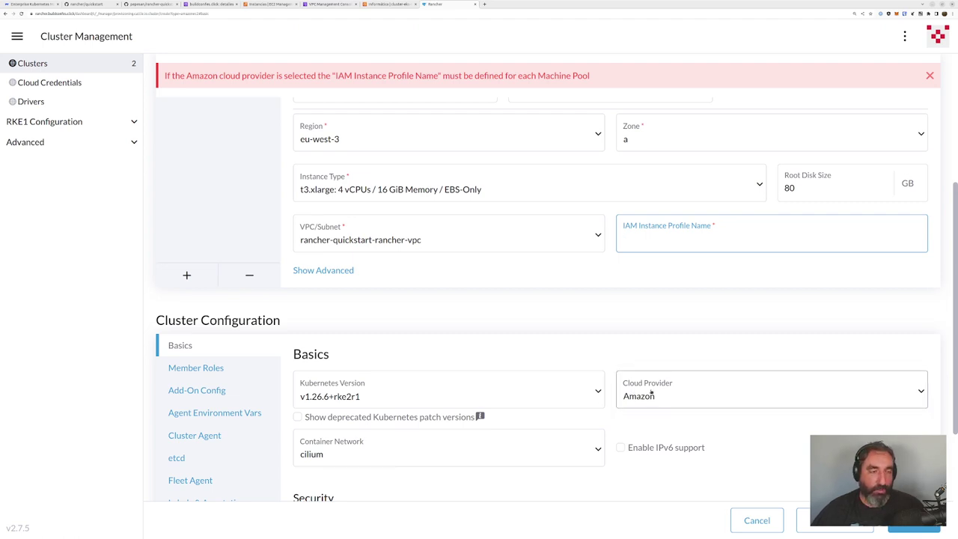
Step: Switch to the AWS console, open the IAM roles, and filter them by "AWS"
left_click(389, 5)
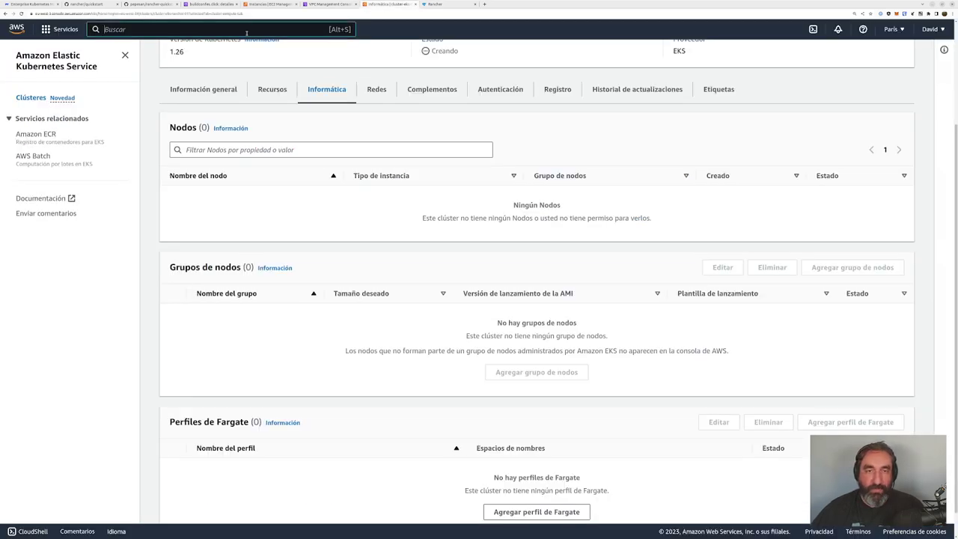
type("iam")
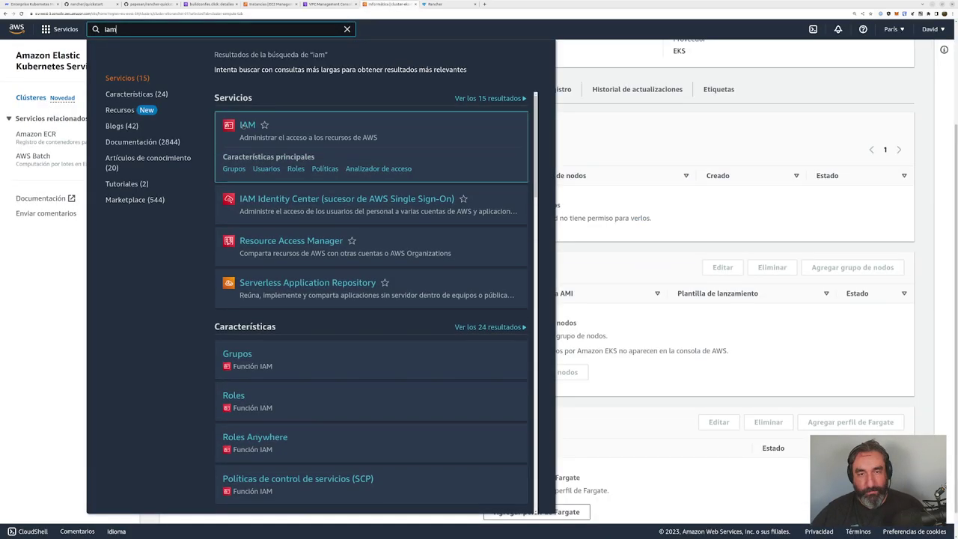
left_click(246, 125)
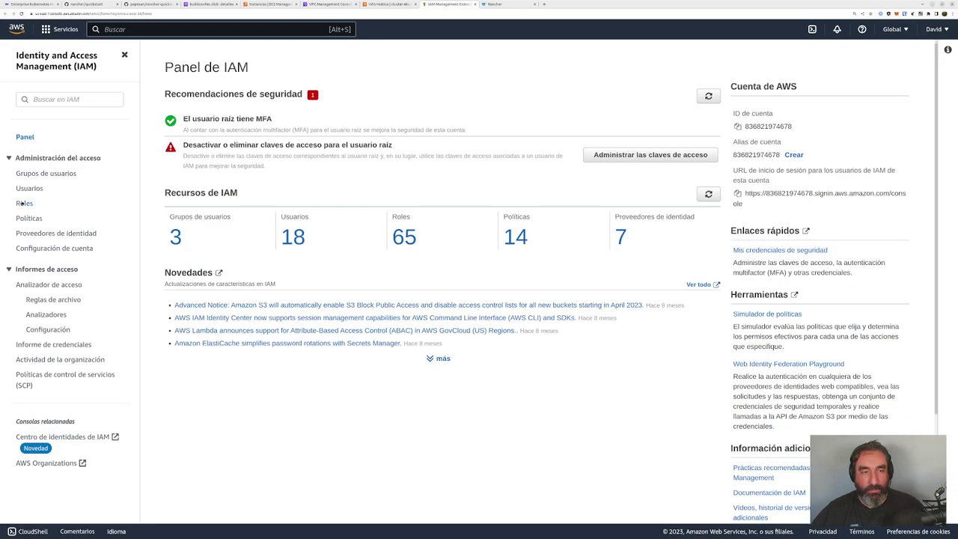
left_click(23, 203)
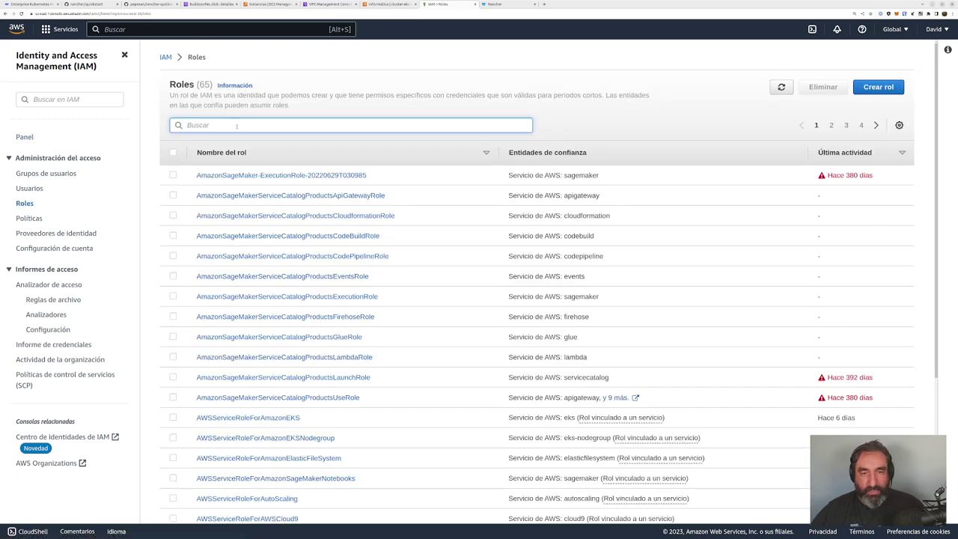
type("AWS")
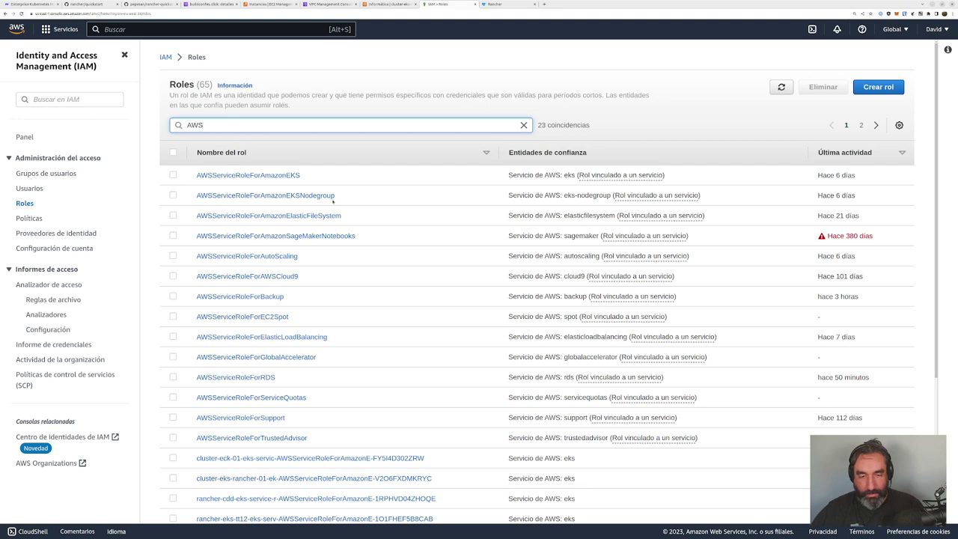
scroll(330, 200, "down", 3)
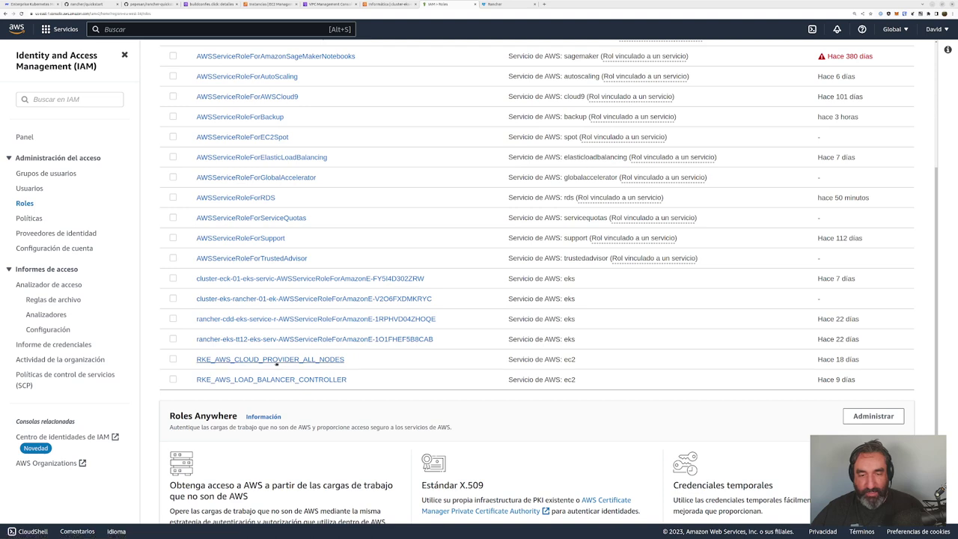
Step: Review the permission policies of the RKE_AWS_CLOUD_PROVIDER_ALL_NODES role and select the role name for copying
left_click(277, 360)
scroll(373, 219, "down", 2)
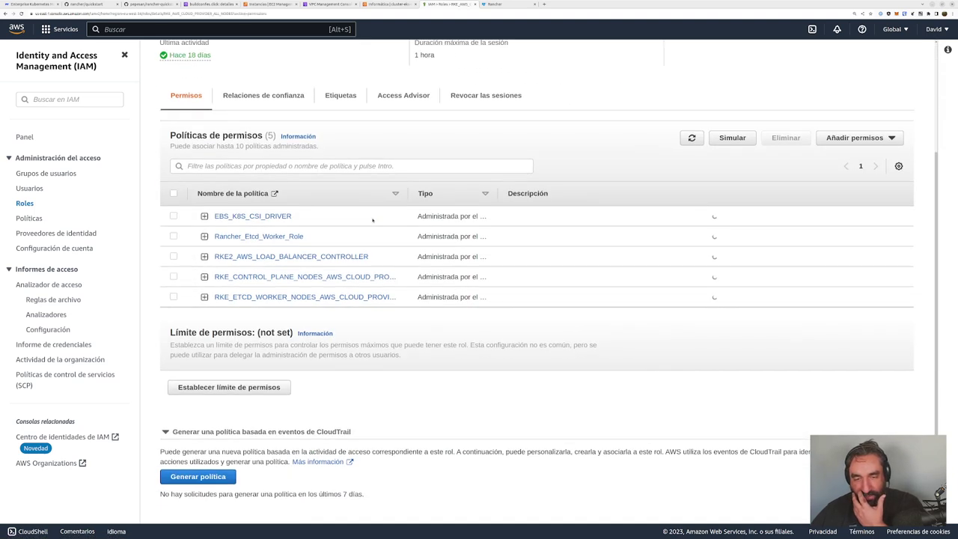
scroll(372, 219, "down", 1)
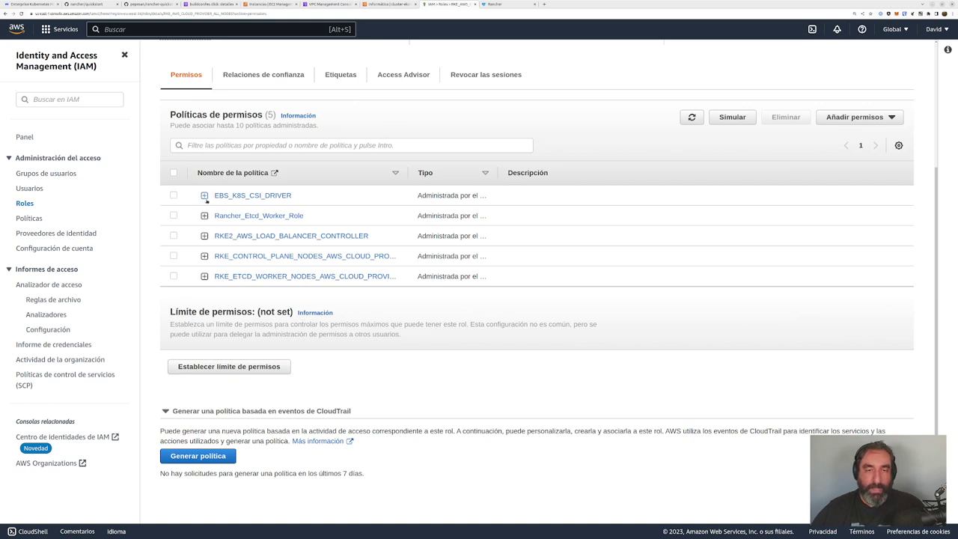
scroll(536, 172, "up", 2)
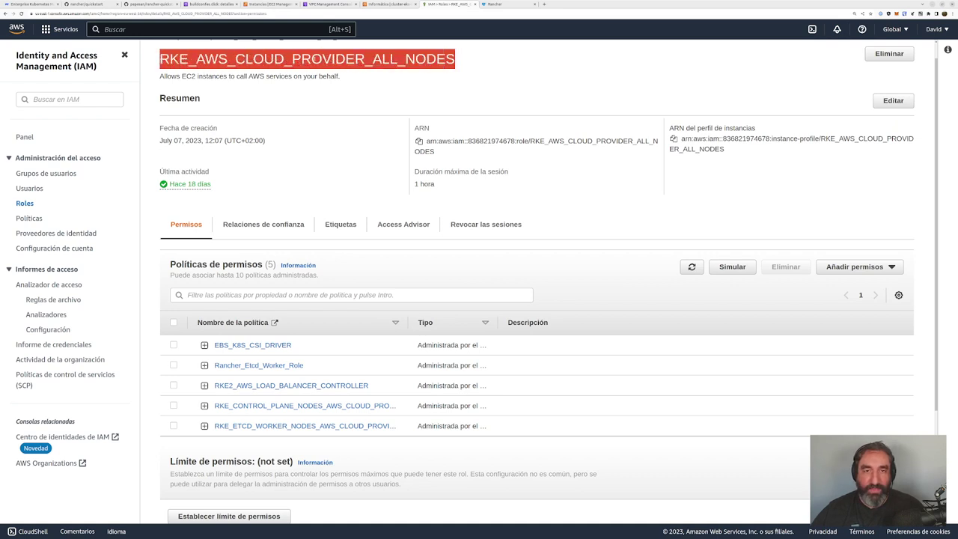
Step: Switch back to Rancher and set the pool's IAM Instance Profile Name to RKE_AWS_CLOUD_PROVIDER_ALL_NODES, keeping Amazon as the cloud provider
left_click(495, 6)
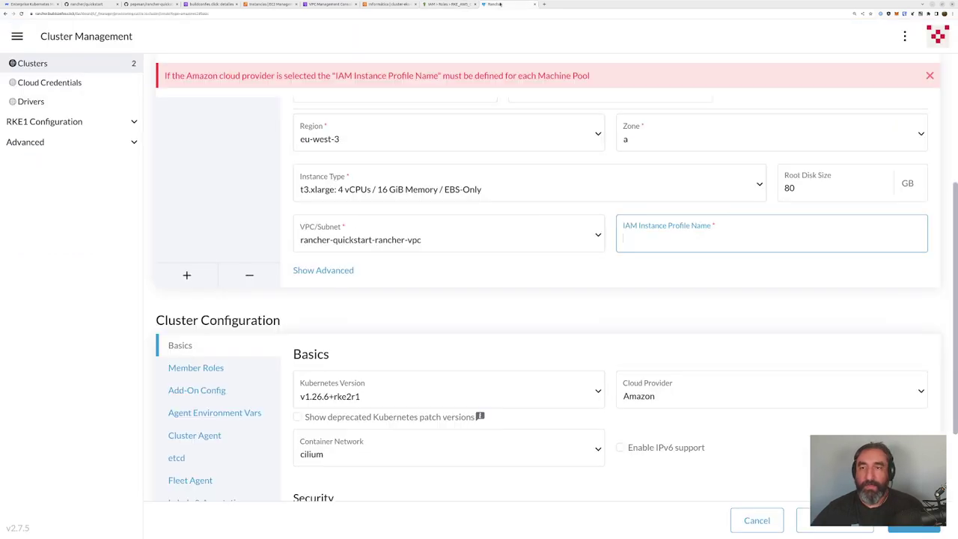
type("RKE_AWS_CLOUD_PROVIDER_ALL_NODES")
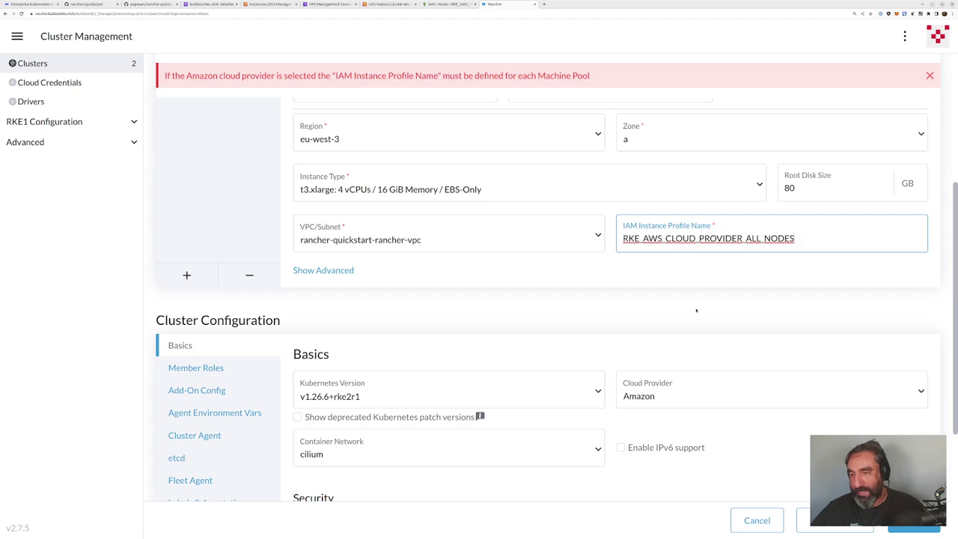
scroll(696, 309, "down", 3)
left_click(634, 280)
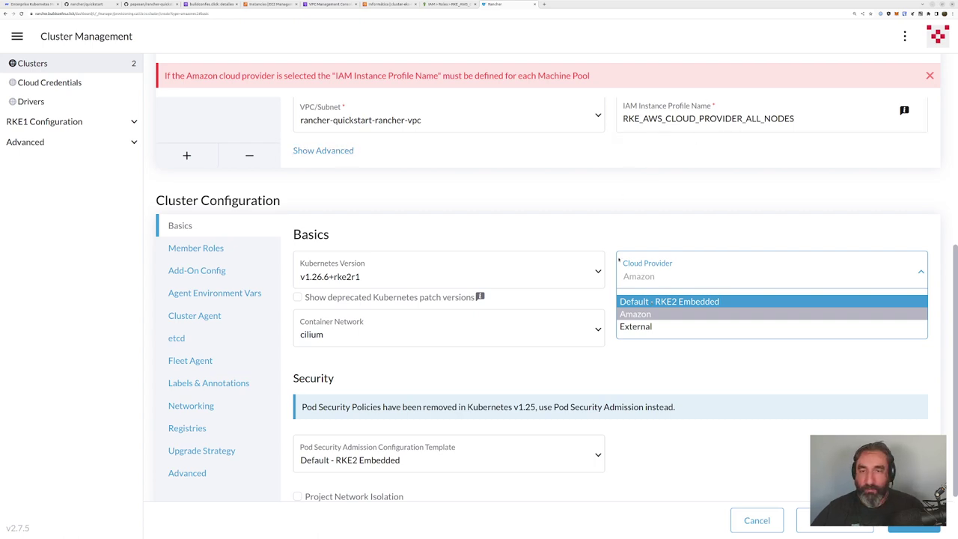
key("Escape")
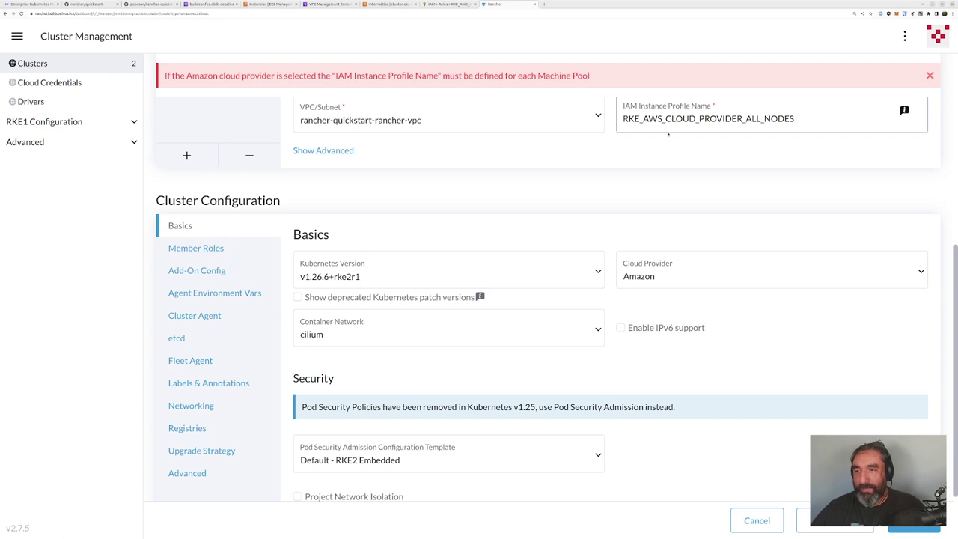
Step: Check the pool and basic cluster settings once more and create cluster-ec2-01
scroll(672, 194, "down", 2)
scroll(676, 253, "up", 2)
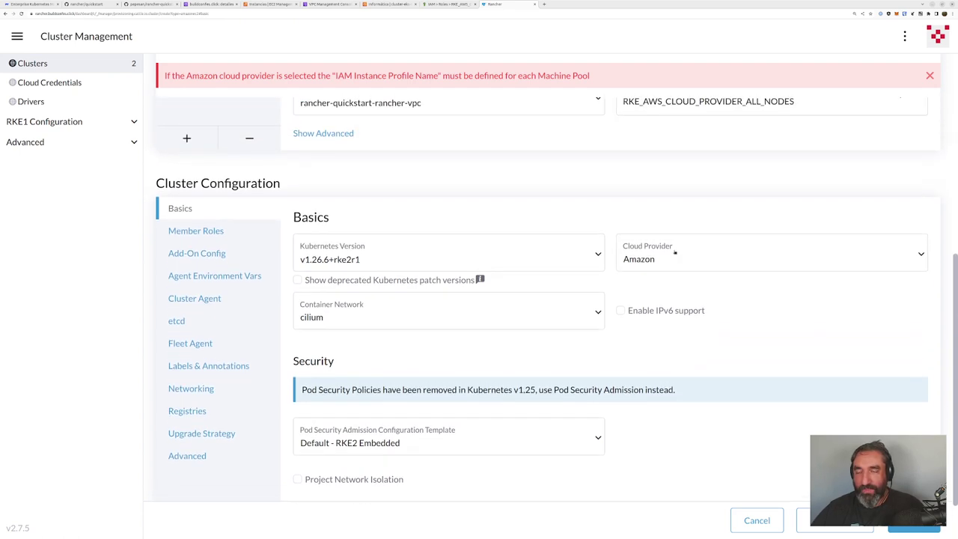
scroll(675, 253, "up", 3)
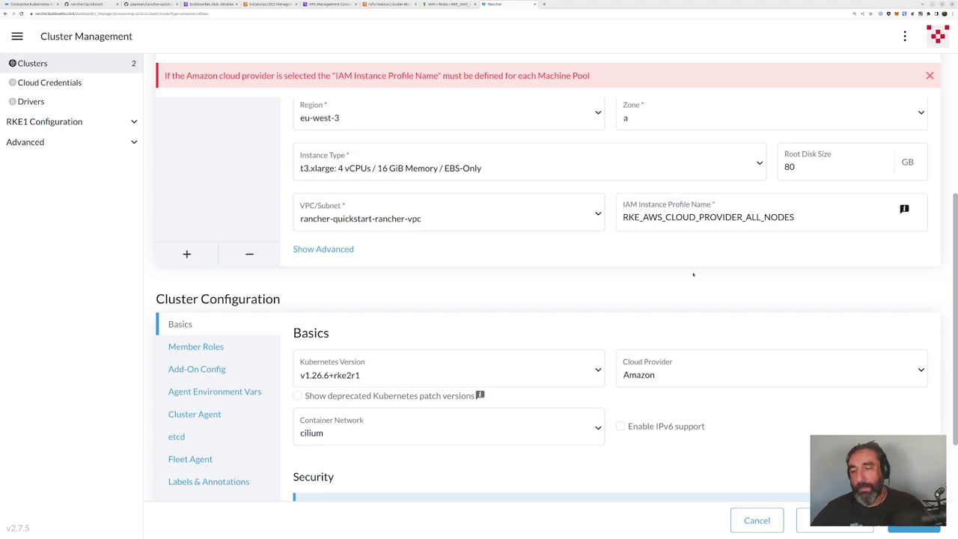
scroll(695, 274, "down", 3)
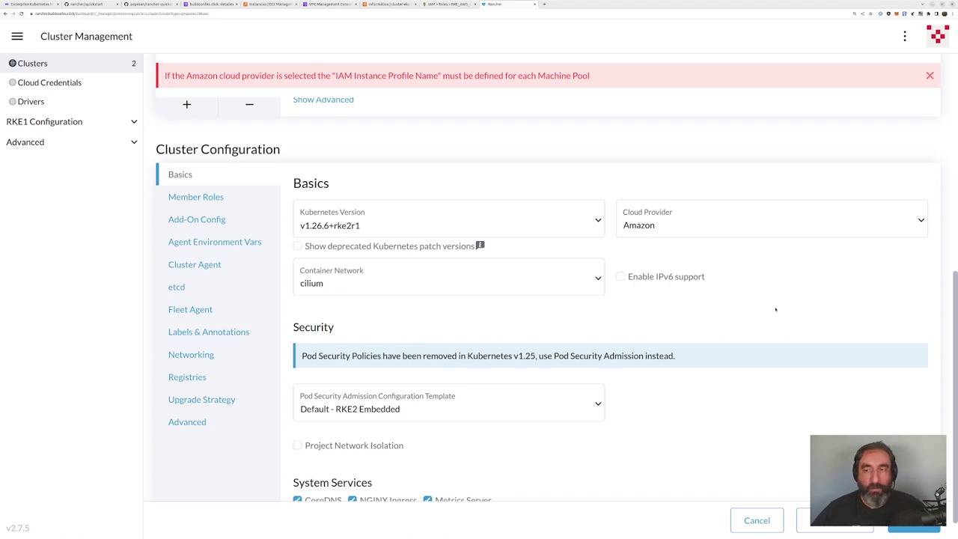
scroll(776, 309, "up", 2)
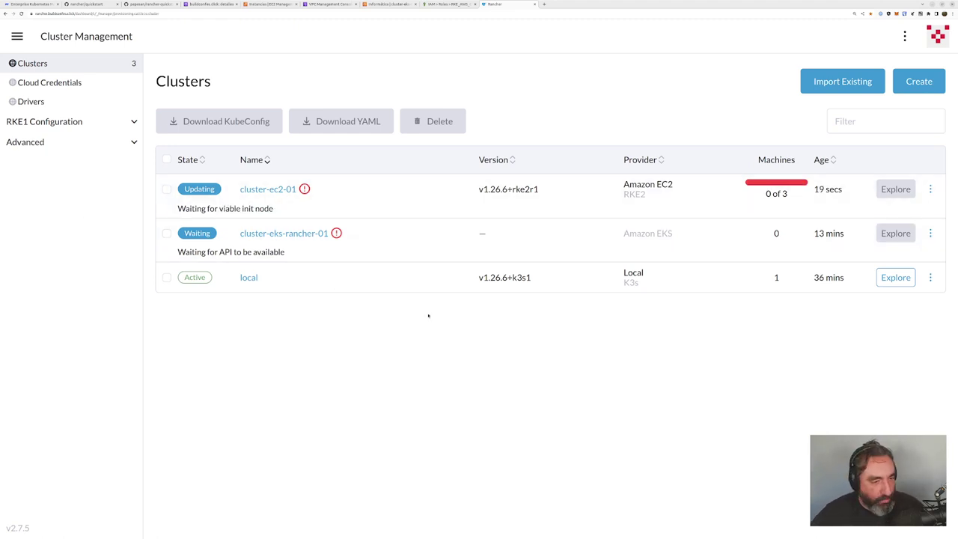
Step: Review the lists of cluster drivers and node drivers available in Rancher
left_click(58, 101)
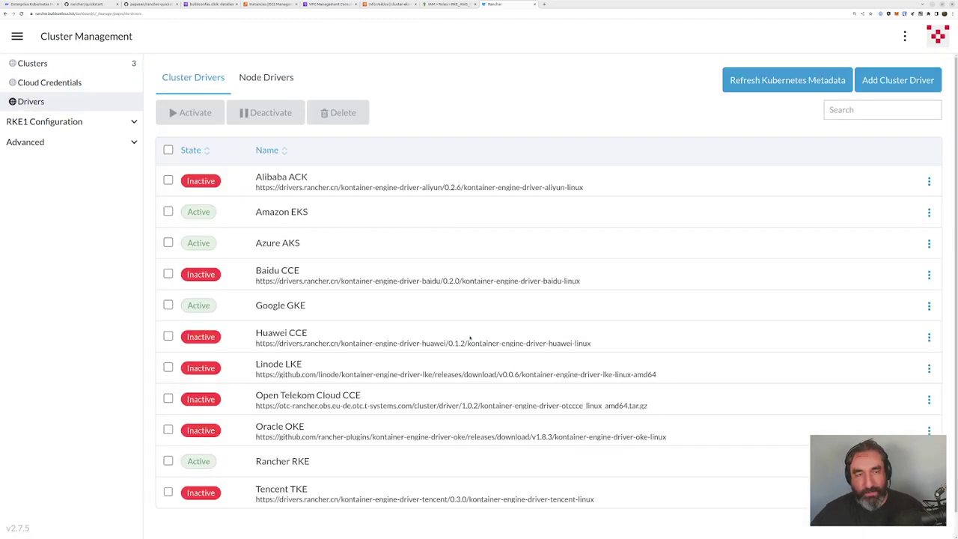
scroll(470, 337, "down", 1)
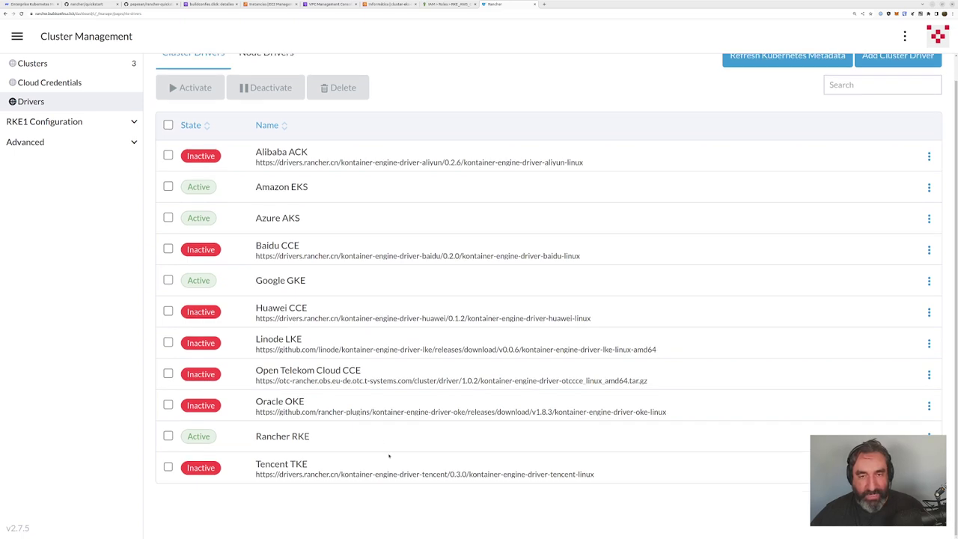
scroll(320, 404, "up", 1)
left_click(266, 77)
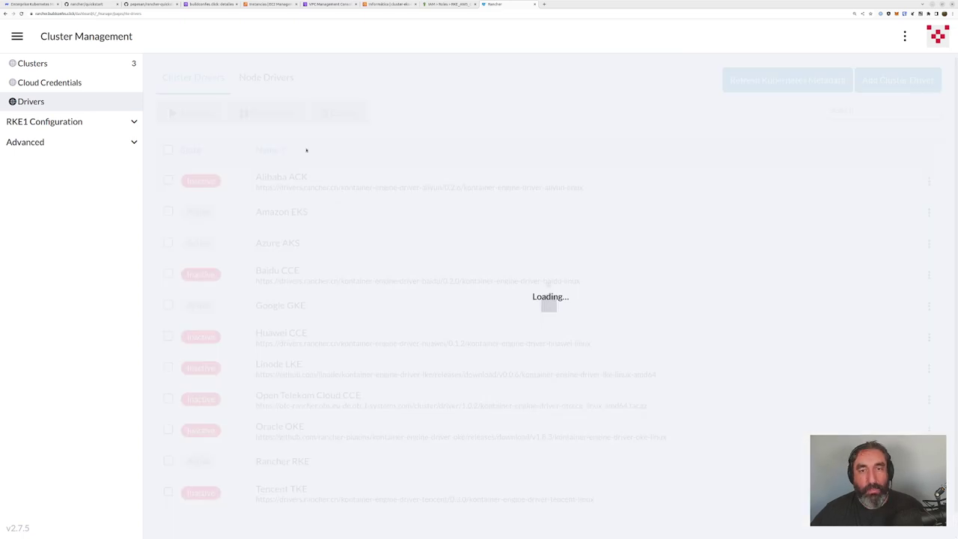
scroll(442, 302, "down", 5)
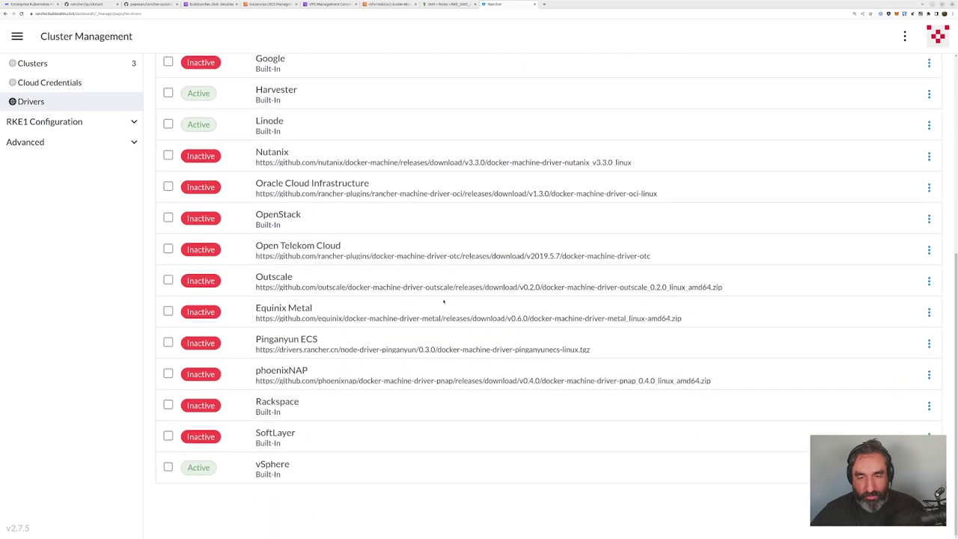
scroll(443, 302, "up", 2)
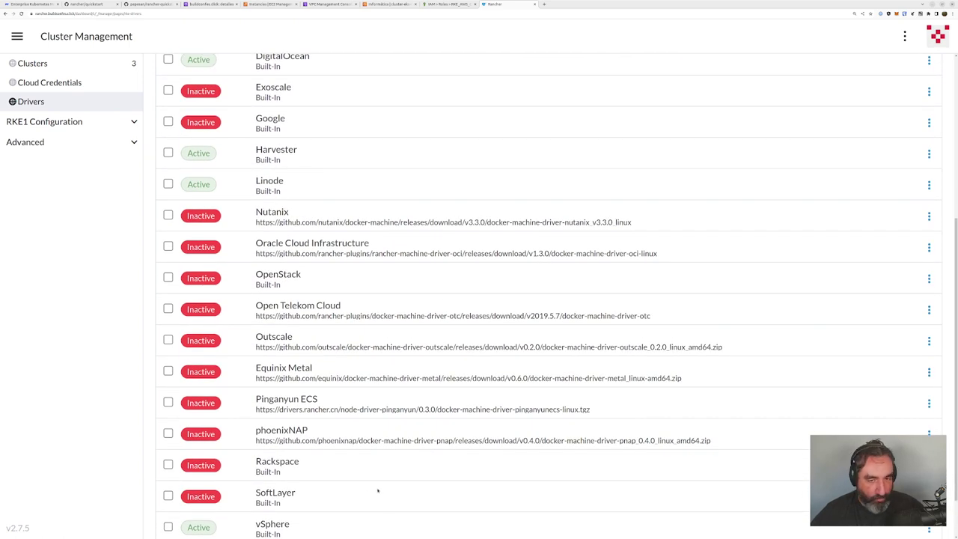
scroll(378, 490, "up", 5)
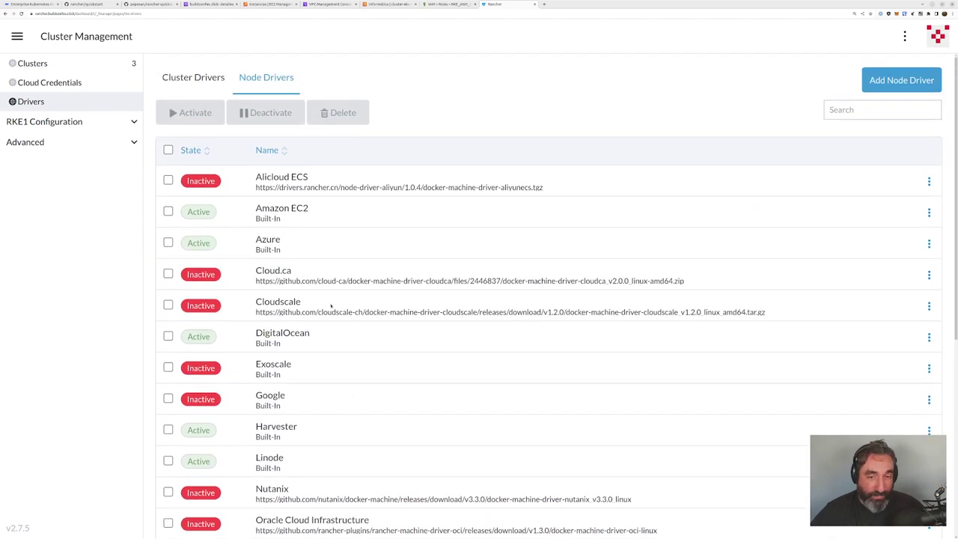
Step: Look through the providers offered for a new cluster and open the VMware vSphere option
left_click(33, 64)
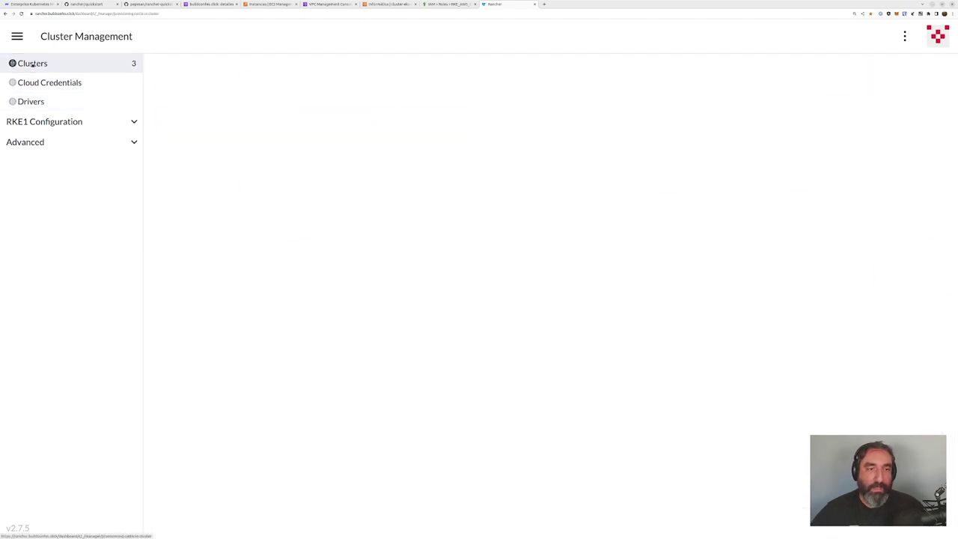
left_click(916, 83)
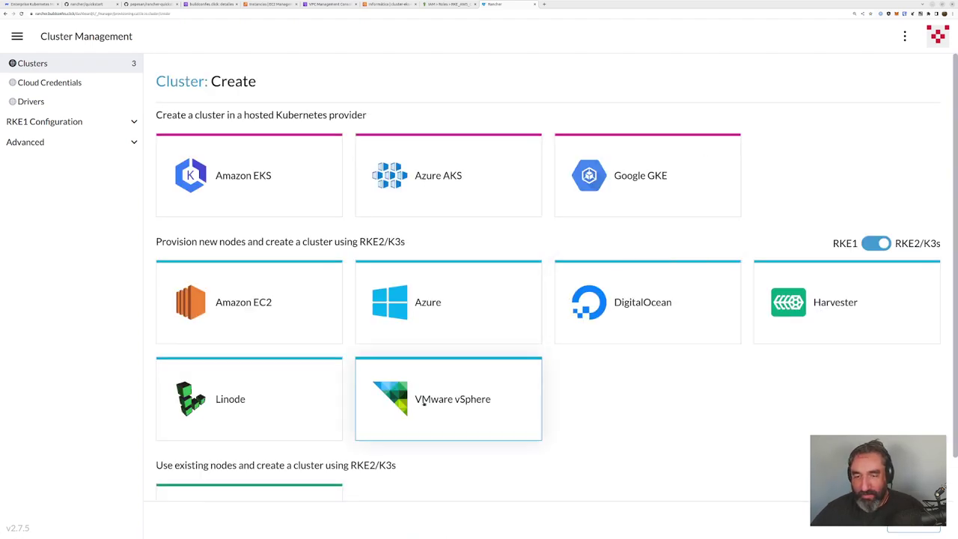
left_click(430, 404)
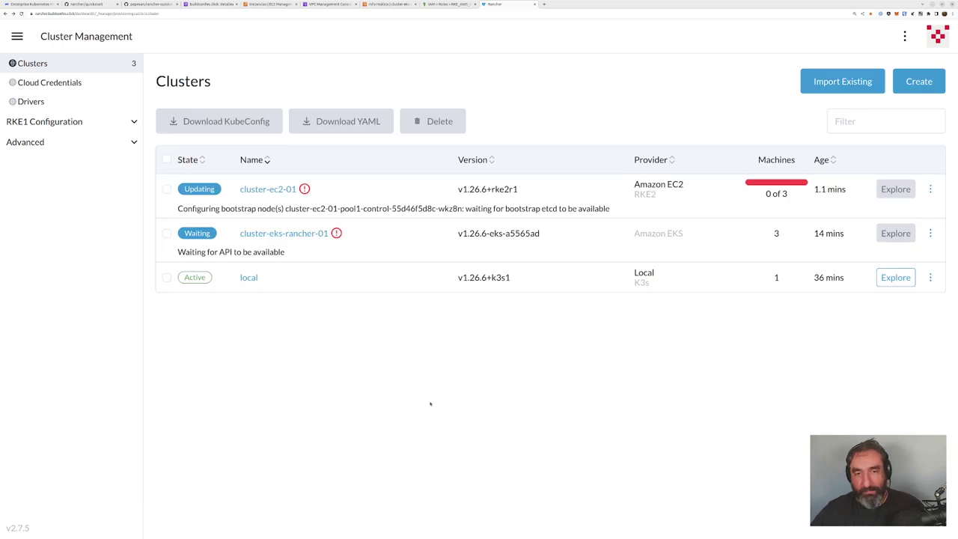
Step: Open the Harvester option for a new cluster and examine its credential name and imported cluster fields
left_click(919, 81)
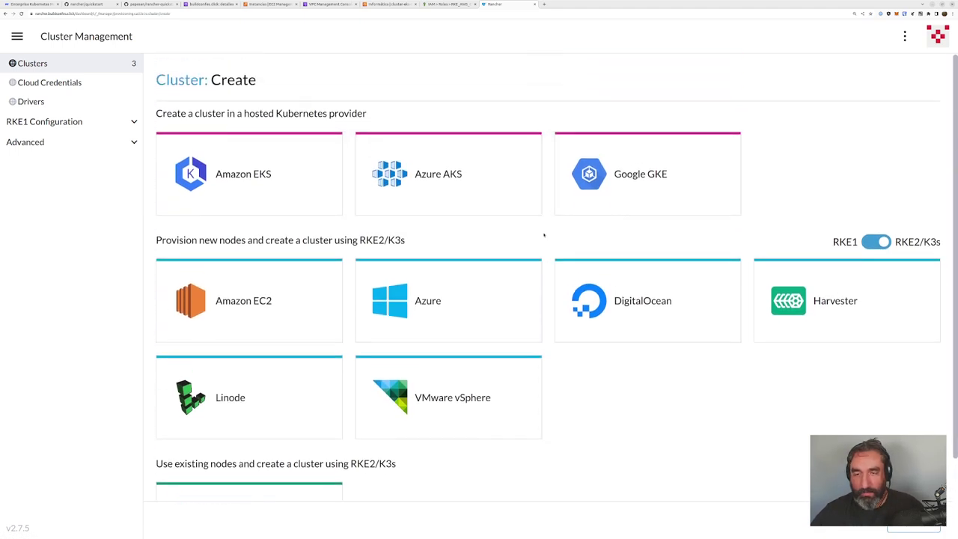
left_click(823, 302)
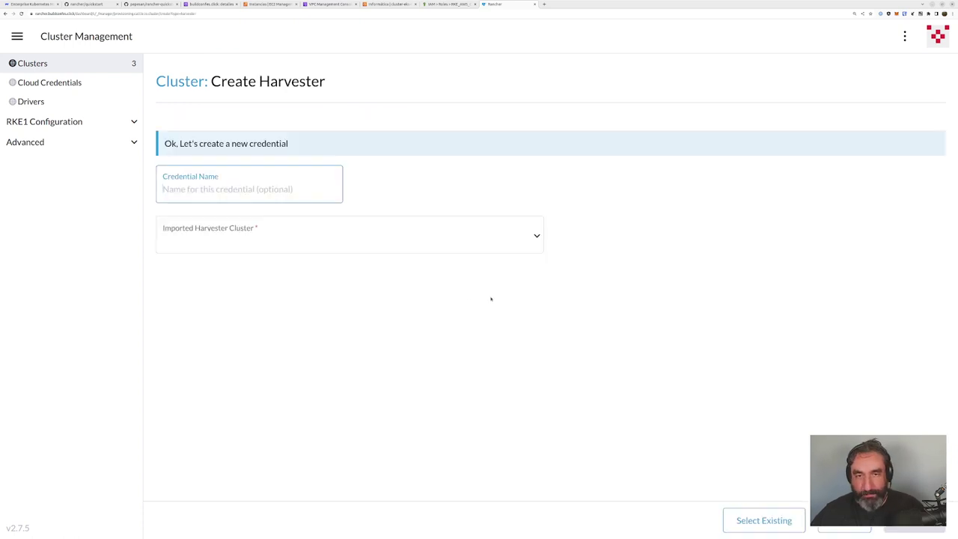
left_click(363, 241)
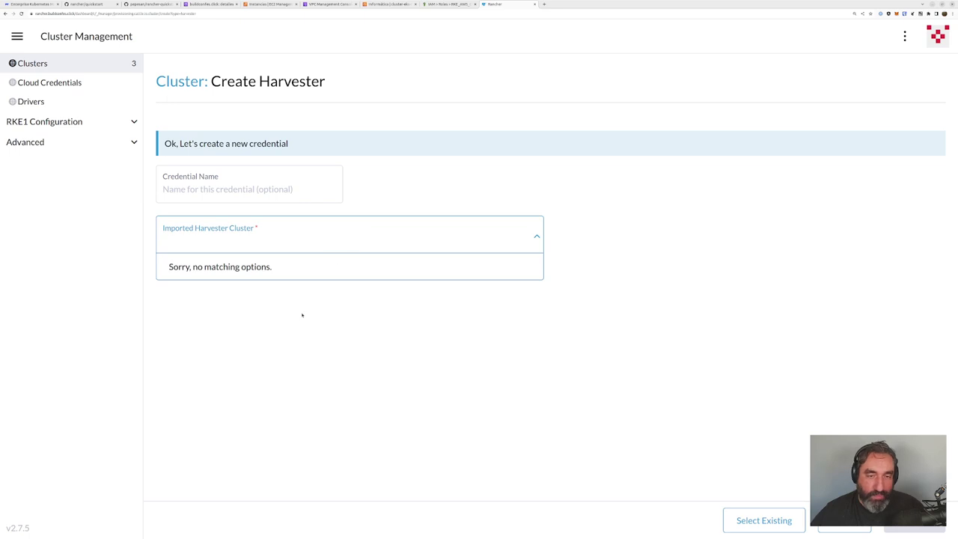
left_click(241, 190)
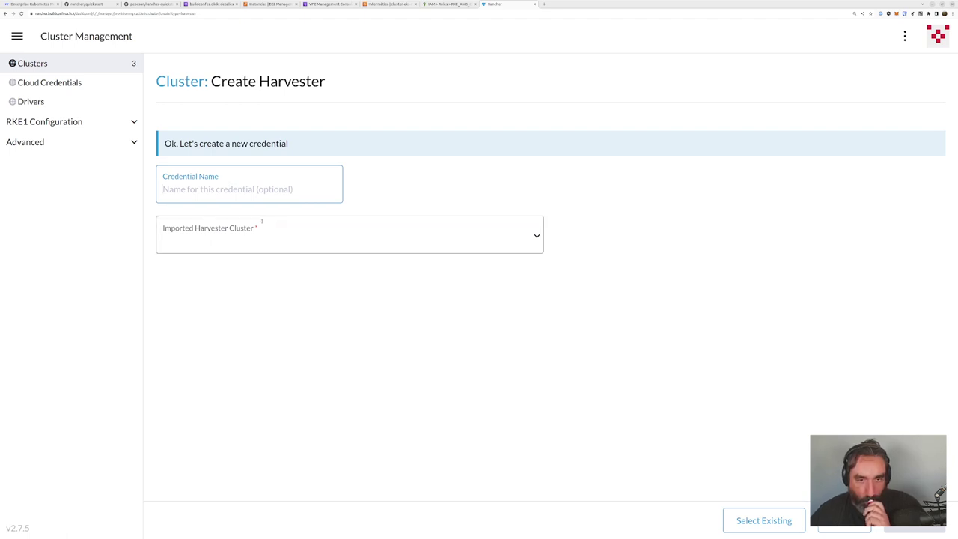
Step: Return to the cluster list and check the state of cluster-eks-rancher-01
left_click(33, 63)
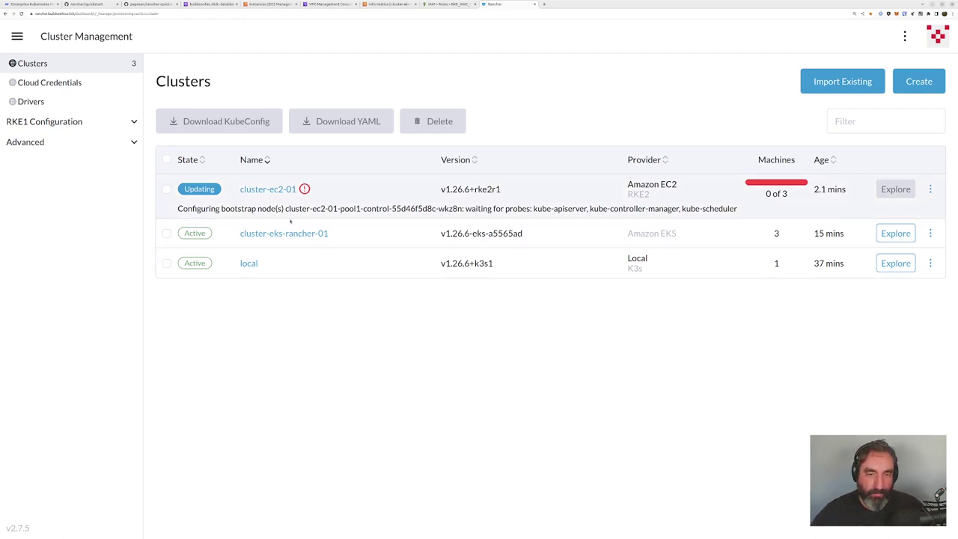
left_click_drag(327, 236, 239, 234)
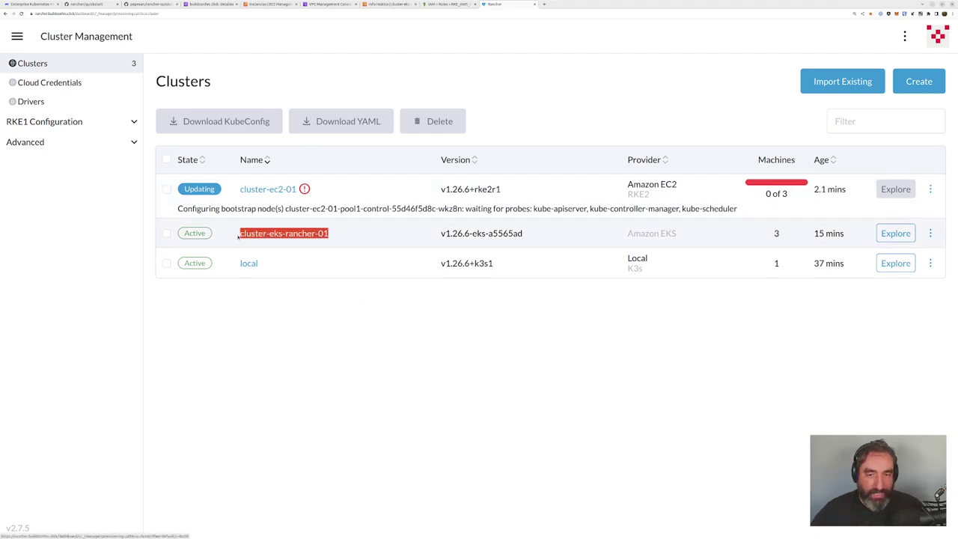
Step: Open cluster-eks-rancher-01 in Explore view and look over its dashboard capacity and events
left_click(352, 237)
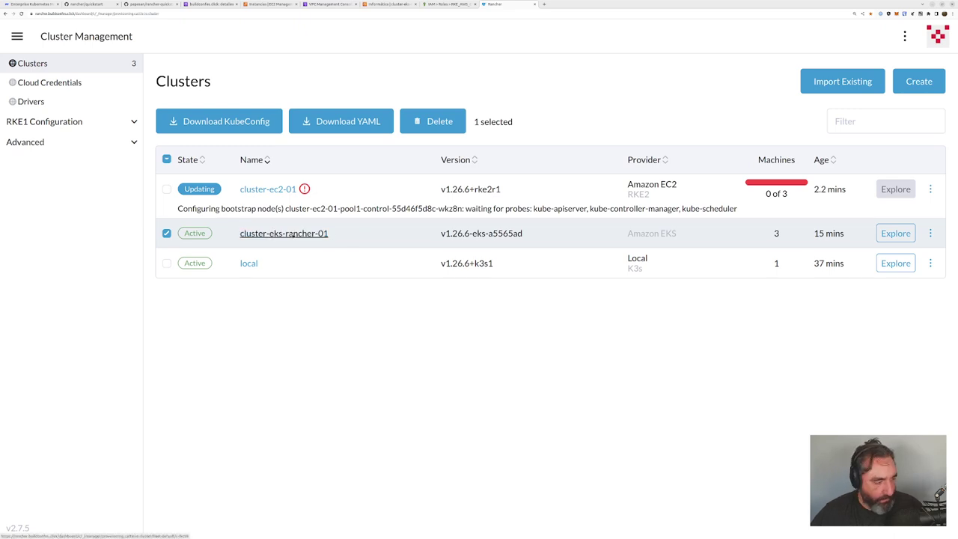
left_click(291, 234)
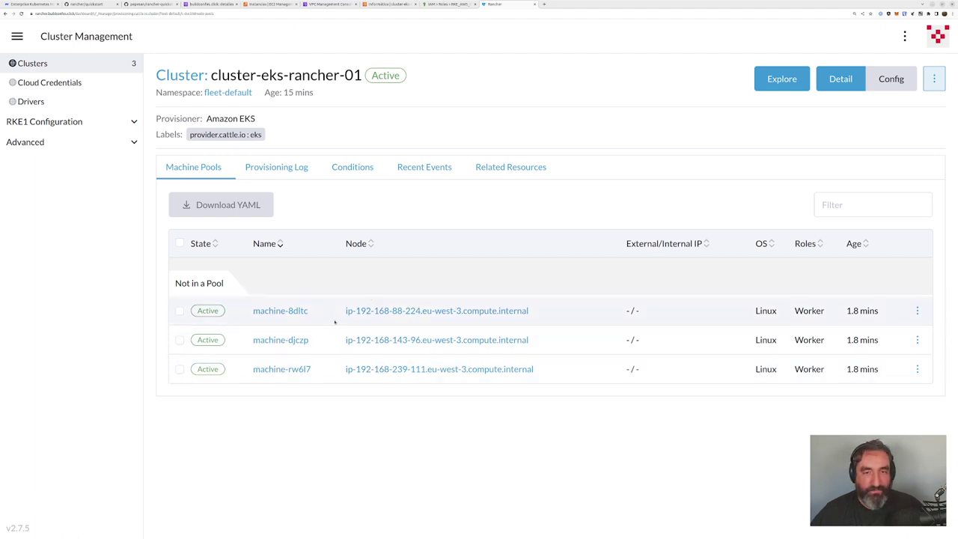
left_click(792, 85)
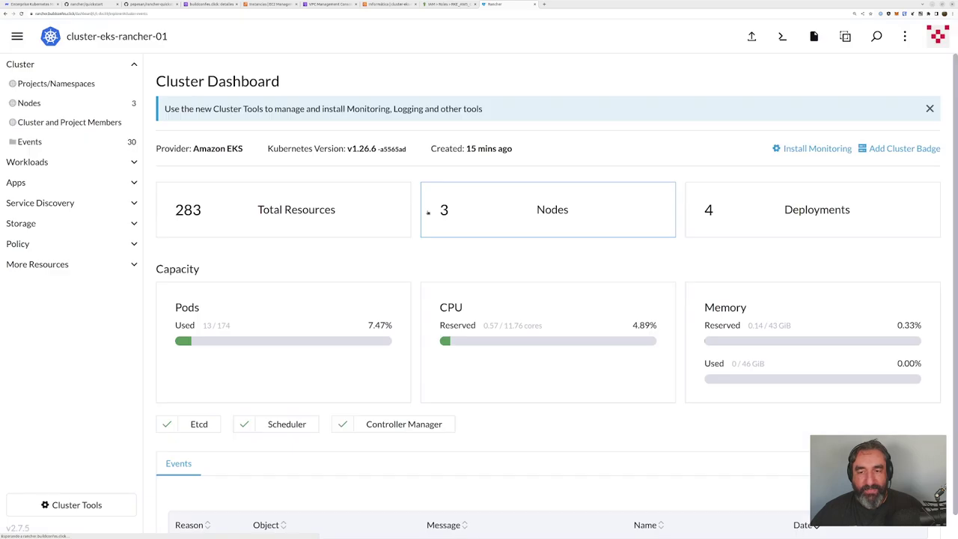
scroll(449, 274, "down", 5)
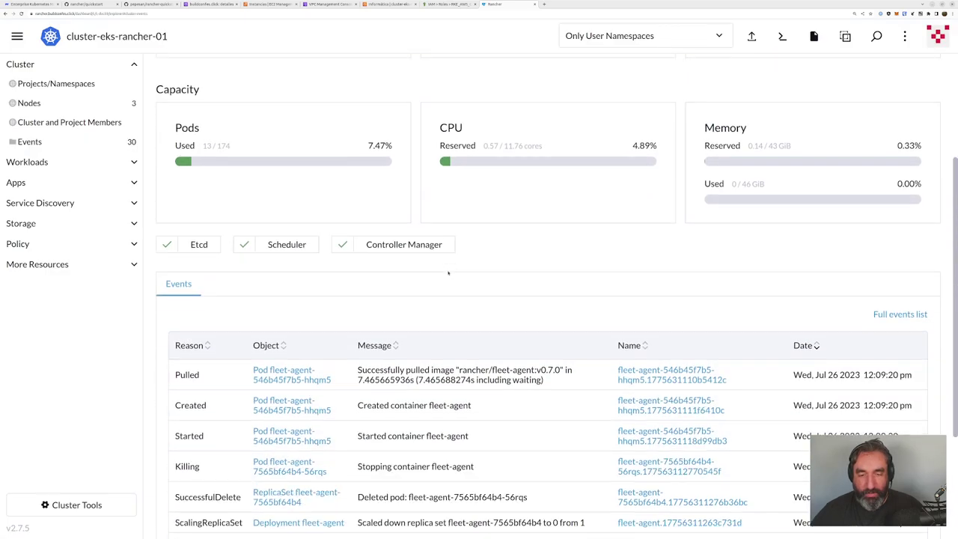
scroll(448, 273, "up", 2)
scroll(449, 273, "up", 3)
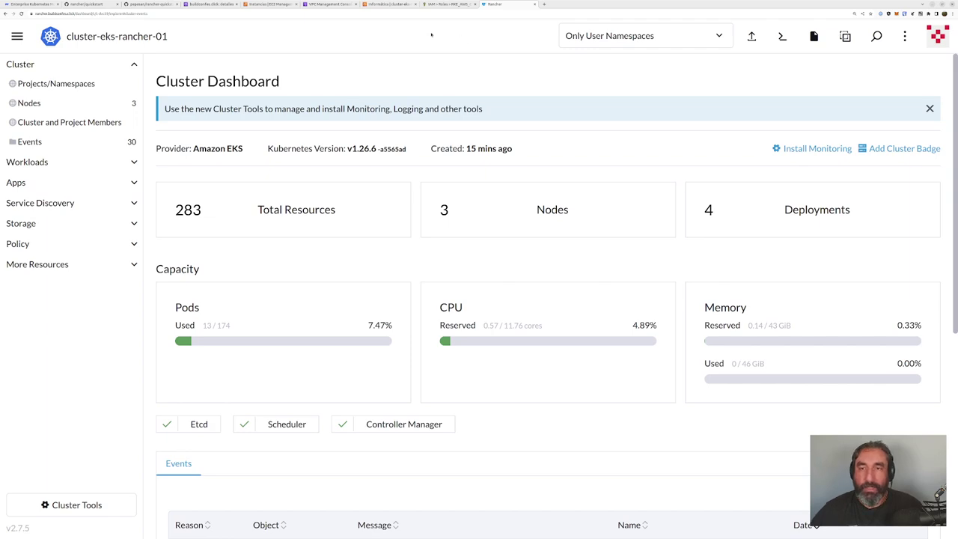
Step: Switch to the AWS EKS console, refresh cluster-eks-rancher-01 and check its status, nodes and the eks-rancher-pool node group
left_click(386, 5)
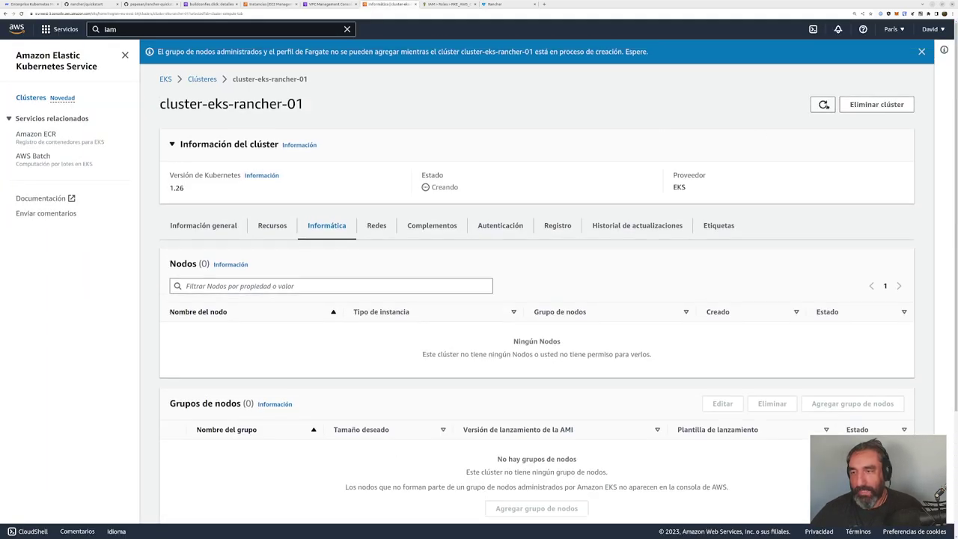
left_click(823, 104)
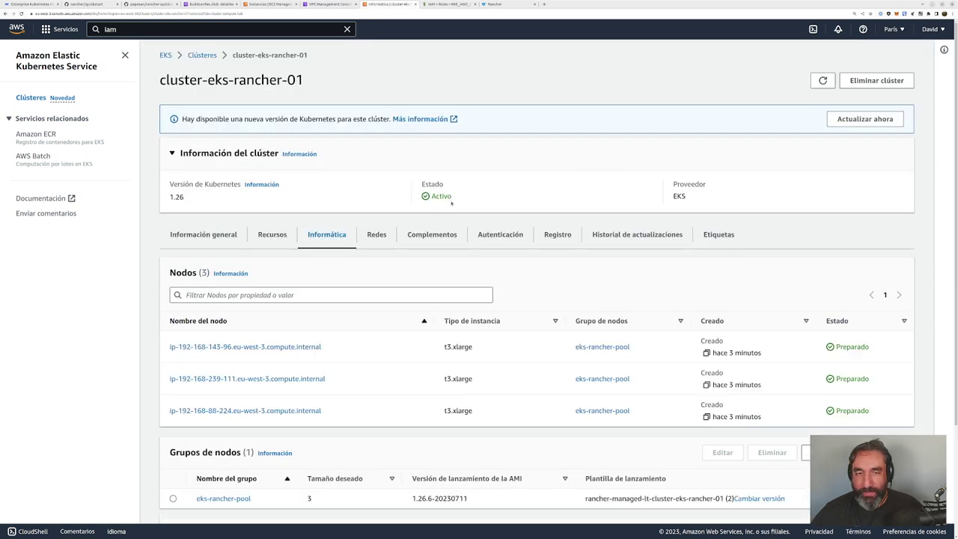
left_click_drag(452, 197, 431, 196)
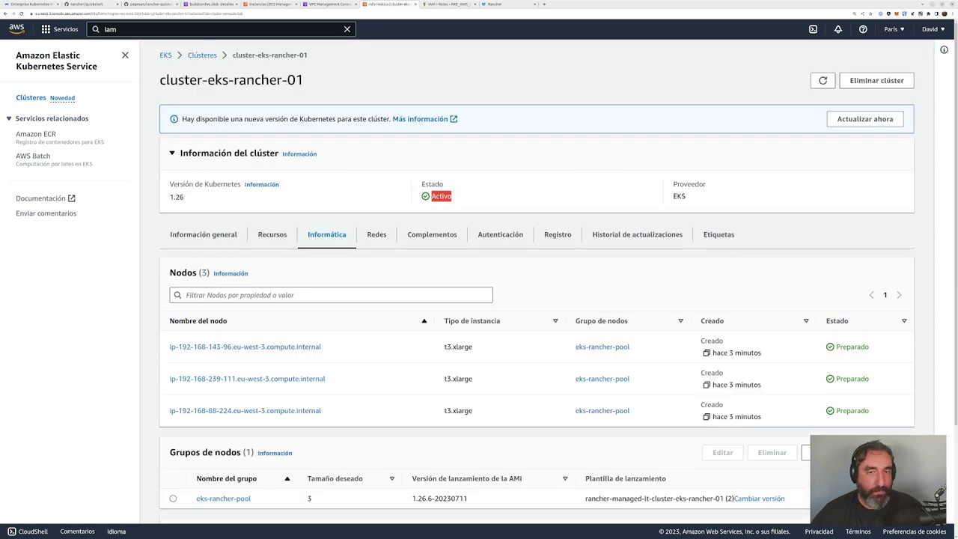
left_click_drag(304, 81, 159, 80)
scroll(419, 216, "down", 2)
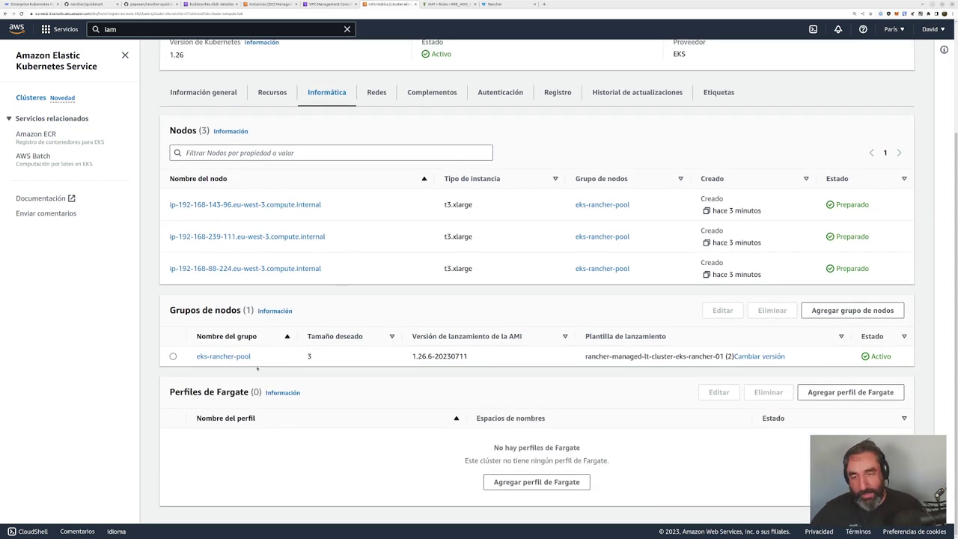
left_click_drag(262, 362, 197, 357)
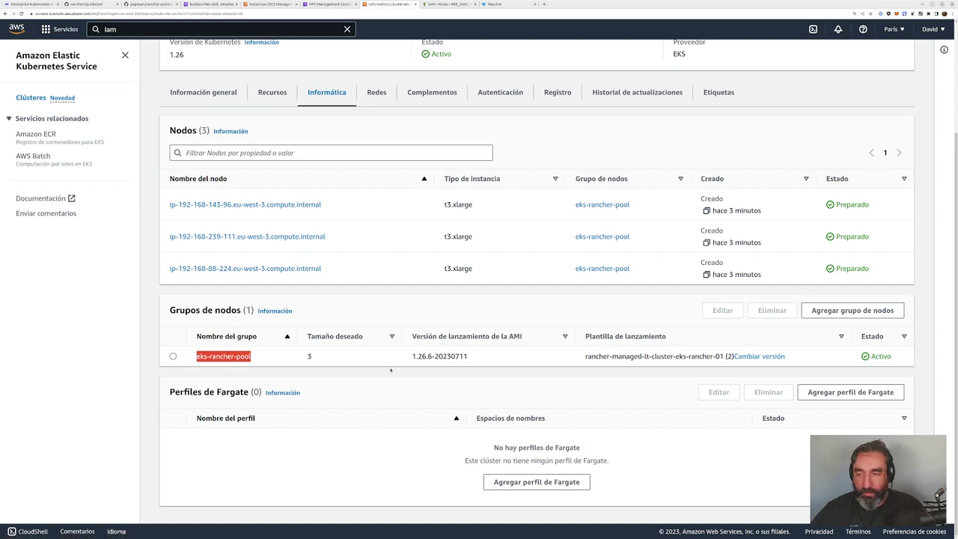
left_click(388, 369)
scroll(389, 369, "up", 2)
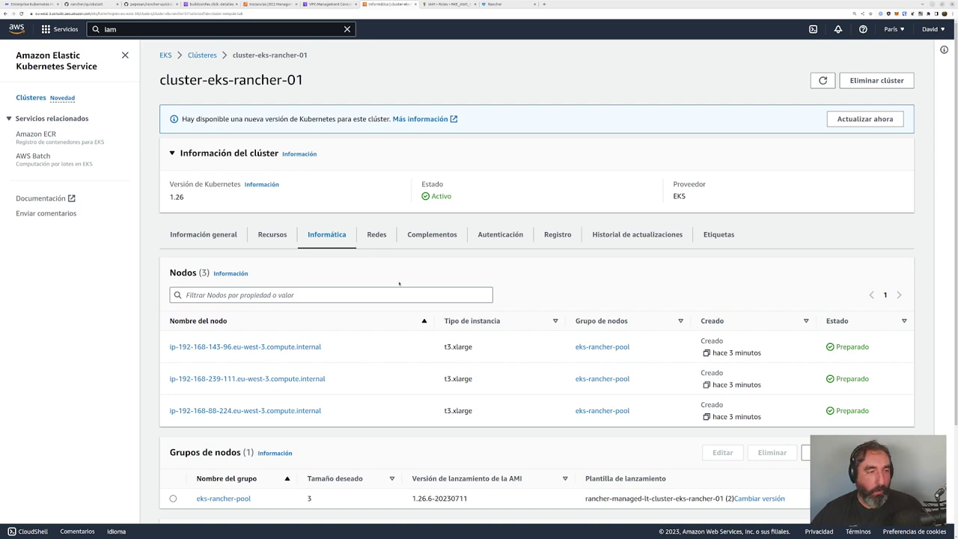
Step: Switch to the Logseq notes and open the EKS page from the graph view
left_click(506, 3)
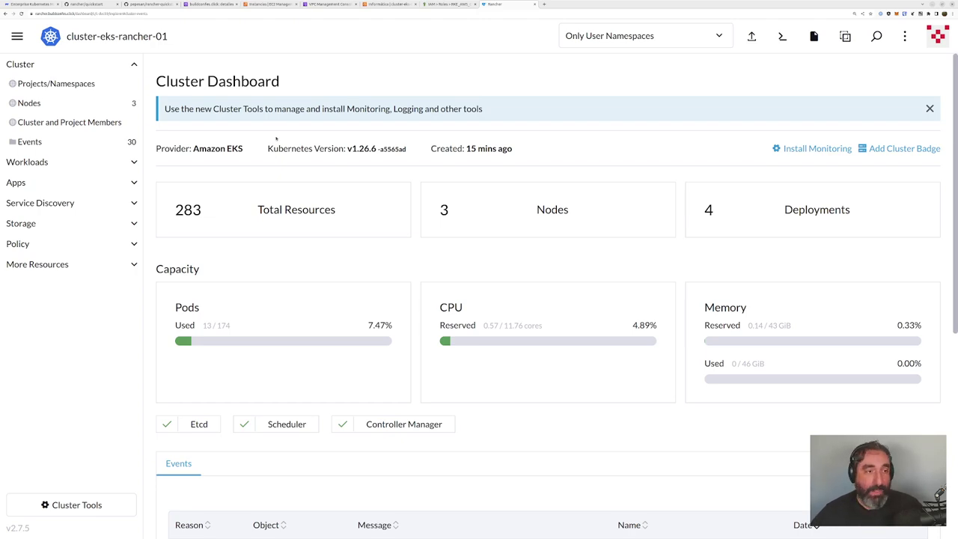
key("super")
key("super")
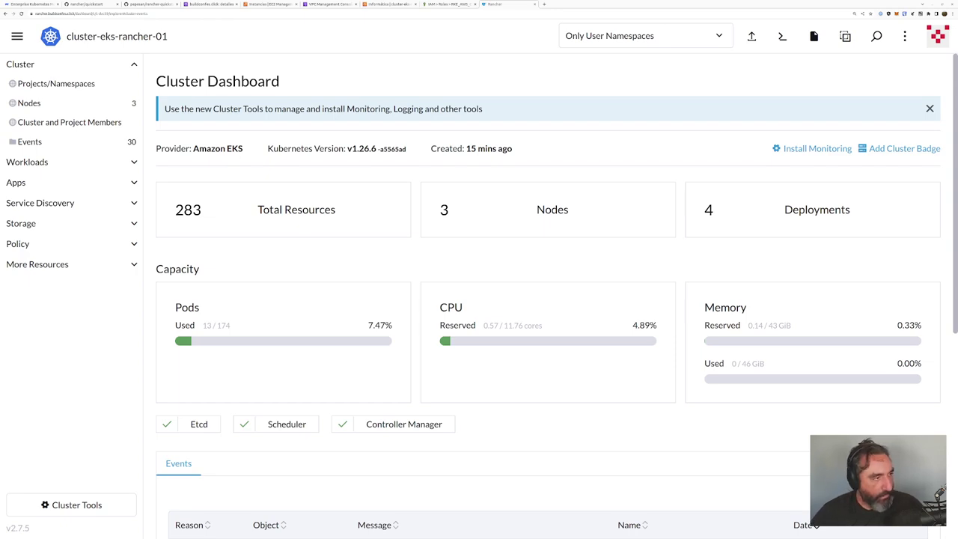
key("alt+Tab")
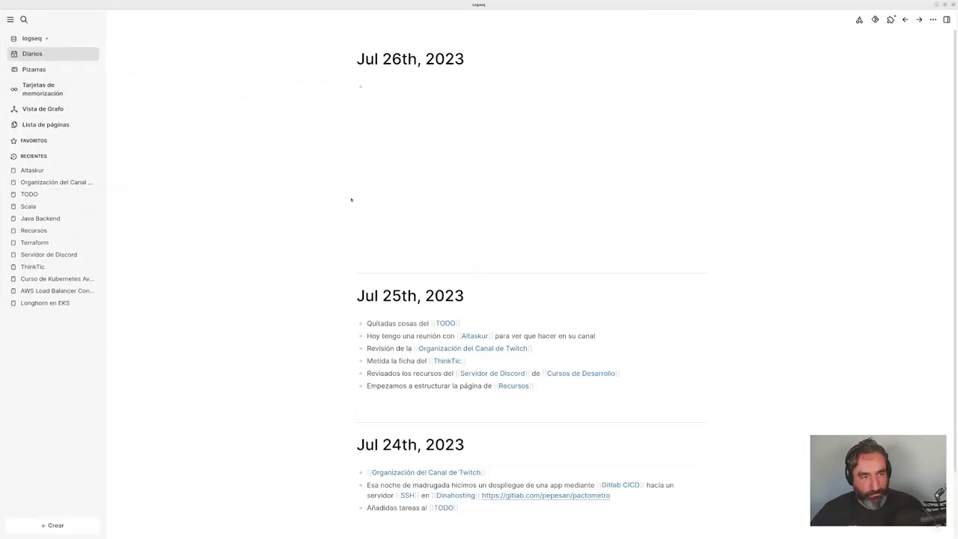
left_click(43, 108)
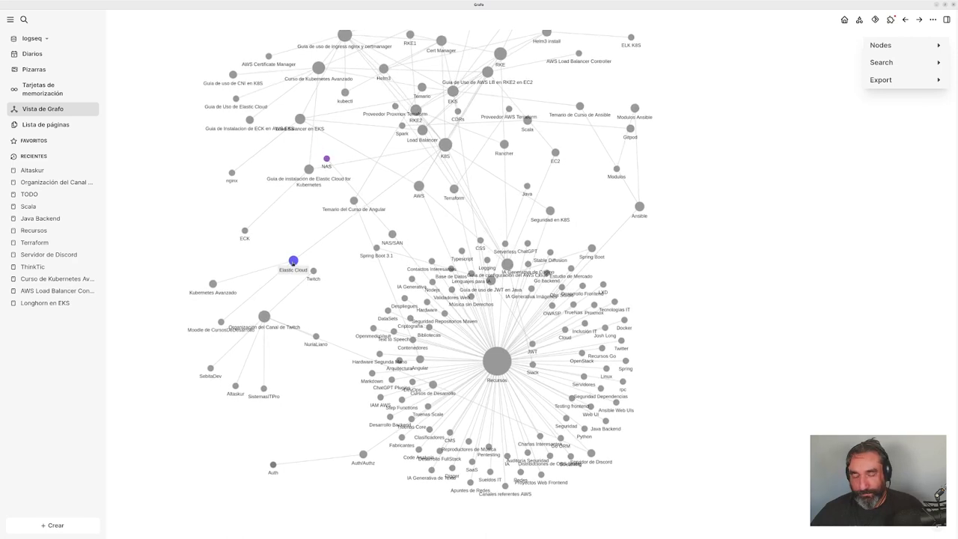
left_click(452, 92)
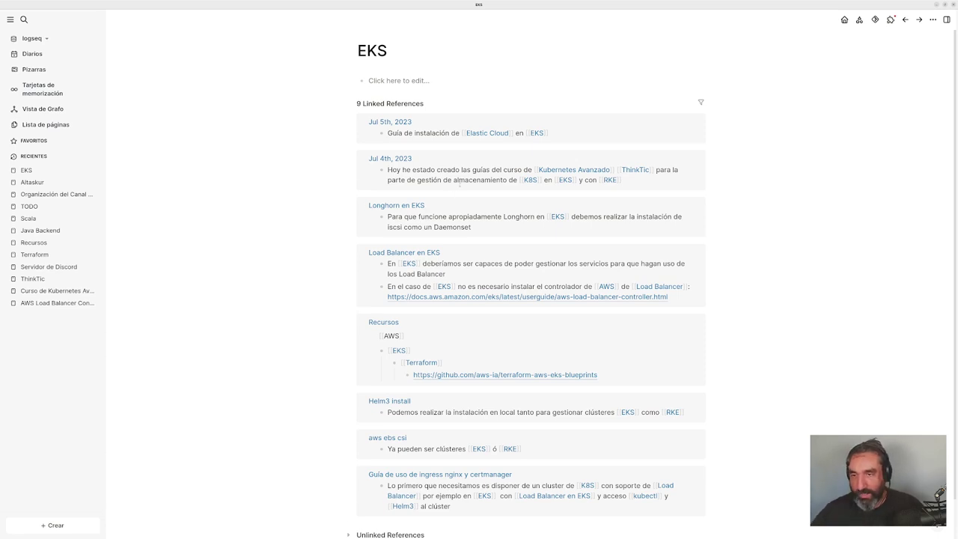
Step: Open the linked note Longhorn en EKS and copy its kubectl command for the iSCSI installation
scroll(460, 185, "down", 1)
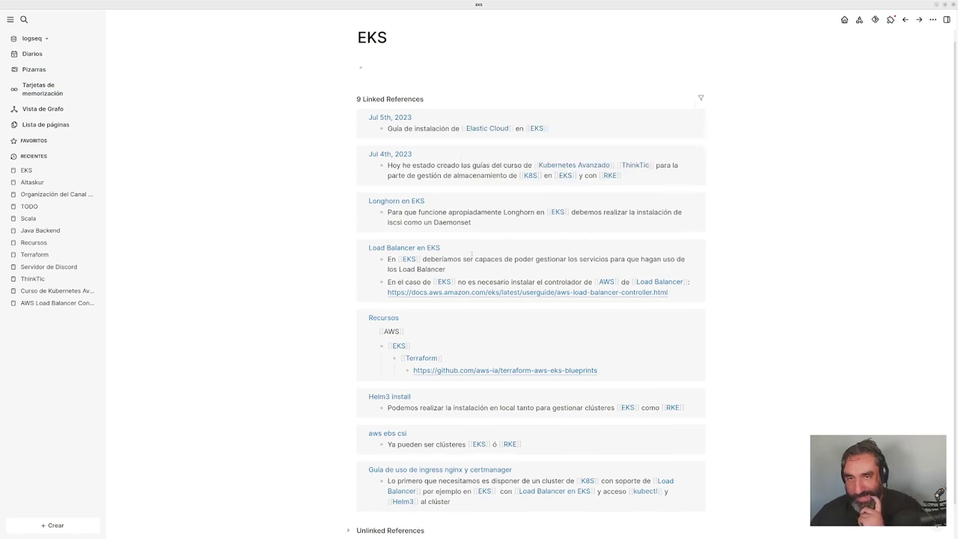
scroll(472, 234, "down", 1)
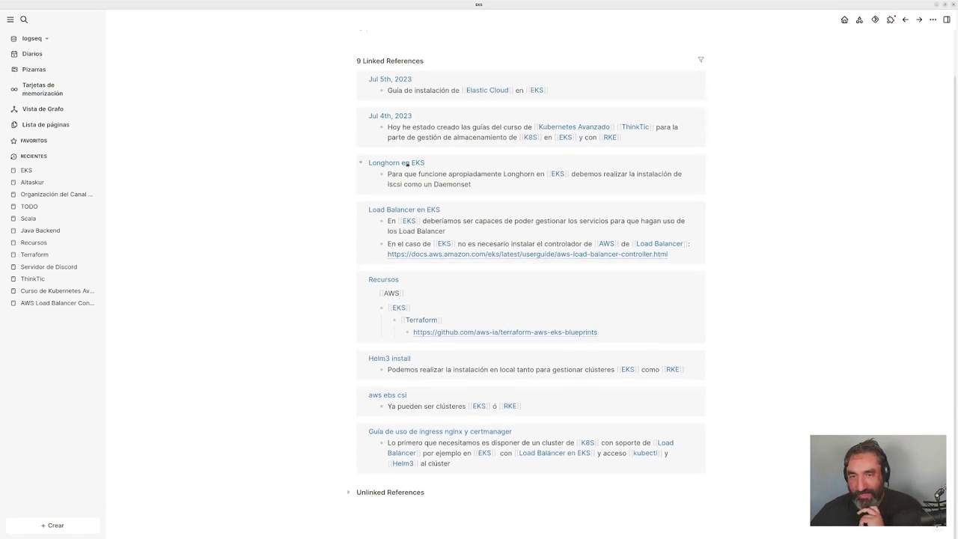
left_click(407, 163)
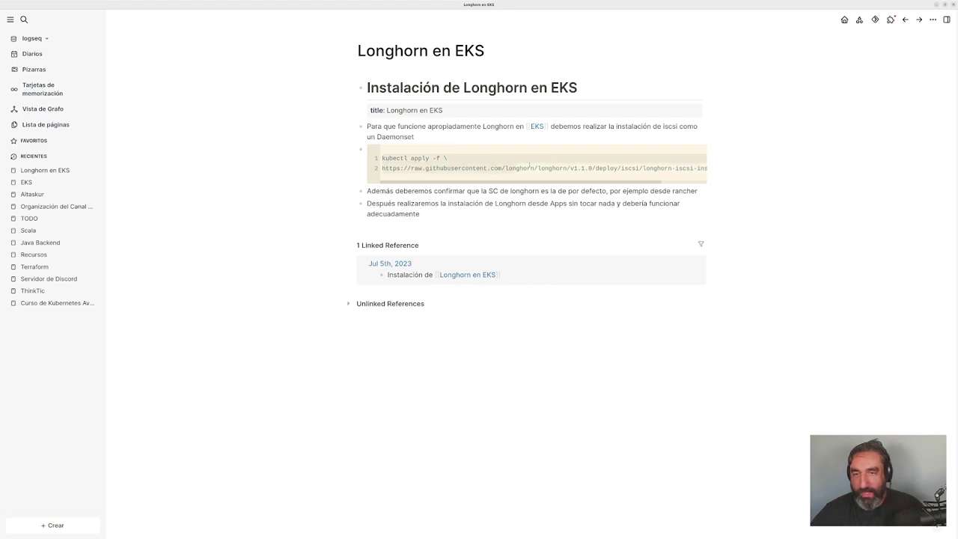
scroll(708, 168, "right", 3)
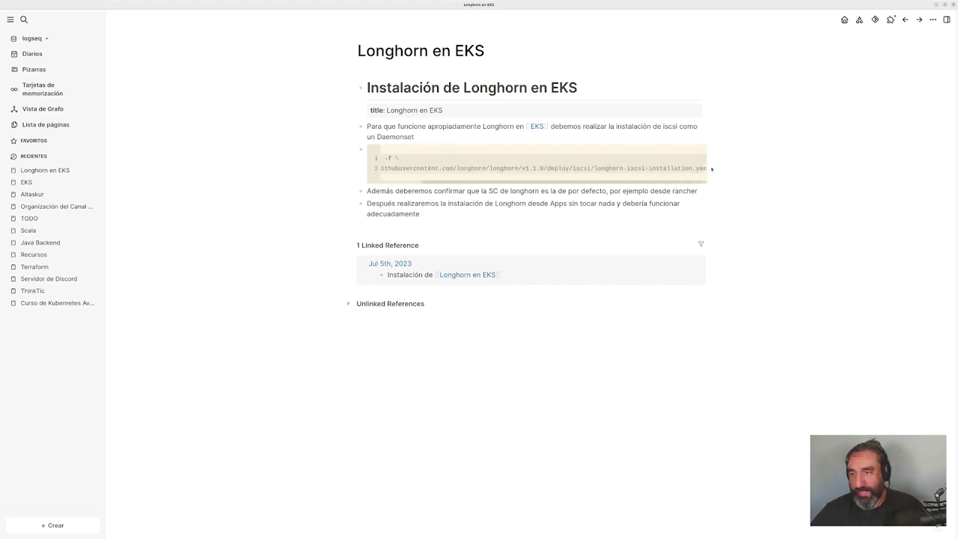
right_click(702, 167)
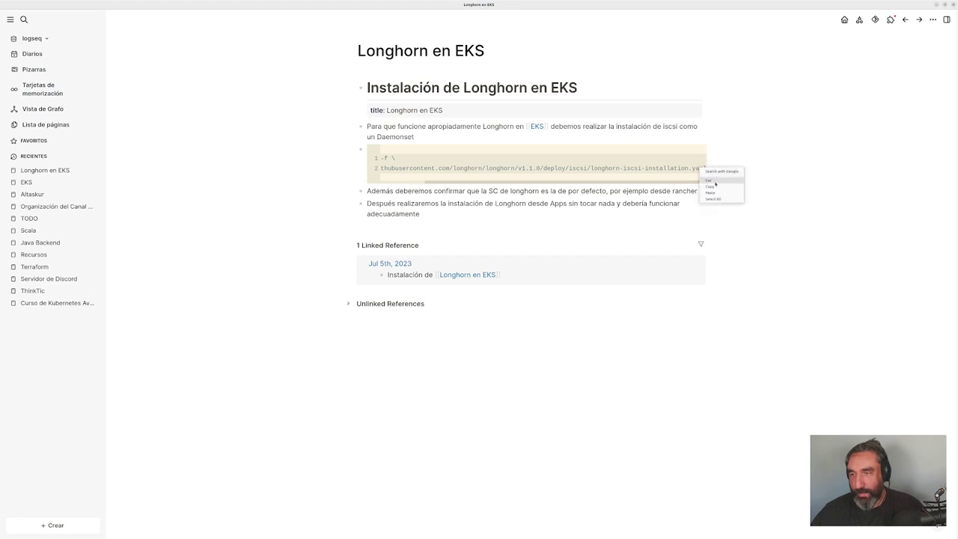
left_click(716, 188)
left_click(446, 208)
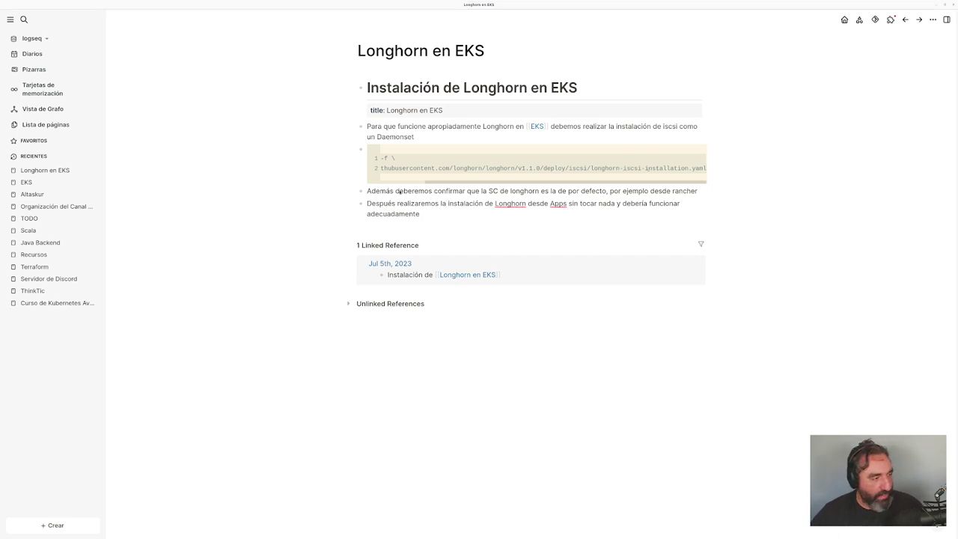
Step: Return to Rancher and open a kubectl shell on cluster-eks-rancher-01
key("alt+Tab")
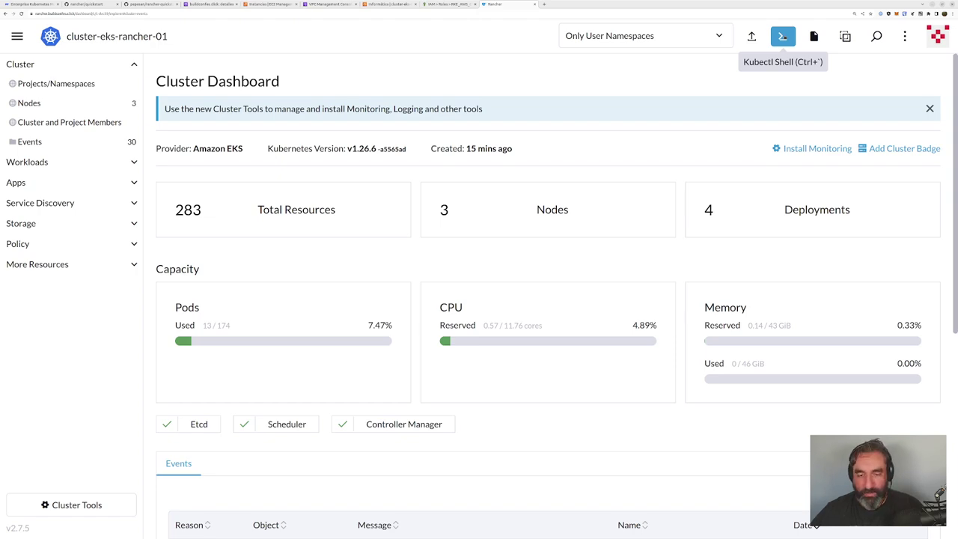
scroll(633, 199, "down", 5)
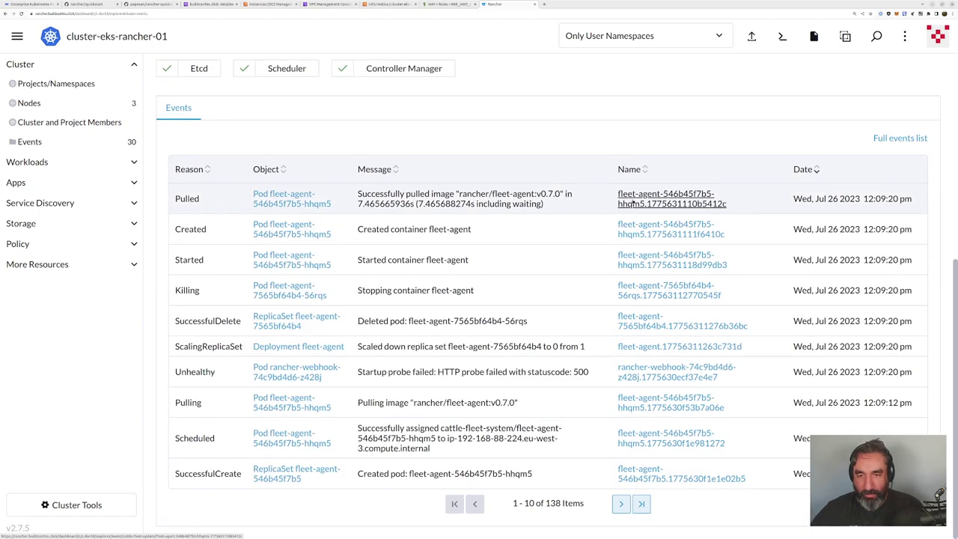
scroll(633, 199, "up", 5)
left_click(782, 36)
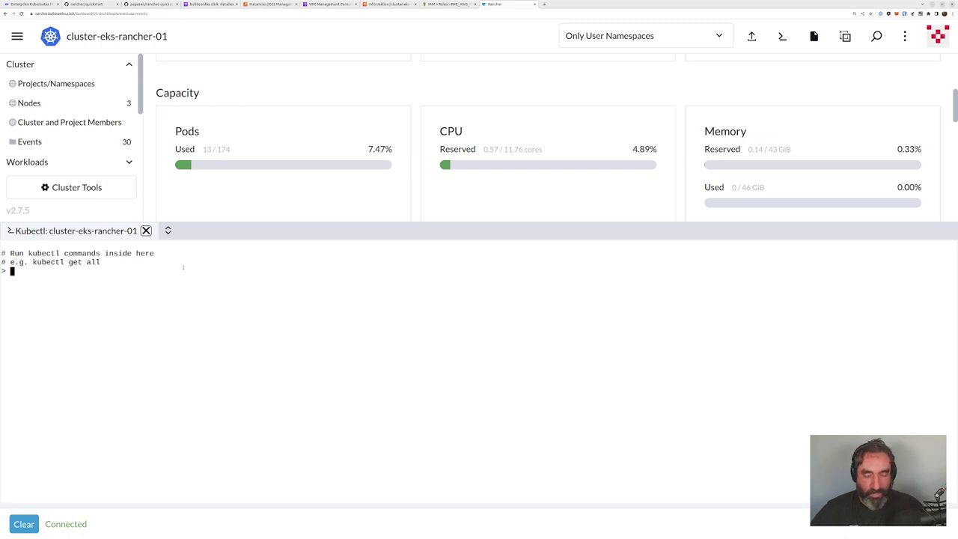
type("kubectl apply -f \\ https://raw.githubusercontent.com/longhorn/longhorn/v1.1.0/deploy/iscsi/longhorn-iscsi-installation.yaml")
key("Home")
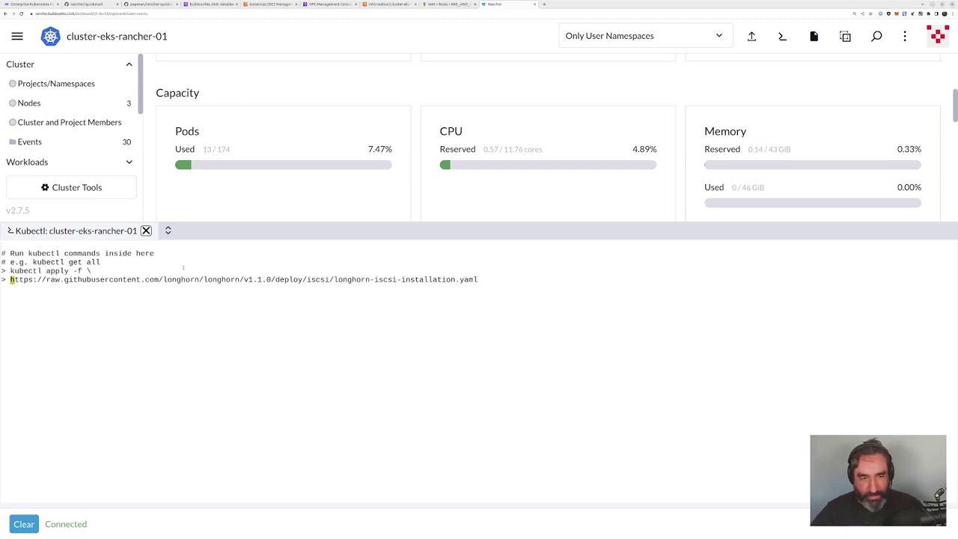
key("End")
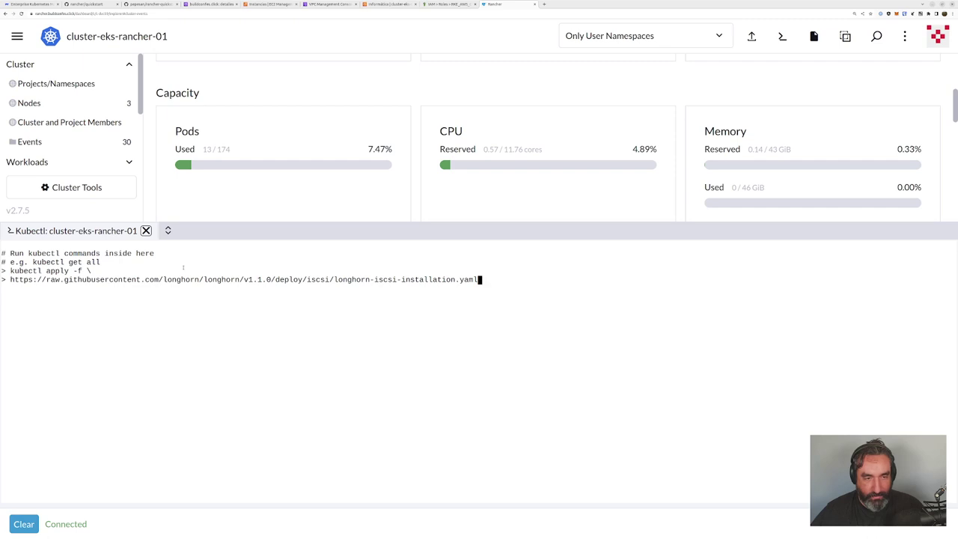
key("Left")
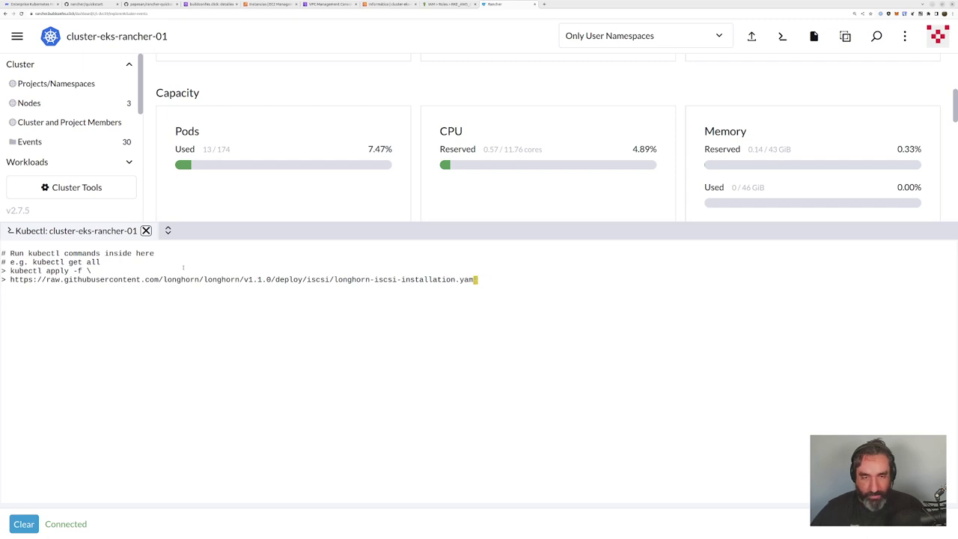
key("BackSpace")
key("BackSpace")
key("BackSpace")
key("BackSpace")
key("BackSpace")
key("BackSpace")
key("BackSpace")
key("BackSpace")
key("BackSpace")
key("BackSpace")
key("BackSpace")
key("BackSpace")
key("BackSpace")
key("BackSpace")
key("BackSpace")
key("BackSpace")
key("BackSpace")
key("BackSpace")
key("BackSpace")
key("BackSpace")
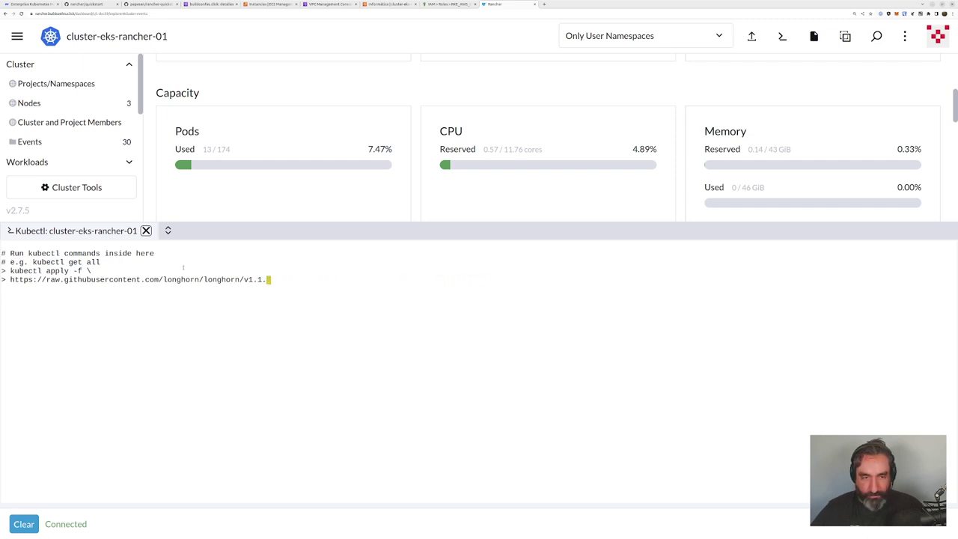
key("BackSpace")
key("BackSpace")
key("BackSpace")
key("BackSpace")
key("BackSpace")
key("BackSpace")
key("BackSpace")
key("BackSpace")
key("BackSpace")
key("BackSpace")
key("BackSpace")
key("BackSpace")
key("BackSpace")
key("BackSpace")
key("BackSpace")
key("BackSpace")
key("BackSpace")
key("BackSpace")
key("BackSpace")
key("BackSpace")
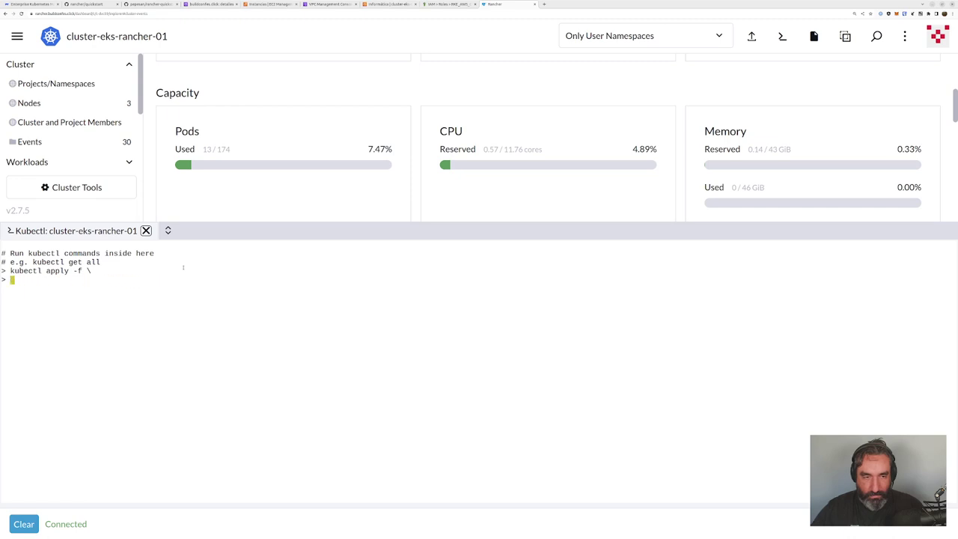
type("kubectl apply -f \\ https://raw.githubusercontent.com/longhorn/longhorn/v1.1.0/deploy/iscsi/longhorn-iscsi-installation.yaml")
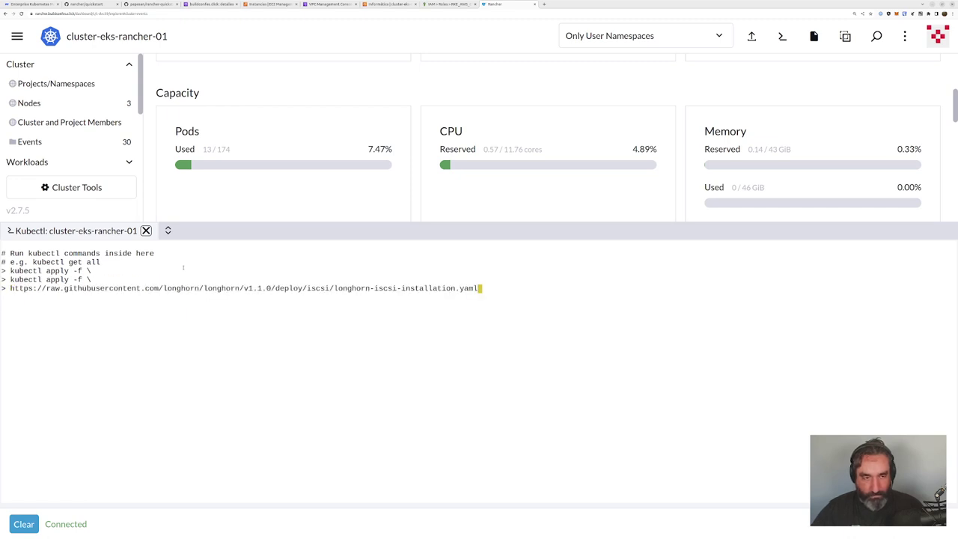
key("Up")
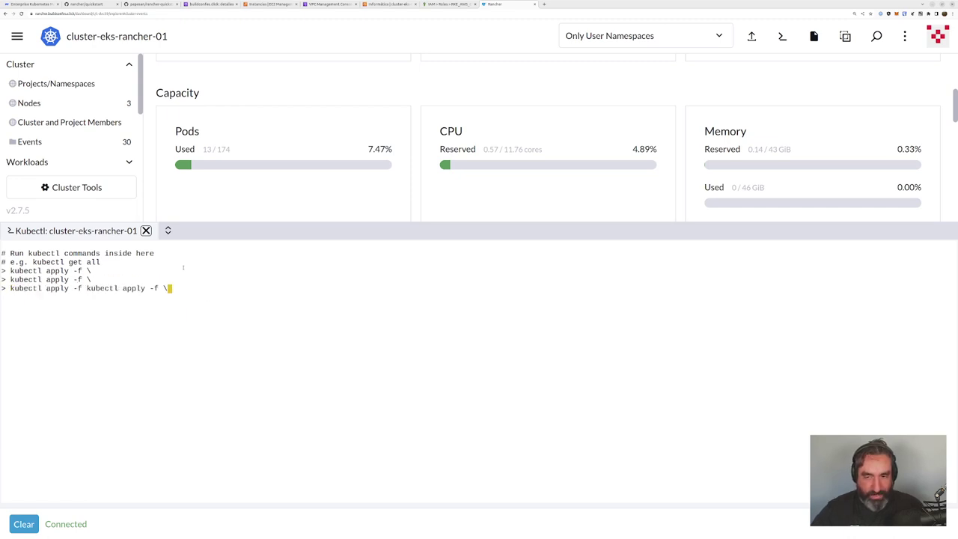
key("Down")
key("Home")
type("kube")
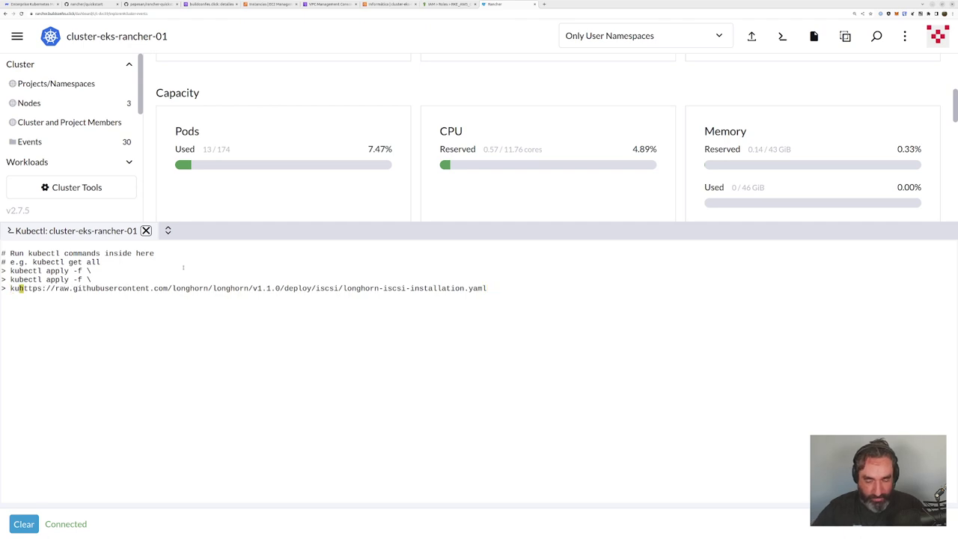
type("ctl appl")
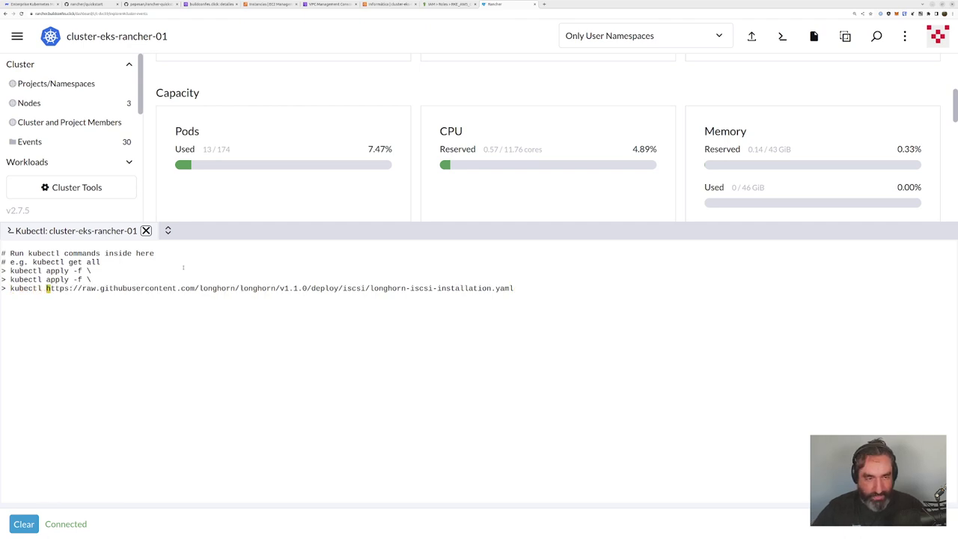
type("y -g")
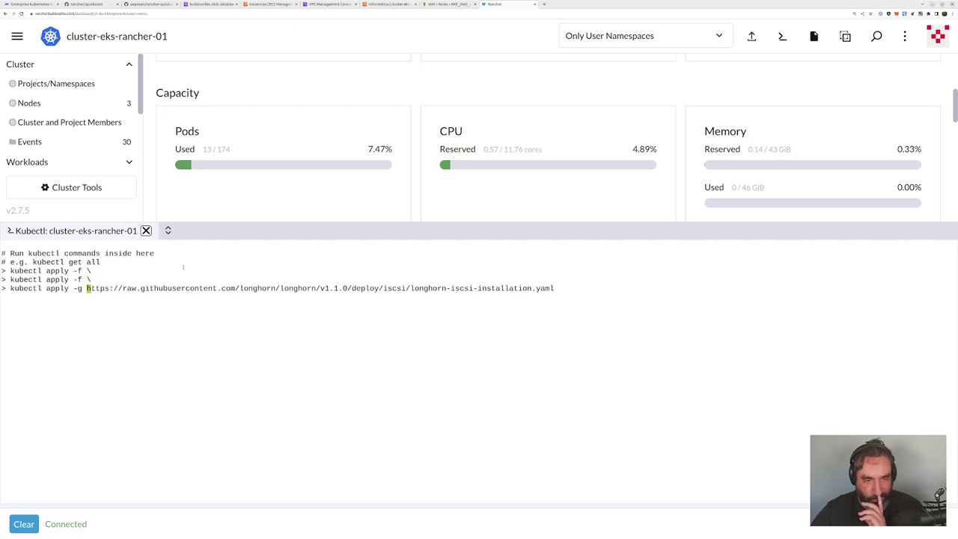
key("BackSpace")
key("BackSpace")
type("f")
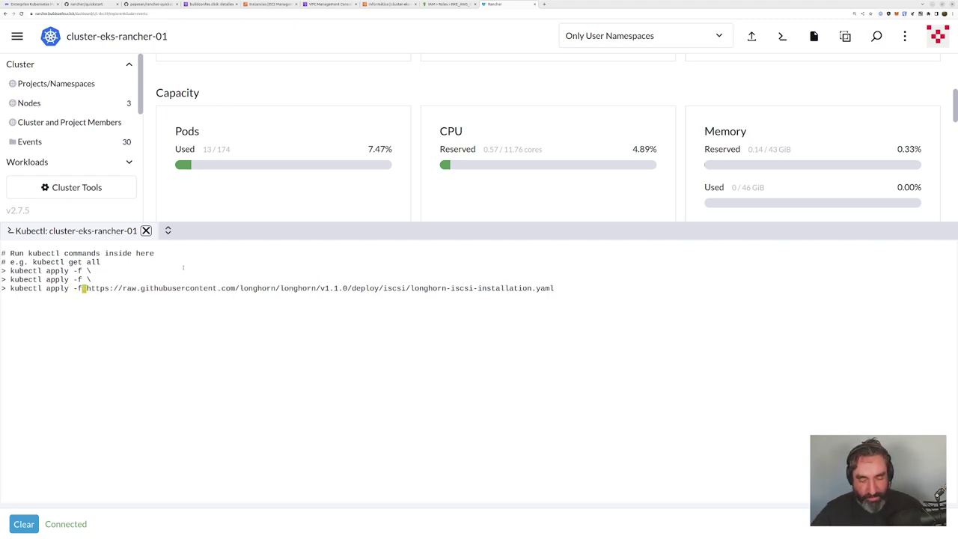
key("End")
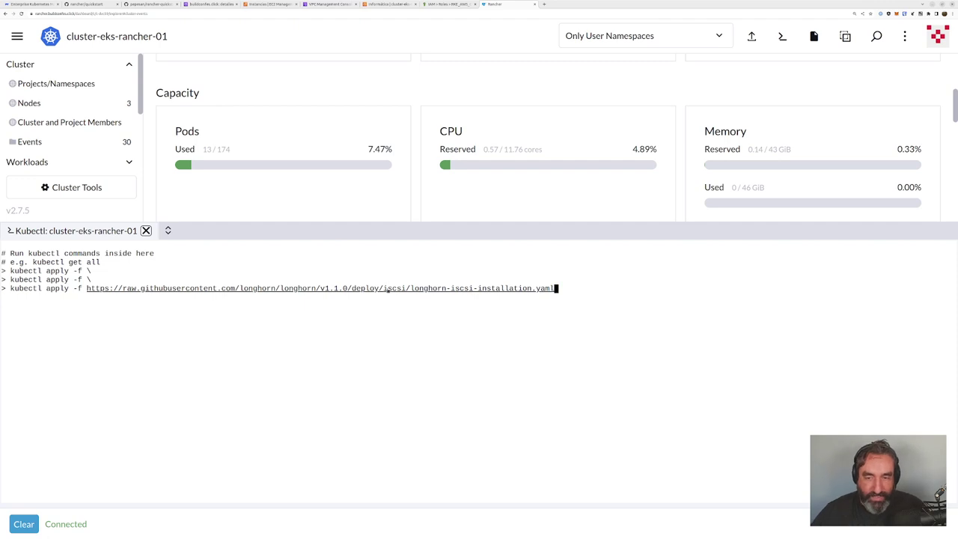
Step: Open the linked longhorn-iscsi-installation.yaml manifest, examine its apt-get install -qy open-iscsi command, and close the manifest
left_click_drag(384, 289, 408, 289)
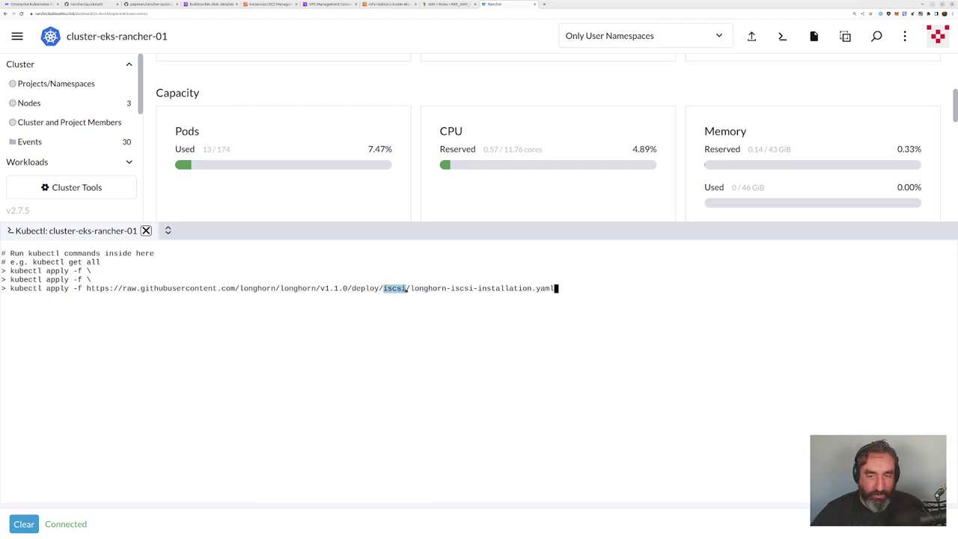
left_click(407, 289)
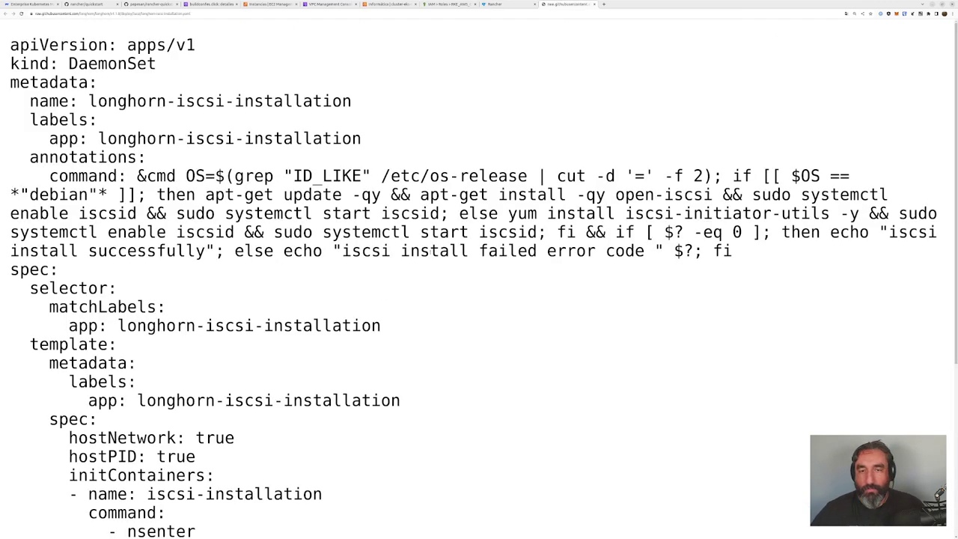
scroll(479, 277, "down", 2)
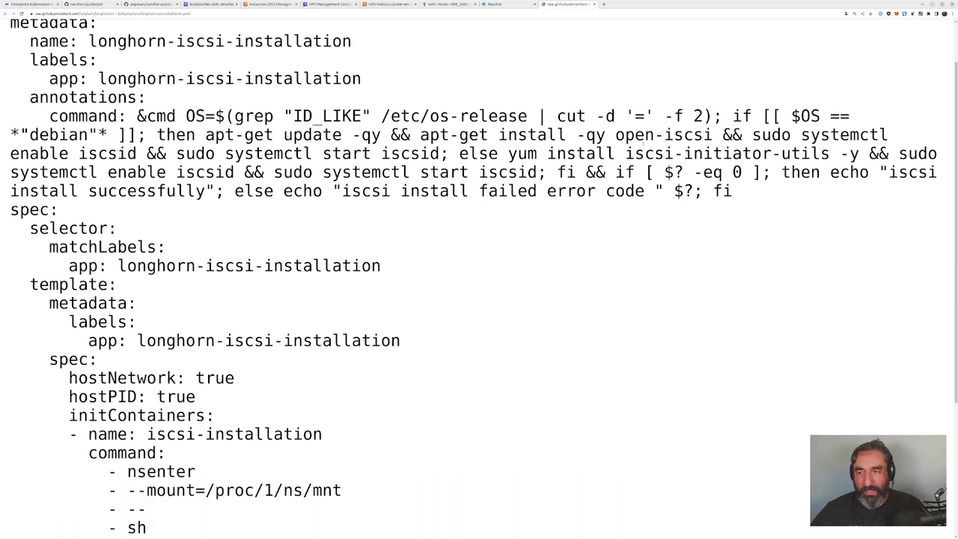
left_click_drag(420, 134, 713, 134)
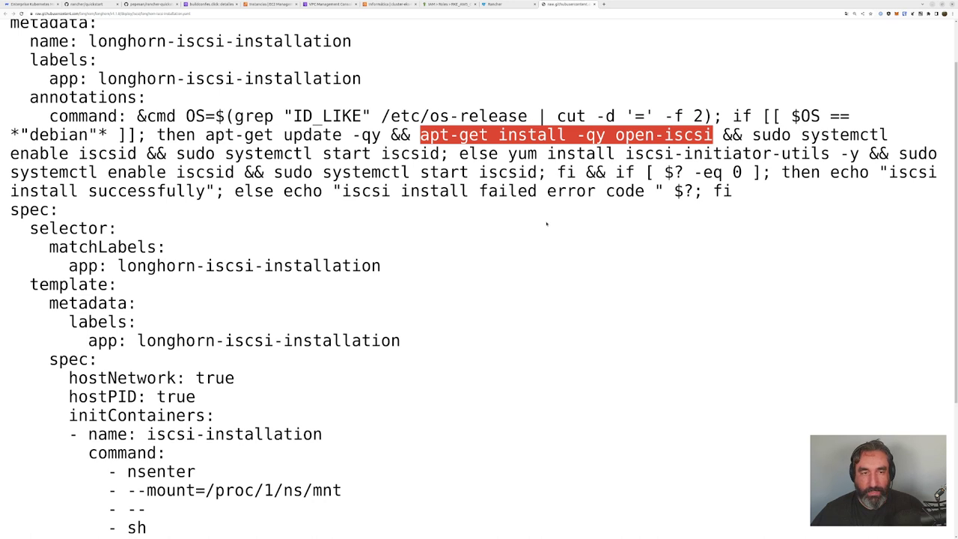
left_click(593, 4)
Step: Run the iSCSI installation command, recall it, remove the repeated kubectl apply -f prefixes, and run the corrected command
key("Return")
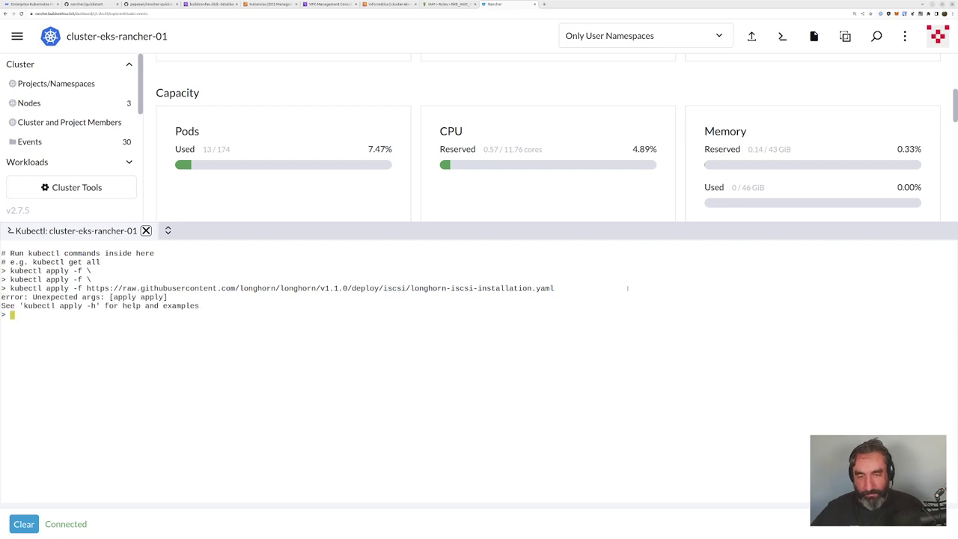
key("Up")
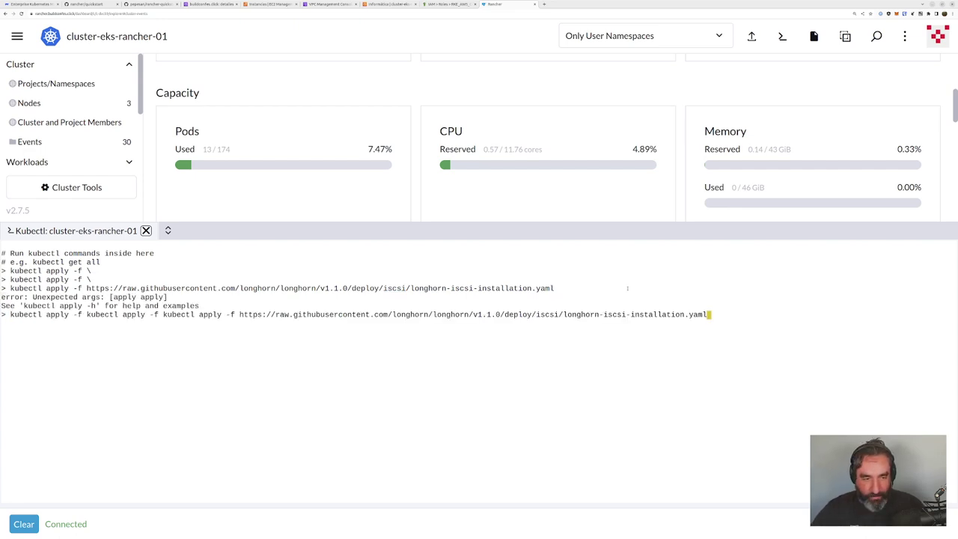
key("Home")
key("Right")
key("Right")
key("Right")
key("Right")
key("Right")
key("Right")
key("Right")
key("Right")
key("Right")
key("Right")
key("Right")
key("Right")
key("Right")
key("Right")
key("Right")
key("Right")
key("Right")
key("Right")
key("Right")
key("Right")
key("Right")
key("Right")
key("Right")
key("Right")
key("Right")
key("Right")
key("Right")
key("Right")
key("Right")
key("Right")
key("Right")
key("Right")
key("Right")
key("Right")
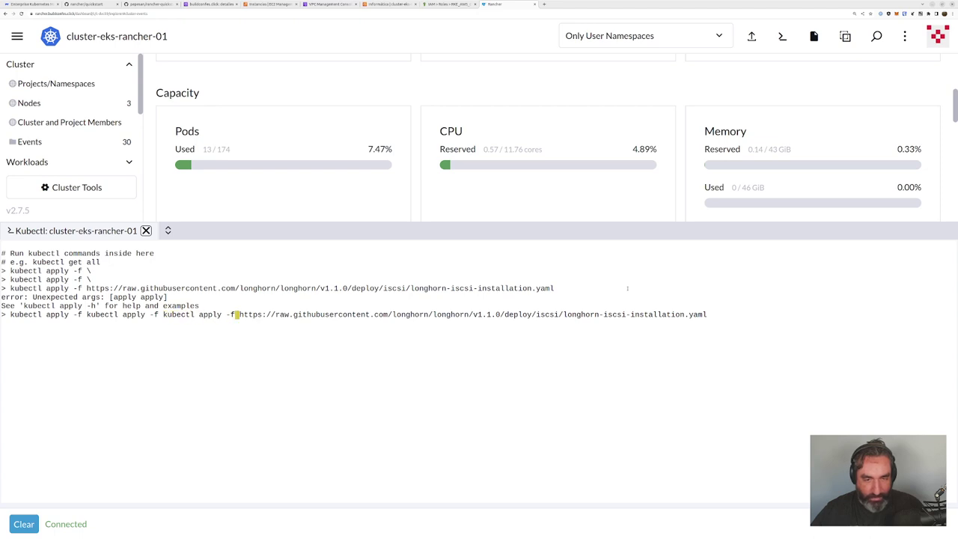
key("Right")
key("Delete")
key("BackSpace")
key("BackSpace")
key("BackSpace")
key("BackSpace")
key("BackSpace")
key("BackSpace")
key("BackSpace")
key("BackSpace")
key("BackSpace")
key("BackSpace")
key("BackSpace")
key("BackSpace")
key("BackSpace")
key("BackSpace")
key("BackSpace")
key("BackSpace")
key("BackSpace")
key("BackSpace")
key("BackSpace")
key("BackSpace")
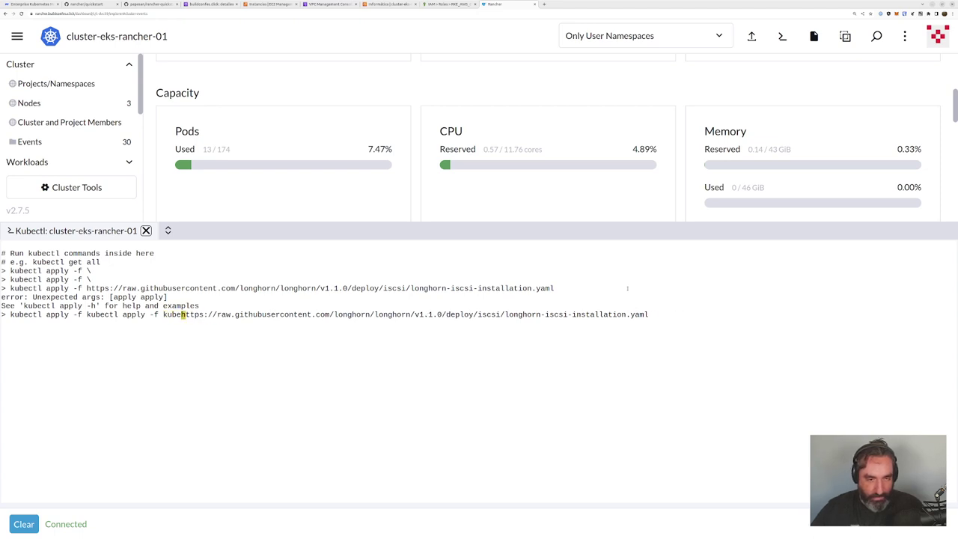
key("BackSpace")
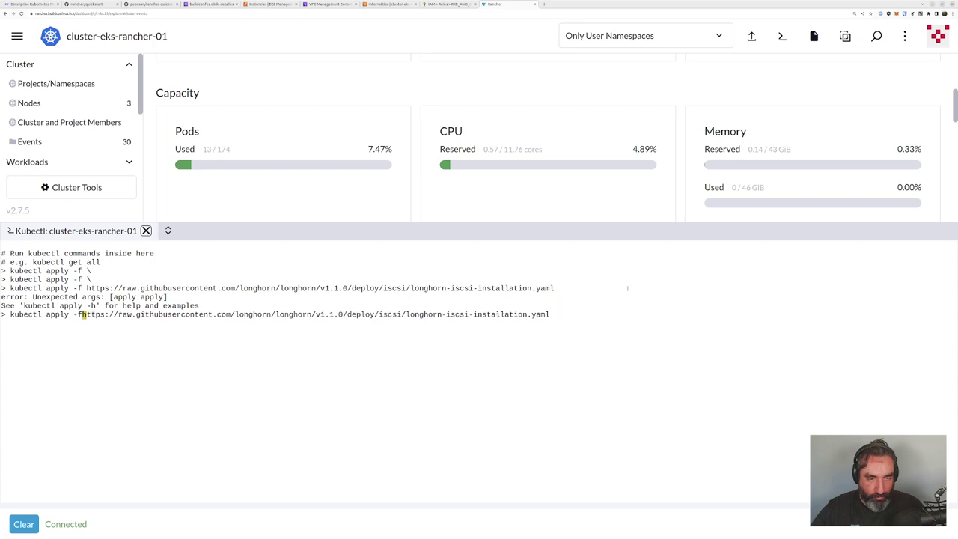
key("Return")
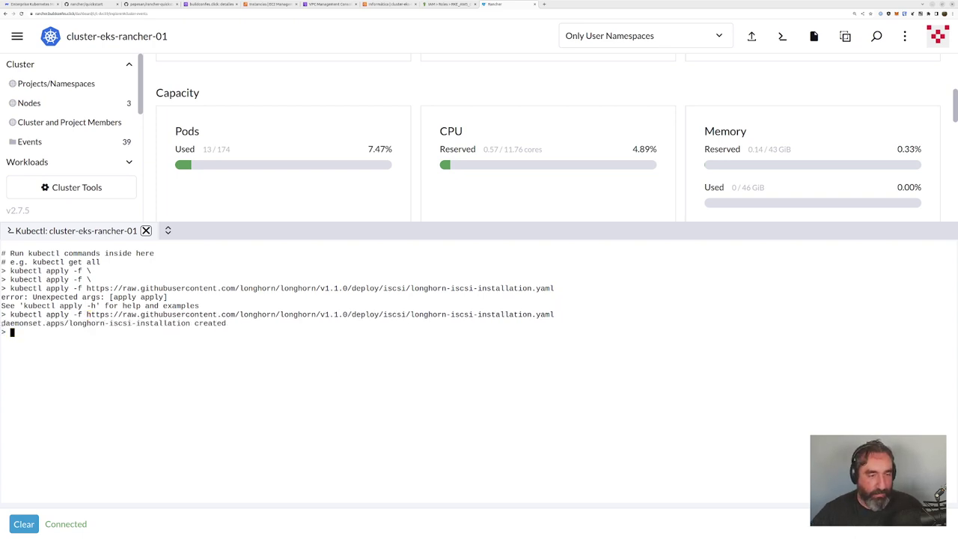
Step: Check the apply output, minimize the kubectl shell, and review the cluster's recent events for the iSCSI installation
left_click_drag(2, 324, 64, 324)
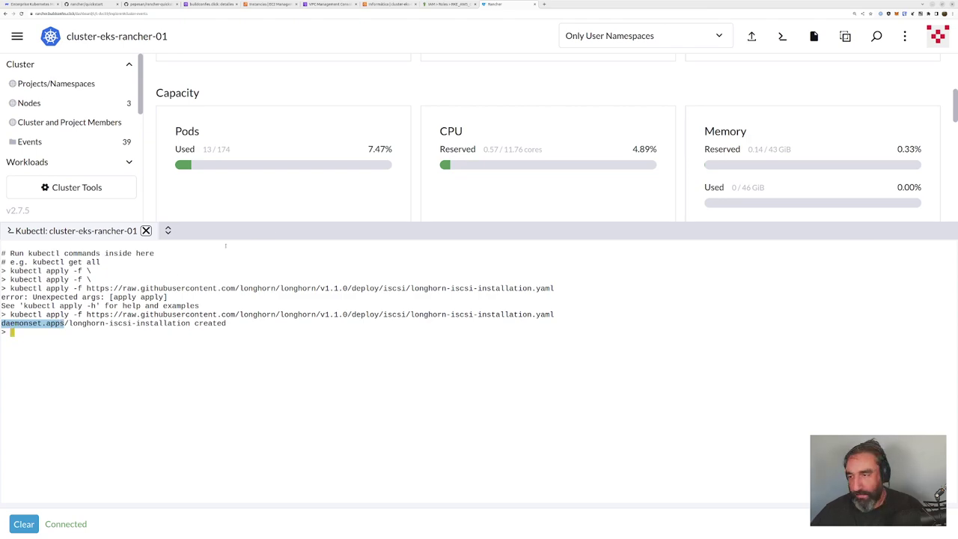
left_click(168, 230)
scroll(314, 301, "down", 2)
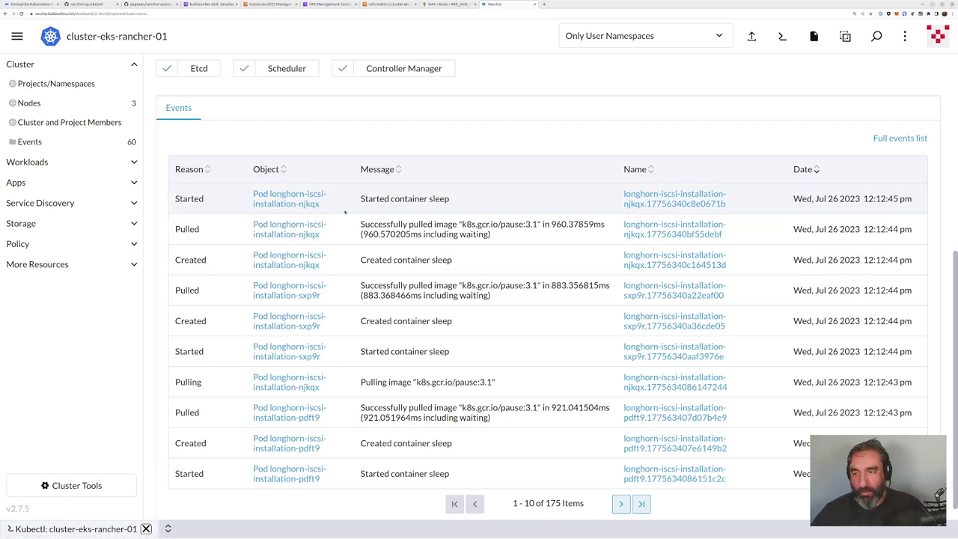
scroll(345, 213, "up", 2)
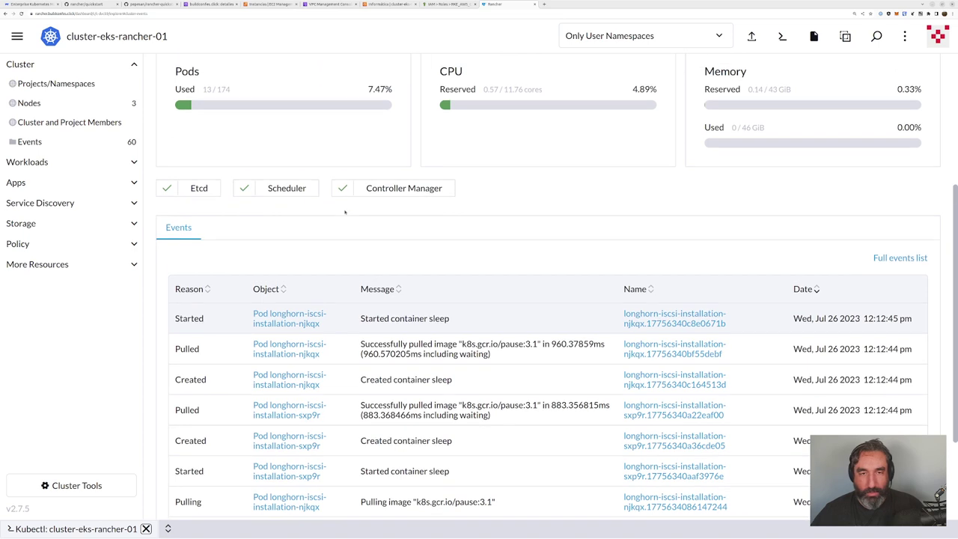
Step: Open the cluster's DaemonSets and check the ready, current and desired counts of longhorn-iscsi-installation
left_click(134, 161)
left_click(40, 201)
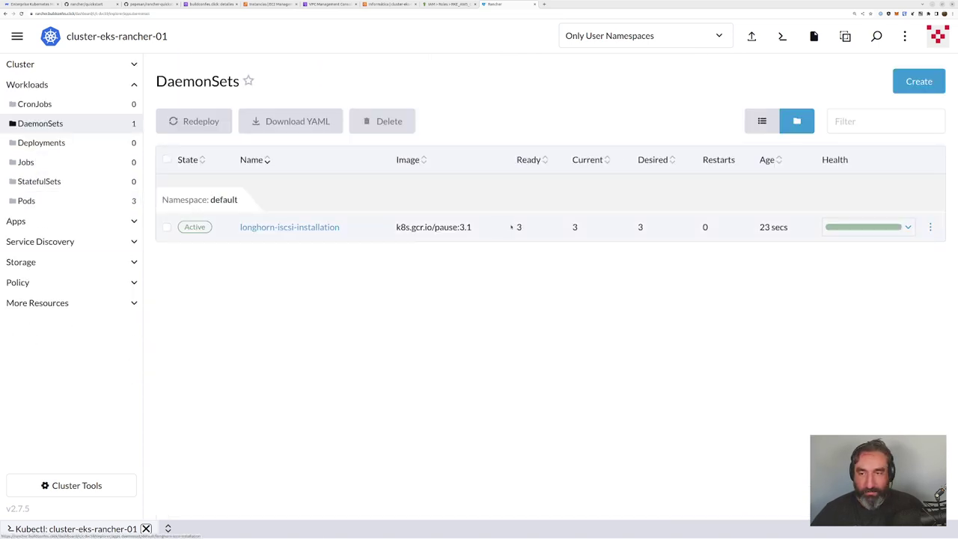
double_click(520, 227)
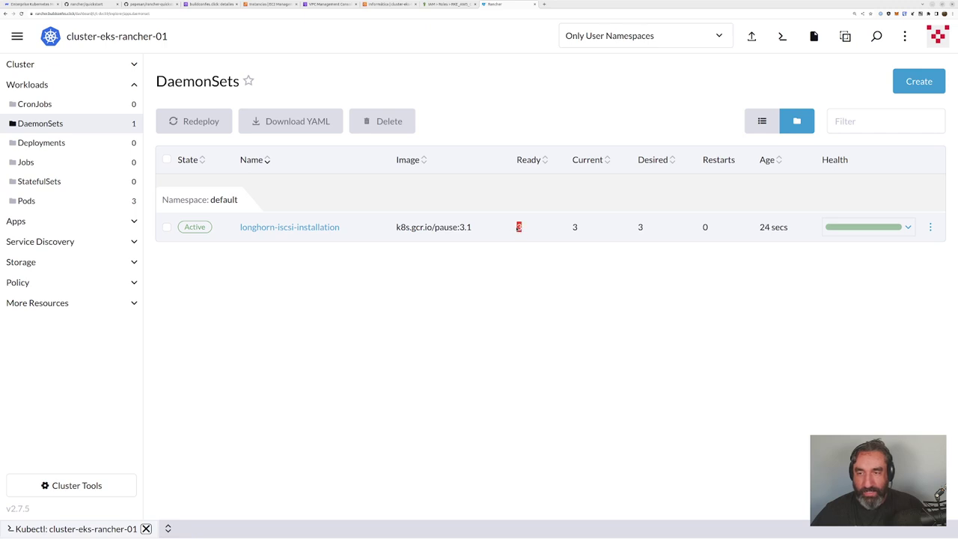
double_click(575, 227)
double_click(650, 227)
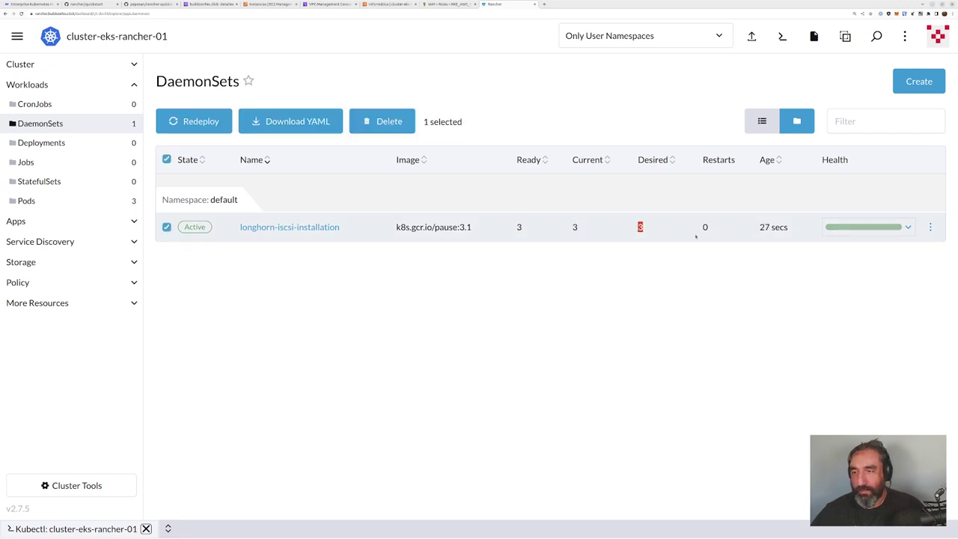
left_click(212, 278)
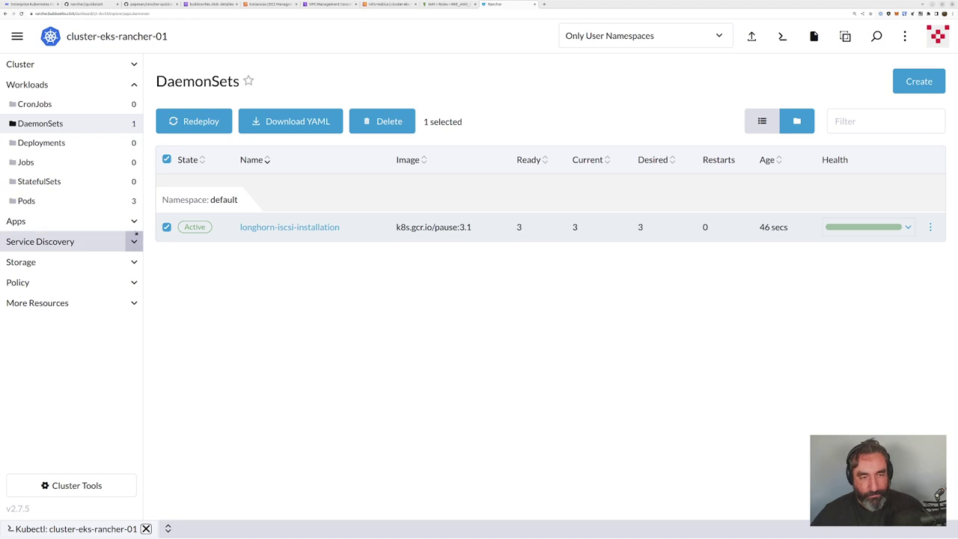
Step: Find the Longhorn chart among the cluster's app charts and start installing version 102.2.1+up1.4.2
left_click(132, 221)
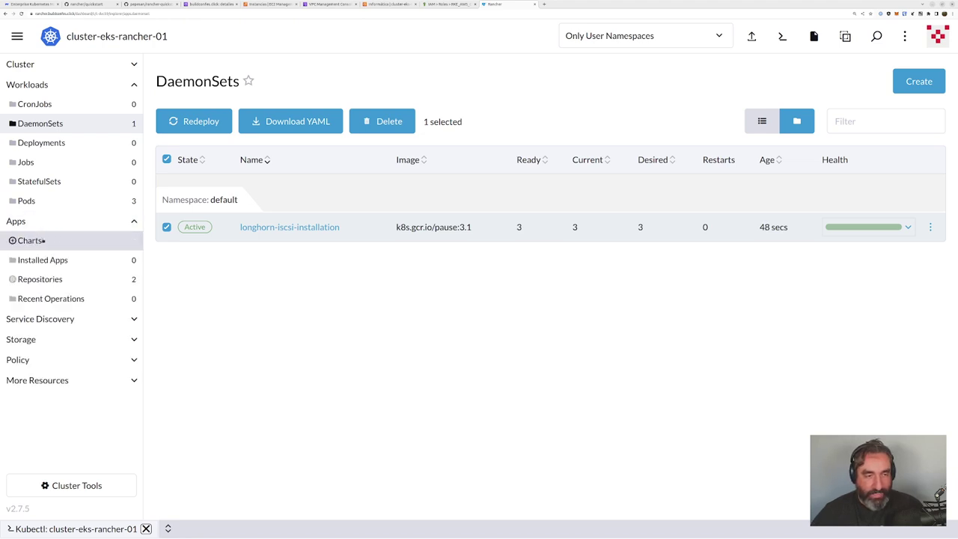
left_click(43, 241)
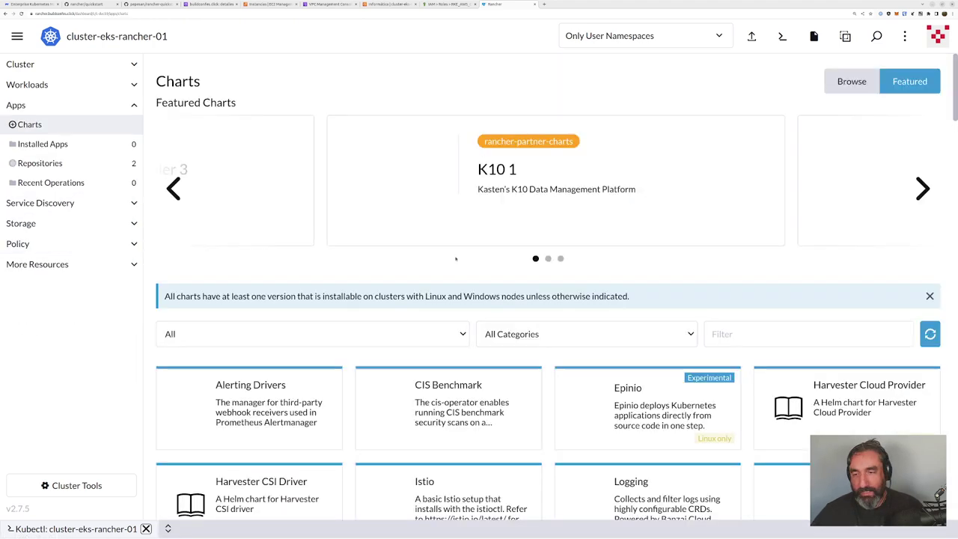
scroll(743, 272, "down", 4)
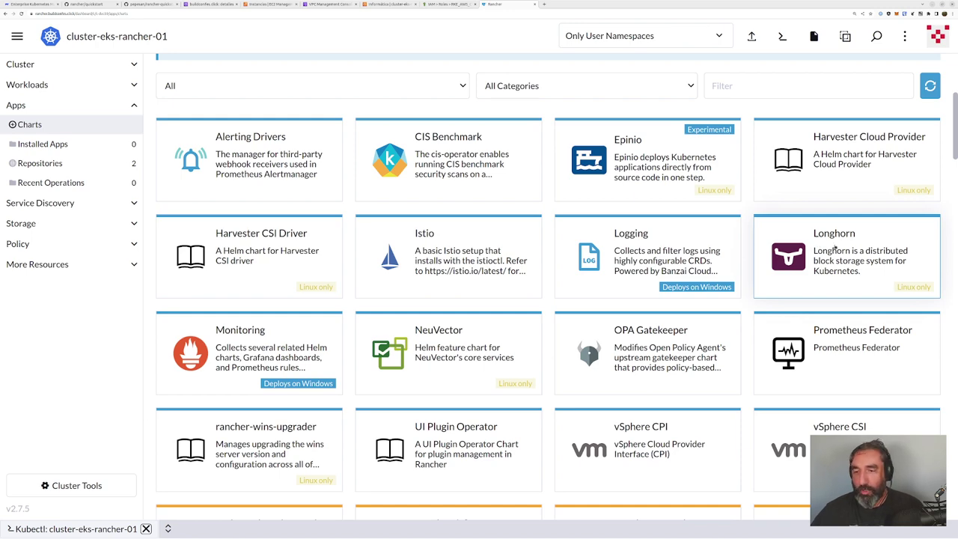
left_click(835, 249)
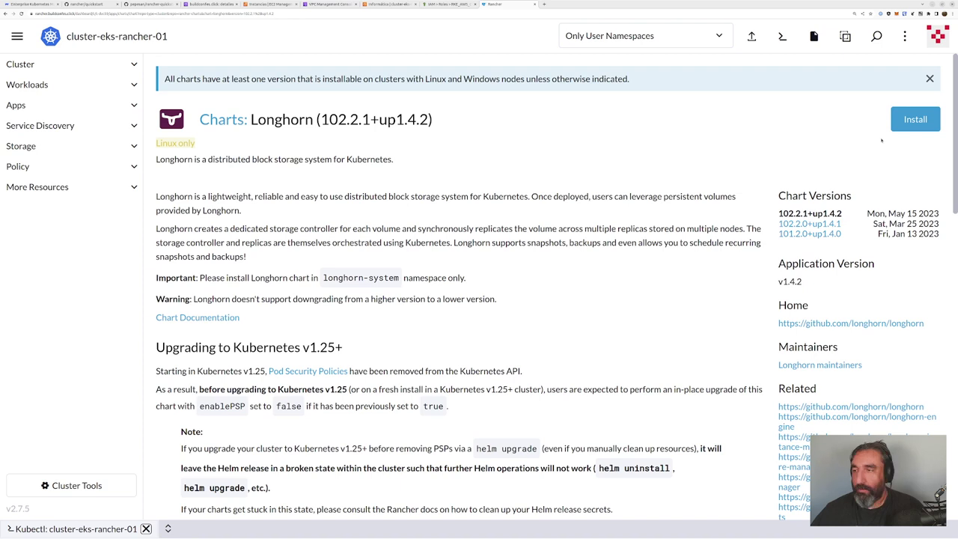
left_click(915, 120)
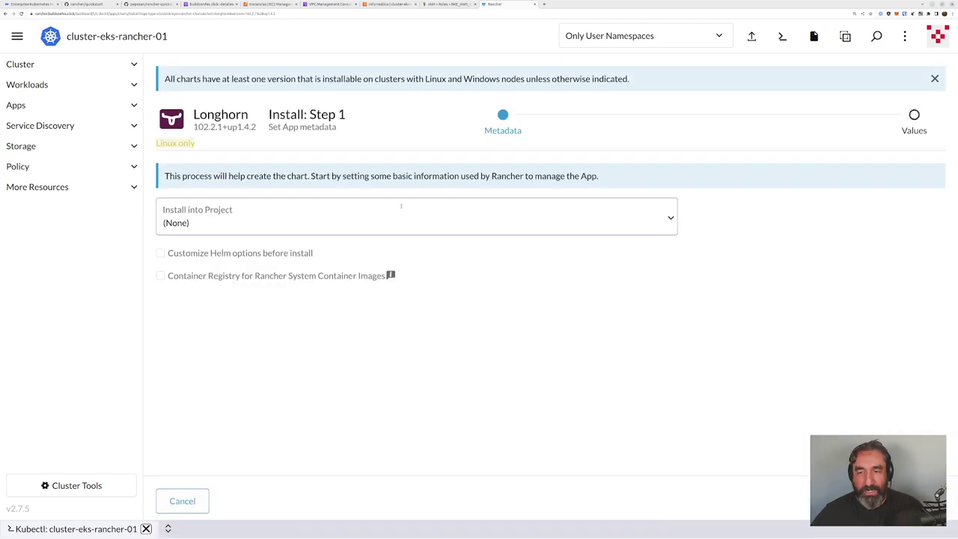
Step: Keep the Longhorn install project set to (None) and continue to the chart values
left_click(401, 211)
left_click(271, 249)
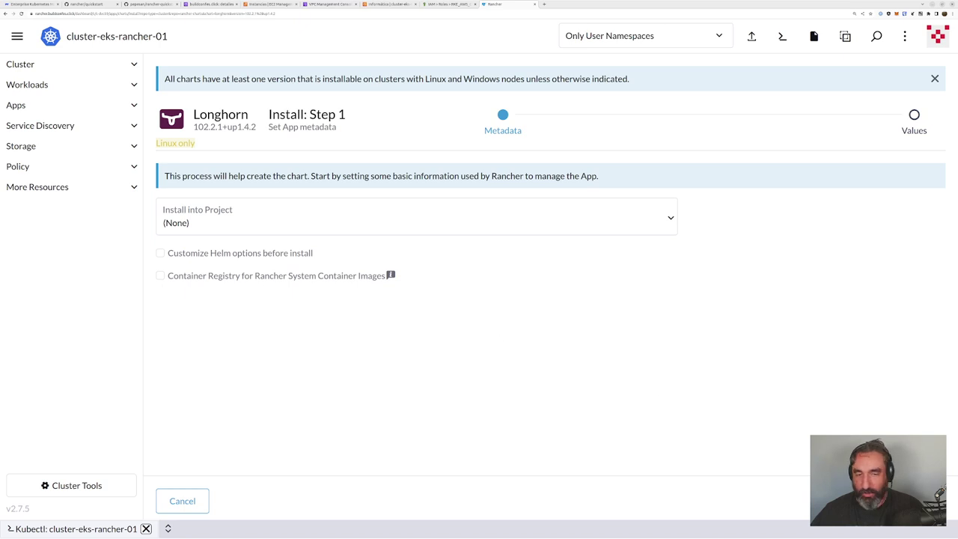
left_click(917, 501)
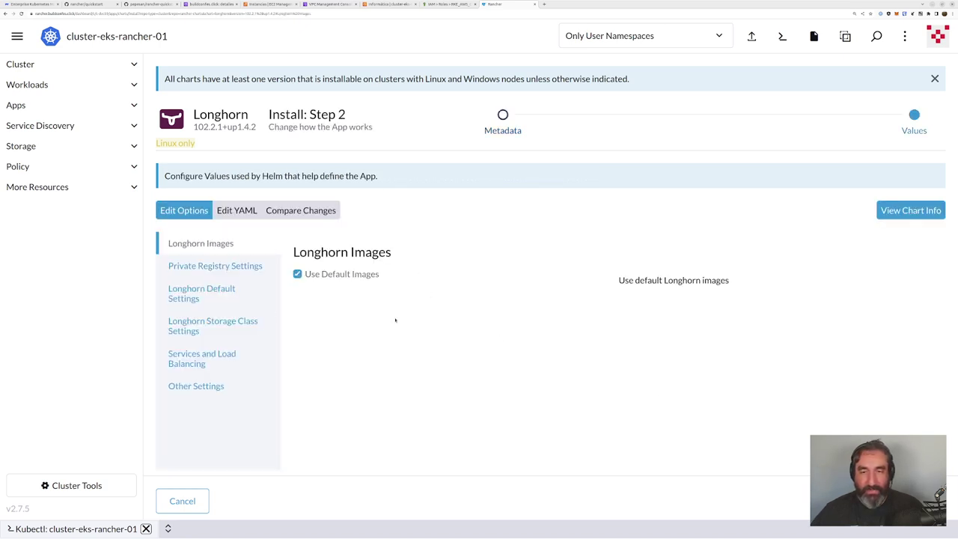
Step: Review Longhorn's private registry, default, storage class and load balancing settings, and install the chart
left_click(215, 267)
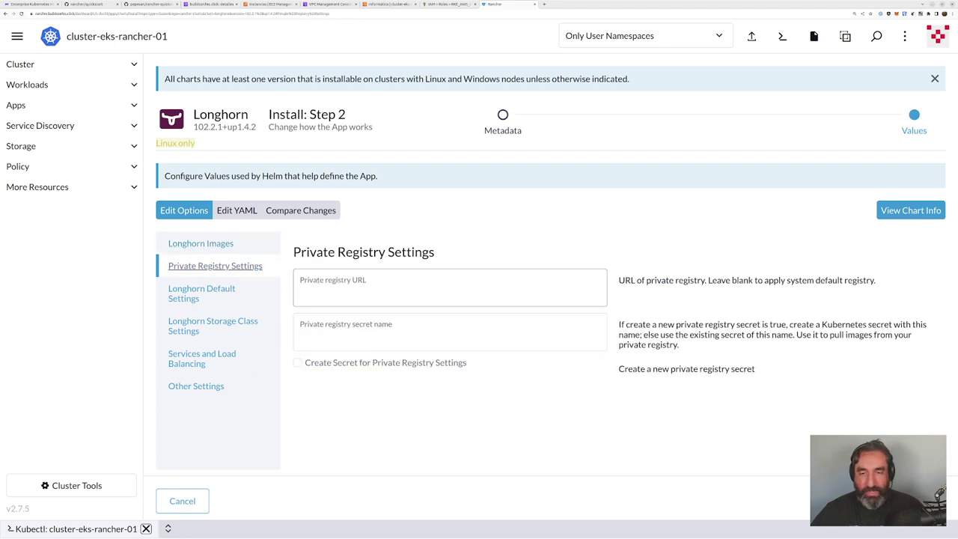
left_click(212, 291)
left_click(210, 324)
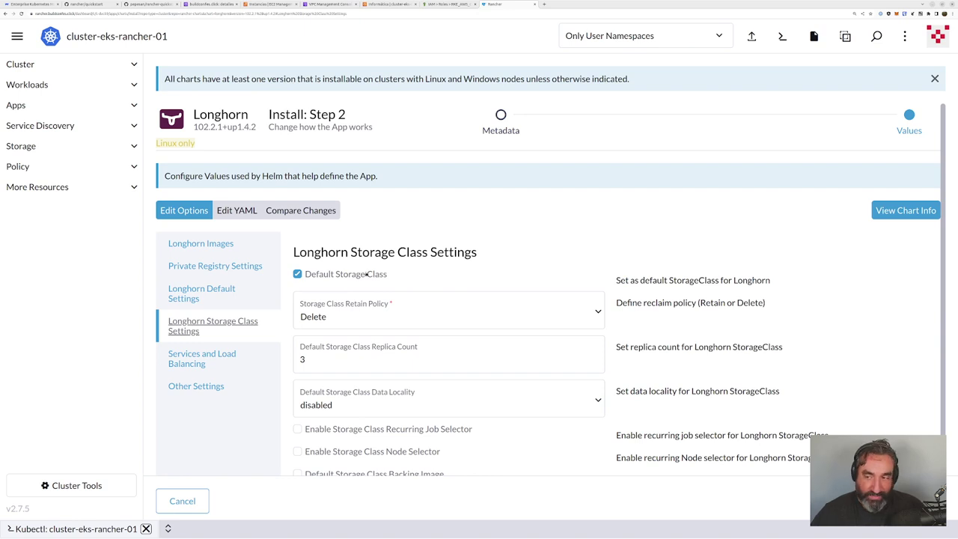
left_click(216, 356)
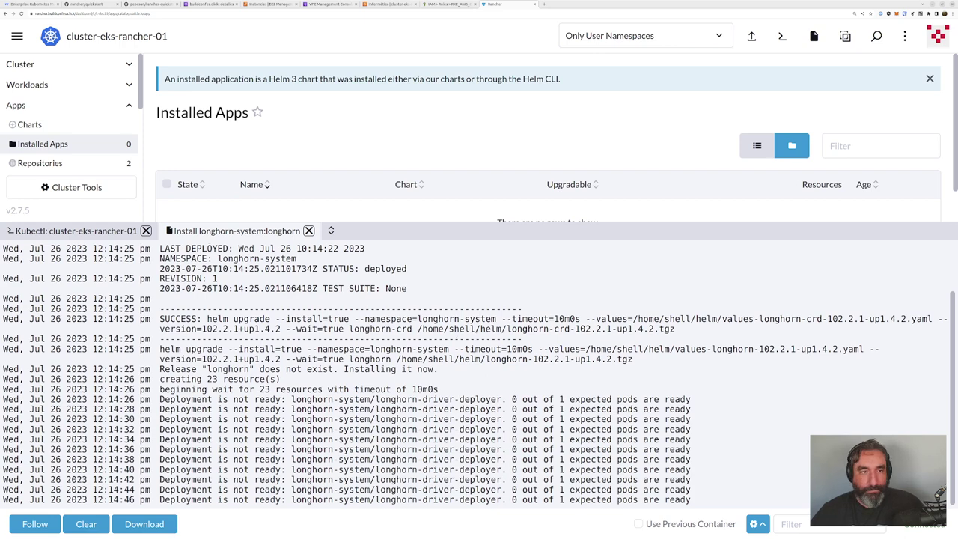
Step: Open Cluster Management in a separate browser tab and check the machine pool provisioning status of cluster-ec2-01
left_click(17, 36)
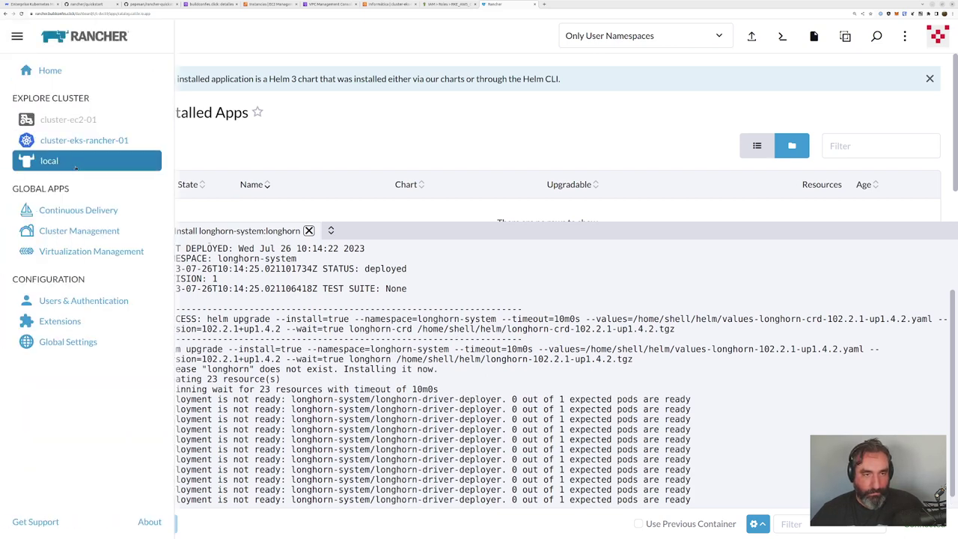
middle_click(80, 230)
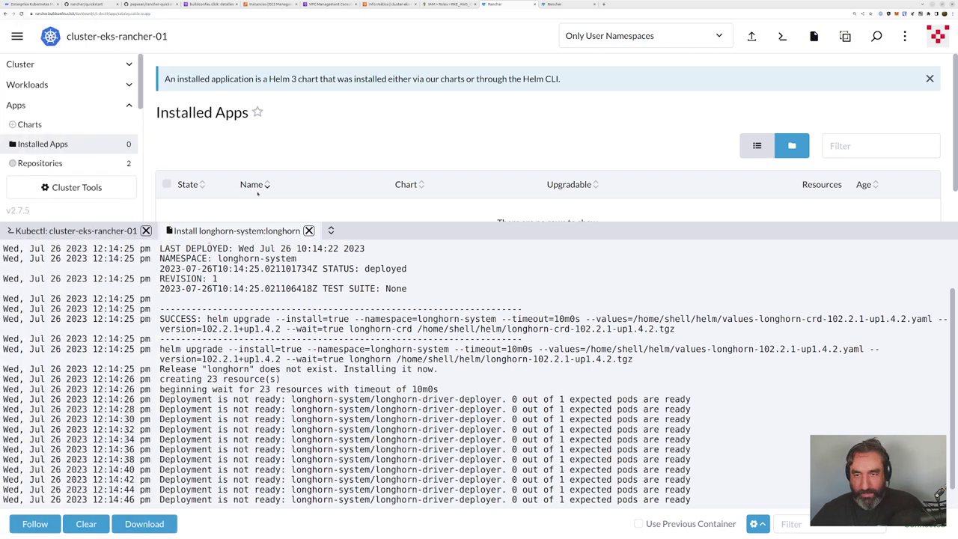
left_click(561, 5)
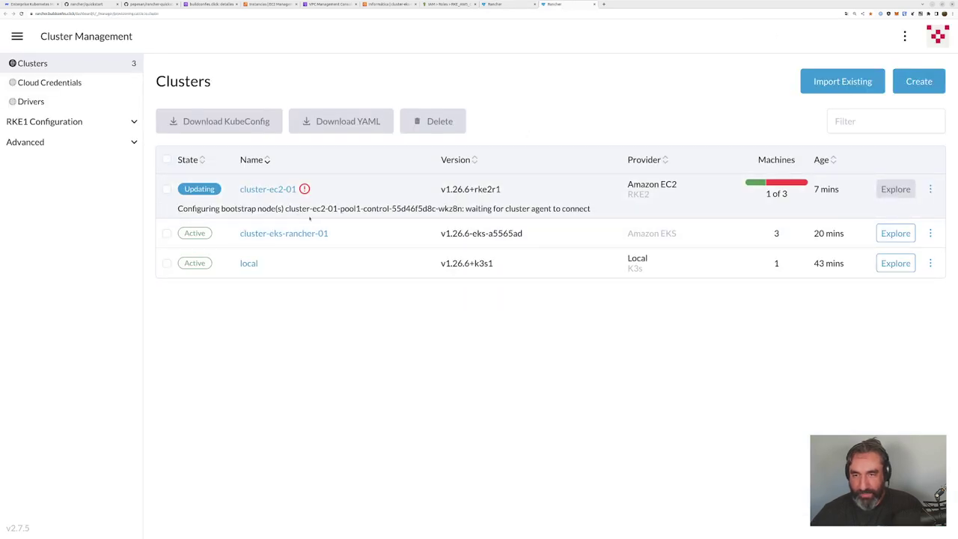
left_click(268, 190)
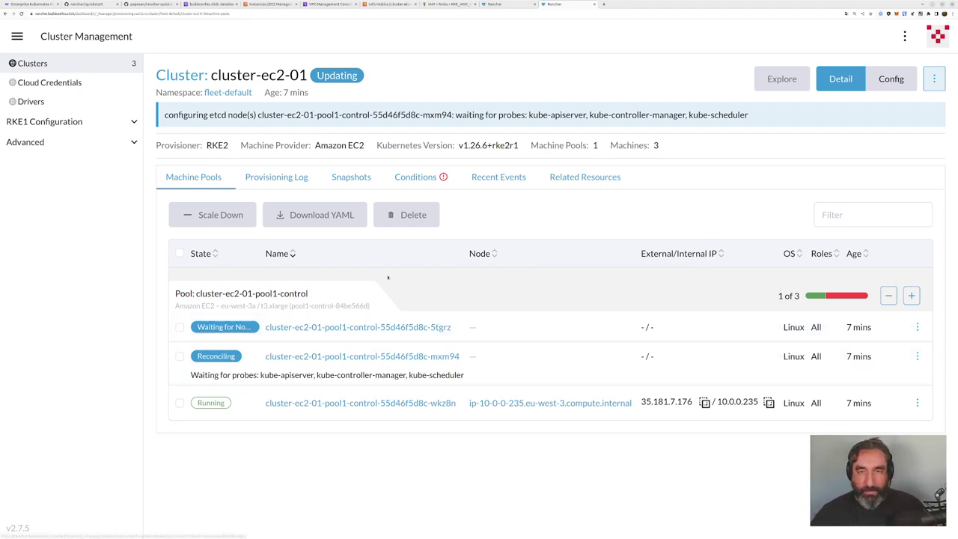
Step: Back in cluster-eks-rancher-01, collapse the Longhorn install log, open the Longhorn UI and review its storage, node and event overview
left_click(502, 5)
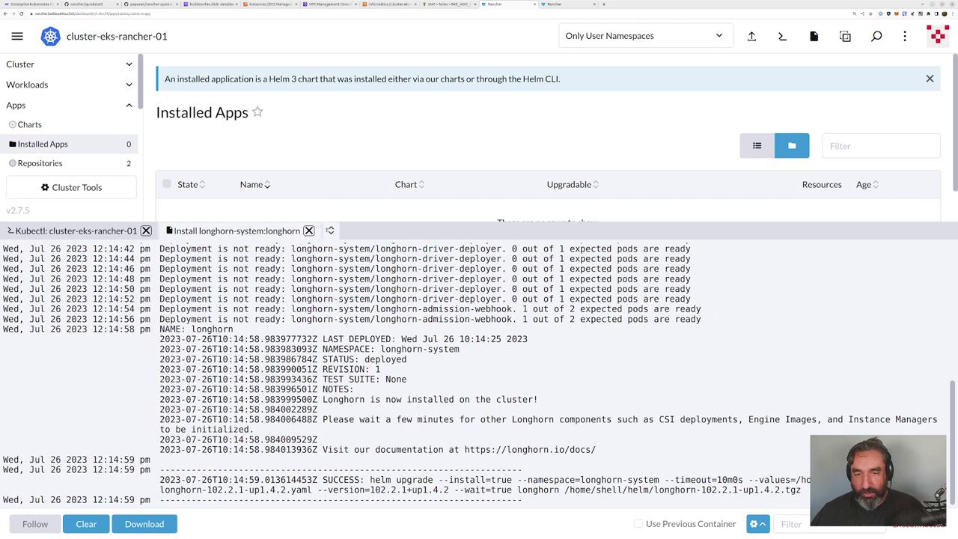
left_click(331, 232)
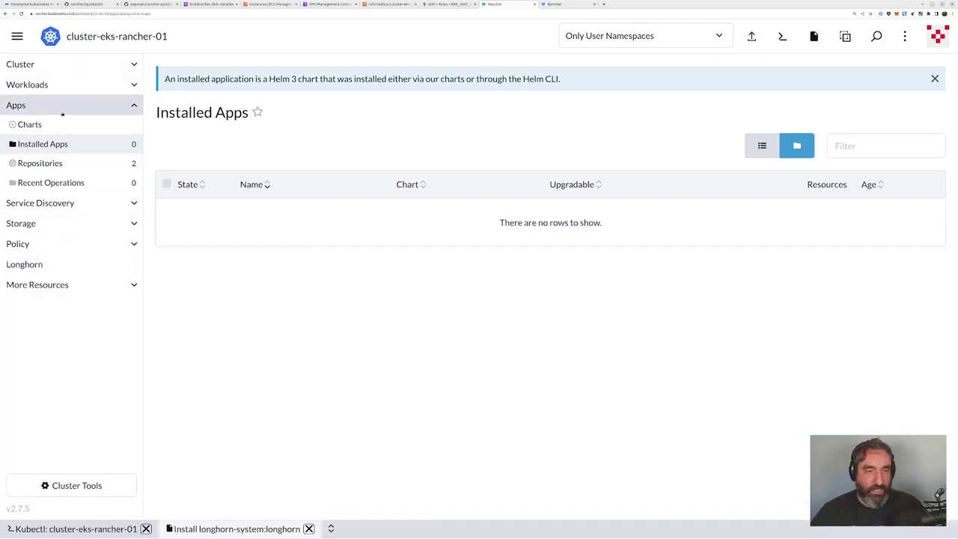
left_click(24, 265)
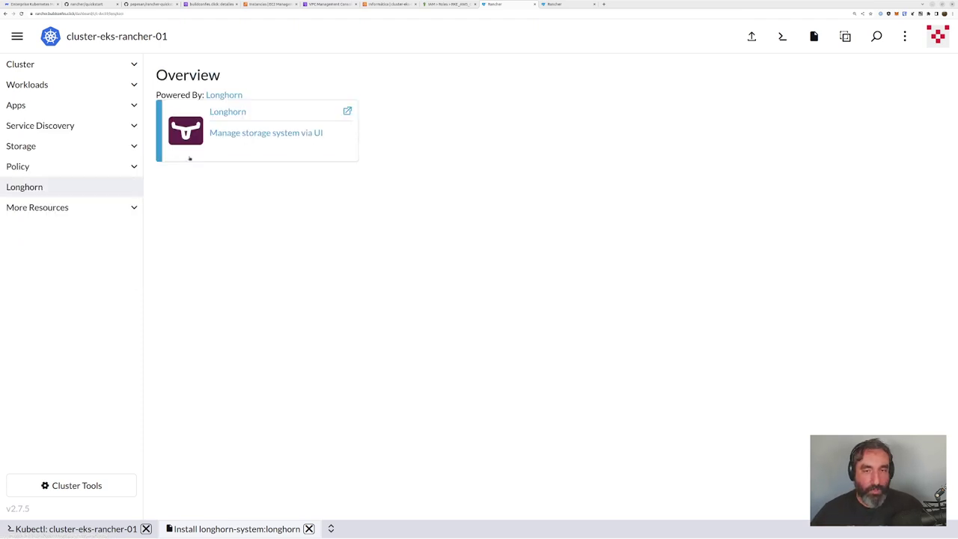
left_click(247, 133)
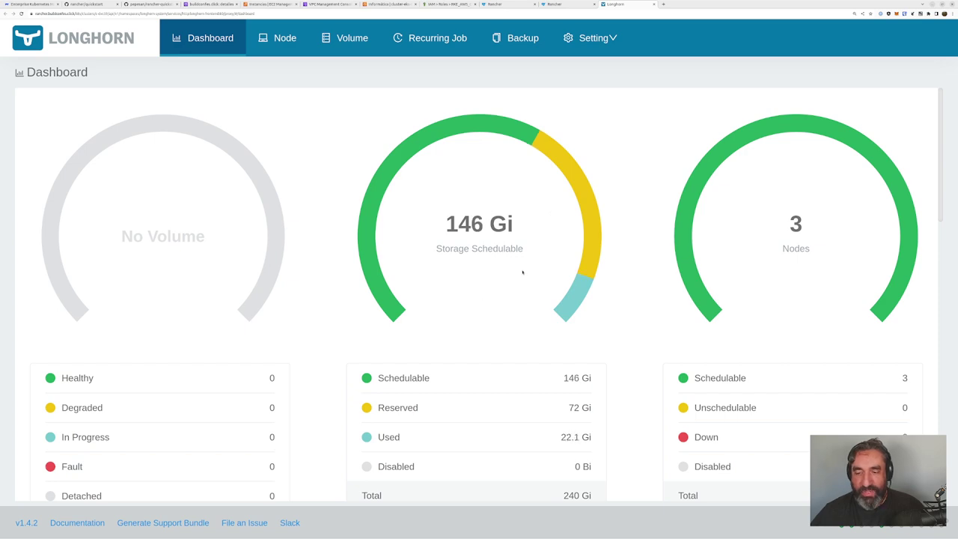
scroll(516, 262, "down", 5)
scroll(516, 262, "down", 6)
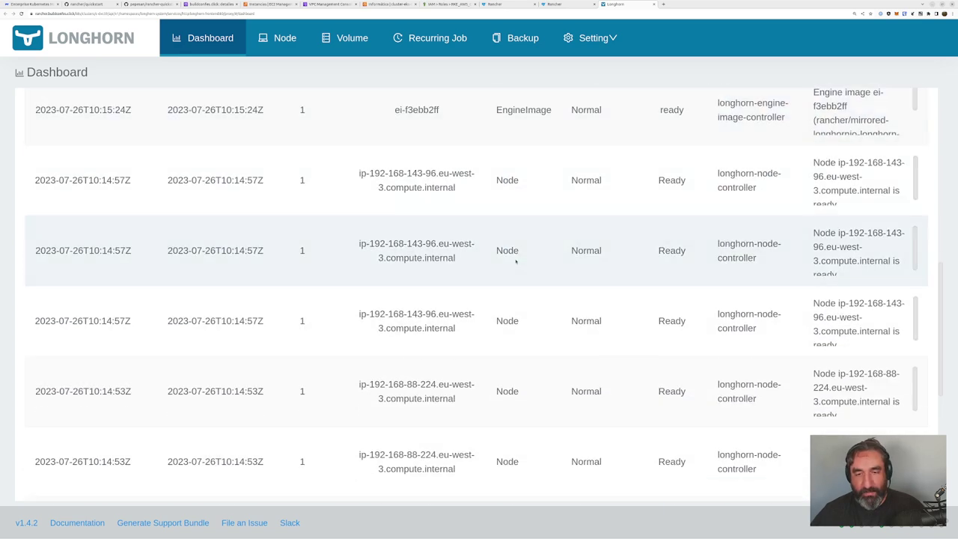
scroll(516, 261, "up", 11)
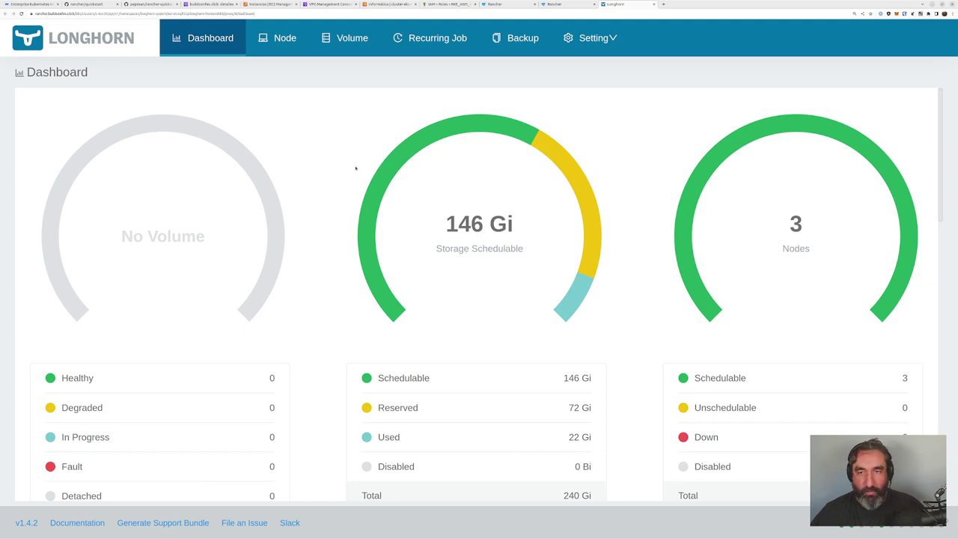
Step: Reset the default flag on the gp2 storage class of cluster-eks-rancher-01, leaving no storage class selected
left_click(514, 5)
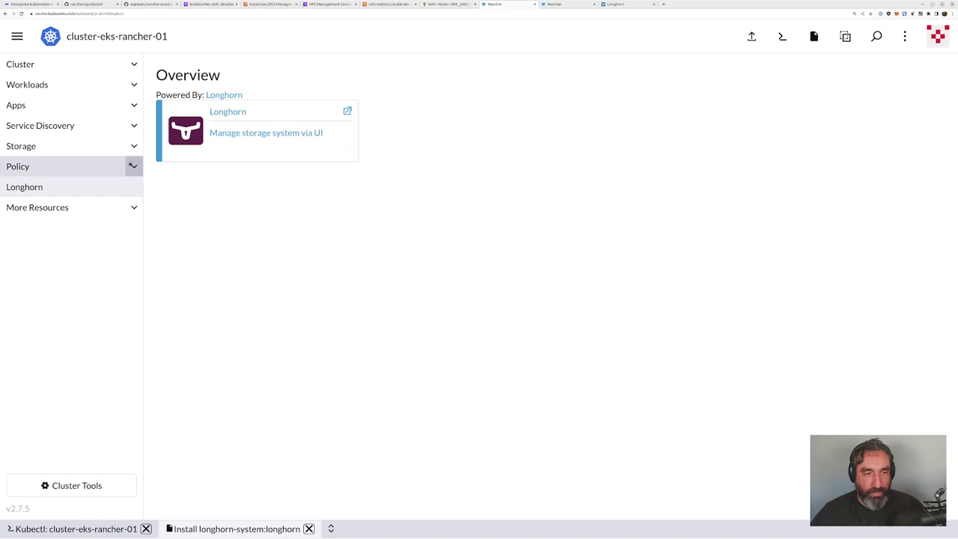
left_click(134, 146)
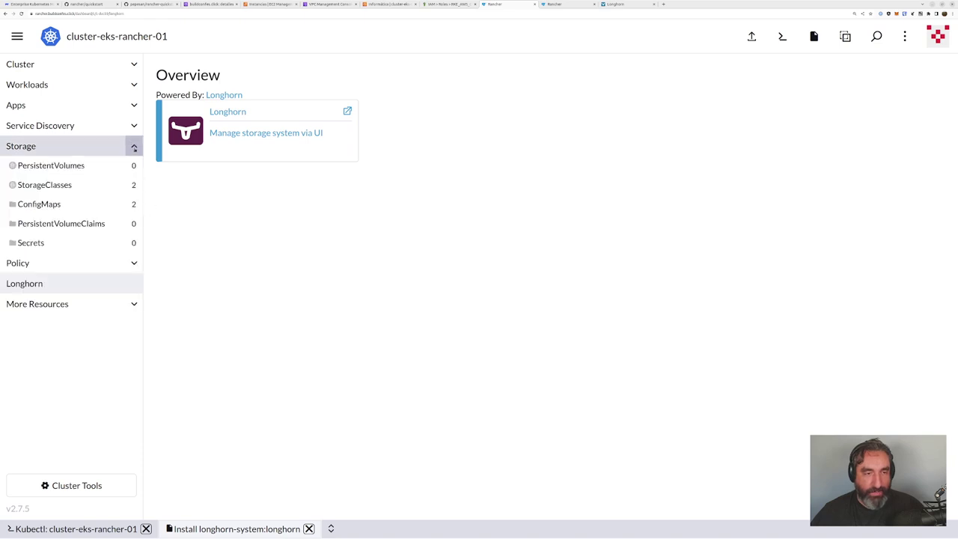
left_click(92, 186)
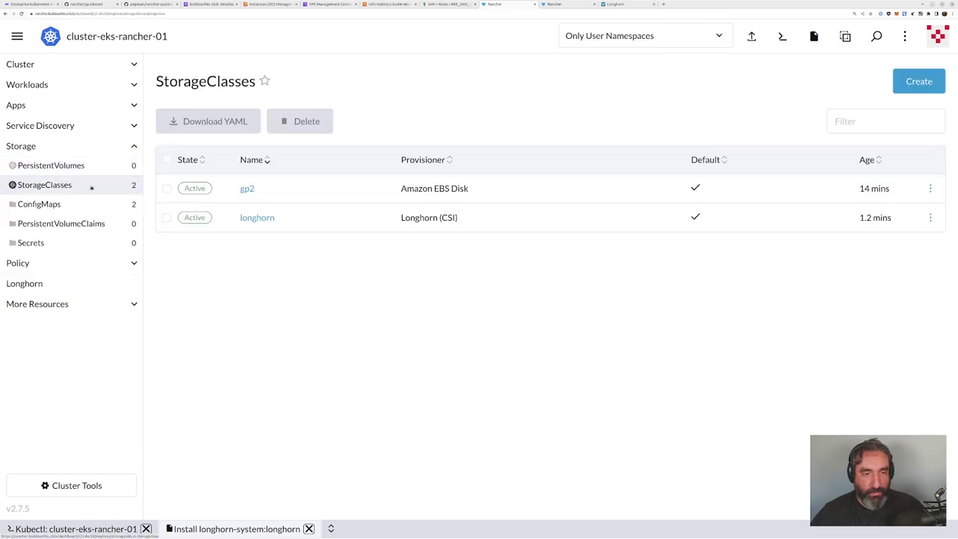
left_click(931, 189)
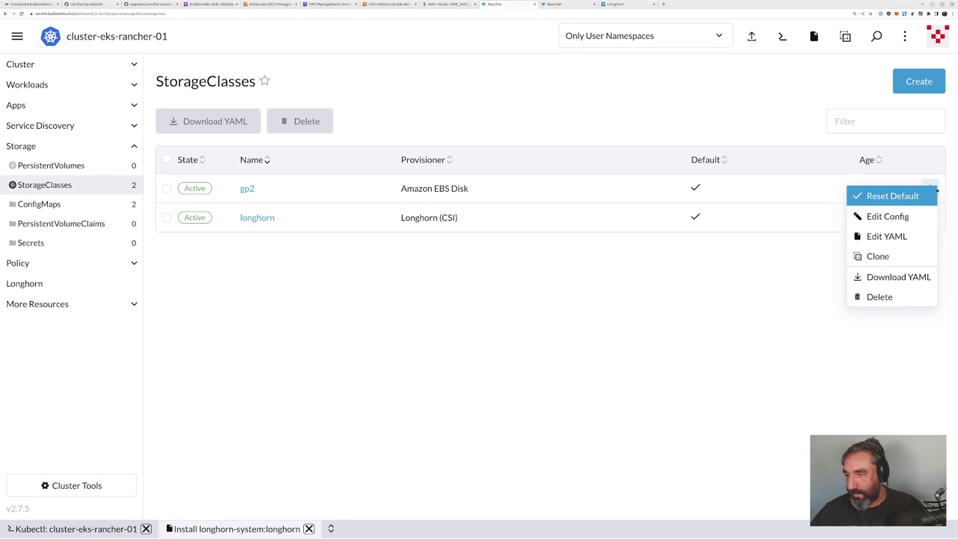
left_click(915, 196)
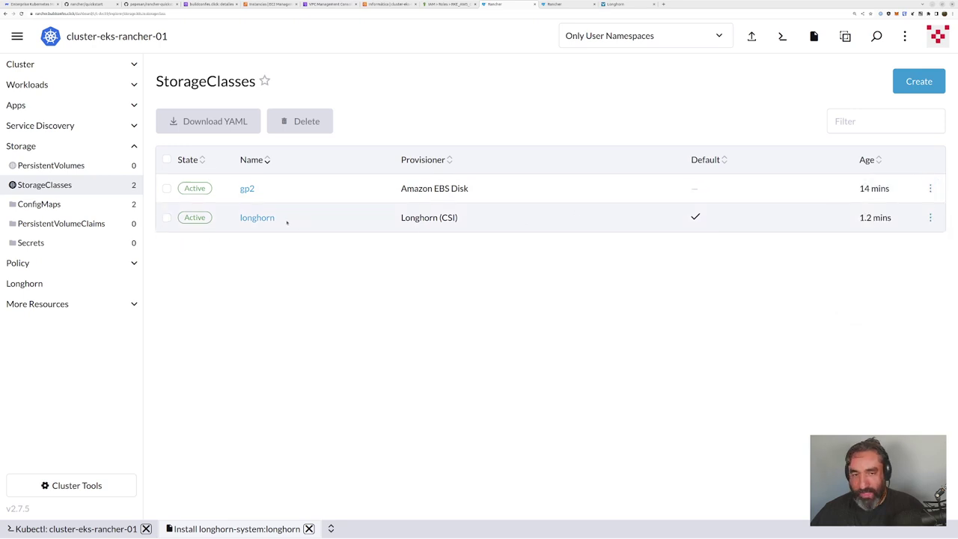
left_click_drag(279, 219, 243, 220)
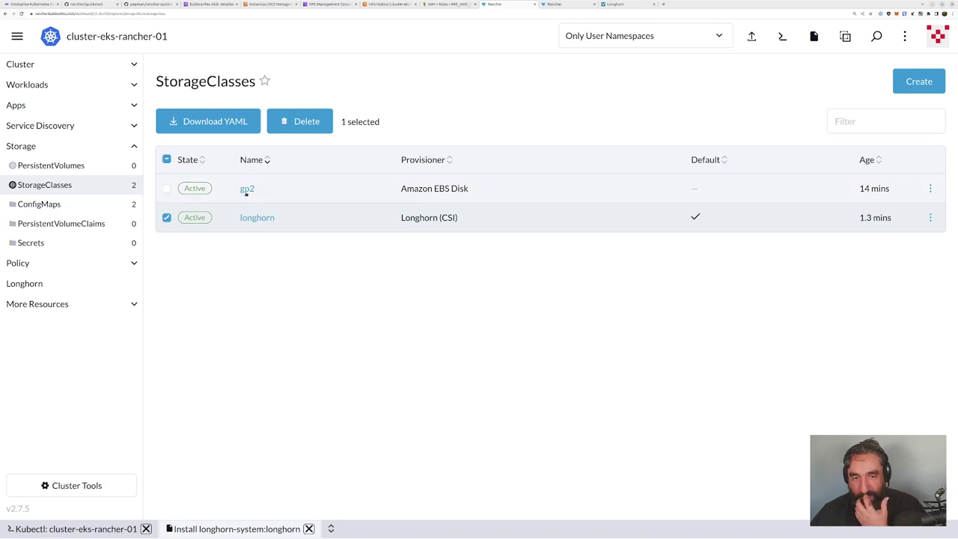
left_click(166, 217)
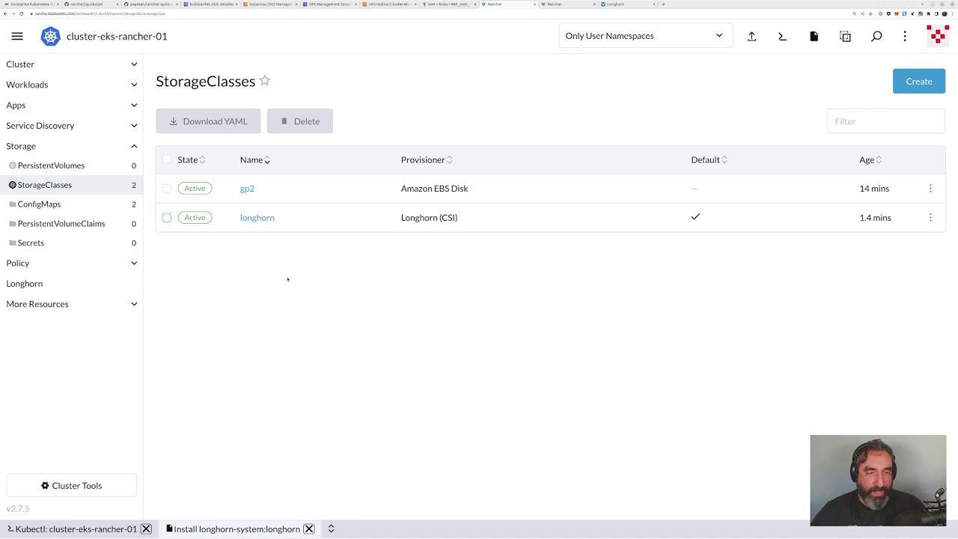
Step: View the installed apps and the chart catalogue of cluster-eks-rancher-01
left_click(64, 129)
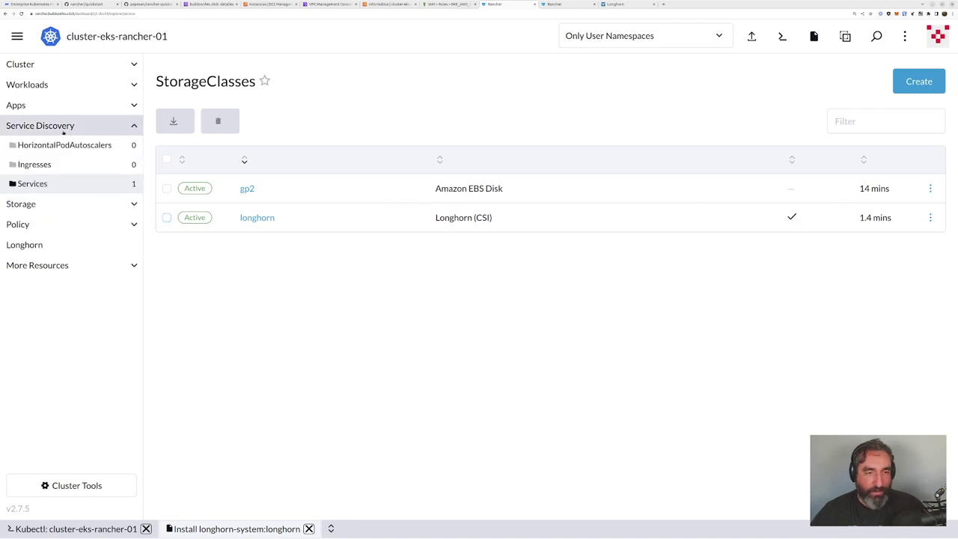
left_click(27, 108)
left_click(45, 144)
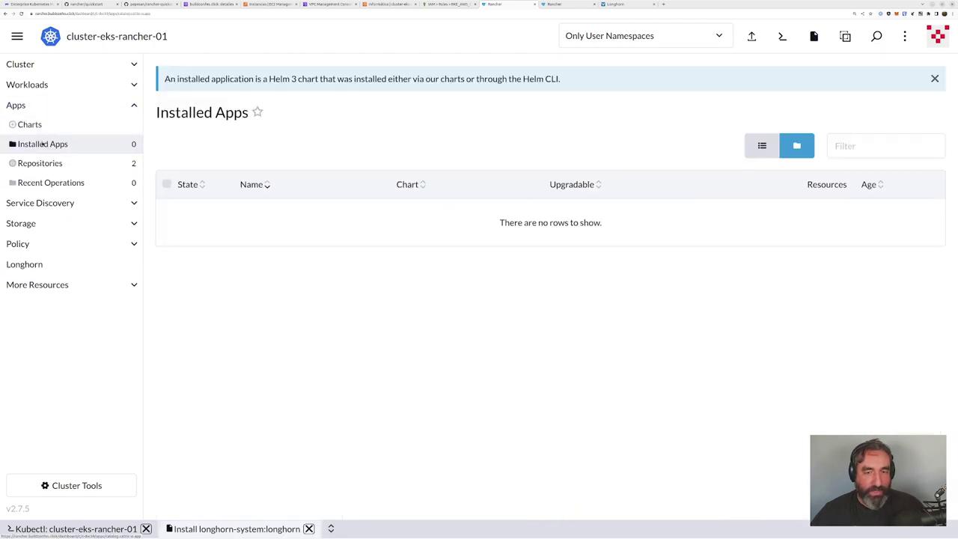
left_click(30, 124)
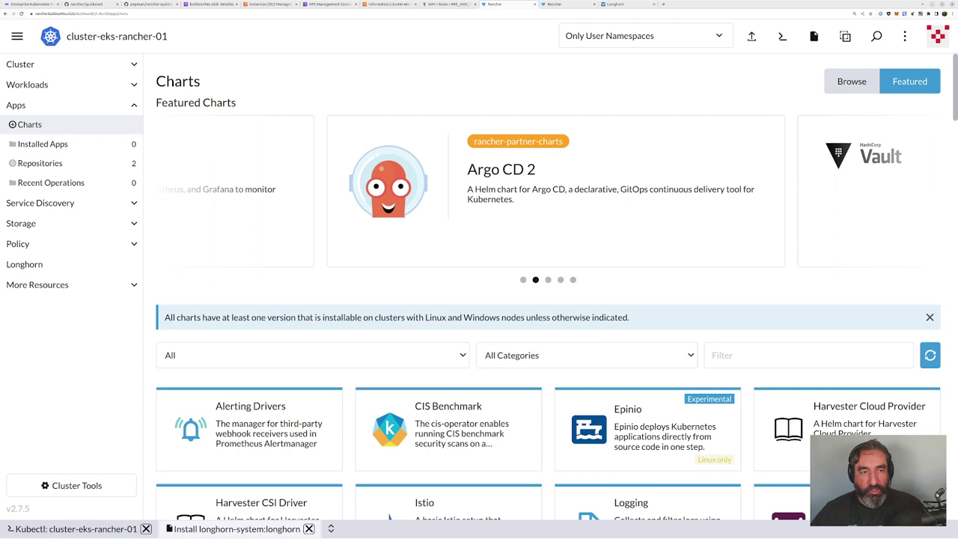
Step: Close the Longhorn UI, return to the cluster list and explore cluster-ec2-01's dashboard for its capacity and events
key("ctrl+Tab")
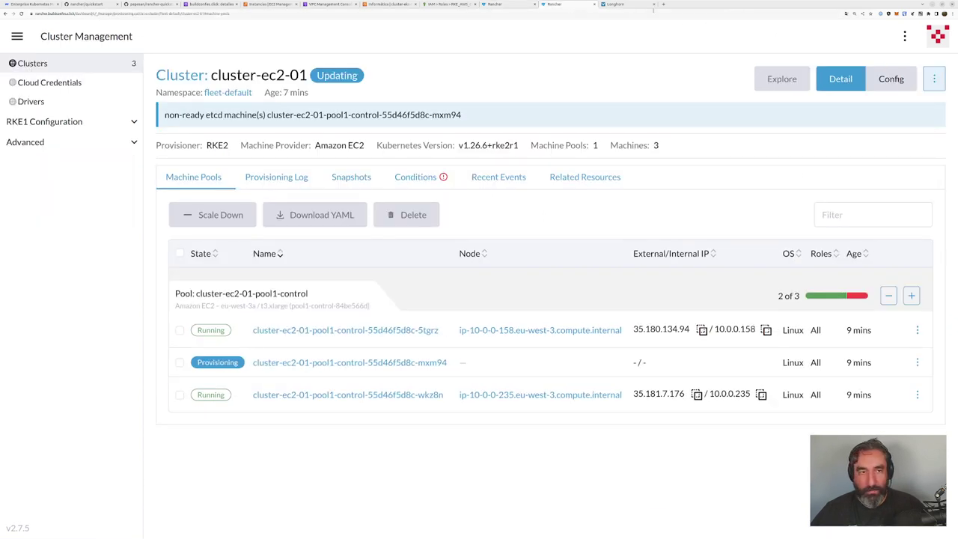
left_click(654, 4)
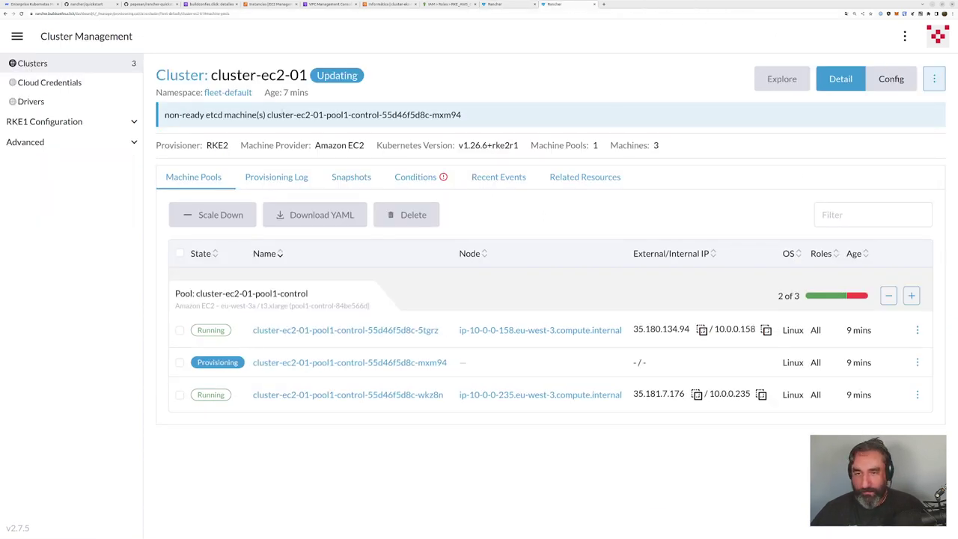
left_click(34, 64)
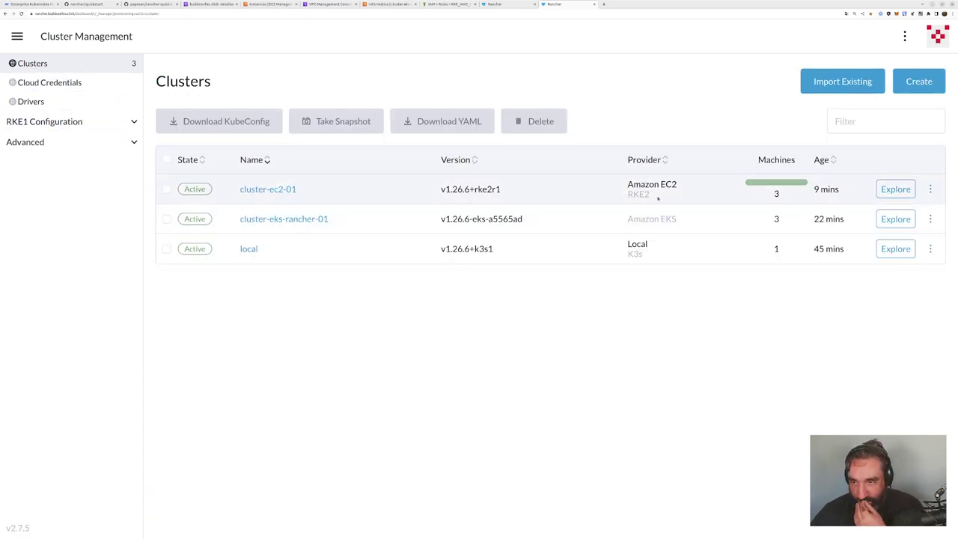
left_click(891, 190)
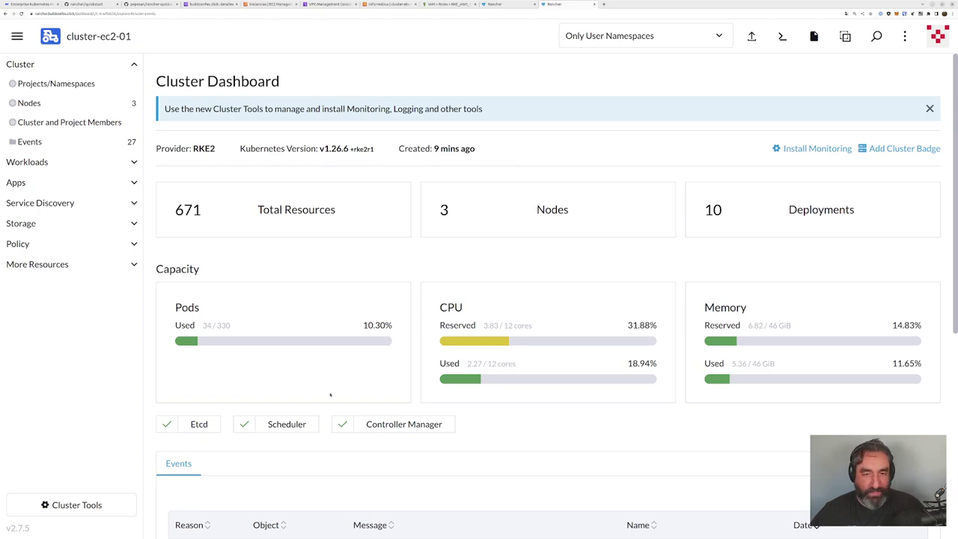
scroll(300, 382, "down", 3)
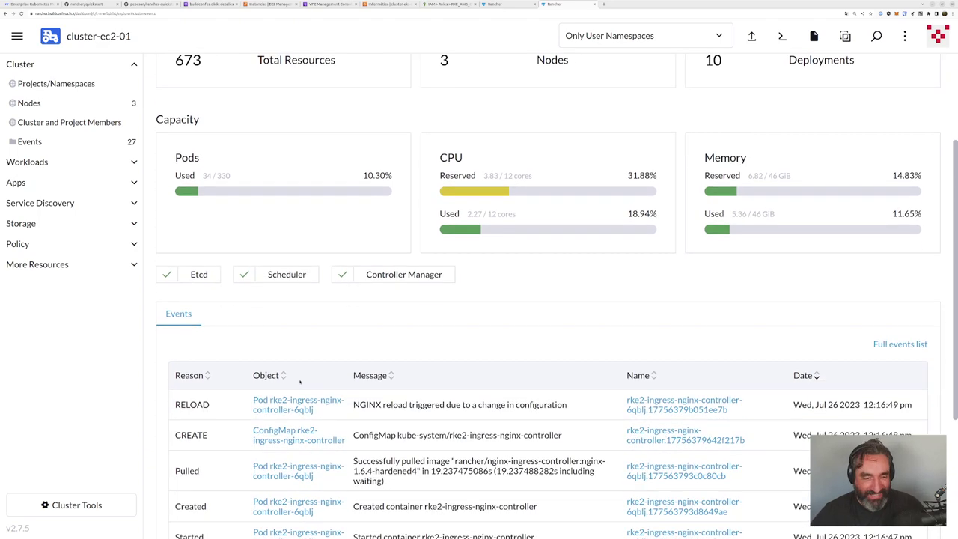
scroll(300, 382, "up", 3)
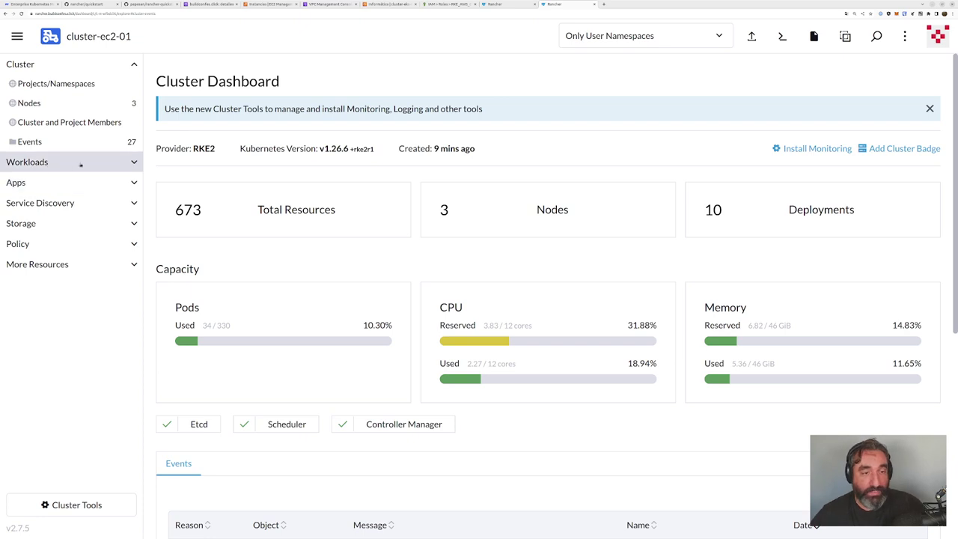
Step: Install the Longhorn chart 102.2.1+up1.4.2 on cluster-ec2-01 with the install project kept at (None)
left_click(22, 161)
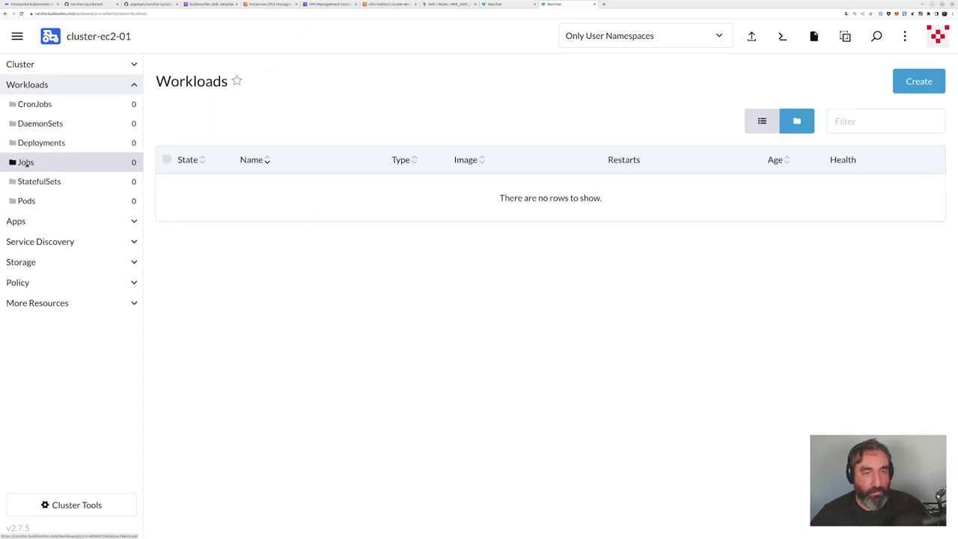
left_click(32, 220)
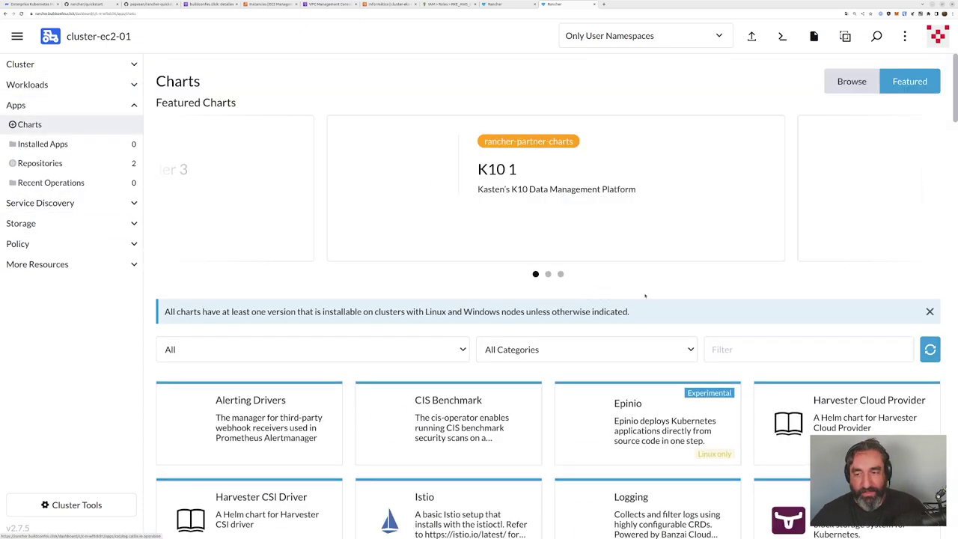
scroll(831, 359, "down", 3)
left_click(832, 368)
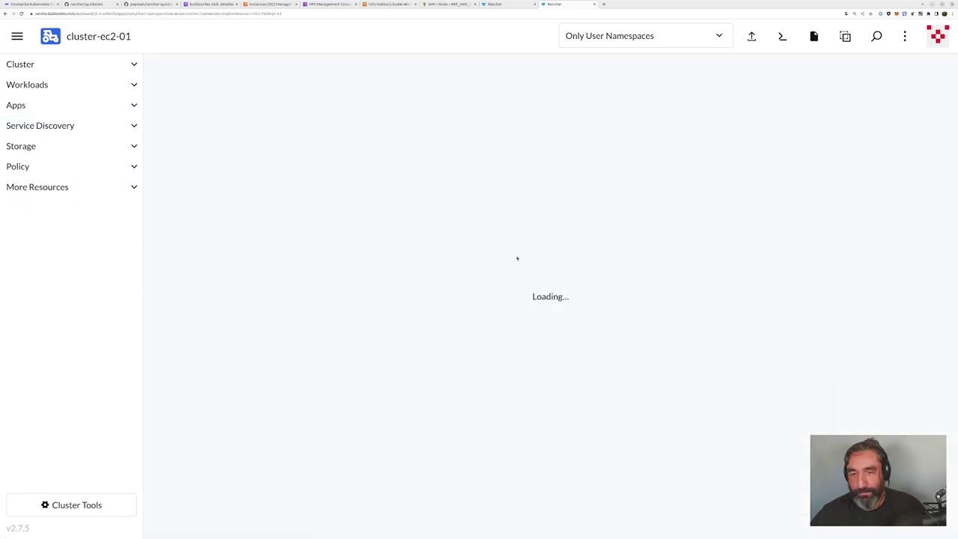
left_click(910, 122)
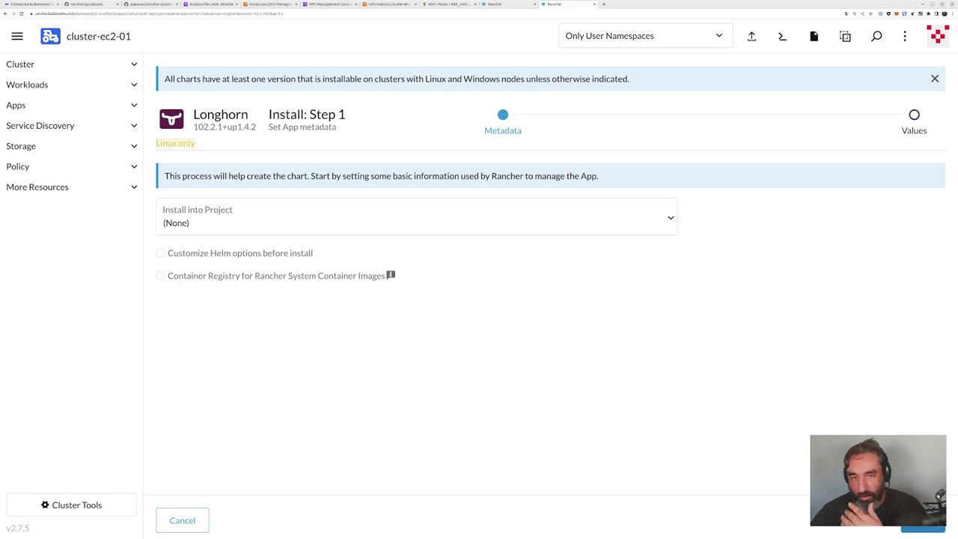
left_click(923, 529)
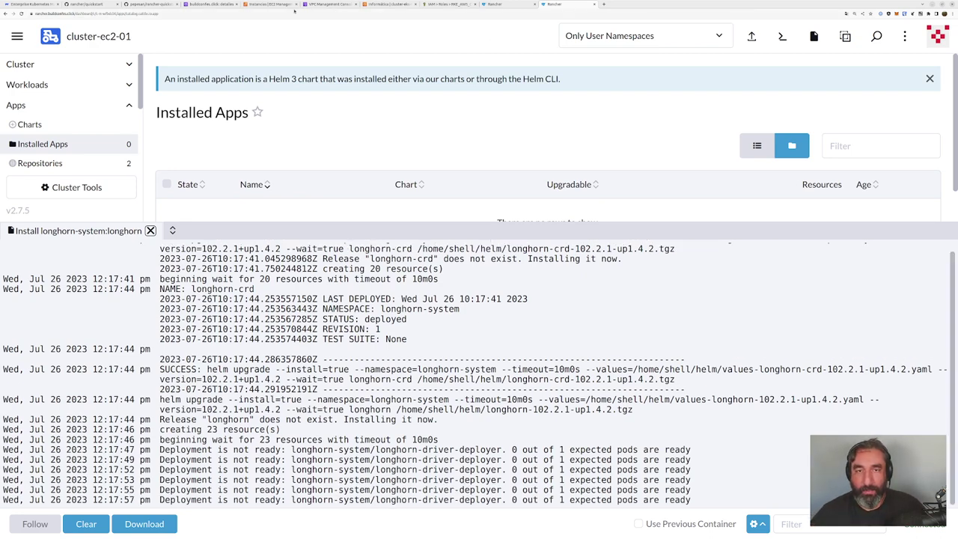
Step: Switch to the AWS EC2 console, refresh the running instances and inspect the storage of cluster-ec2-01-pool1-control-84be566d-26df4
left_click(271, 5)
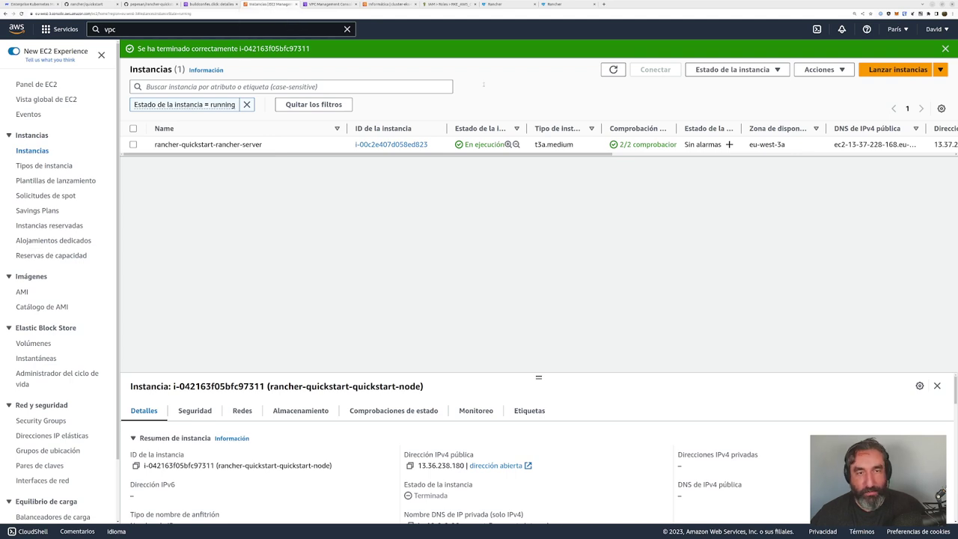
left_click(614, 69)
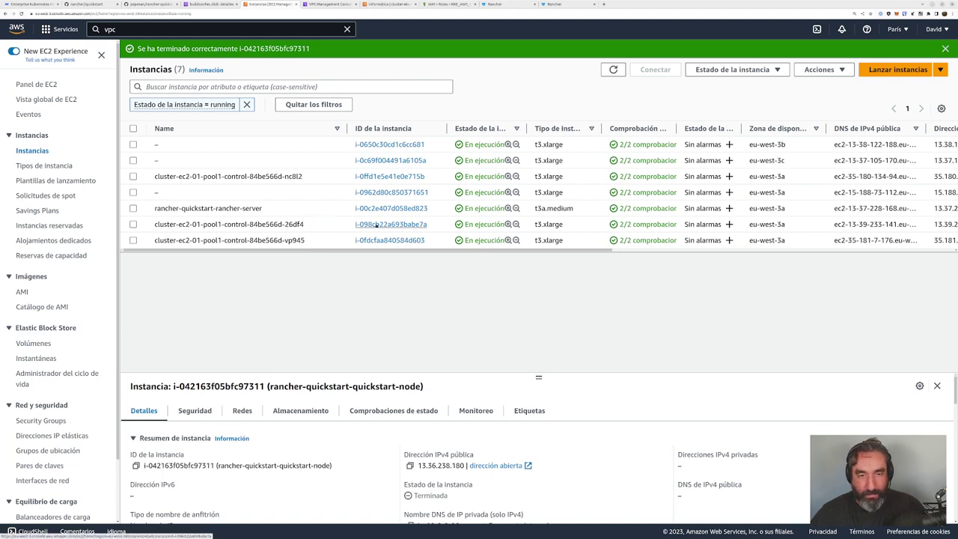
left_click(376, 224)
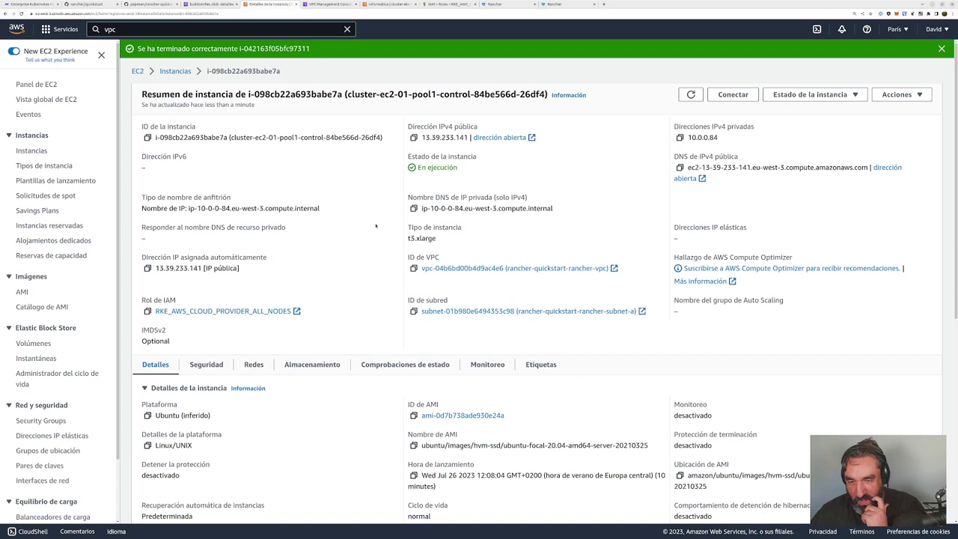
scroll(377, 226, "down", 2)
left_click(315, 214)
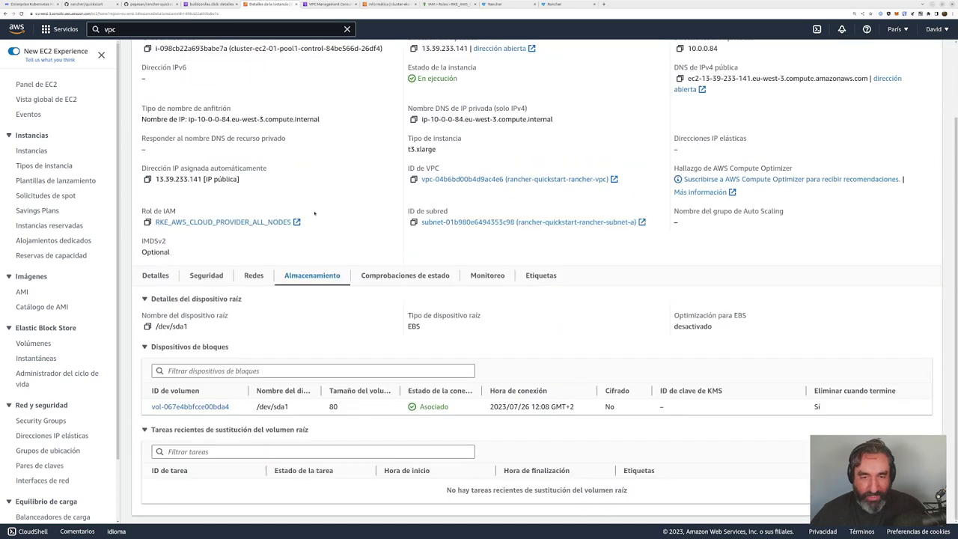
Step: Examine the volume ID and volume size of the block device attached to the cluster-ec2-01 control instance
left_click_drag(231, 408, 151, 407)
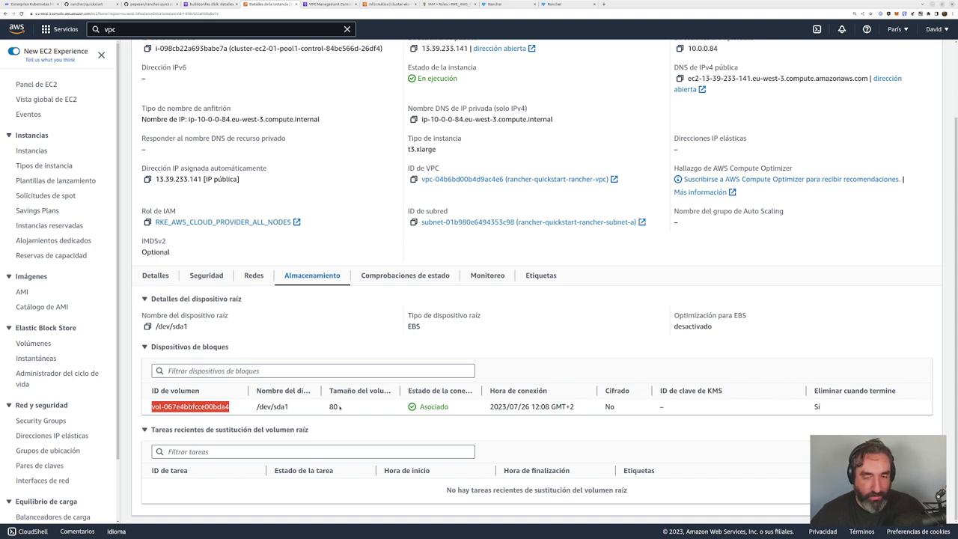
double_click(334, 407)
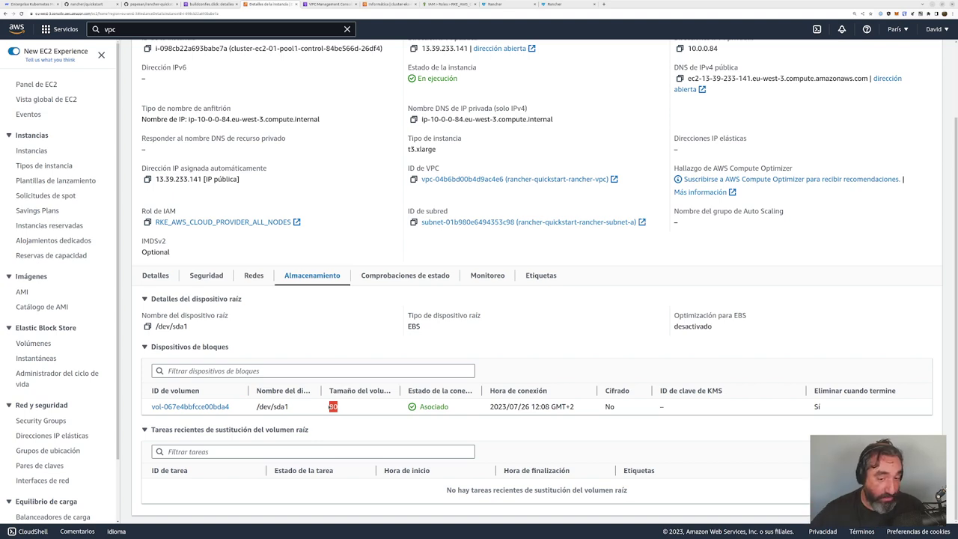
scroll(277, 309, "up", 2)
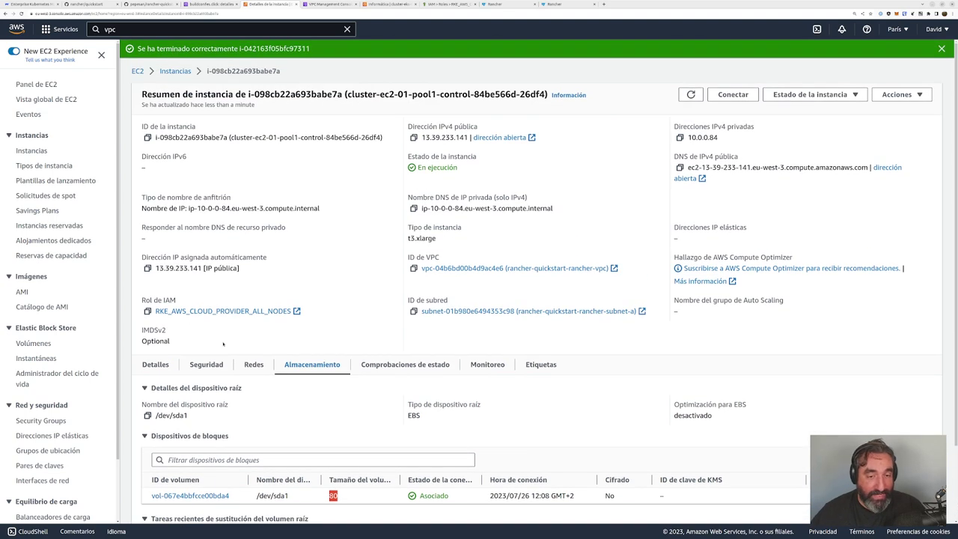
scroll(223, 344, "down", 2)
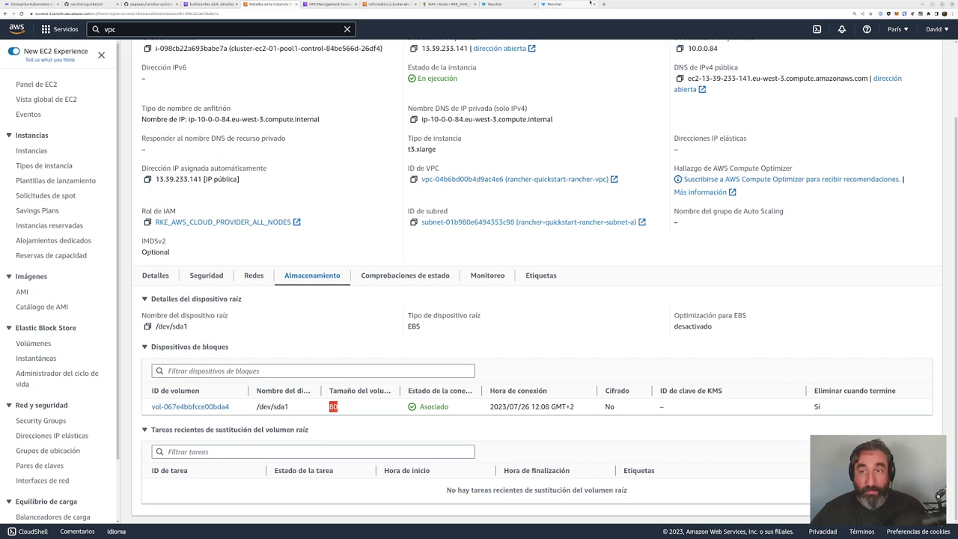
Step: Switch to Rancher, open the Longhorn UI of cluster-eks-rancher-01 and review its storage and node figures
key("ctrl+9")
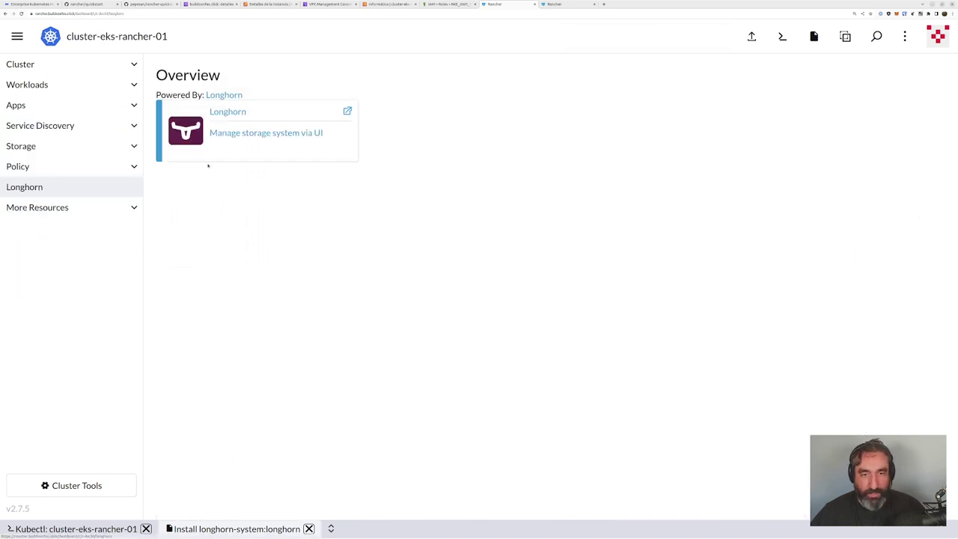
left_click(254, 134)
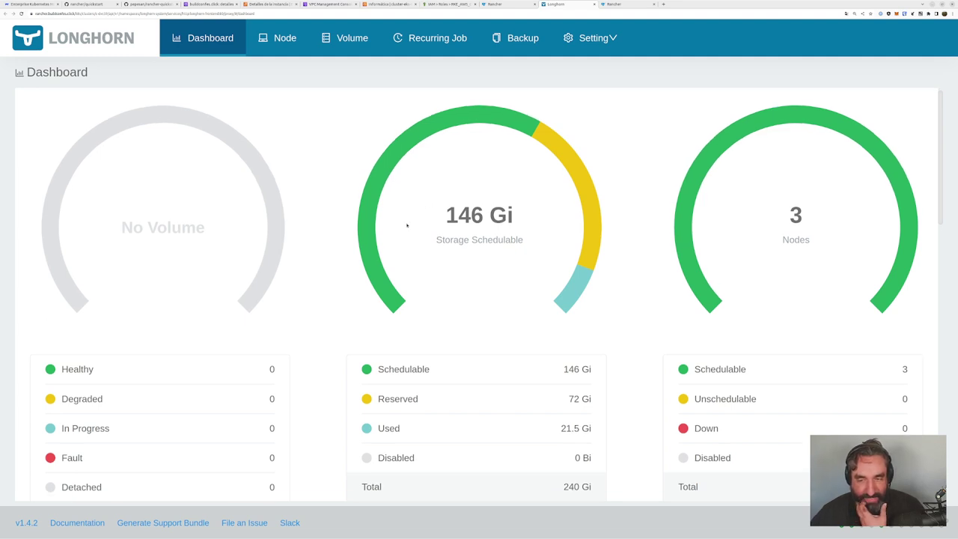
scroll(406, 224, "down", 3)
scroll(498, 186, "up", 3)
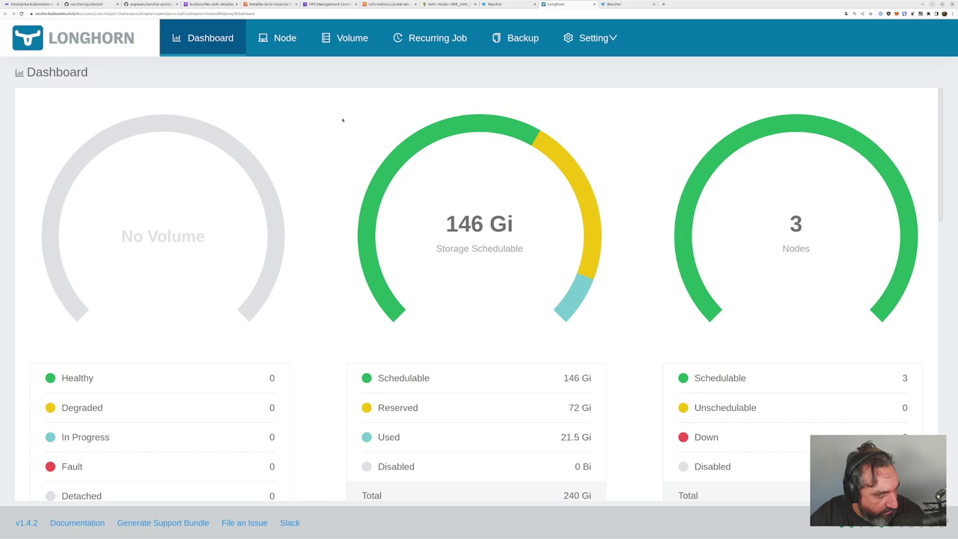
Step: Return to cluster-eks-rancher-01 in Rancher, read the Cluster Tools notice on its cluster dashboard and dismiss it
left_click(502, 5)
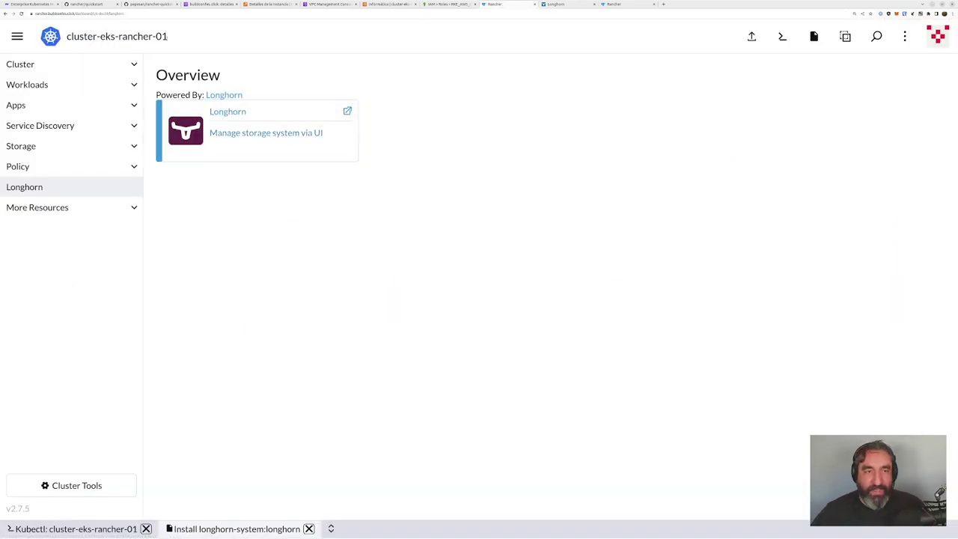
left_click_drag(220, 35, 66, 36)
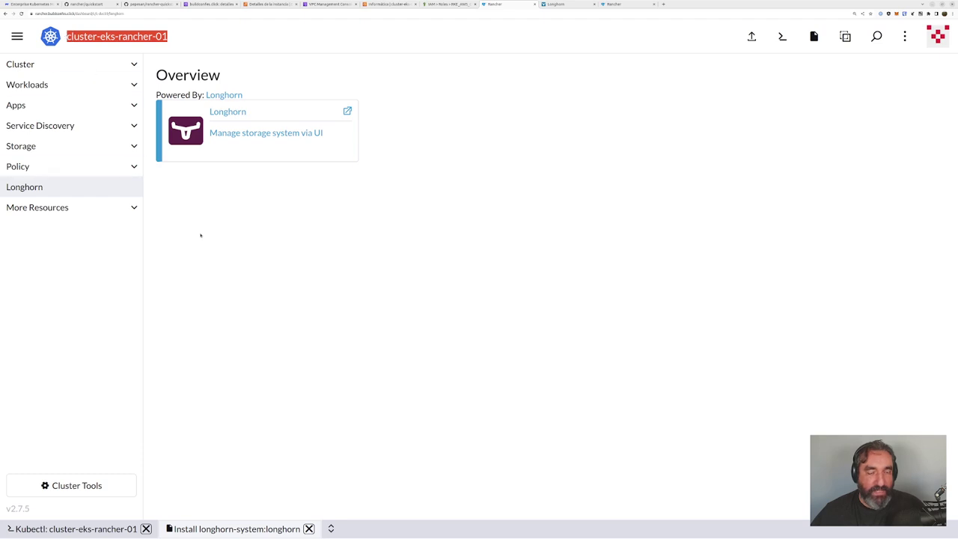
left_click(30, 65)
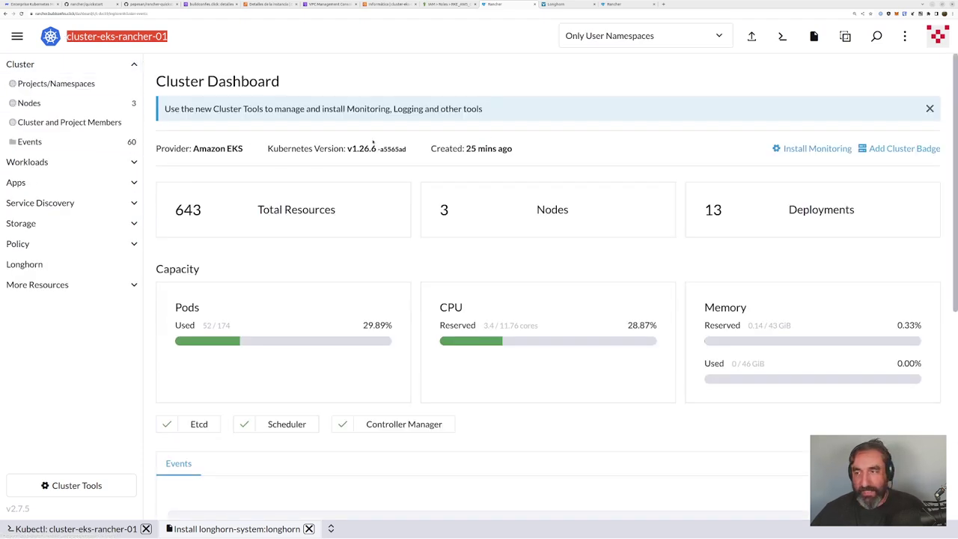
left_click_drag(164, 109, 343, 109)
left_click(344, 109)
double_click(228, 109)
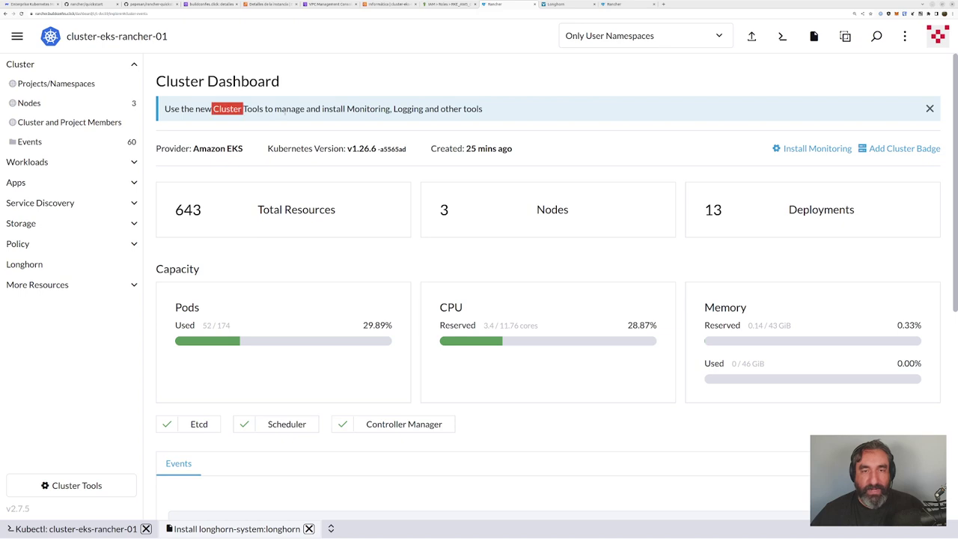
left_click_drag(281, 108, 506, 115)
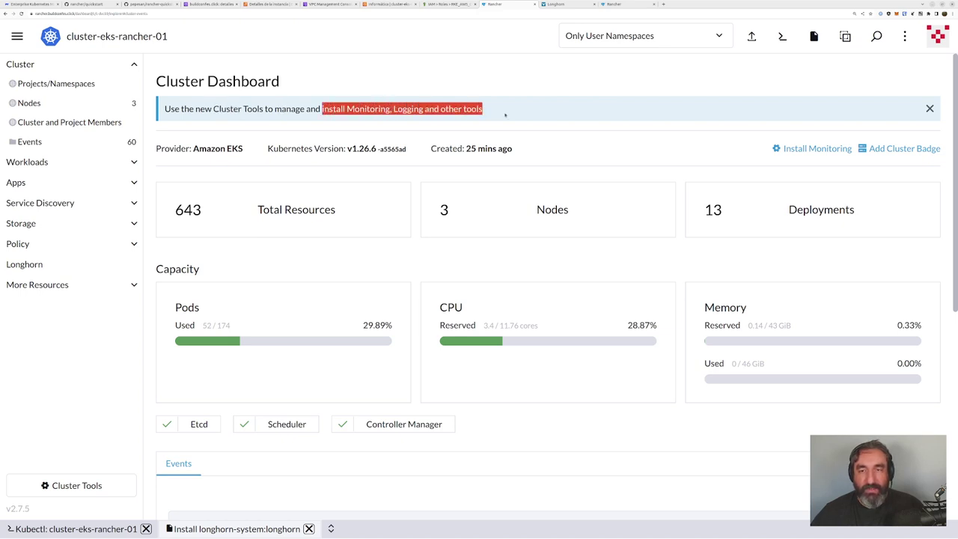
left_click(559, 118)
left_click(930, 109)
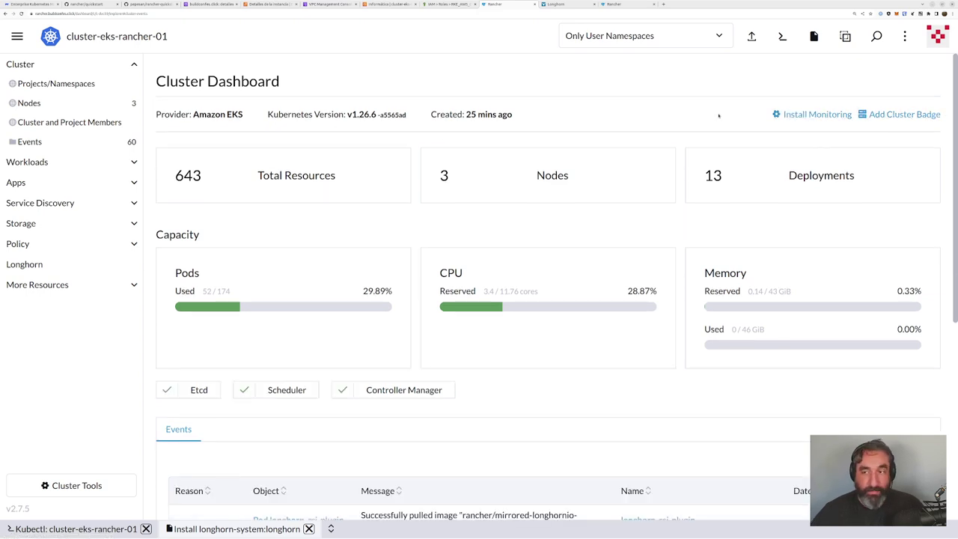
Step: Filter the chart catalogue of cluster-eks-rancher-01 by "monitor" and open the Monitoring chart
left_click(75, 182)
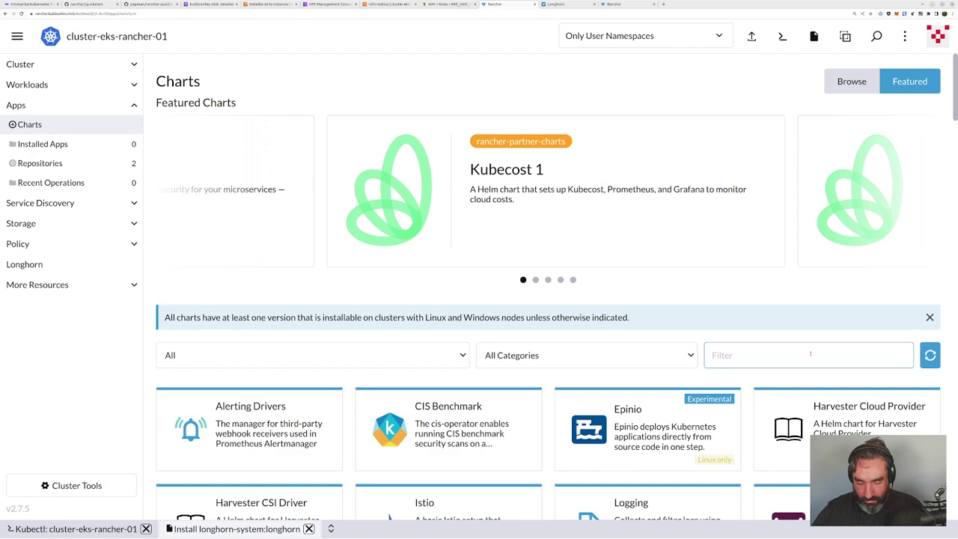
left_click(810, 354)
type("monitor")
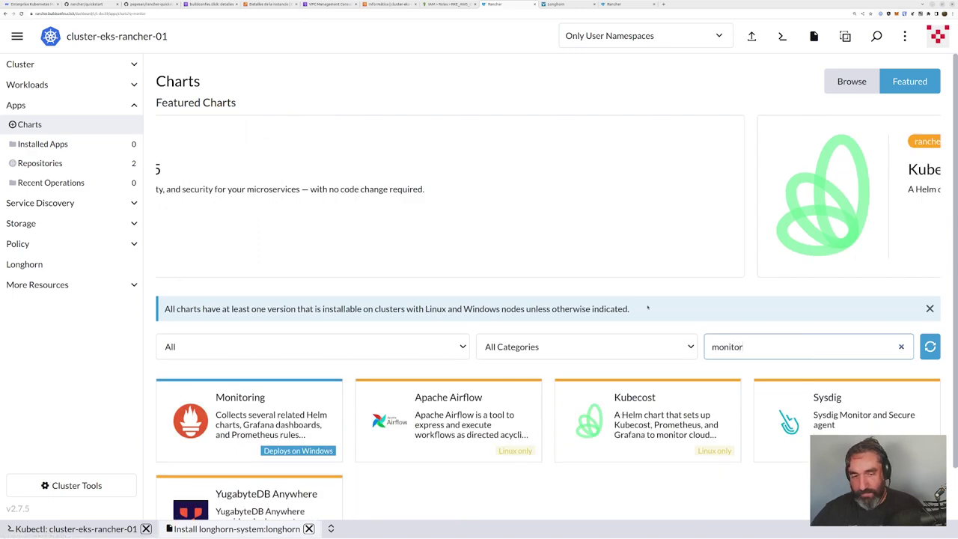
scroll(647, 308, "down", 2)
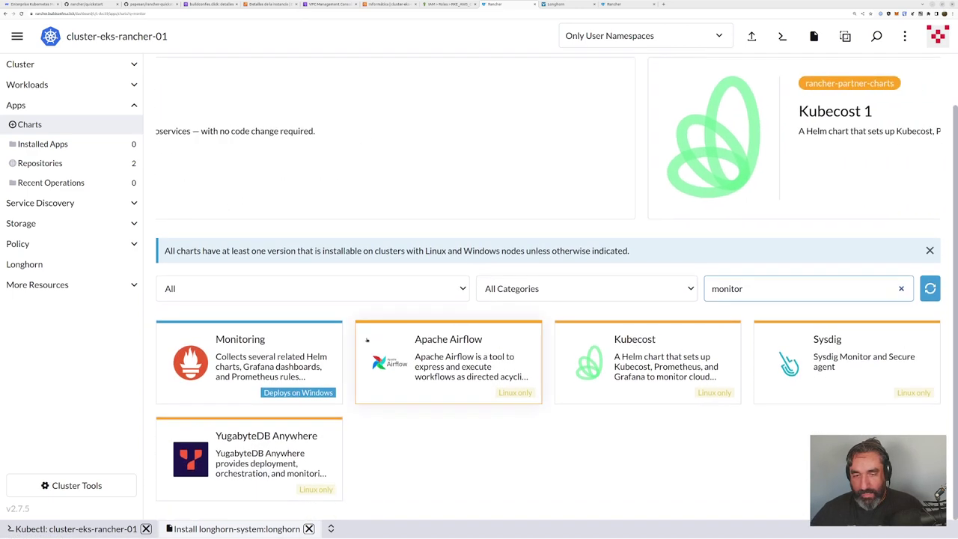
left_click(281, 386)
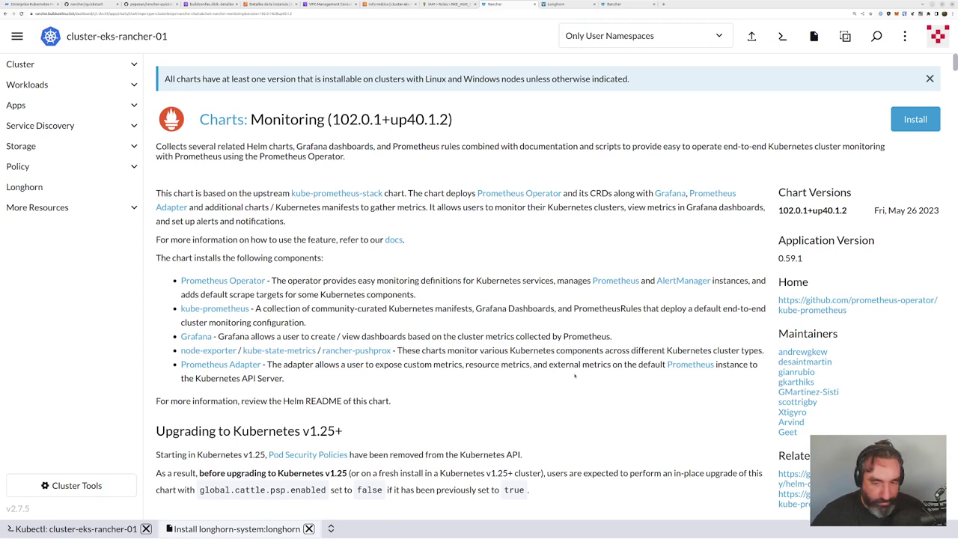
Step: Start installing Monitoring 102.0.1+up40.1.2 with the install project kept at (None), and review its General, Prometheus and Alerting values
left_click(912, 121)
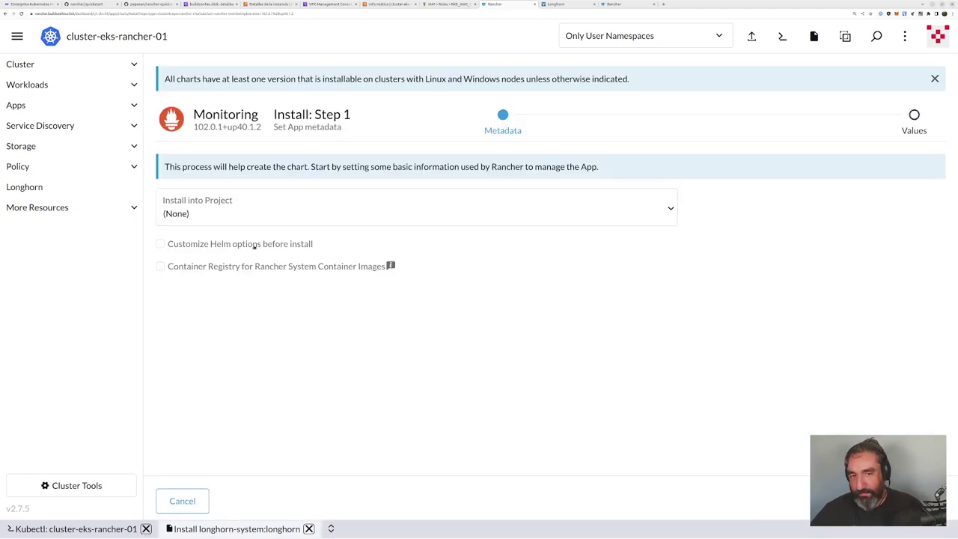
left_click(915, 501)
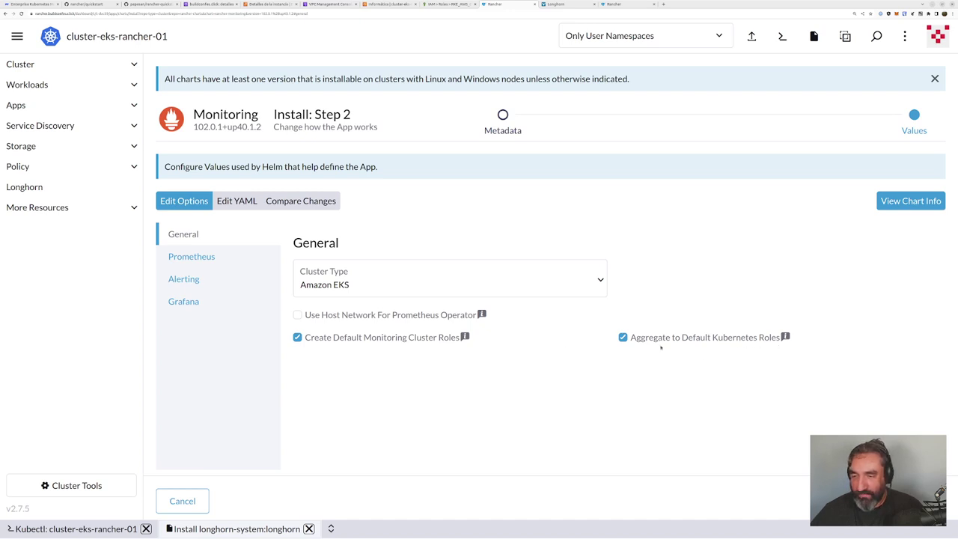
left_click(210, 260)
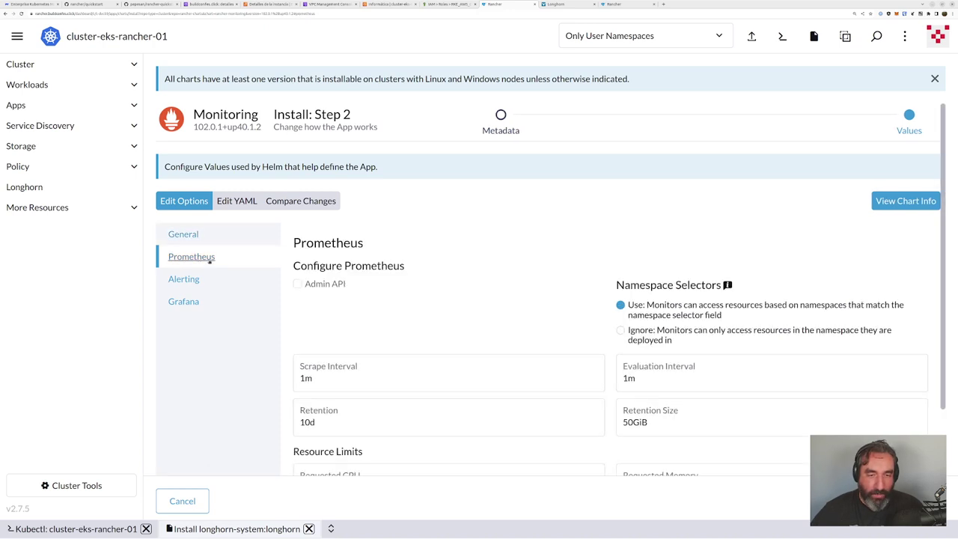
scroll(408, 295, "down", 2)
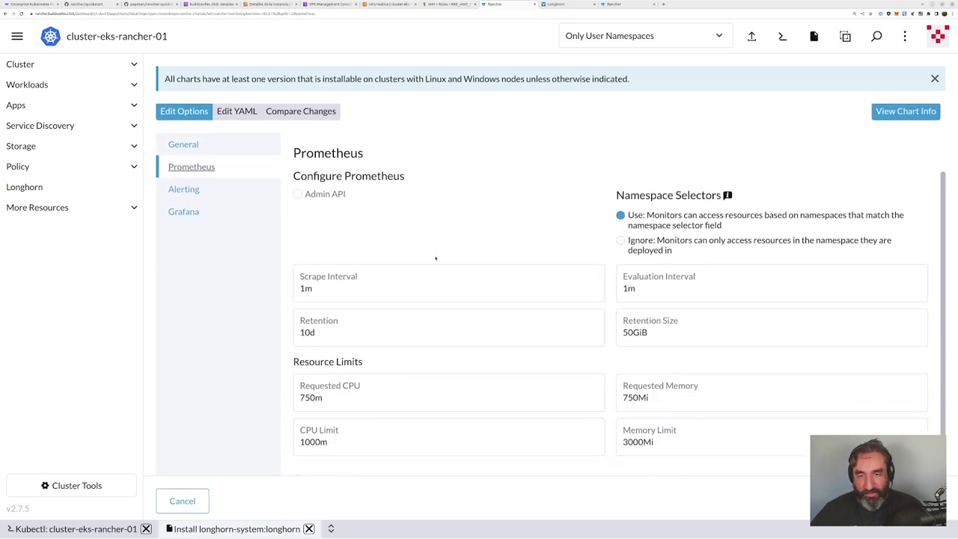
scroll(435, 258, "down", 1)
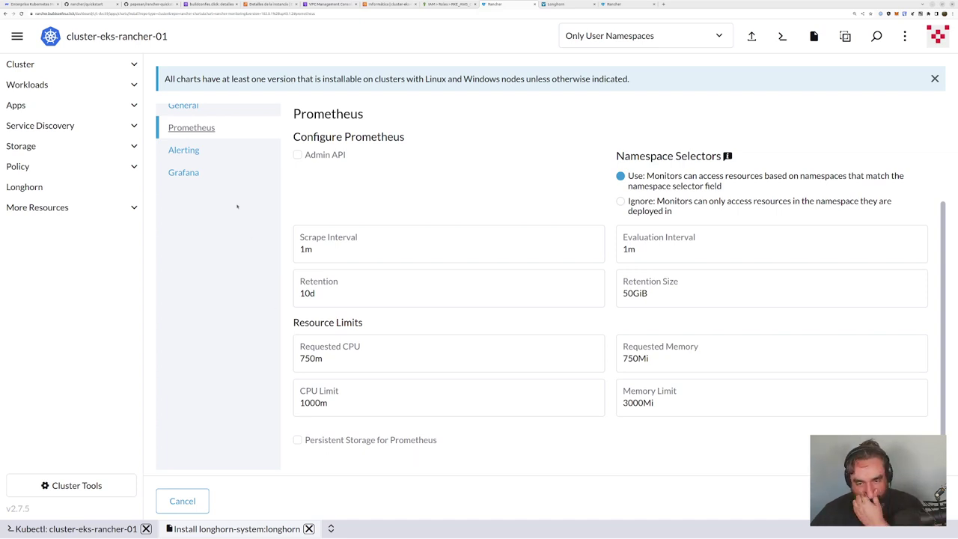
left_click(185, 151)
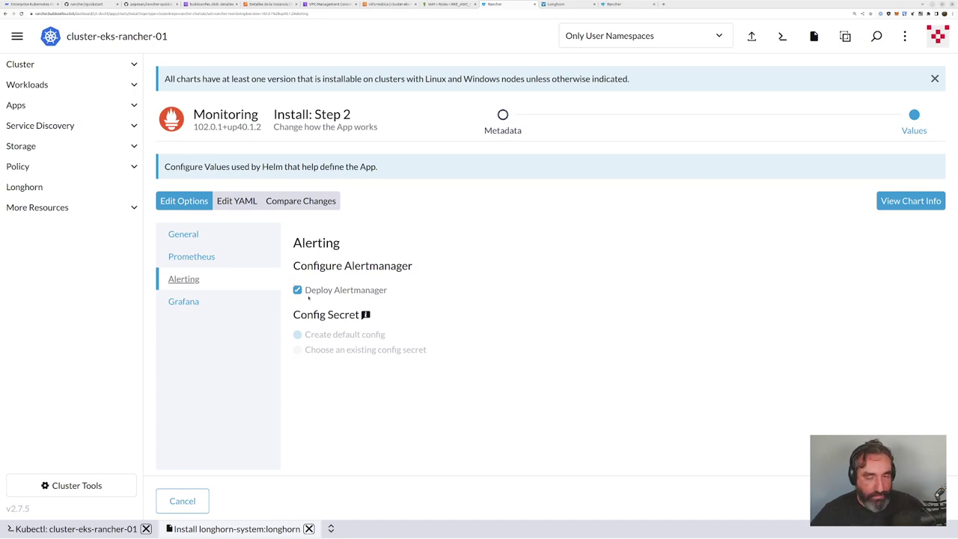
Step: Enable Grafana storage with a PVC template, using the longhorn storage class and size 10
left_click(186, 303)
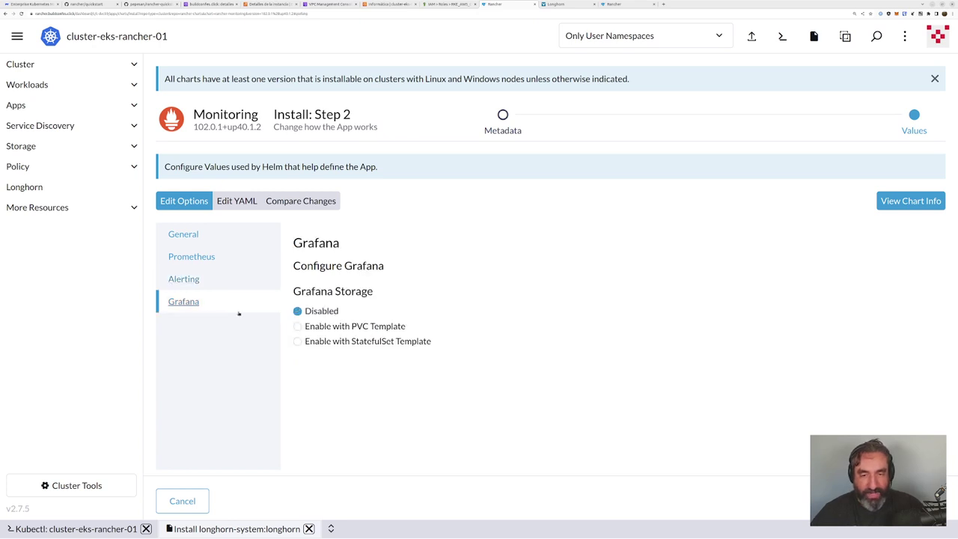
left_click(316, 329)
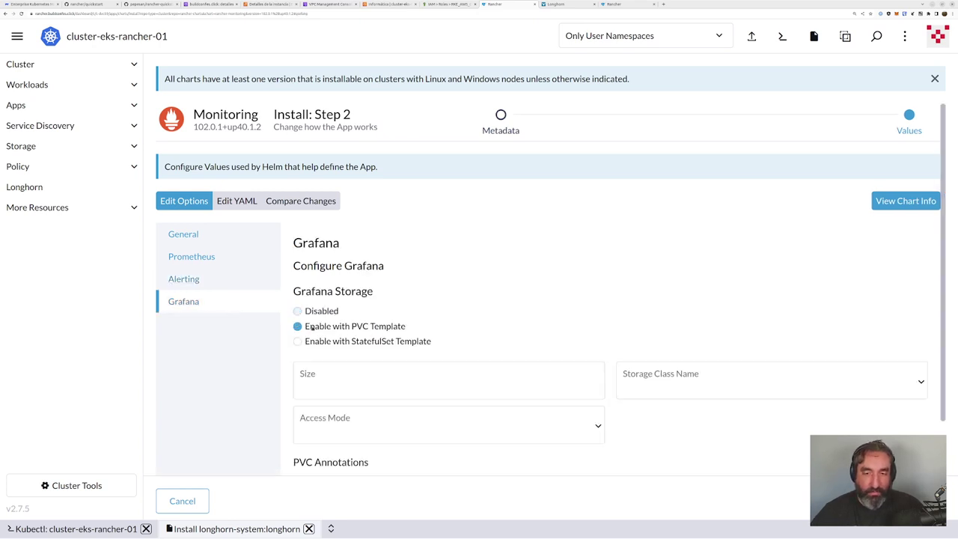
scroll(431, 312, "down", 2)
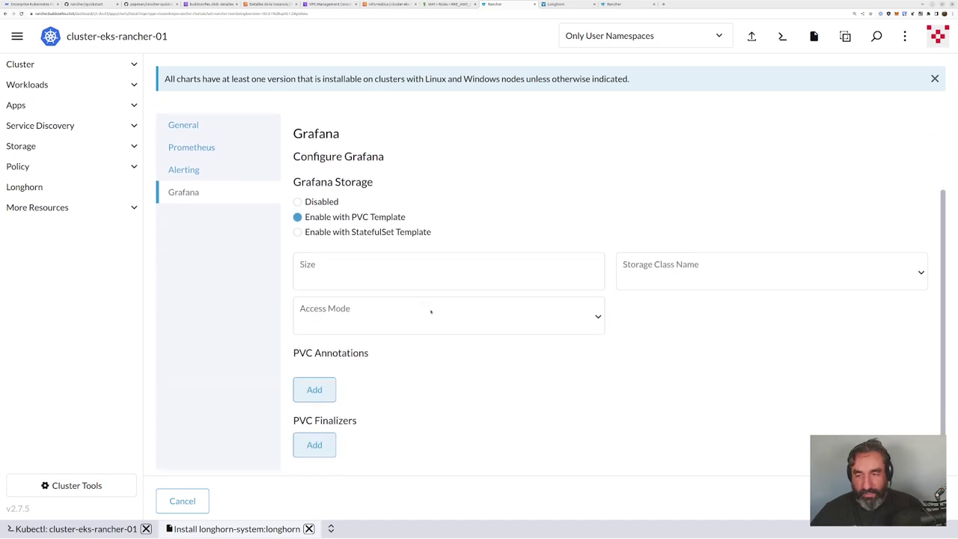
left_click(654, 278)
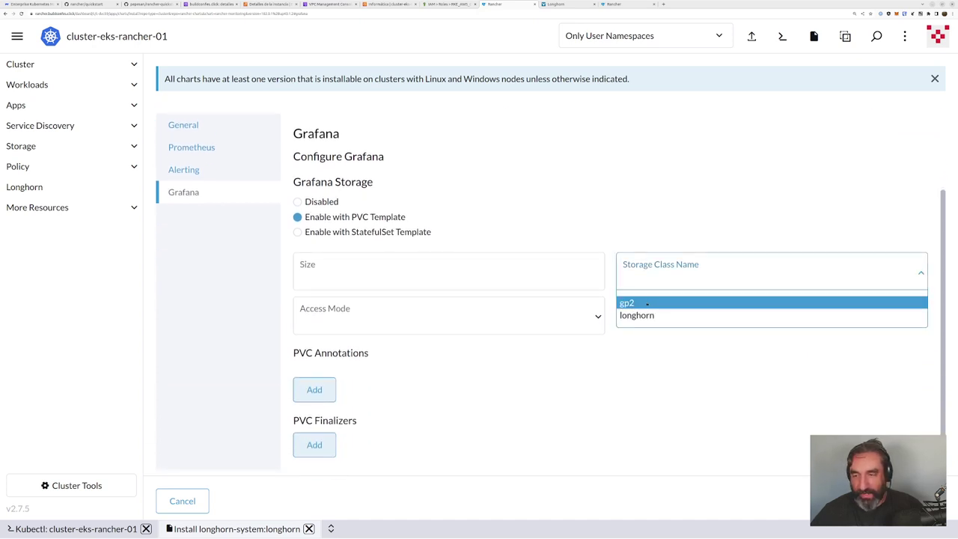
left_click(650, 315)
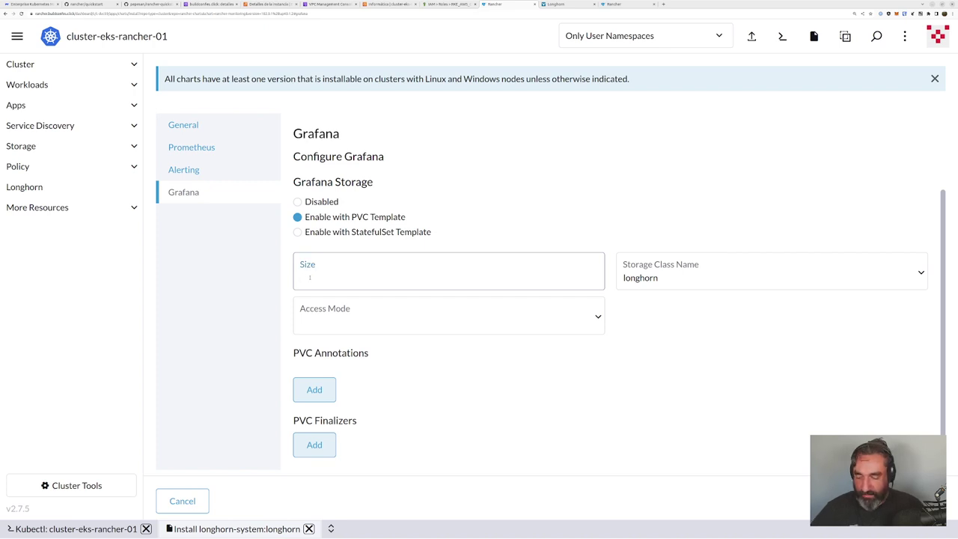
type("10")
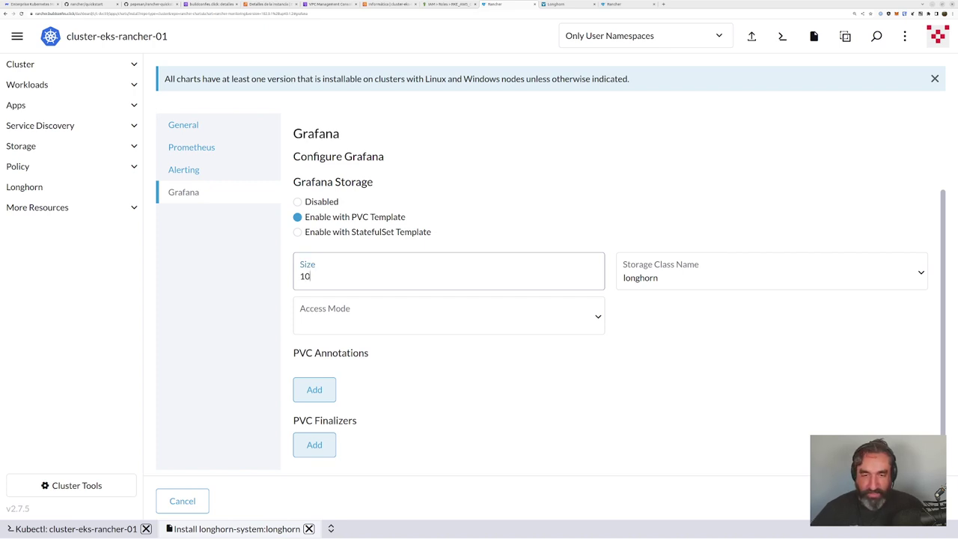
Step: Set the access mode of the Grafana storage to ReadWriteOnce
left_click(434, 316)
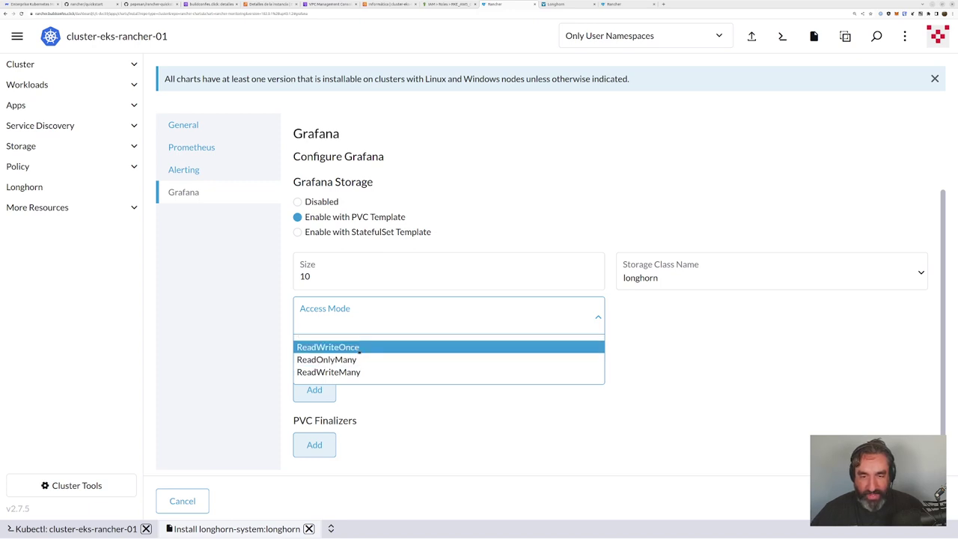
left_click(359, 348)
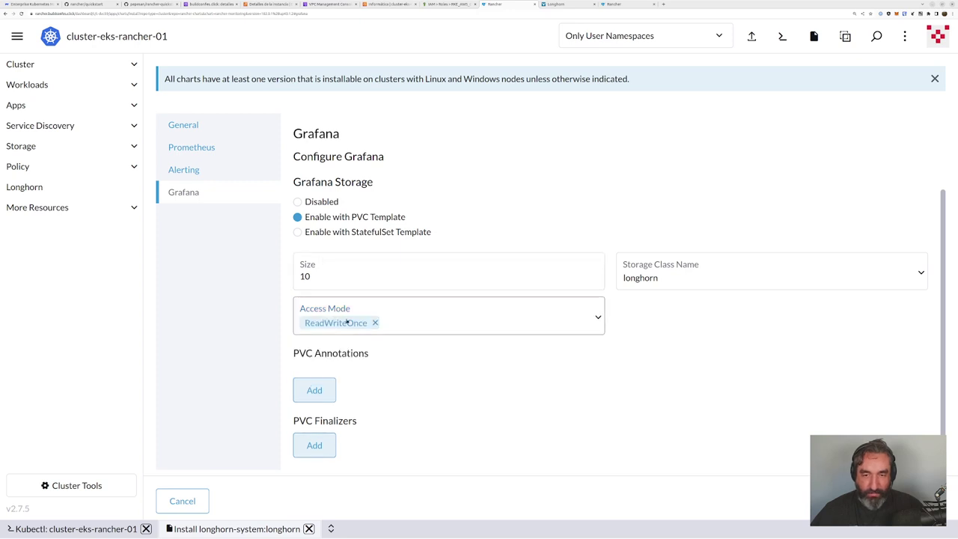
left_click(348, 324)
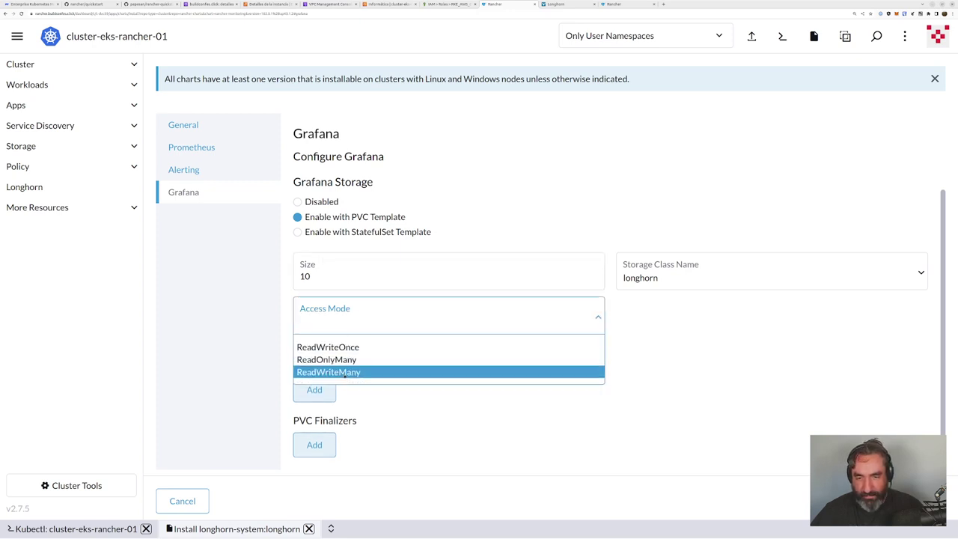
left_click(388, 366)
left_click(376, 323)
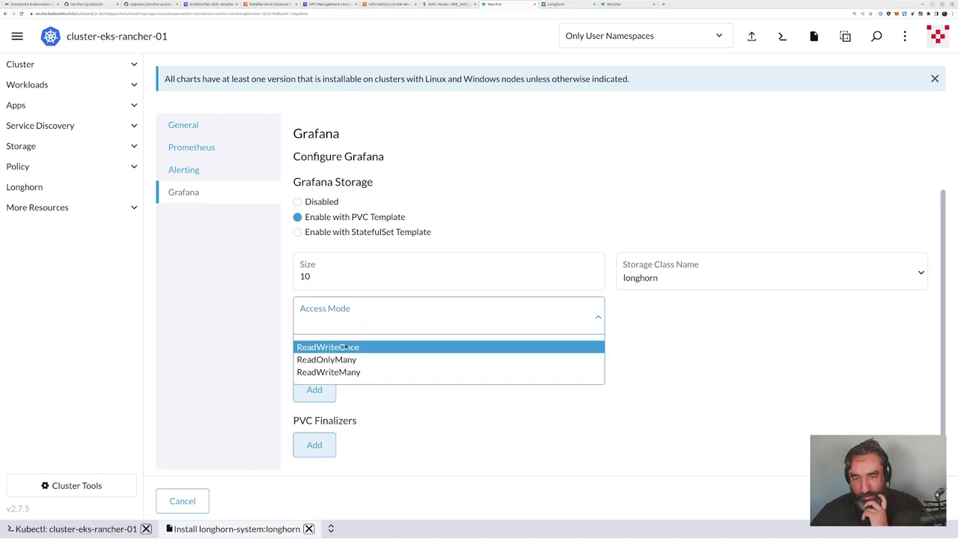
left_click(344, 349)
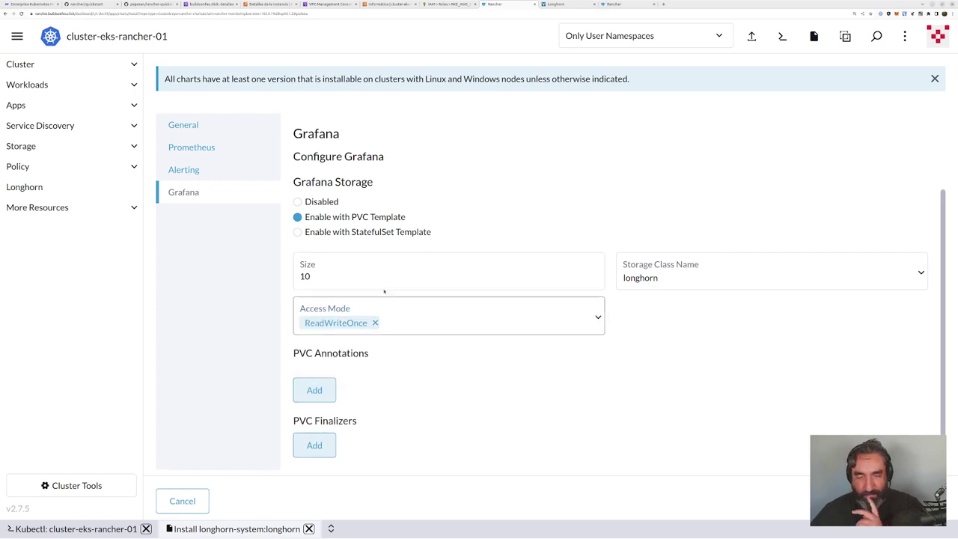
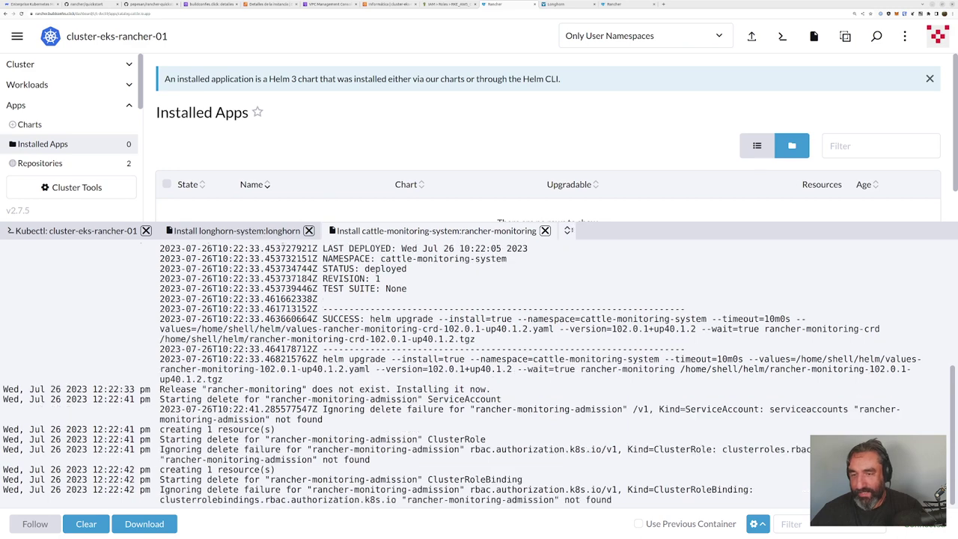
Step: Monitor the rancher-monitoring installation through its Helm log and the recent events on the cluster dashboard
left_click(567, 231)
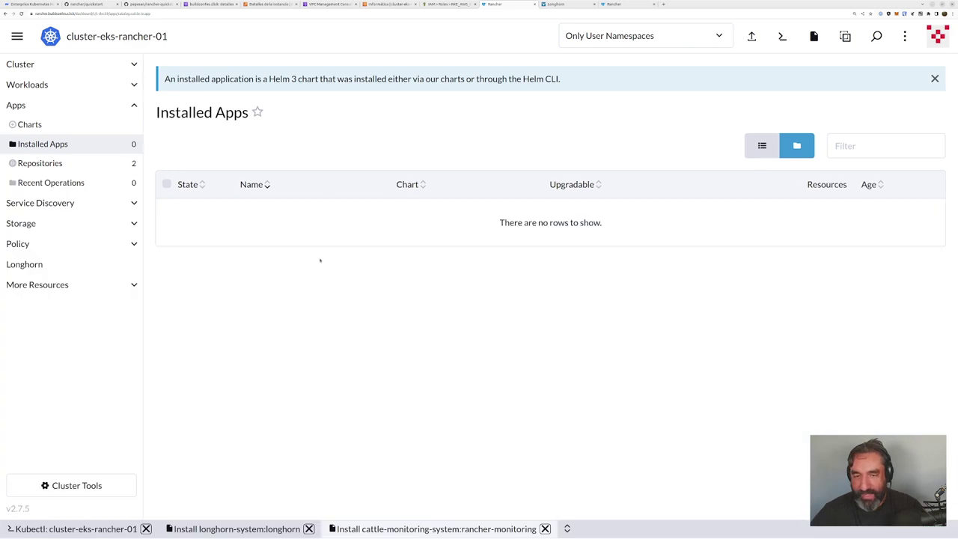
left_click(27, 65)
scroll(294, 234, "down", 5)
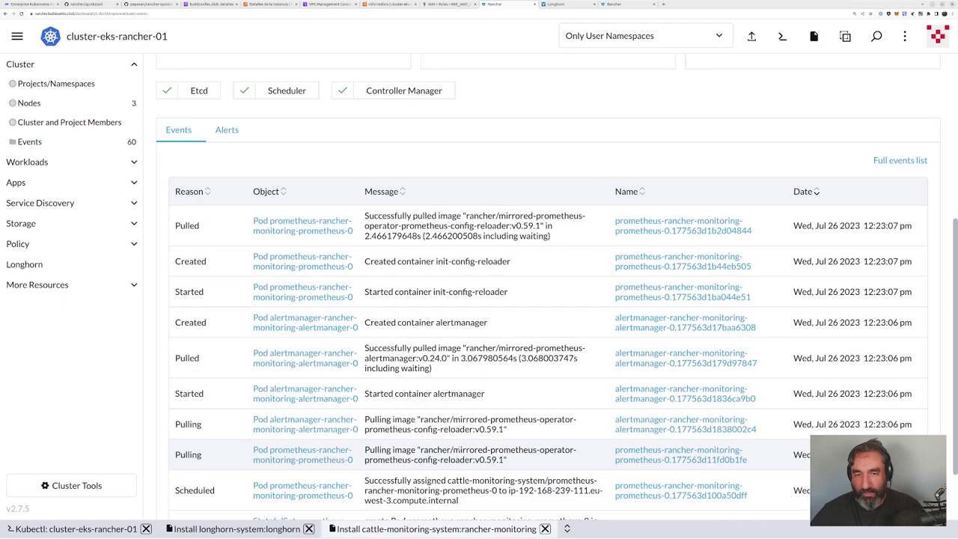
left_click(568, 530)
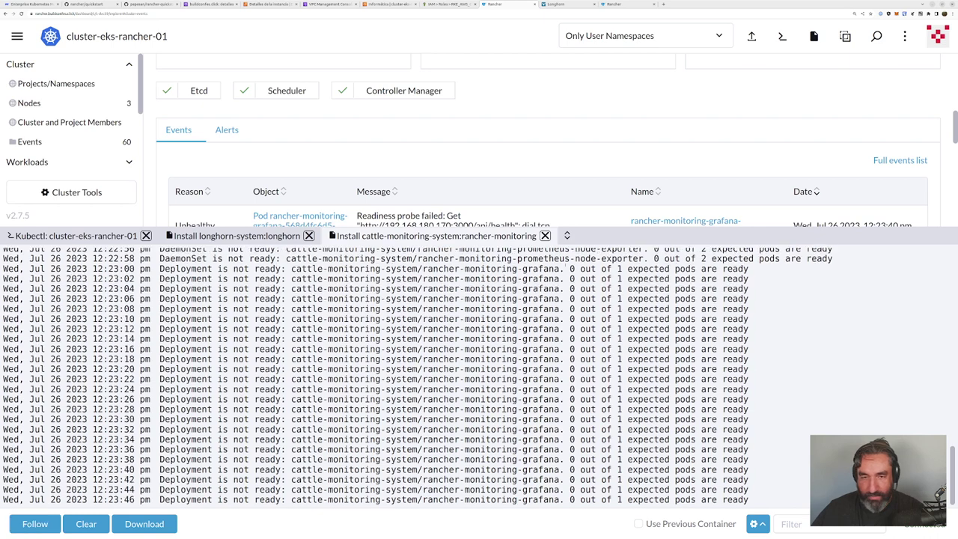
left_click(567, 236)
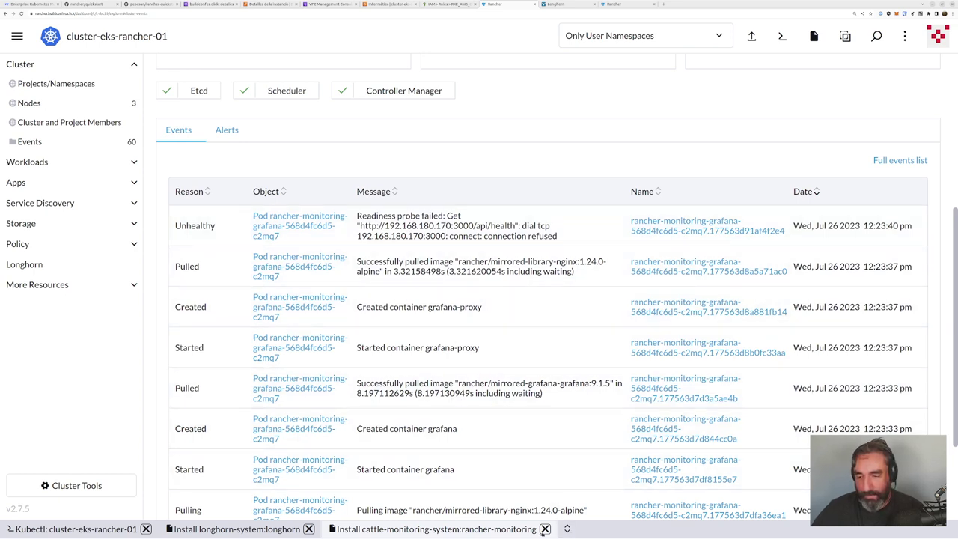
left_click(567, 528)
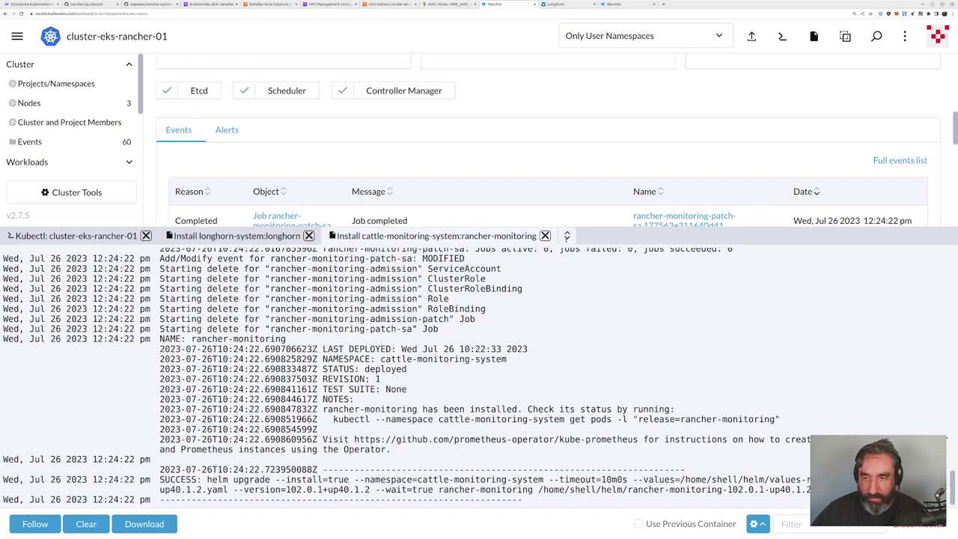
left_click(567, 235)
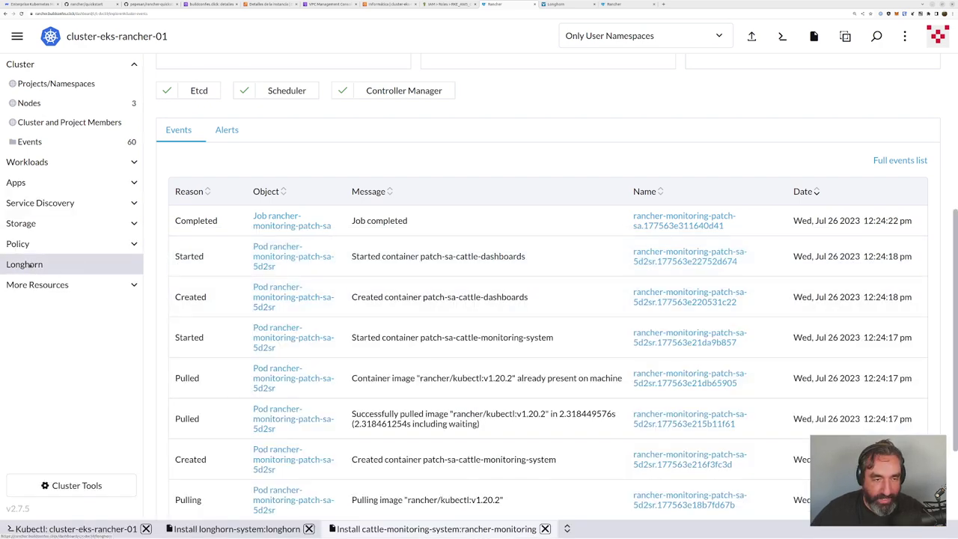
Step: Open the cluster's Longhorn overview, check the Longhorn storage dashboard, and return to the Rancher overview
left_click(28, 265)
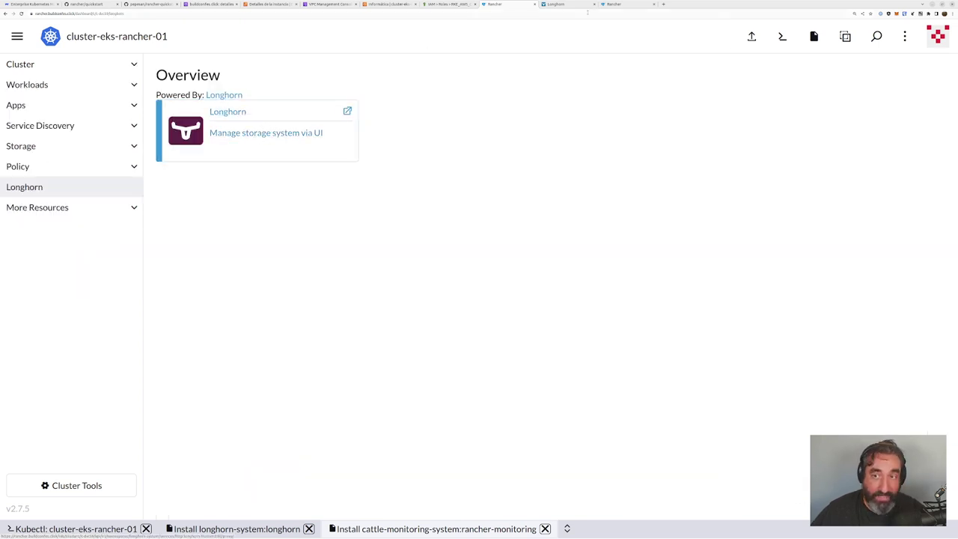
left_click(622, 5)
left_click(561, 4)
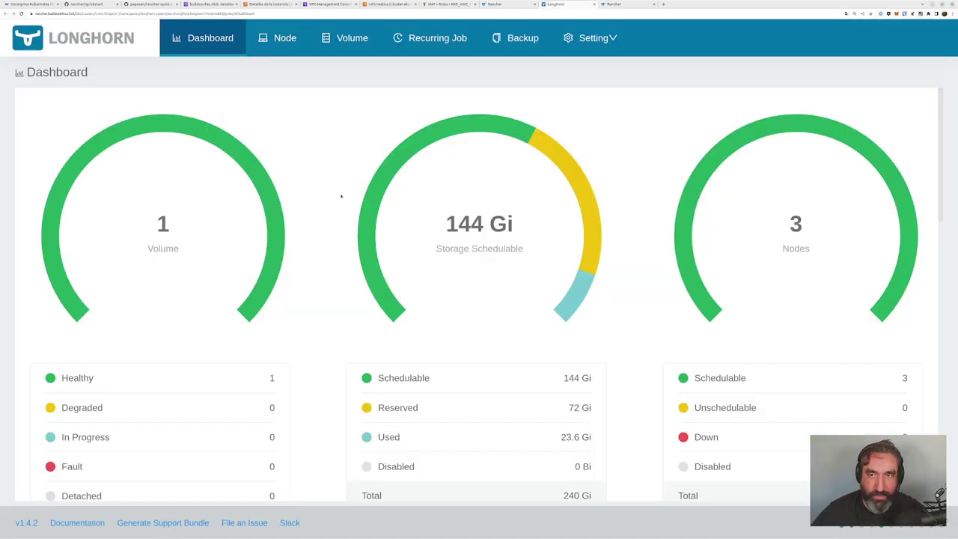
left_click(509, 4)
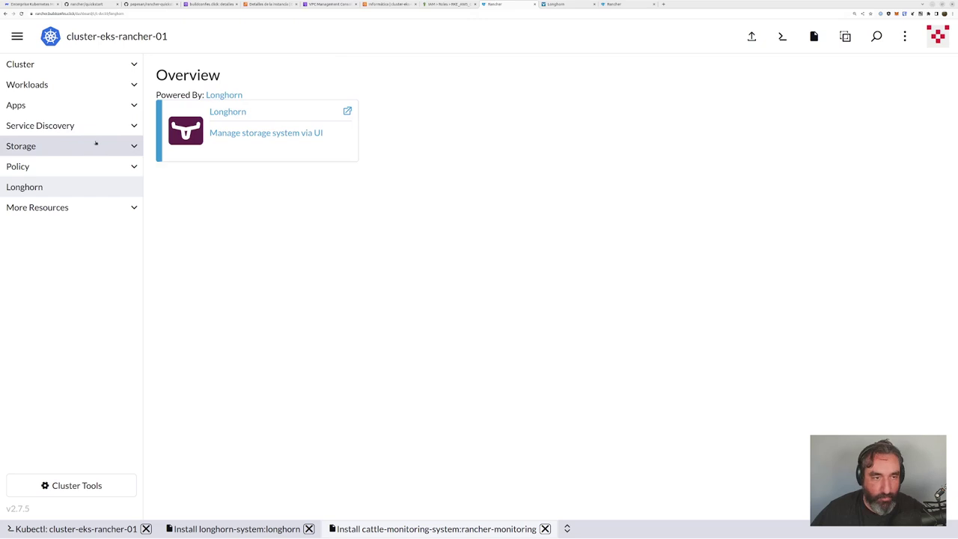
Step: List the cluster's Services under Service Discovery with the namespace filter set to All Namespaces
left_click(134, 104)
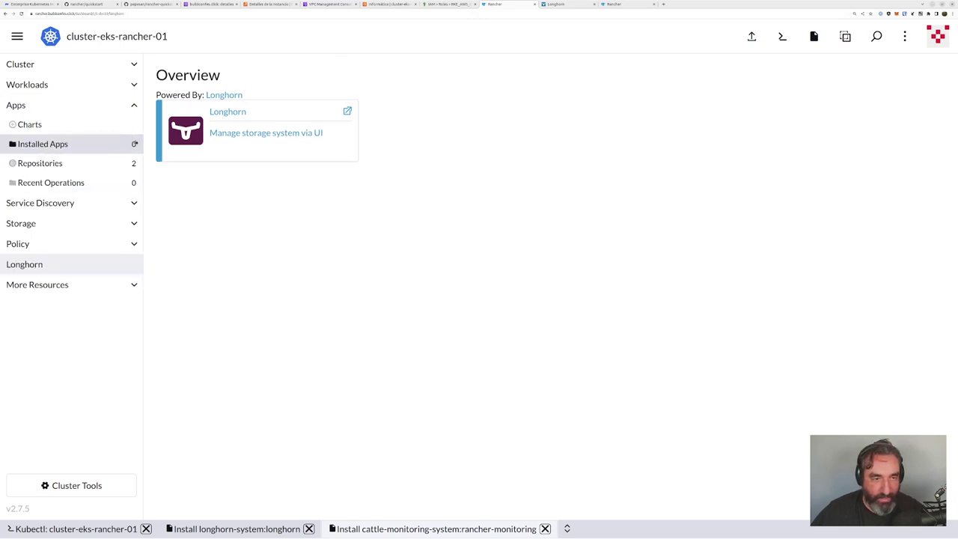
left_click(135, 202)
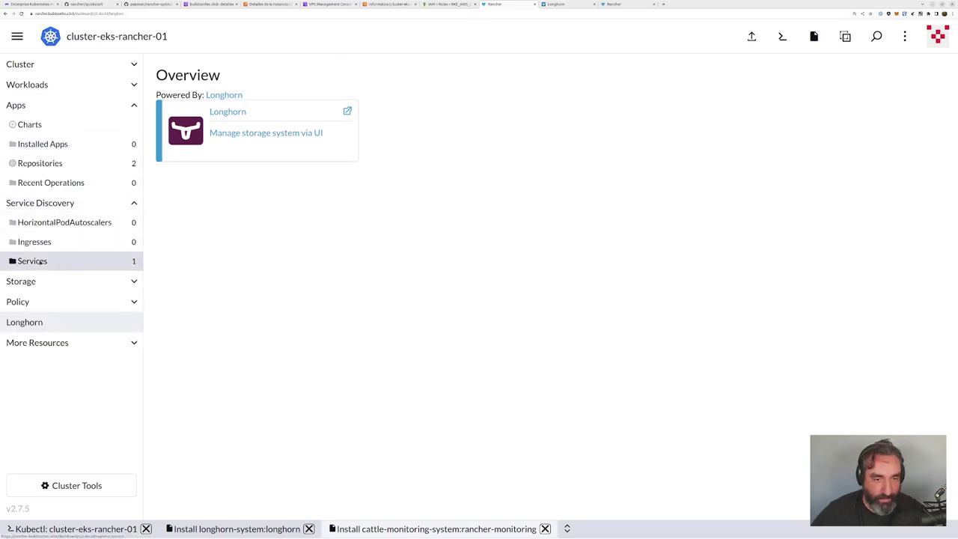
left_click(33, 261)
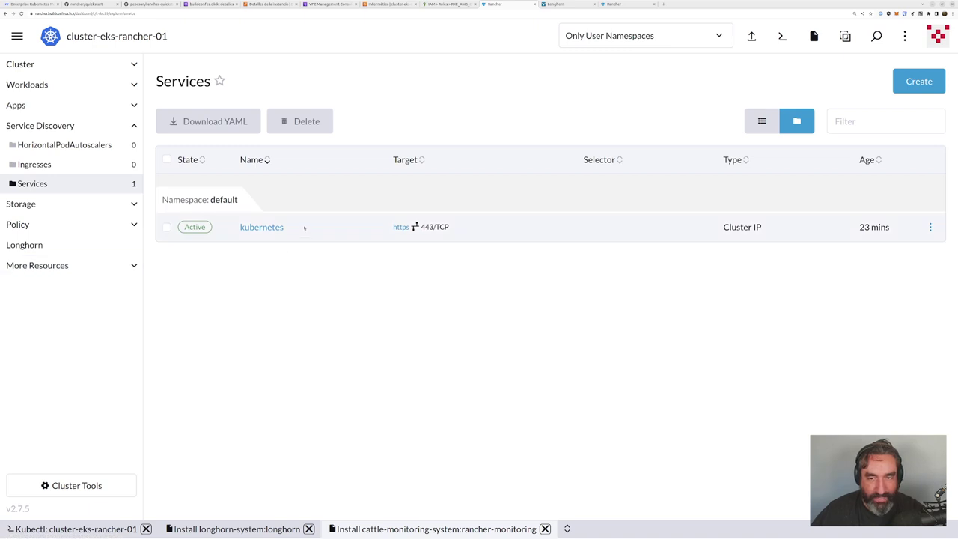
left_click(622, 36)
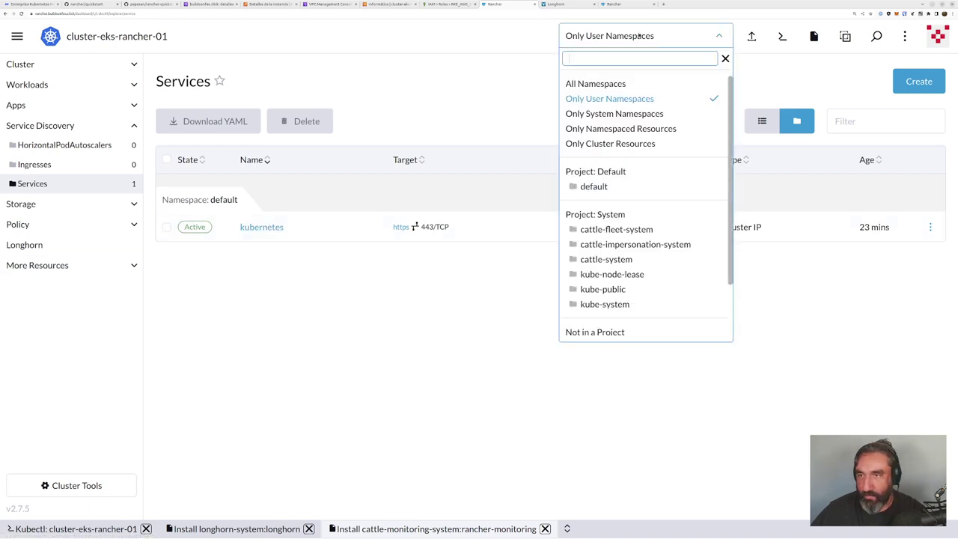
left_click(621, 84)
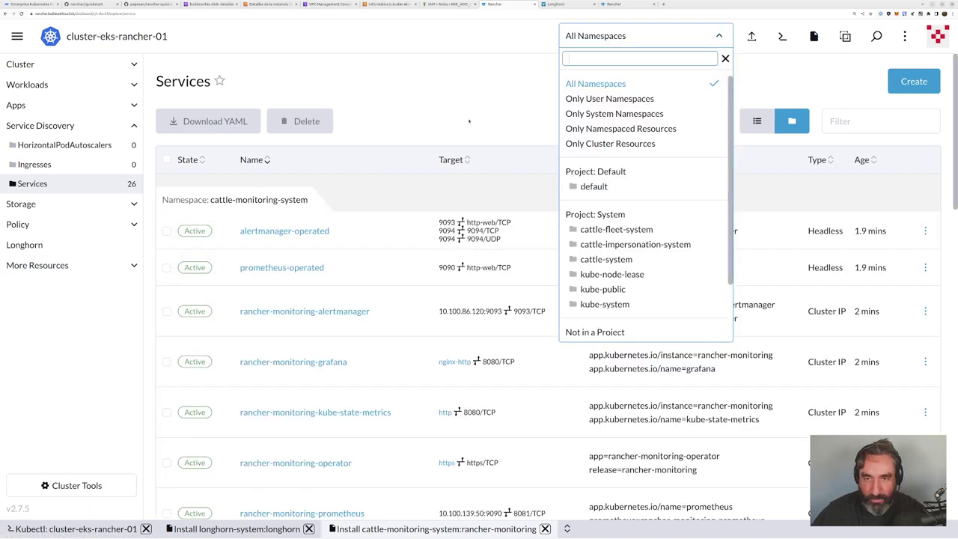
left_click(438, 199)
Step: Examine the services in the cattle-monitoring-system, cattle-system, default, kube-system and longhorn-system namespaces
scroll(474, 170, "down", 3)
scroll(474, 170, "down", 7)
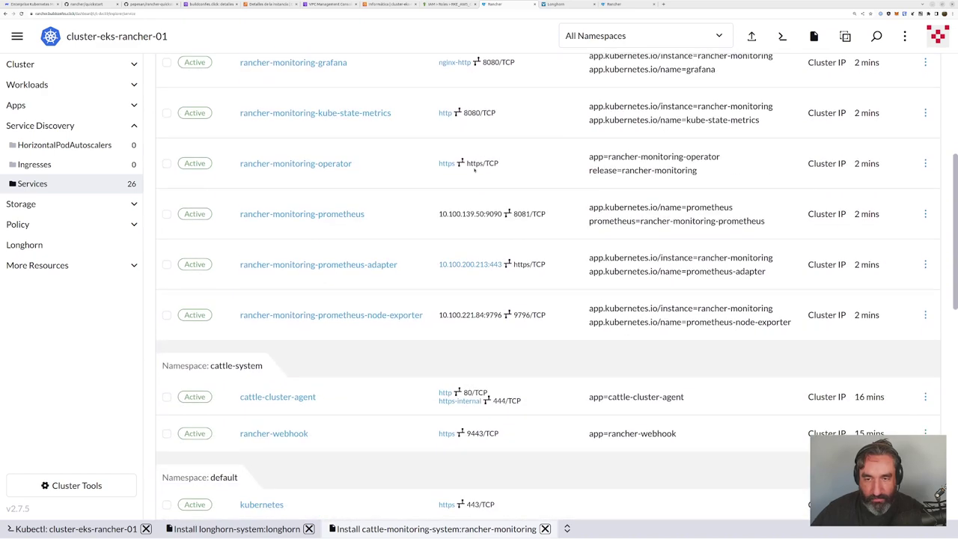
scroll(474, 170, "down", 3)
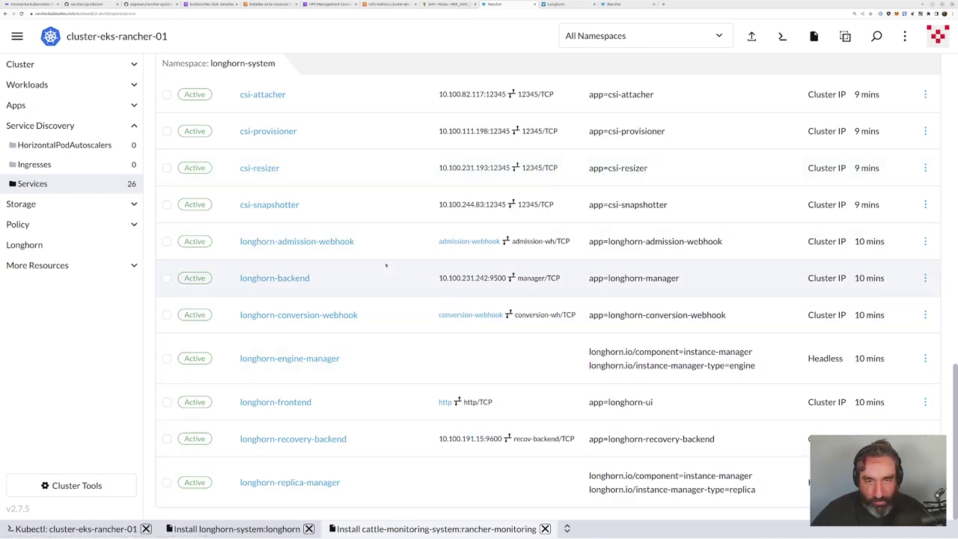
scroll(386, 265, "up", 6)
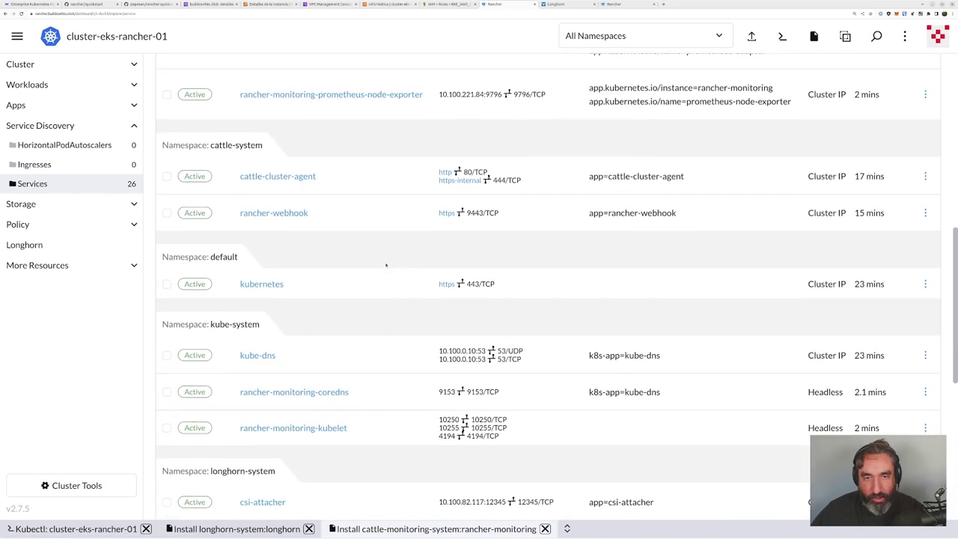
scroll(387, 265, "up", 3)
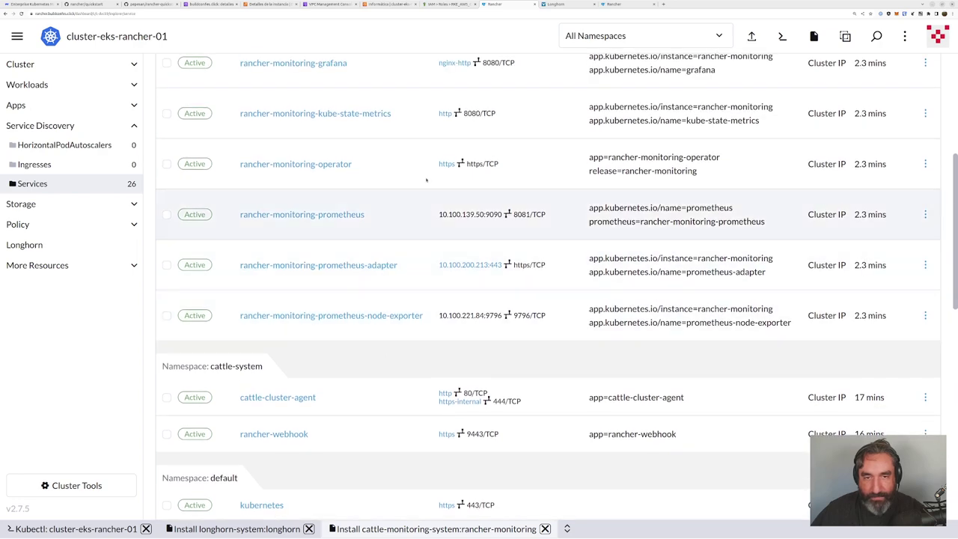
scroll(415, 118, "up", 3)
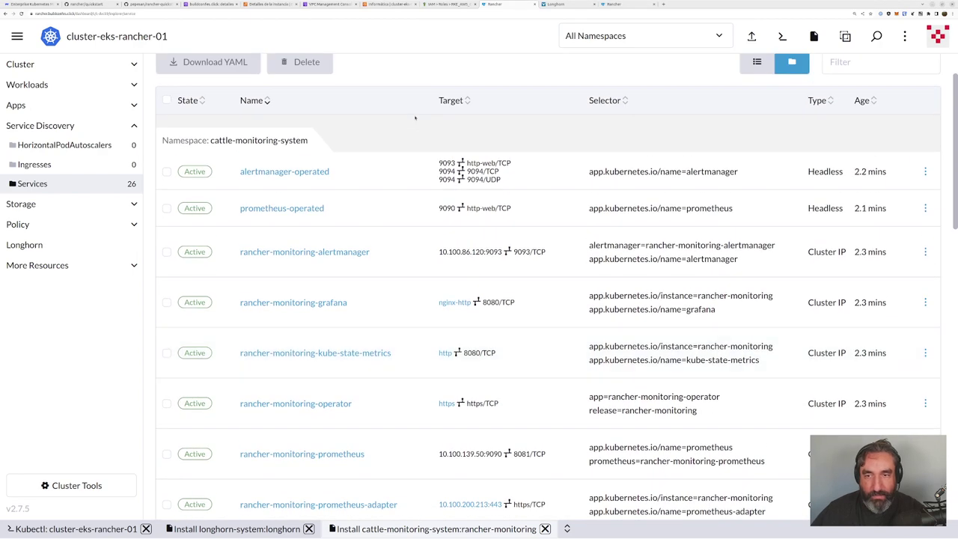
scroll(415, 117, "down", 1)
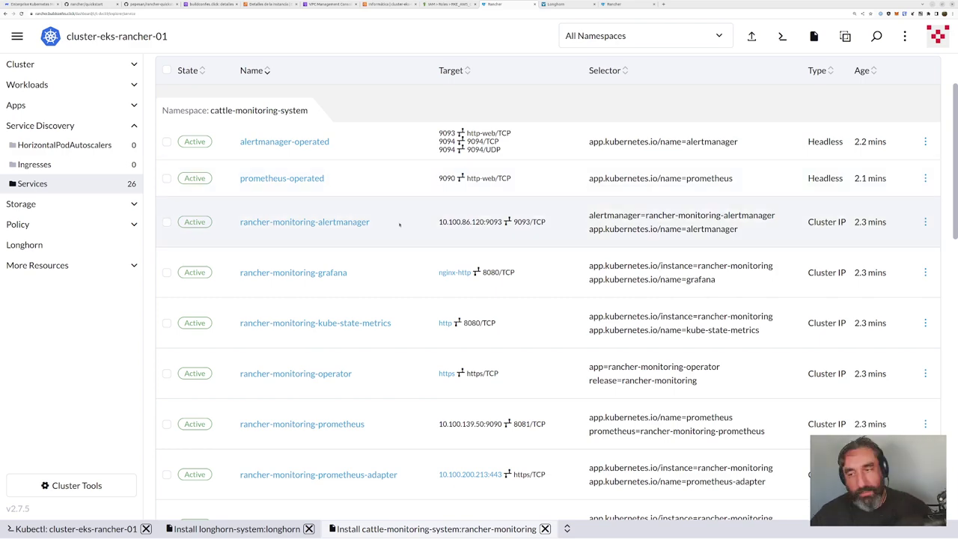
scroll(341, 253, "down", 5)
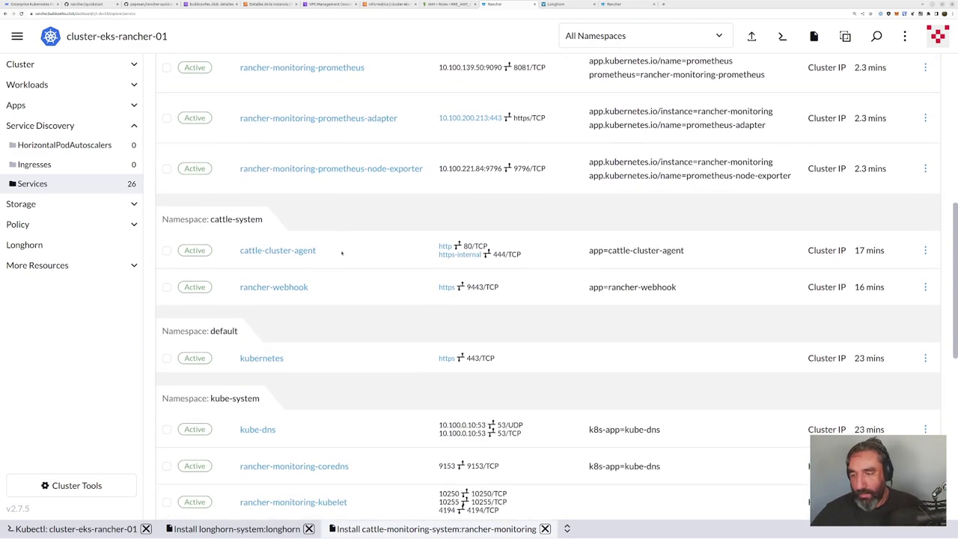
scroll(341, 253, "down", 7)
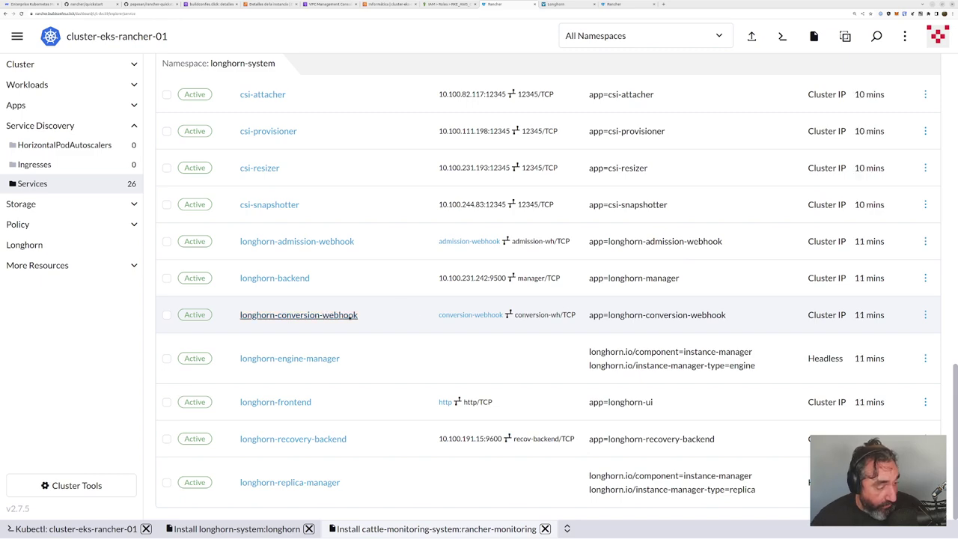
scroll(381, 261, "up", 4)
scroll(382, 261, "down", 5)
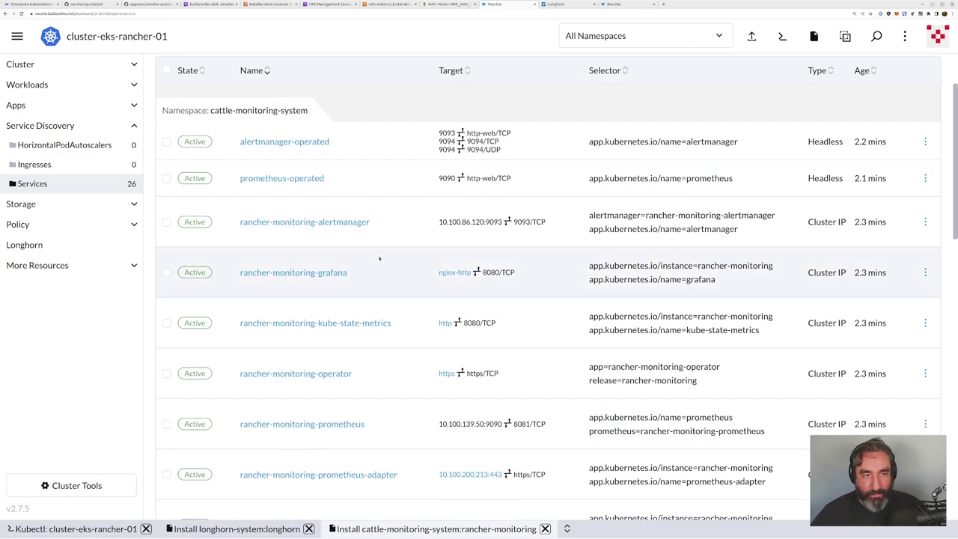
Step: Open the Cluster Dashboard of cluster-eks-rancher-01 in a second browser tab and switch to it
left_click(24, 66)
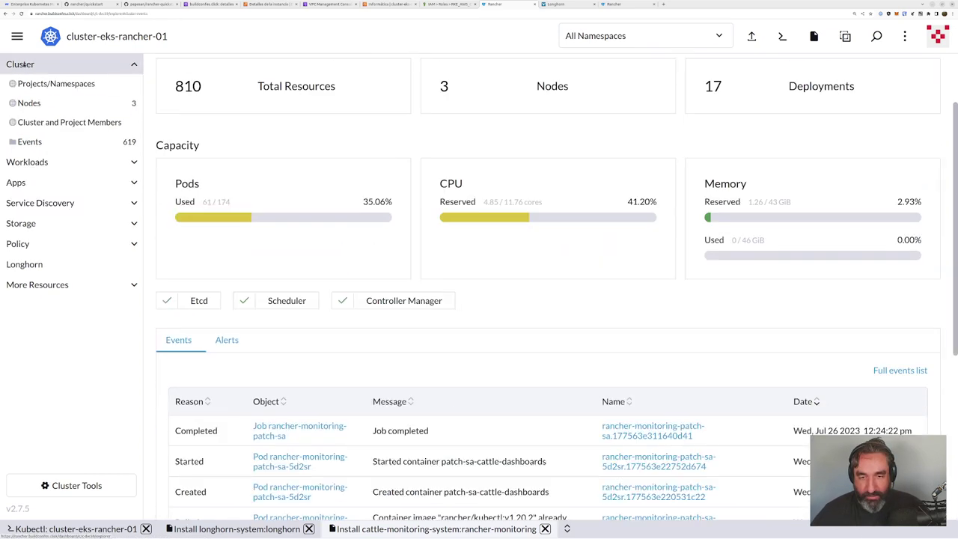
right_click(25, 65)
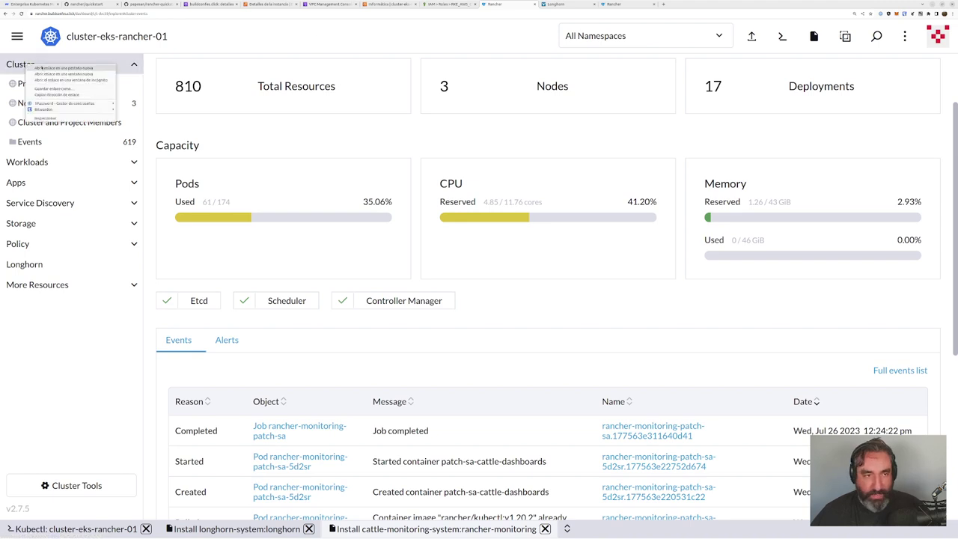
left_click(63, 68)
key("ctrl+Tab")
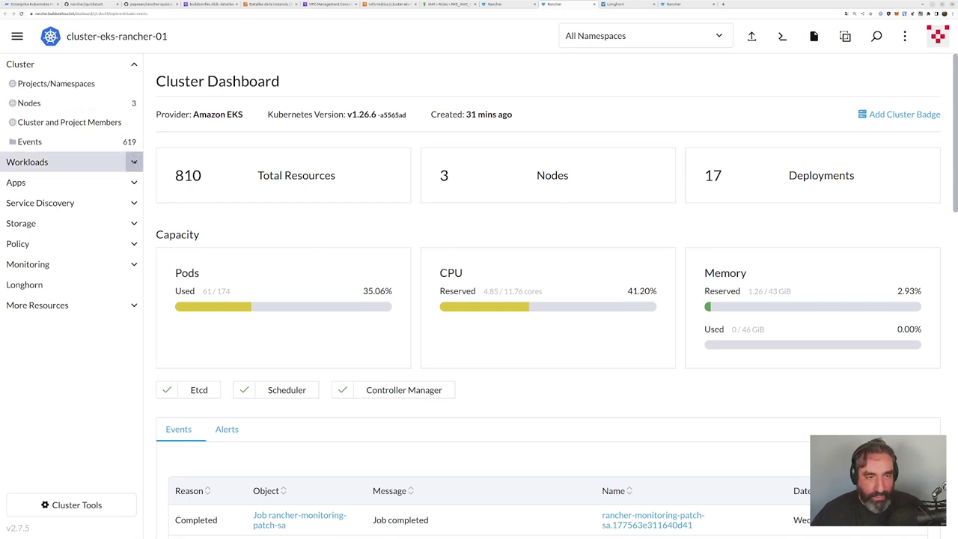
Step: Open the Deployments list under Workloads and review the health of the deployments in each namespace
left_click(134, 161)
left_click(48, 217)
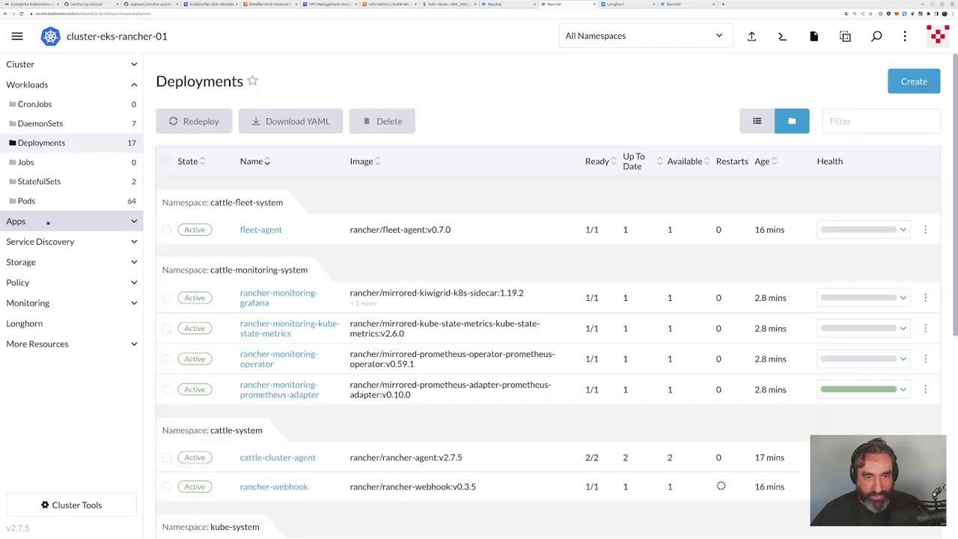
scroll(320, 146, "down", 4)
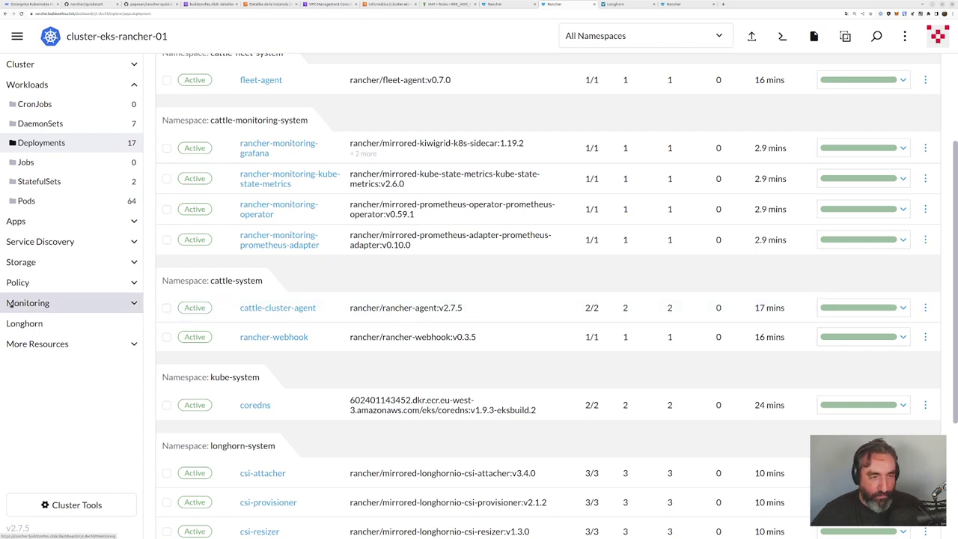
Step: Open Grafana from the Monitoring dashboard and review the Home dashboard's CPU, memory and disk panels and its dashboard list
left_click(118, 303)
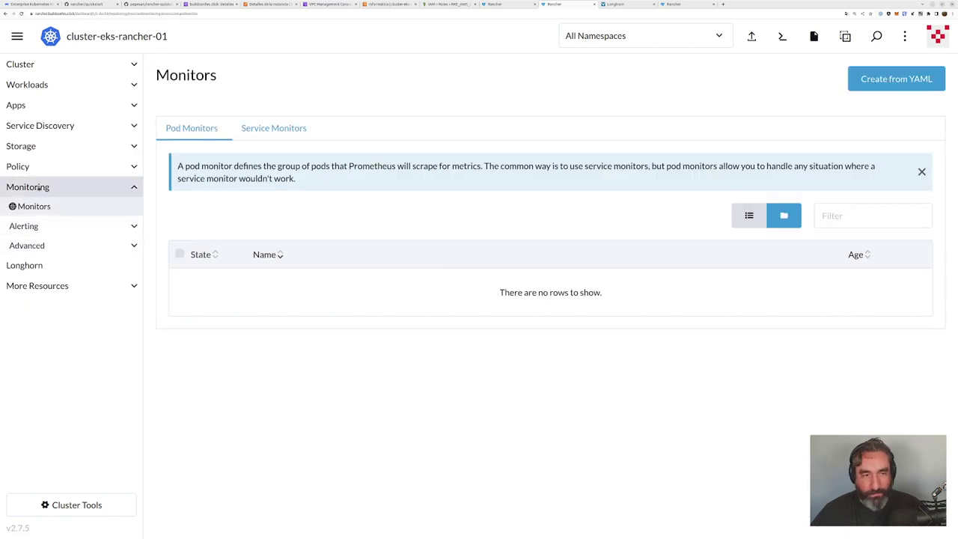
left_click(36, 187)
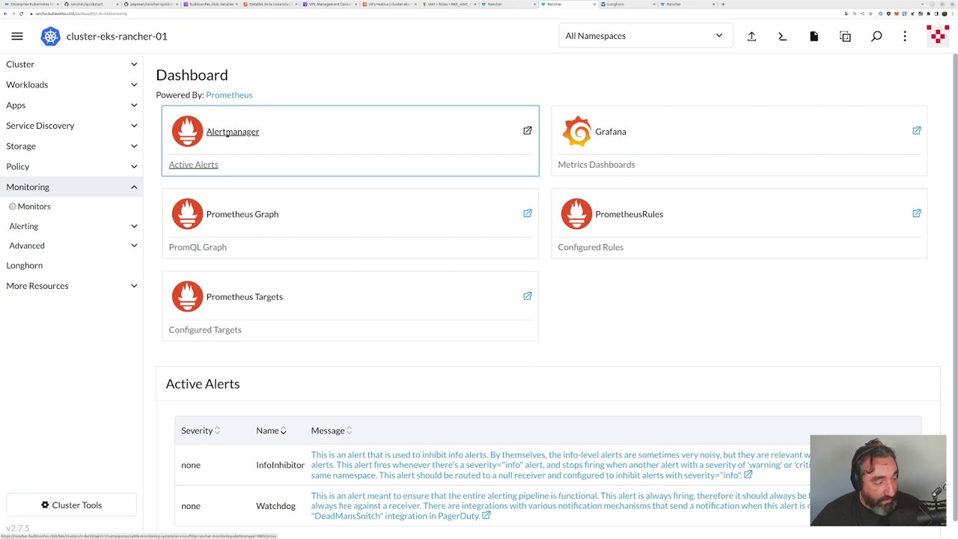
left_click(611, 132)
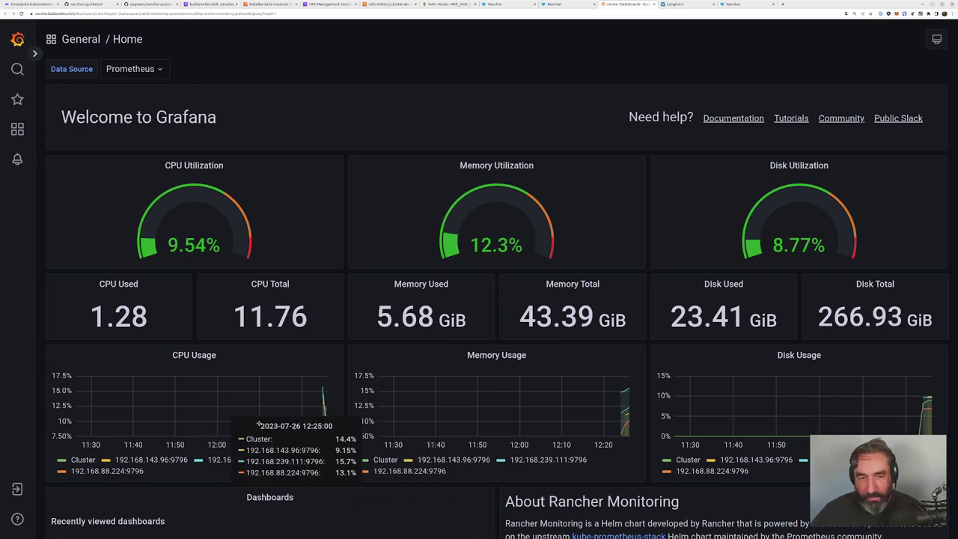
mouse_move(391, 327)
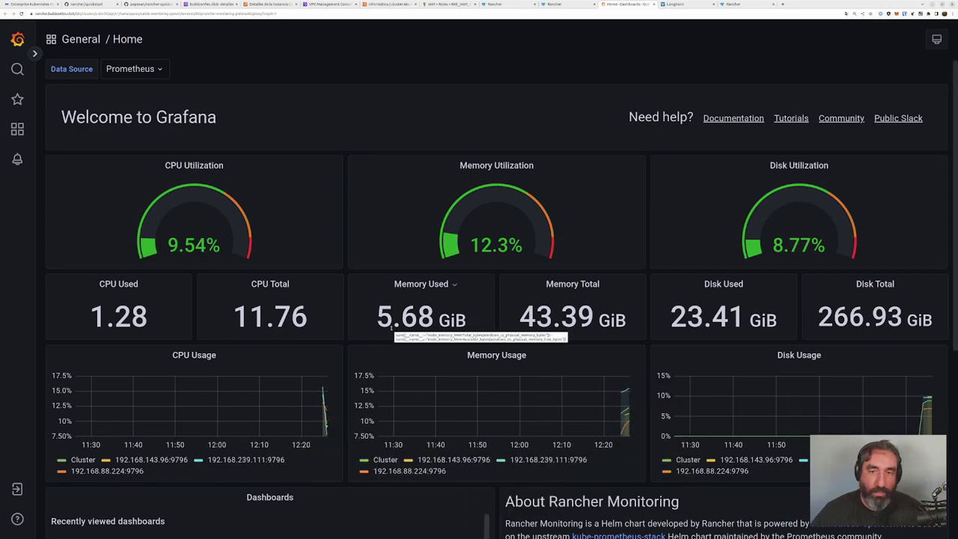
scroll(411, 308, "down", 6)
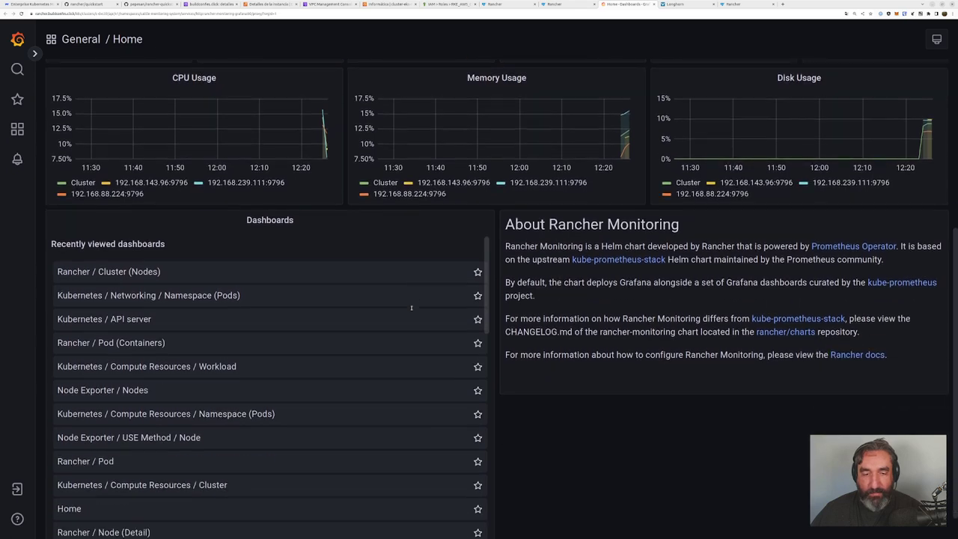
scroll(411, 308, "up", 6)
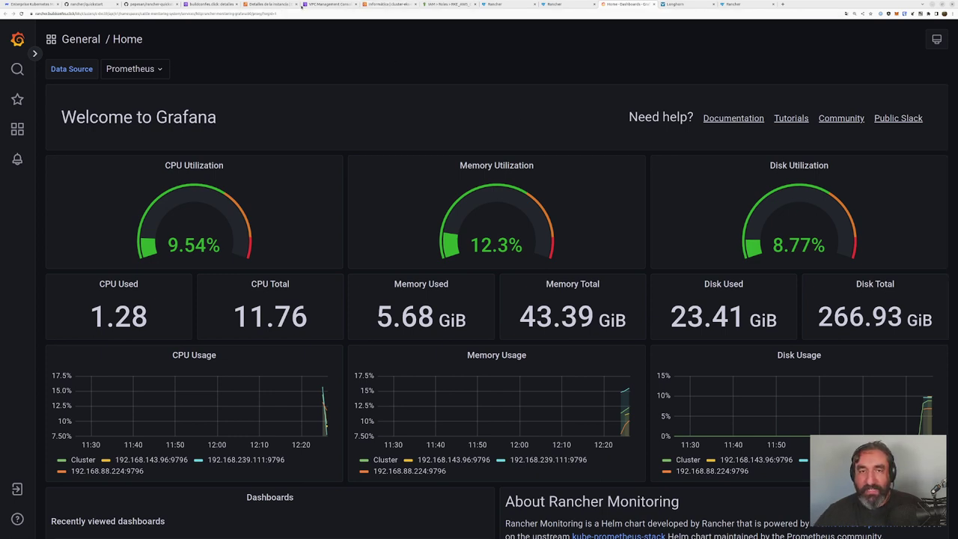
Step: Switch to the AWS console, examine the nodes of cluster-eks-rancher-01, and open the EC2 instances list
left_click(389, 4)
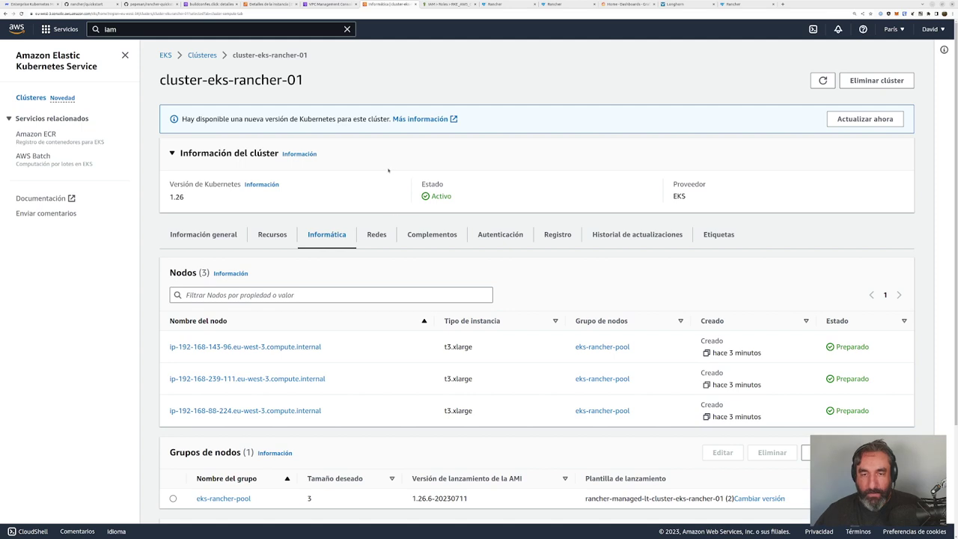
left_click_drag(322, 411, 172, 345)
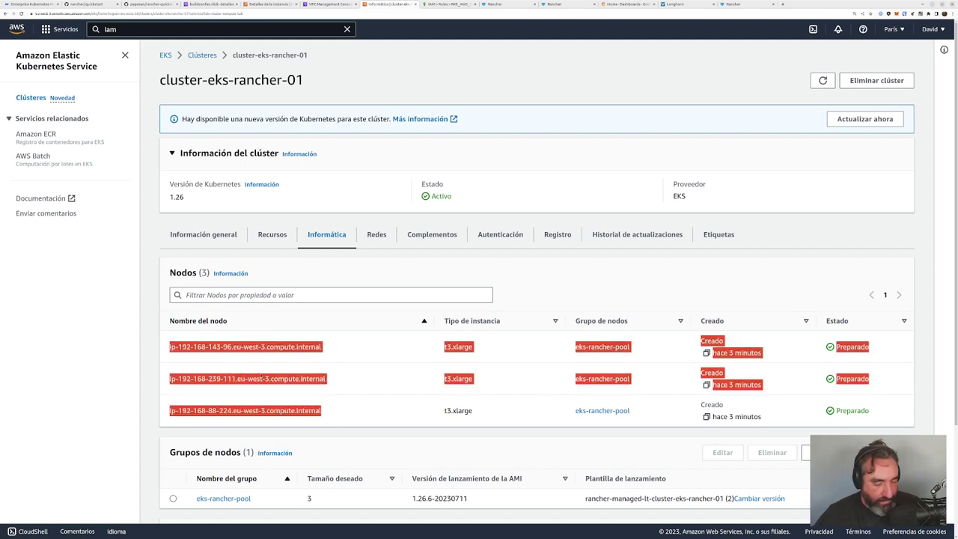
left_click(531, 421)
left_click_drag(880, 410, 171, 342)
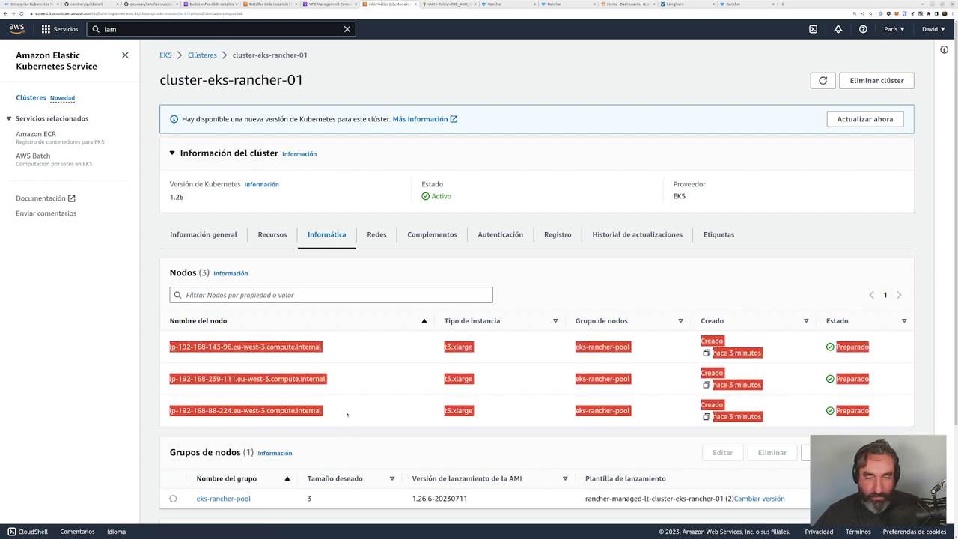
left_click(347, 414)
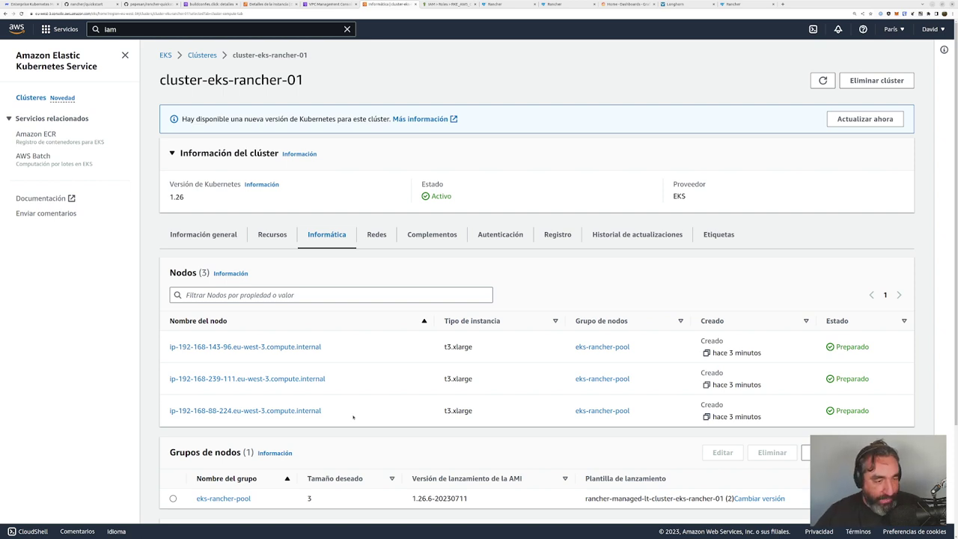
left_click_drag(320, 80, 159, 80)
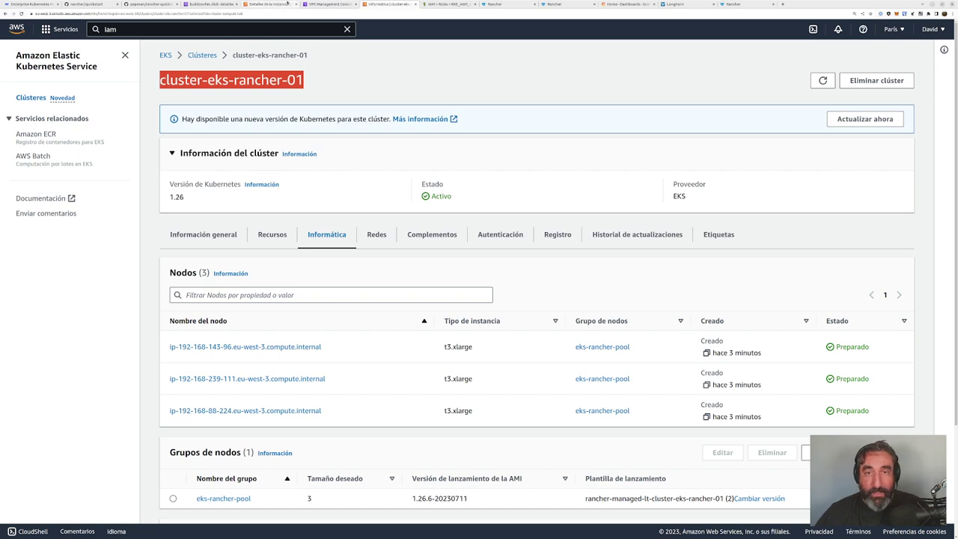
left_click(267, 3)
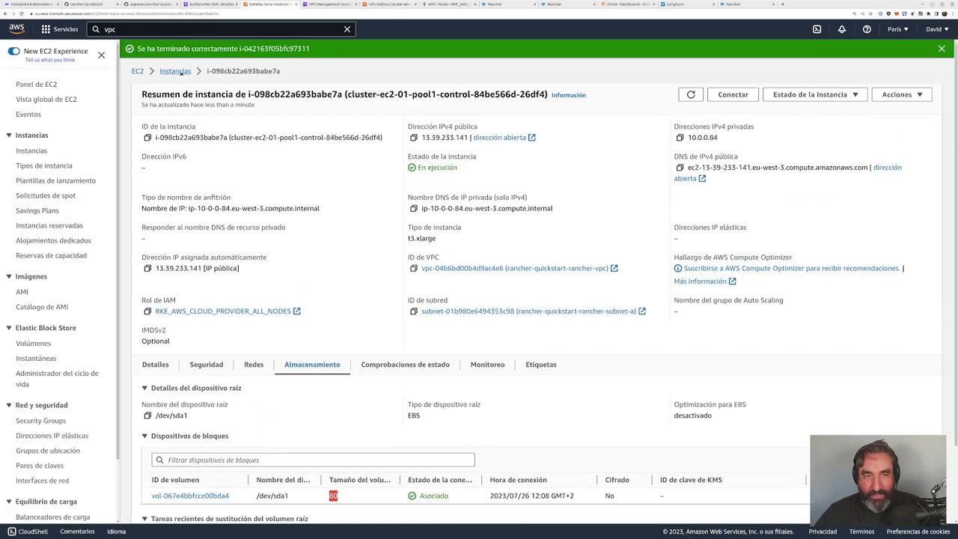
left_click(175, 72)
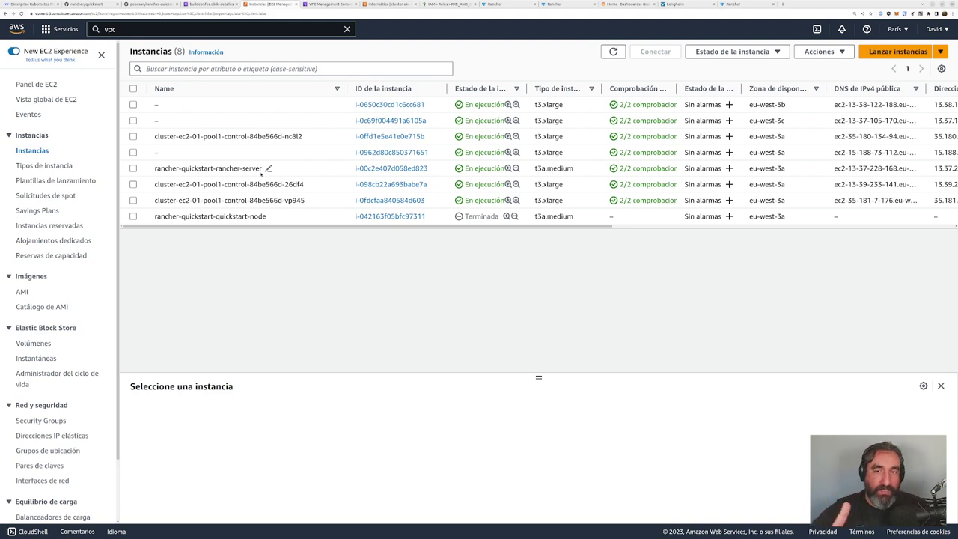
Step: Return to Rancher, open Cluster Management in a separate browser tab, and compare the Kubernetes versions of cluster-ec2-01 and cluster-eks-rancher-01
left_click(510, 5)
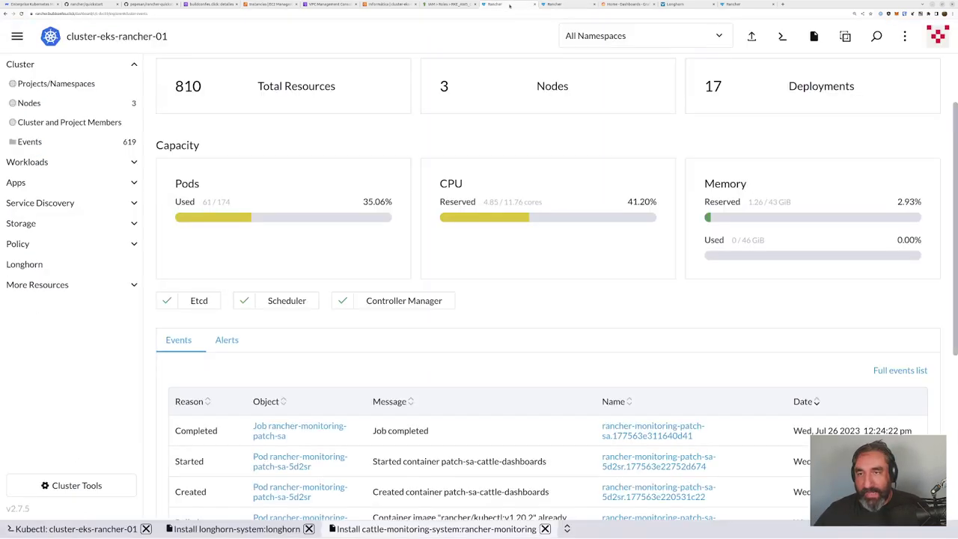
left_click(17, 36)
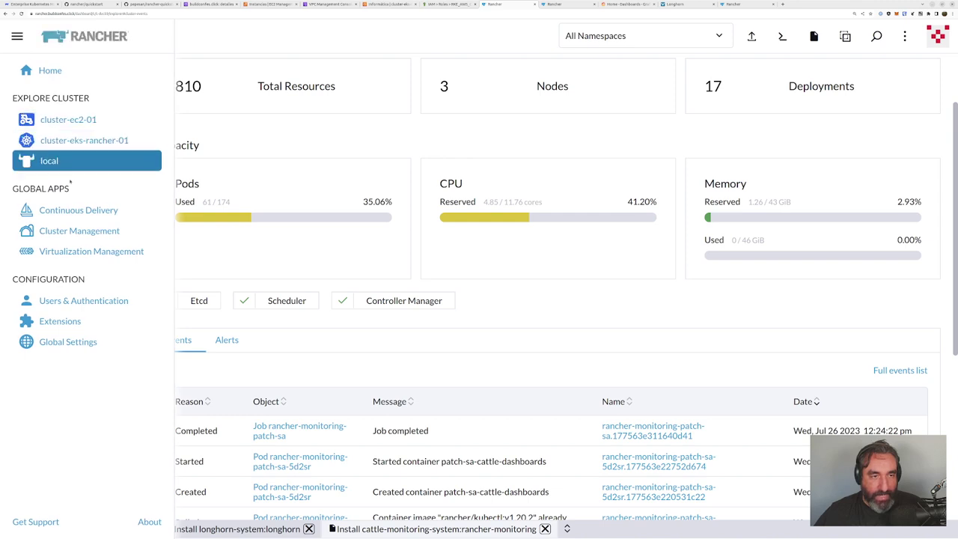
left_click(571, 5)
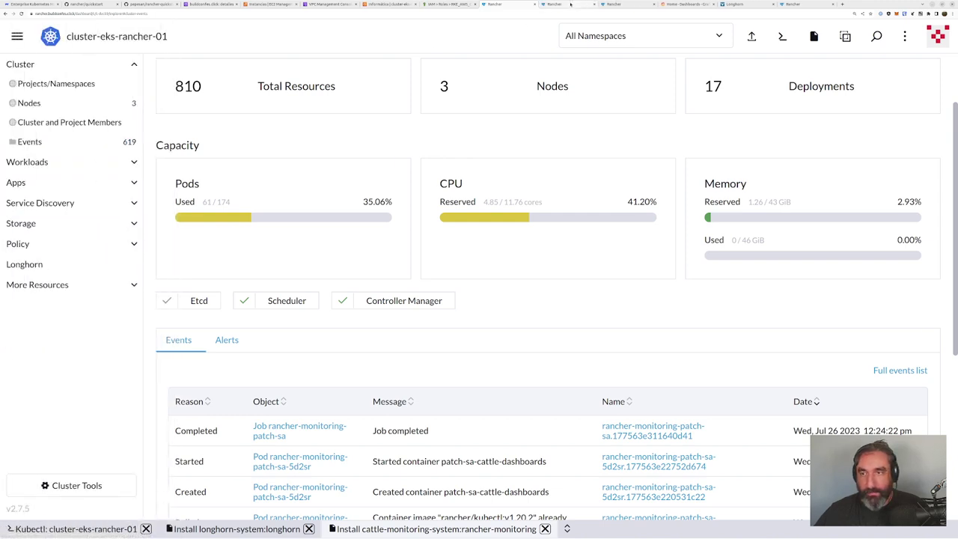
left_click(571, 4)
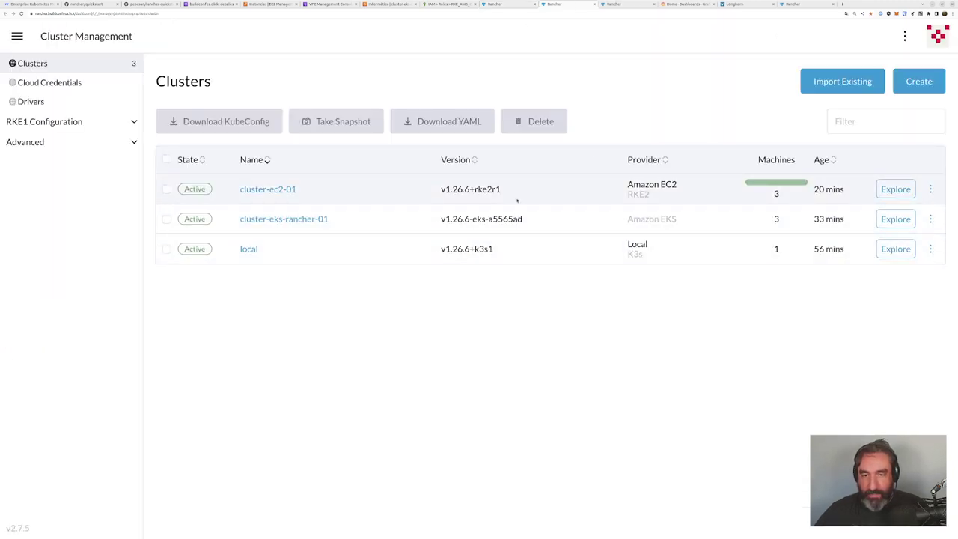
left_click_drag(505, 193, 441, 192)
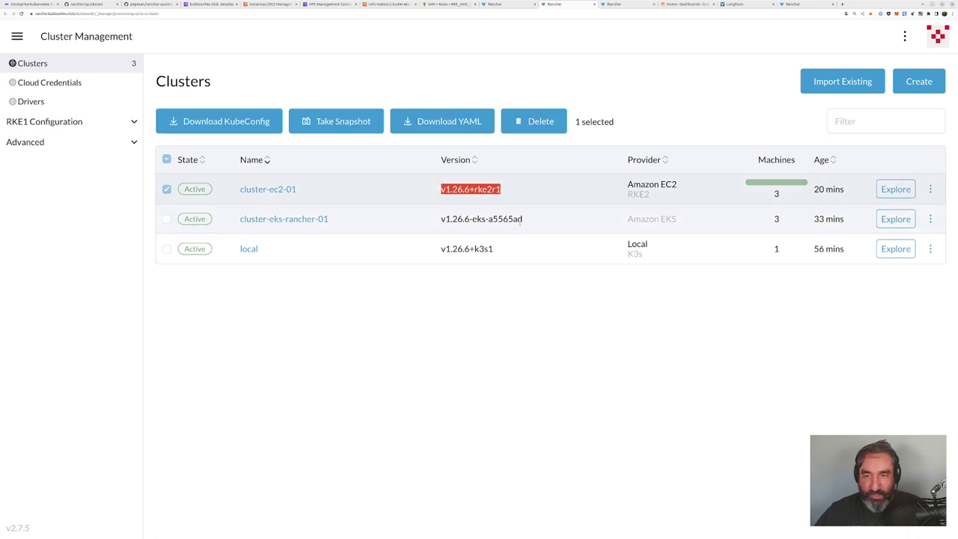
left_click_drag(524, 218, 440, 218)
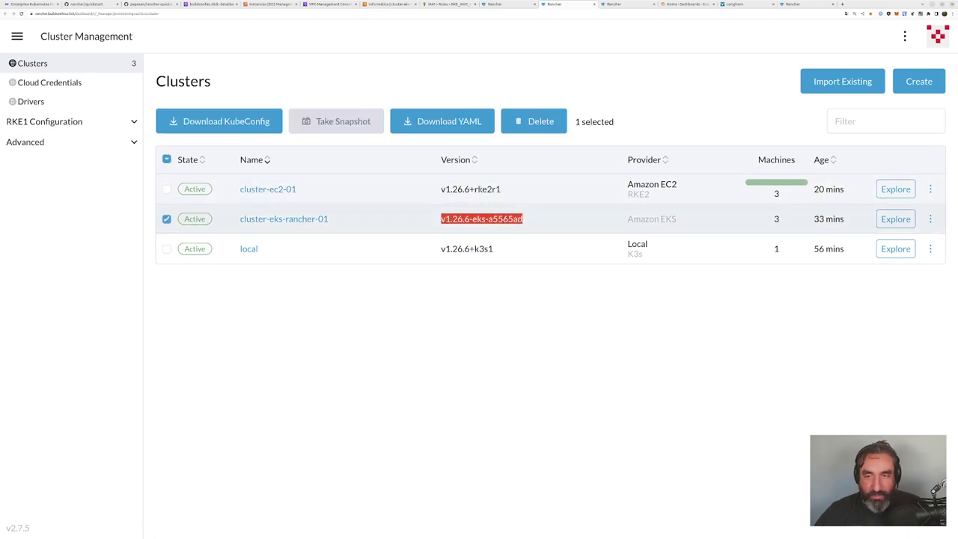
left_click_drag(474, 190, 493, 189)
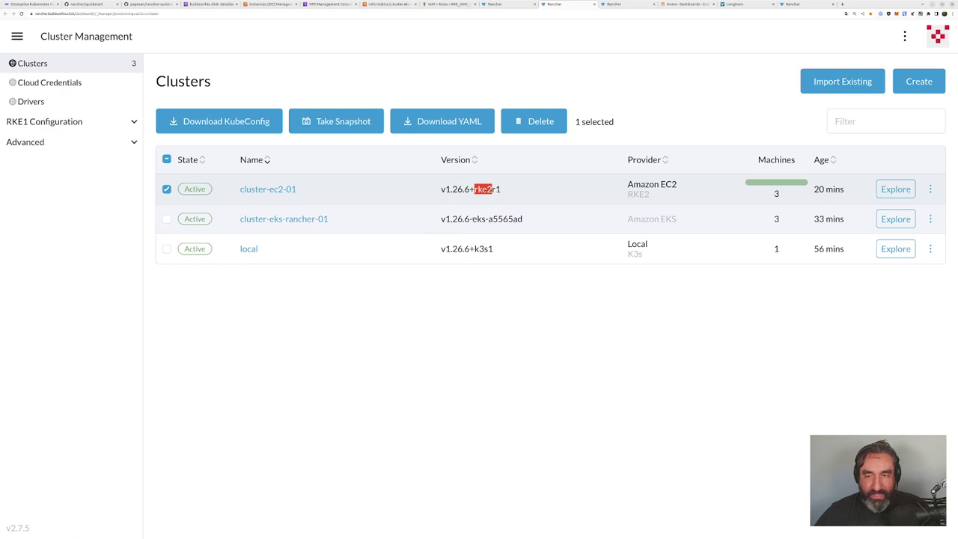
left_click_drag(472, 219, 489, 219)
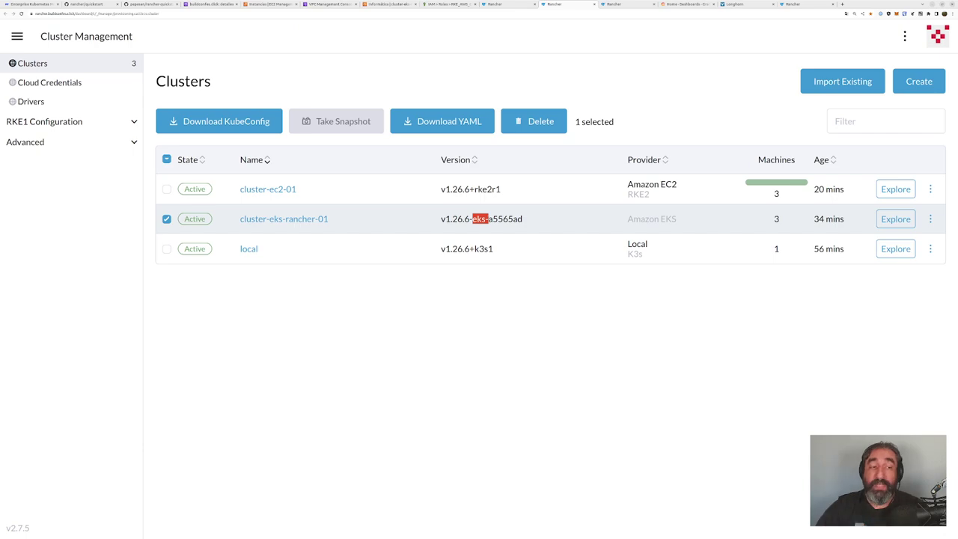
Step: Switch to the cluster-ec2-01 browser tab, collapse the Longhorn installation log, and show its Workloads for All Namespaces
left_click(633, 5)
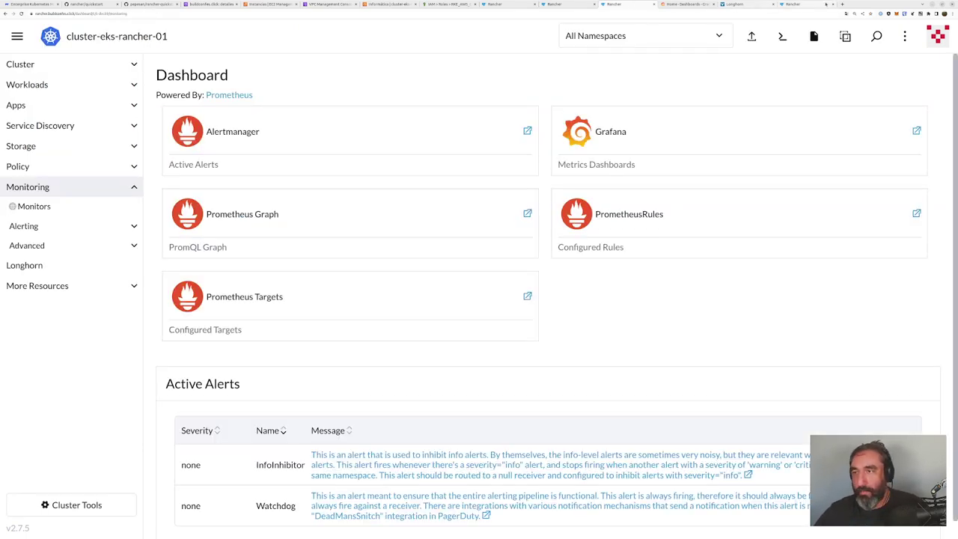
left_click(810, 4)
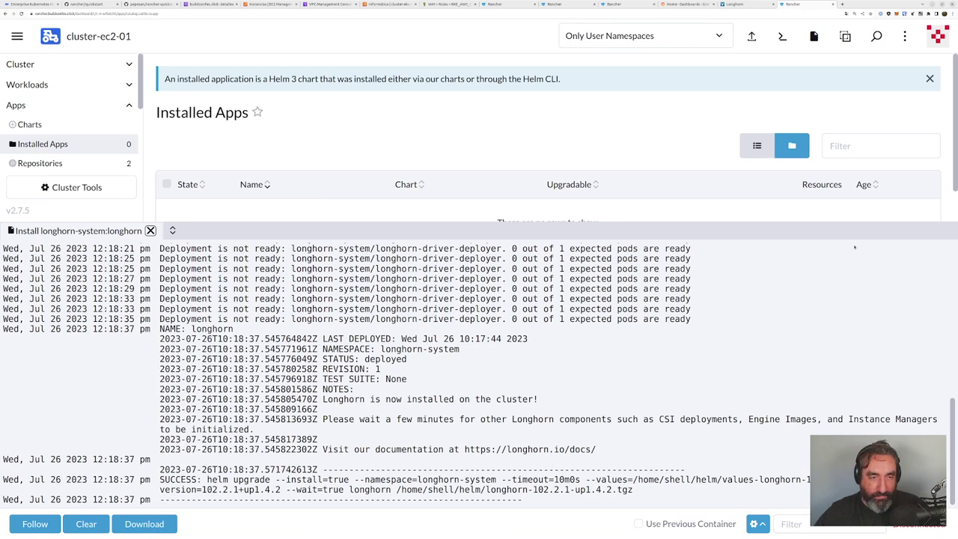
left_click(172, 230)
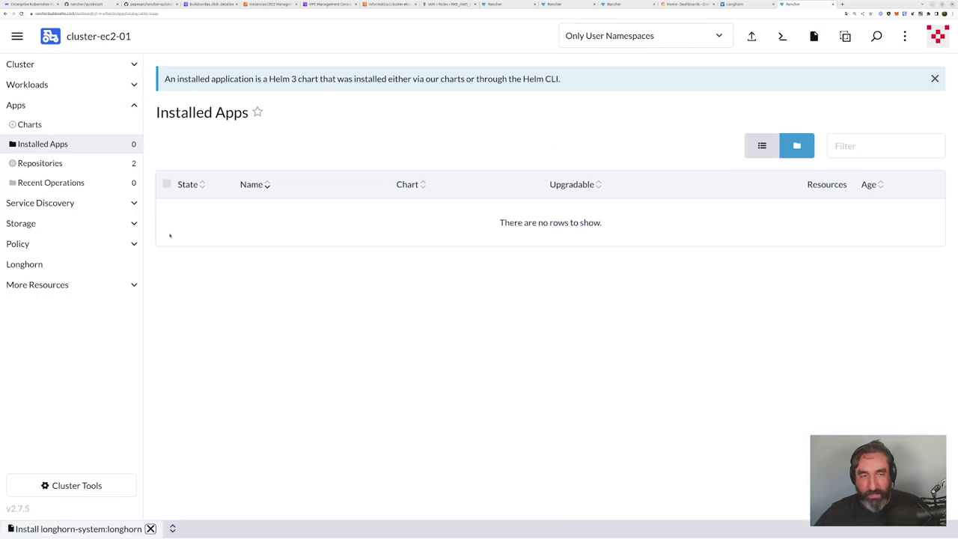
left_click(30, 84)
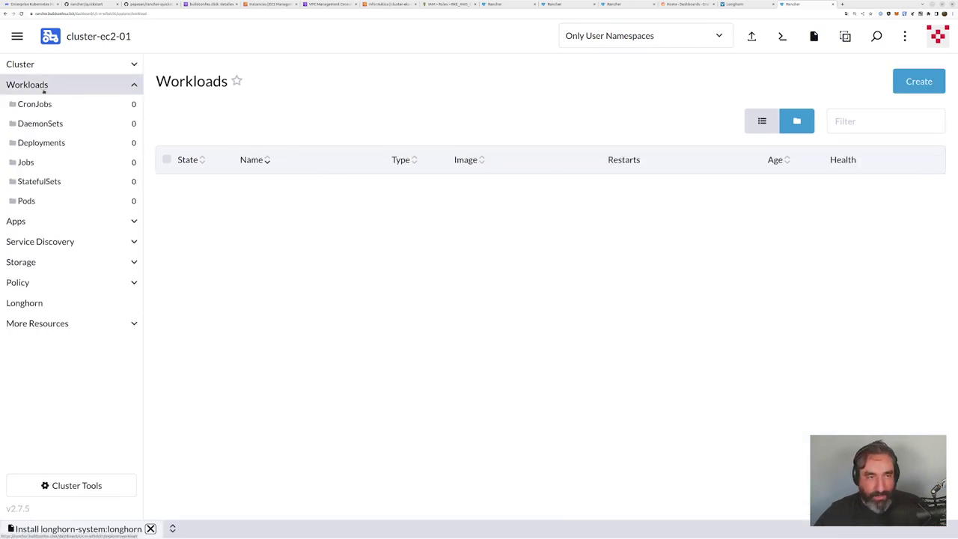
key("n")
key("Down")
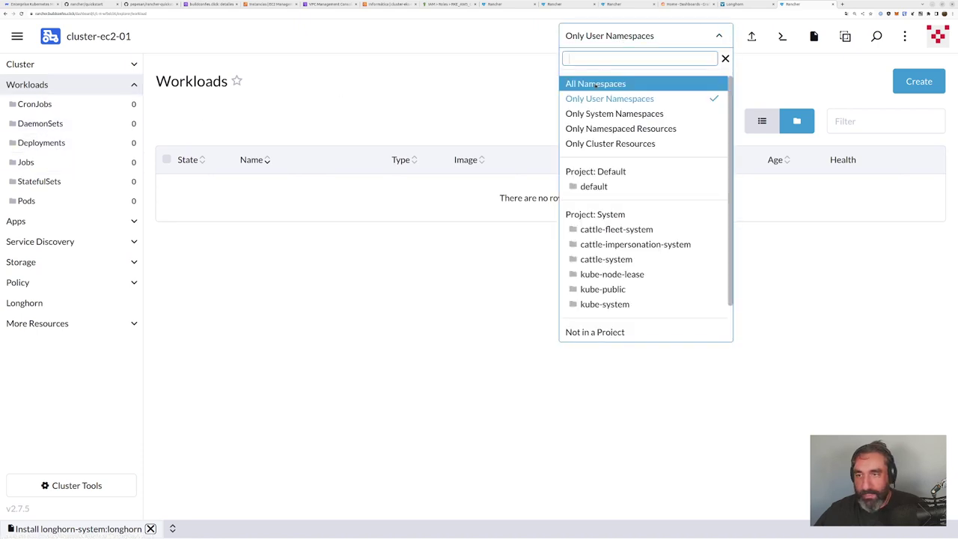
key("Return")
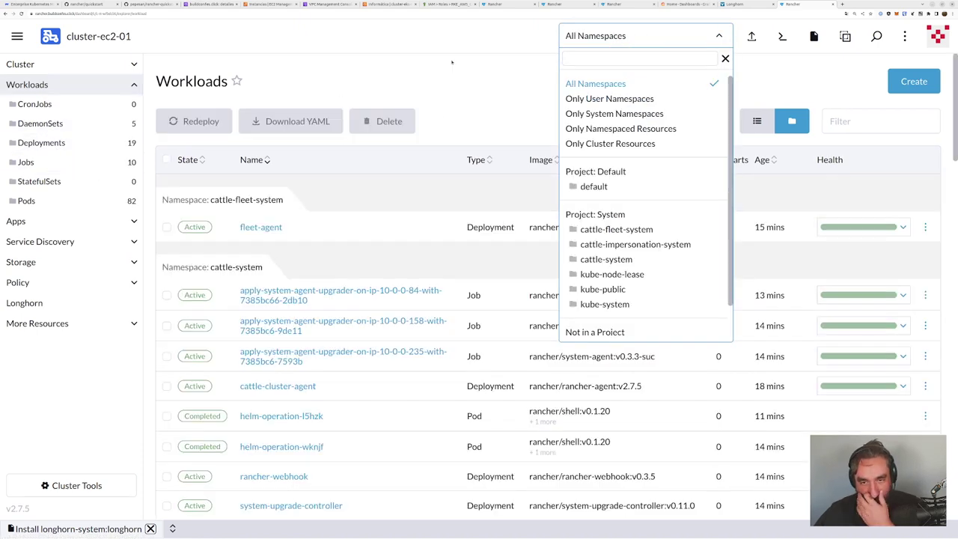
key("Escape")
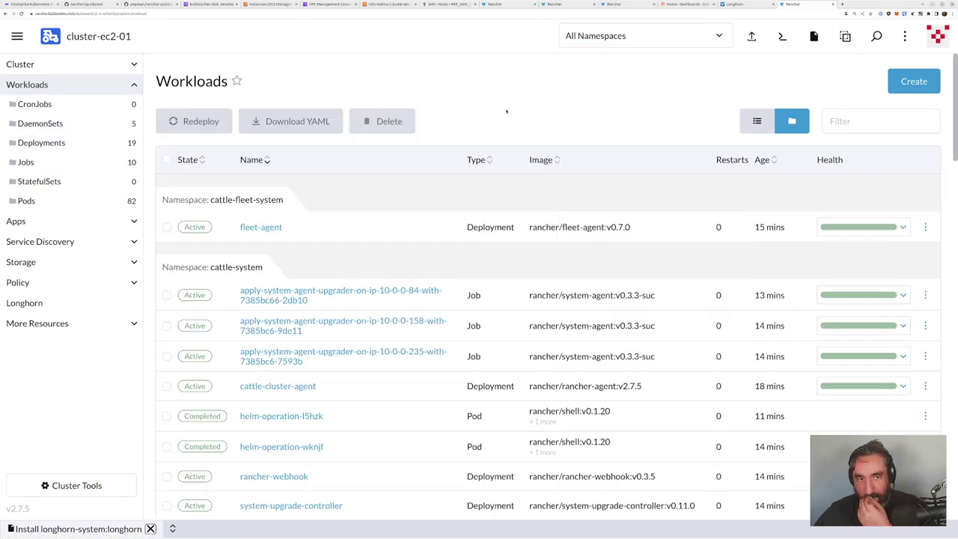
Step: Open the Deployments list of cluster-ec2-01 and review the deployments in the cattle-fleet-system, cattle-system, kube-system and longhorn-system namespaces
left_click(62, 146)
scroll(438, 278, "down", 5)
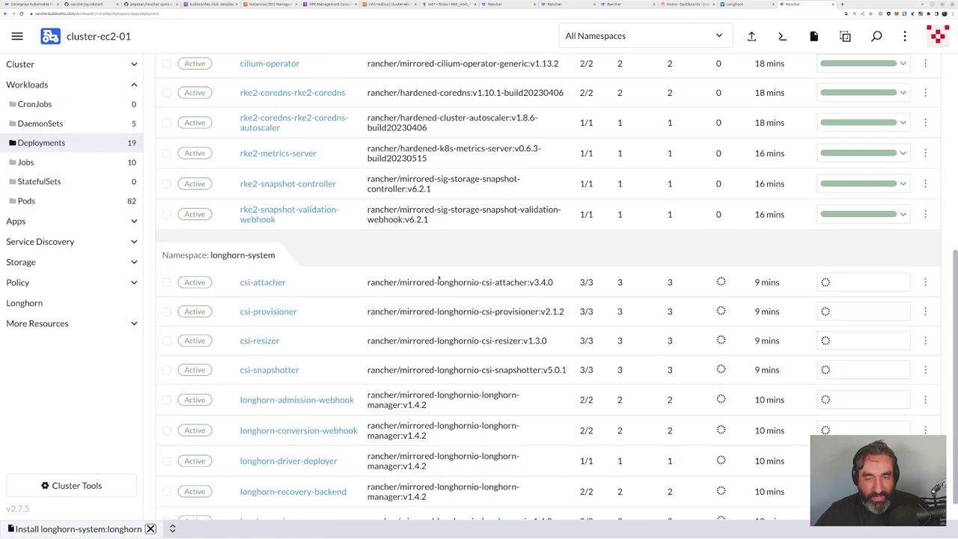
scroll(439, 277, "up", 2)
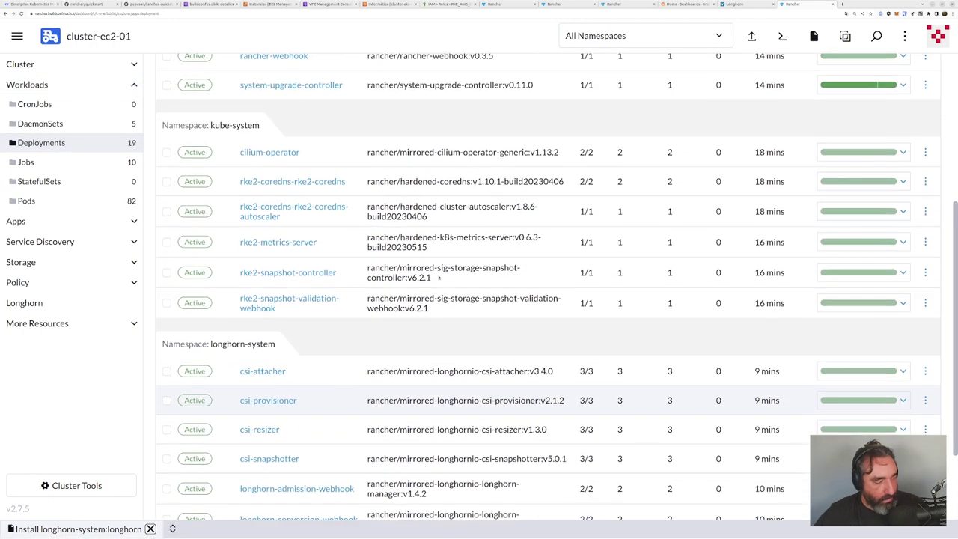
scroll(439, 277, "up", 5)
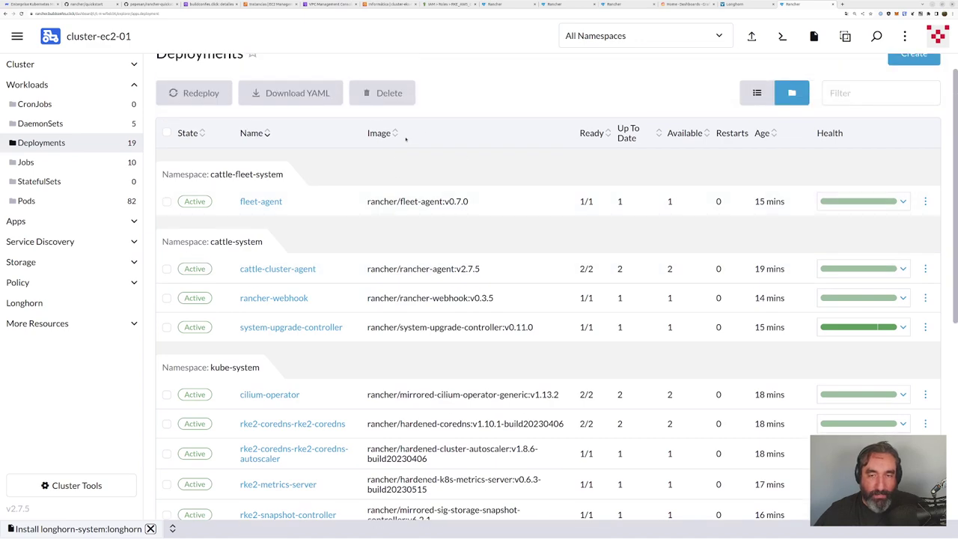
scroll(406, 138, "down", 8)
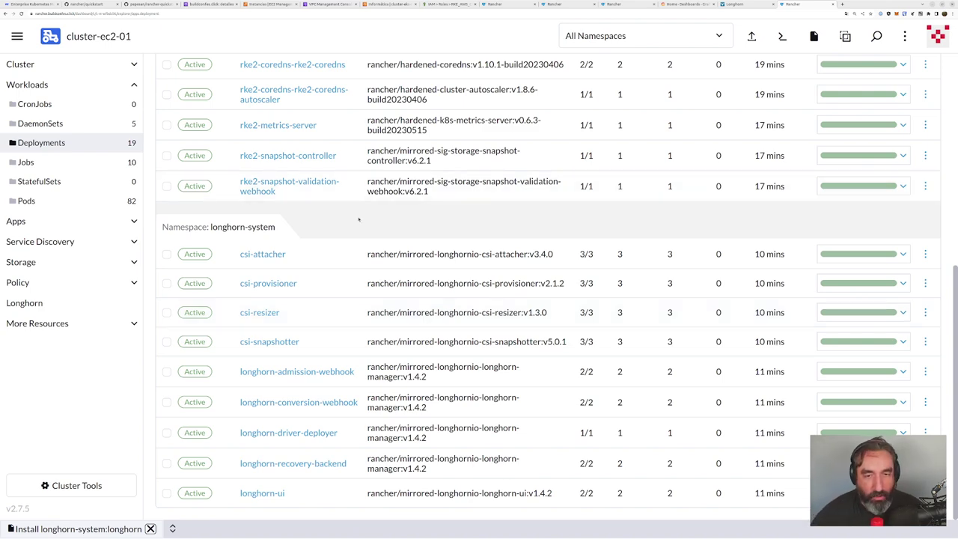
scroll(300, 307, "up", 2)
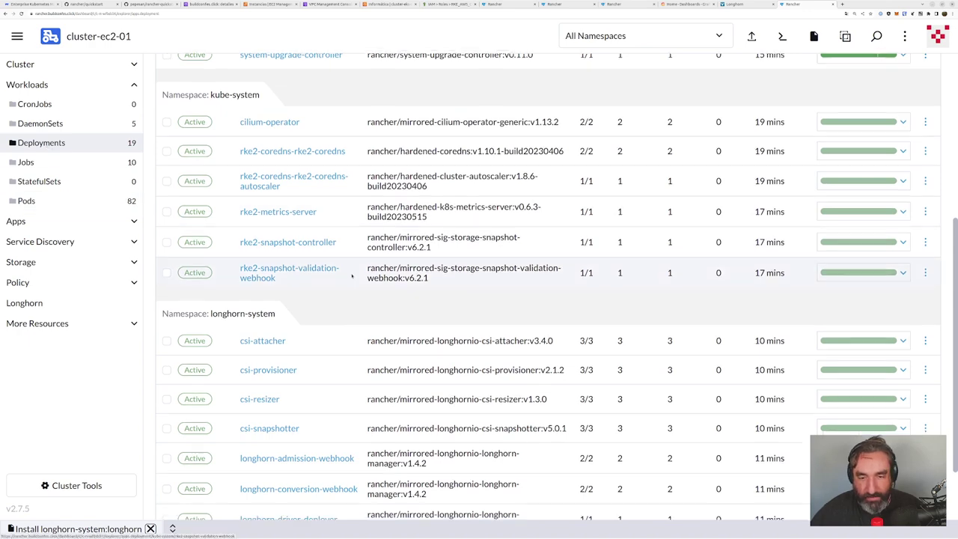
scroll(337, 120, "down", 2)
Step: Filter the deployments to the longhorn-system namespace
left_click(590, 37)
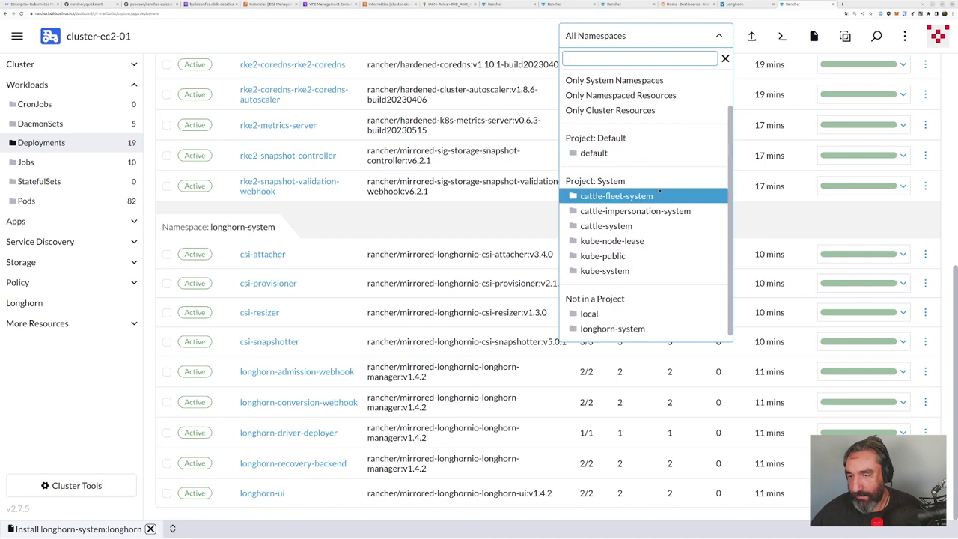
left_click(640, 329)
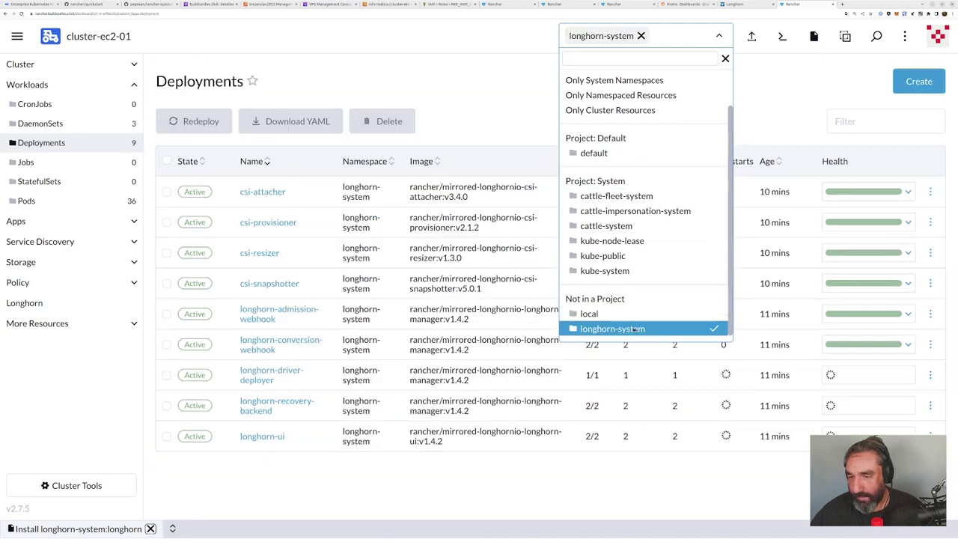
left_click(102, 410)
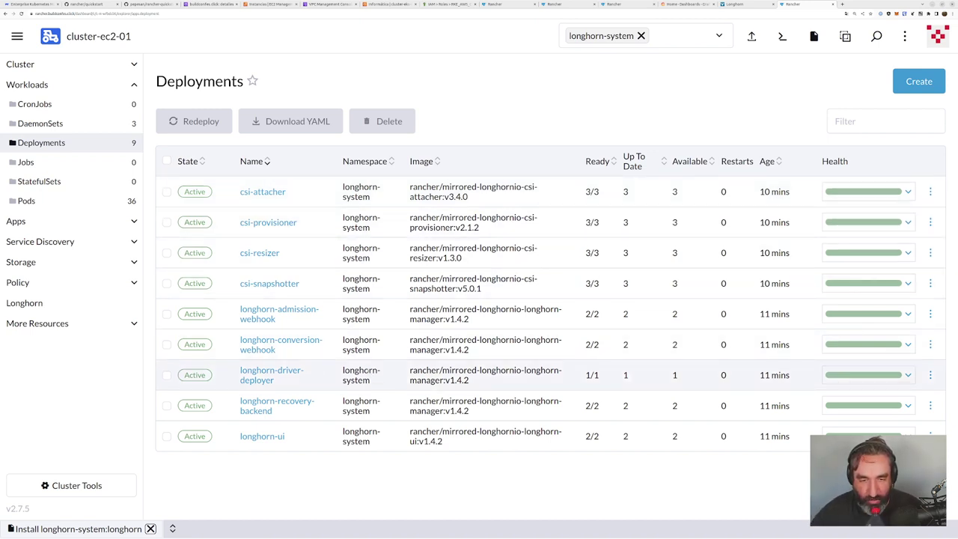
Step: Open pod longhorn-ui-6c8cd9b8bd-72vxn from the longhorn-ui deployment and examine its container image
left_click(264, 437)
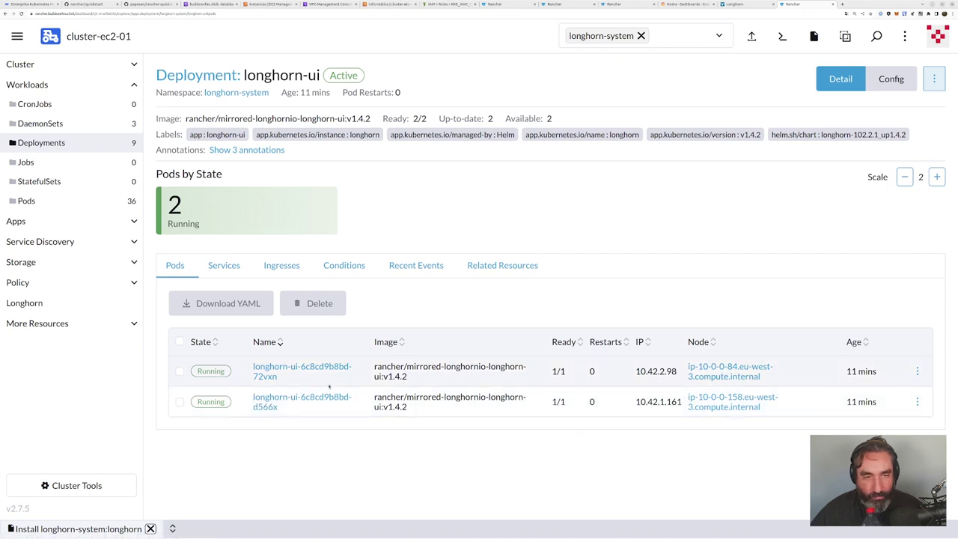
triple_click(286, 377)
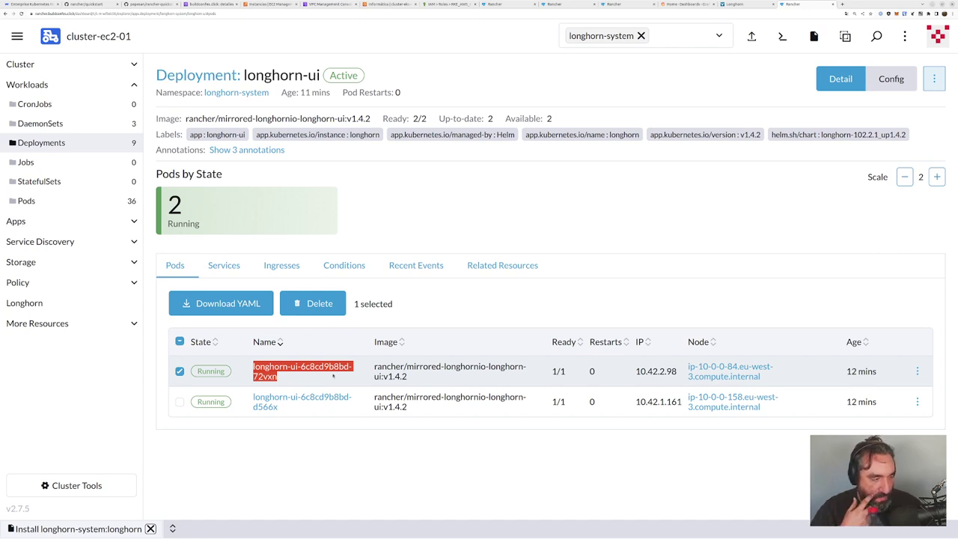
left_click(334, 371)
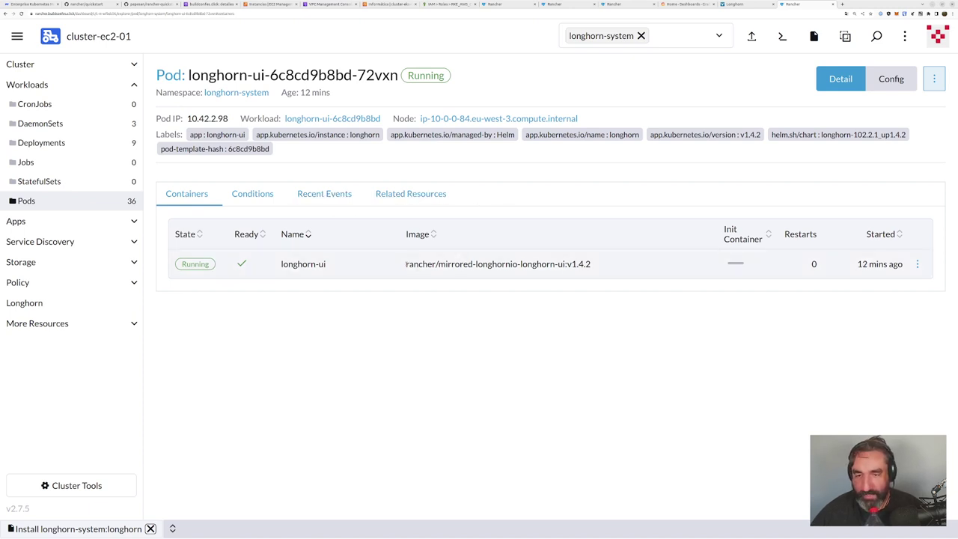
left_click_drag(407, 264, 595, 267)
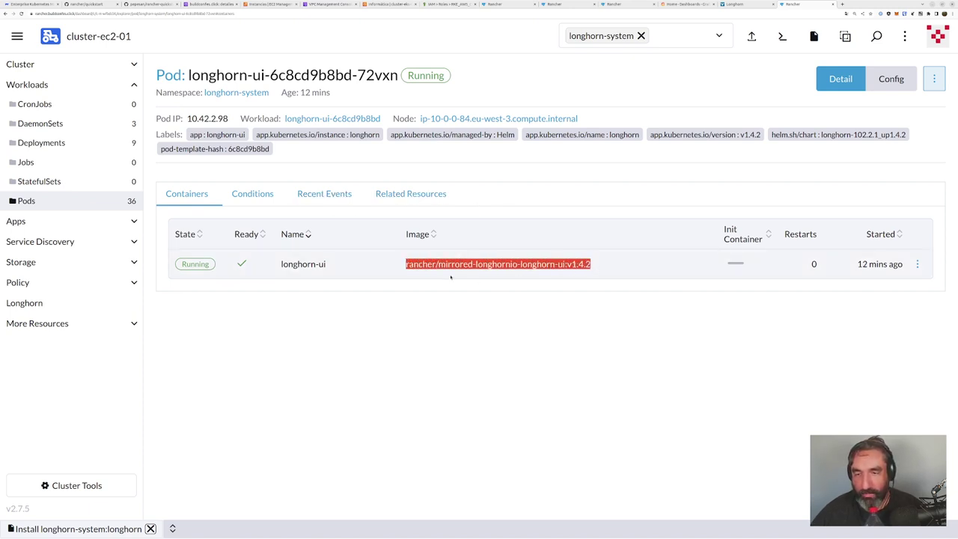
left_click(472, 264)
left_click_drag(472, 263, 406, 264)
left_click(521, 264)
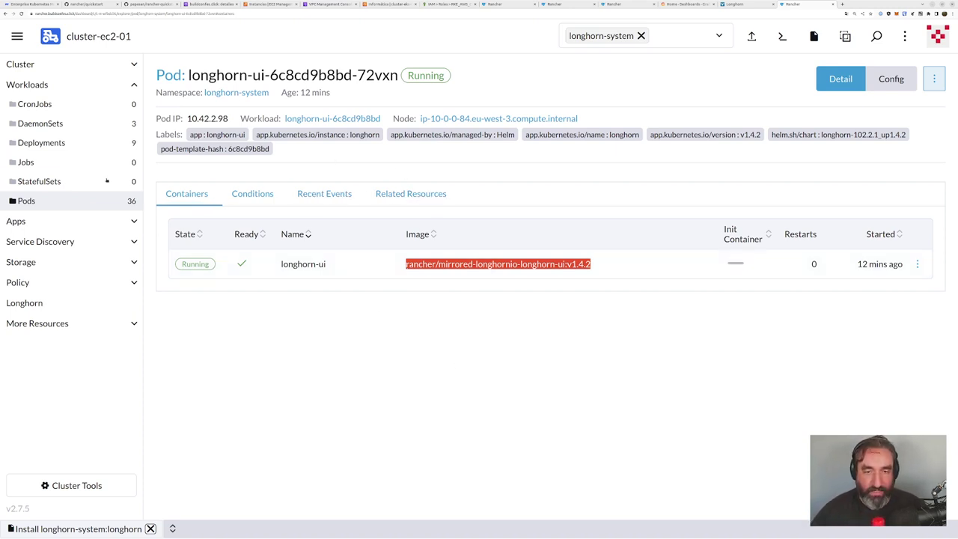
Step: Open the longhorn-frontend service from the Services list under Service Discovery in cluster-ec2-01
left_click(134, 242)
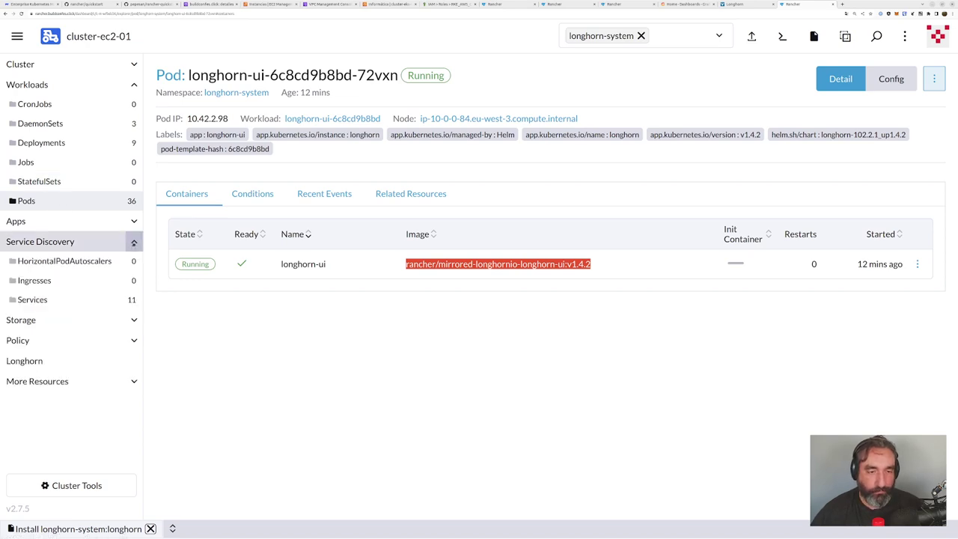
left_click(59, 299)
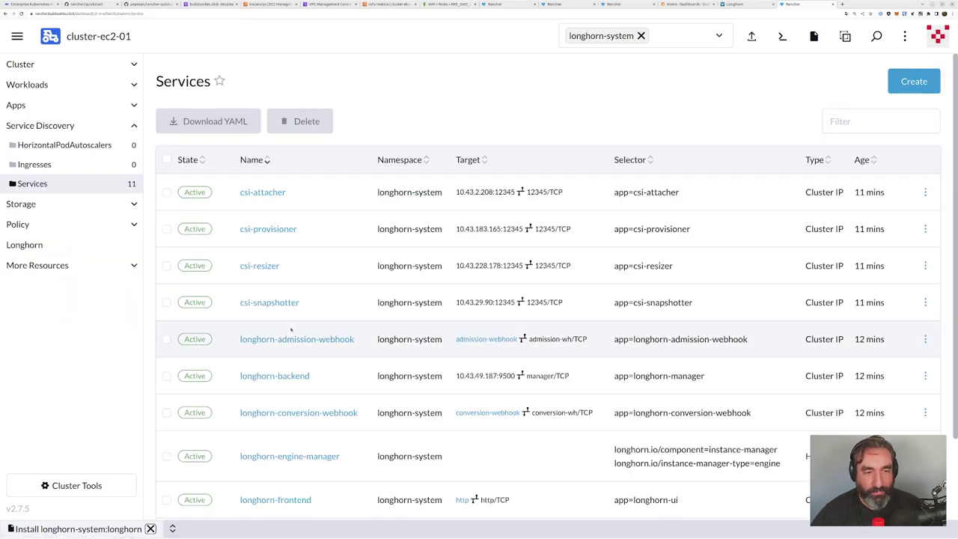
scroll(325, 304, "down", 3)
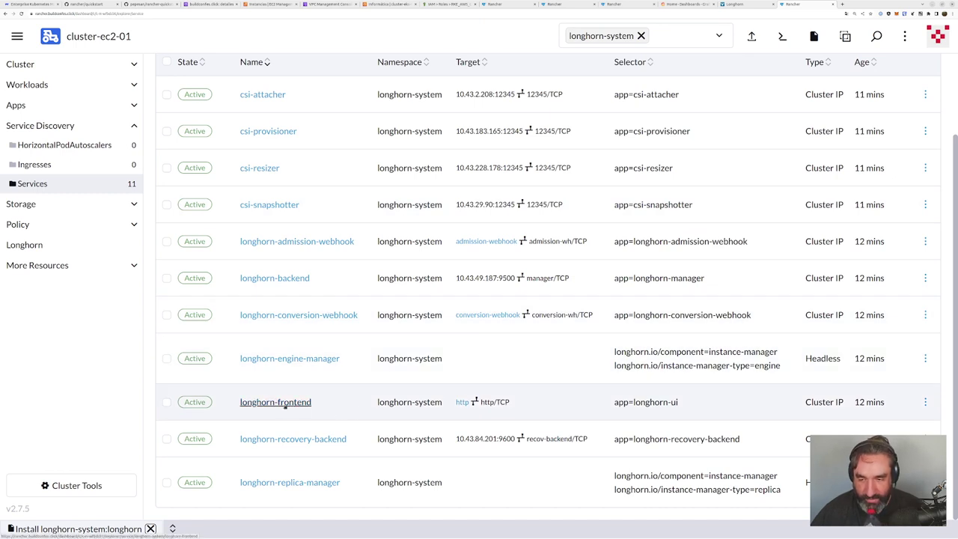
left_click(285, 404)
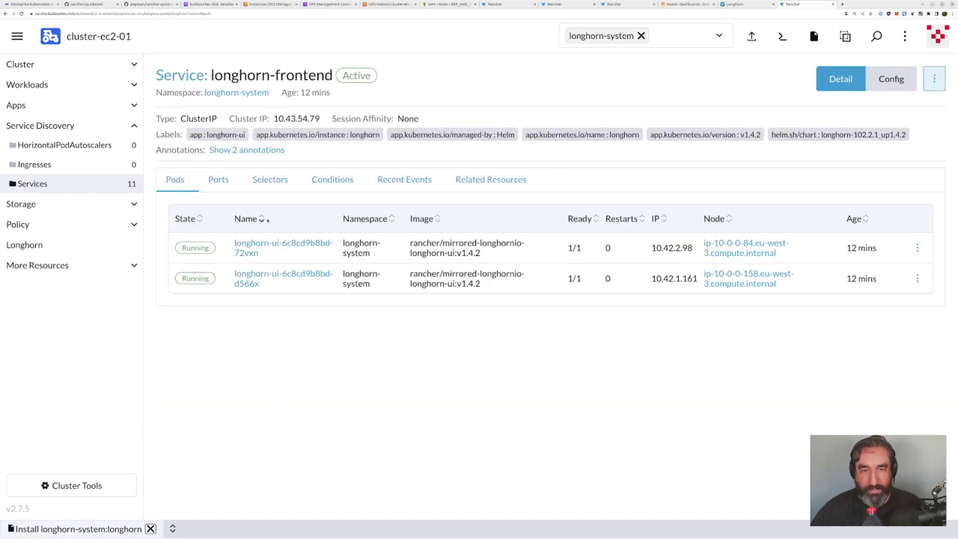
Step: Examine the longhorn-frontend service's cluster IP and the names and IP addresses of its longhorn-ui pods
left_click_drag(274, 119, 322, 119)
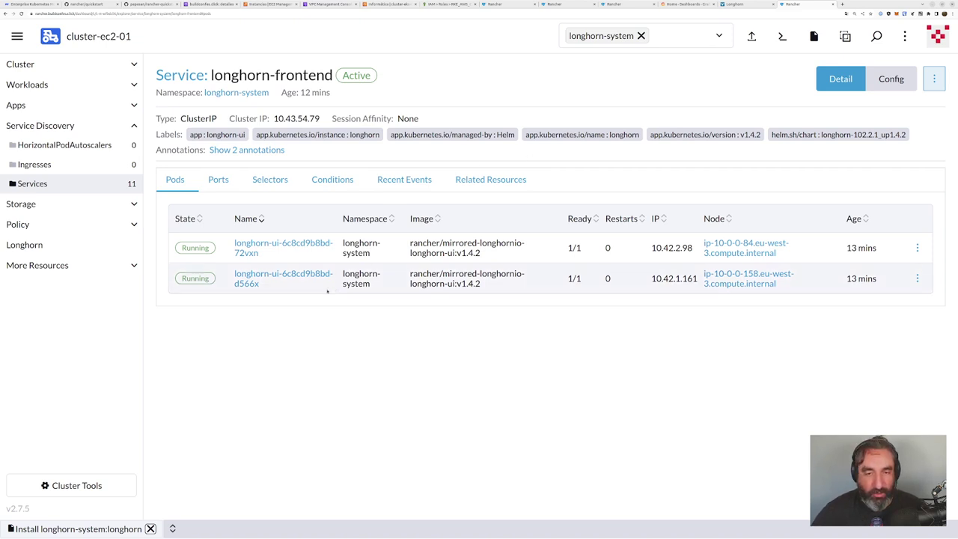
triple_click(271, 258)
triple_click(230, 274)
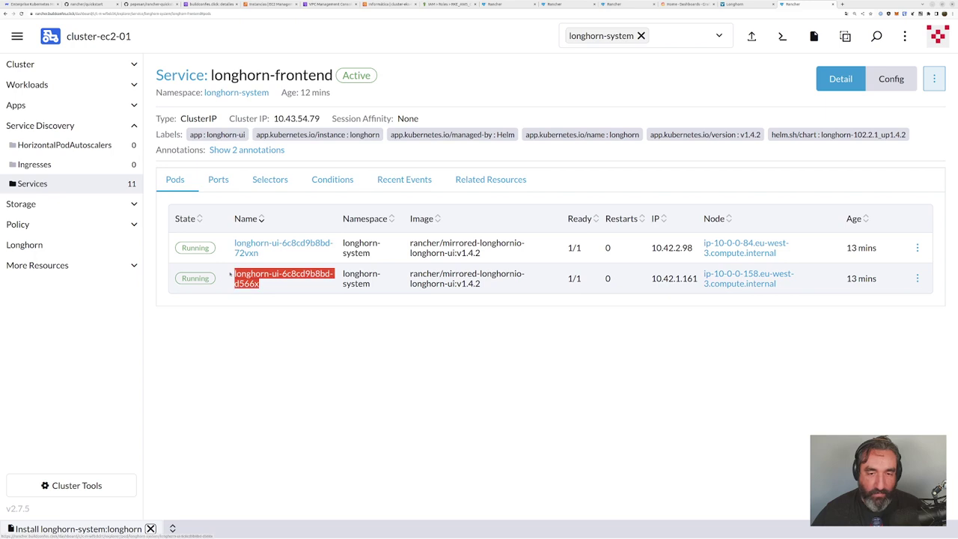
left_click_drag(693, 248, 650, 247)
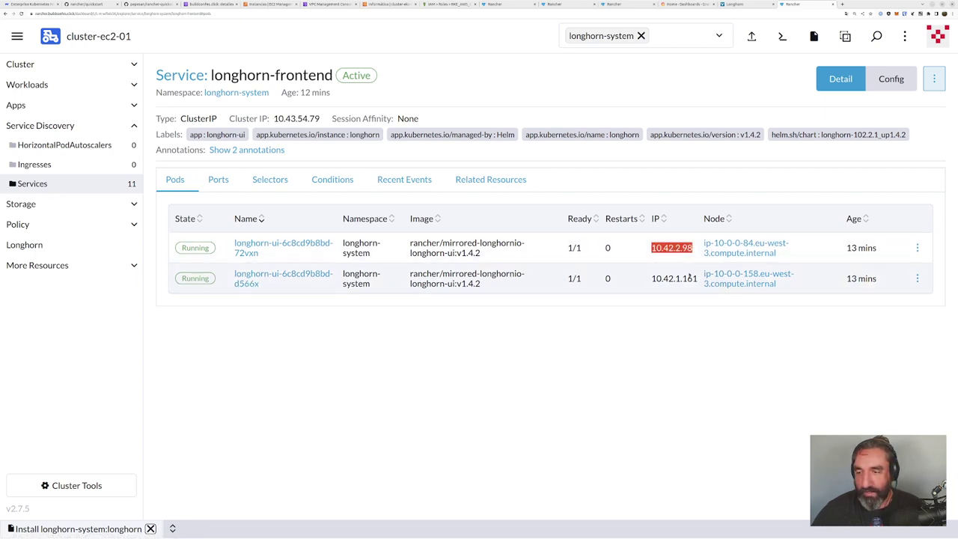
left_click_drag(699, 278, 650, 278)
left_click(651, 319)
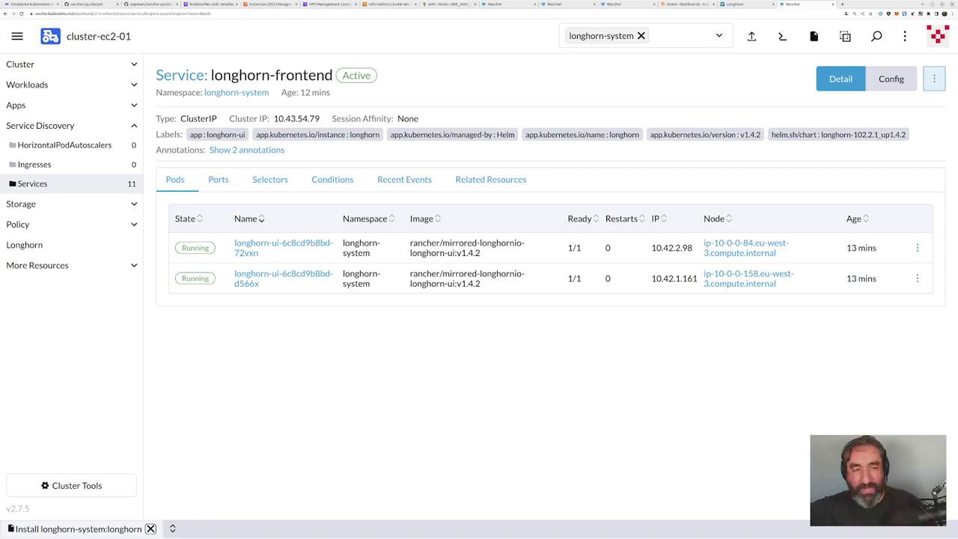
Step: Search the web for "lens k8s" in a new browser tab and open the Lens | The Kubernetes IDE website
key("ctrl+t")
type("lons")
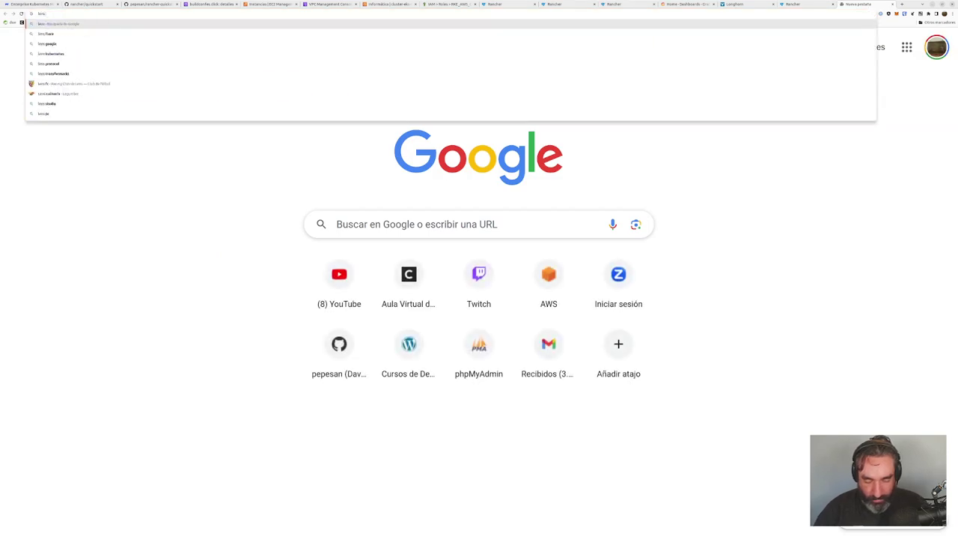
type(" k8s")
key("Return")
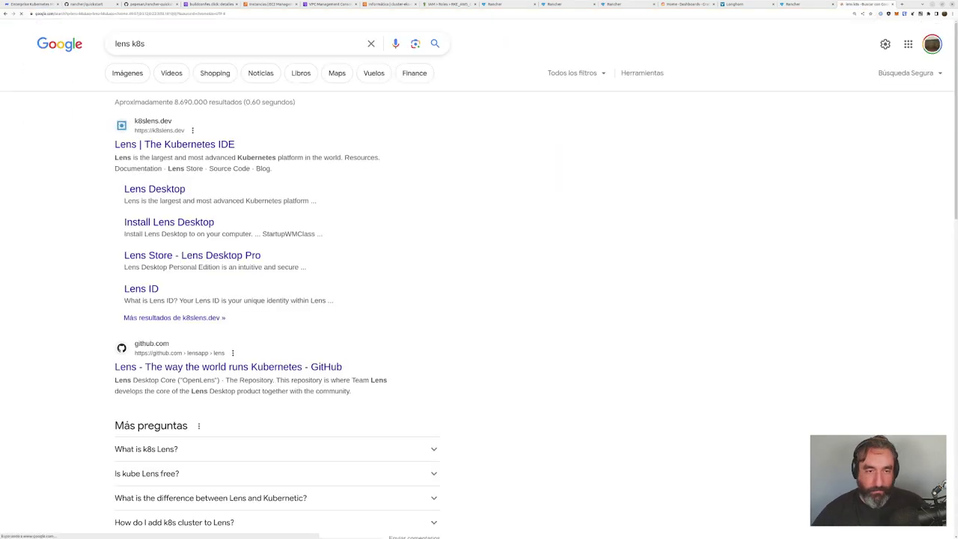
left_click(207, 146)
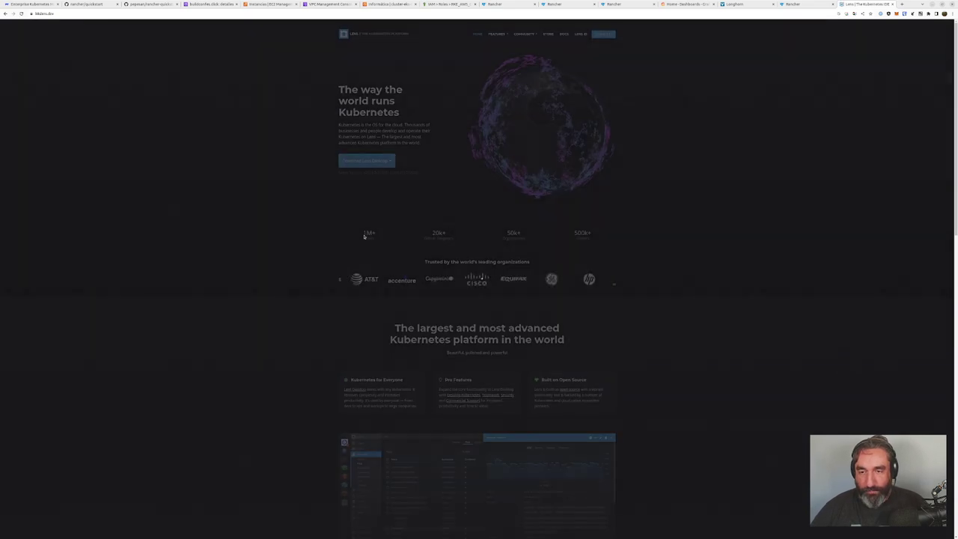
Step: Review the Lens Desktop download options and the platform description on the Lens homepage, and close its tab
key("ctrl+plus")
key("ctrl+plus")
key("ctrl+plus")
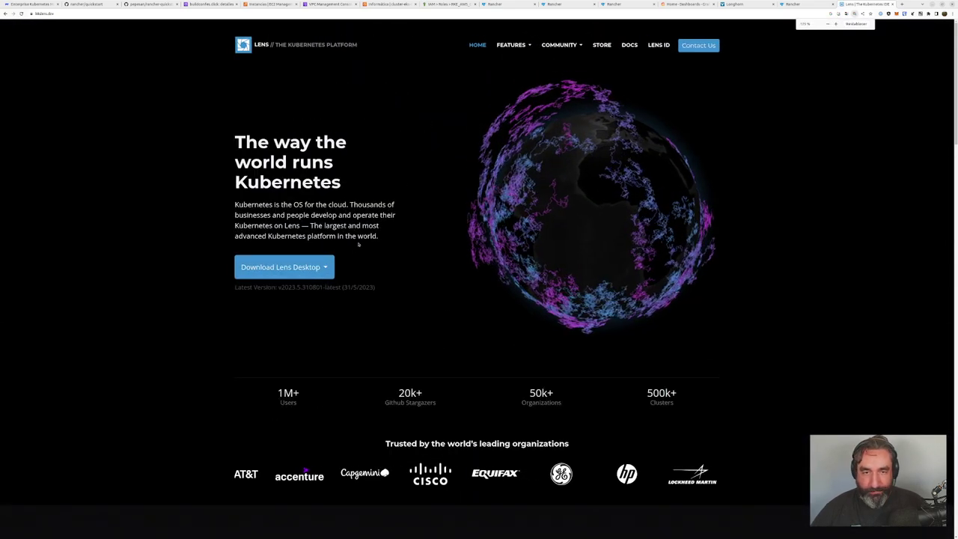
left_click(305, 273)
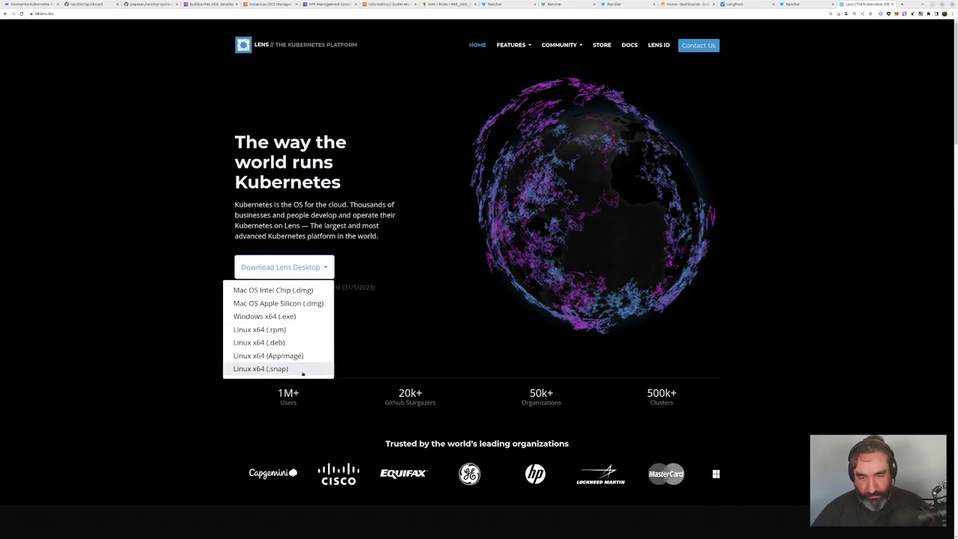
left_click(372, 194)
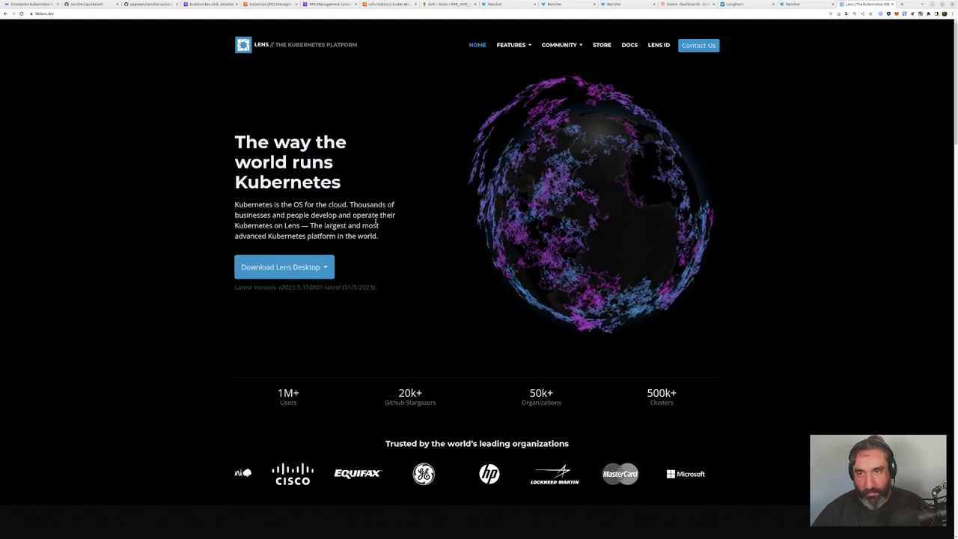
left_click_drag(379, 239, 271, 162)
left_click(315, 209)
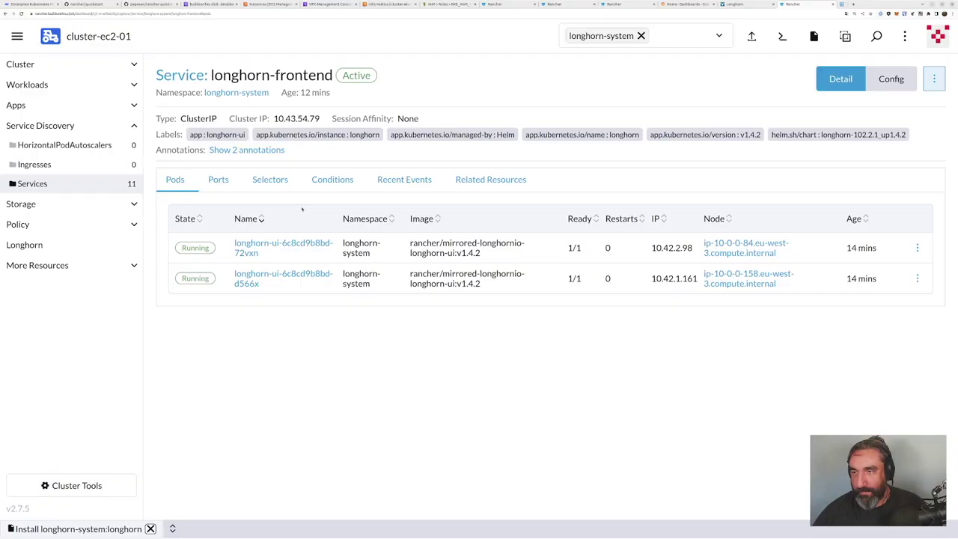
key("ctrl+w")
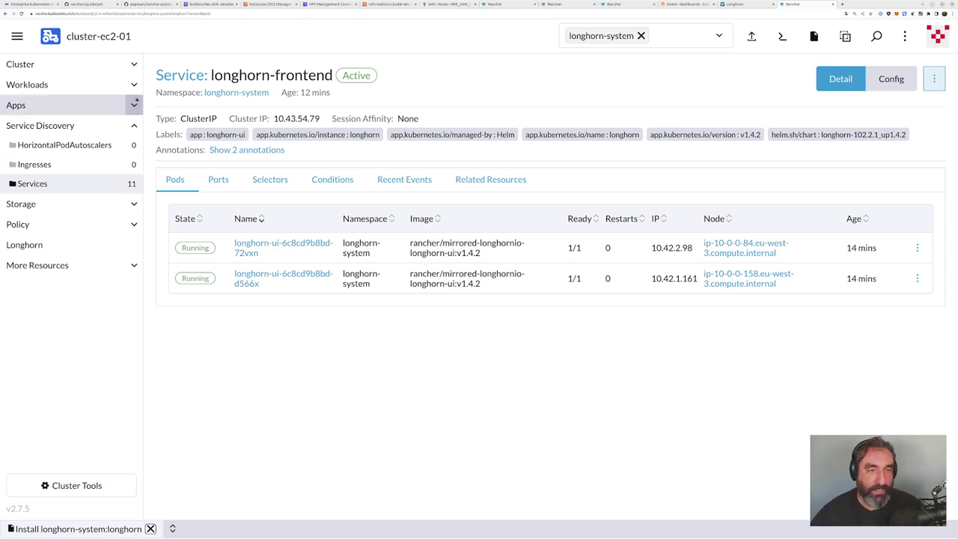
Step: Open the longhorn-ui deployment and scale it up to 3 pods and back down to 2
left_click(134, 85)
left_click(41, 142)
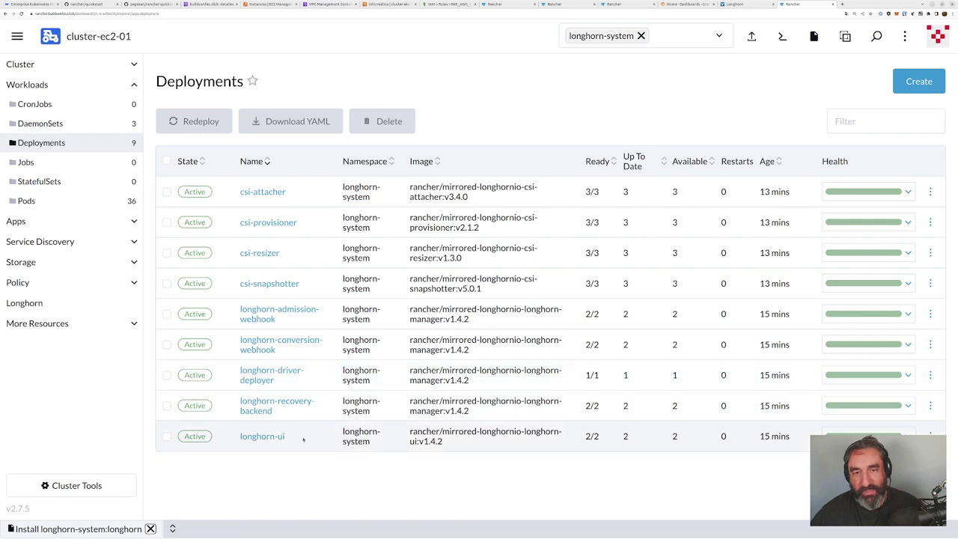
left_click(261, 436)
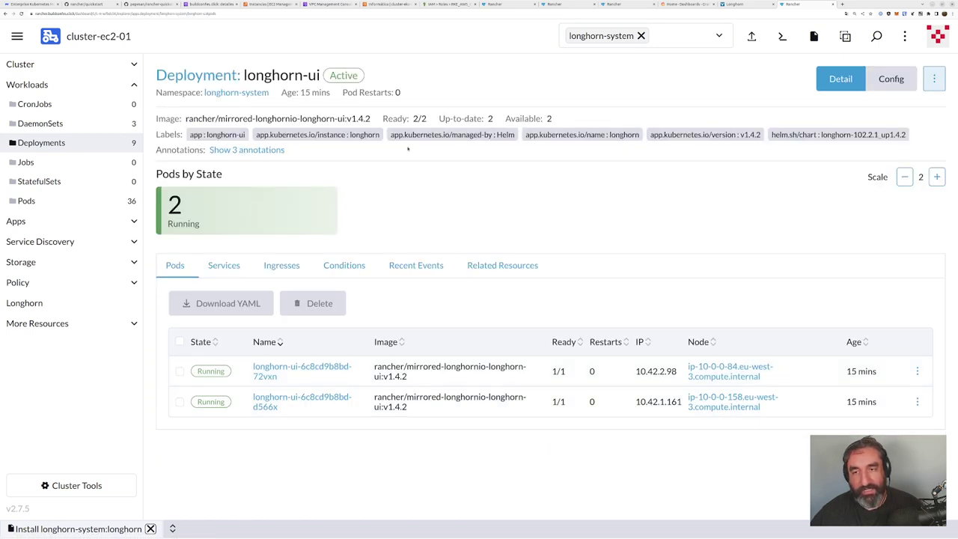
left_click_drag(413, 119, 555, 119)
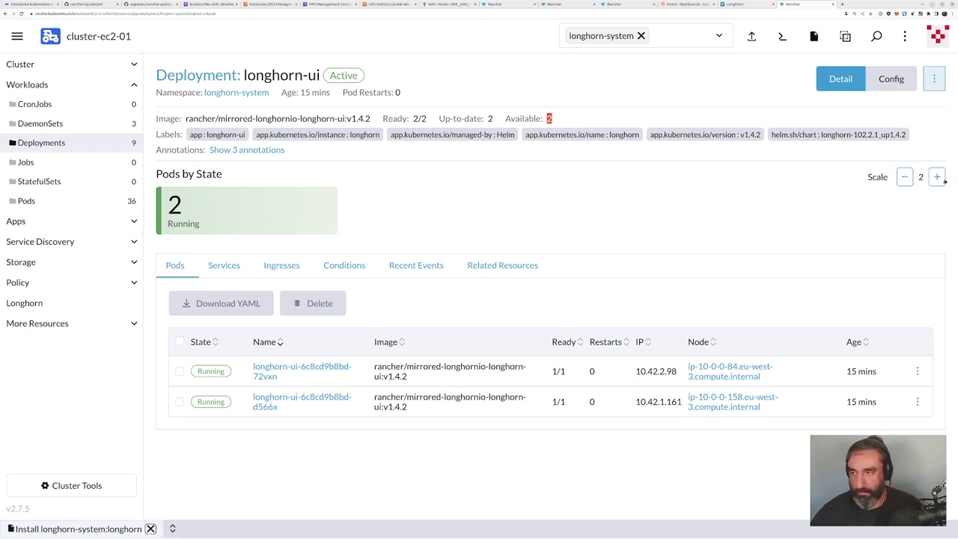
left_click(937, 177)
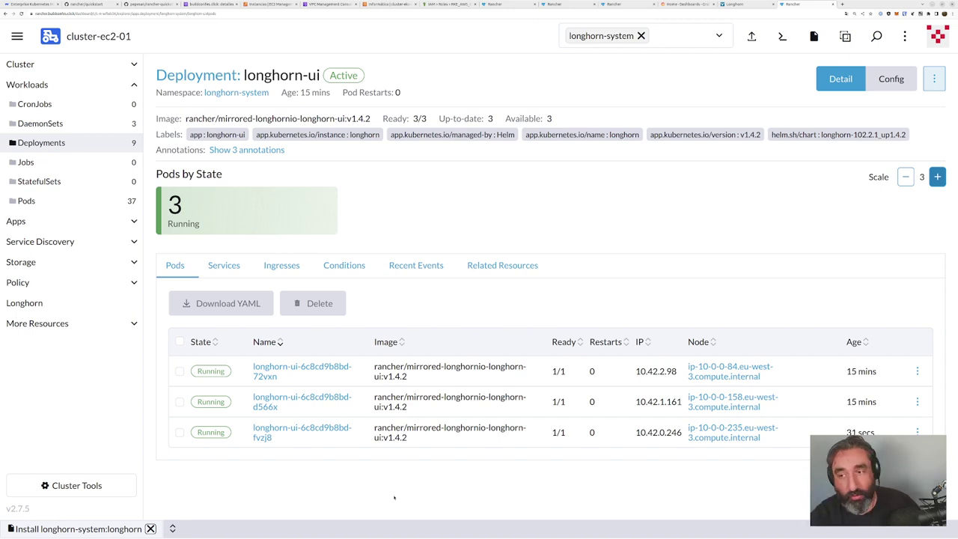
left_click(905, 177)
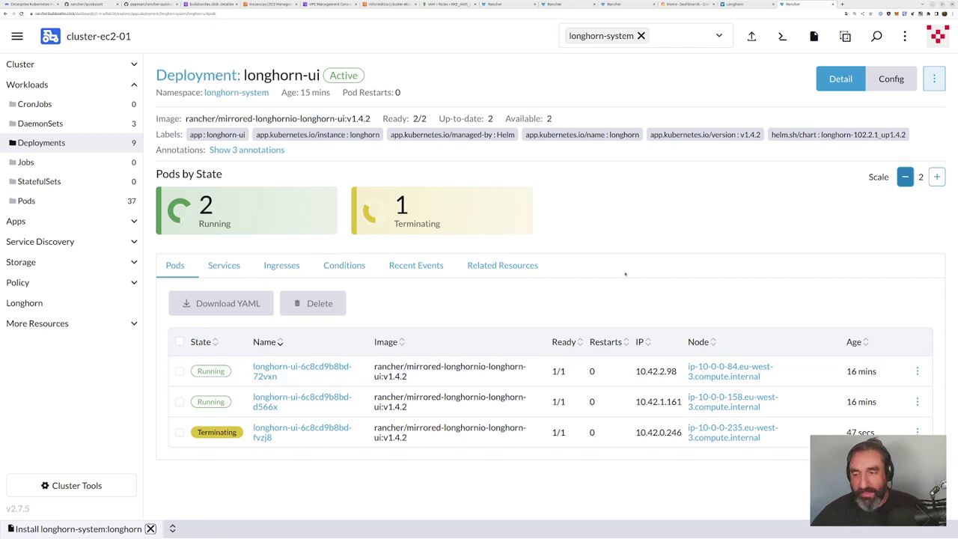
Step: Switch to the Grafana browser tab and review the recently viewed and searchable dashboards on the Home dashboard
left_click(685, 5)
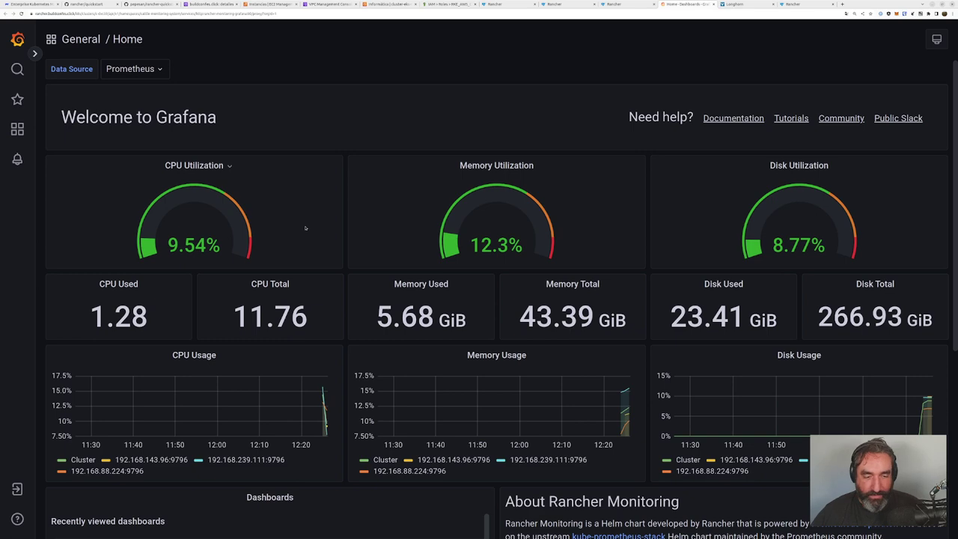
scroll(306, 228, "down", 5)
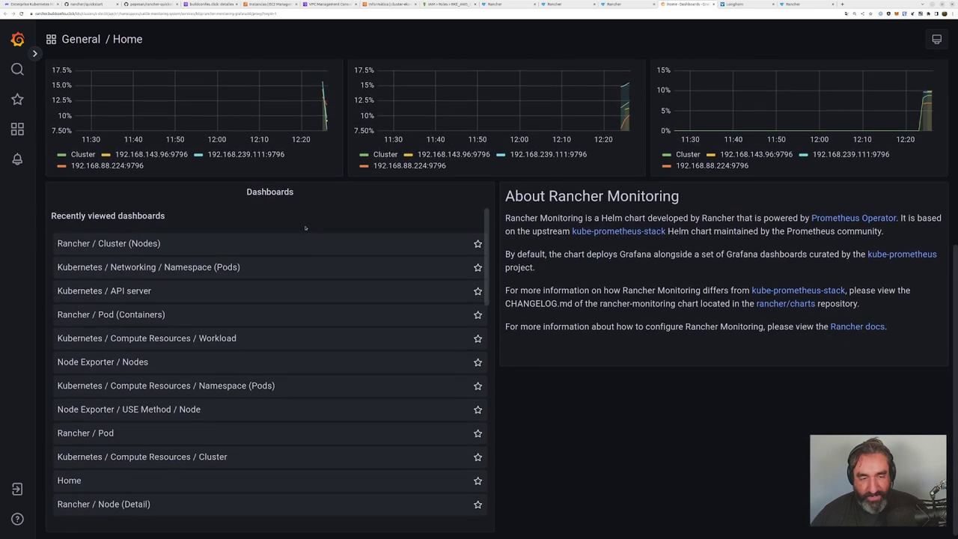
scroll(131, 222, "down", 1)
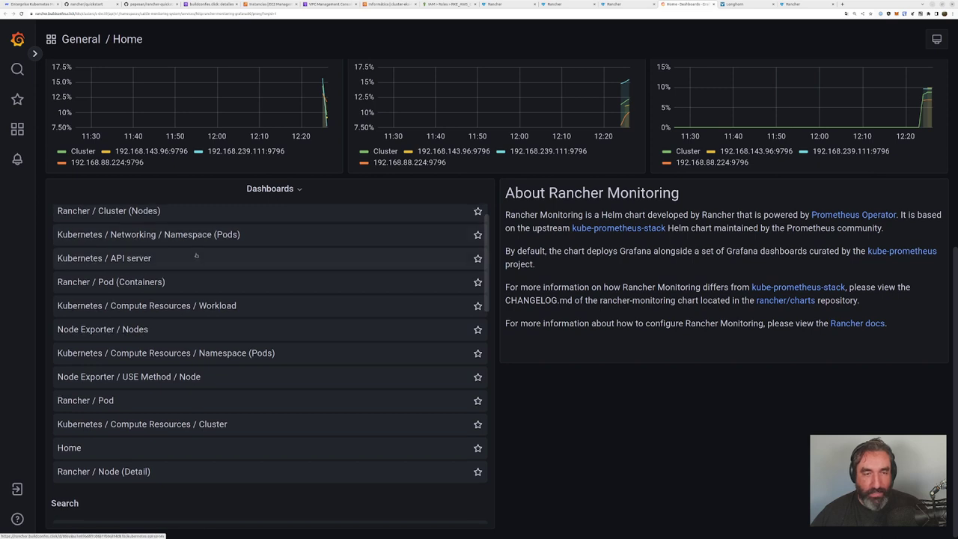
scroll(172, 268, "up", 1)
scroll(166, 414, "down", 10)
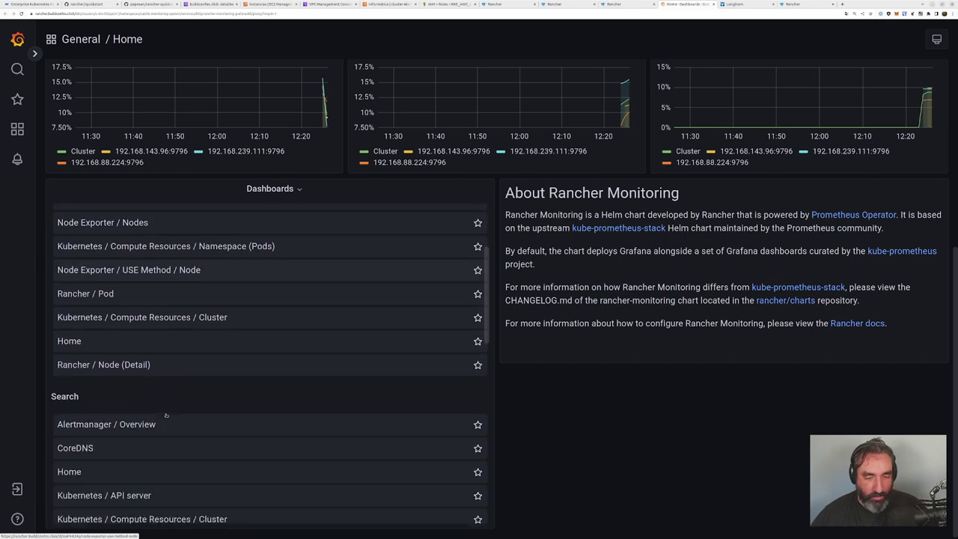
scroll(166, 415, "down", 6)
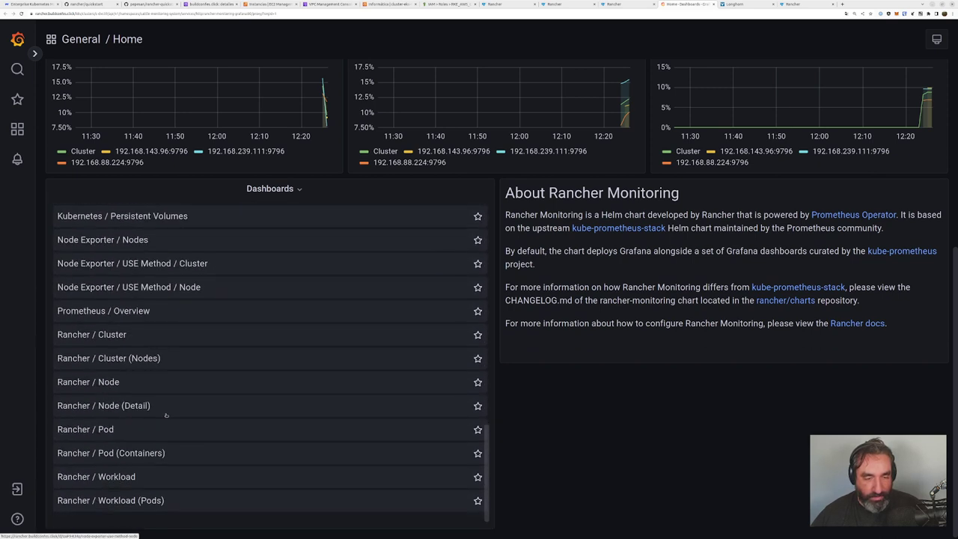
scroll(166, 414, "up", 15)
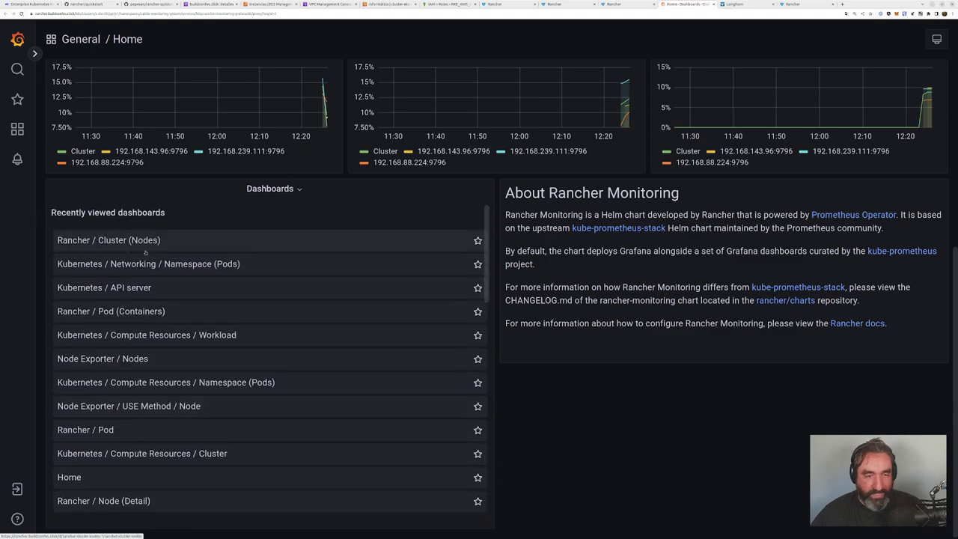
Step: Open the Rancher / Pod (Containers) dashboard and select Prometheus as its data source
left_click(125, 313)
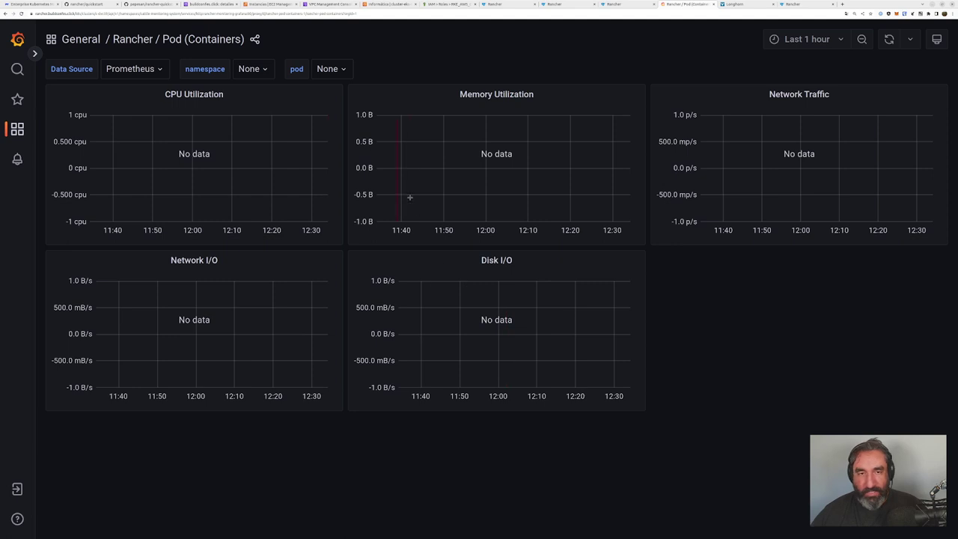
left_click(136, 69)
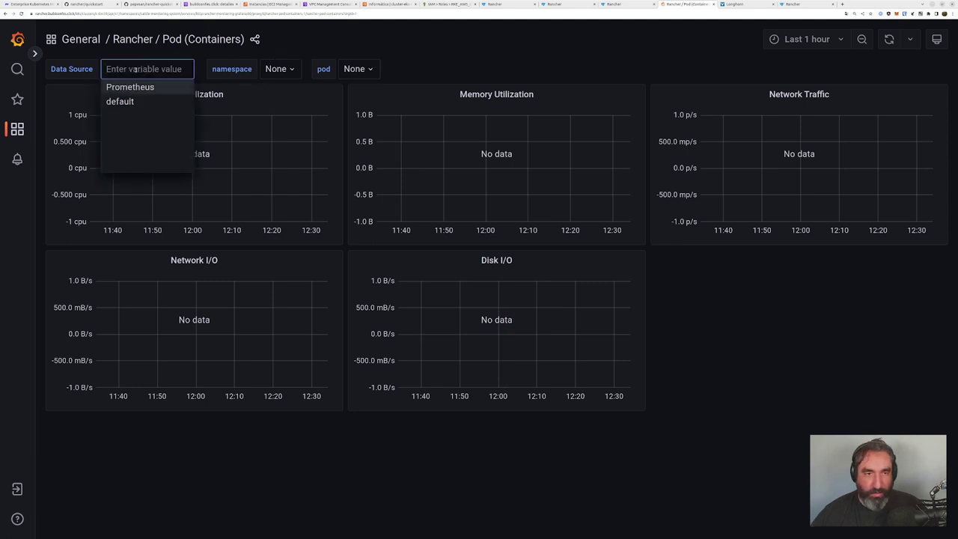
left_click(113, 85)
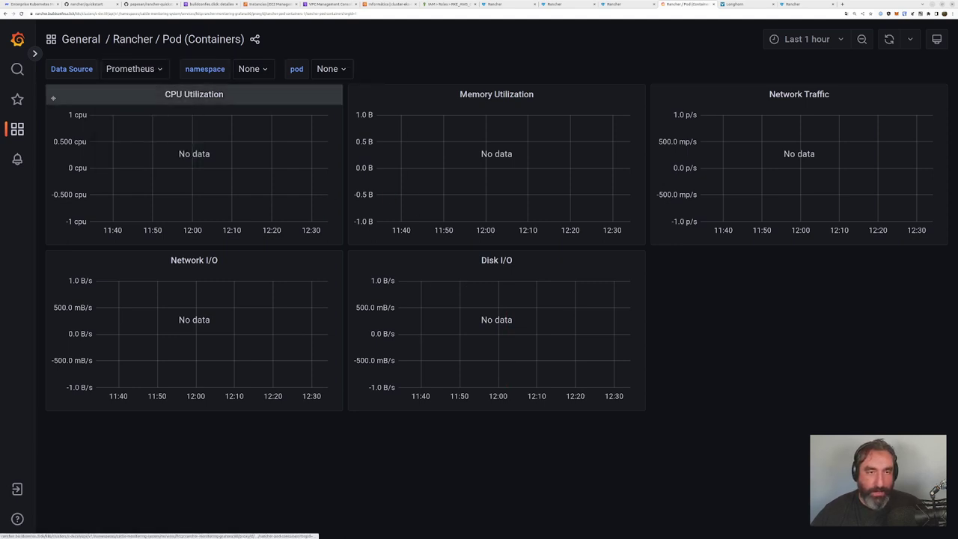
Step: Return to the Grafana Home dashboard and open the Rancher / Cluster (Nodes) dashboard
left_click(17, 129)
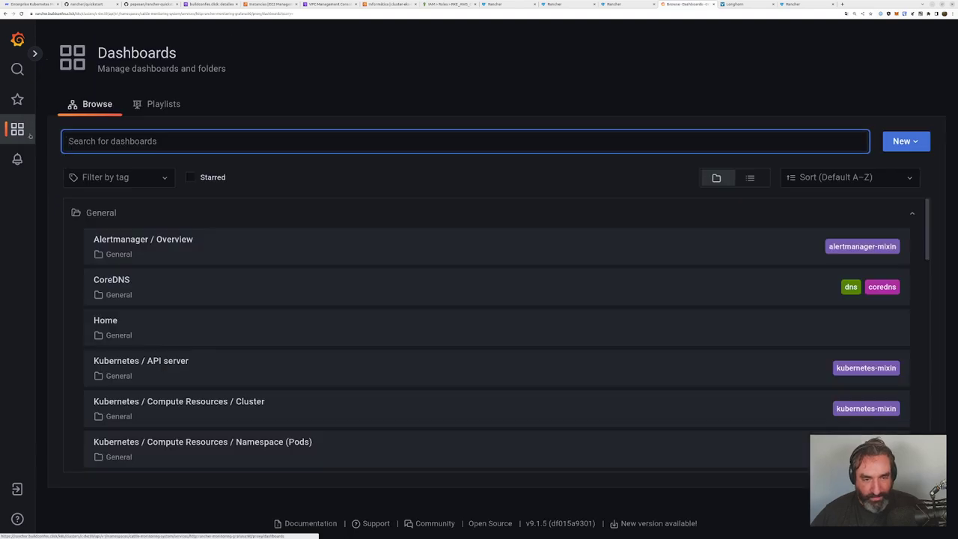
left_click(164, 310)
scroll(176, 309, "down", 5)
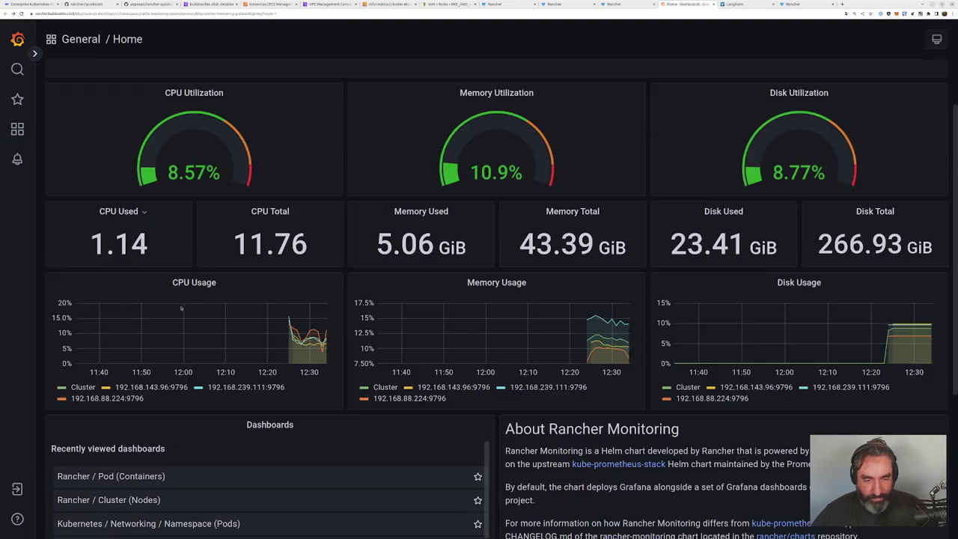
left_click(150, 240)
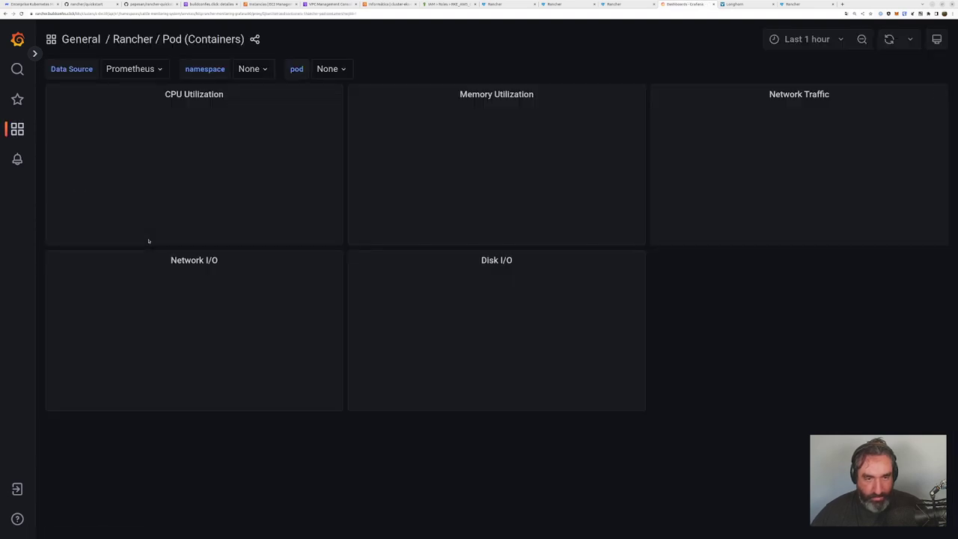
key("alt+Left")
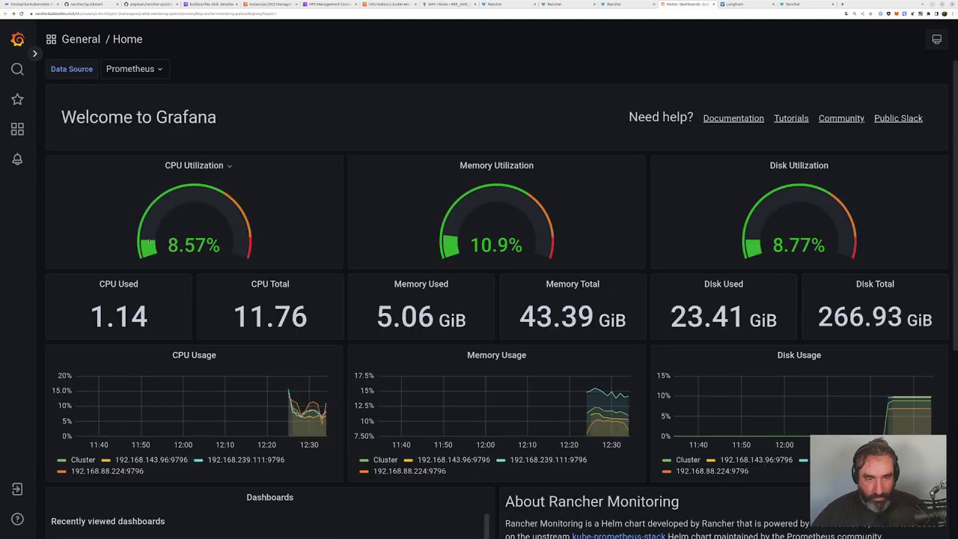
scroll(150, 240, "down", 5)
left_click(142, 264)
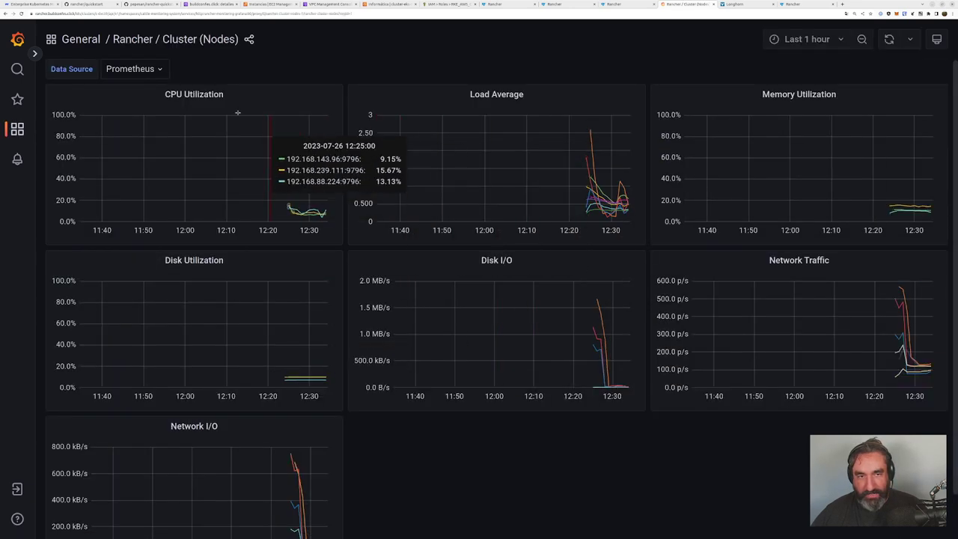
Step: Return to the Grafana Home dashboard and review the Kubernetes / Networking / Namespace (Pods) dashboard's bandwidth and current status panels
key("alt+Left")
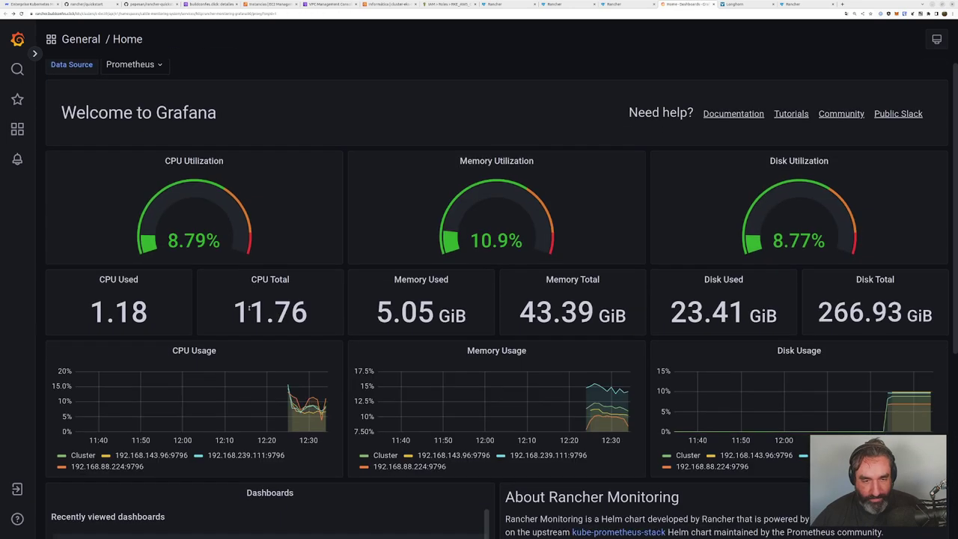
scroll(249, 309, "down", 5)
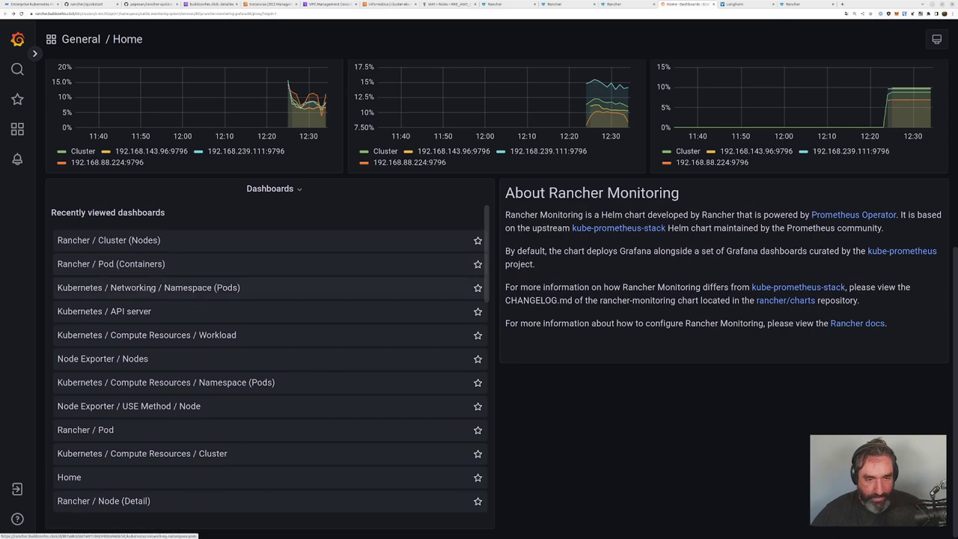
left_click(152, 288)
scroll(338, 334, "down", 5)
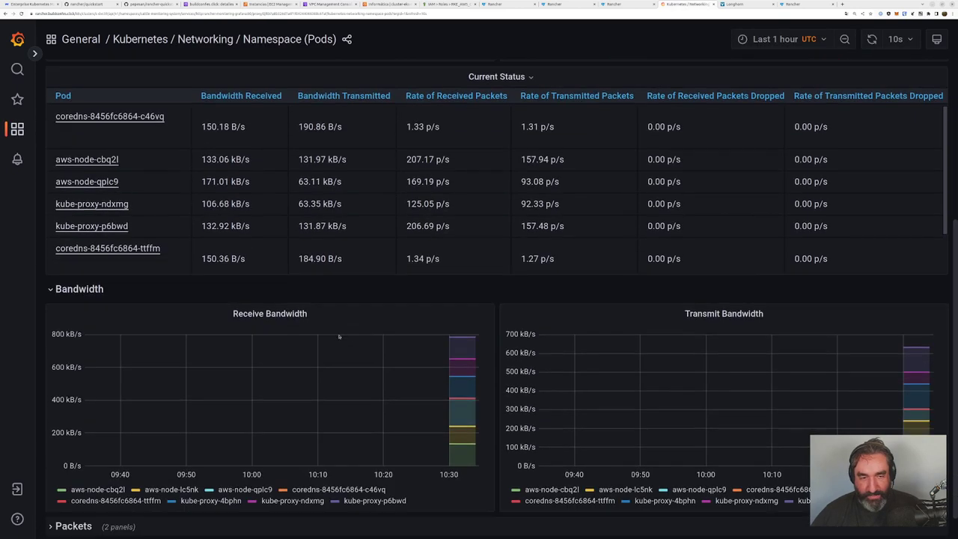
scroll(339, 337, "up", 5)
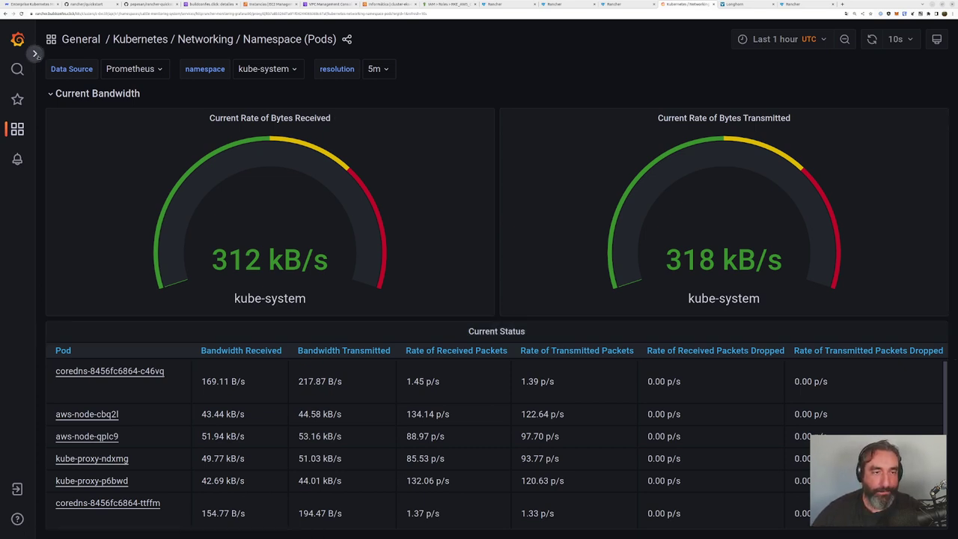
Step: Go back to the Grafana Home dashboard and look over the cluster's utilization and usage panels
left_click(17, 129)
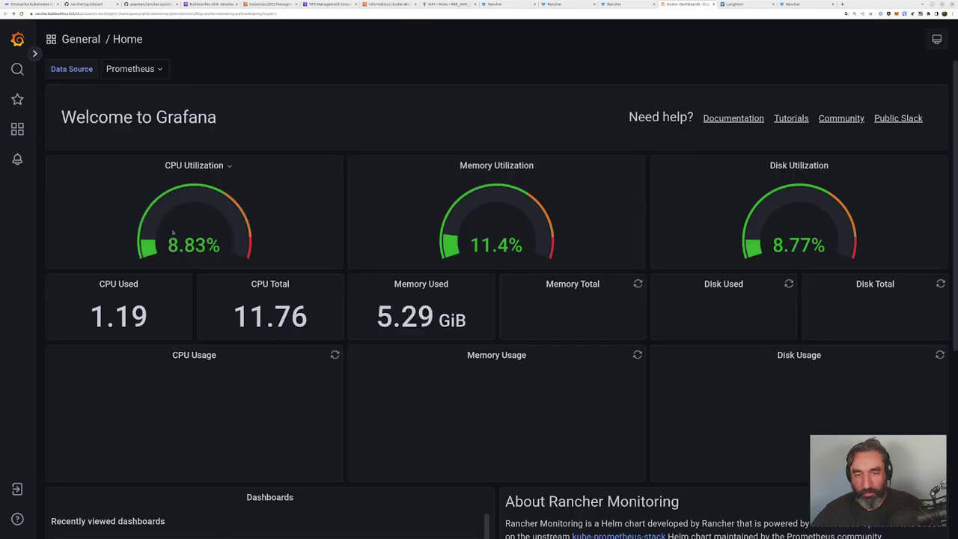
scroll(274, 225, "down", 2)
scroll(274, 227, "up", 2)
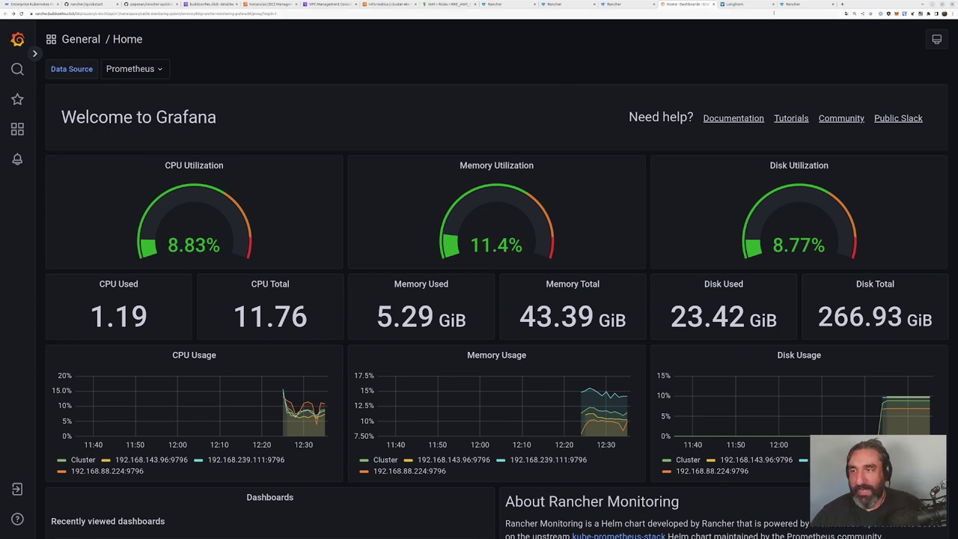
Step: Switch to the Longhorn browser tab, check the volume gauge on the dashboard and open the node list
left_click(734, 4)
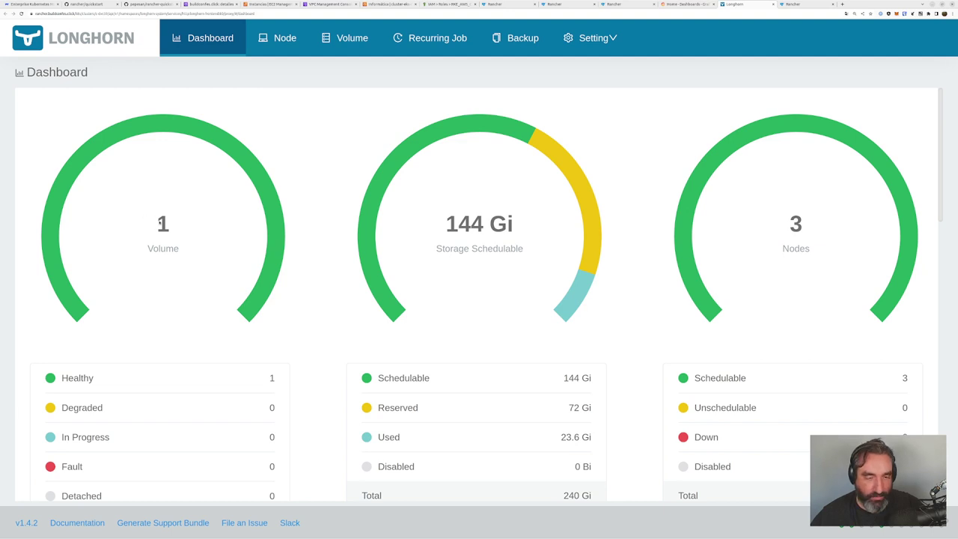
left_click_drag(160, 224, 173, 249)
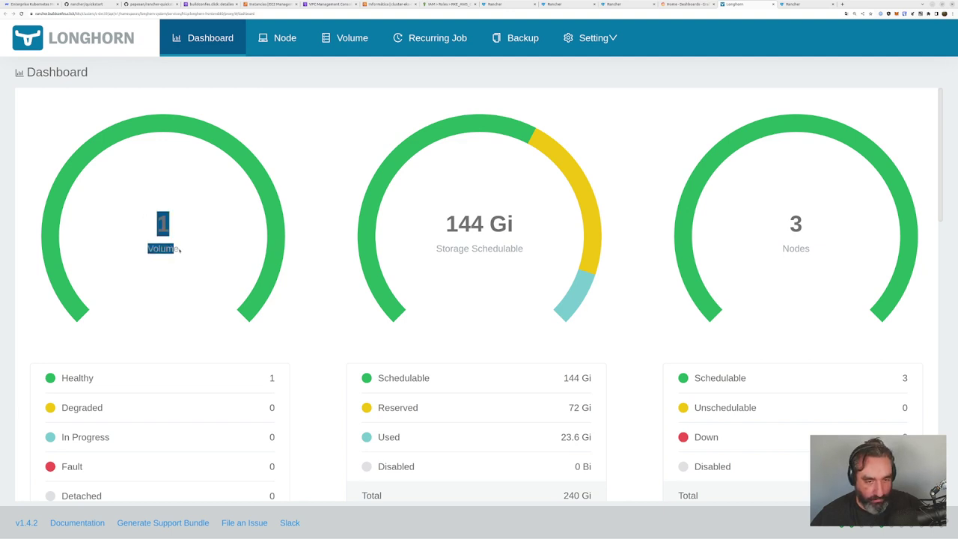
left_click(185, 249)
left_click(283, 41)
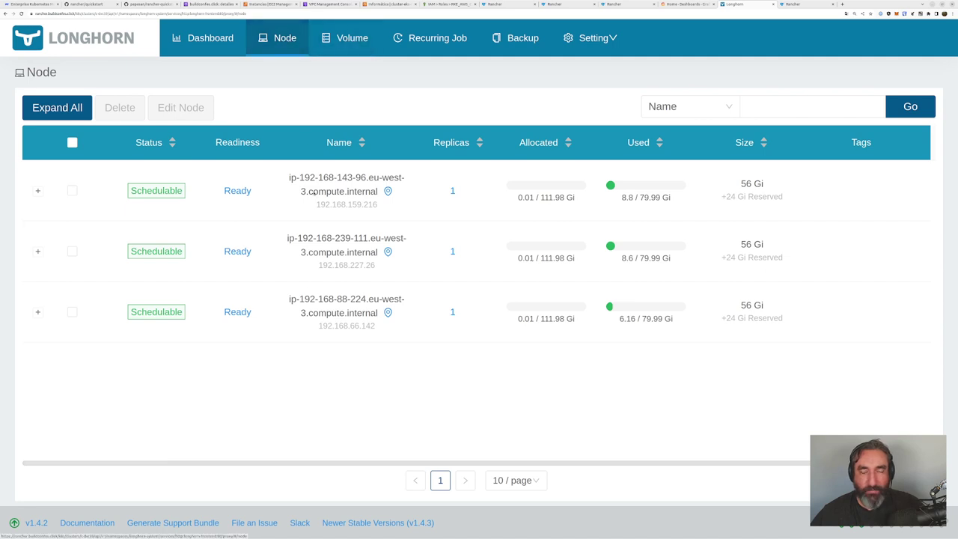
Step: Open the Longhorn volume list and display the details page of the PVC volume in the cattle-monitoring-system namespace, zoomed out
left_click(346, 38)
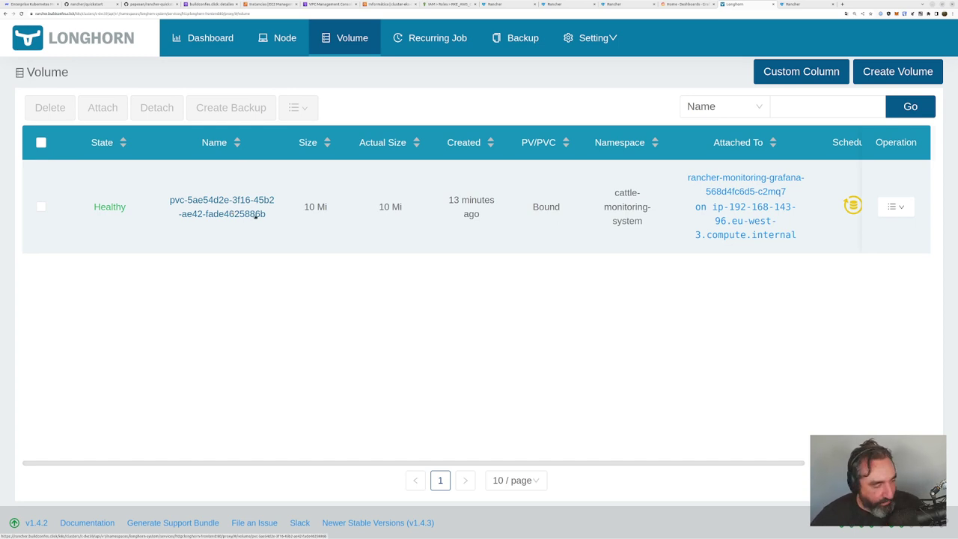
left_click_drag(276, 216, 161, 206)
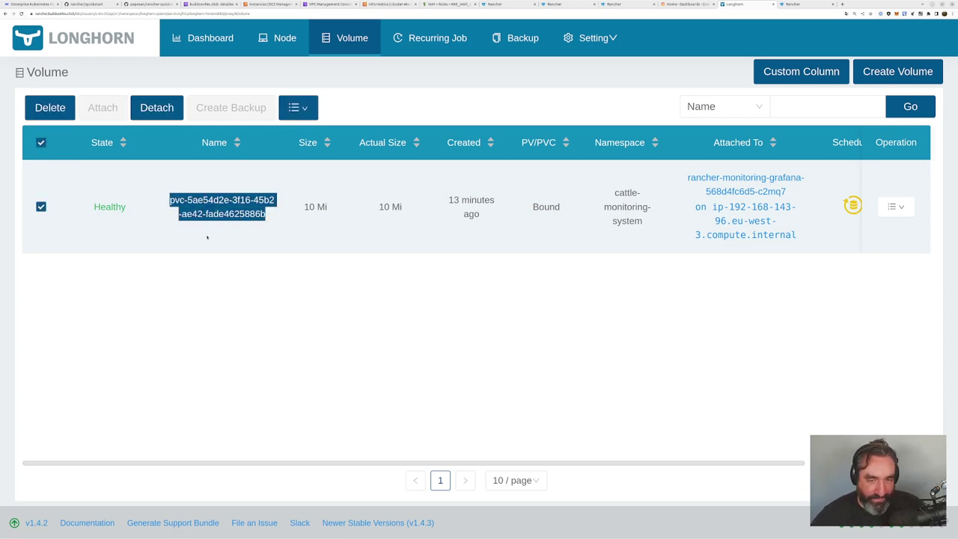
left_click(207, 237)
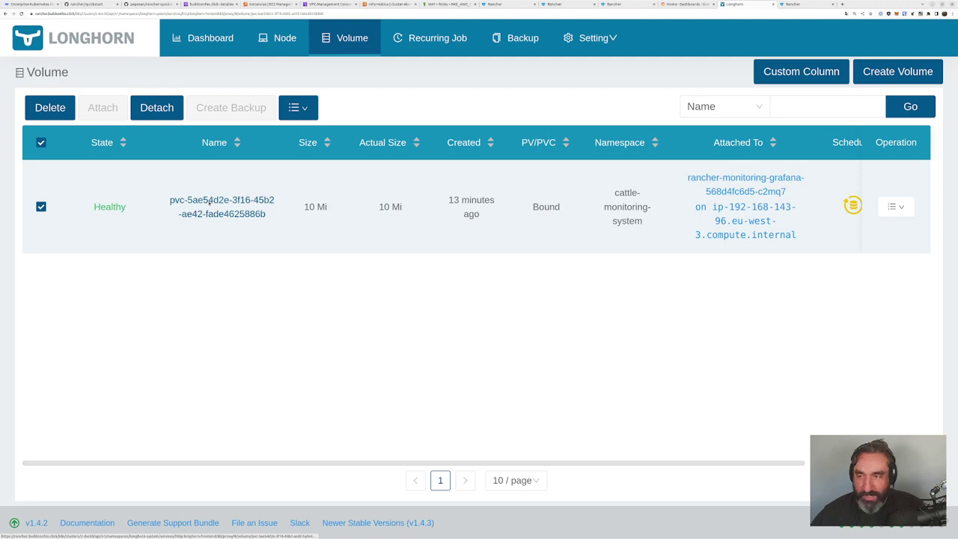
left_click(210, 200)
key("ctrl+minus")
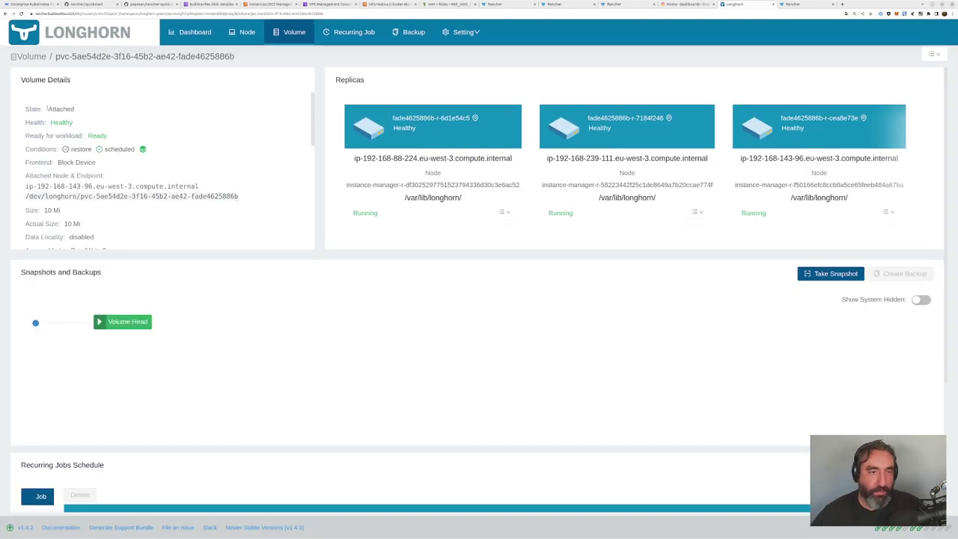
Step: Examine the volume's state, workload readiness, attached node and endpoint, and actual size in its details
mouse_move(47, 109)
left_mouse_down()
mouse_move(75, 109)
mouse_move(72, 122)
mouse_move(108, 135)
left_mouse_up()
mouse_move(77, 152)
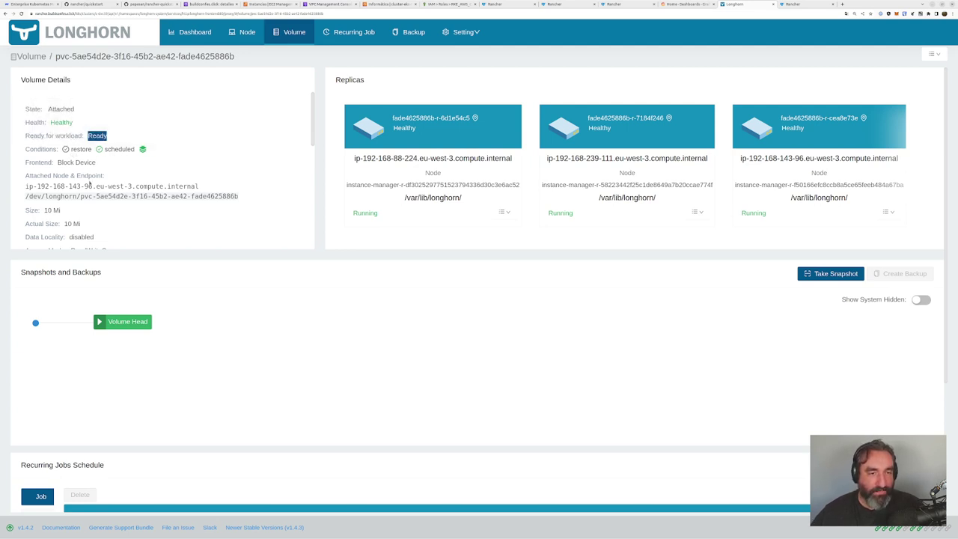
left_click_drag(24, 187, 243, 199)
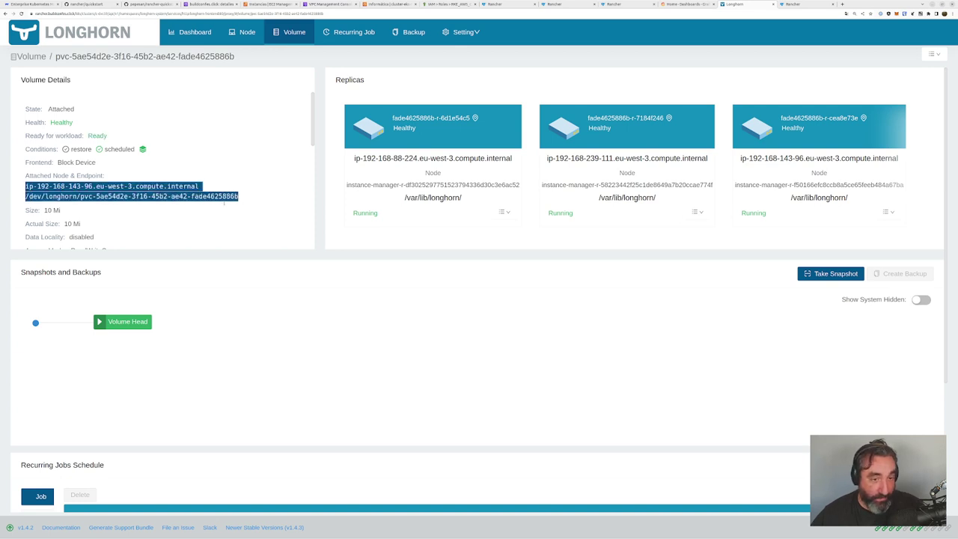
scroll(124, 215, "down", 2)
left_click_drag(45, 151, 93, 169)
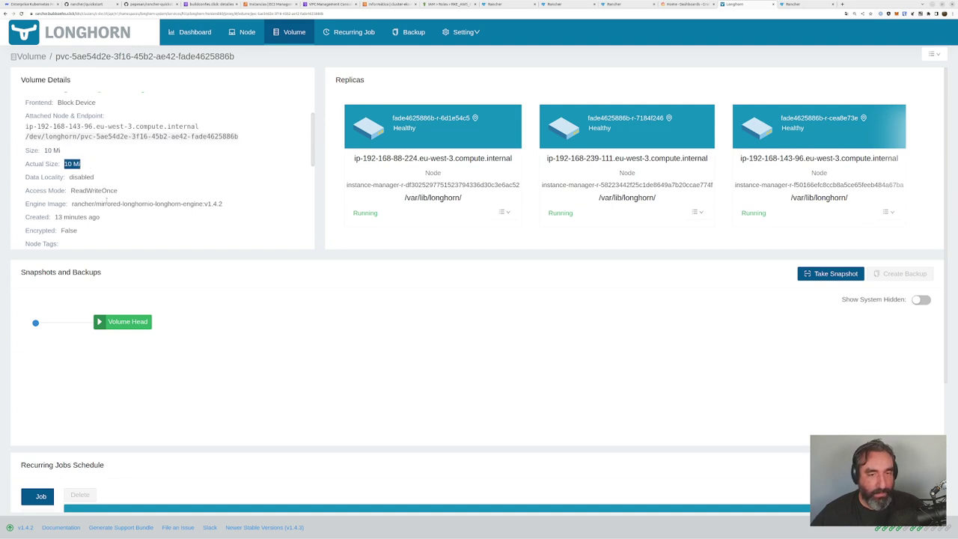
Step: Examine the volume's PVC name, PV name, PV status and workload type further down in its details
scroll(107, 200, "down", 5)
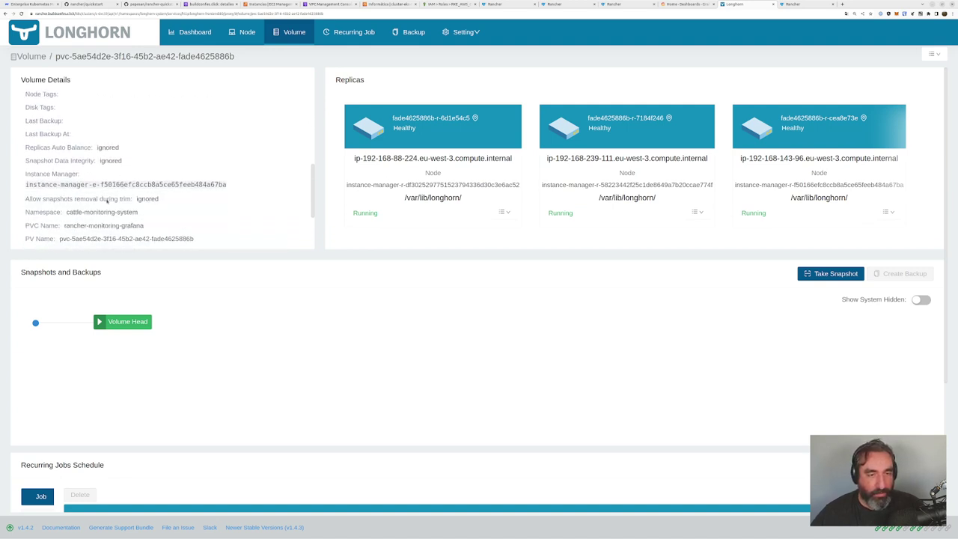
scroll(122, 190, "down", 3)
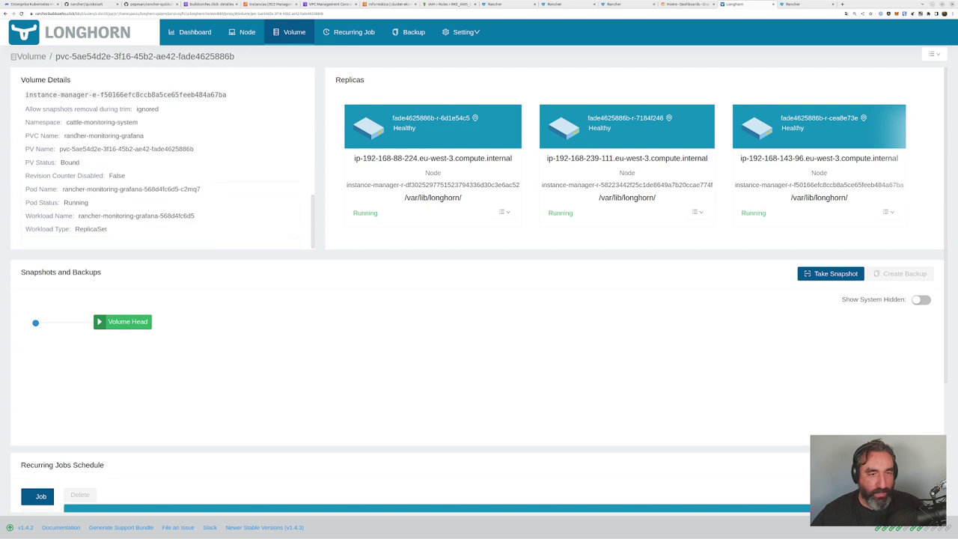
left_click_drag(63, 136, 152, 136)
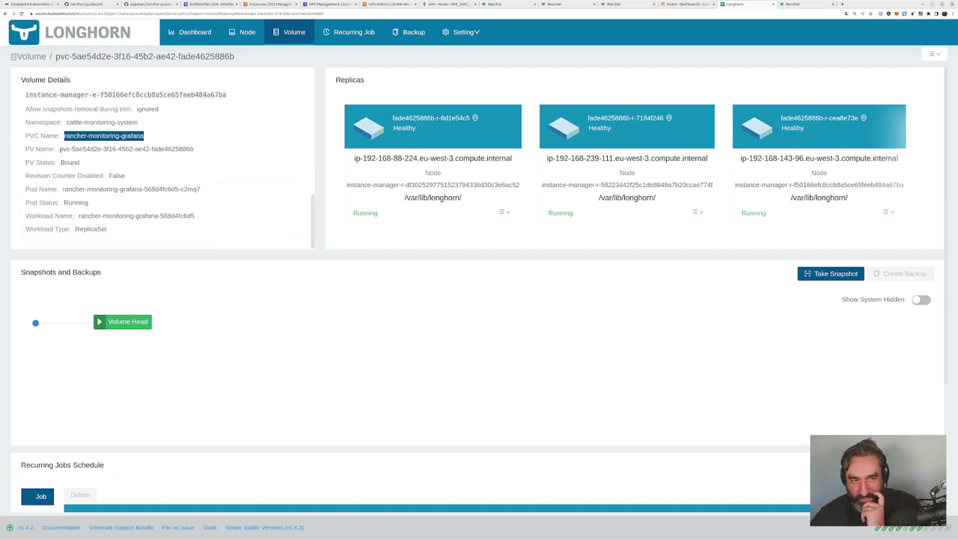
left_click_drag(63, 149, 171, 149)
left_click_drag(60, 162, 80, 162)
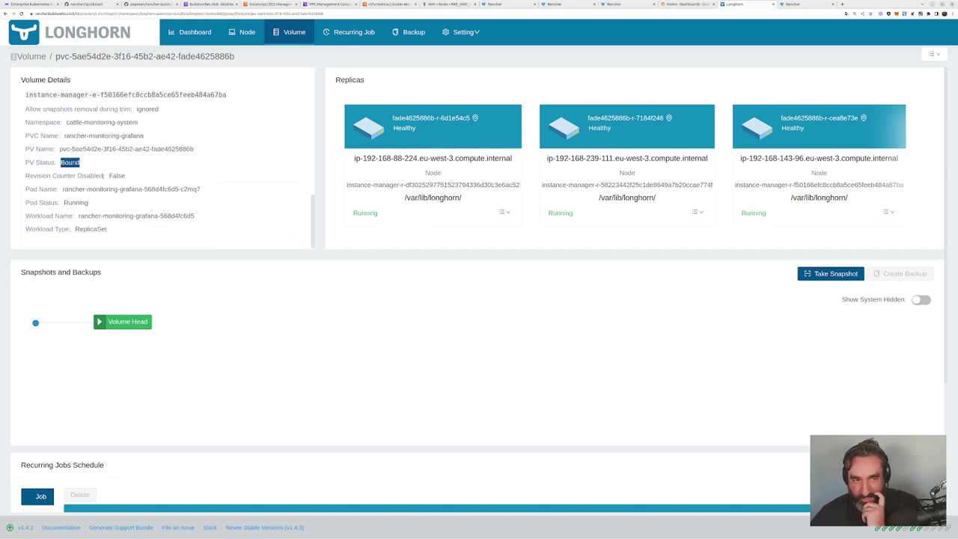
left_click_drag(75, 229, 116, 231)
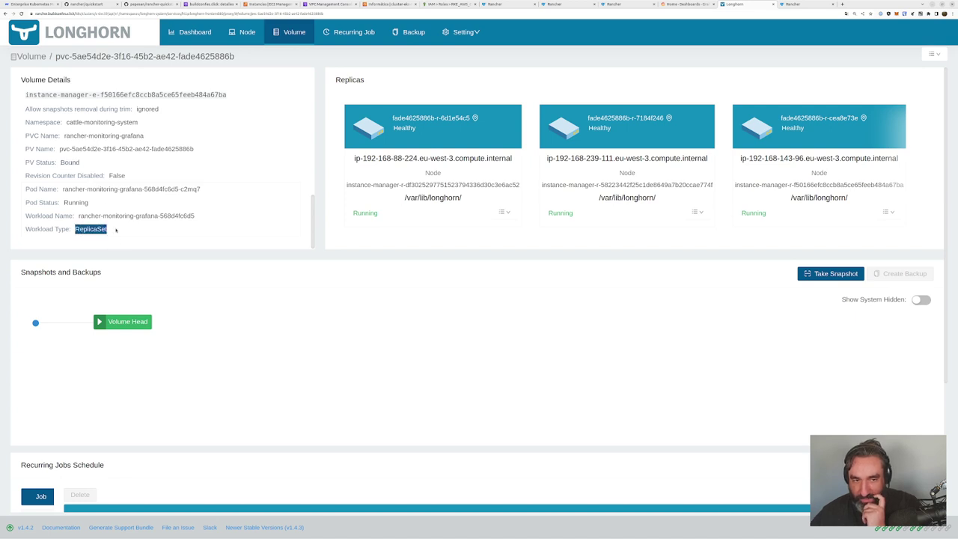
left_click(201, 232)
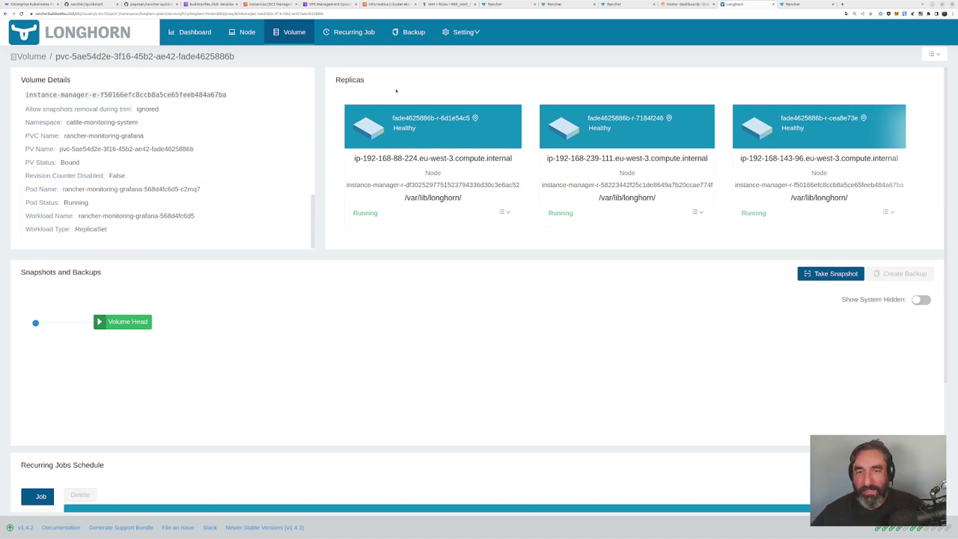
Step: Review the volume's replicas and take a snapshot of the volume
left_click_drag(368, 80, 335, 80)
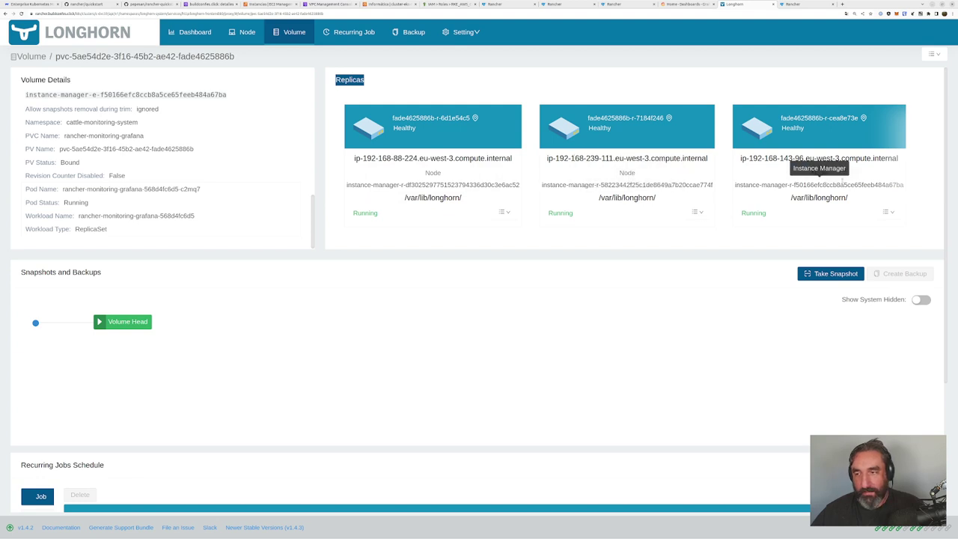
scroll(171, 201, "up", 5)
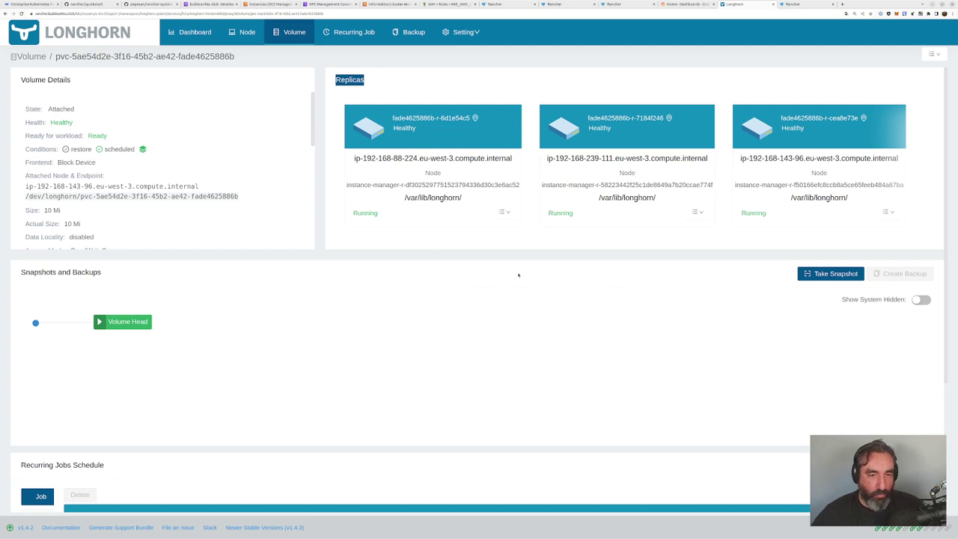
left_click(834, 274)
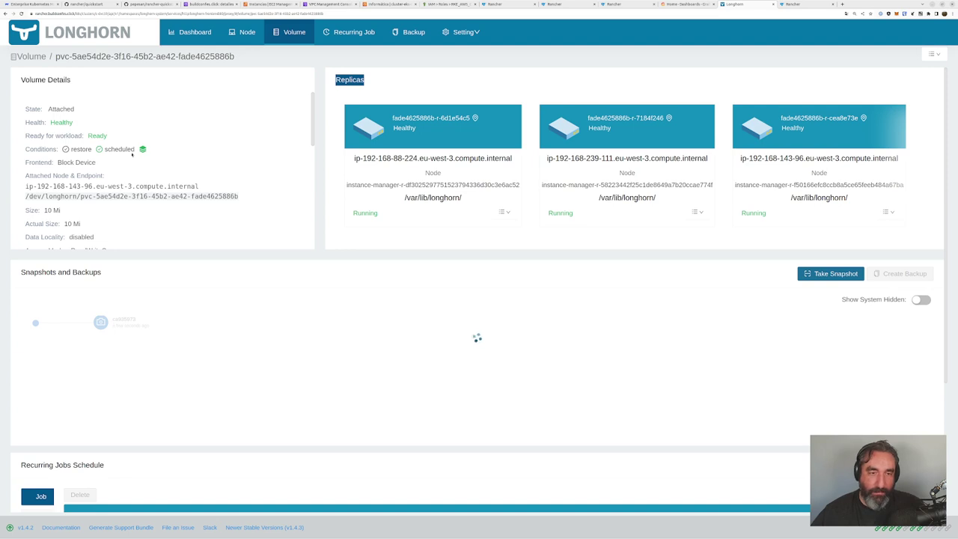
mouse_move(123, 319)
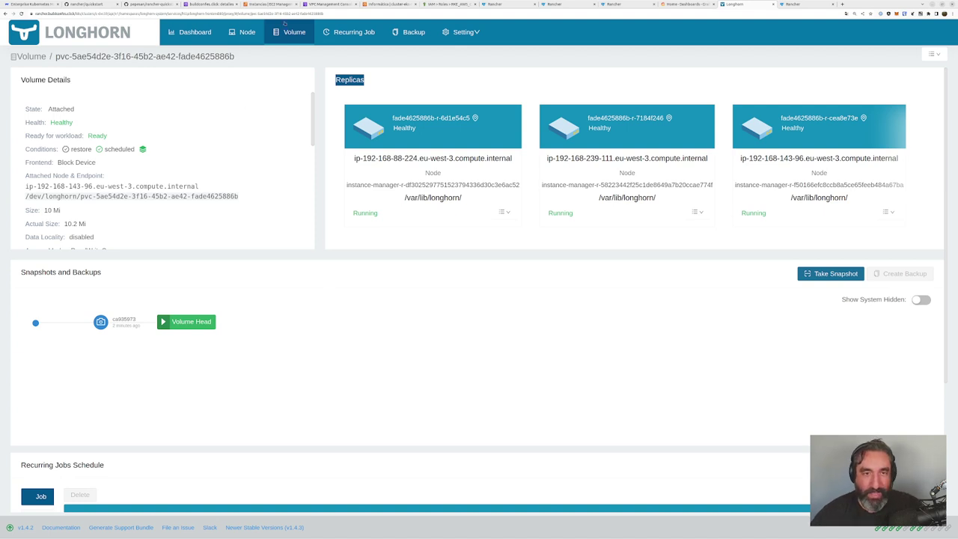
Step: Switch to the Rancher tab for cluster-eks-rancher-01 and browse the available app charts
left_click(508, 4)
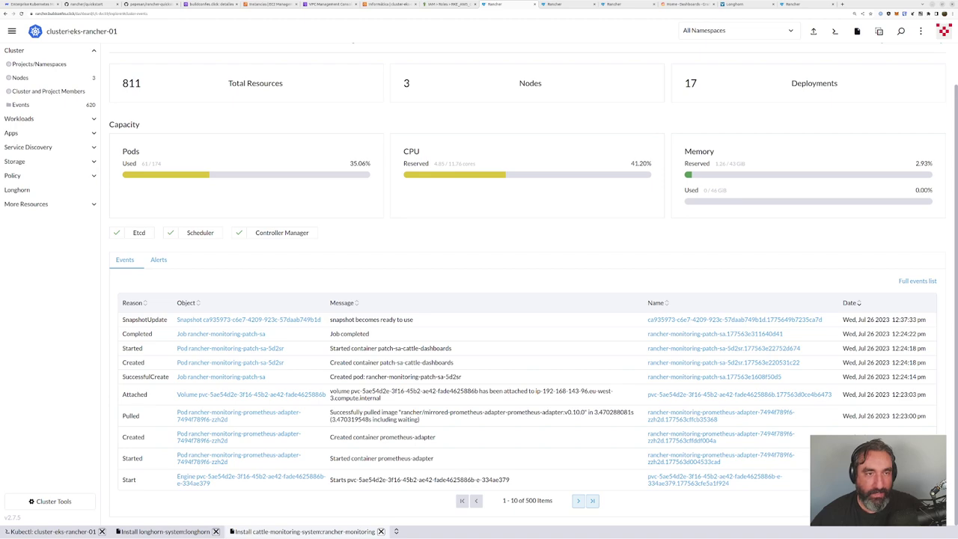
left_click_drag(69, 32, 106, 32)
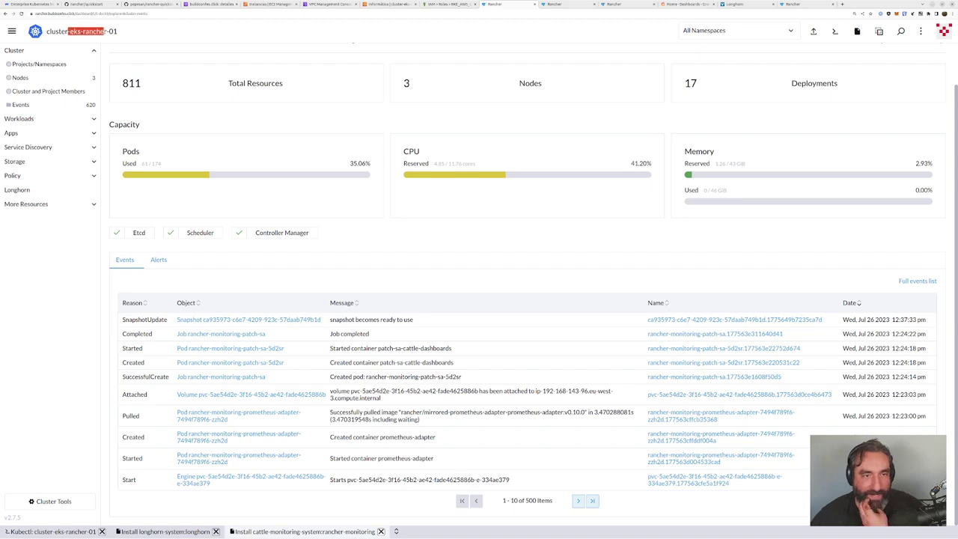
left_click(24, 134)
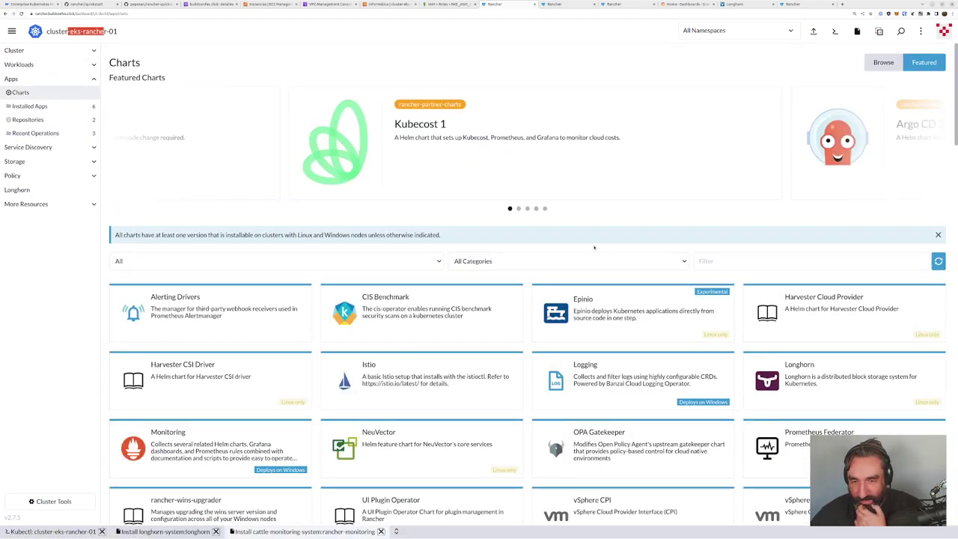
scroll(637, 255, "down", 5)
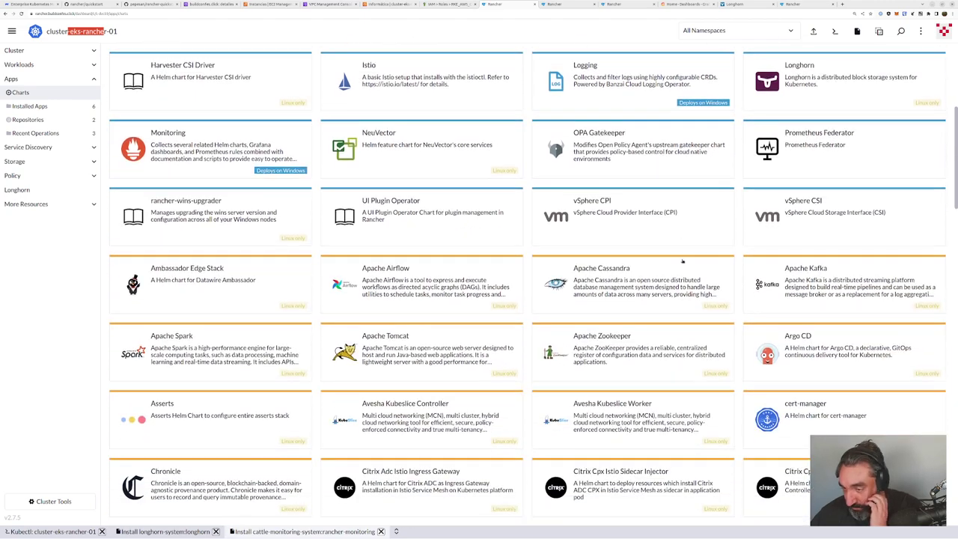
scroll(682, 261, "down", 2)
scroll(711, 210, "up", 4)
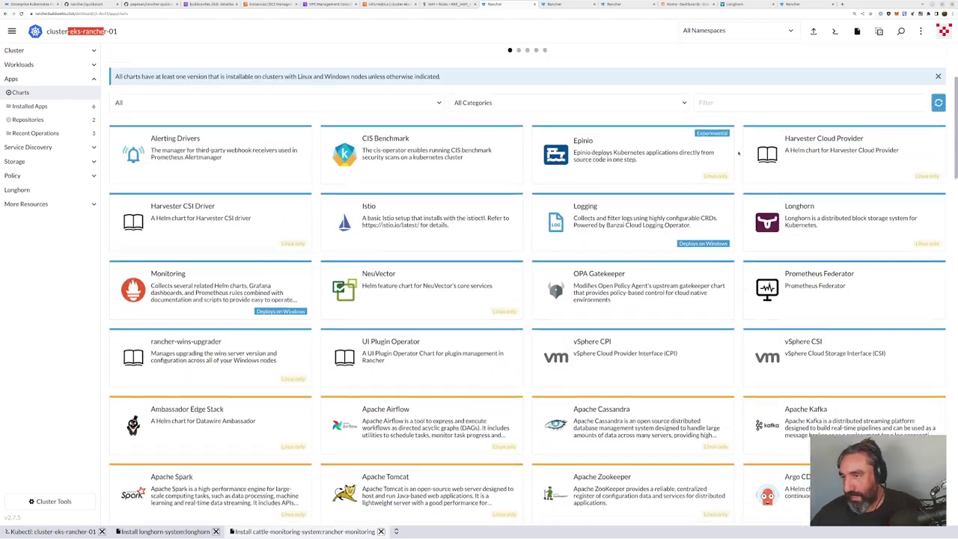
Step: Filter the charts for "wordpress", open the WordPress chart version 16.1.33 and start its installation
scroll(738, 152, "up", 3)
left_click(731, 171)
type("wo")
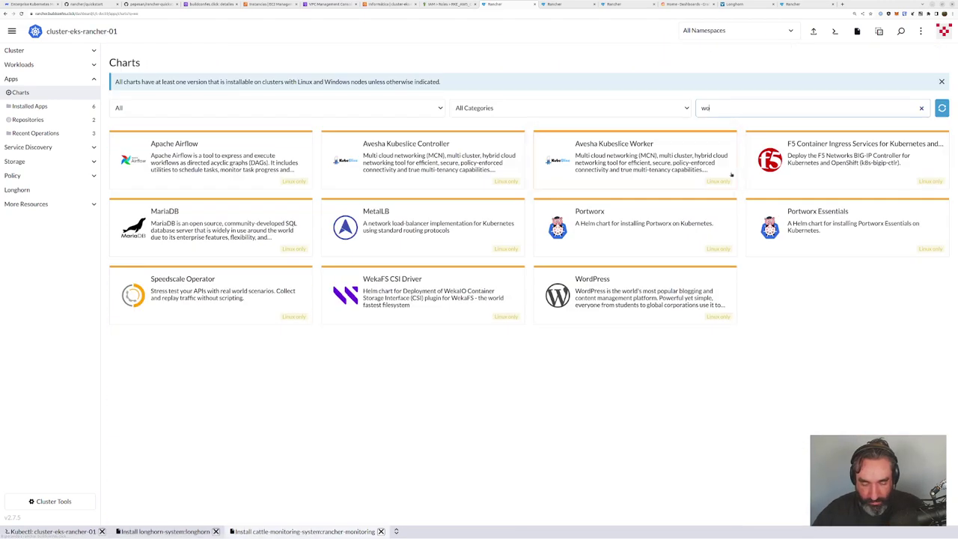
type("rdp")
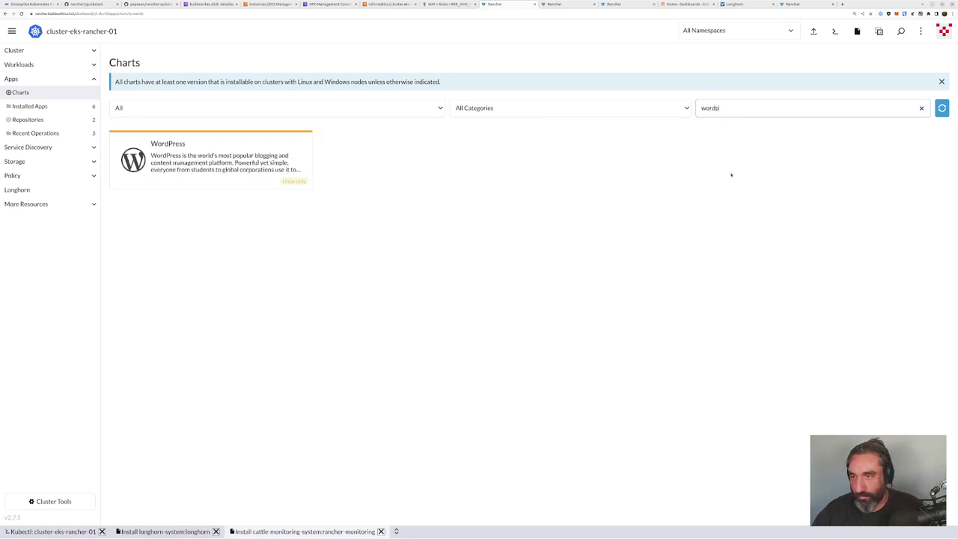
type("ress")
left_click(192, 169)
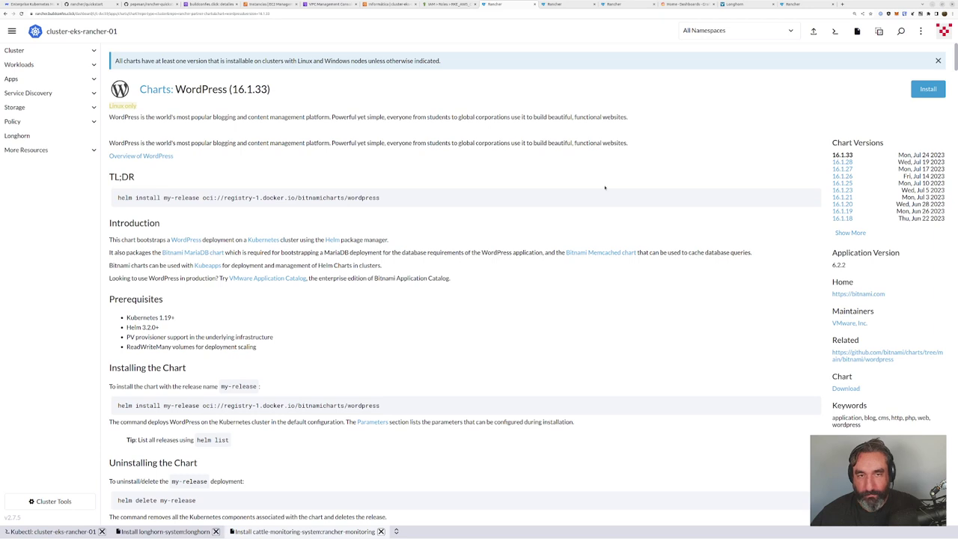
left_click(927, 89)
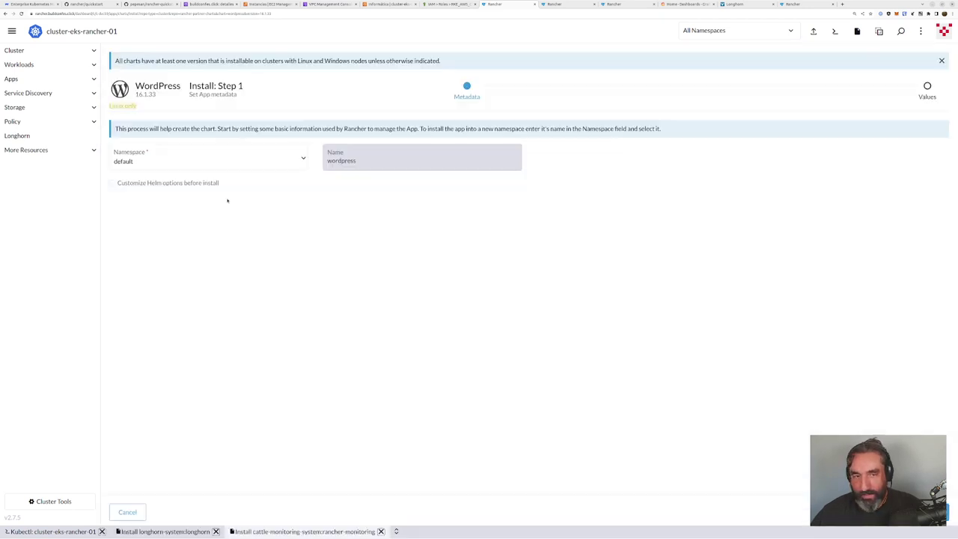
Step: Keep the default namespace for WordPress, enable customizing Helm options before install, and continue to the chart values
left_click(206, 163)
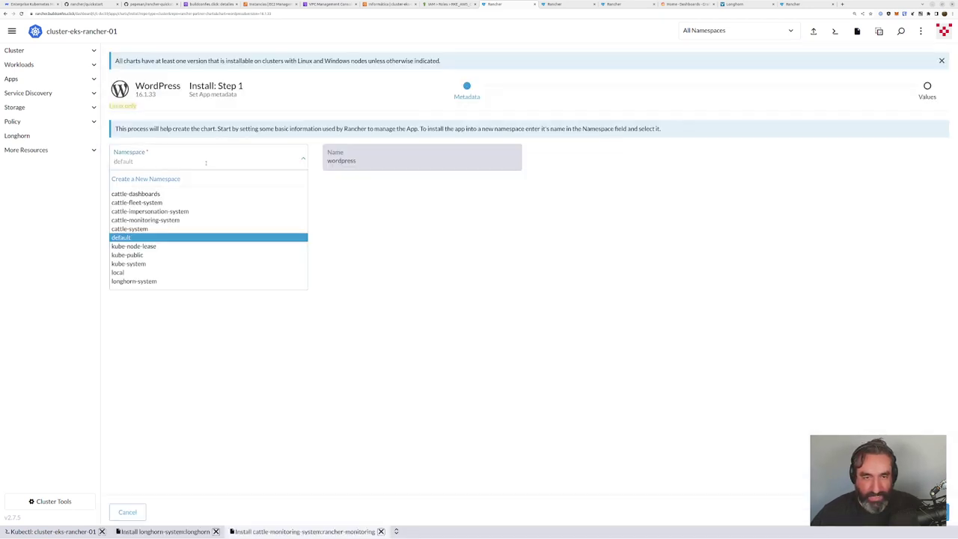
left_click(206, 163)
left_click(205, 162)
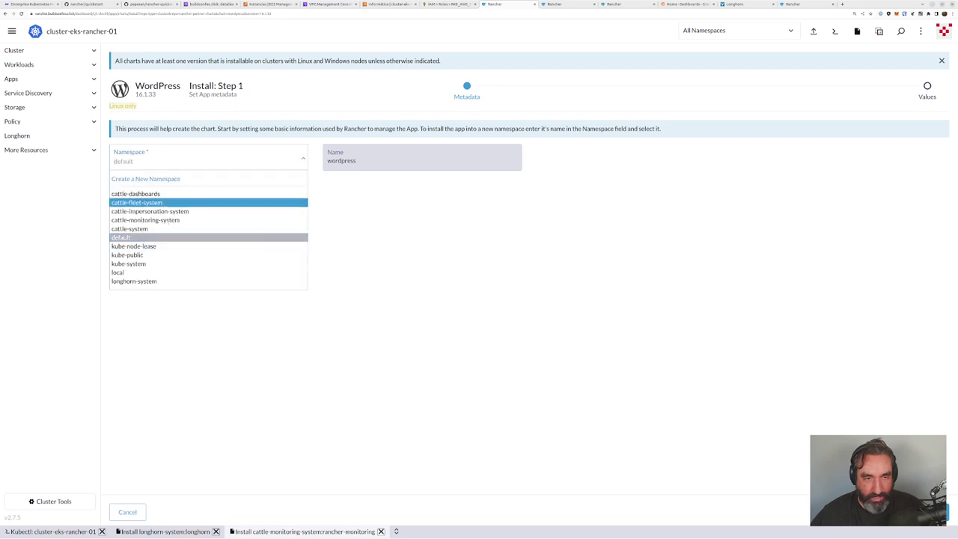
left_click(377, 263)
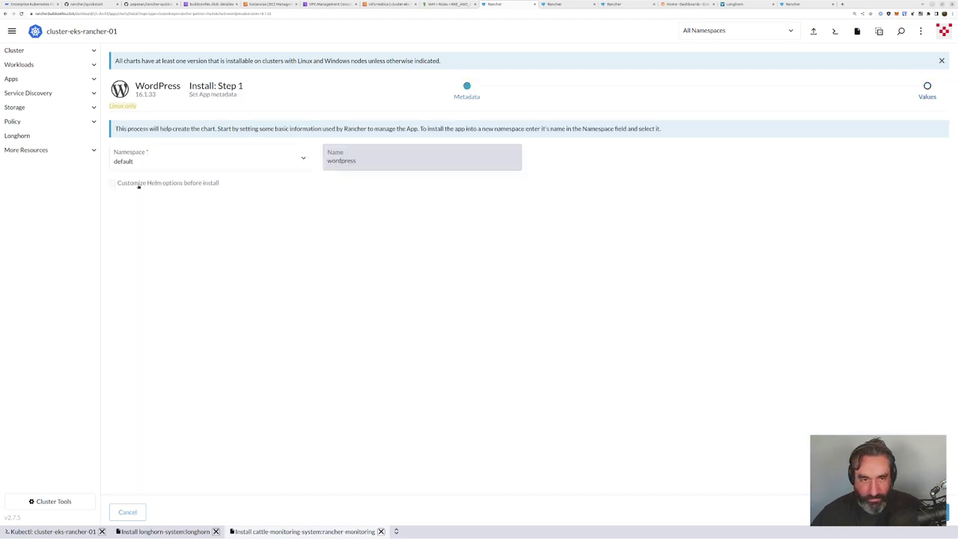
left_click(139, 185)
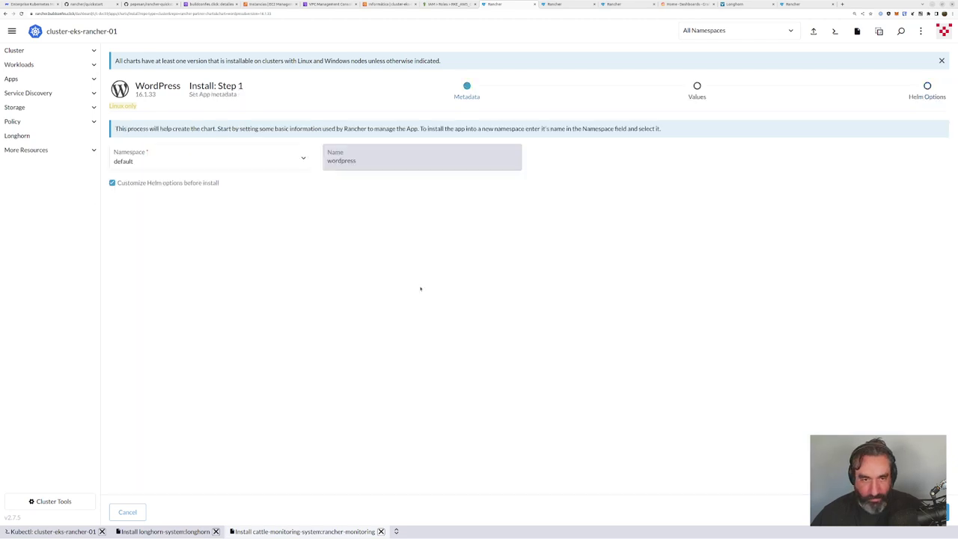
left_click(948, 512)
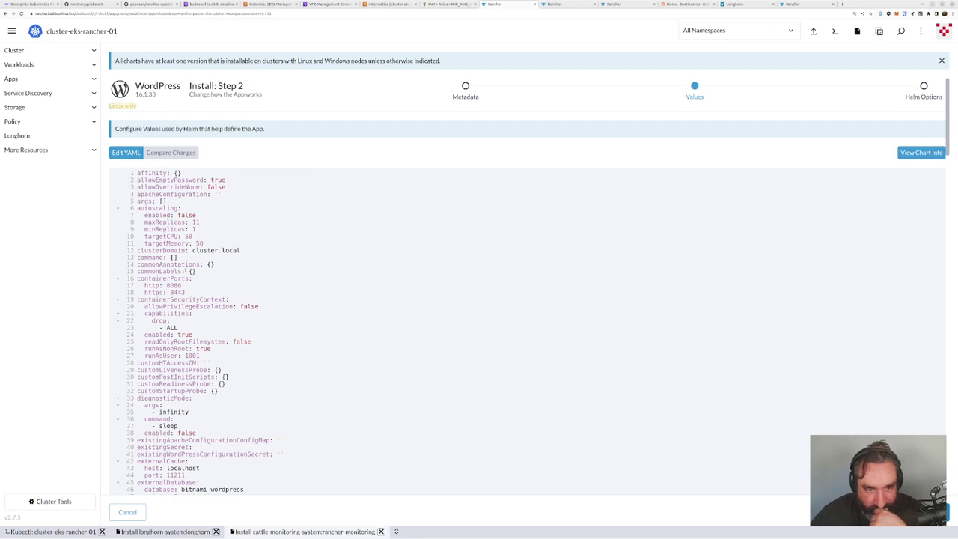
Step: Examine the HTTP and HTTPS container ports and the external database settings in the WordPress values YAML
double_click(173, 285)
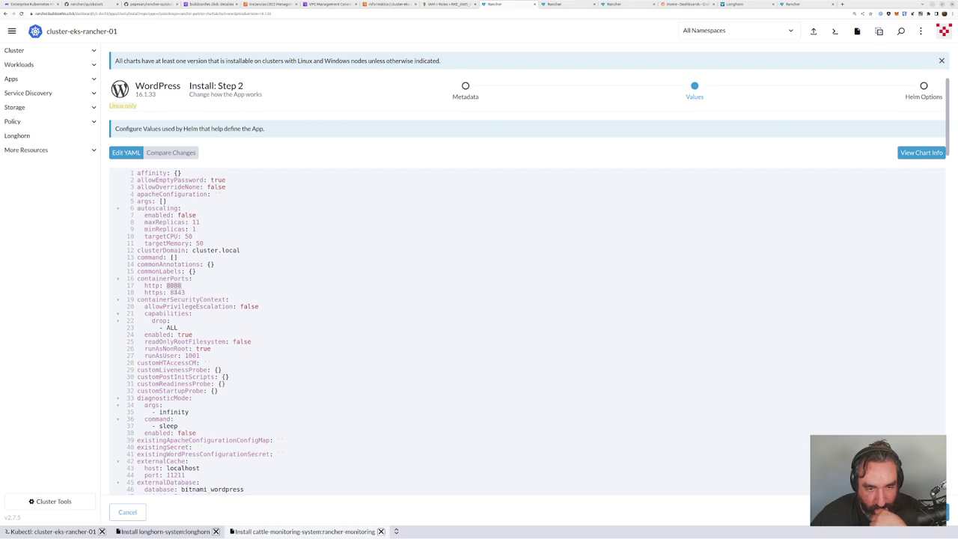
double_click(177, 292)
double_click(174, 285)
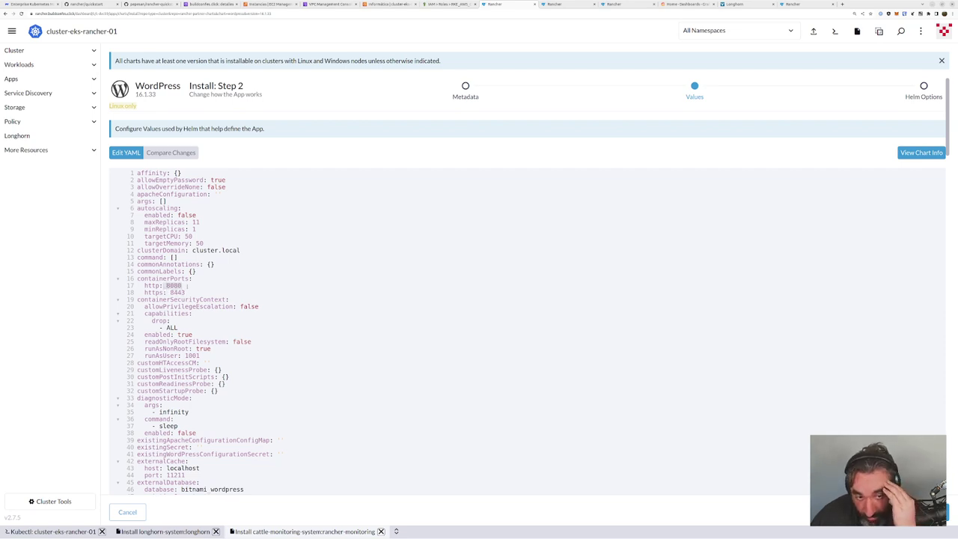
double_click(177, 292)
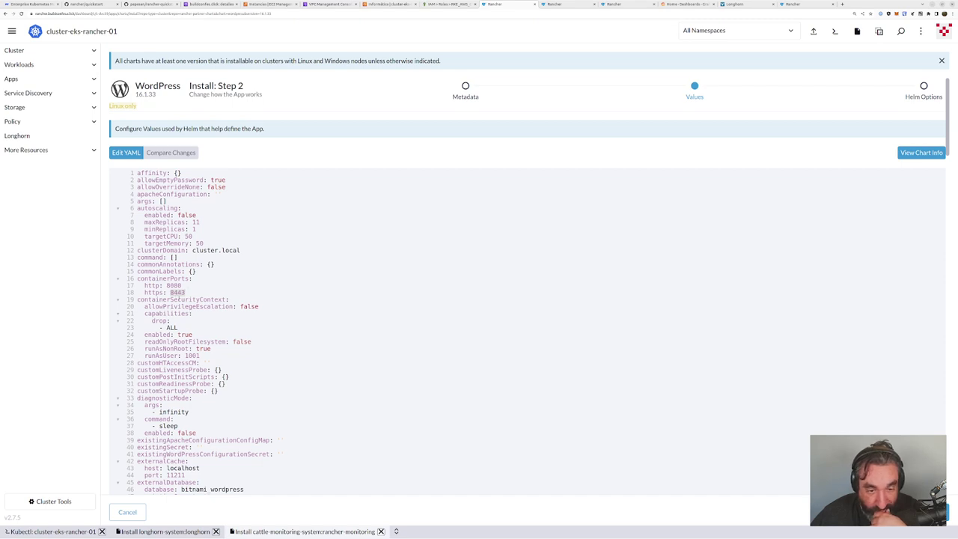
scroll(198, 298, "down", 2)
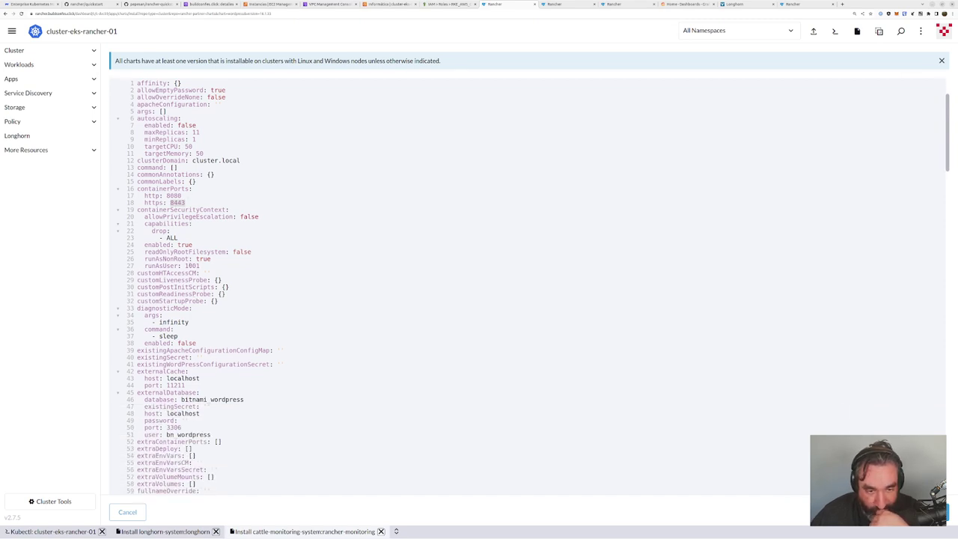
scroll(205, 291, "down", 3)
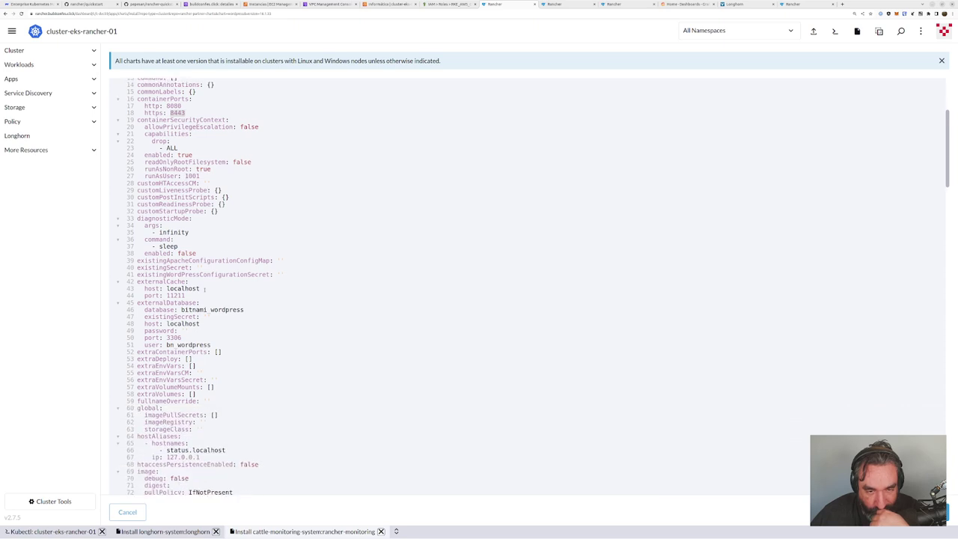
left_click_drag(138, 280, 211, 287)
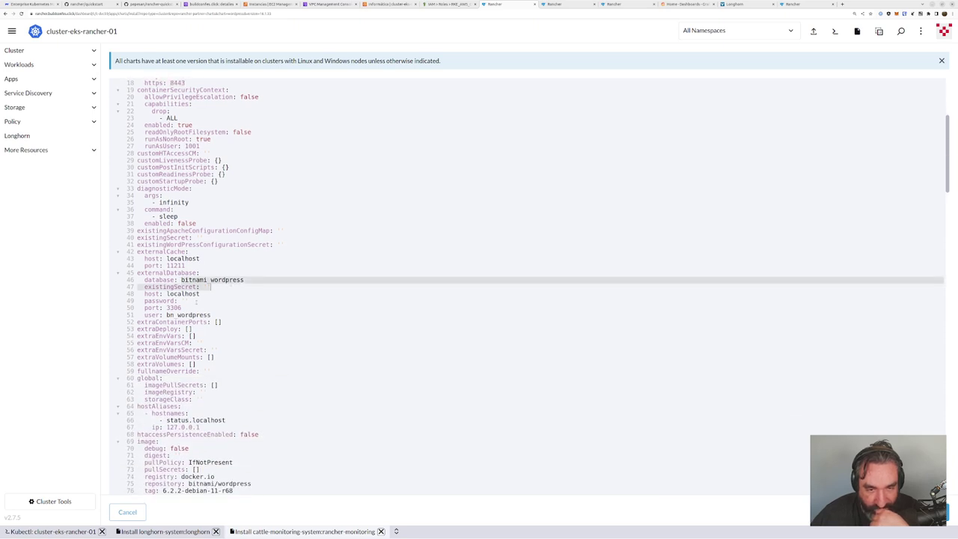
left_click(186, 306)
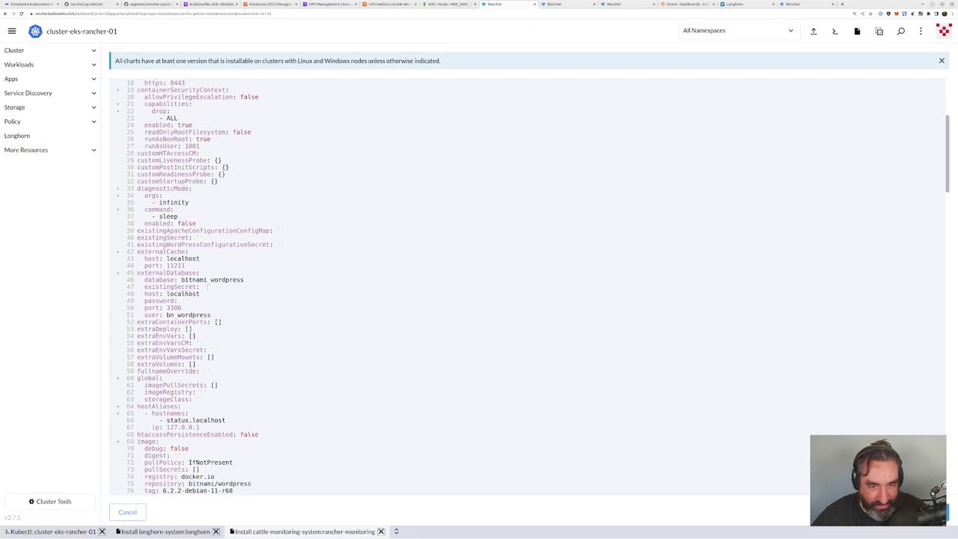
Step: Examine the image, ingress hostname, MariaDB, persistence and service settings through the rest of the values YAML
scroll(197, 321, "down", 3)
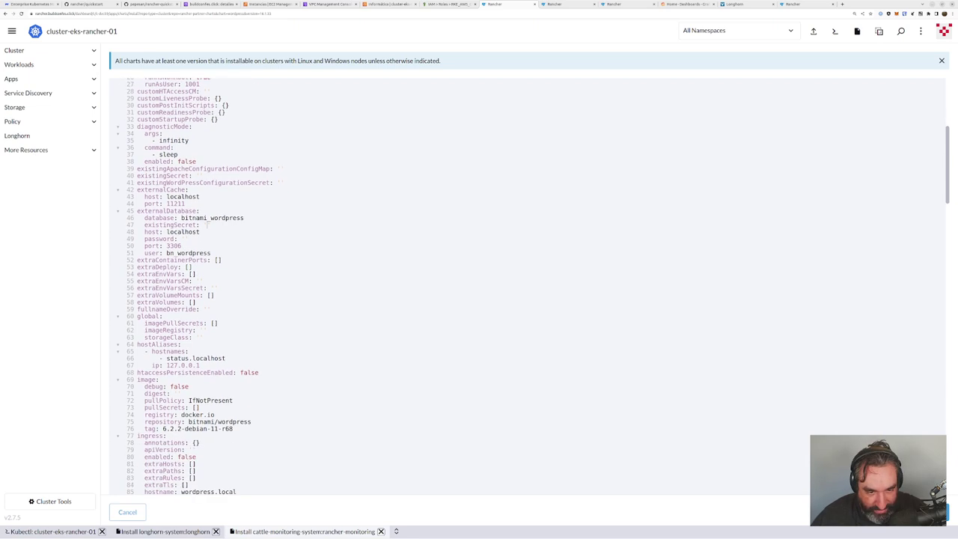
scroll(524, 285, "down", 2)
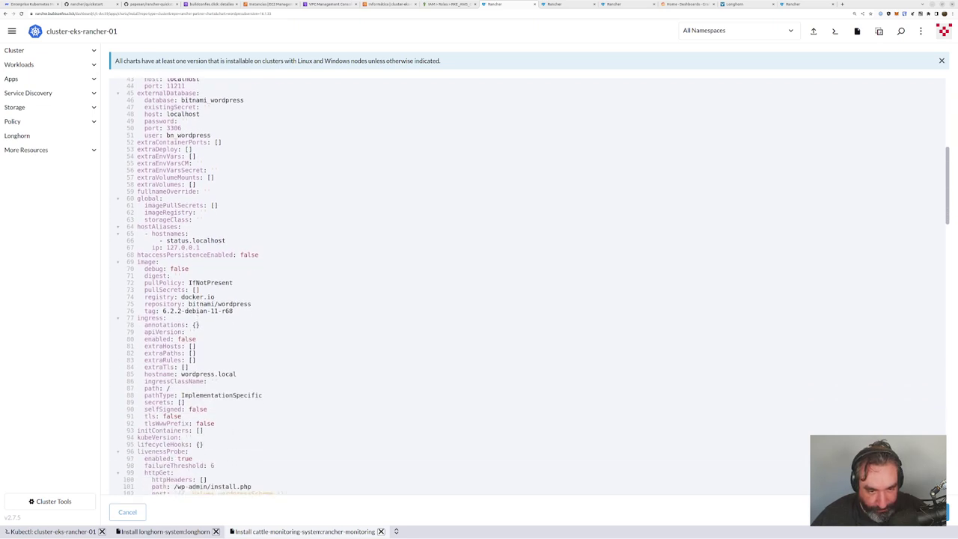
scroll(194, 318, "down", 3)
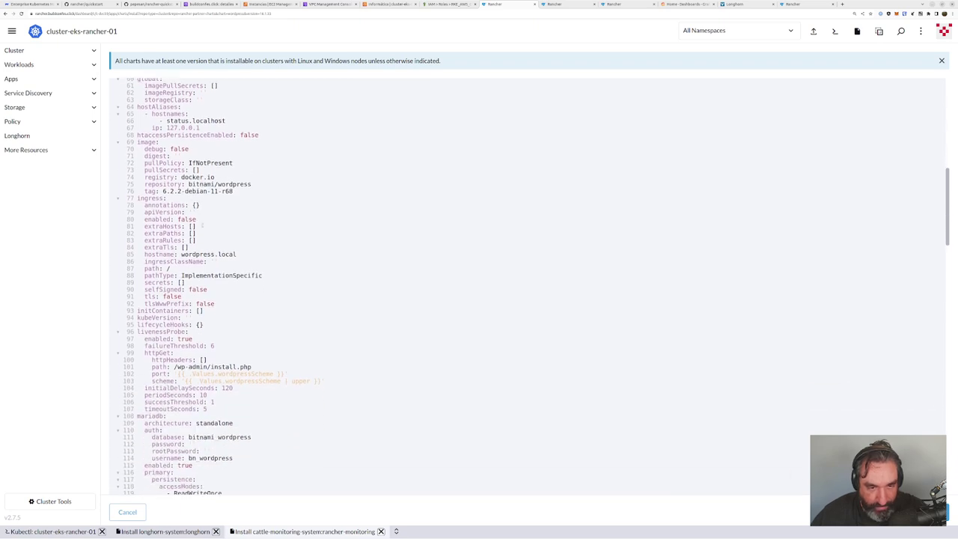
left_click_drag(181, 254, 238, 254)
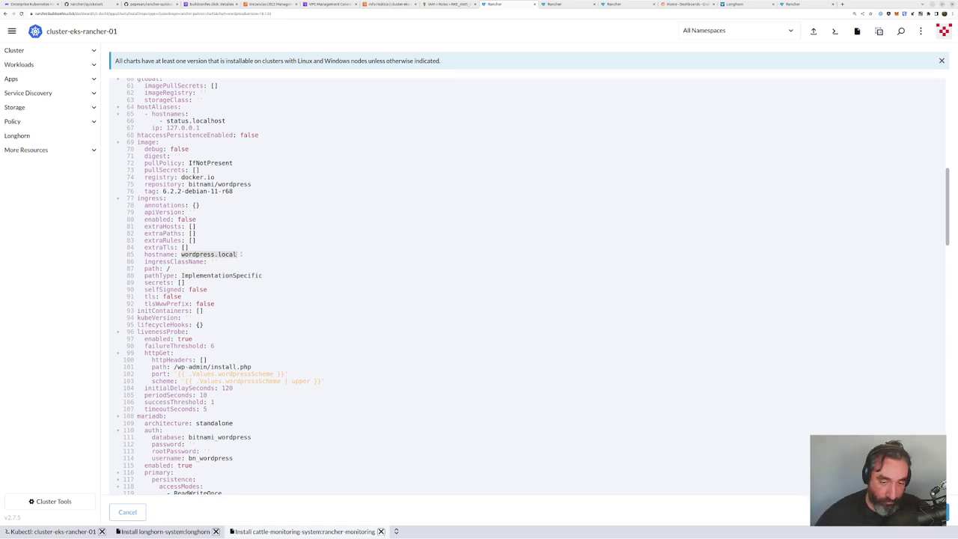
scroll(245, 256, "down", 10)
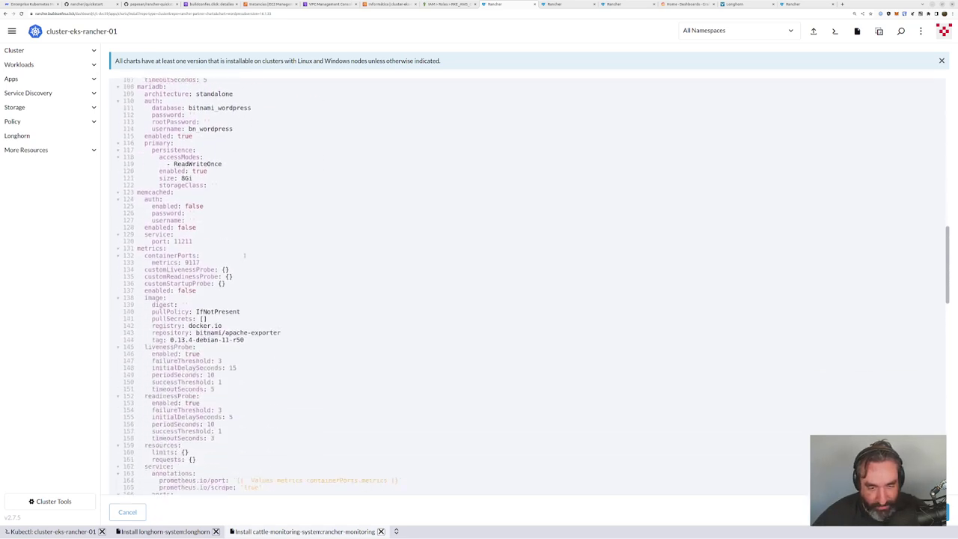
scroll(245, 255, "down", 10)
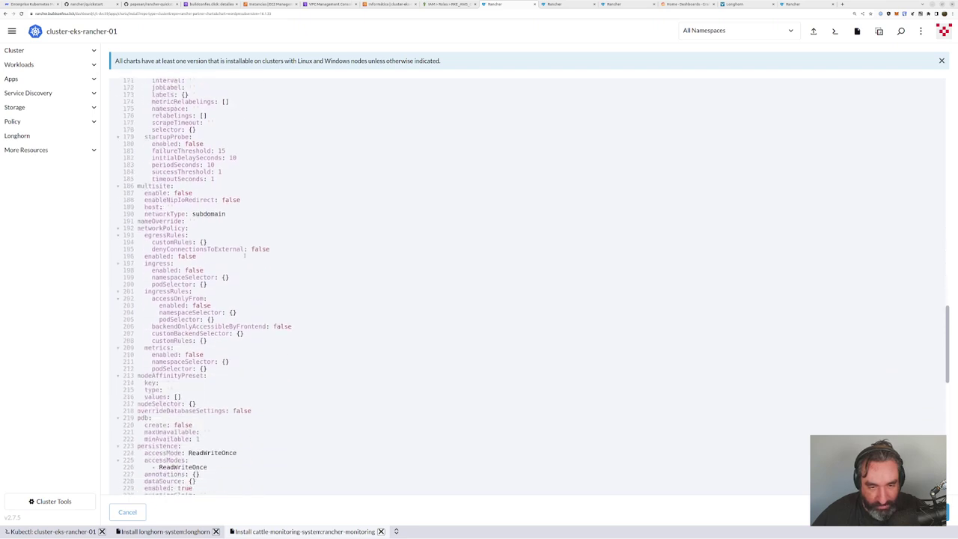
scroll(245, 255, "down", 10)
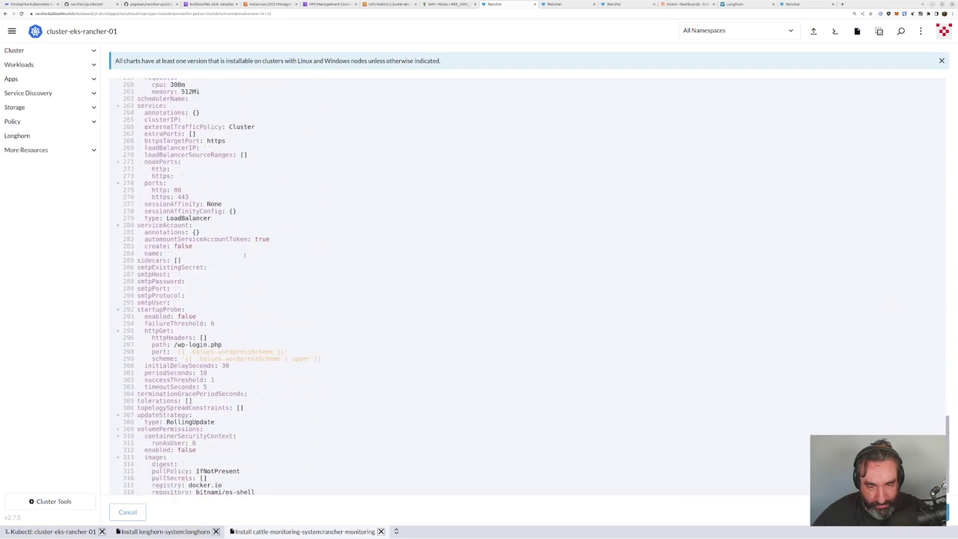
scroll(245, 255, "down", 2)
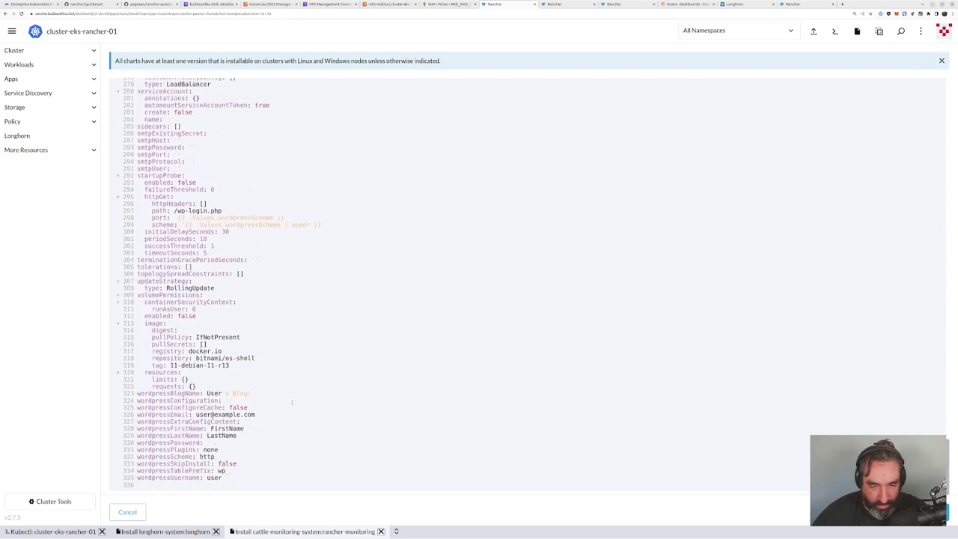
Step: Review the installation's Step 2 heading and the WordPress blog and user settings at the end of the values YAML
scroll(226, 484, "up", 20)
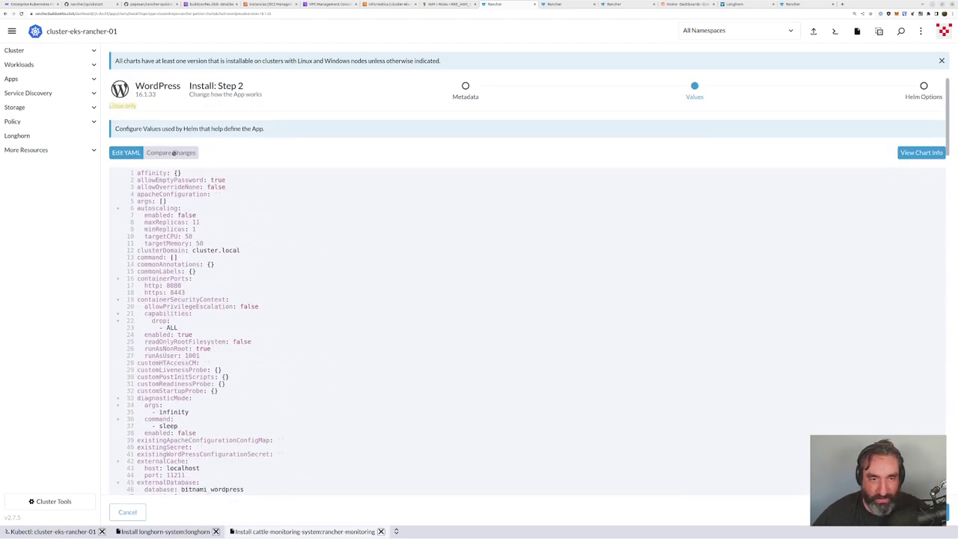
scroll(528, 300, "down", 2)
scroll(528, 299, "up", 2)
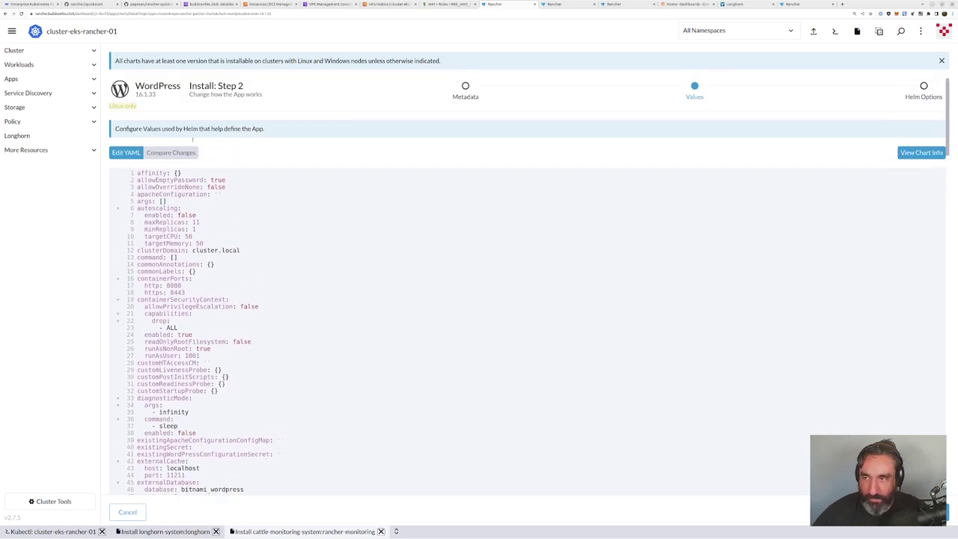
left_click_drag(189, 86, 250, 86)
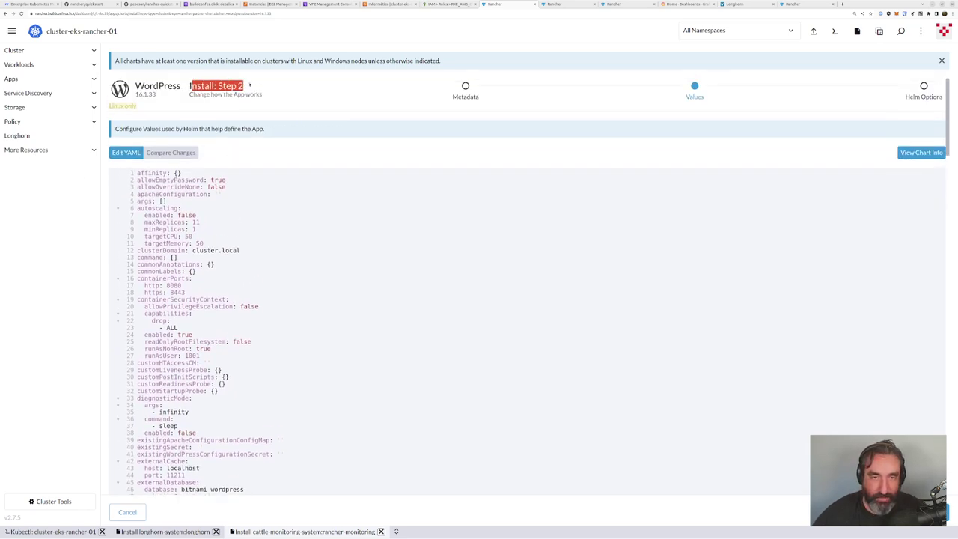
left_click_drag(190, 86, 250, 86)
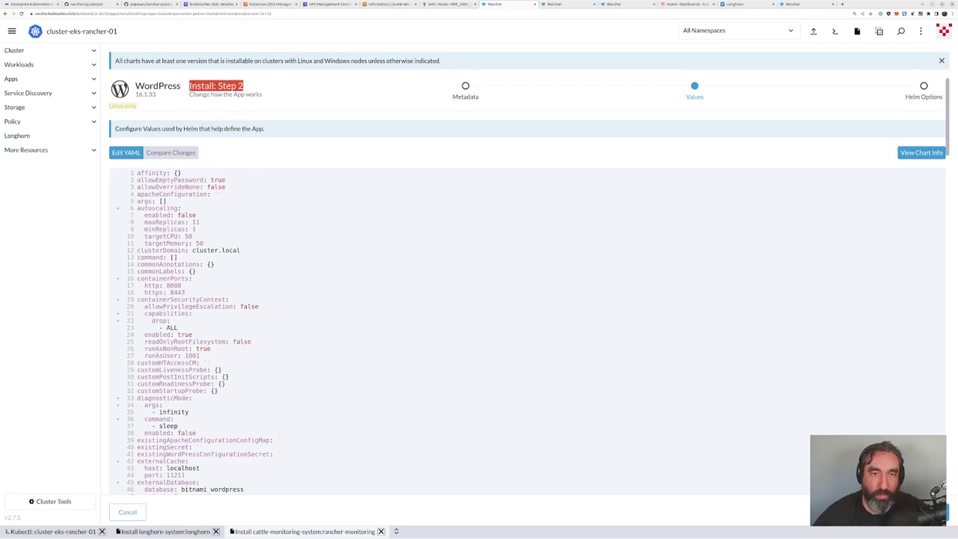
scroll(265, 287, "down", 20)
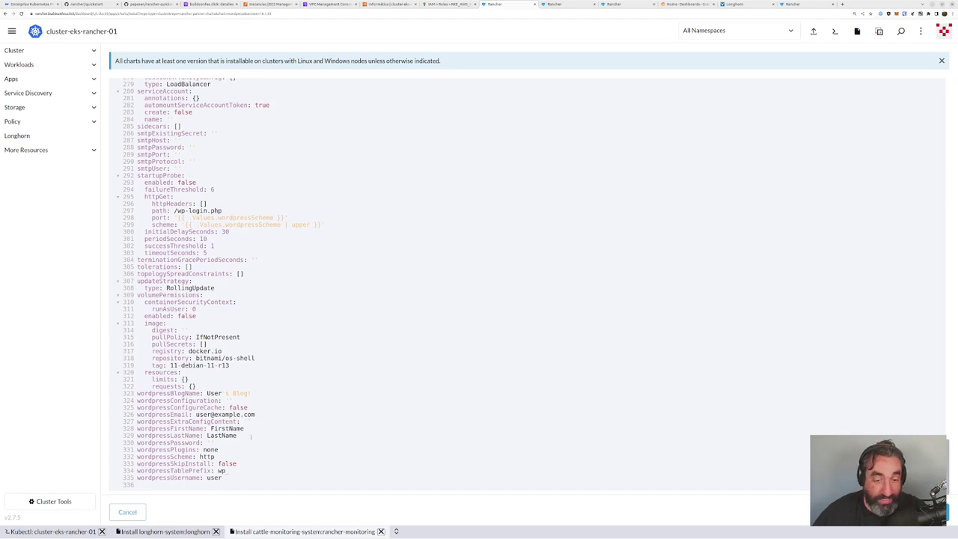
scroll(245, 318, "up", 20)
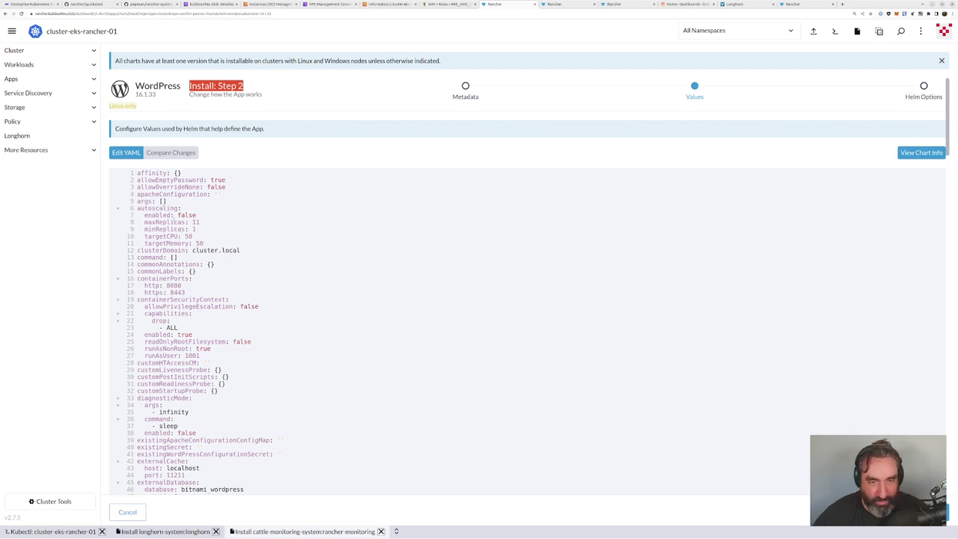
Step: Inspect the autoscaling block's enabled, minReplicas and maxReplicas values in the WordPress YAML
left_click_drag(180, 208, 137, 208)
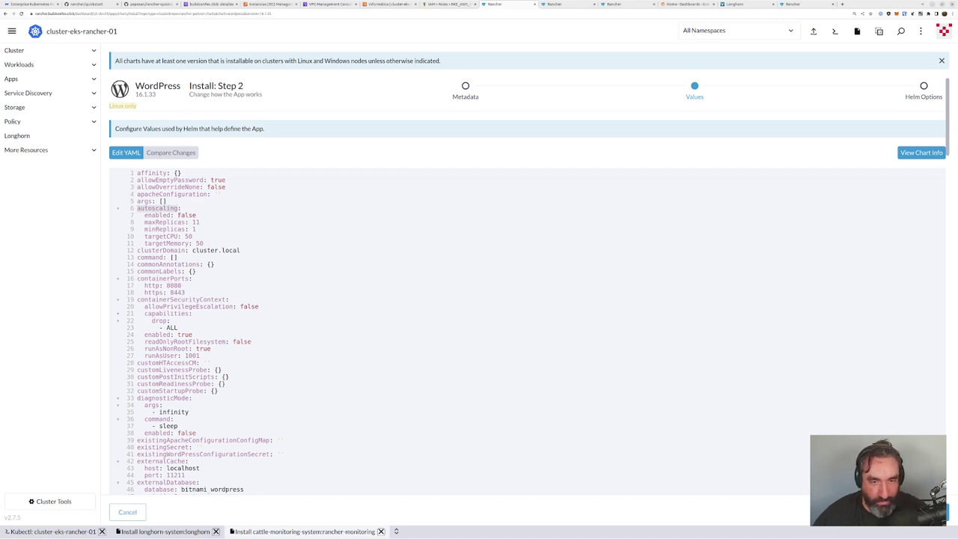
double_click(196, 215)
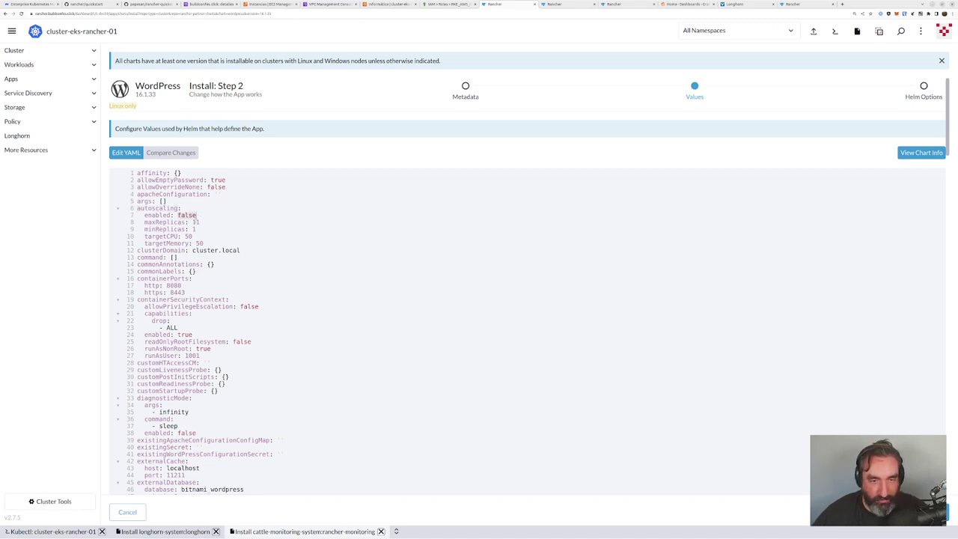
double_click(193, 229)
type("3")
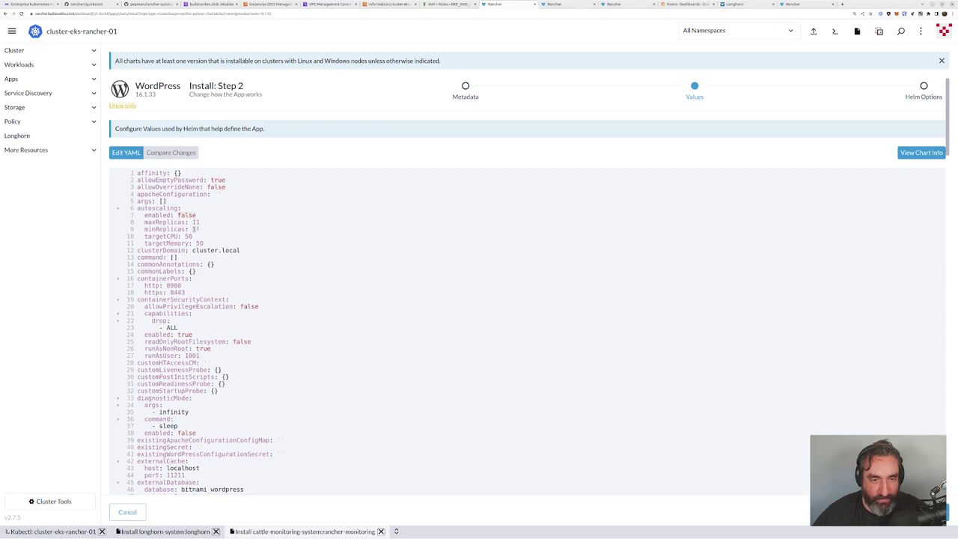
double_click(195, 222)
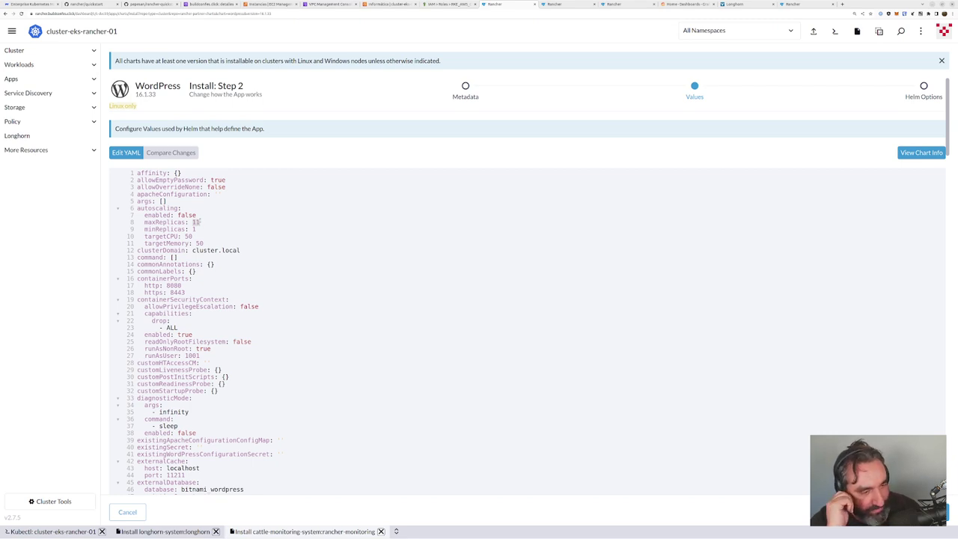
Step: Search Google for "home assitant" in a new browser tab and open the Home Assistant Installation page
key("ctrl+t")
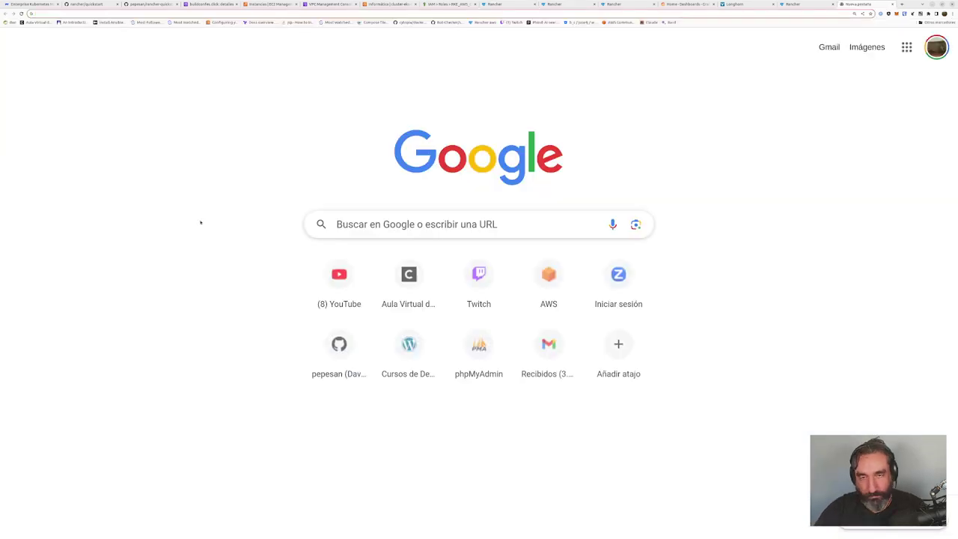
type("home assist")
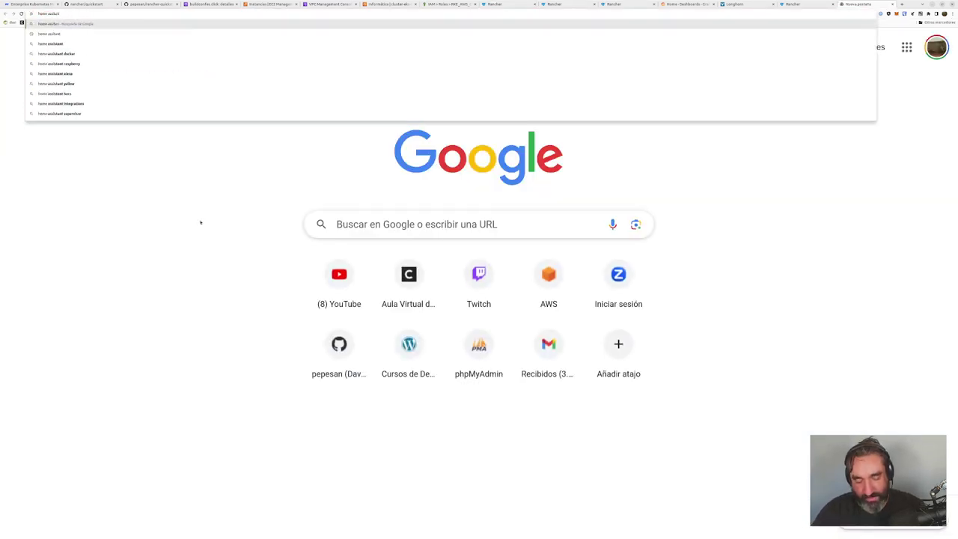
key("Return")
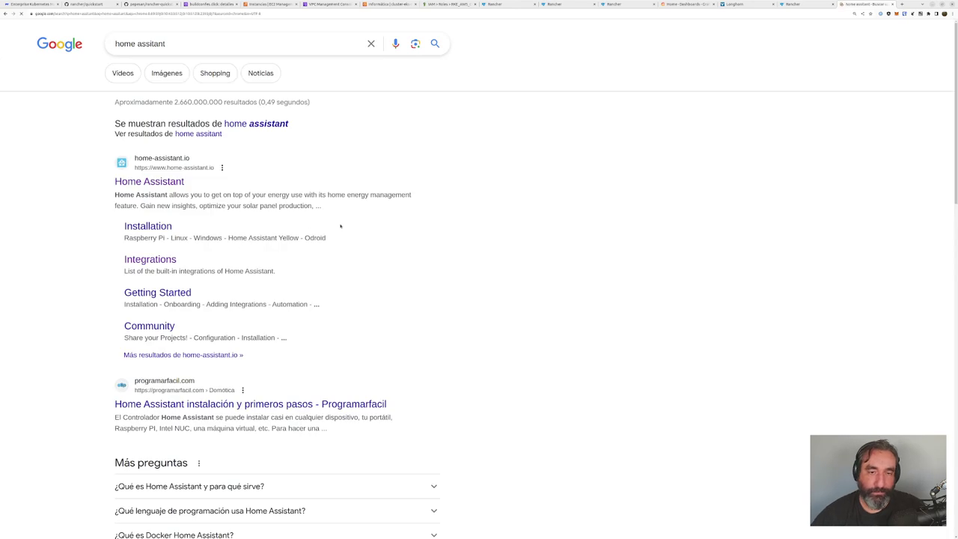
left_click(152, 183)
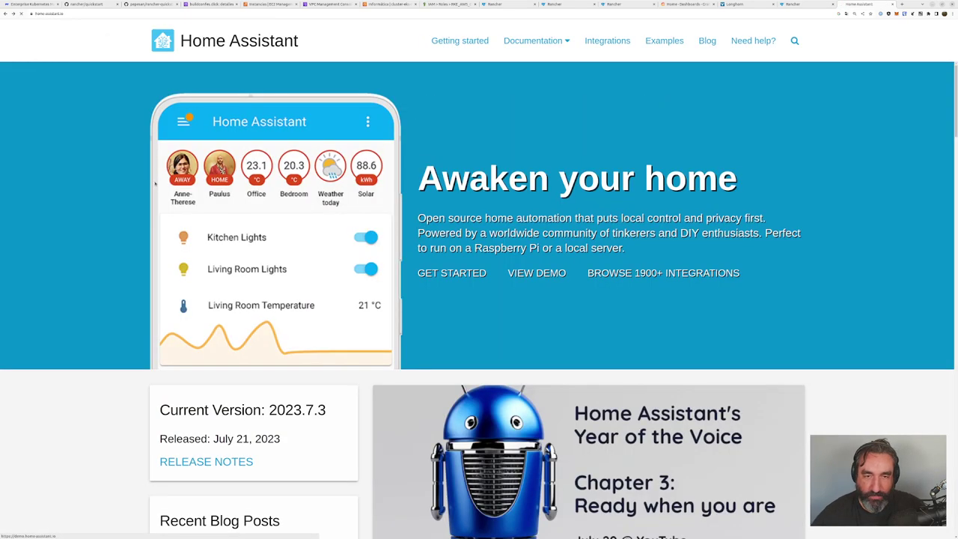
key("alt+Left")
left_click(165, 228)
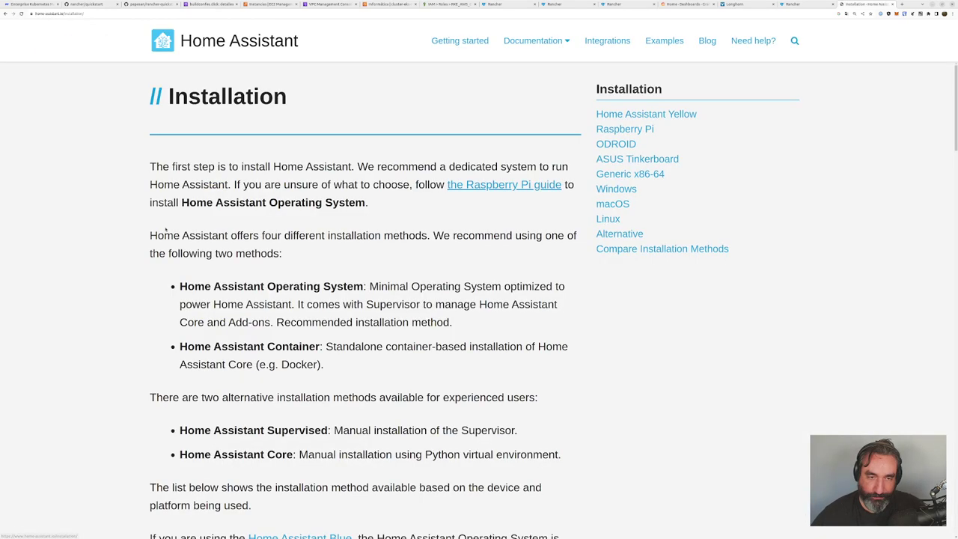
Step: Review the four installation methods on the Home Assistant page: Operating System, Container, Supervised and Core
scroll(443, 265, "down", 3)
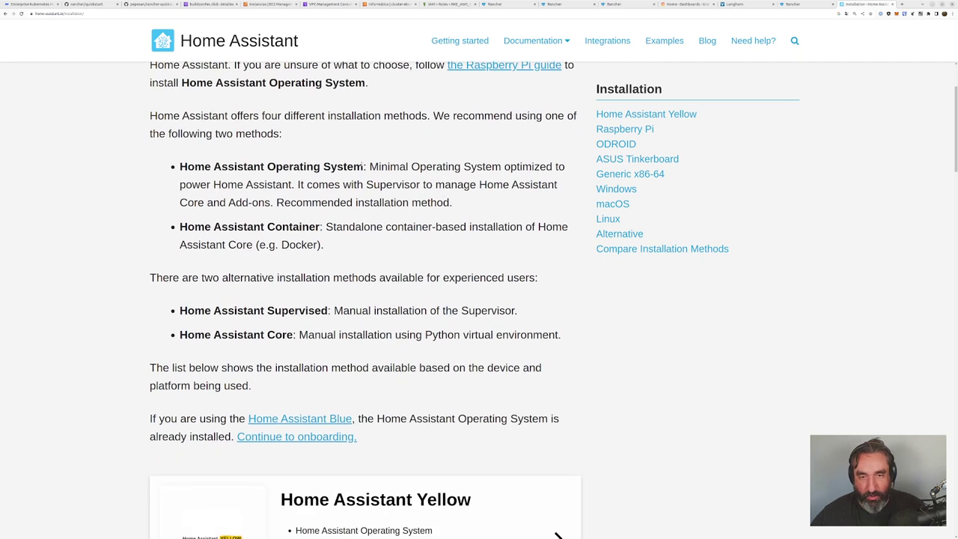
left_click_drag(363, 166, 165, 163)
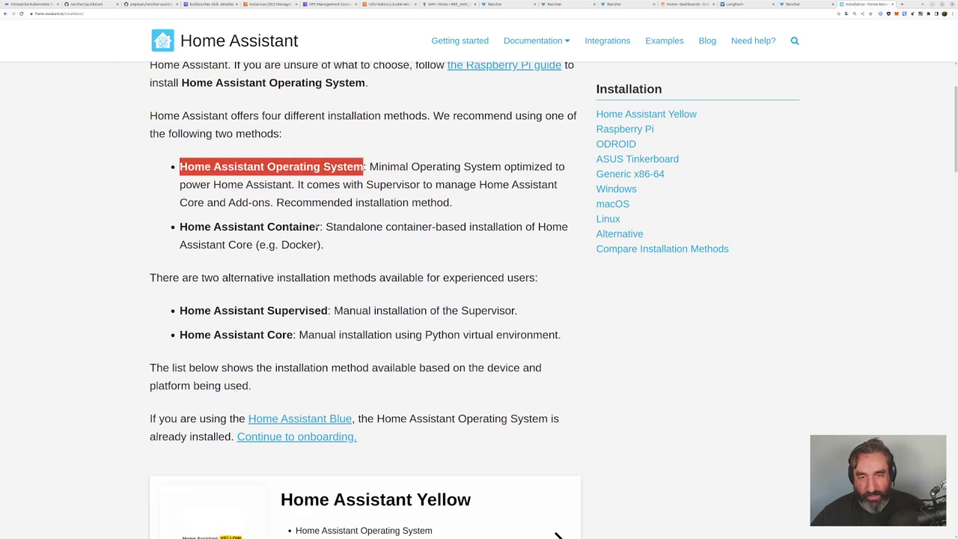
left_click_drag(321, 226, 178, 227)
scroll(214, 223, "down", 3)
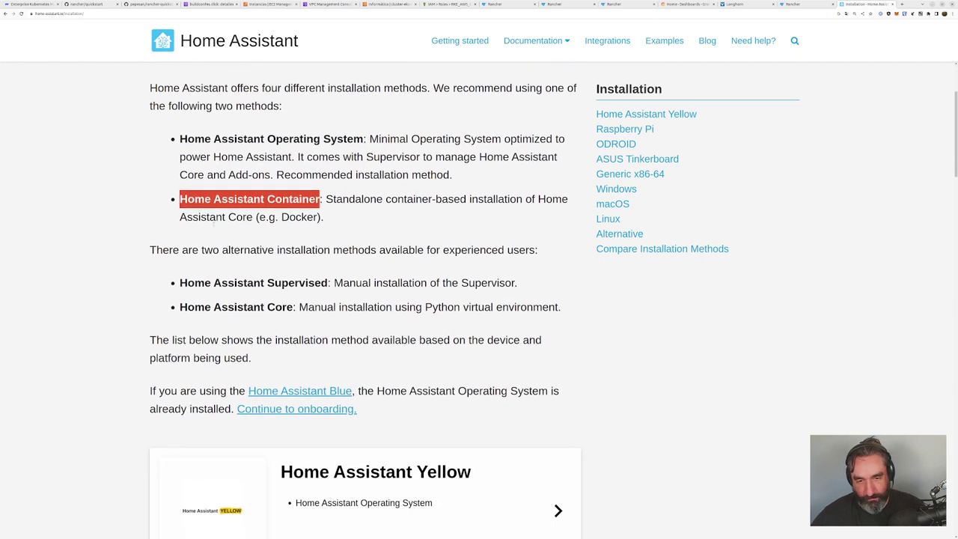
scroll(214, 225, "up", 1)
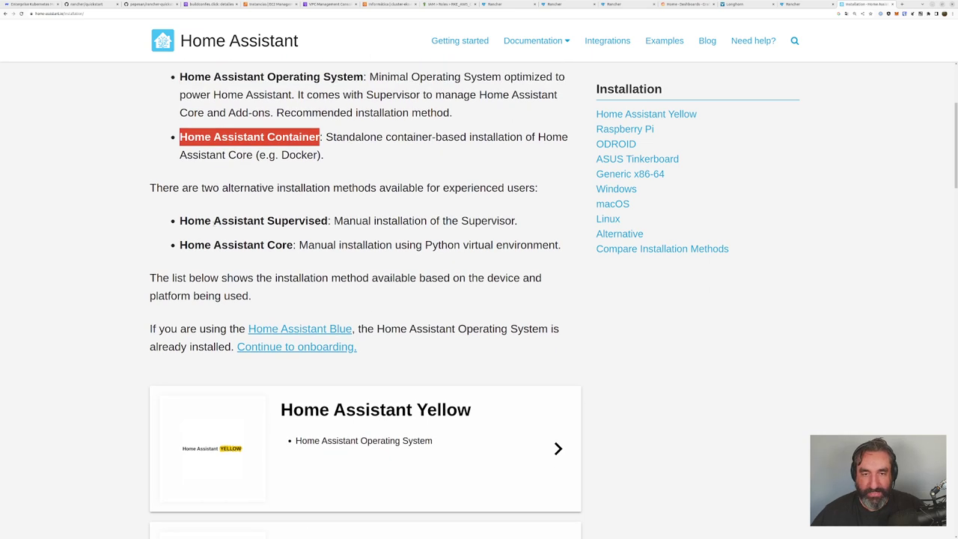
left_click_drag(180, 221, 343, 220)
left_click_drag(178, 246, 294, 245)
left_click(295, 245)
Step: Look through the platform-specific installation cards, then return to the recommended Operating System and Container methods
scroll(327, 259, "down", 9)
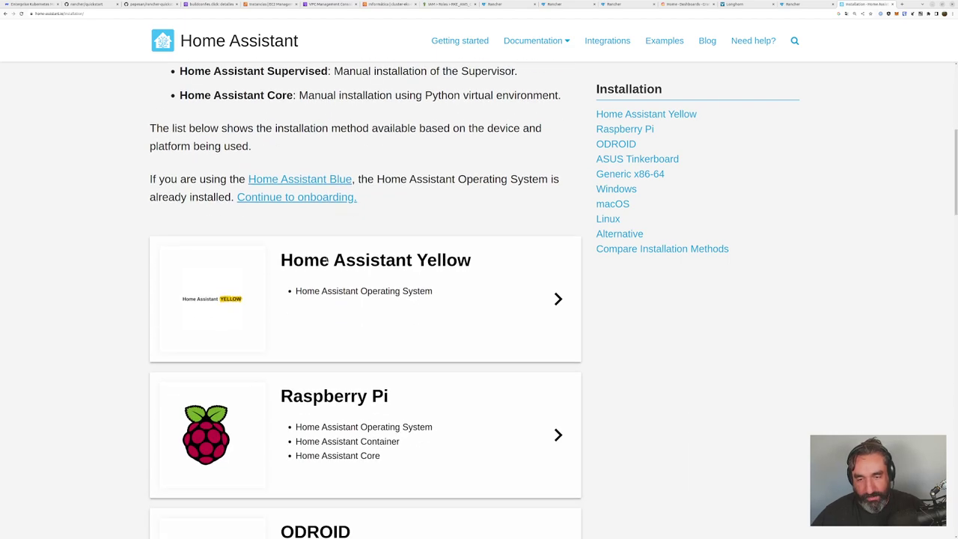
scroll(327, 259, "down", 6)
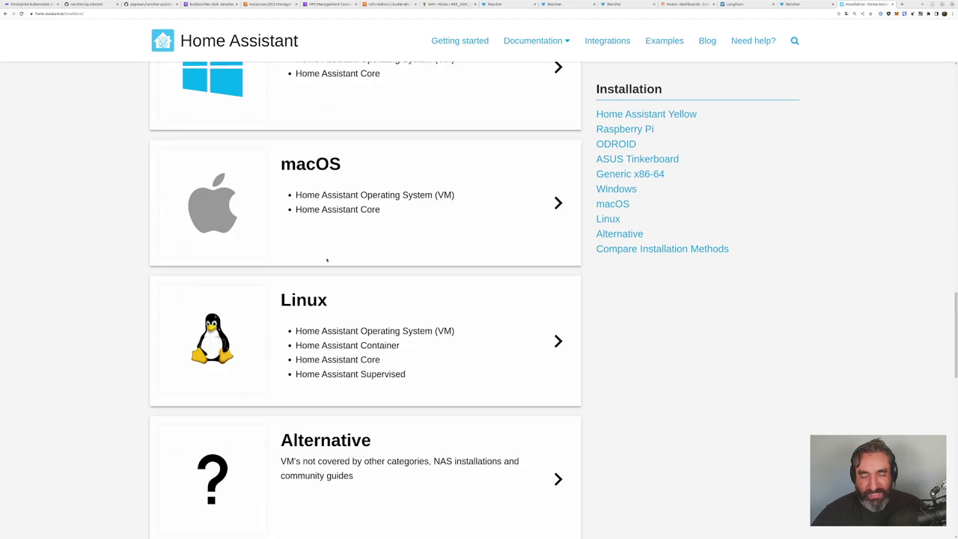
scroll(326, 258, "up", 17)
scroll(326, 257, "down", 1)
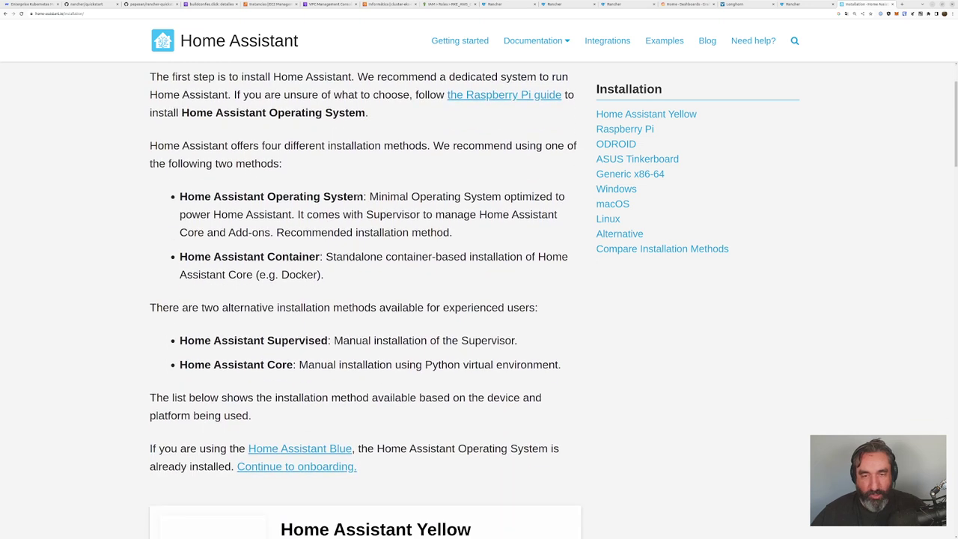
left_click_drag(364, 196, 180, 196)
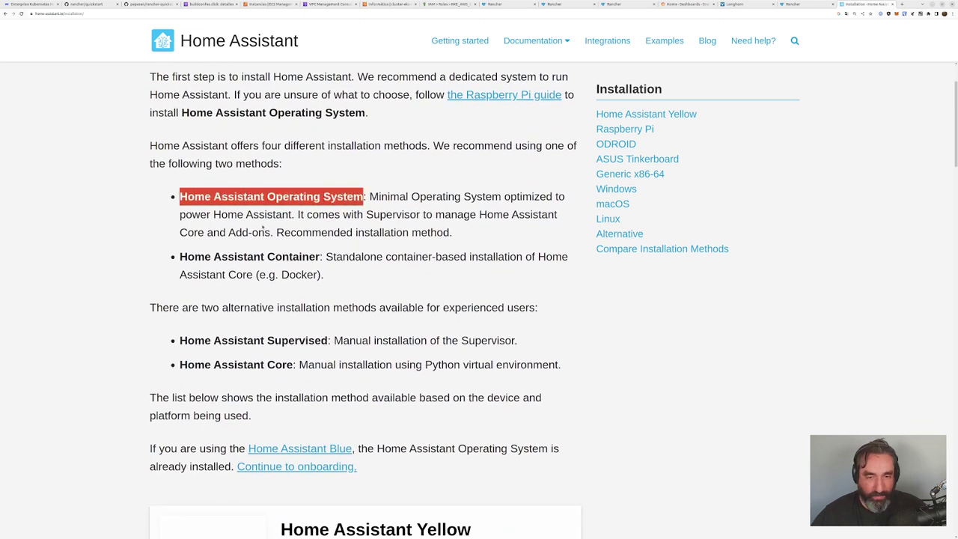
left_click_drag(321, 257, 180, 257)
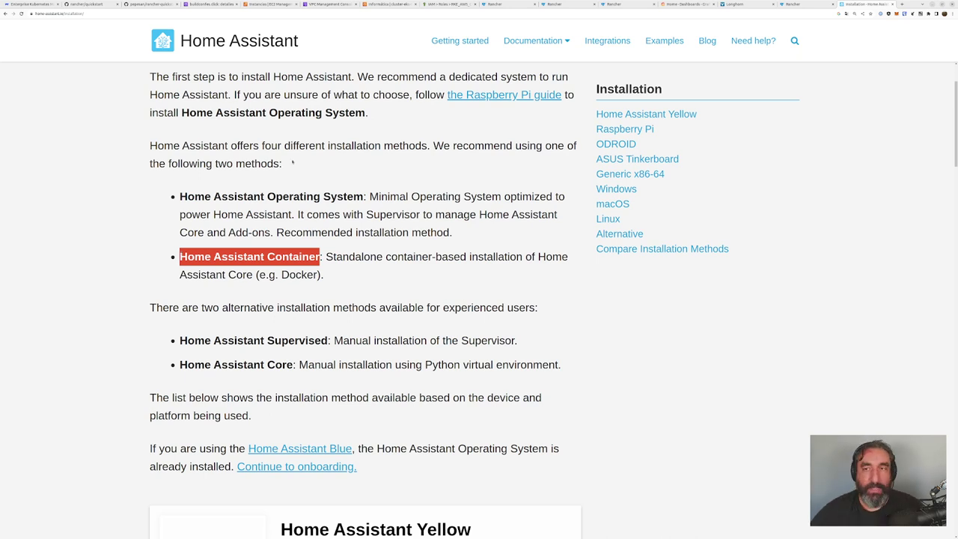
Step: Switch to the Longhorn volume page and inspect the volume details and the existing snapshot's information
left_click(730, 5)
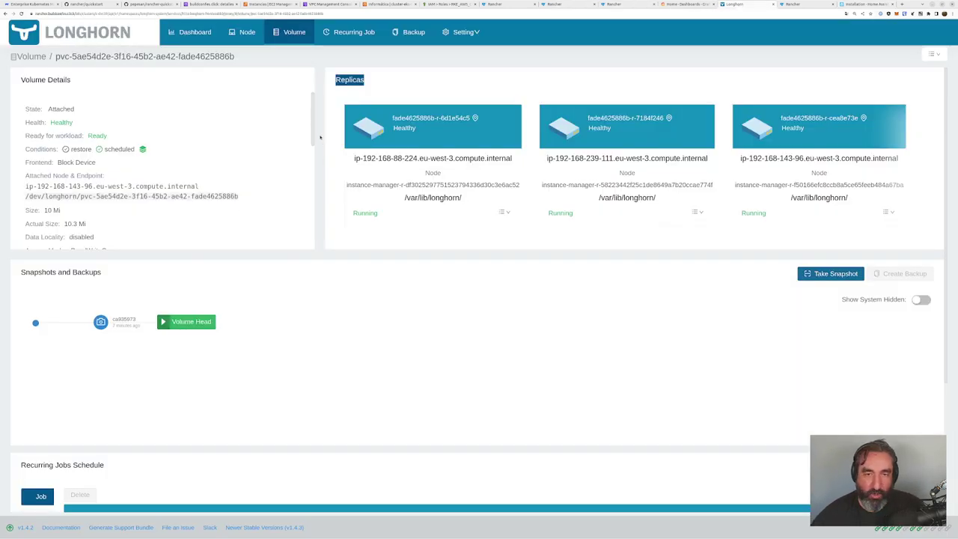
scroll(219, 189, "down", 4)
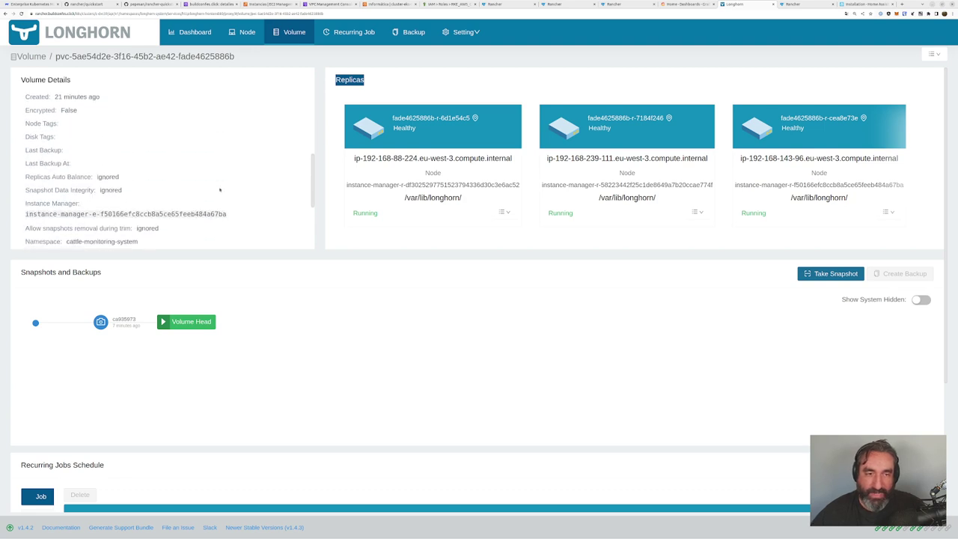
scroll(219, 190, "up", 3)
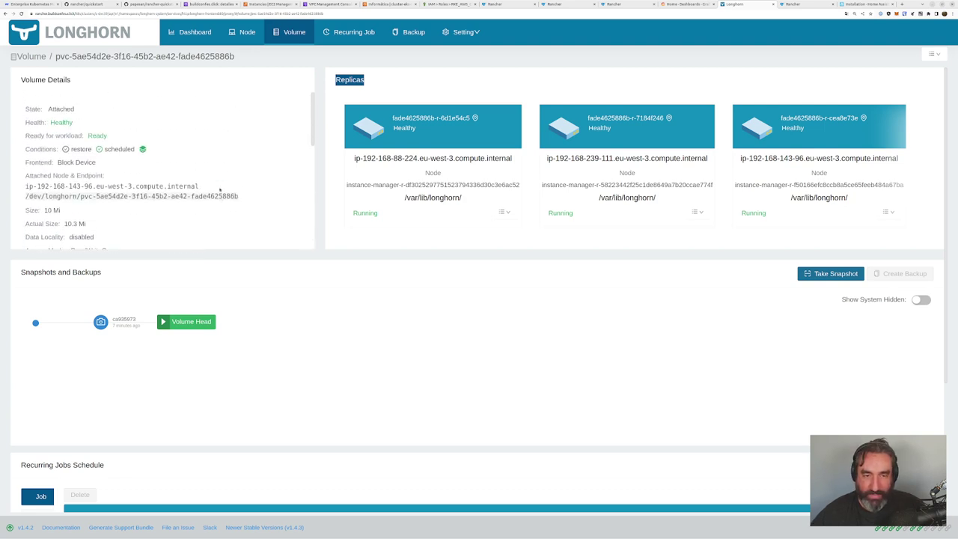
mouse_move(118, 320)
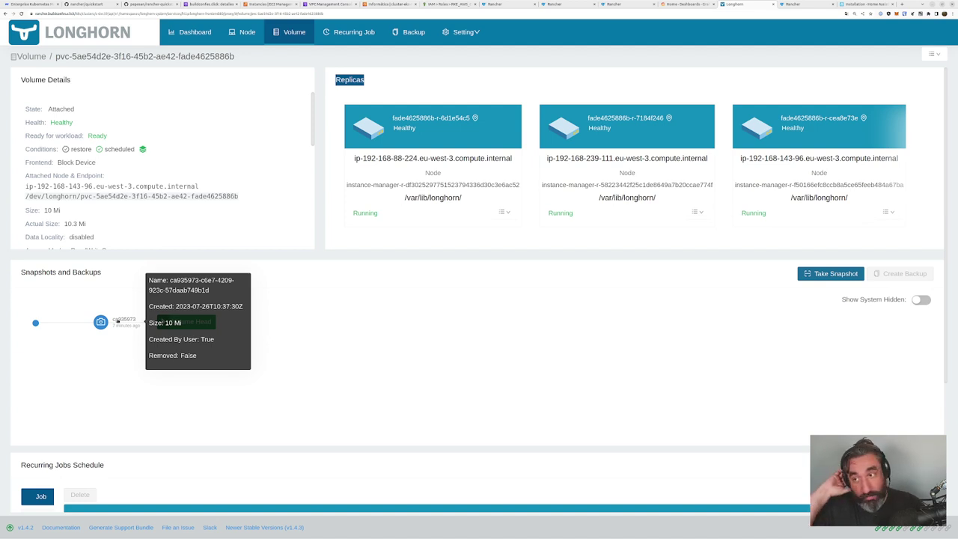
Step: Expand the Longhorn volume to a size of 12 Gi
left_click(932, 54)
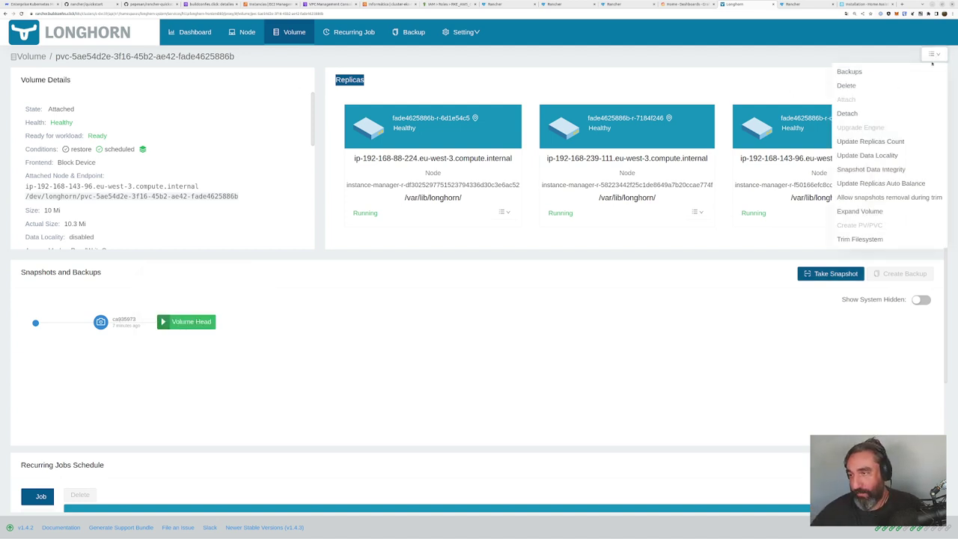
left_click(859, 211)
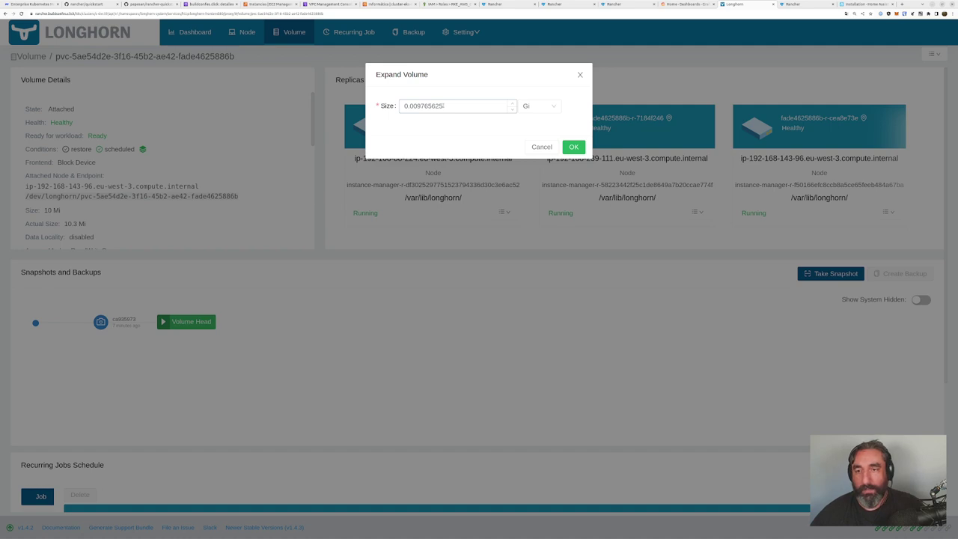
triple_click(443, 106)
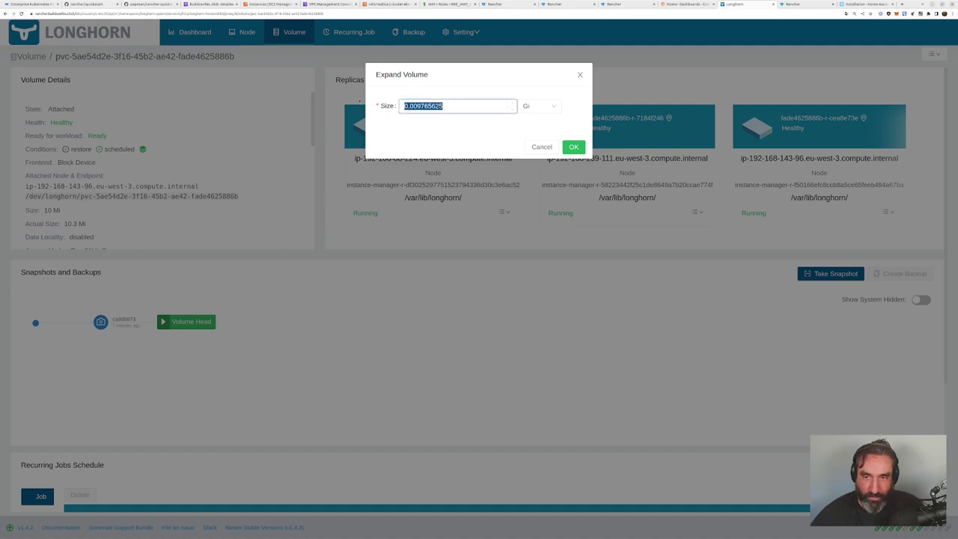
type("12")
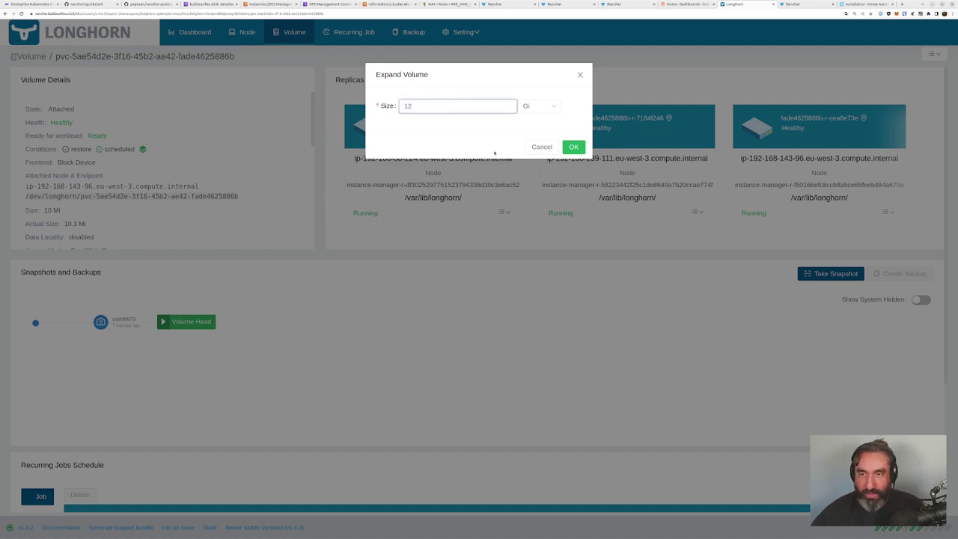
left_click(574, 147)
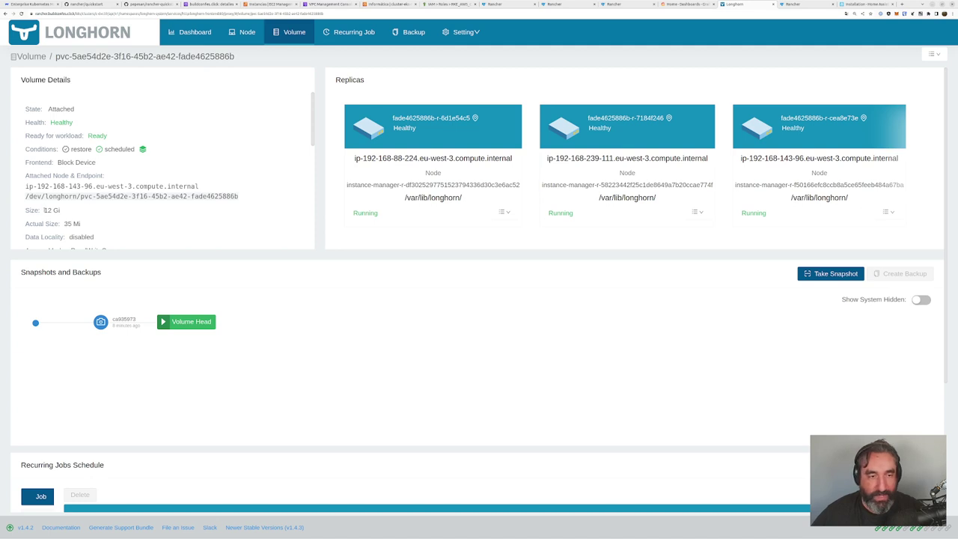
Step: Check the volume's size and remaining details, along with the Snapshots and Backups section
left_click_drag(43, 210, 60, 210)
scroll(169, 205, "down", 2)
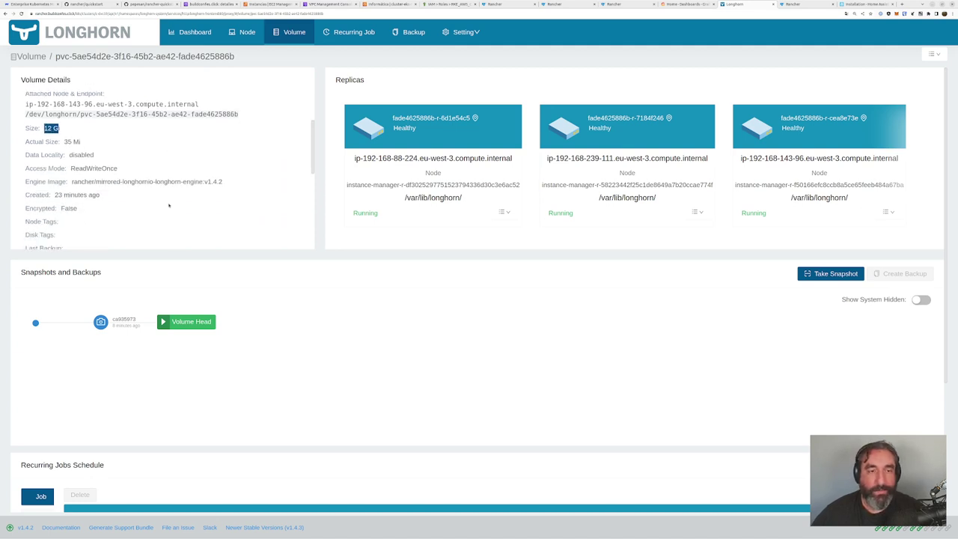
scroll(96, 143, "up", 2)
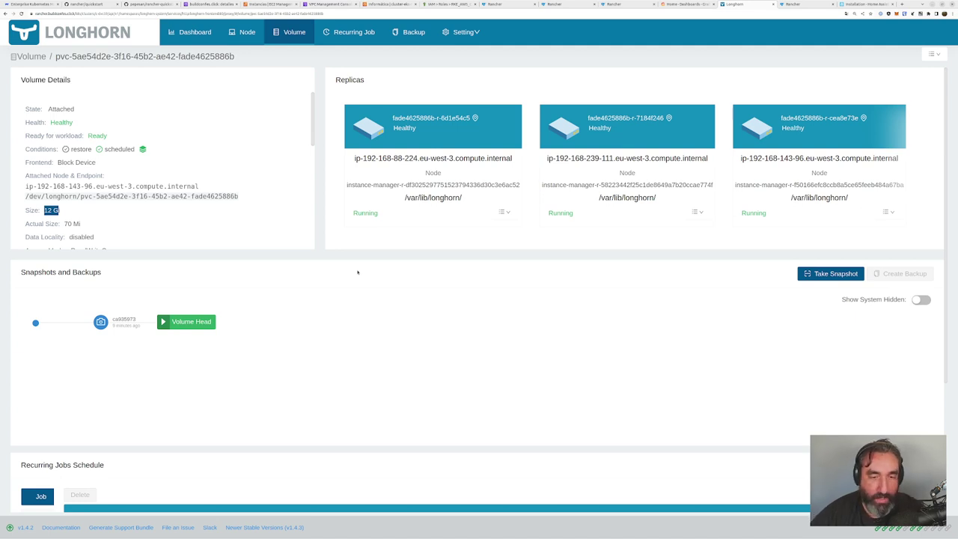
left_click_drag(103, 272, 21, 273)
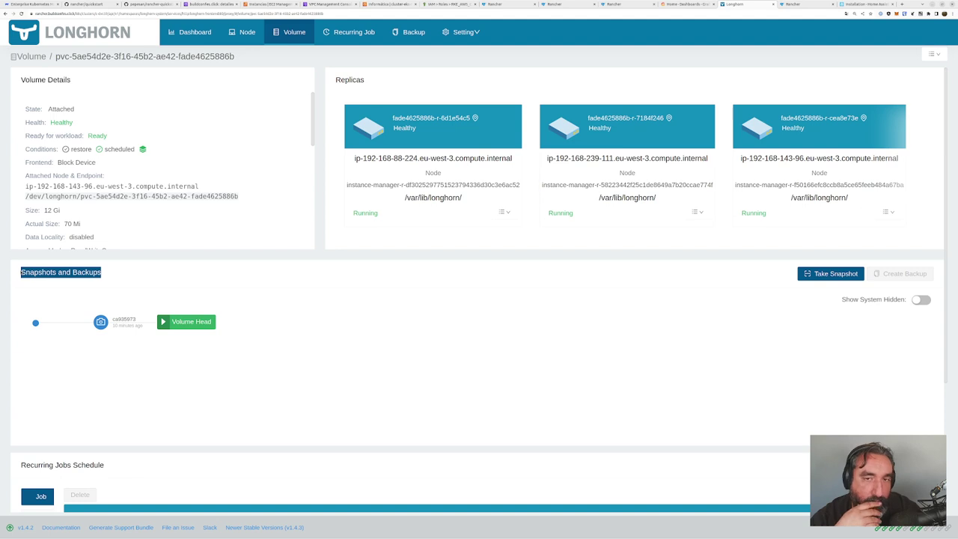
left_click_drag(247, 247, 446, 67)
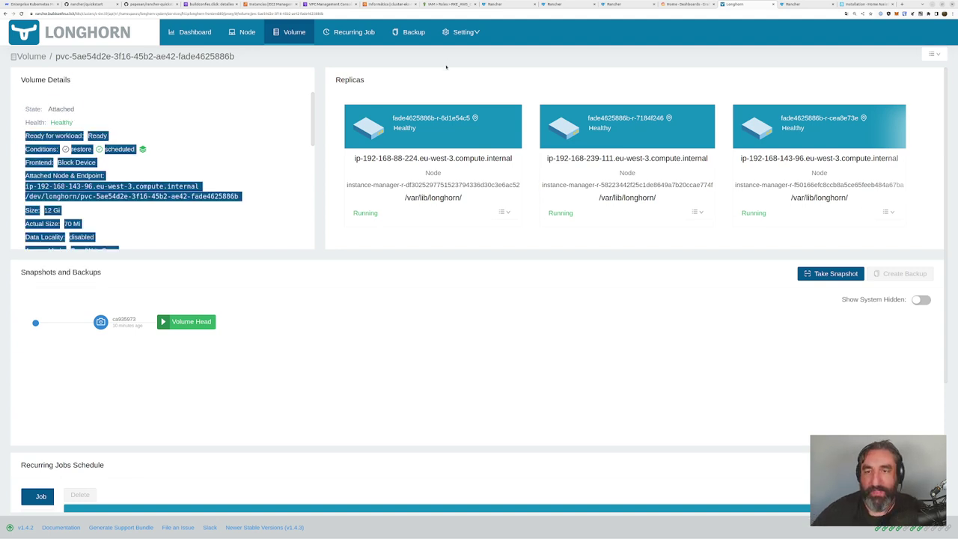
Step: Open Longhorn's General settings and look through them down to the Snapshot section
mouse_move(459, 32)
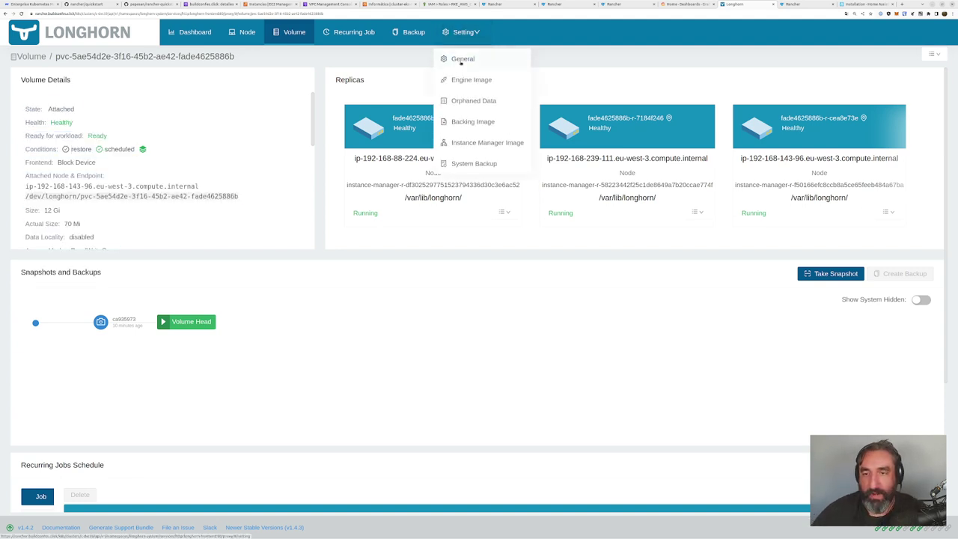
left_click(461, 59)
scroll(203, 285, "down", 8)
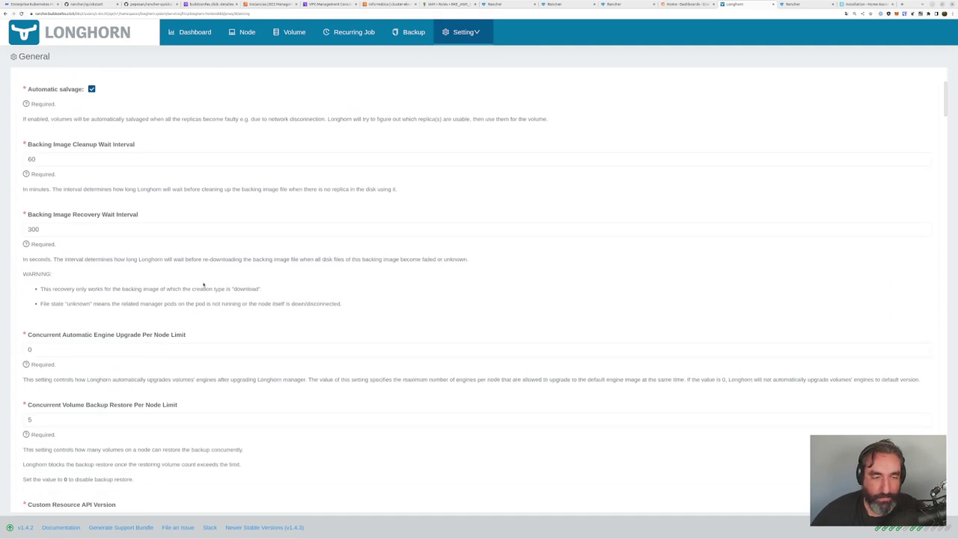
scroll(203, 285, "down", 5)
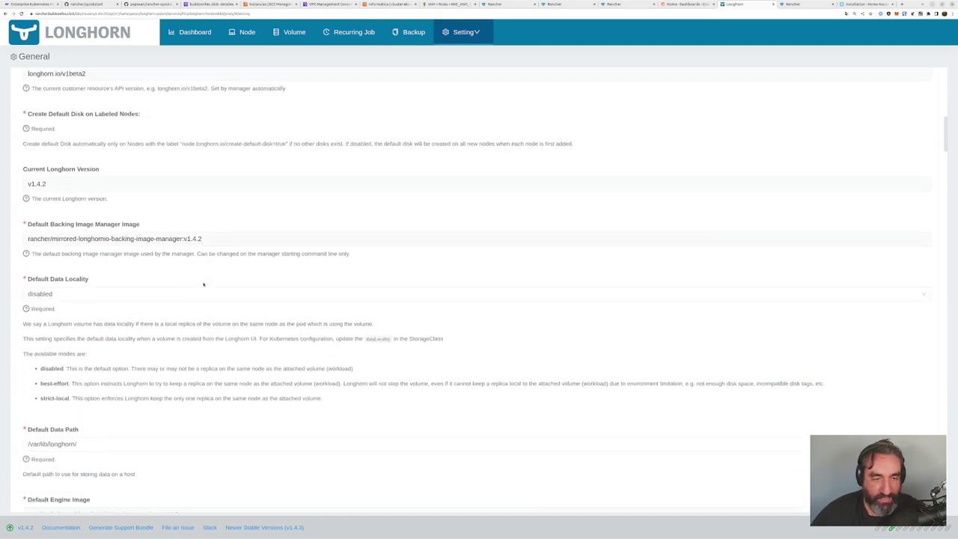
scroll(203, 283, "down", 7)
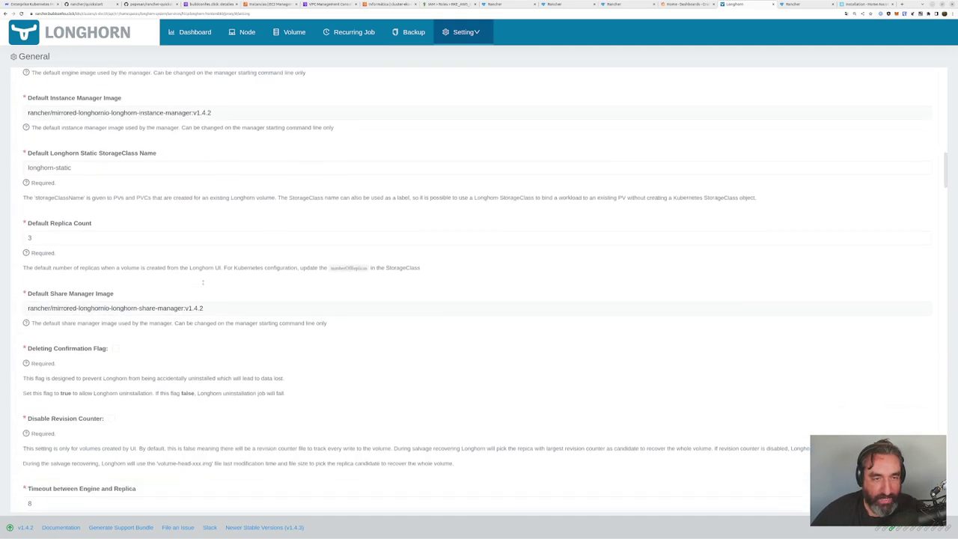
scroll(203, 285, "down", 8)
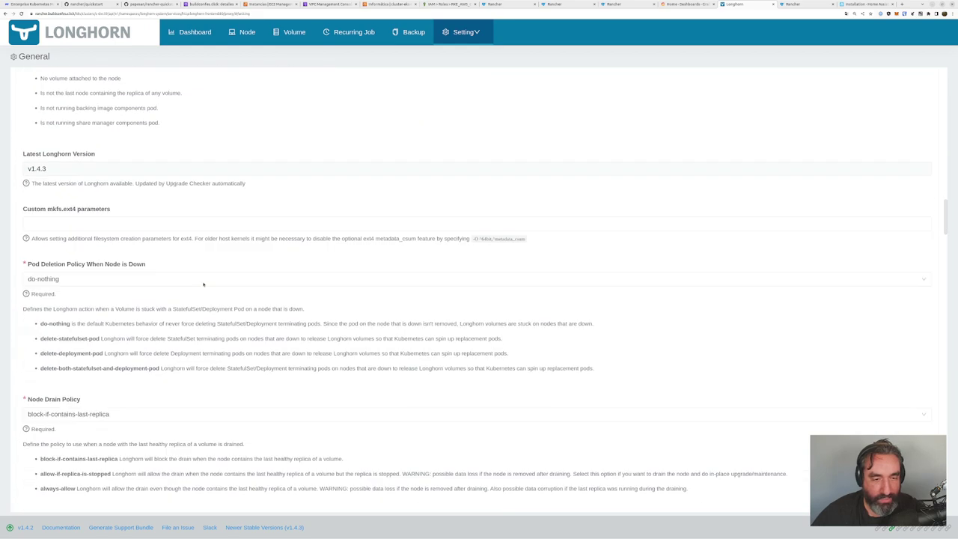
scroll(203, 285, "down", 5)
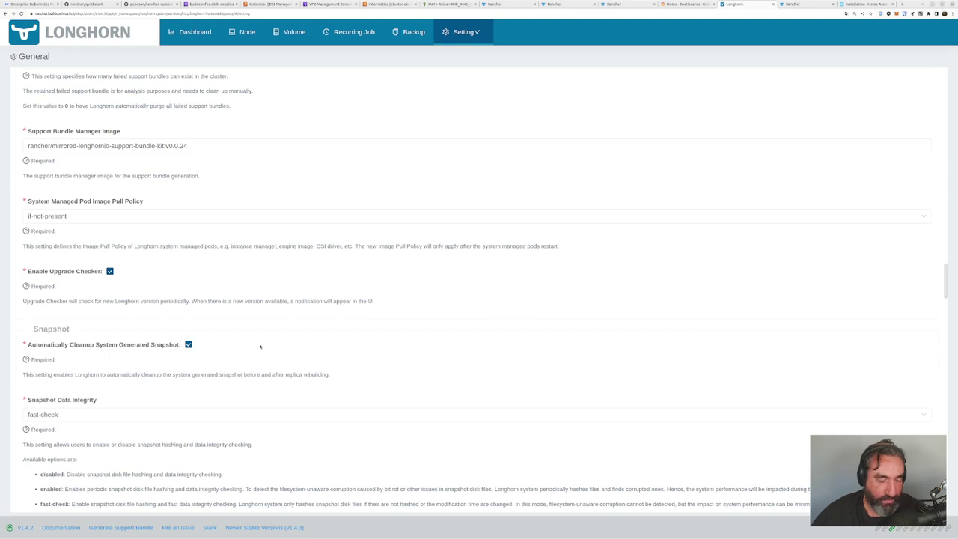
Step: Inspect Longhorn's Backup page and its backup target message, and open the System Backup page
left_click(416, 33)
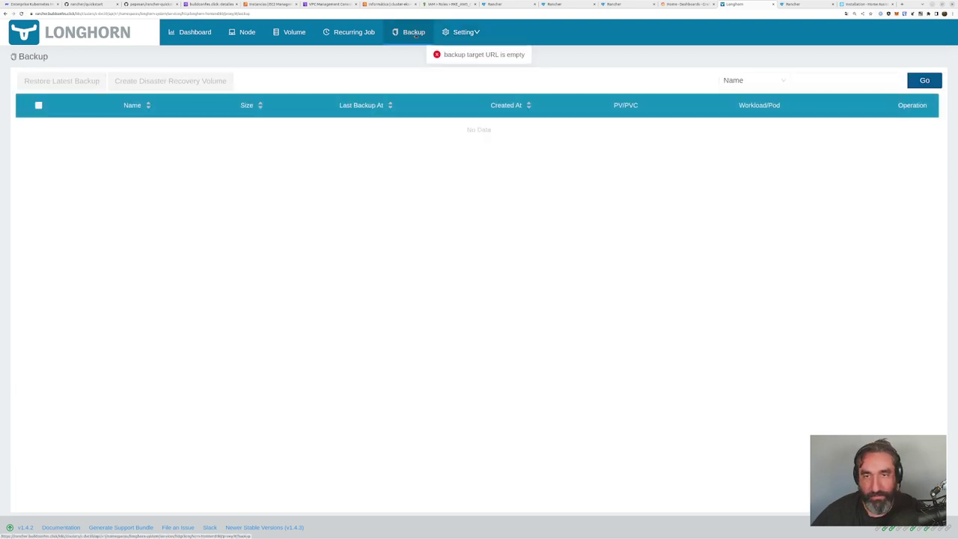
left_click_drag(444, 55, 526, 55)
mouse_move(462, 32)
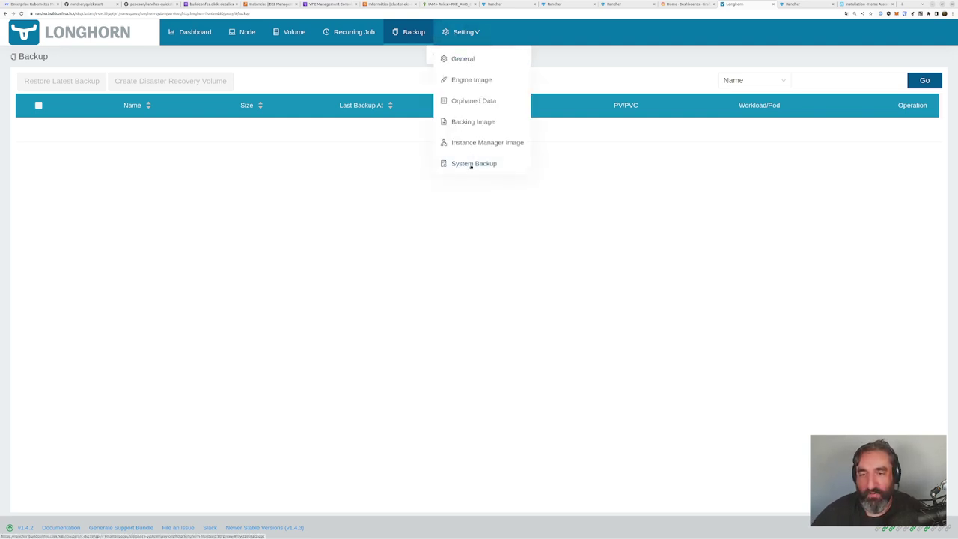
left_click(471, 164)
Step: Reopen the General settings, search the page for "s3" and place the cursor in the Backup Target field
mouse_move(473, 34)
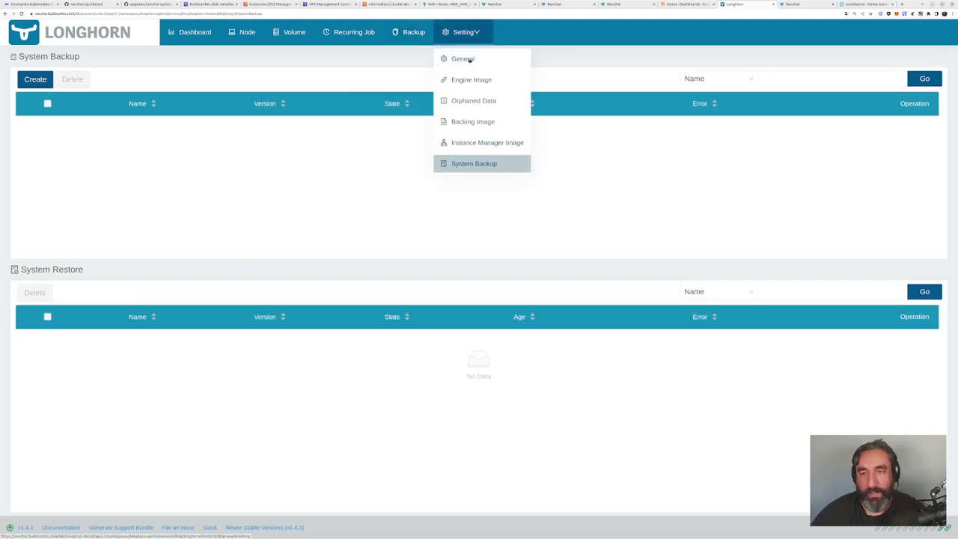
left_click(470, 61)
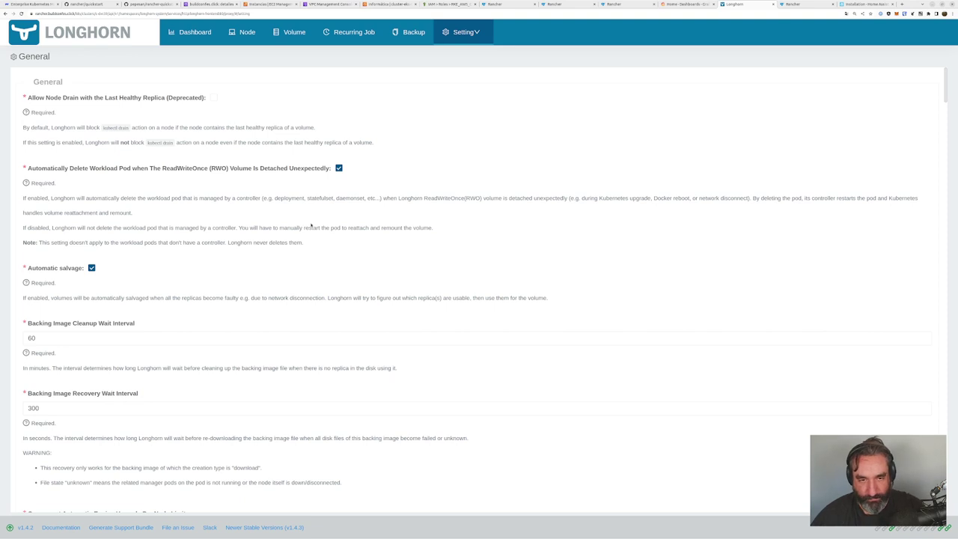
key("ctrl+f")
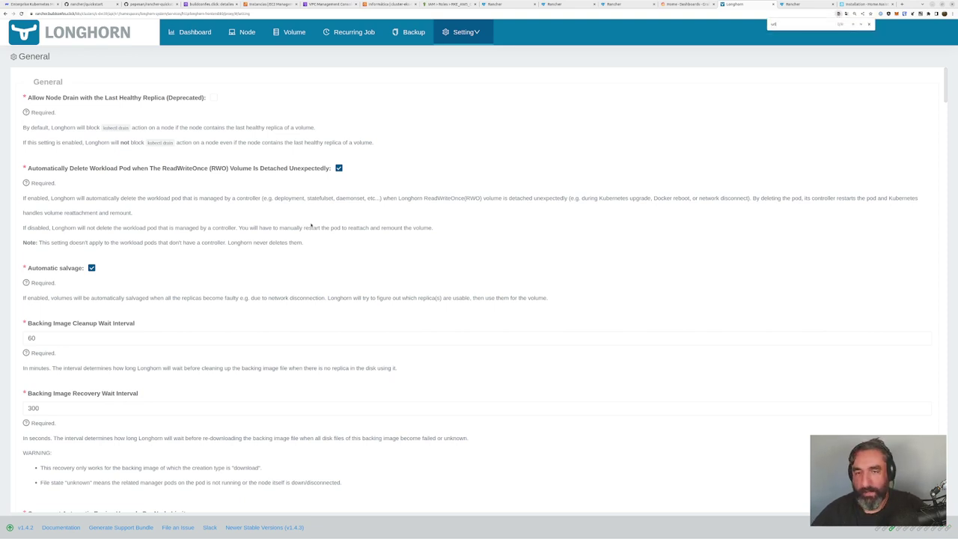
type("s3")
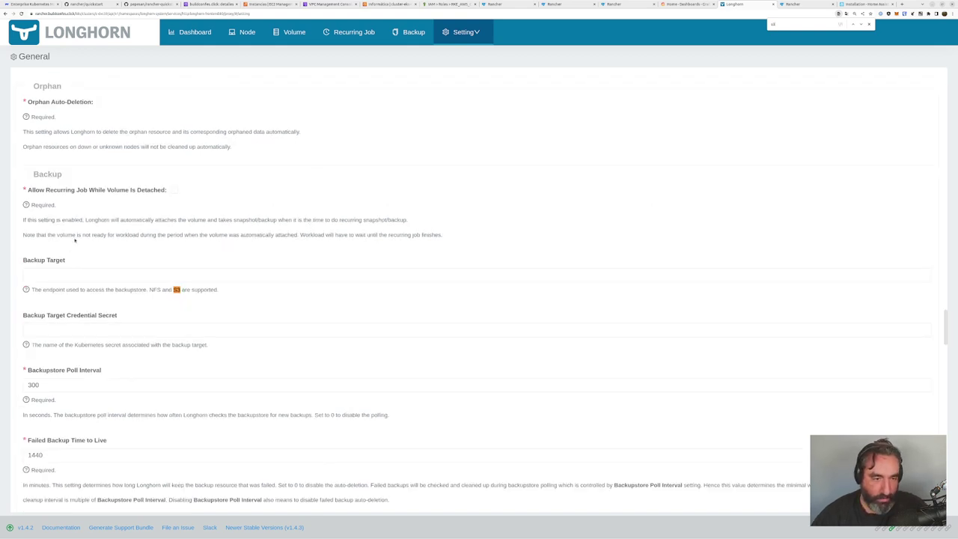
left_click(109, 275)
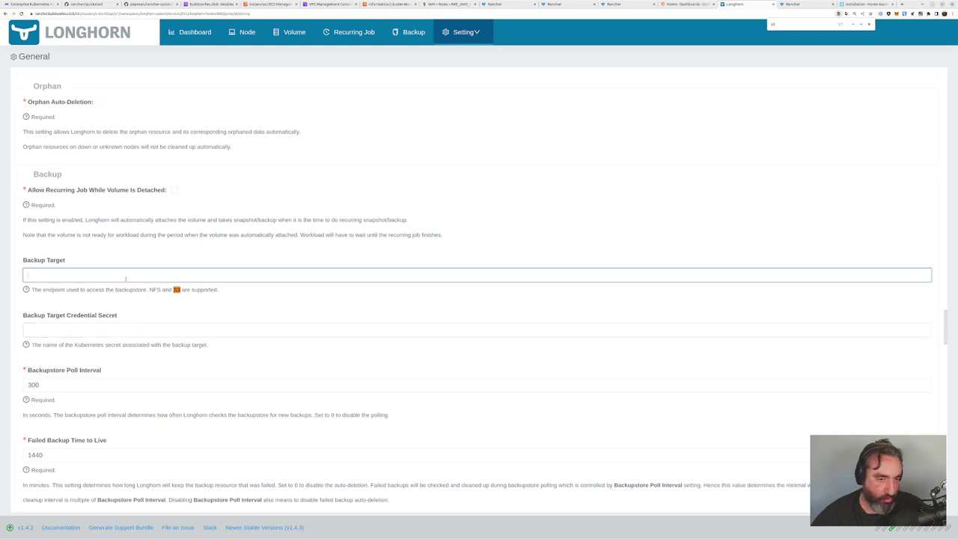
Step: Search the web for "minio s3" in a new browser tab and open the official MinIO website
double_click(155, 289)
left_click(178, 287)
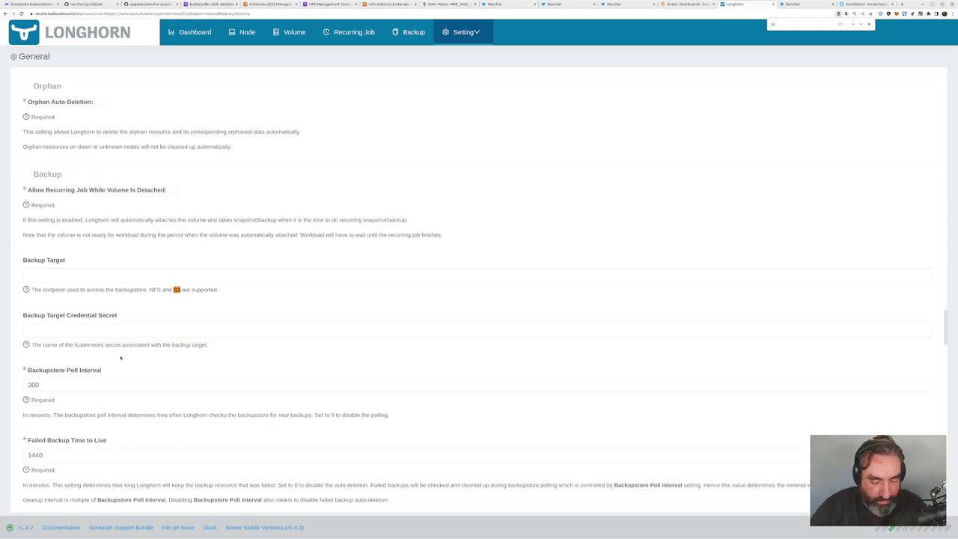
key("ctrl+t")
type("minio")
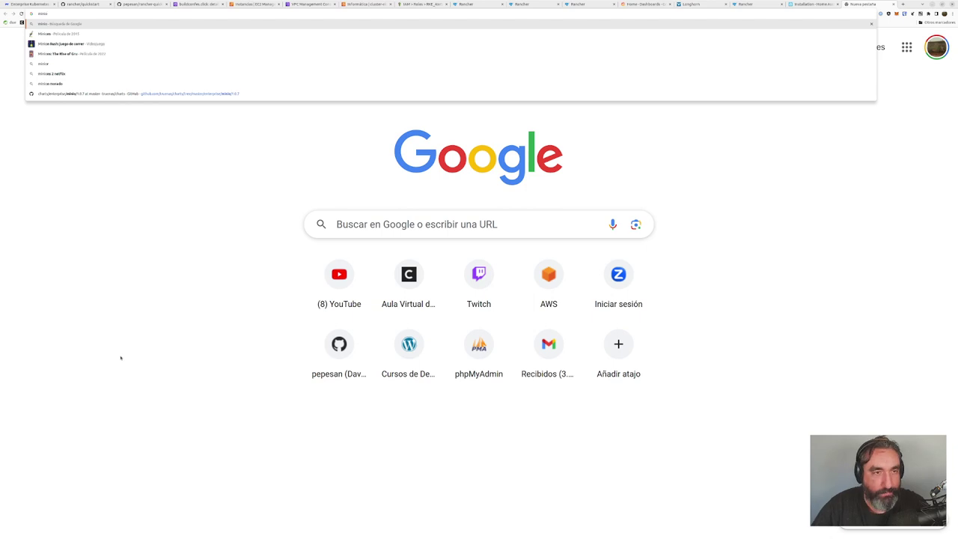
type(" s3")
key("Return")
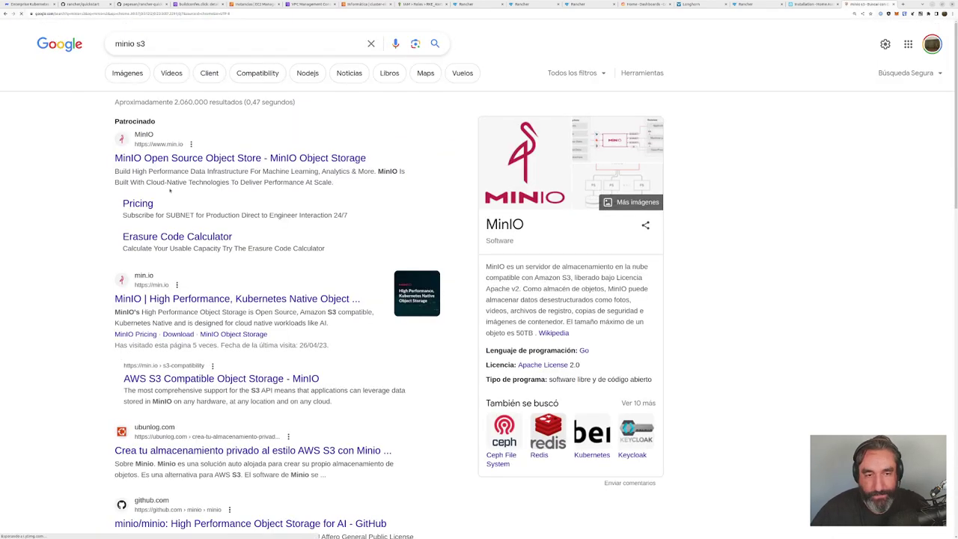
left_click(211, 299)
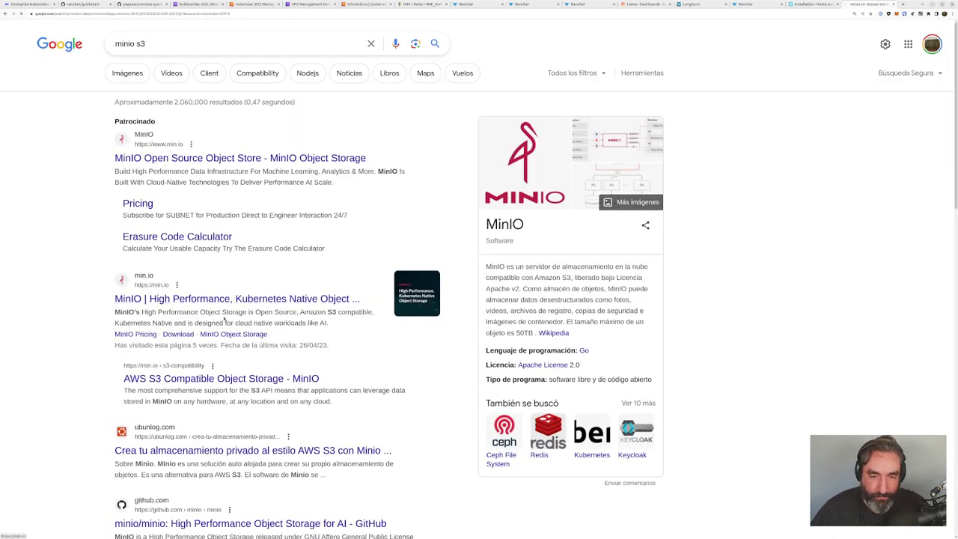
left_click(312, 14)
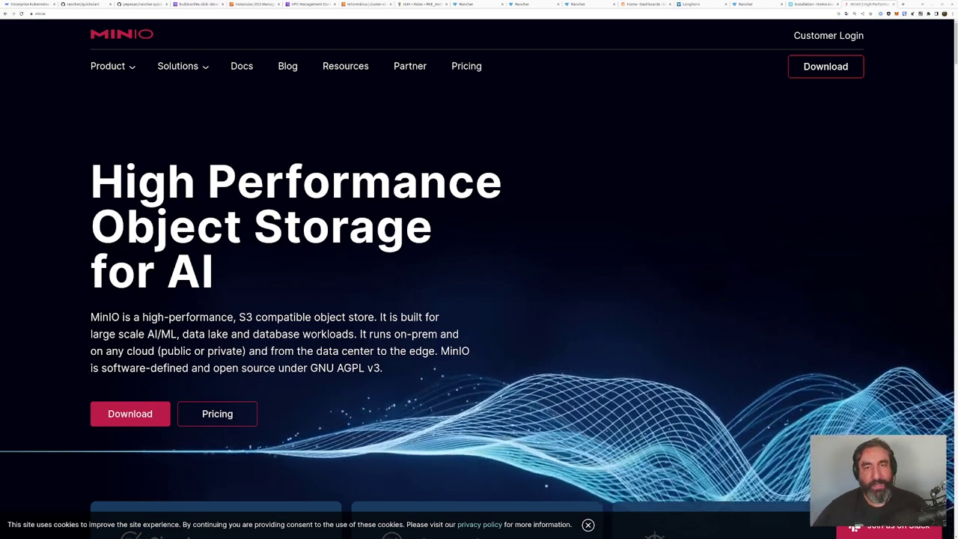
Step: Switch to cluster-ec2-01 in Rancher, view its Cluster Dashboard and open its catalogue of app charts
left_click(588, 3)
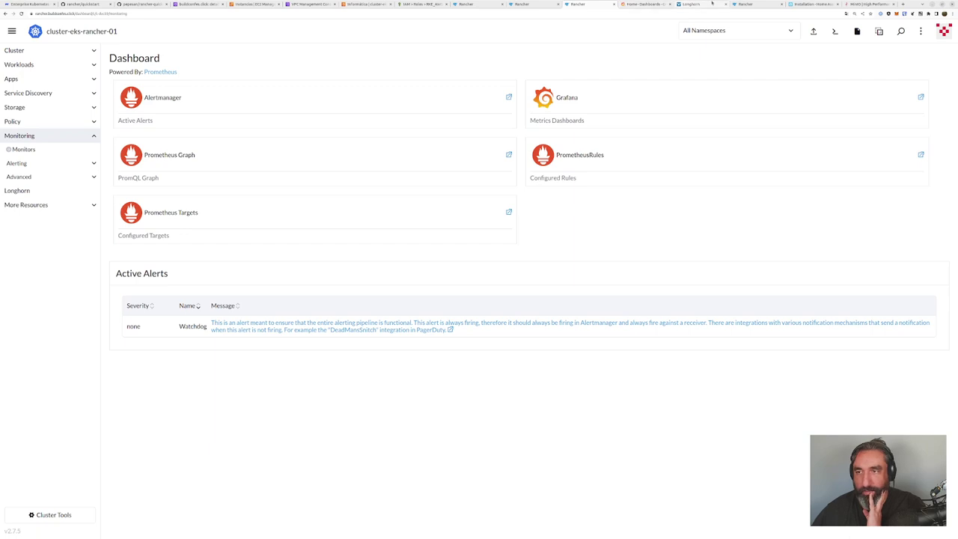
left_click(745, 4)
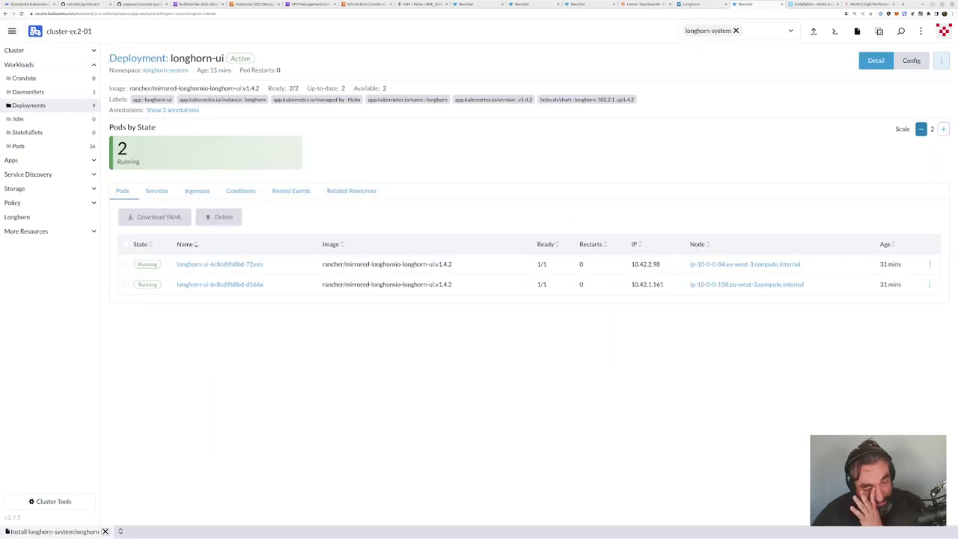
left_click(21, 50)
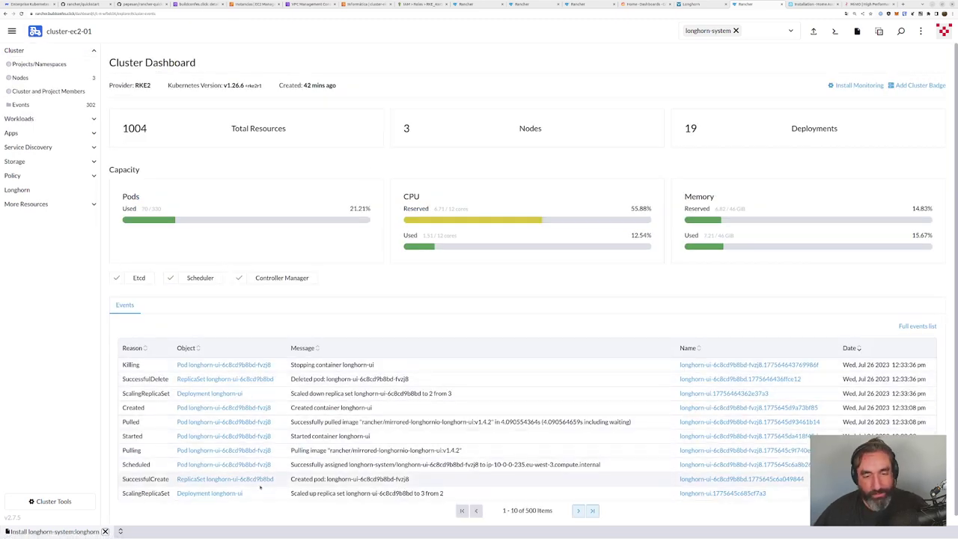
left_click(30, 132)
left_click(35, 106)
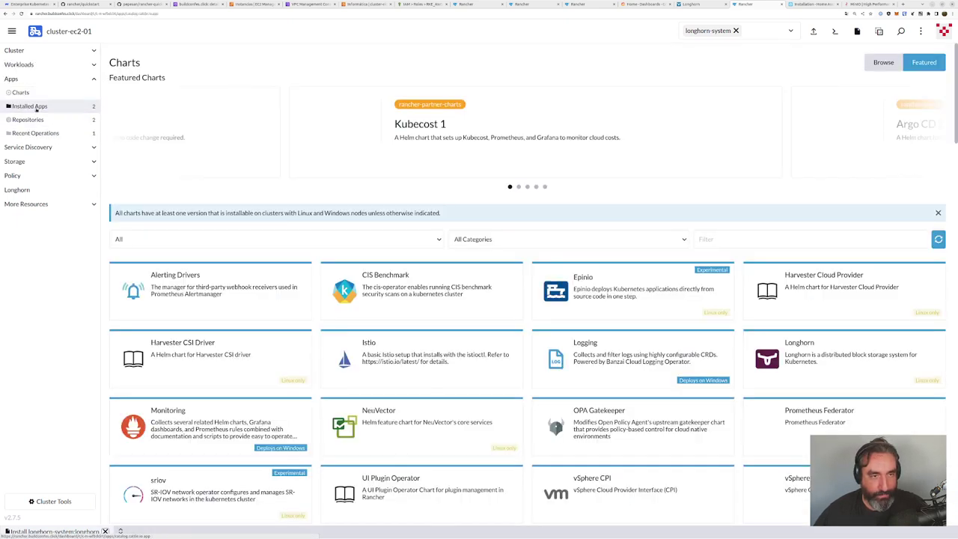
left_click(21, 93)
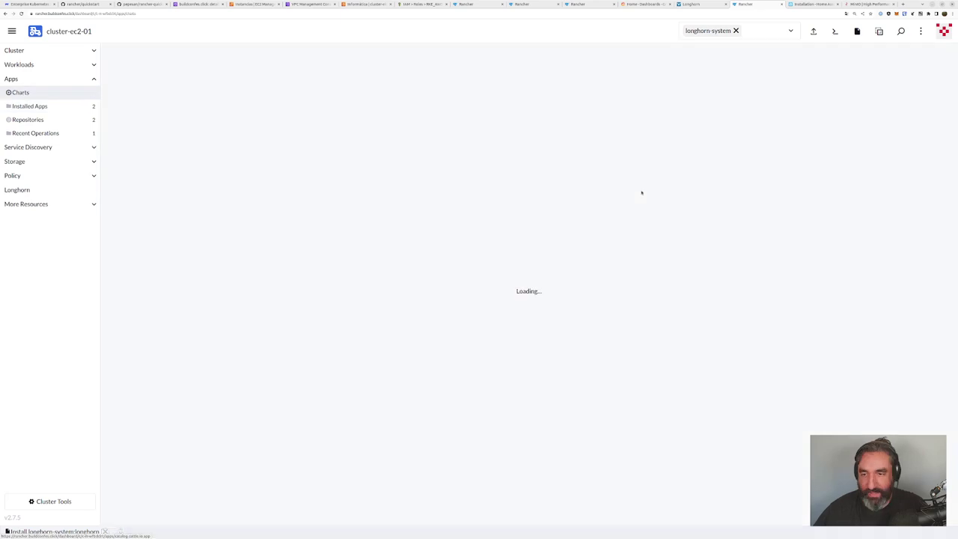
left_click(786, 259)
type("monit")
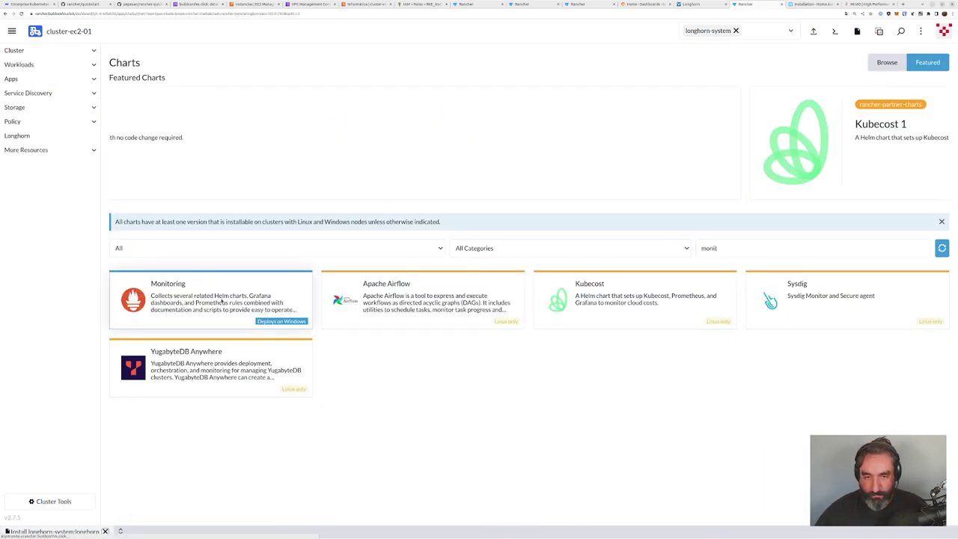
left_click(220, 300)
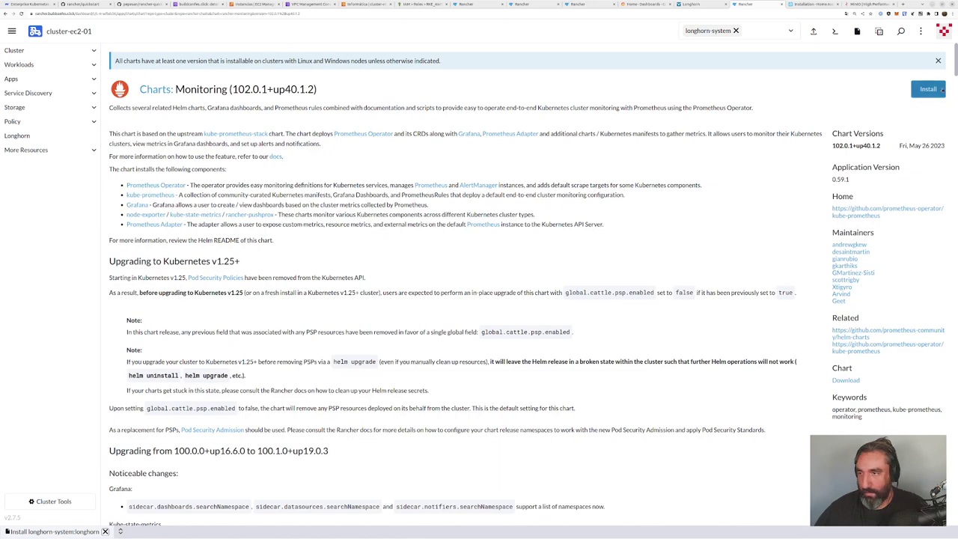
left_click(928, 89)
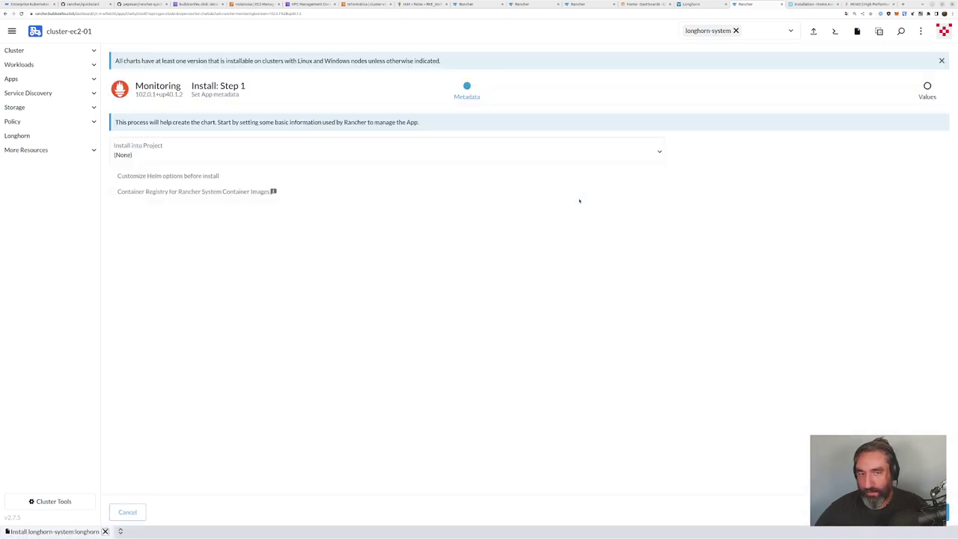
left_click(948, 512)
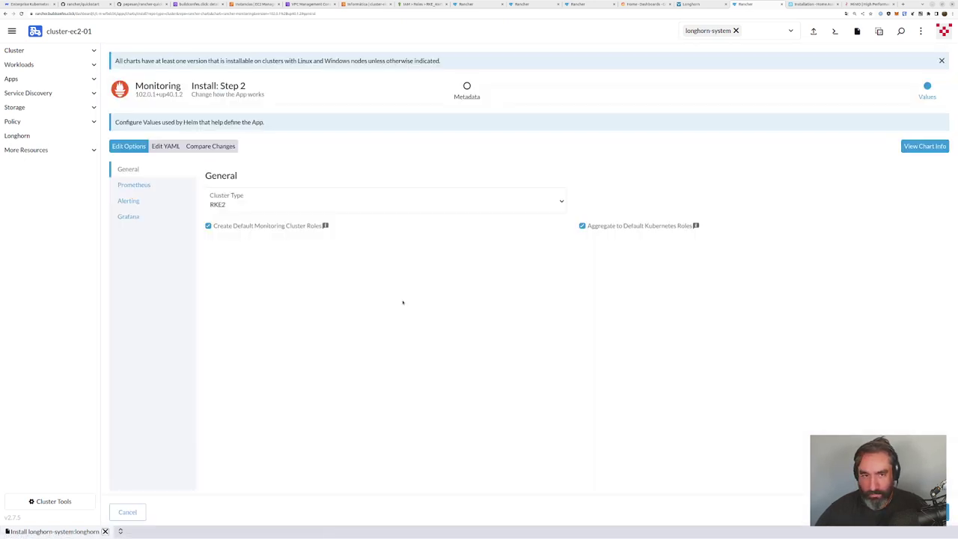
left_click(129, 217)
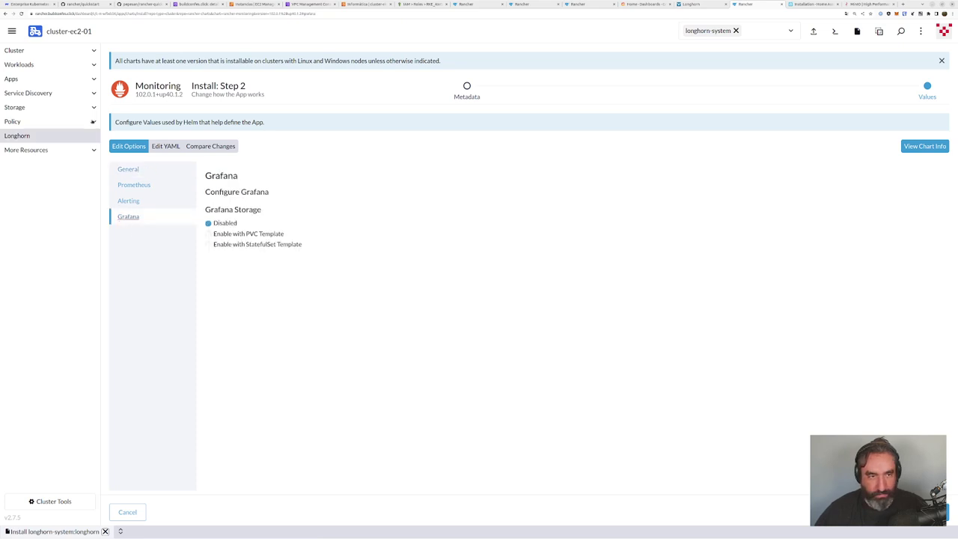
Step: Open the Longhorn UI for cluster-ec2-01 and check the cluster's StorageClasses in Rancher
left_click(17, 137)
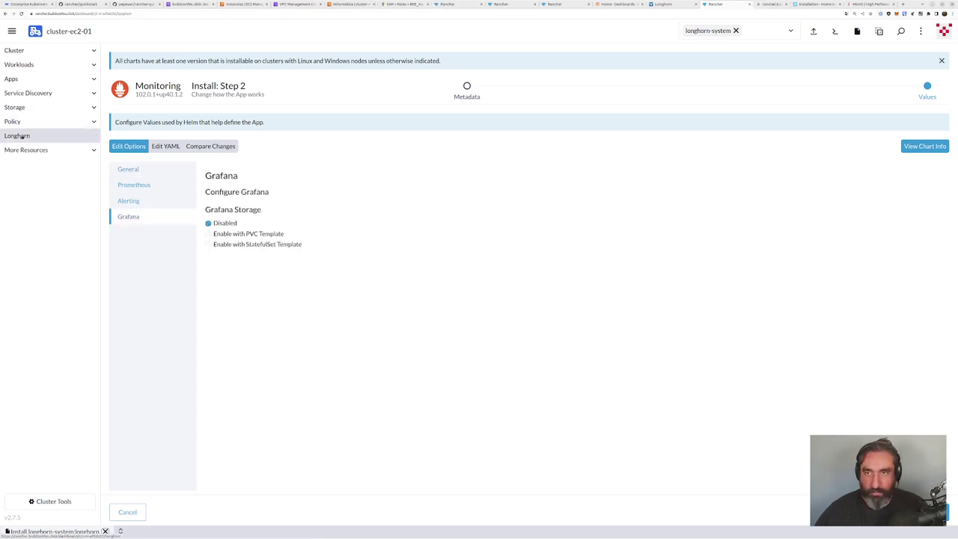
left_click(170, 99)
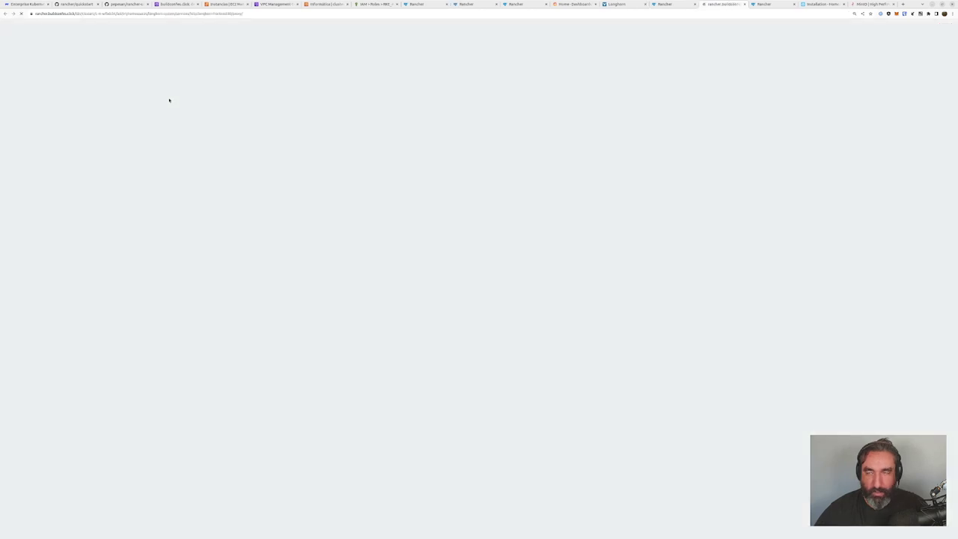
left_click(672, 5)
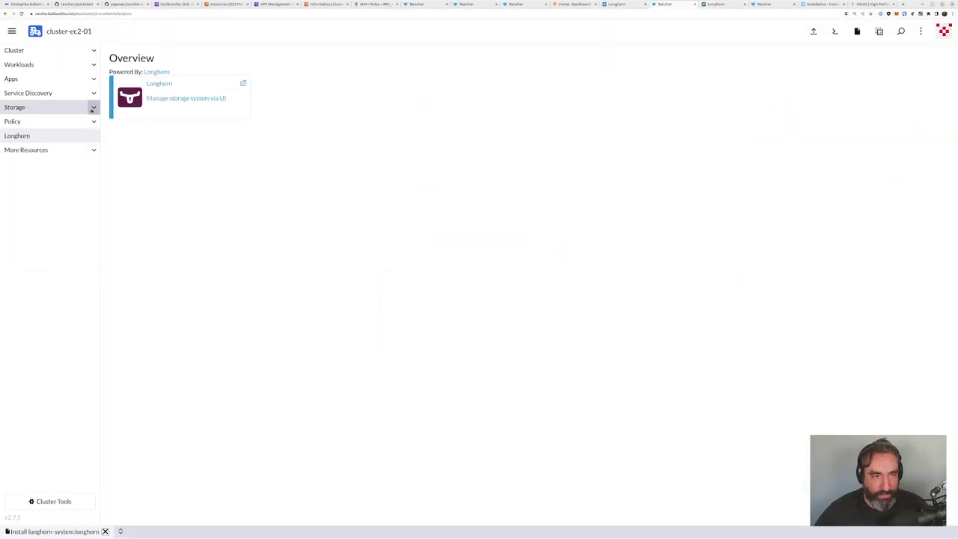
left_click(91, 109)
left_click(58, 134)
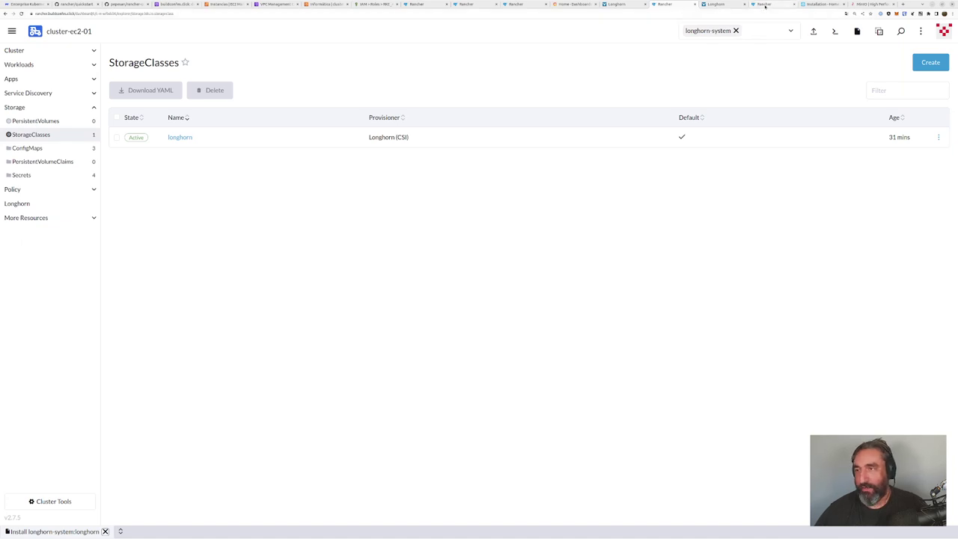
Step: Close the extra Longhorn and Rancher browser tabs and return to the StorageClasses page of cluster-ec2-01
left_click(741, 5)
left_click(760, 5)
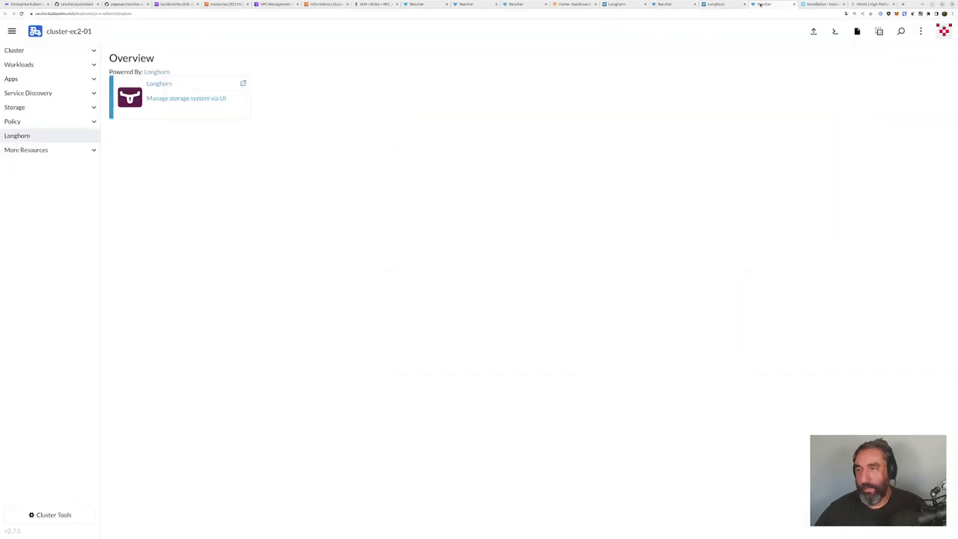
left_click(739, 5)
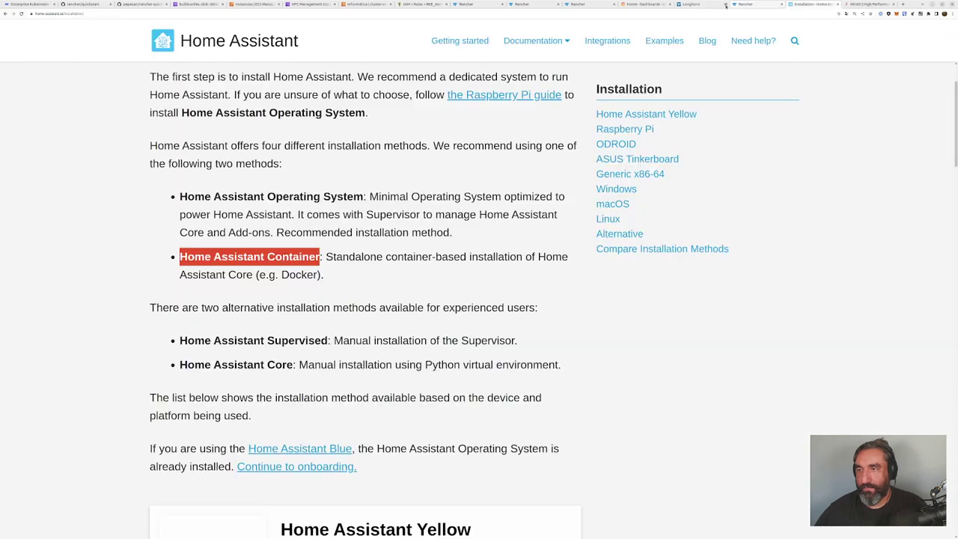
left_click(739, 5)
left_click(755, 5)
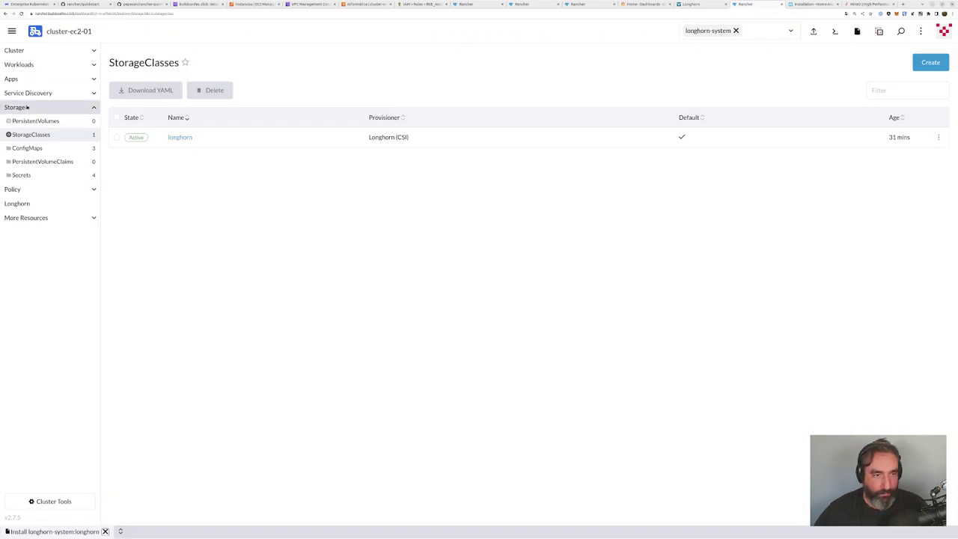
Step: Filter the app charts by "moni", start installing the Monitoring chart and continue to its Values step with no project assigned
left_click(25, 80)
left_click(34, 106)
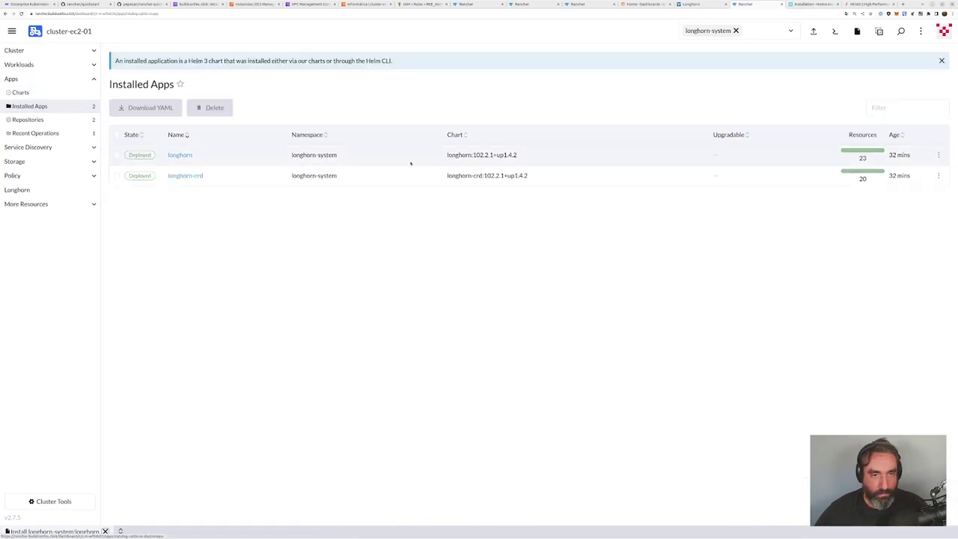
left_click(20, 92)
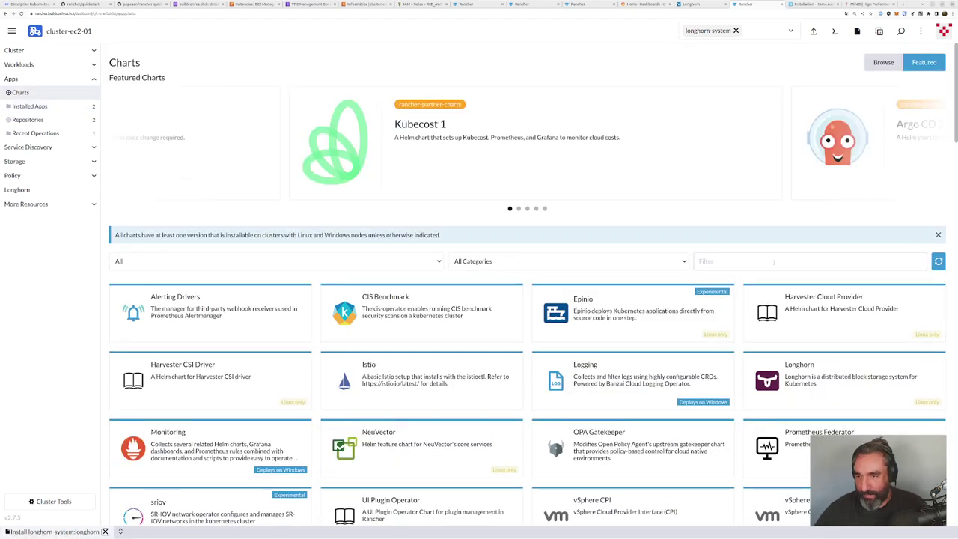
type("moni")
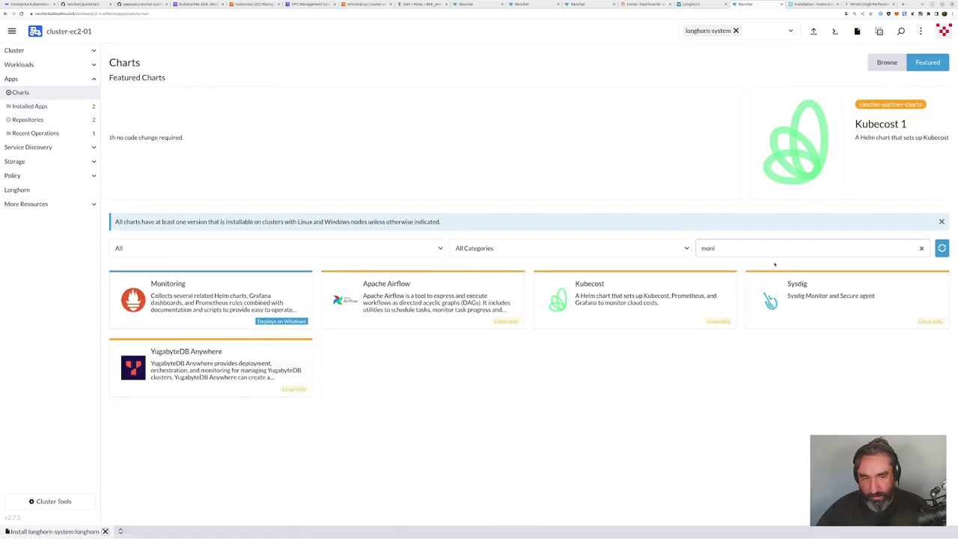
left_click(227, 296)
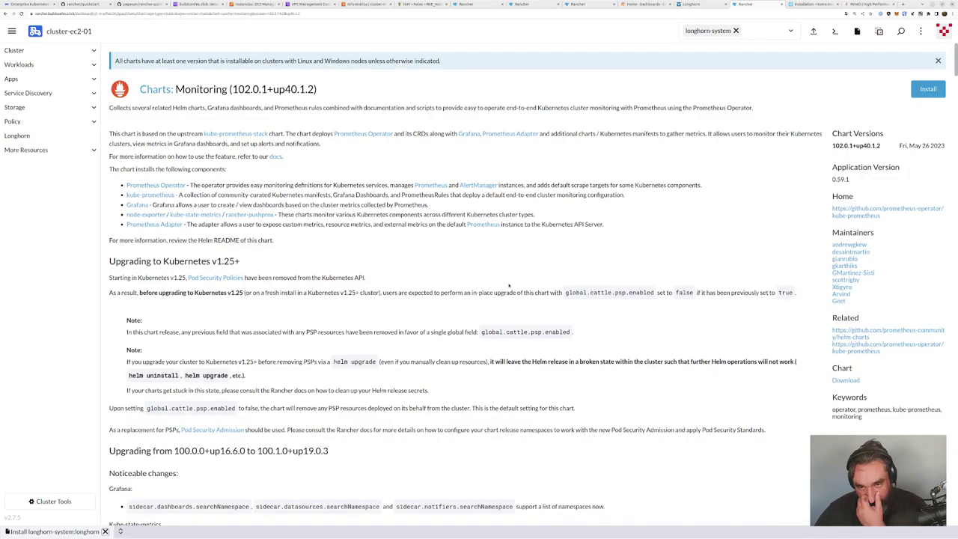
left_click(922, 91)
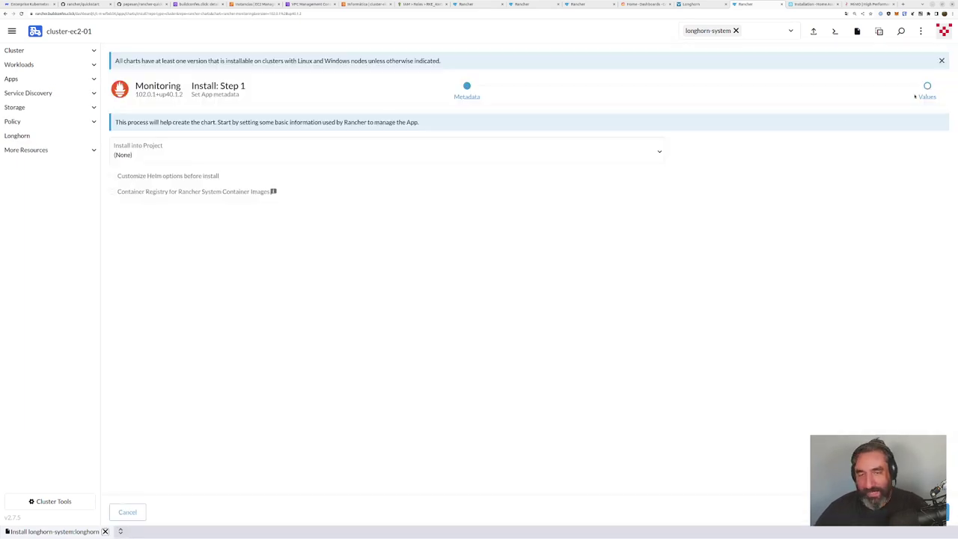
left_click(947, 512)
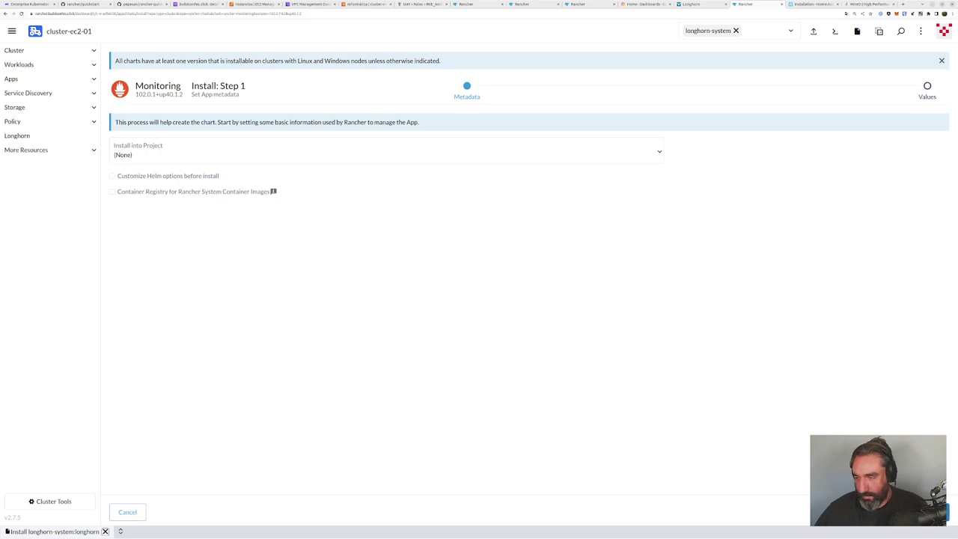
Step: Enable Grafana storage with a PVC template, using the longhorn storage class and a size of 10Gi
left_click(130, 186)
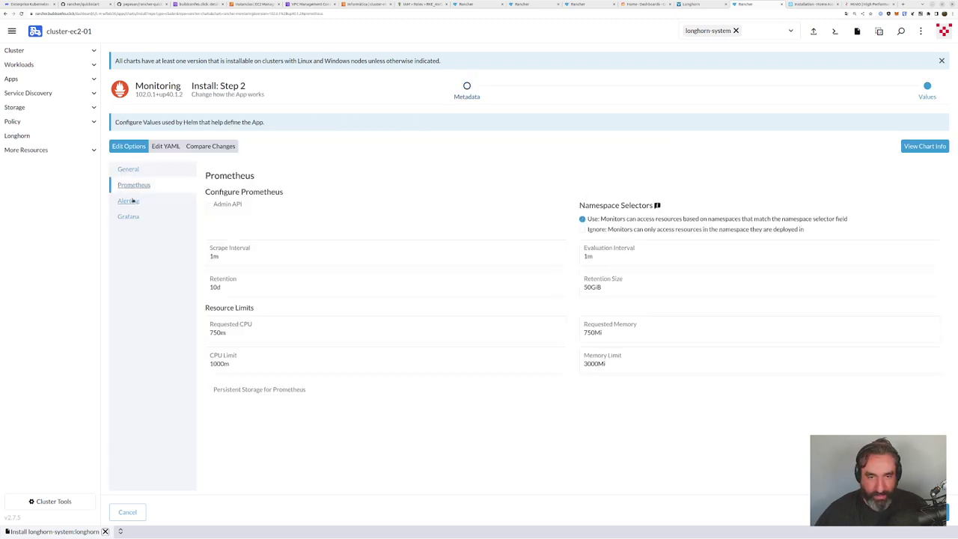
left_click(130, 201)
left_click(132, 217)
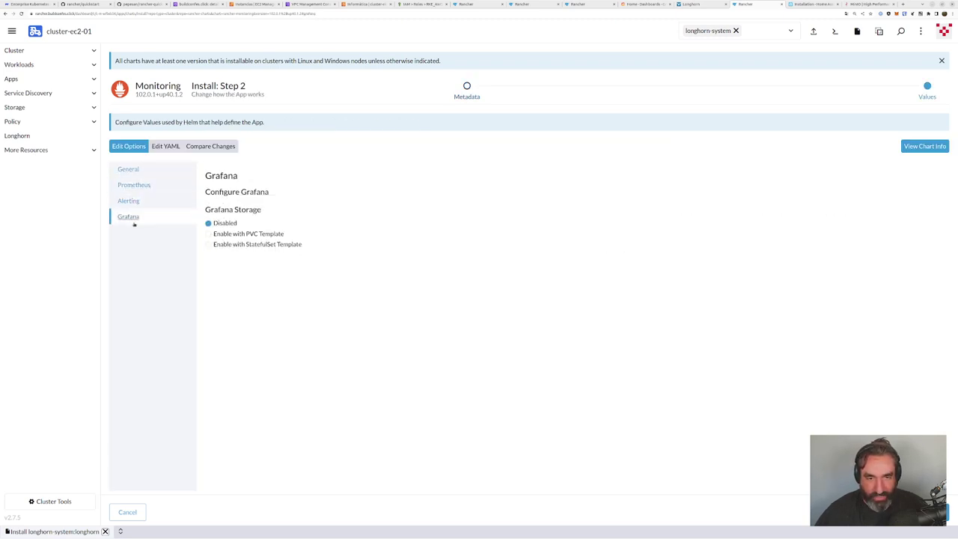
left_click(222, 233)
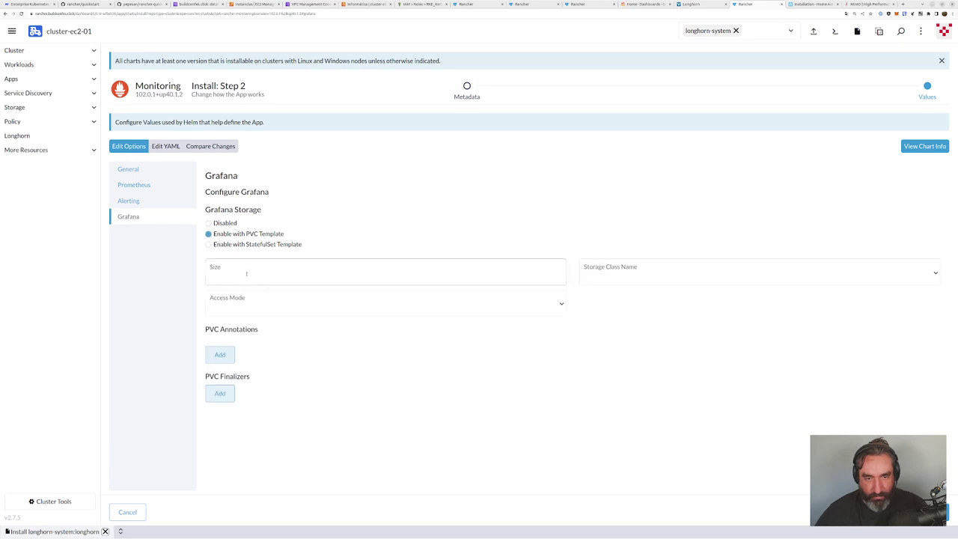
left_click(610, 278)
left_click(610, 291)
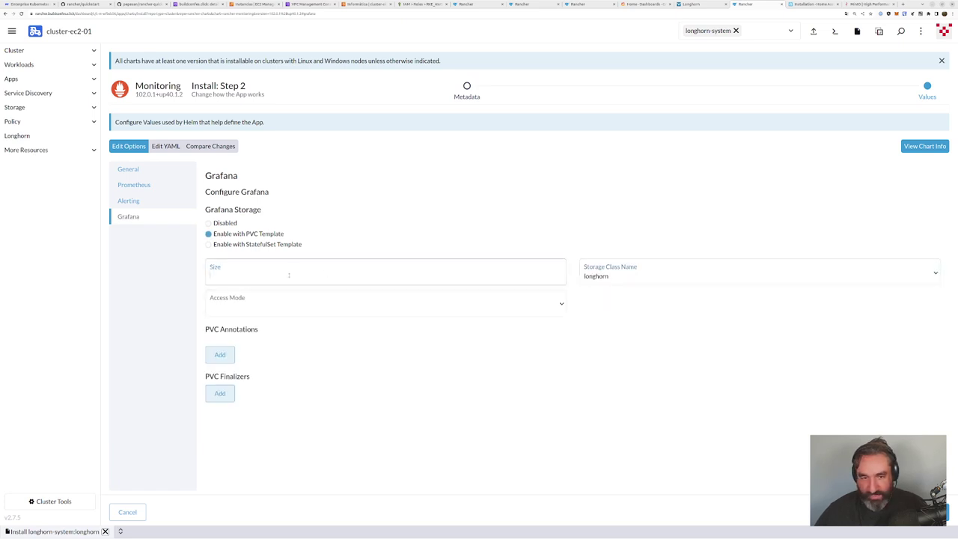
type("10")
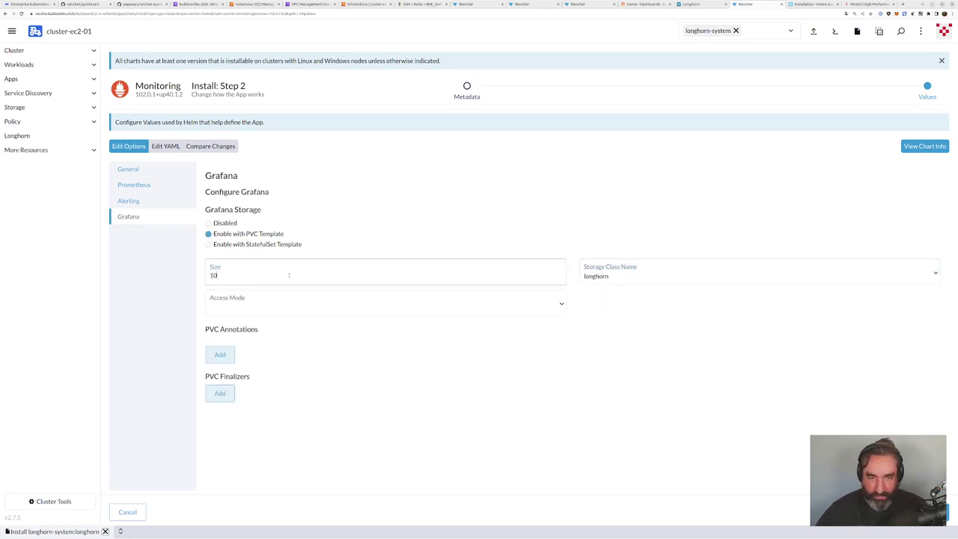
type("G")
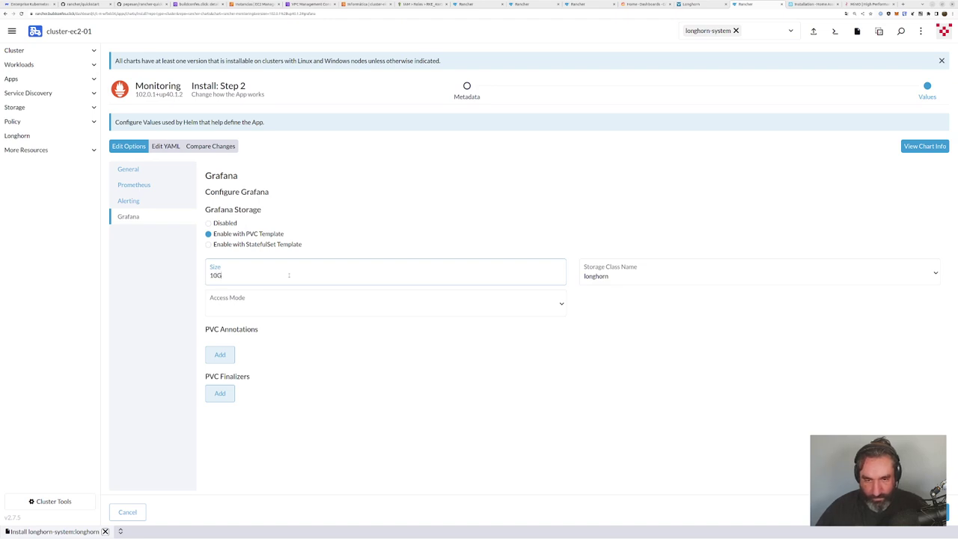
type("i")
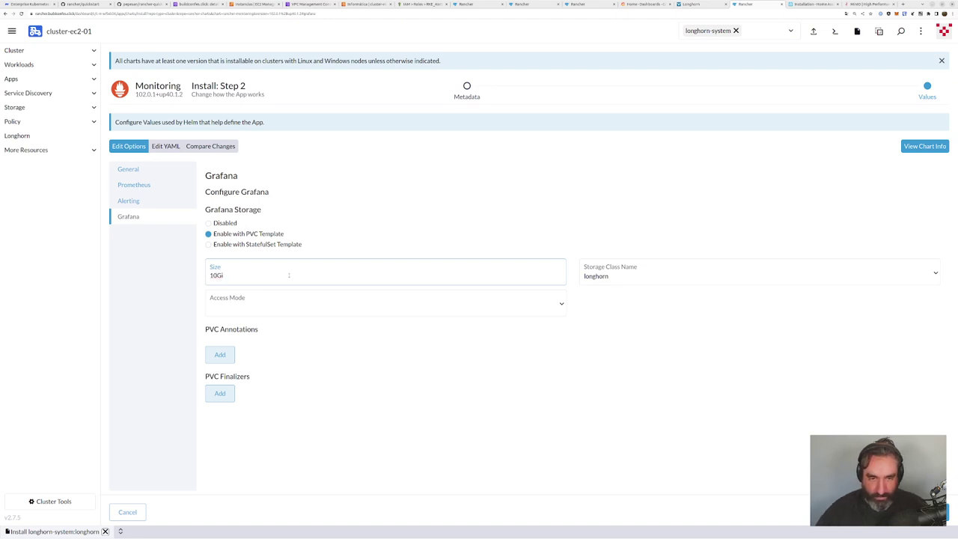
Step: Set the Grafana volume size to 10GiB with the ReadWriteOnce access mode and install the Monitoring chart
type("B")
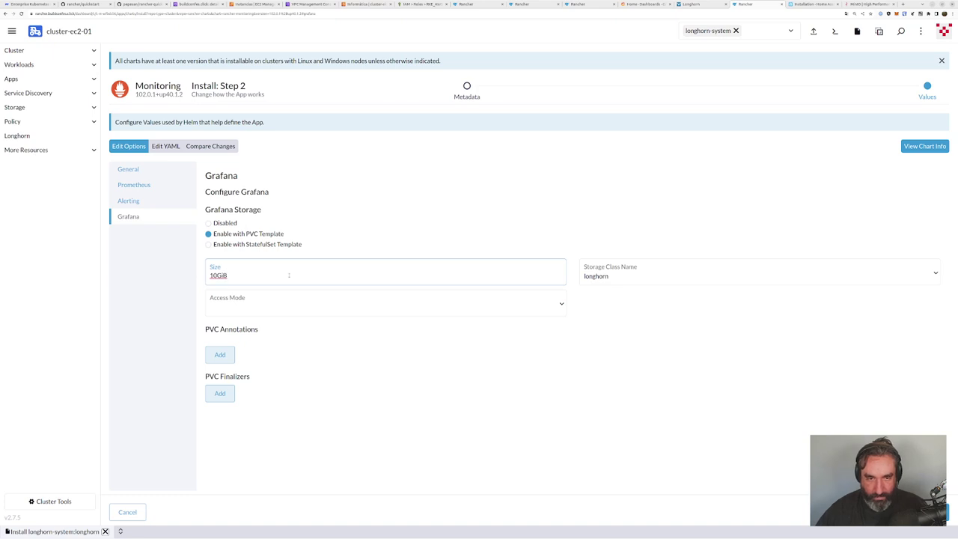
left_click(284, 306)
left_click(240, 324)
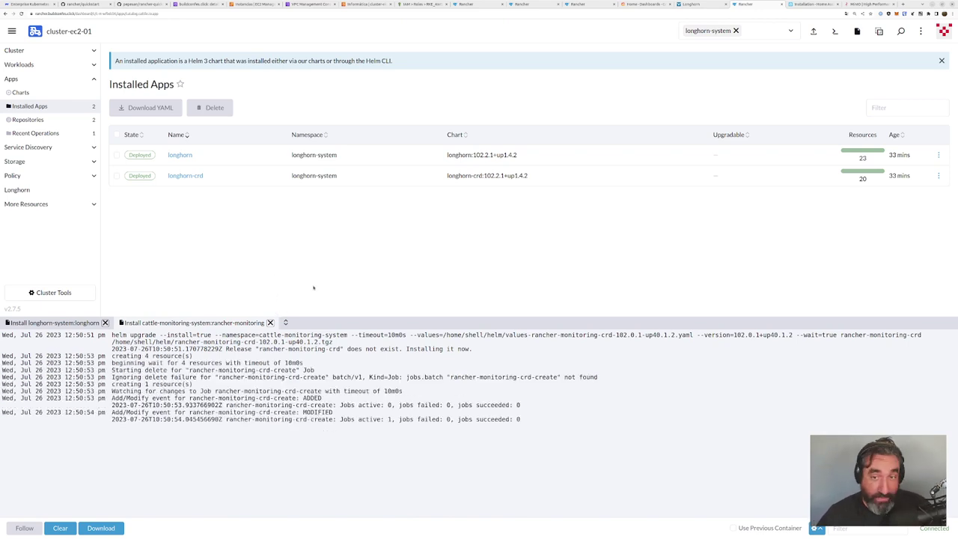
Step: Delete cluster-eks-rancher-01 from Rancher's Cluster Management, entering the cluster's name to confirm
left_click(466, 5)
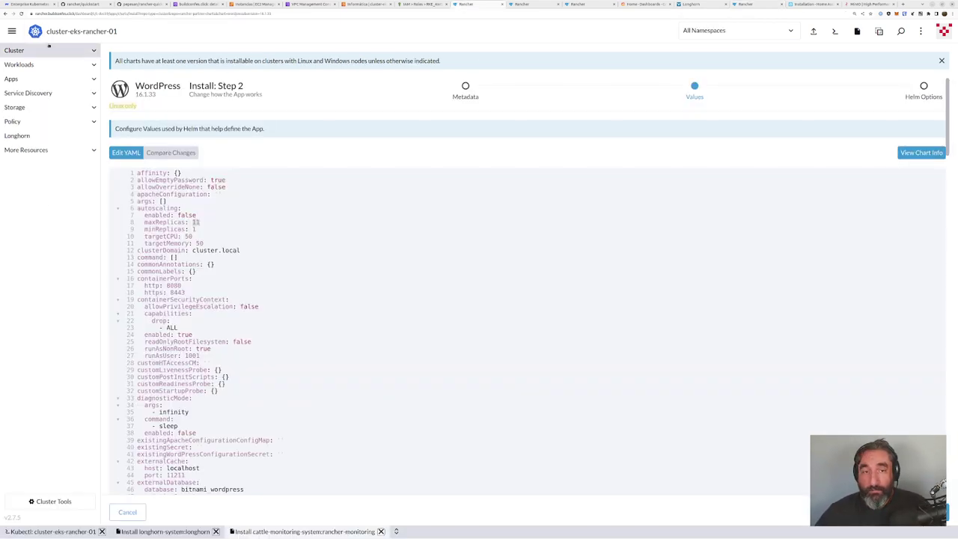
left_click(12, 31)
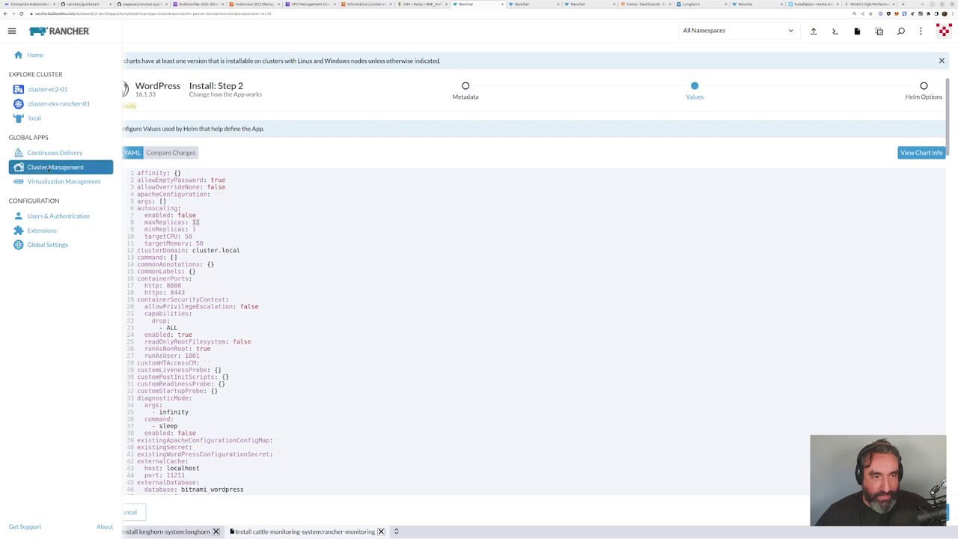
left_click(55, 167)
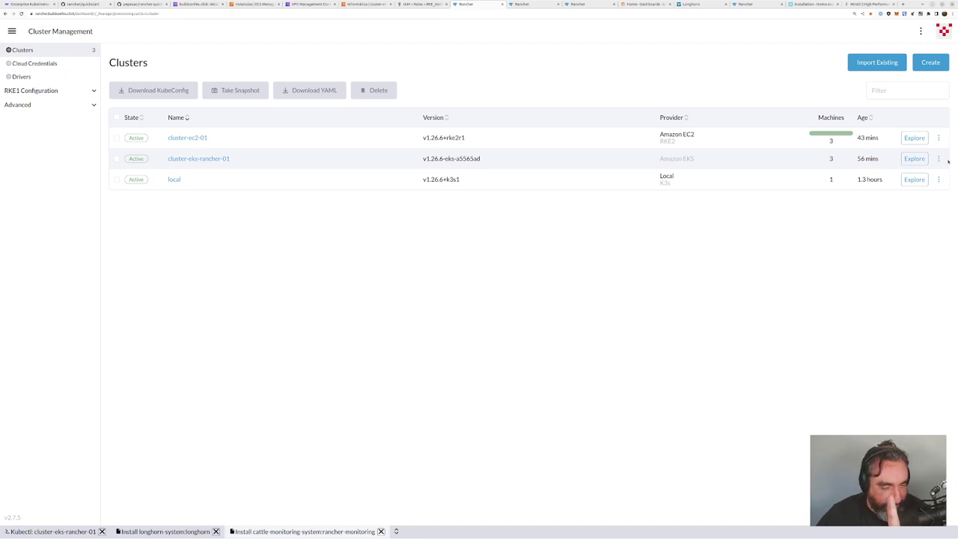
left_click_drag(235, 158, 166, 164)
left_click(166, 163)
left_click(938, 159)
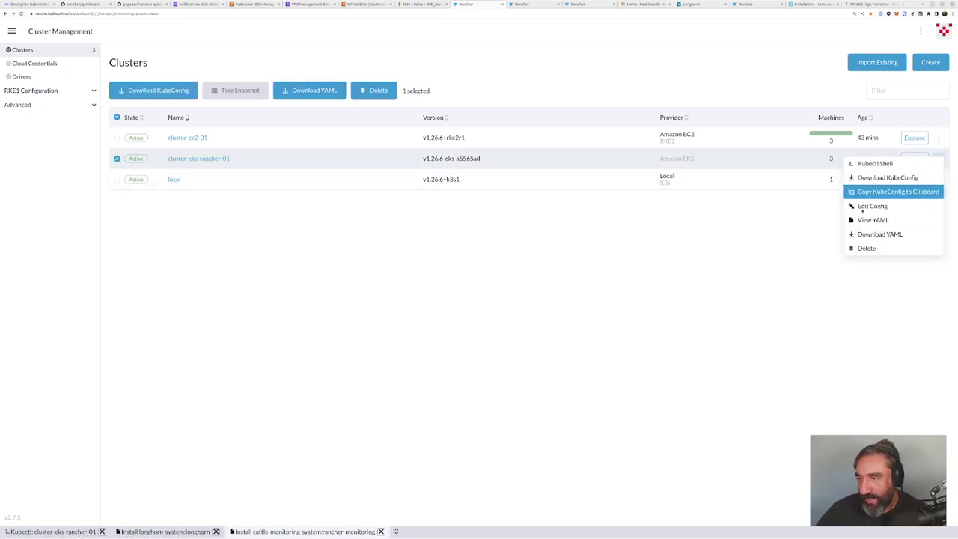
left_click(866, 248)
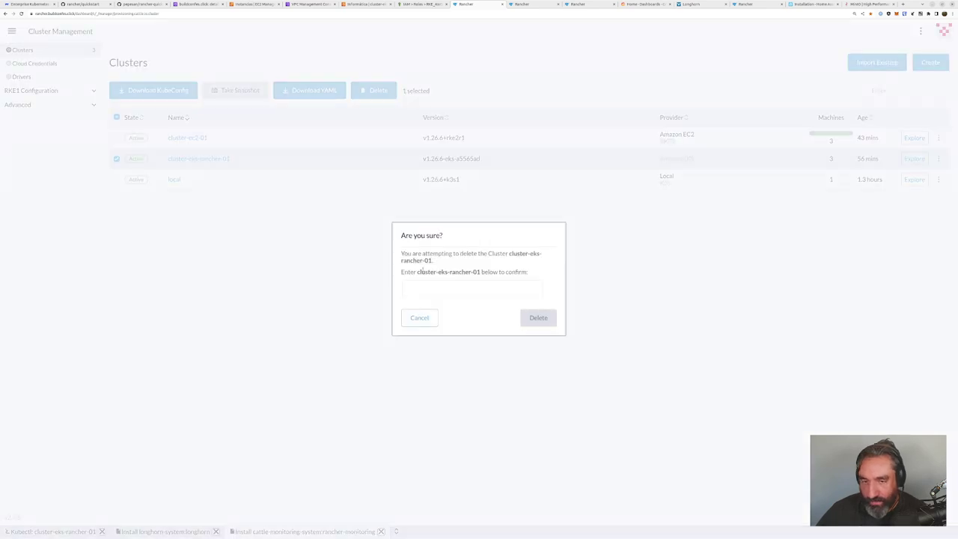
left_click_drag(417, 272, 481, 272)
key("ctrl+c")
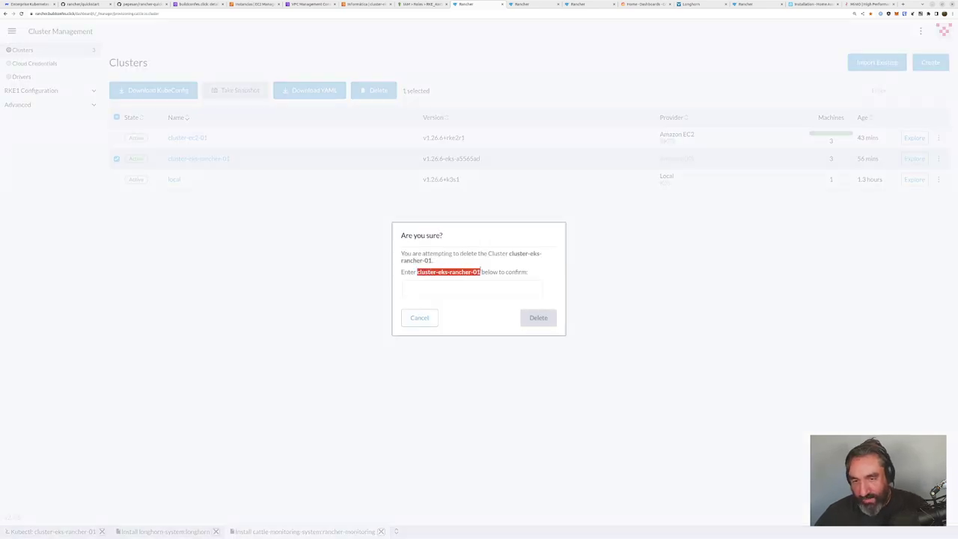
left_click(471, 289)
key("ctrl+v")
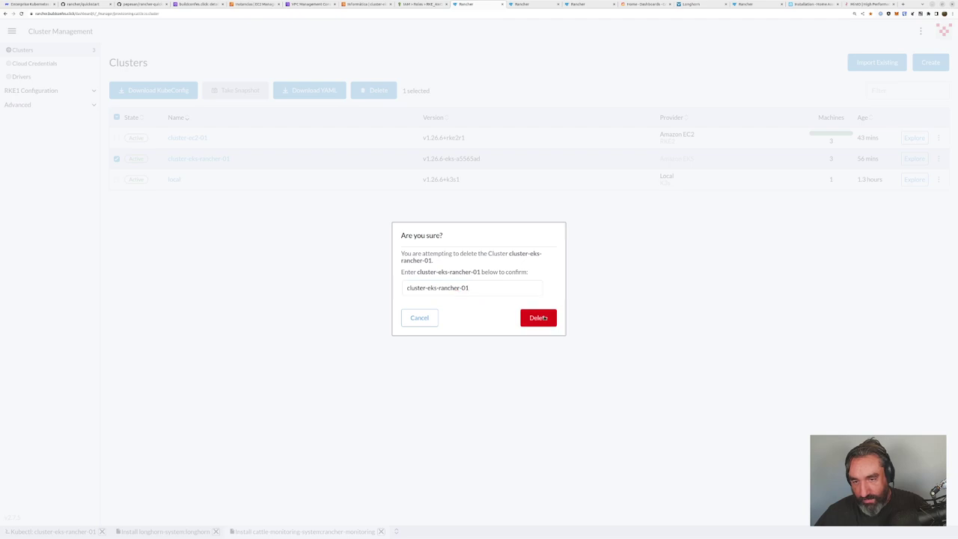
left_click(538, 318)
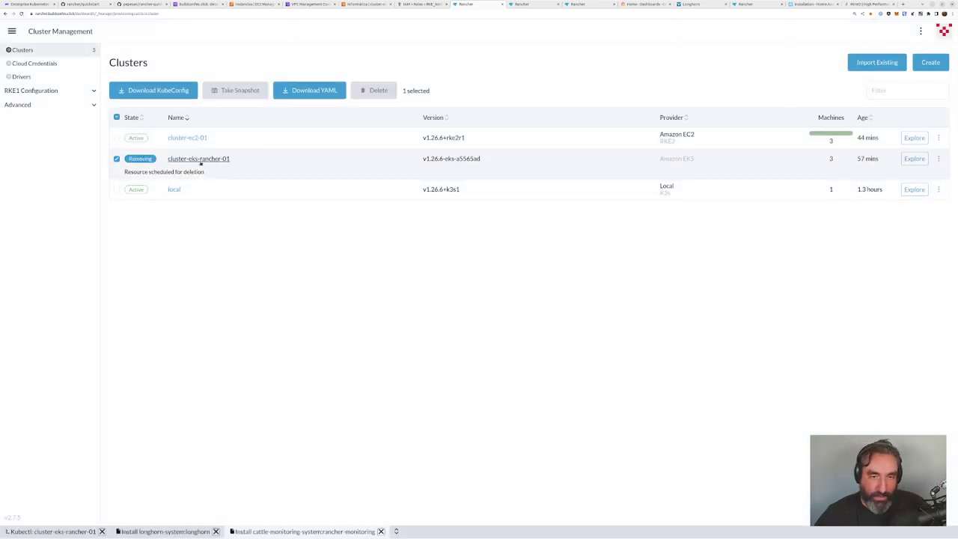
Step: Switch to the AWS EKS console, refresh the cluster list and check the nodes and node groups of cluster-eks-rancher-01
left_click(532, 5)
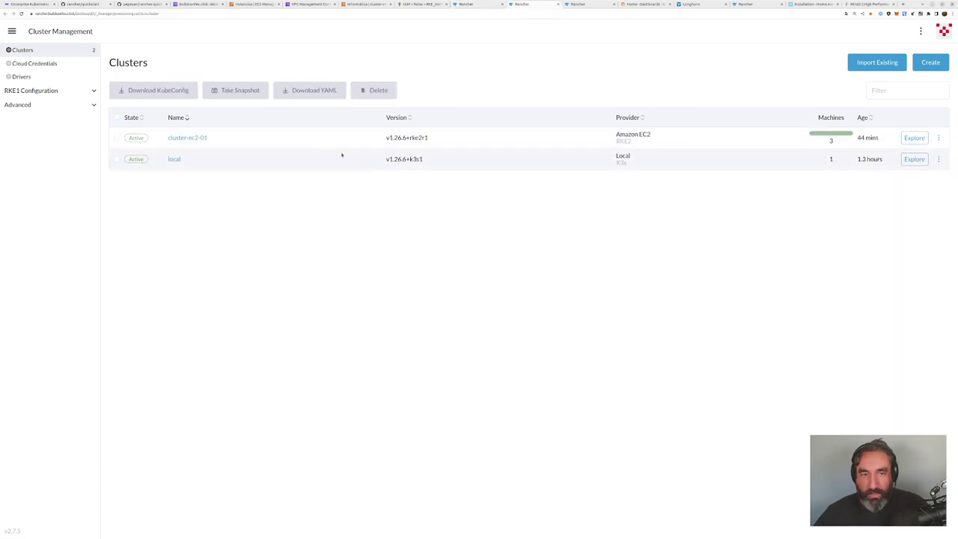
left_click(364, 4)
left_click(202, 54)
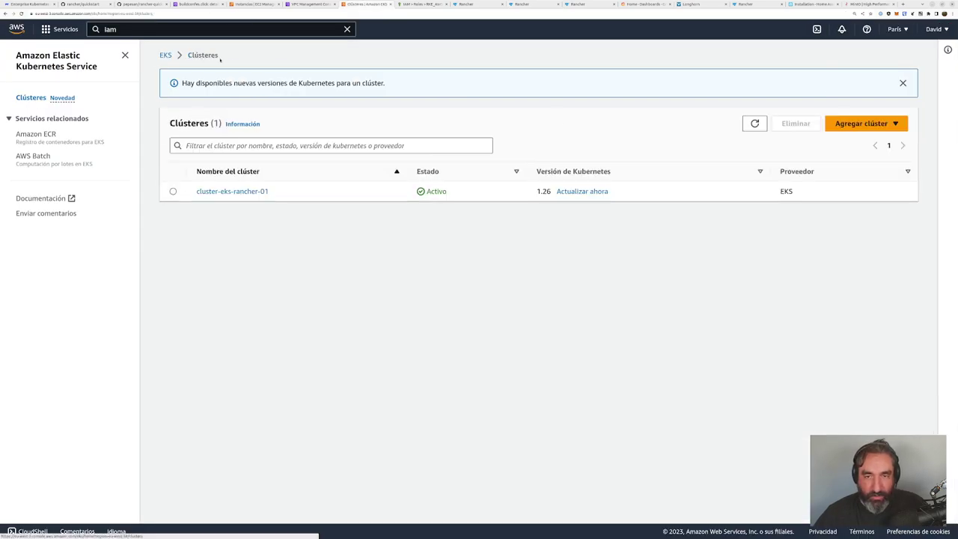
left_click(755, 123)
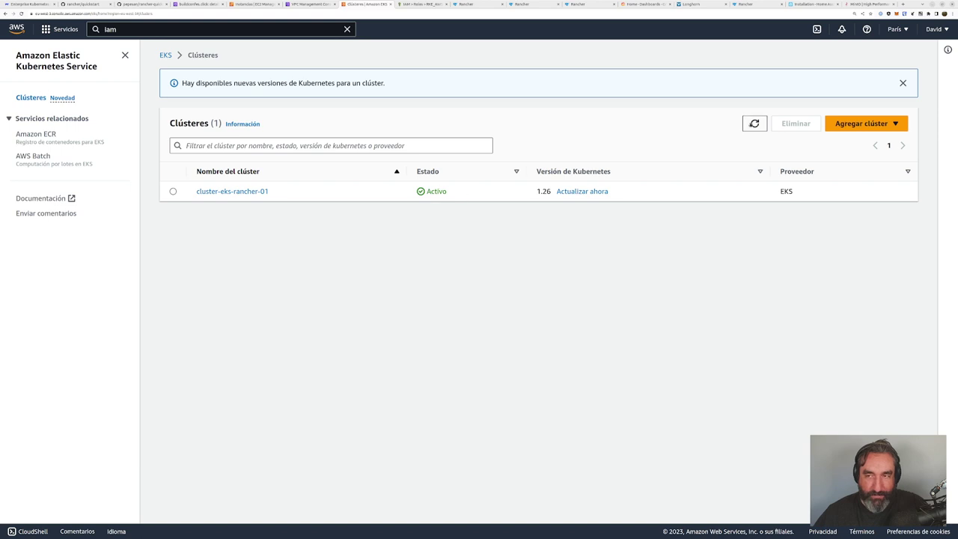
left_click(755, 124)
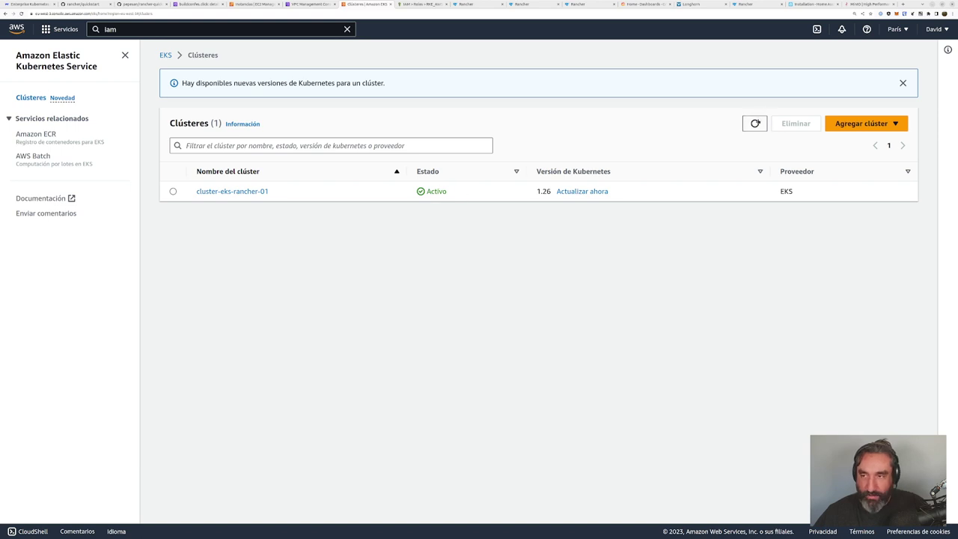
left_click(232, 191)
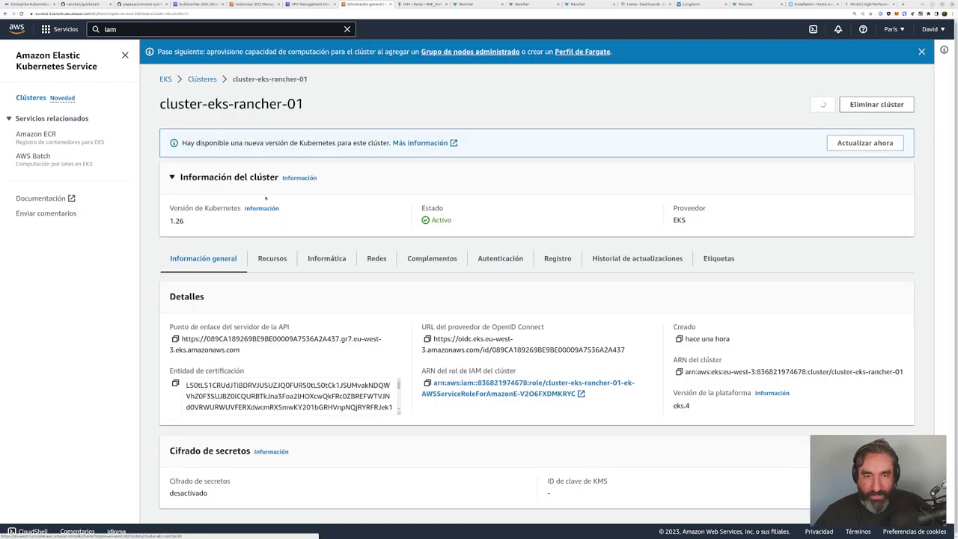
left_click(333, 235)
scroll(808, 356, "down", 2)
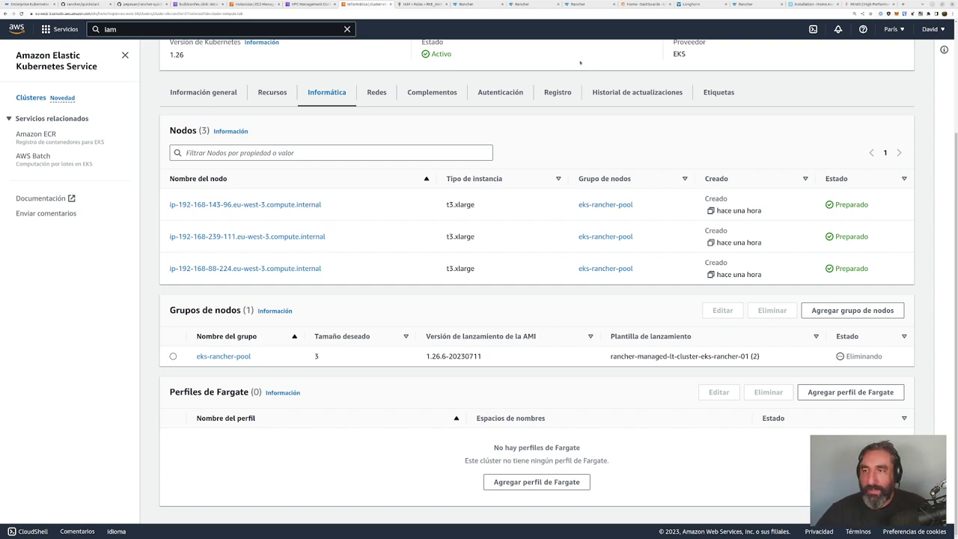
Step: Return to the installed apps of cluster-ec2-01, remove the longhorn-system namespace filter and examine the error in the rancher-monitoring install log
left_click(747, 6)
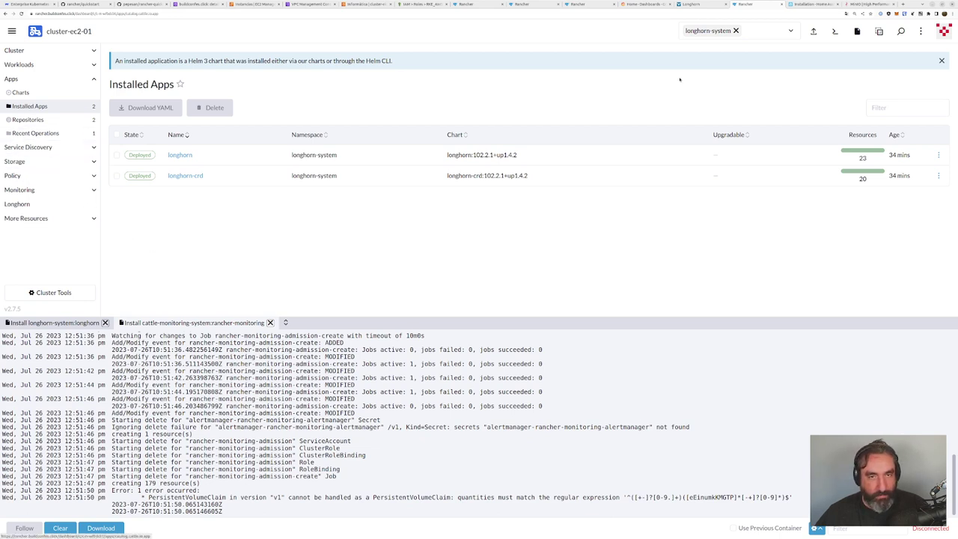
left_click(736, 31)
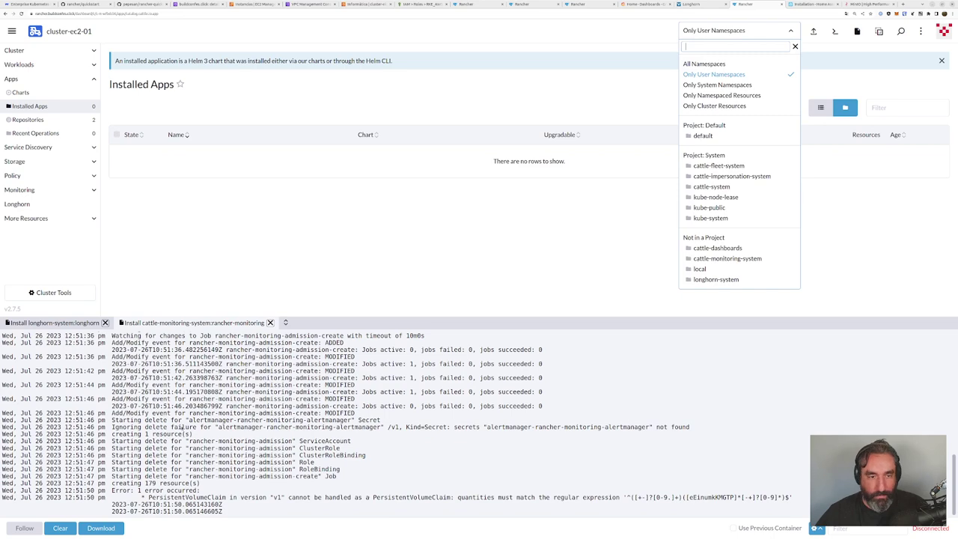
left_click(397, 439)
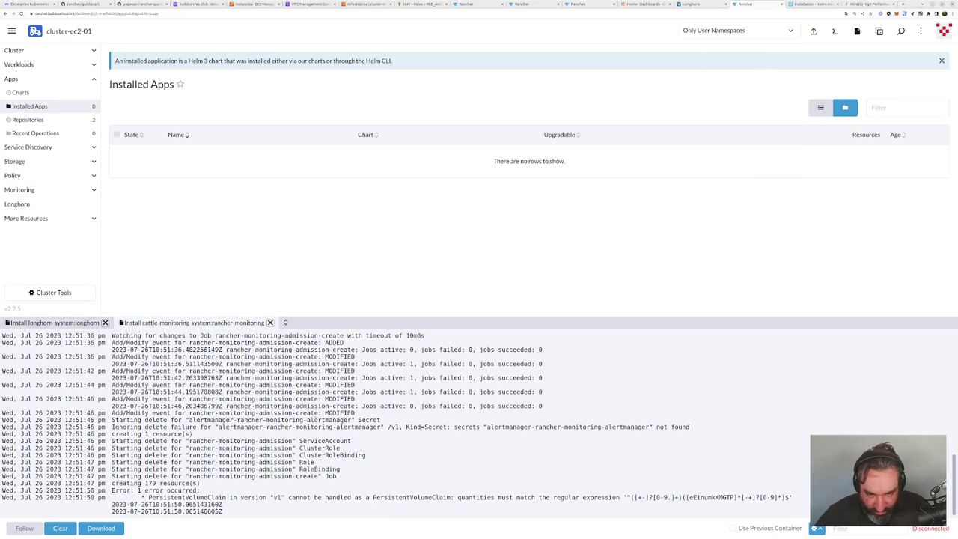
scroll(397, 439, "up", 3)
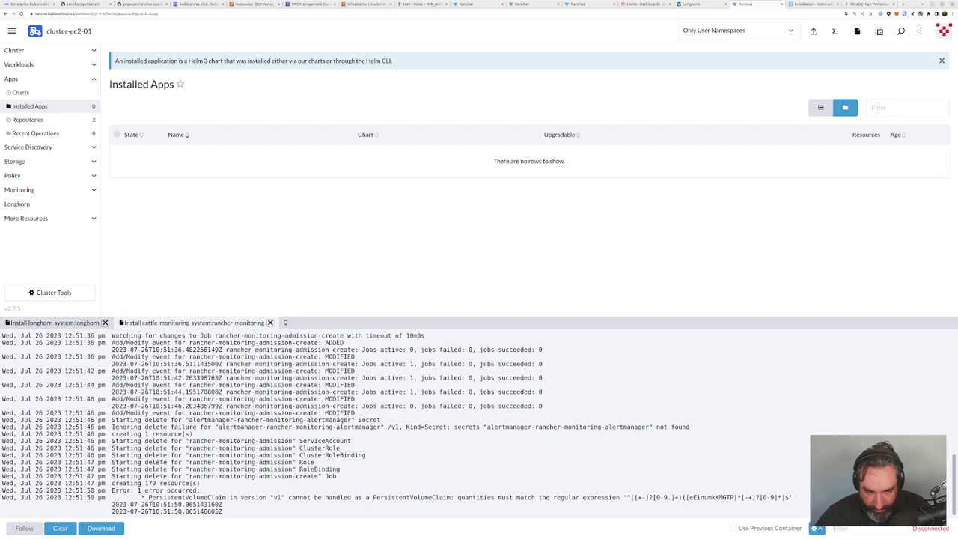
left_click_drag(148, 497, 282, 497)
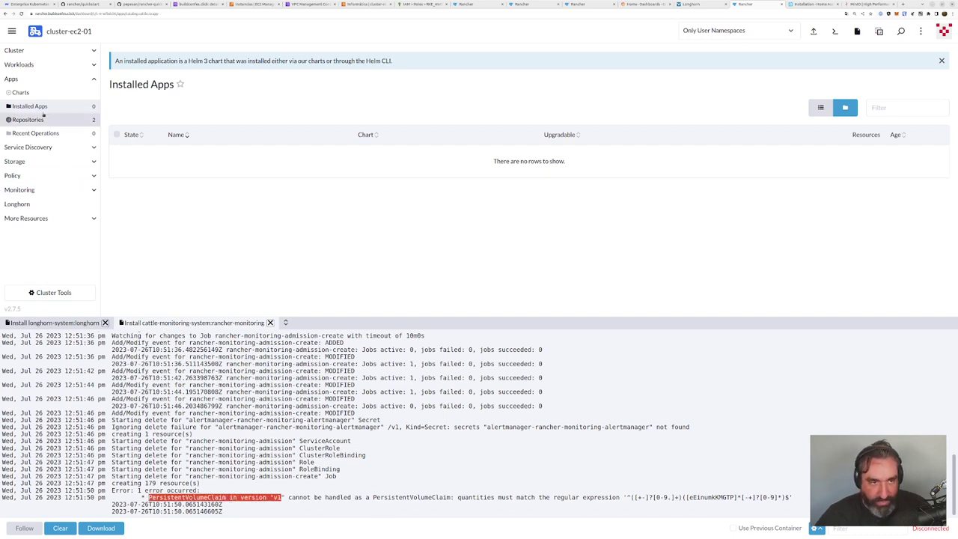
Step: Filter the app charts by "monitor" and open the Monitoring chart
left_click(19, 92)
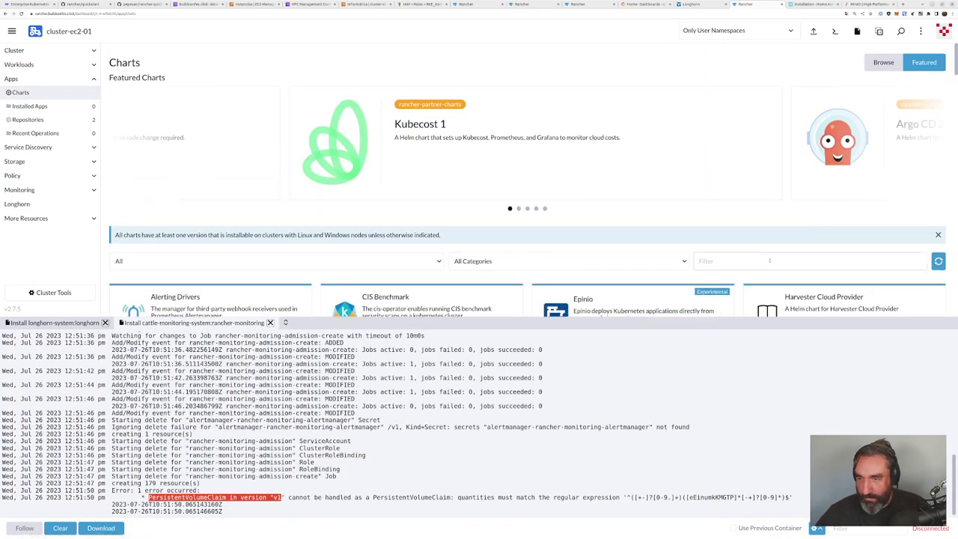
left_click(770, 261)
type("m,onito")
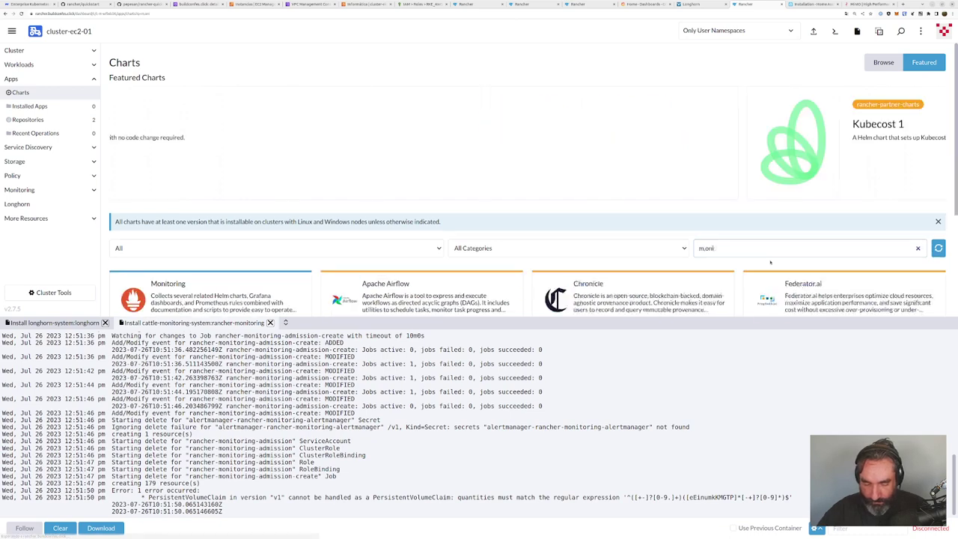
key("BackSpace")
key("BackSpace")
key("BackSpace")
key("BackSpace")
key("BackSpace")
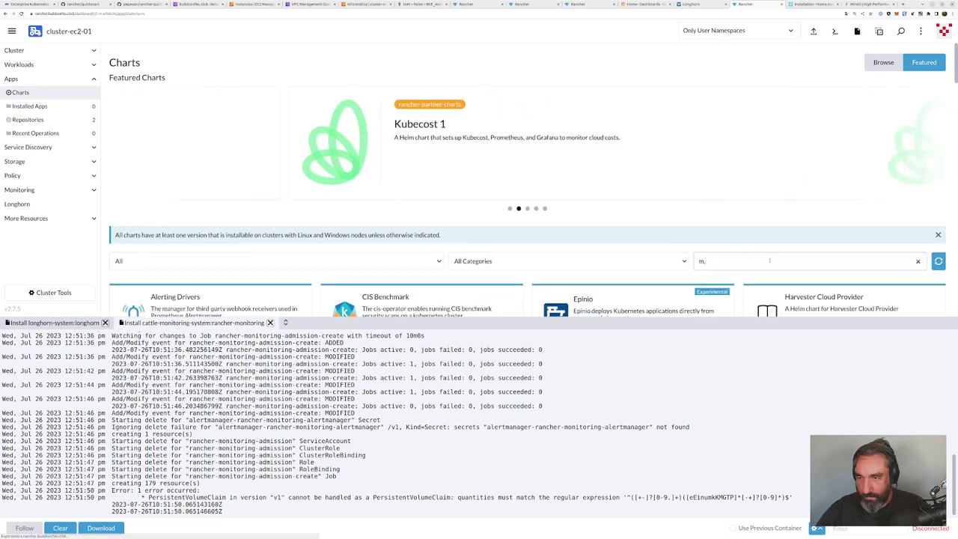
type("omi")
key("BackSpace")
key("BackSpace")
type("ni")
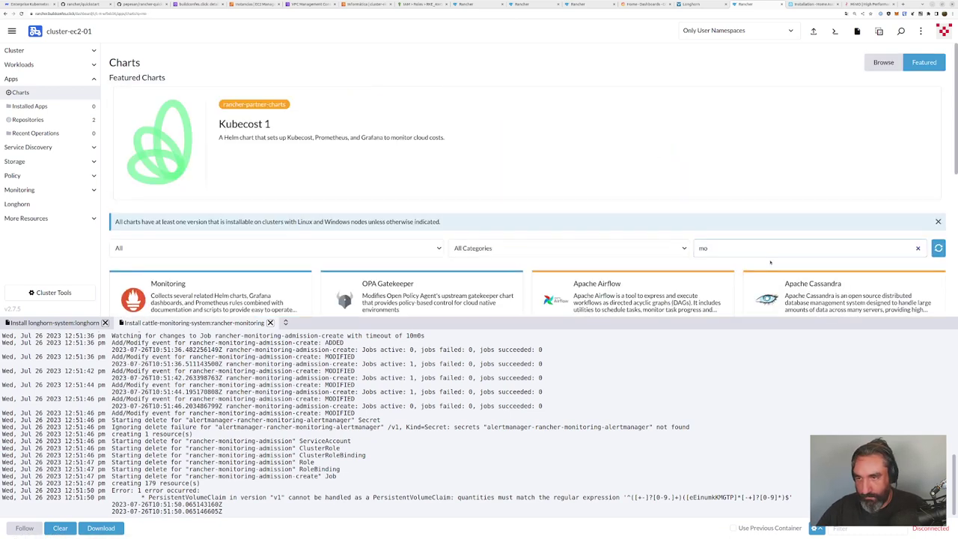
type("tor")
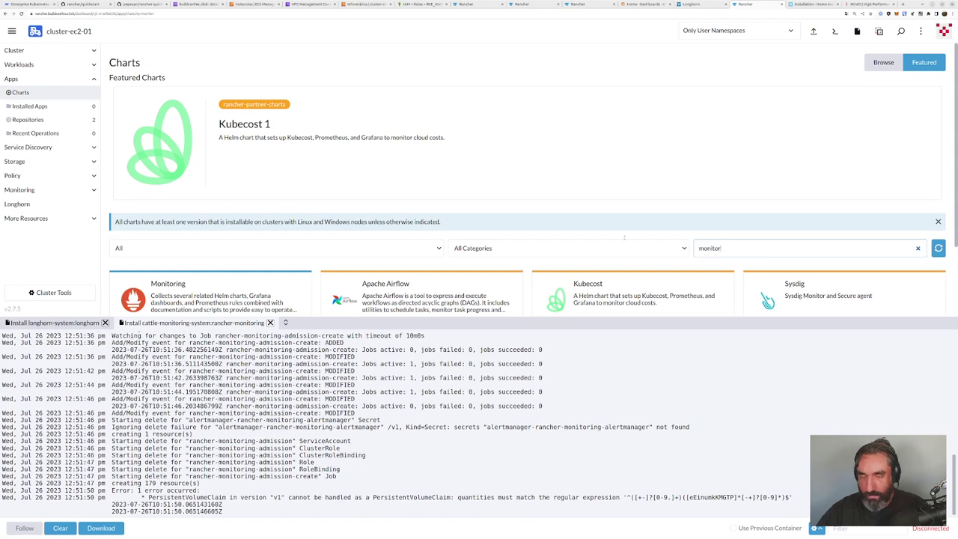
left_click(229, 293)
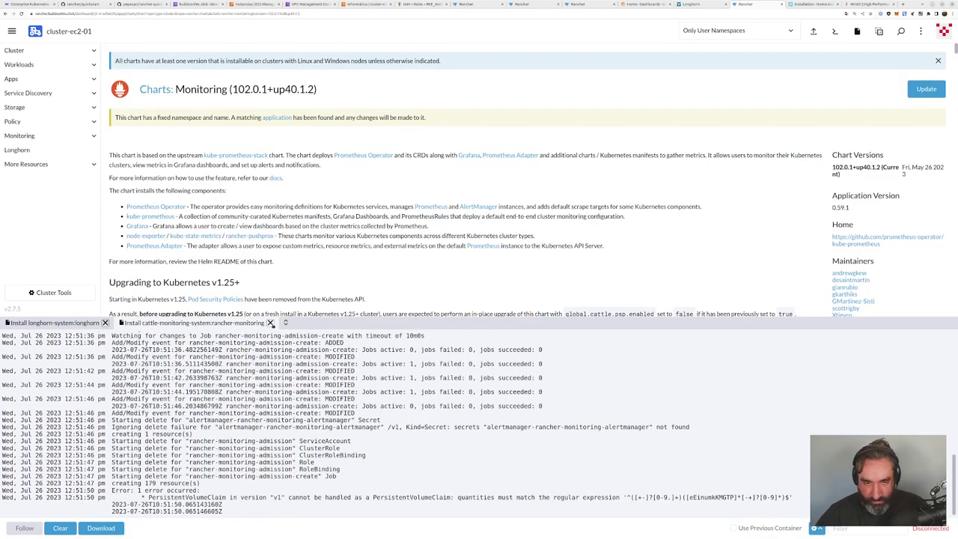
Step: Close both install logs and start updating the Monitoring chart, continuing to its Values step
left_click(270, 322)
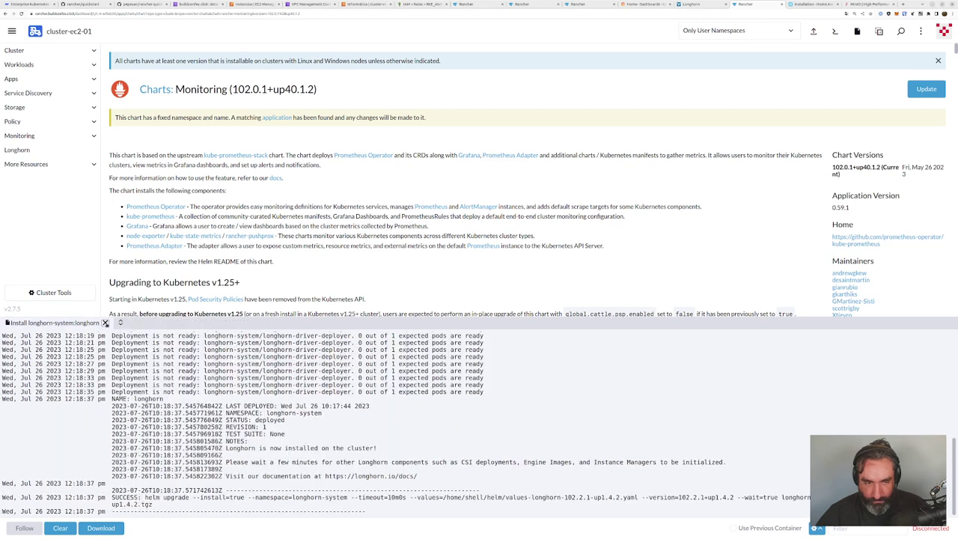
left_click(105, 323)
left_click(927, 89)
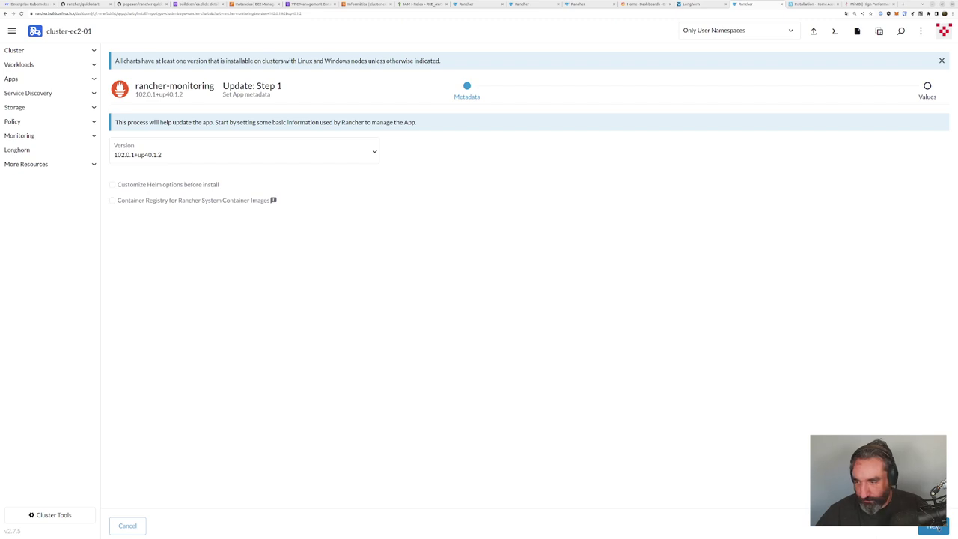
left_click(933, 527)
Step: Set the Grafana storage size to 10 and run the rancher-monitoring update
left_click(128, 217)
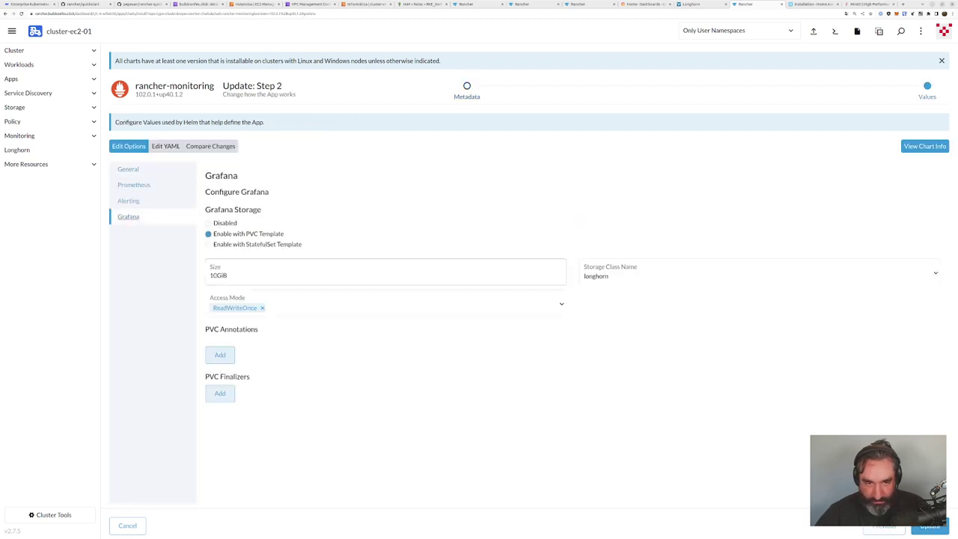
double_click(246, 277)
type("10")
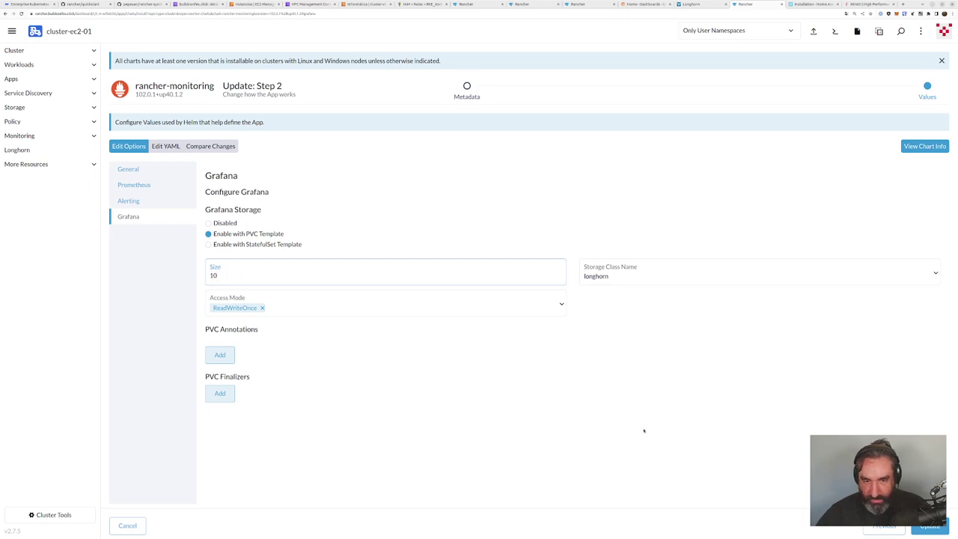
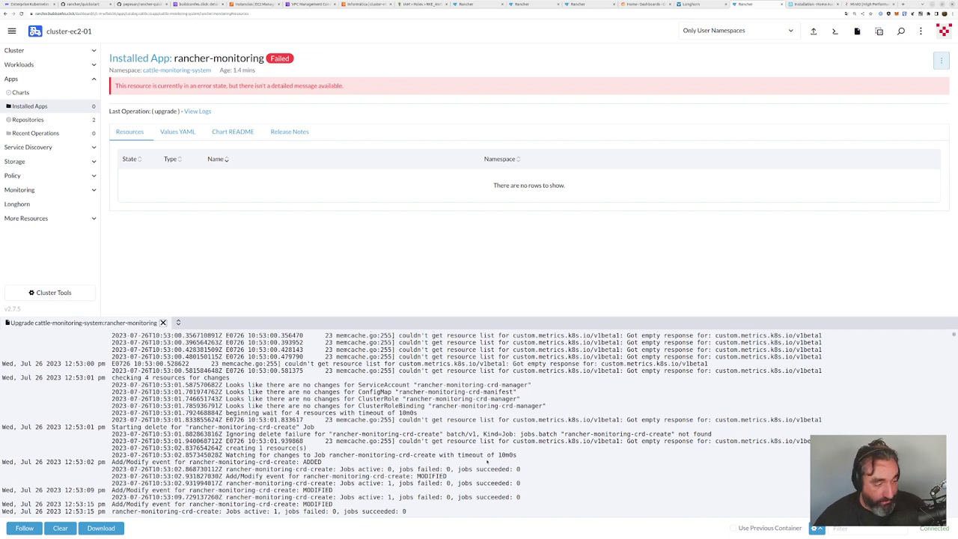
Step: Close the MinIO and Installation browser tabs and return to the EKS node details of cluster-eks-rancher-01 in AWS
left_click(846, 5)
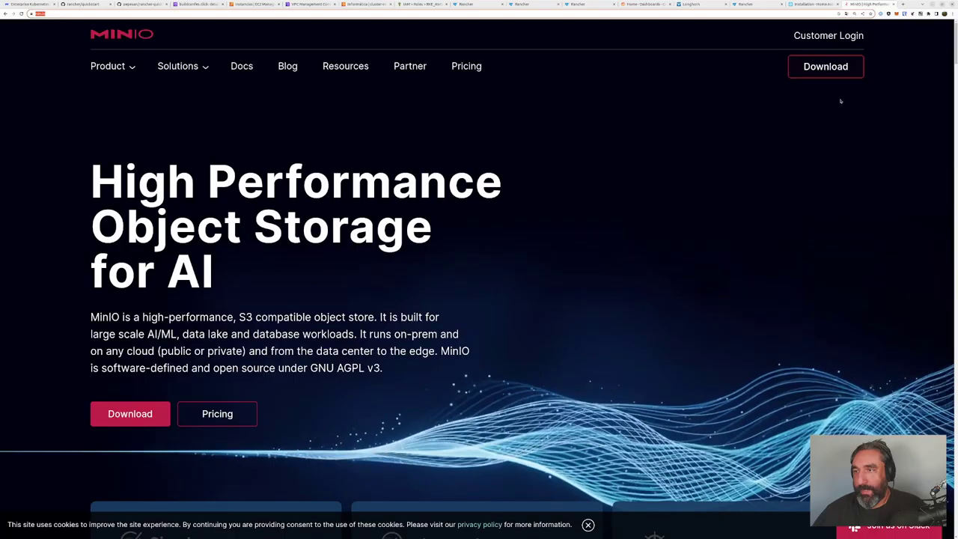
key("ctrl+w")
key("ctrl+w")
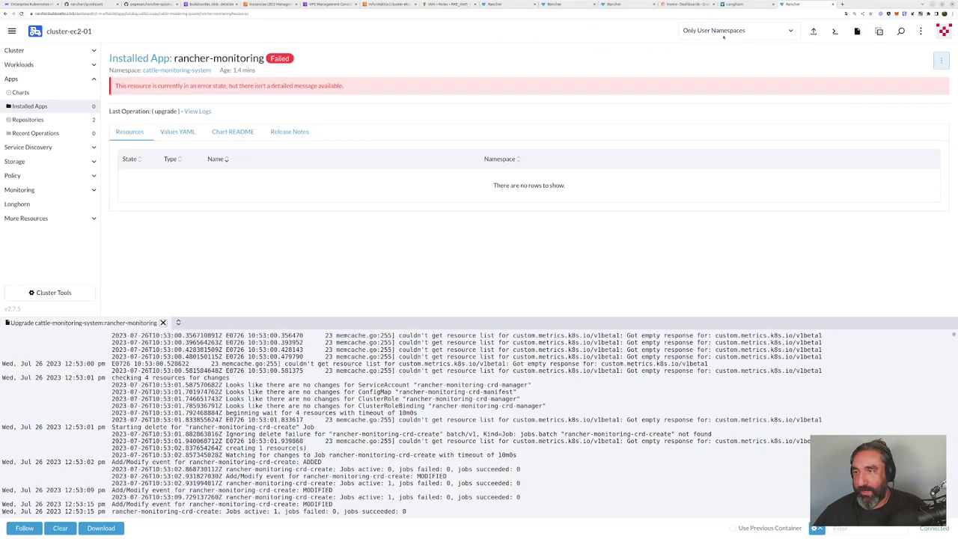
left_click(376, 4)
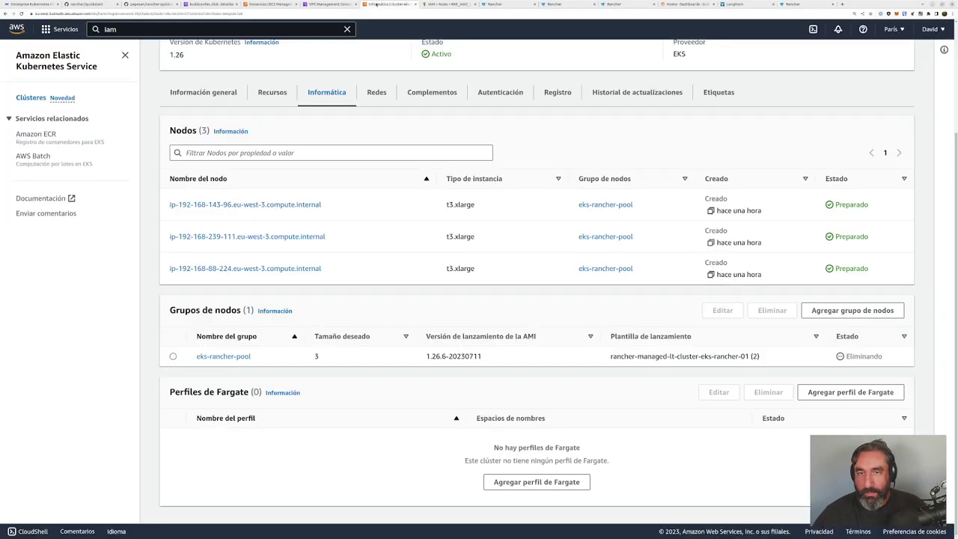
Step: Refresh the cluster-eks-rancher-01 details in AWS and check the status of its nodes and node group
scroll(525, 101, "up", 3)
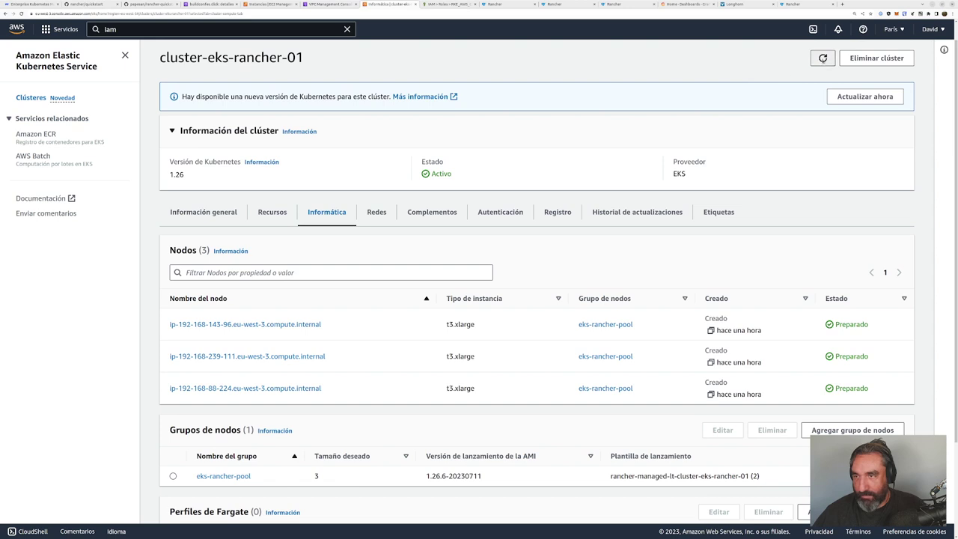
left_click(822, 60)
scroll(751, 293, "down", 2)
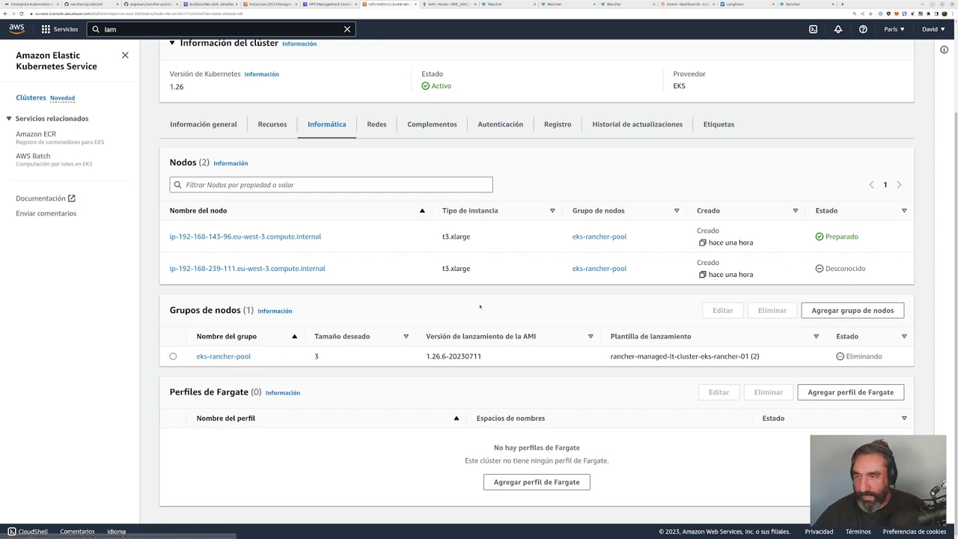
Step: Switch to Rancher, check the latest rancher-monitoring upgrade log entries, and review the cluster-ec2-01 dashboard events in a new browser tab
left_click(781, 5)
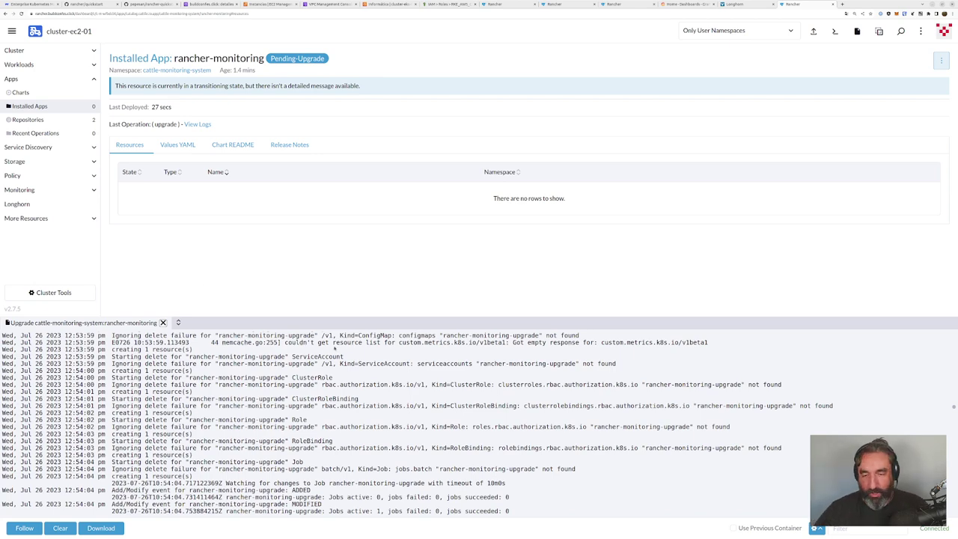
scroll(334, 349, "down", 10)
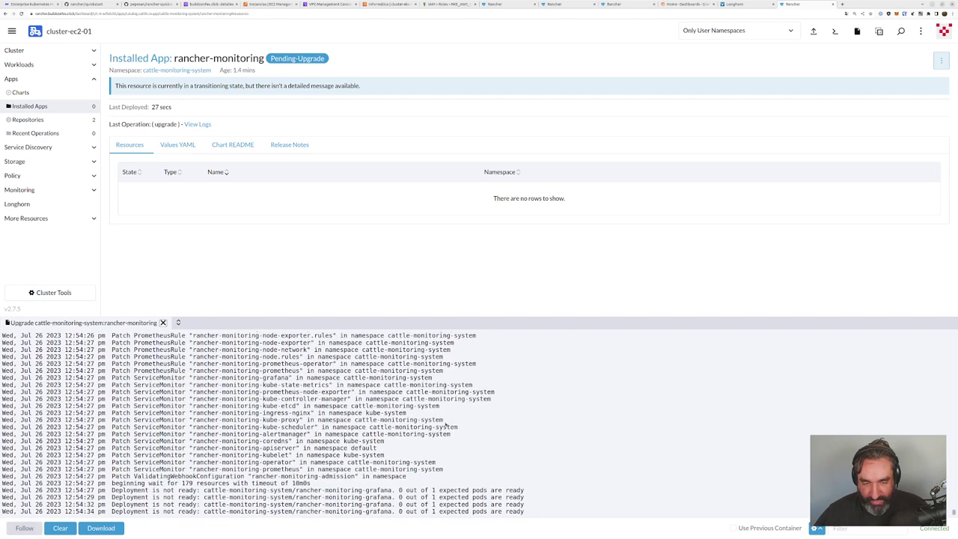
left_click_drag(192, 356, 457, 467)
left_click(434, 467)
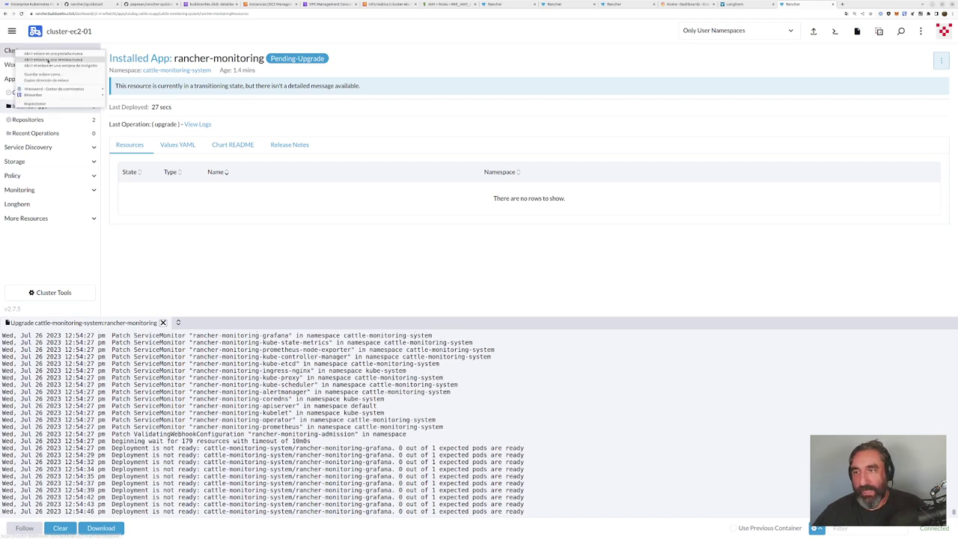
left_click(886, 4)
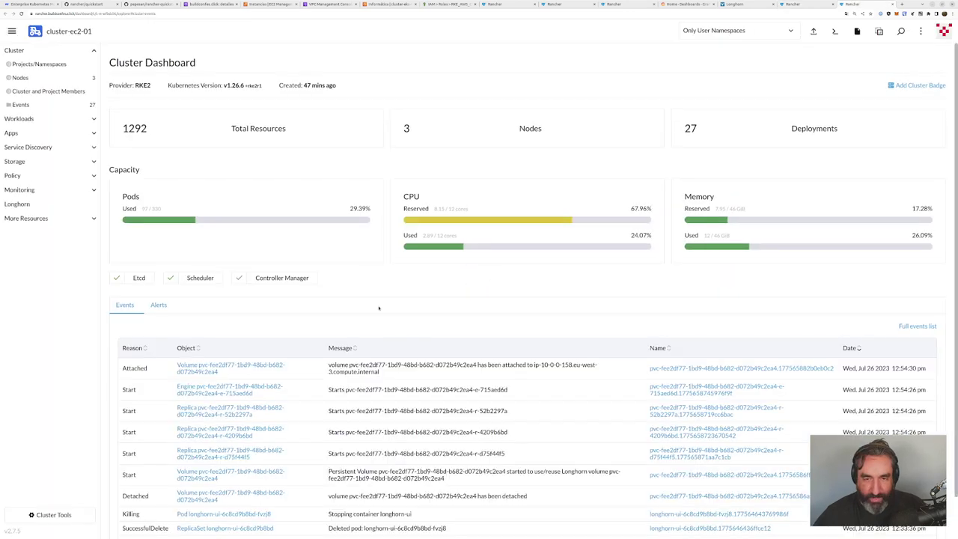
scroll(280, 369, "down", 2)
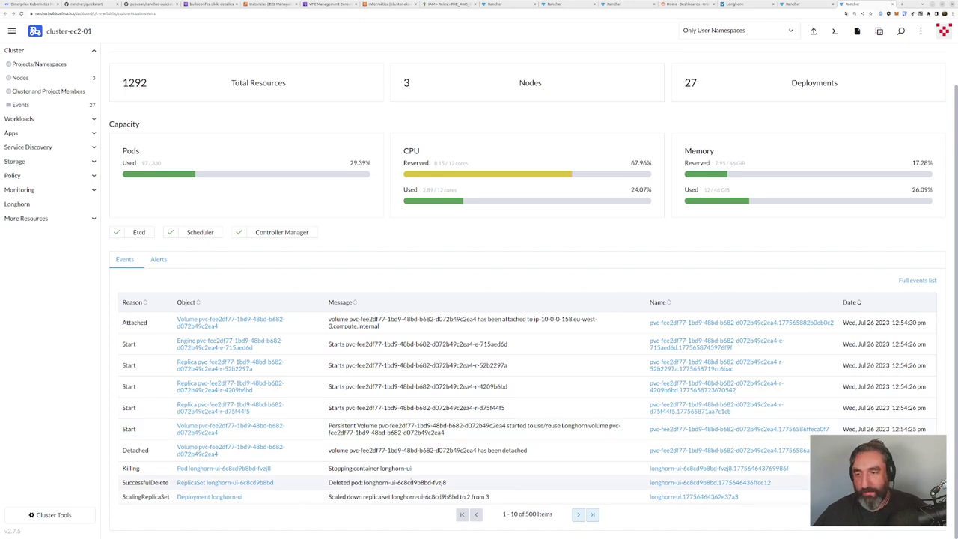
Step: Check the volume list in the already open Longhorn browser tab and close that tab
left_click(739, 4)
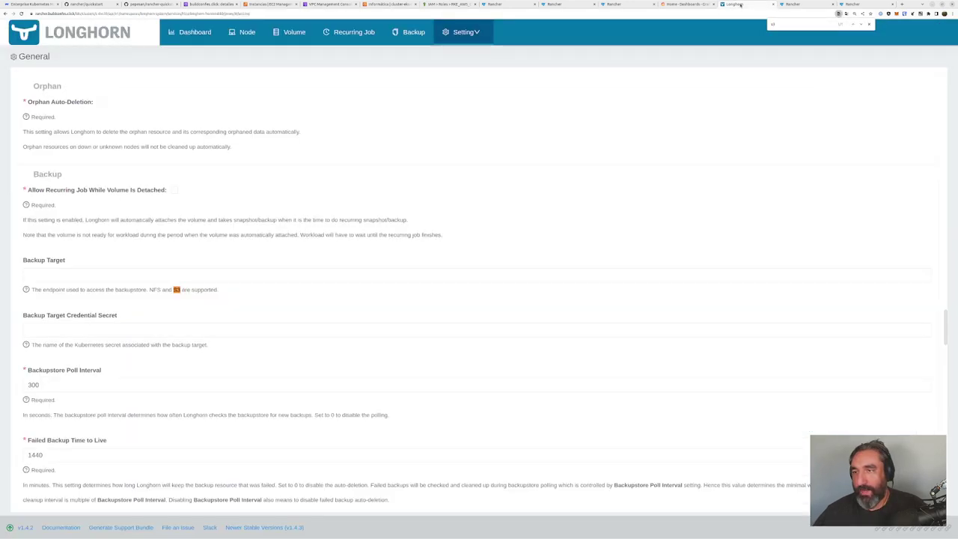
left_click(293, 32)
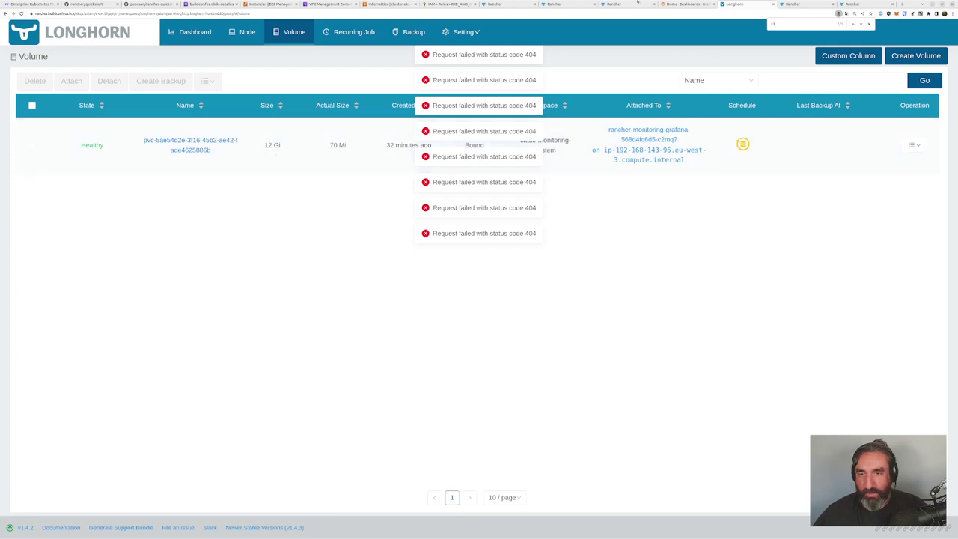
key("ctrl+w")
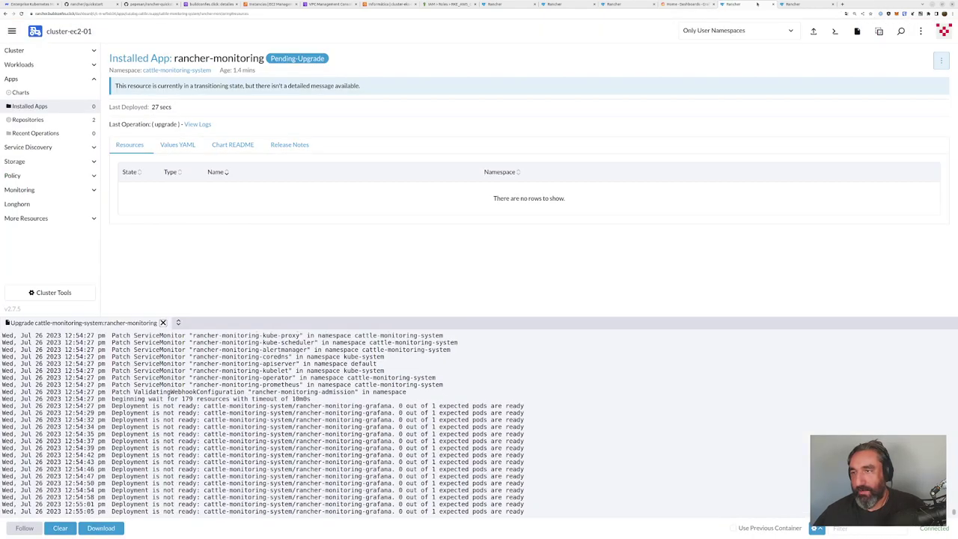
Step: Close the leftover Rancher and Grafana browser tabs, keeping the rancher-monitoring app page and the cluster dashboard
left_click(509, 6)
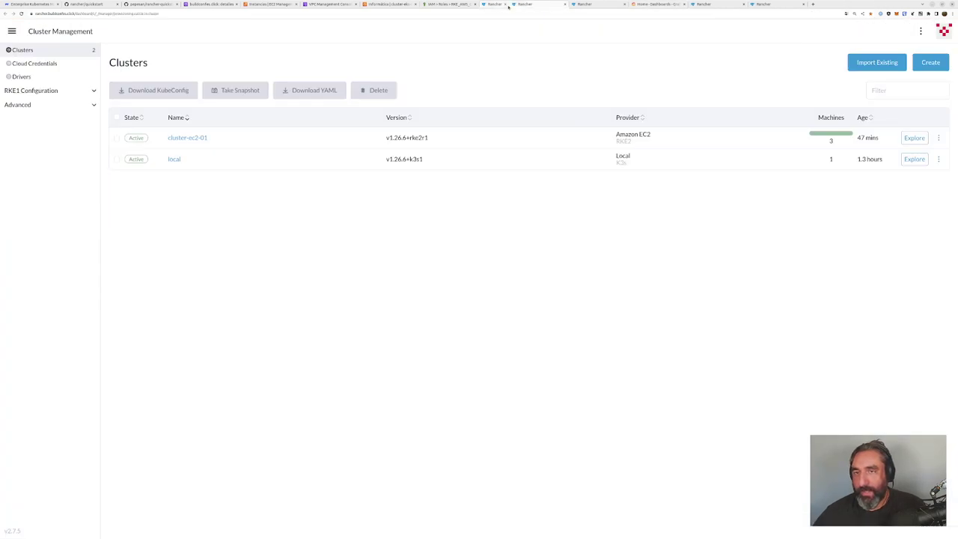
middle_click(509, 6)
middle_click(509, 6)
middle_click(509, 6)
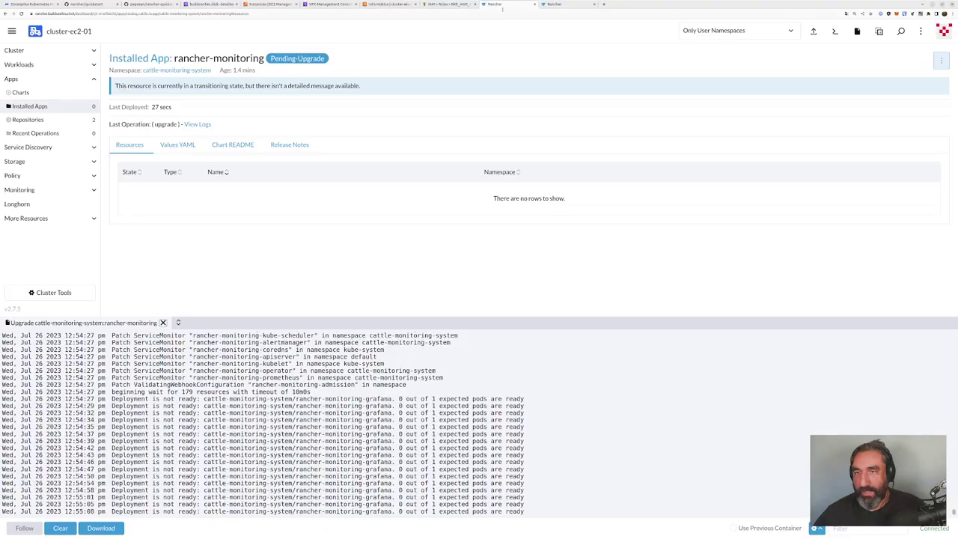
middle_click(510, 6)
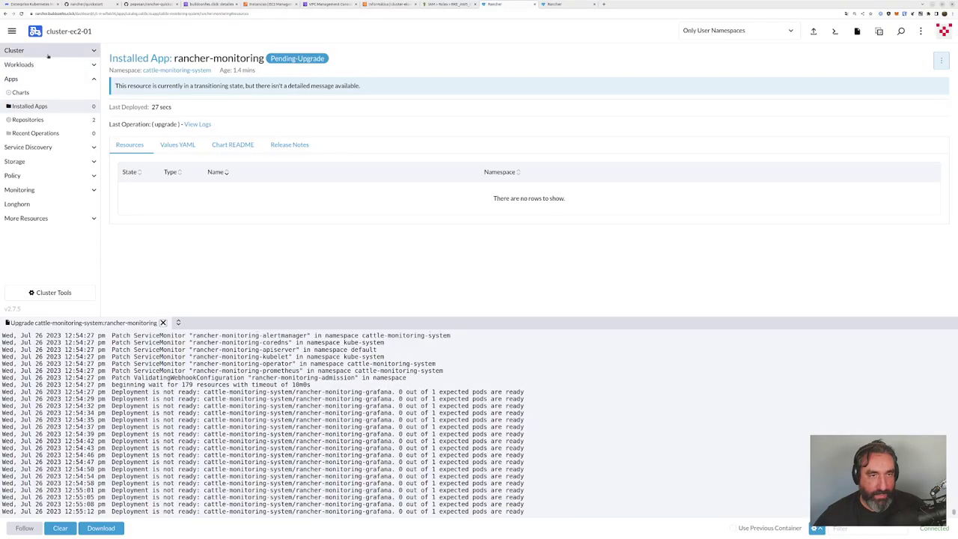
Step: Open the Longhorn UI of cluster-ec2-01 and inspect the Grafana volume's name and size in the volume list
left_click(16, 204)
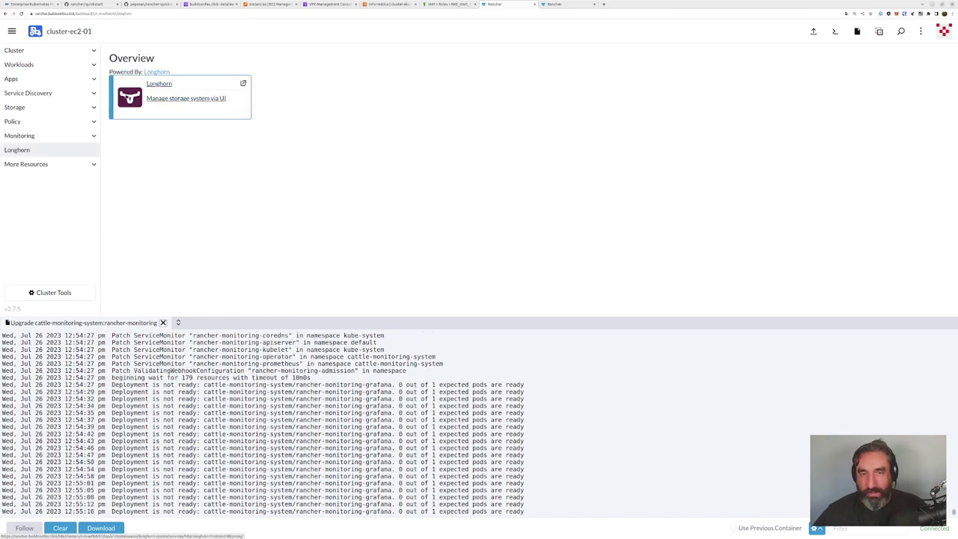
left_click(167, 99)
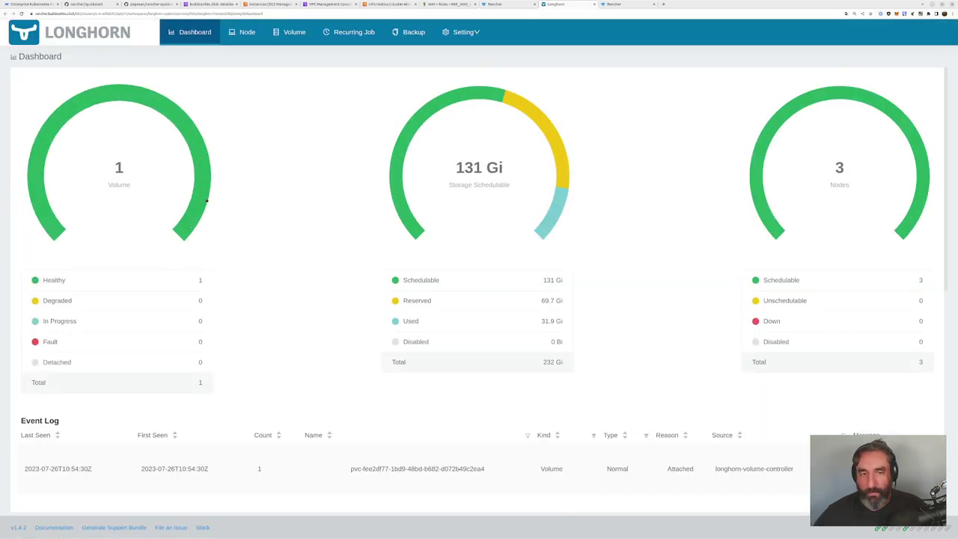
left_click(295, 32)
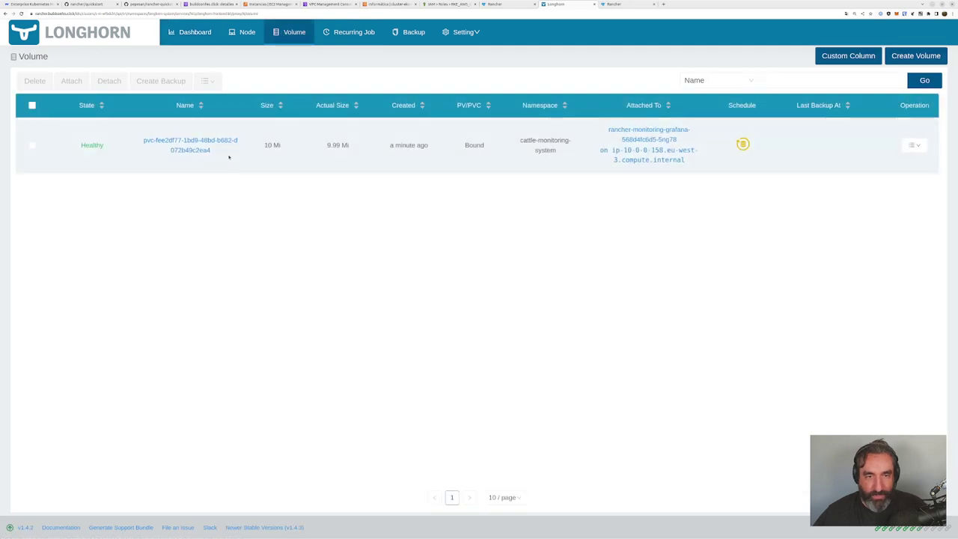
left_click_drag(229, 156, 142, 141)
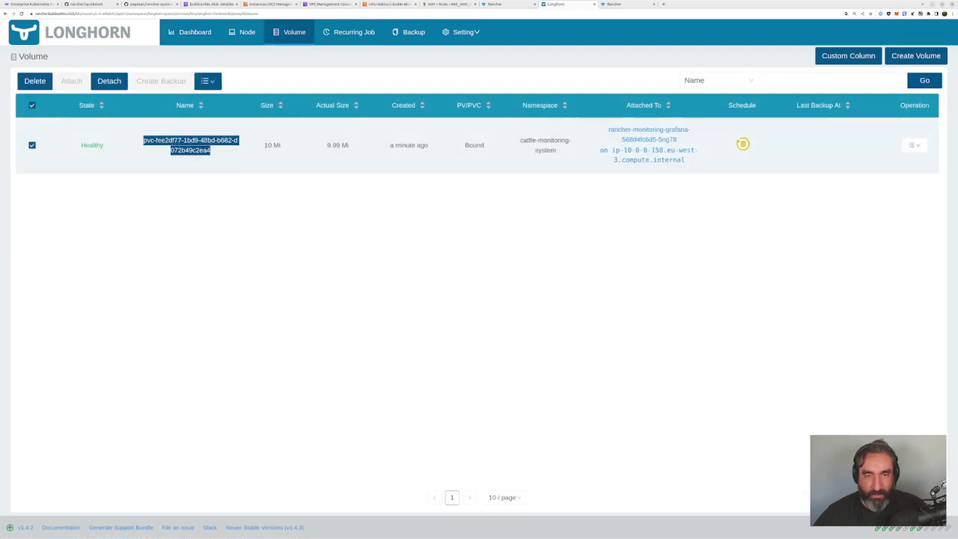
left_click_drag(265, 145, 278, 145)
left_click(366, 214)
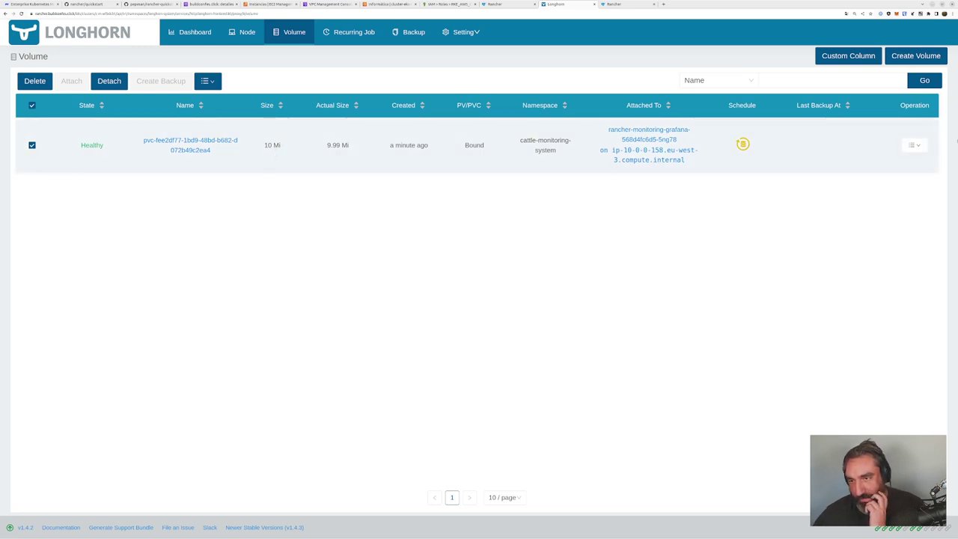
Step: Expand the Grafana volume in Longhorn to 1 Gi and open the volume's details
left_click(915, 145)
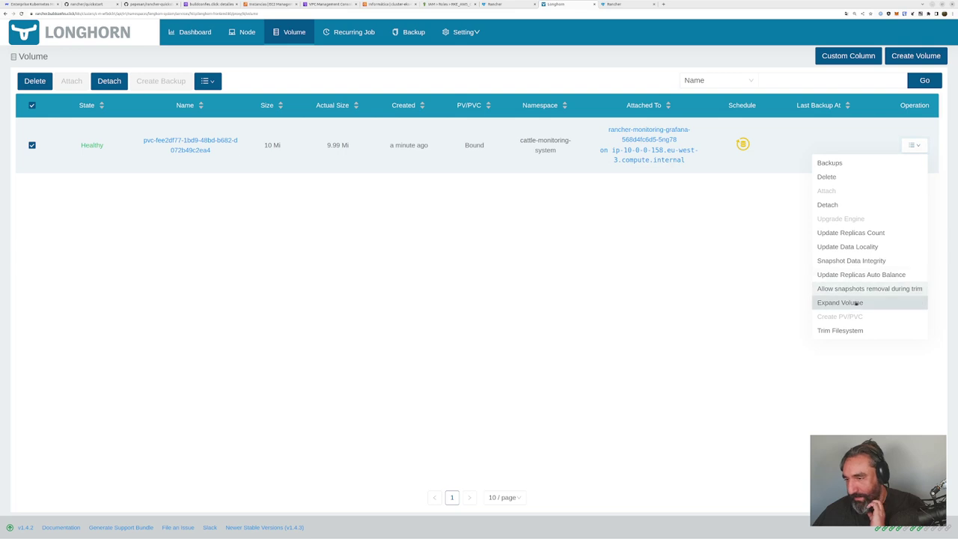
left_click(883, 302)
double_click(438, 107)
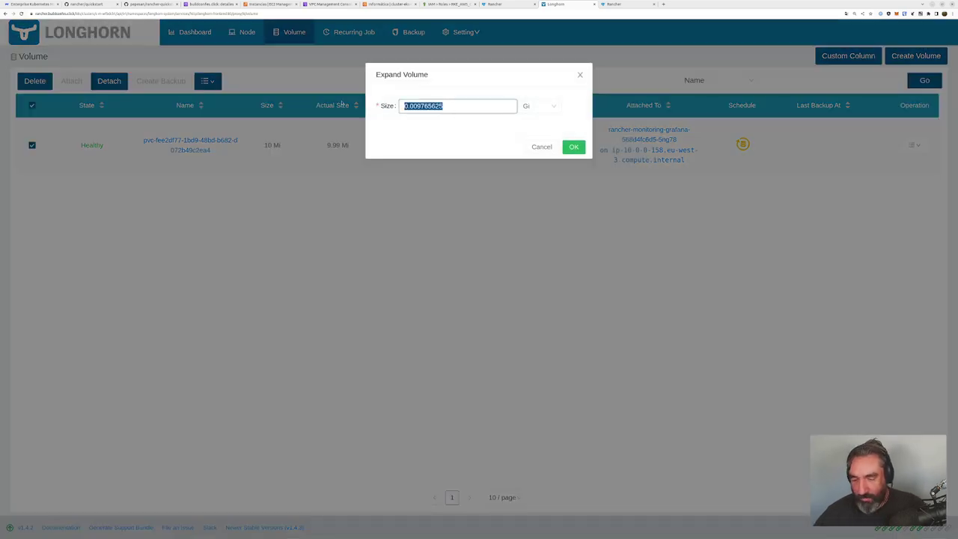
type("10000")
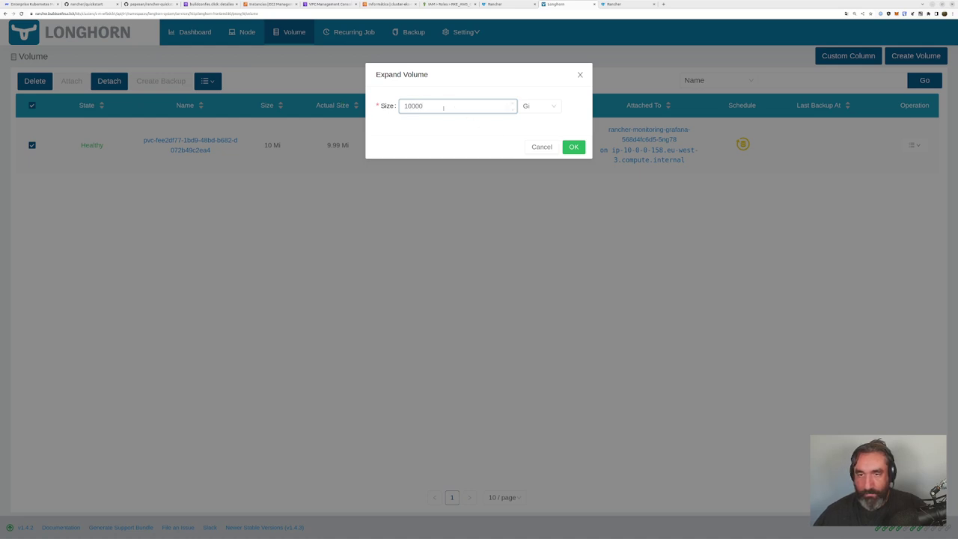
left_click_drag(443, 108, 407, 106)
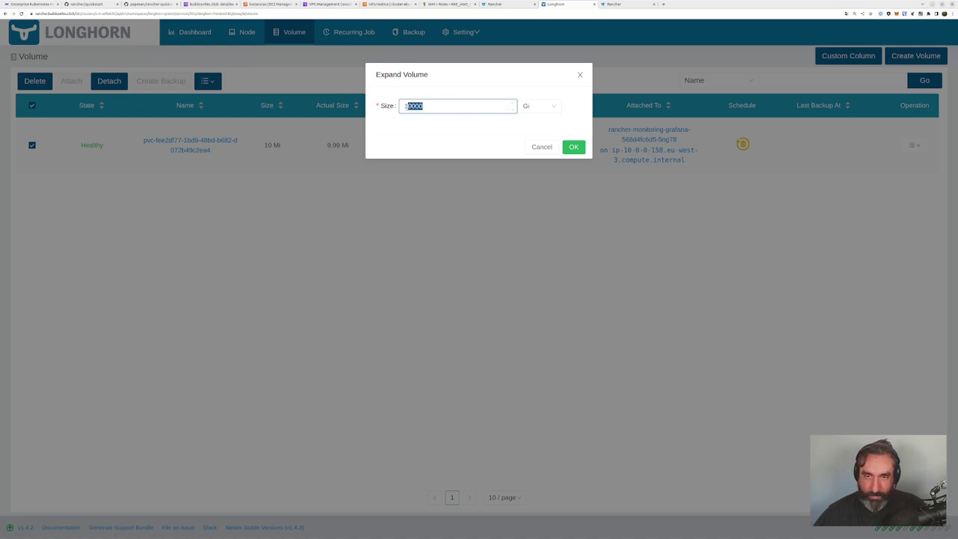
key("BackSpace")
left_click(573, 147)
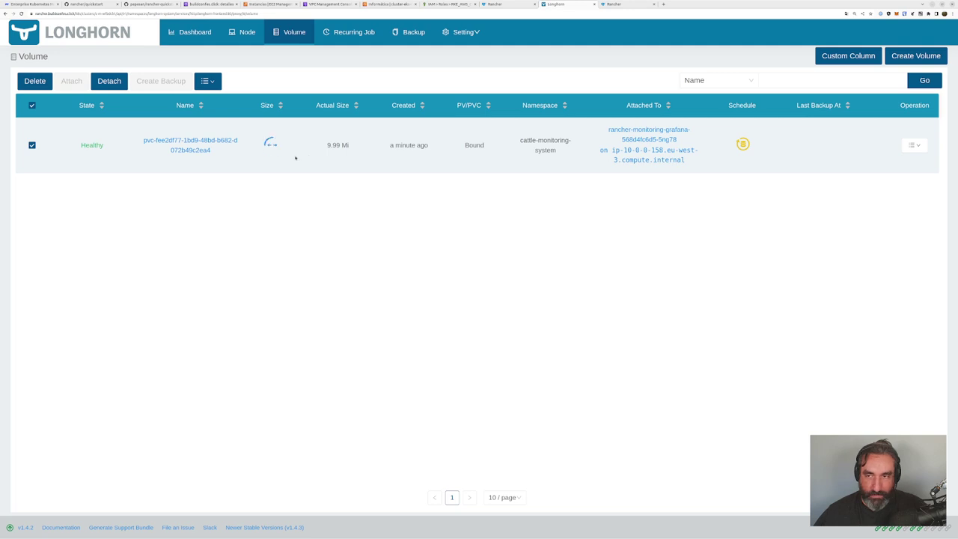
left_click(200, 141)
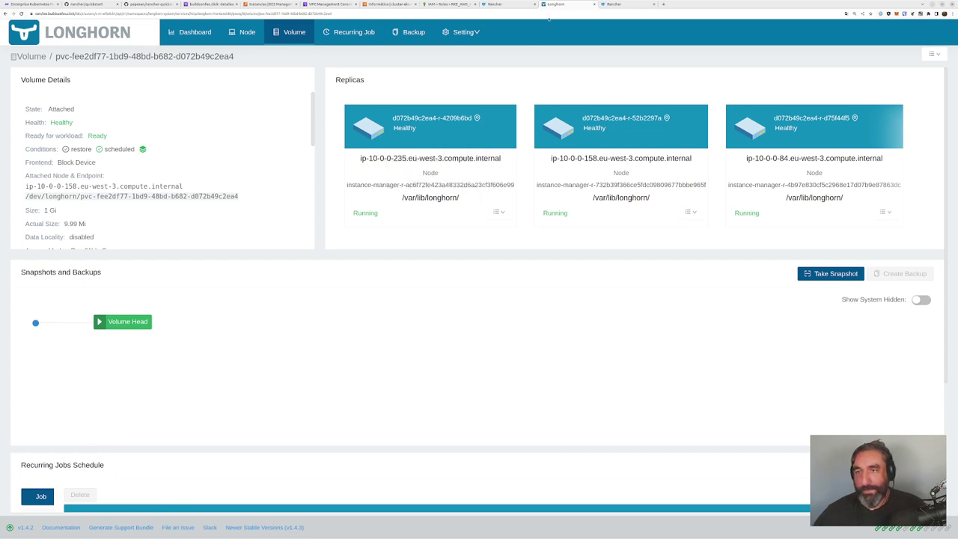
Step: Check the end of the rancher-monitoring upgrade log in Rancher, and close its browser tab and the Longhorn one
left_click(506, 5)
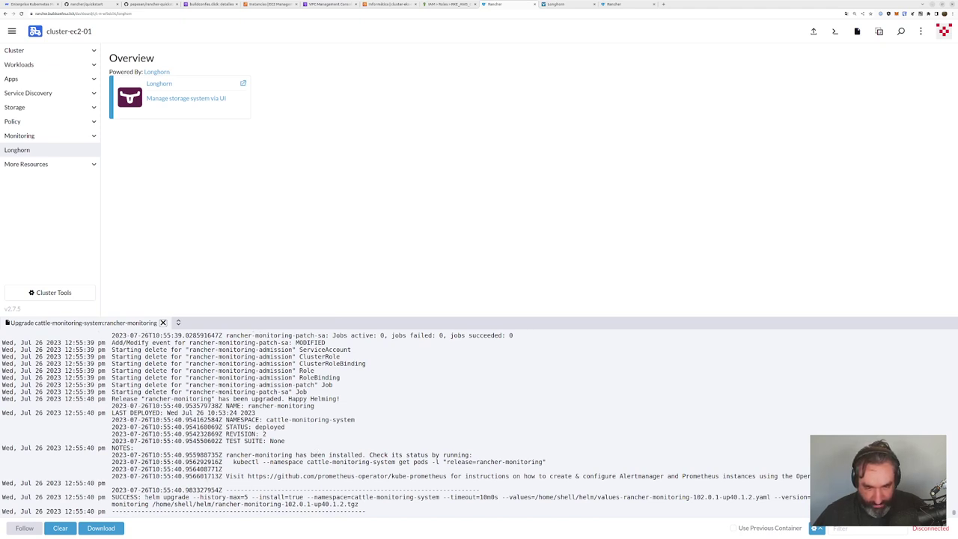
left_click_drag(146, 497, 808, 504)
left_click(436, 476)
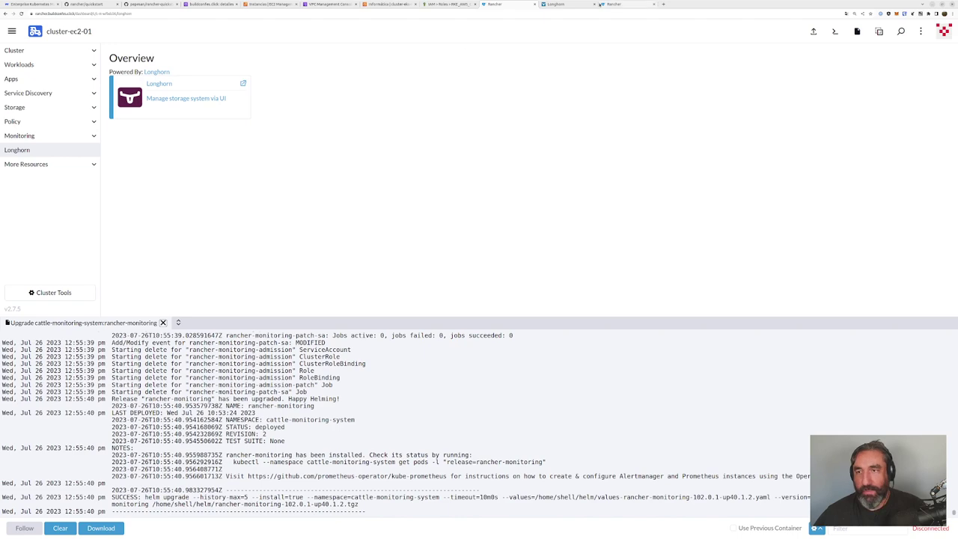
key("ctrl+w")
key("ctrl+w")
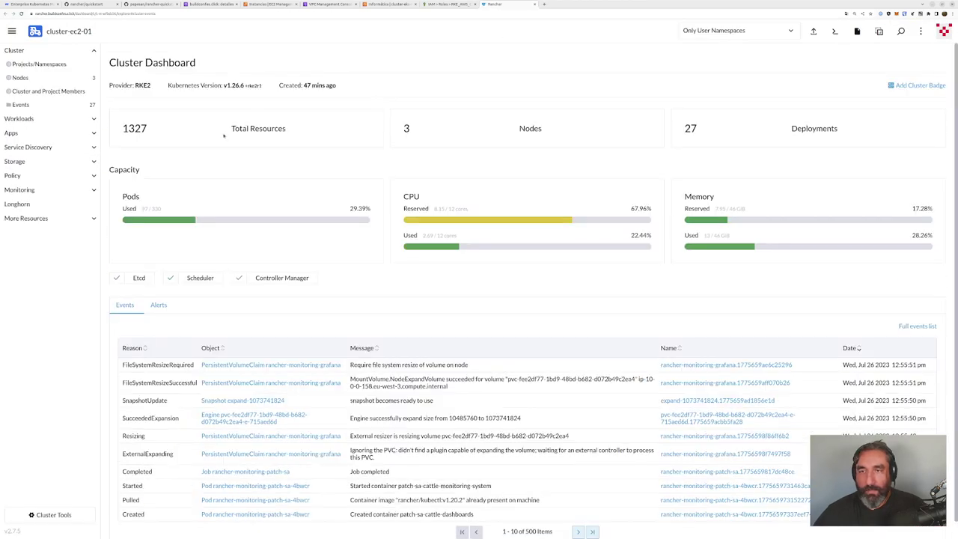
Step: Open Grafana from cluster-ec2-01's monitoring dashboard, review its home dashboard metrics, and return to Rancher
left_click(20, 190)
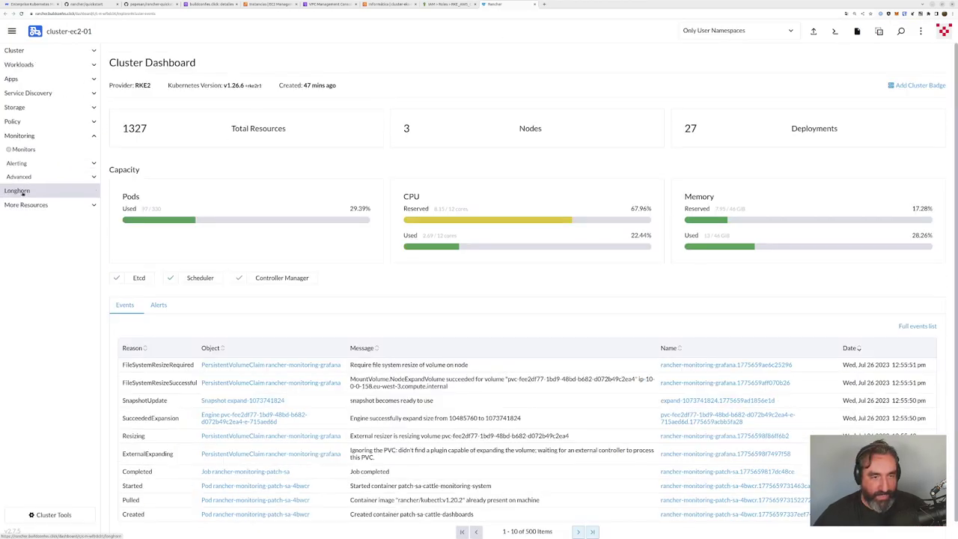
left_click(576, 97)
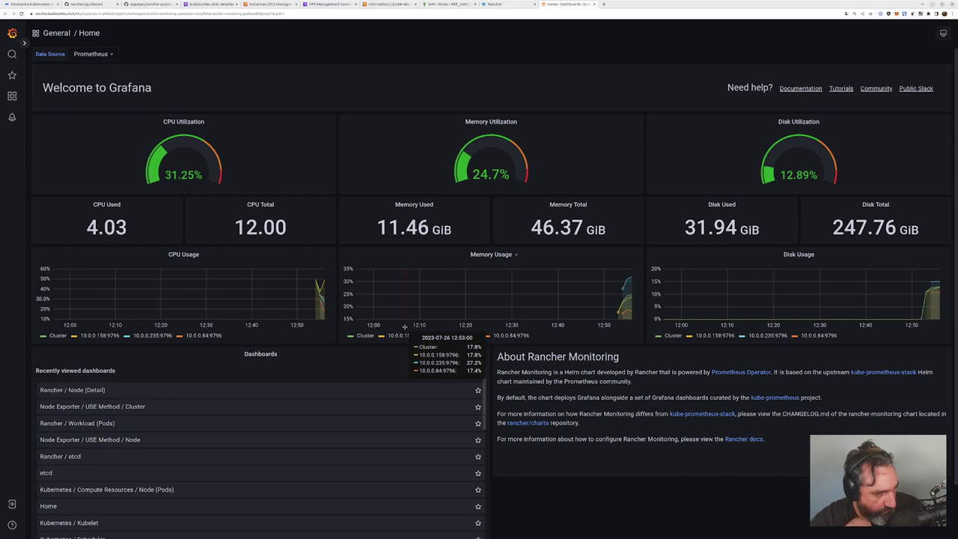
left_click(494, 4)
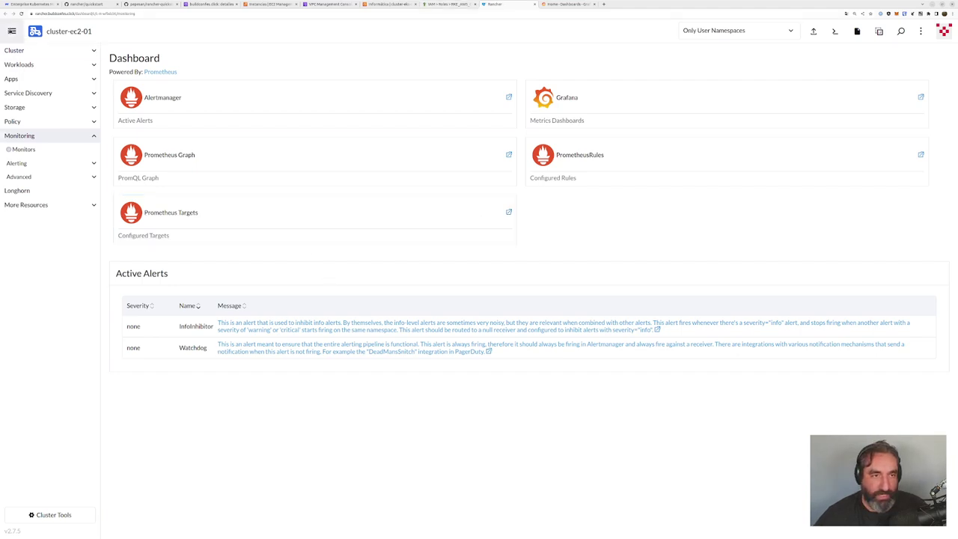
Step: Open cluster-ec2-01's configuration for editing and try setting the machine count of pool1-control to 5
left_click(12, 30)
left_click(52, 153)
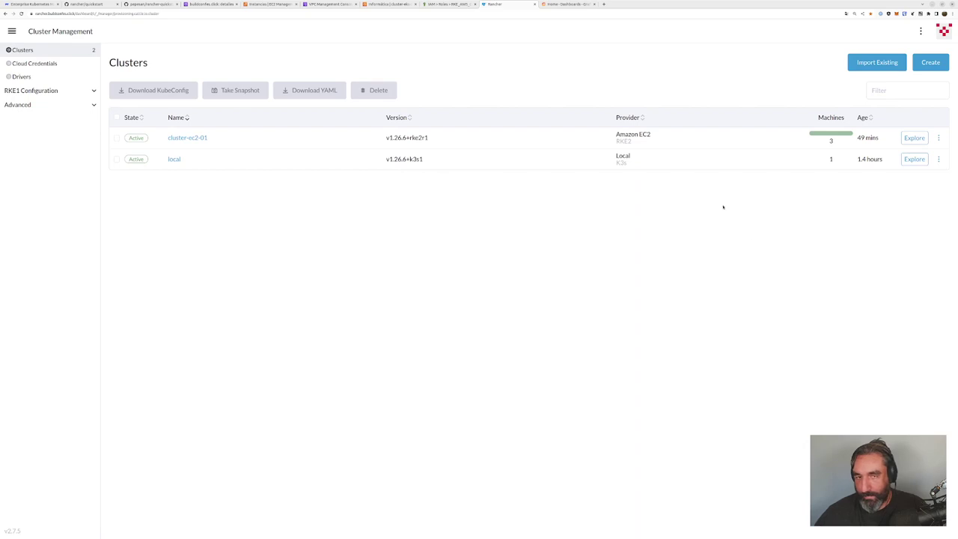
left_click(939, 138)
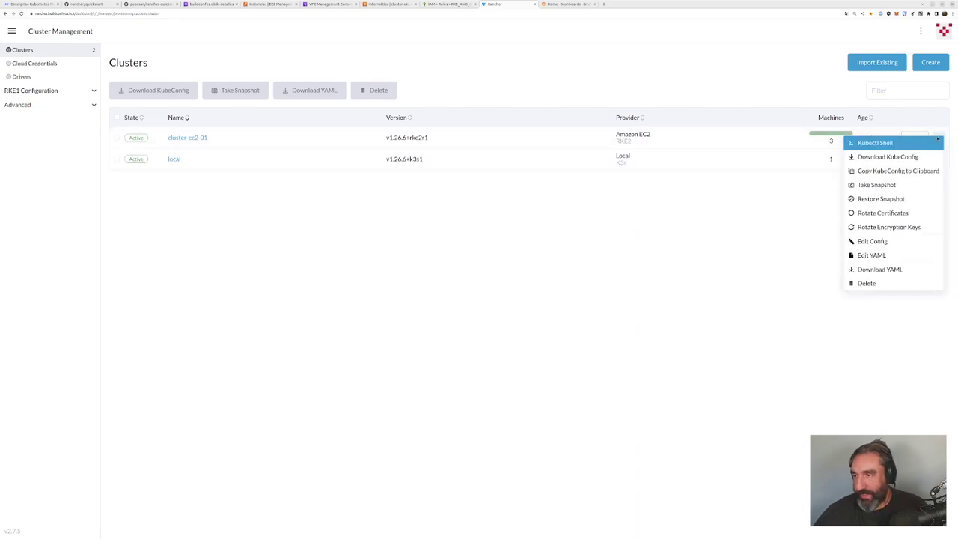
left_click(884, 241)
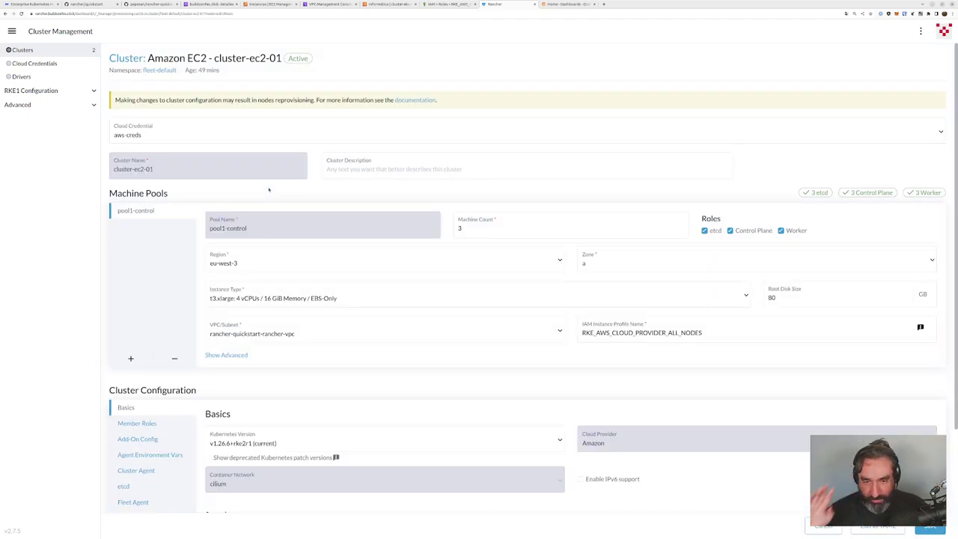
scroll(397, 143, "down", 3)
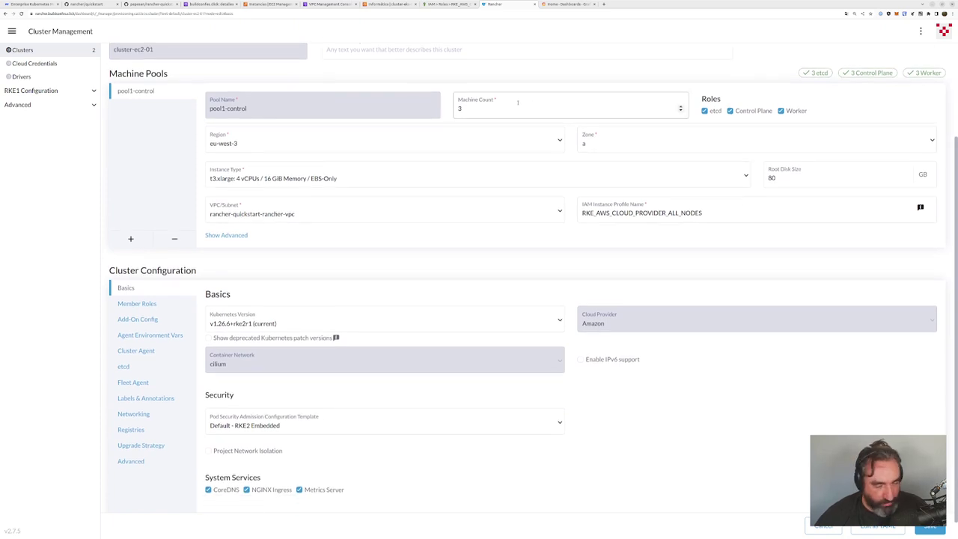
left_click_drag(467, 107, 442, 109)
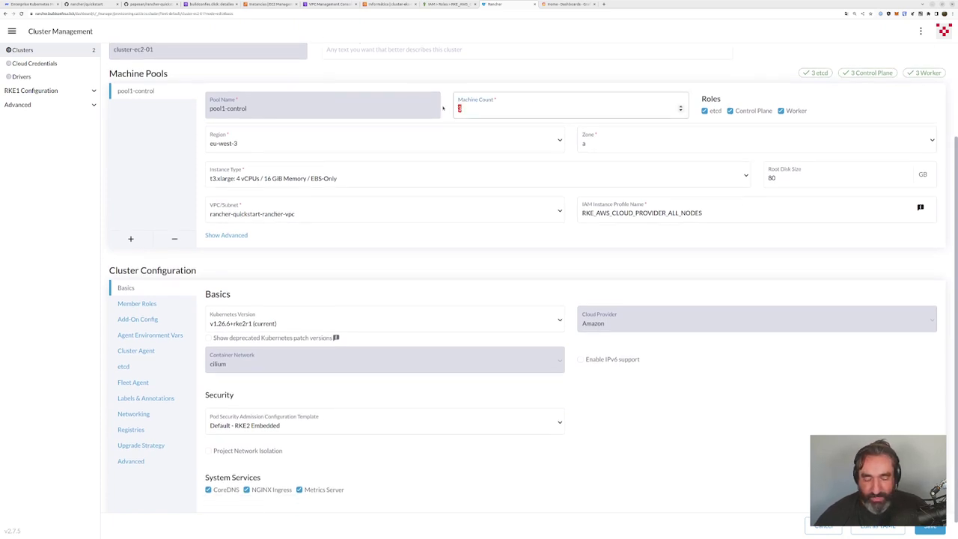
type("5")
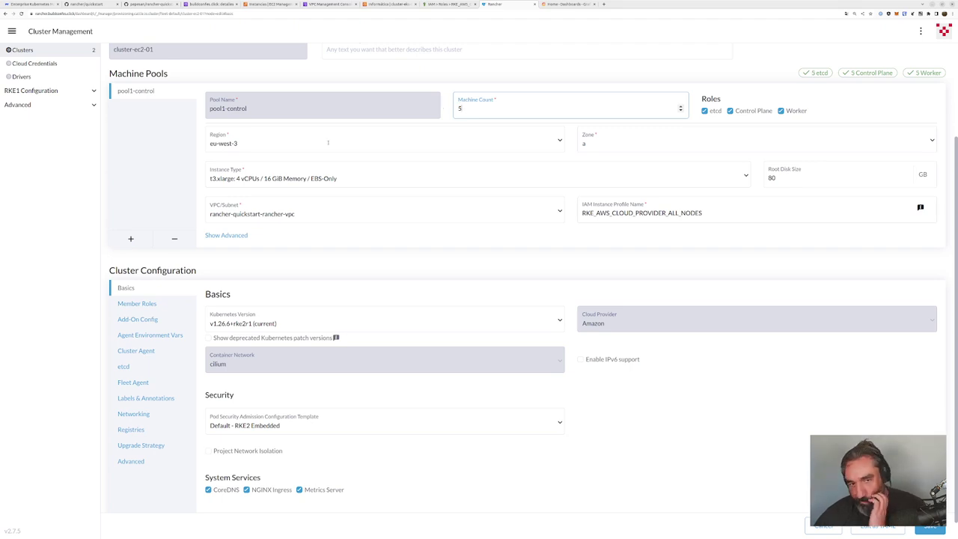
Step: Review the advanced settings and machine count of pool1-control, and return to the cluster list
left_click(227, 235)
scroll(344, 326, "down", 3)
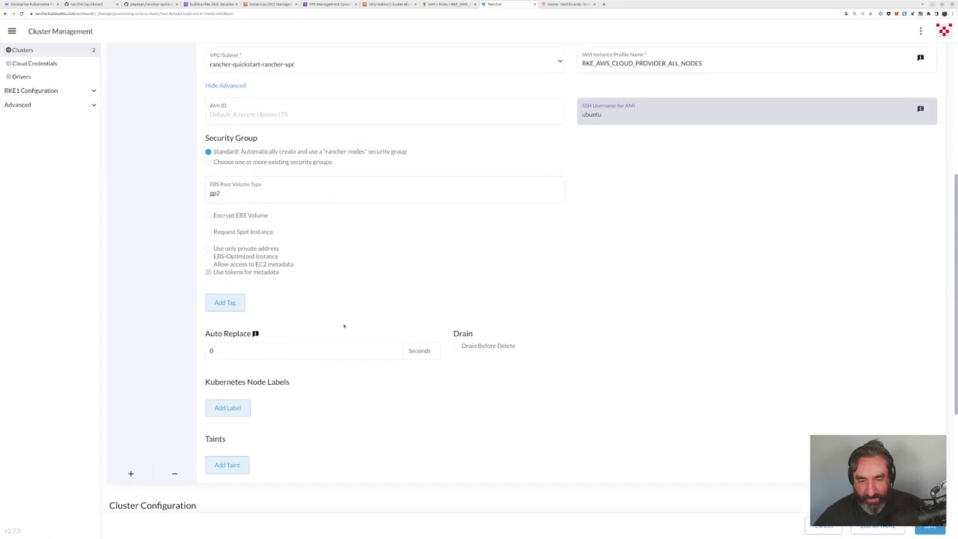
scroll(379, 429, "up", 3)
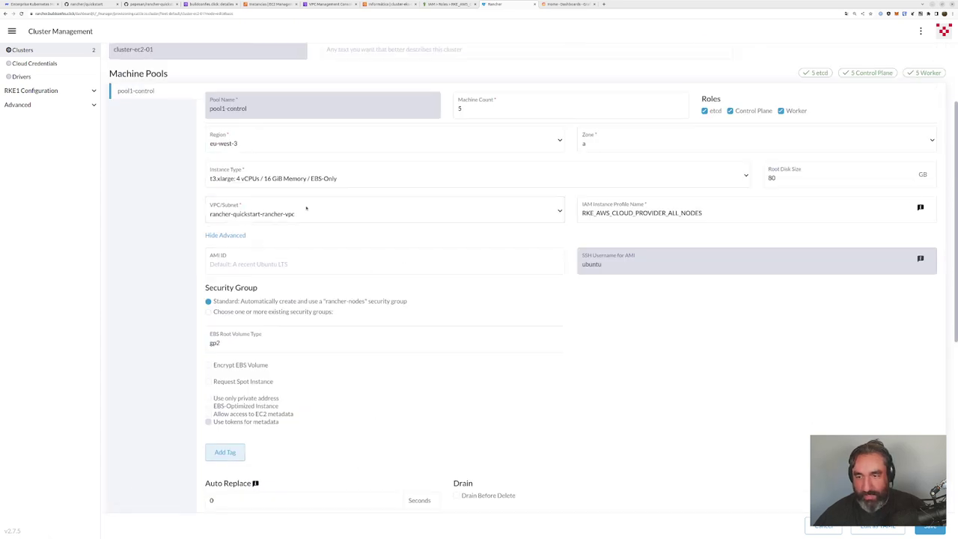
scroll(345, 383, "down", 3)
scroll(346, 382, "up", 4)
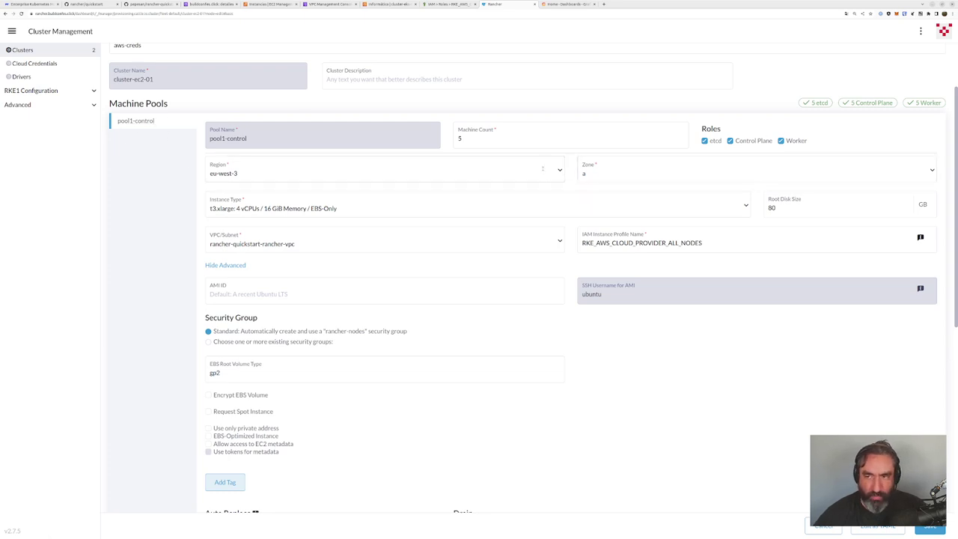
double_click(460, 138)
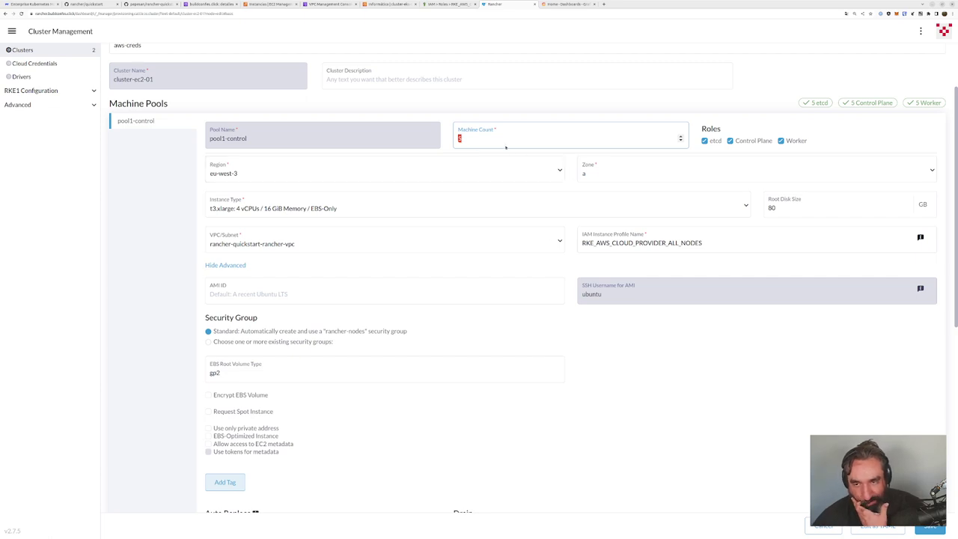
left_click(550, 136)
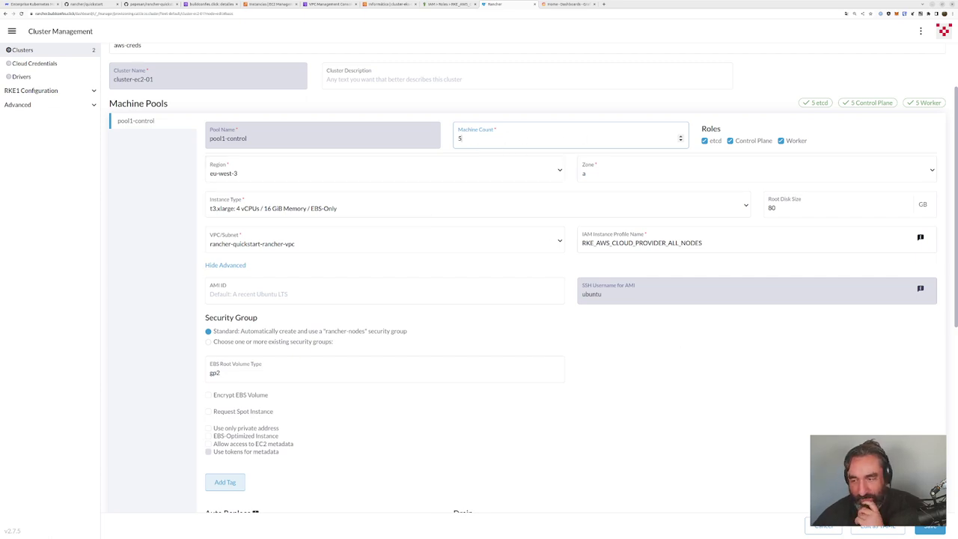
key("Return")
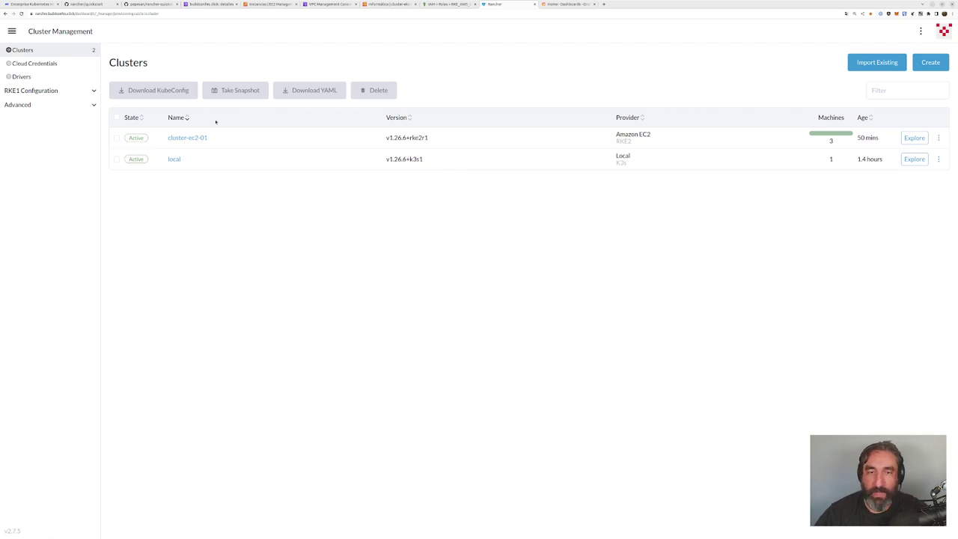
Step: Inspect the machines of cluster-ec2-01's pool1-control pool, revisit the Grafana home dashboard, and close its browser tab
left_click(186, 139)
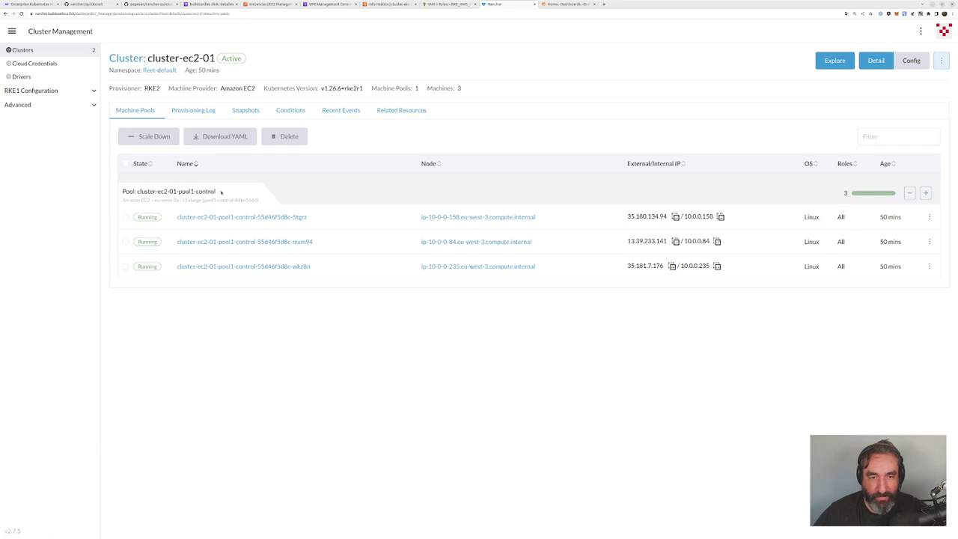
left_click_drag(217, 192, 134, 191)
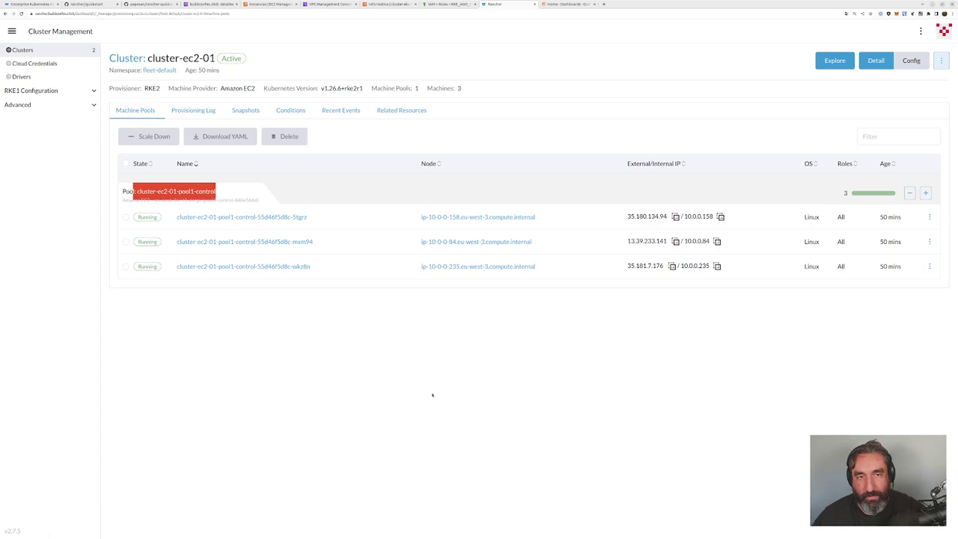
left_click(584, 4)
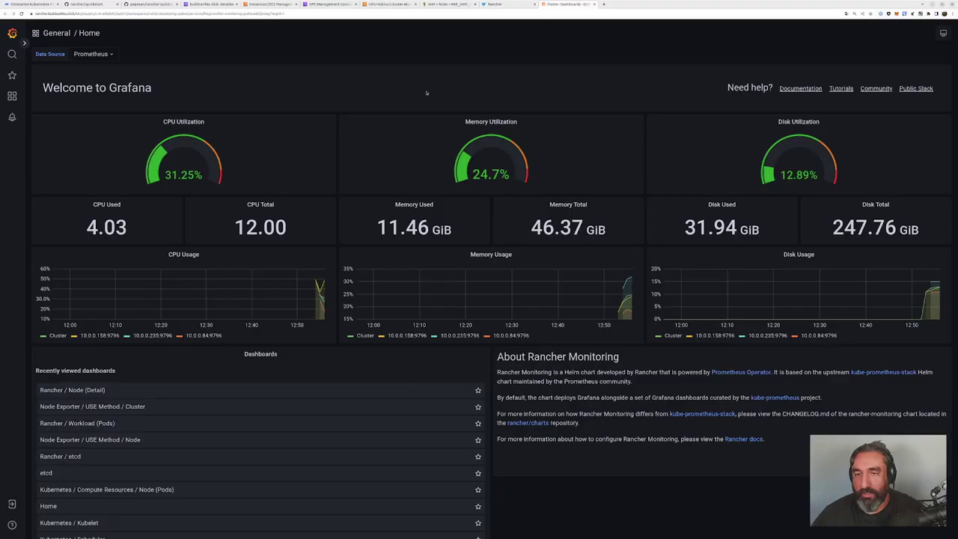
left_click(593, 4)
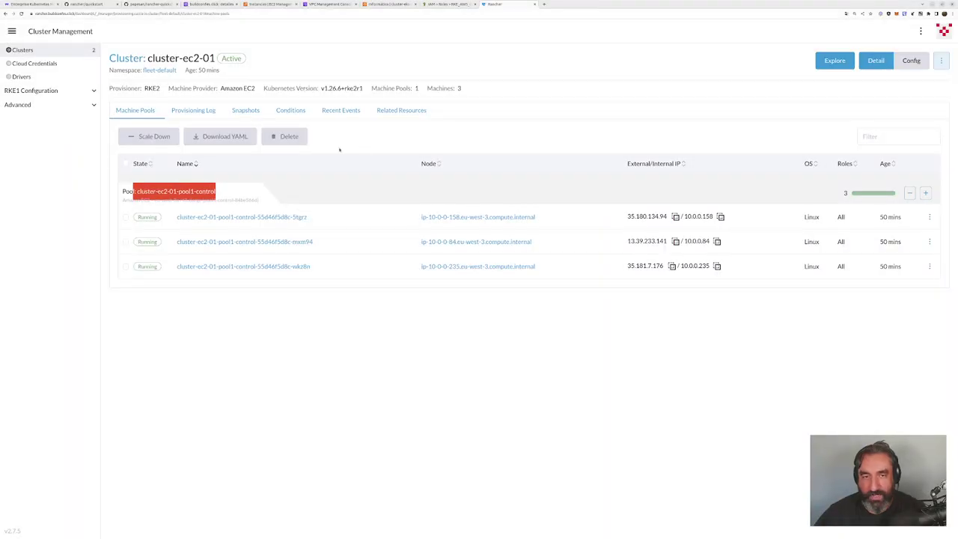
Step: Delete cluster-ec2-01 from the cluster list, confirming with the cluster name cluster-ec2-01
left_click(22, 50)
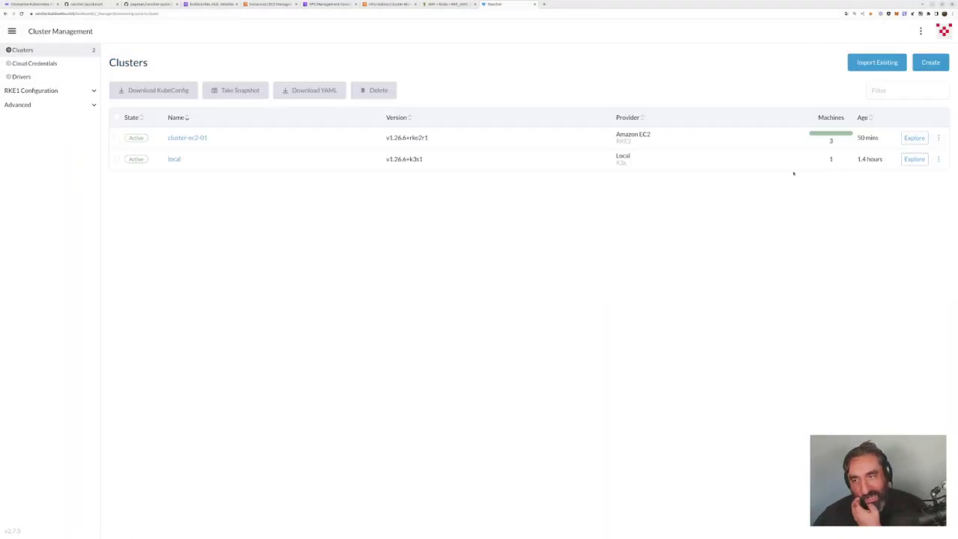
left_click(938, 138)
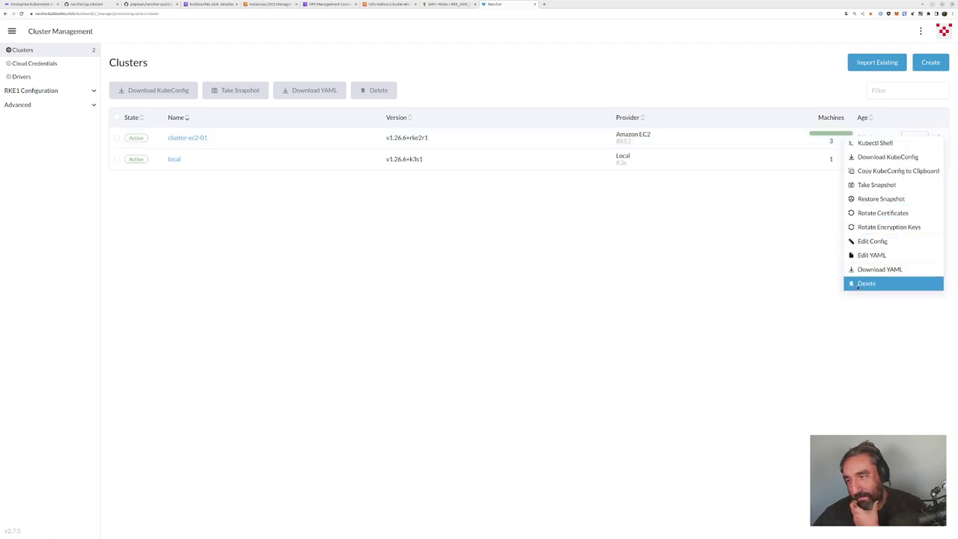
left_click(863, 284)
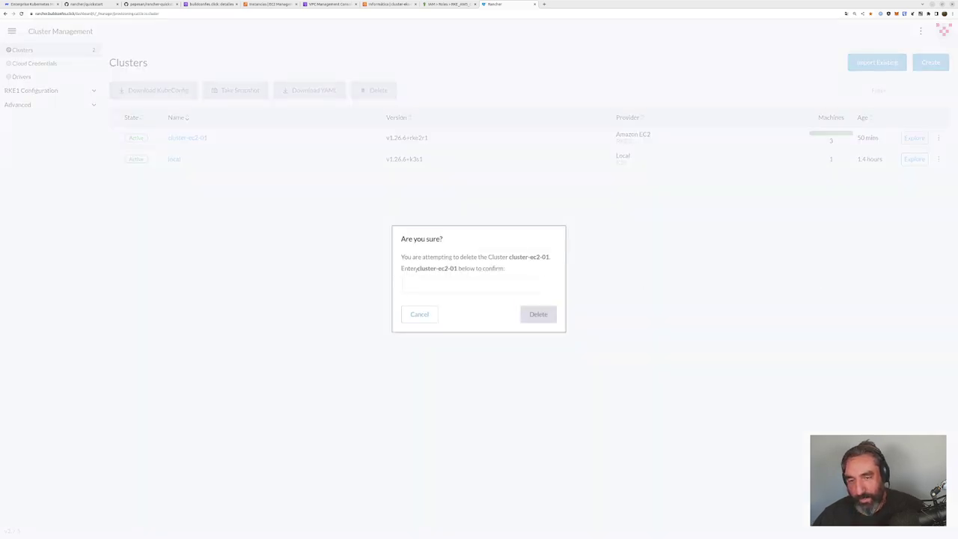
left_click_drag(417, 268, 457, 268)
key("ctrl+c")
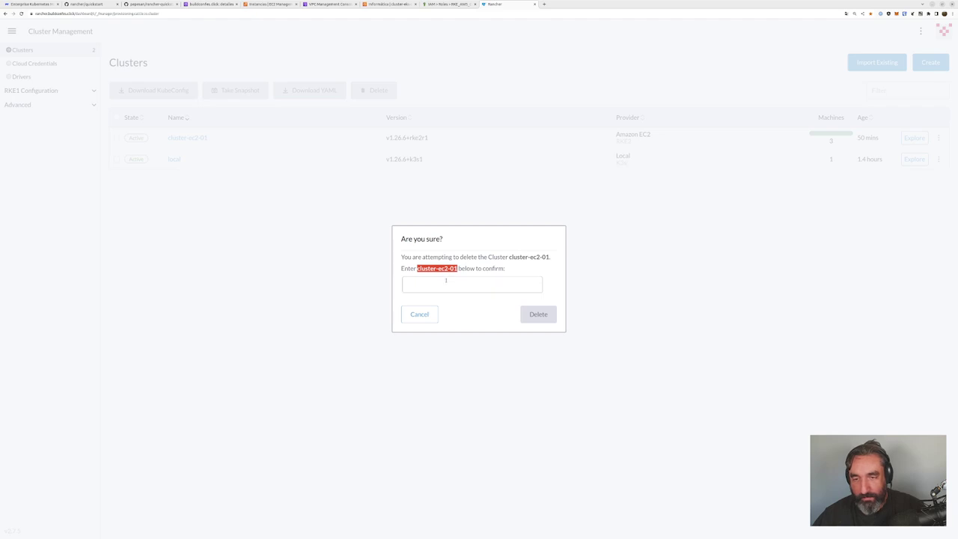
left_click(483, 285)
key("ctrl+v")
left_click(543, 314)
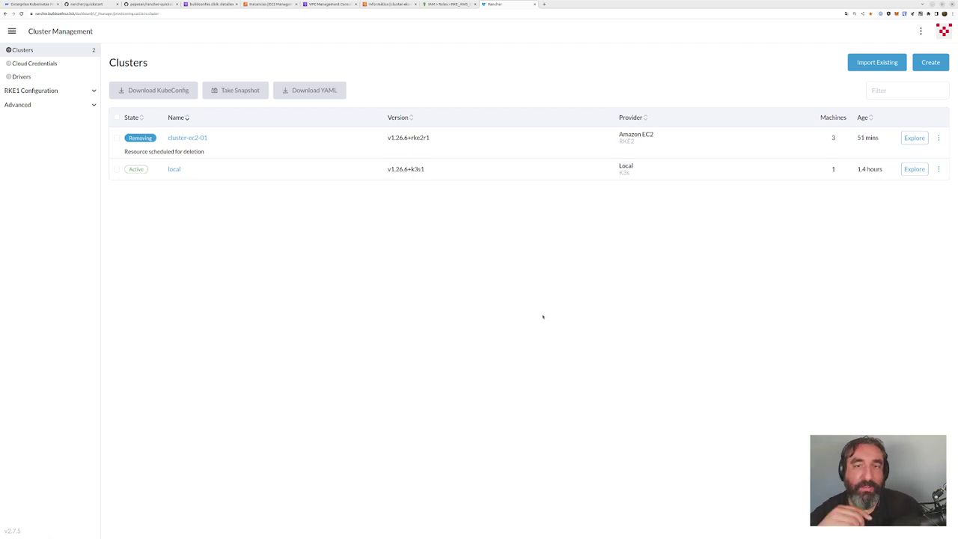
Step: Switch to the AWS EKS page of cluster-eks-rancher-01 and check its nodes and the eks-rancher-pool node group status
left_click(393, 4)
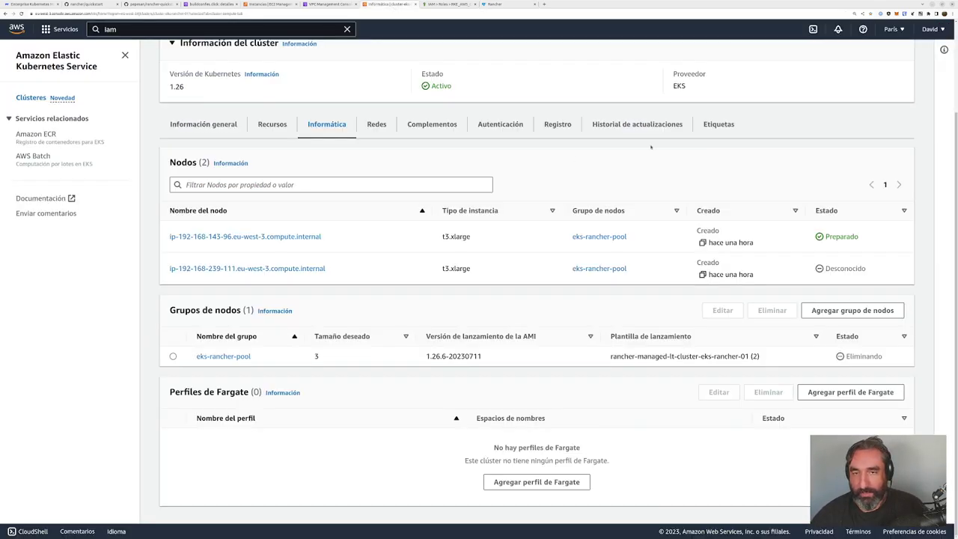
scroll(650, 146, "up", 2)
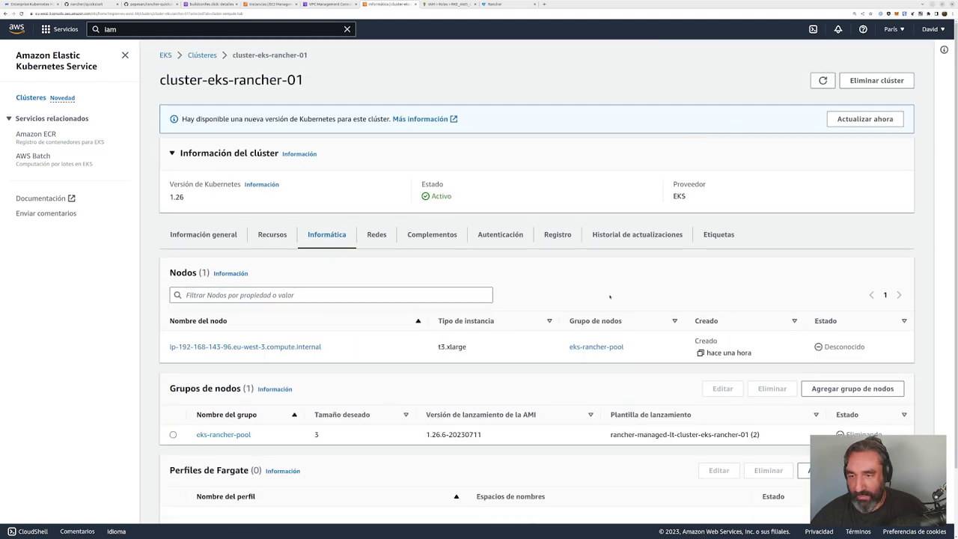
scroll(610, 297, "down", 1)
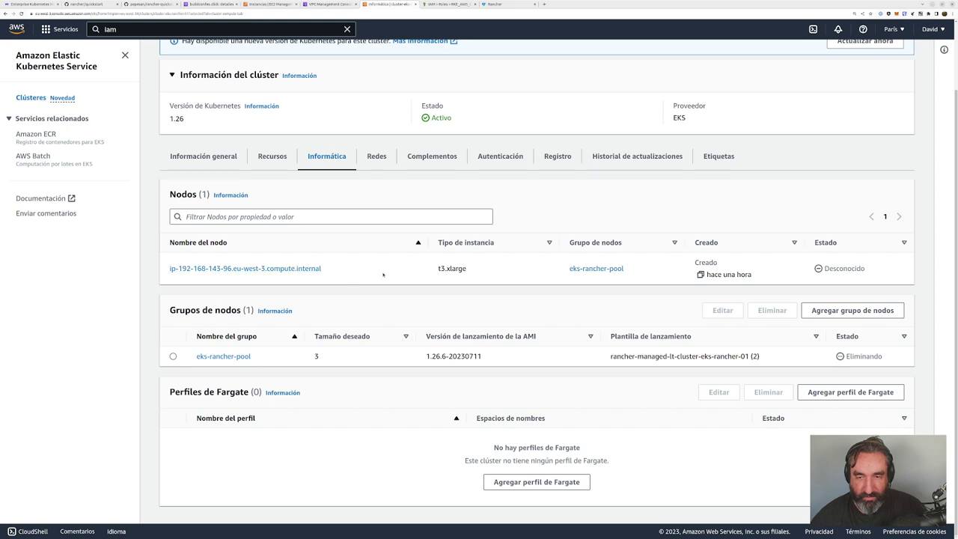
scroll(464, 271, "up", 1)
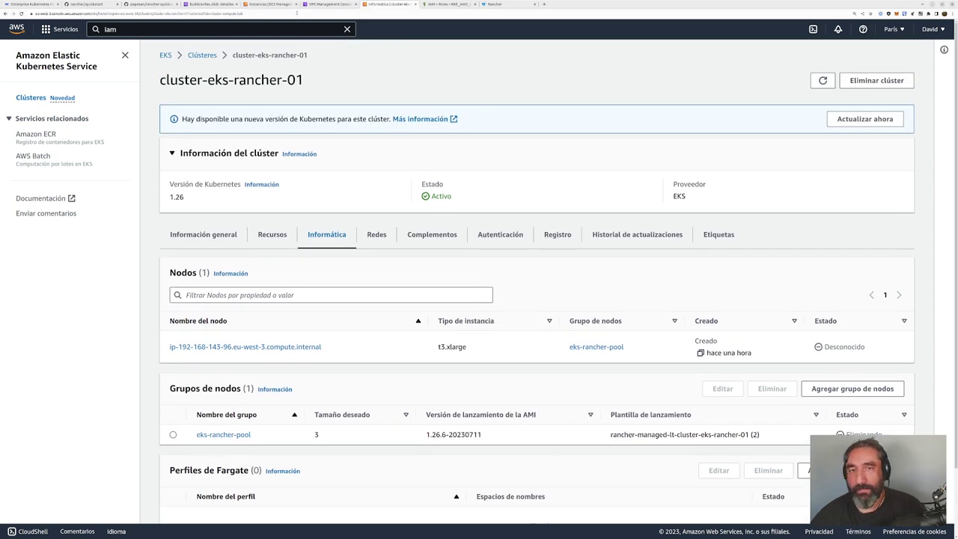
Step: Refresh the EC2 instance list to check the instance states, including rancher-quickstart-rancher-server, and open the list of VPCs
left_click(260, 4)
left_click(613, 53)
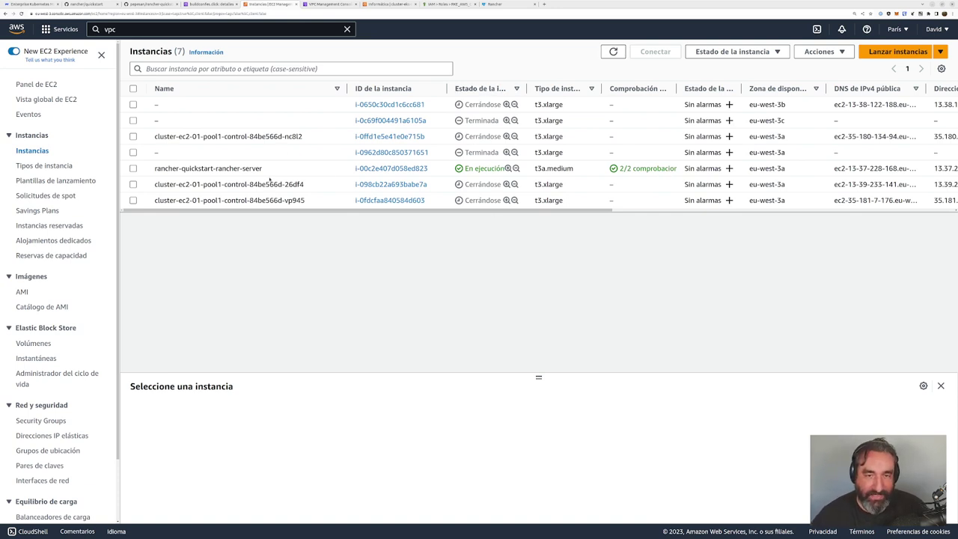
left_click_drag(263, 169, 154, 169)
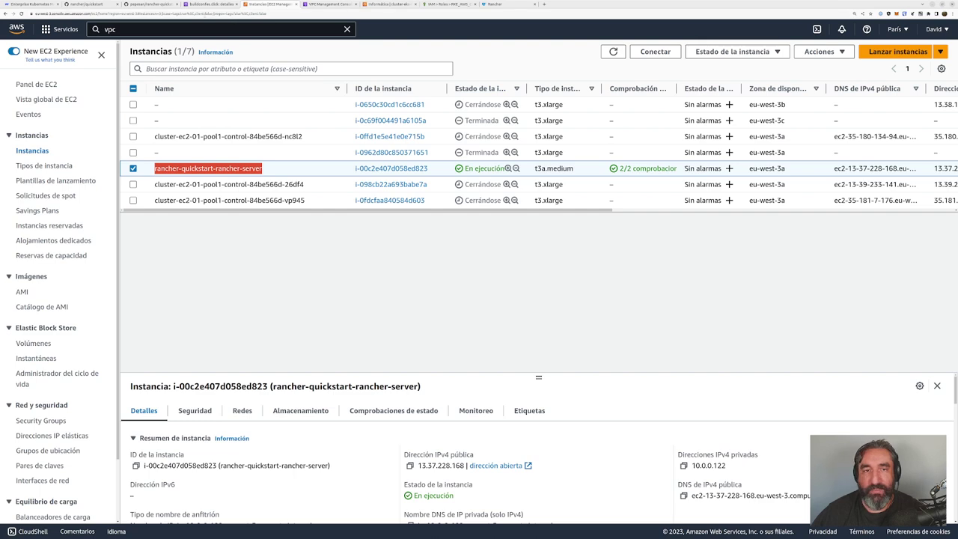
left_click(318, 5)
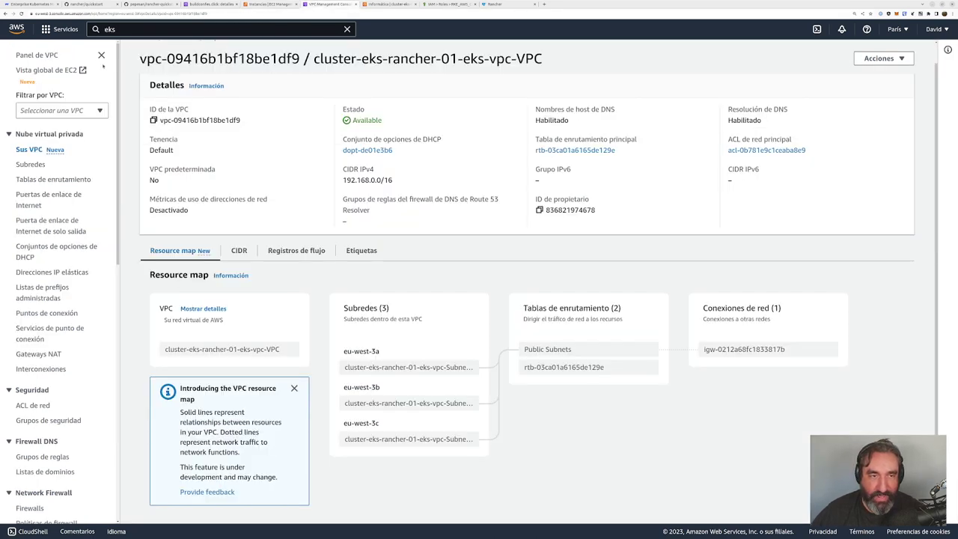
left_click(30, 149)
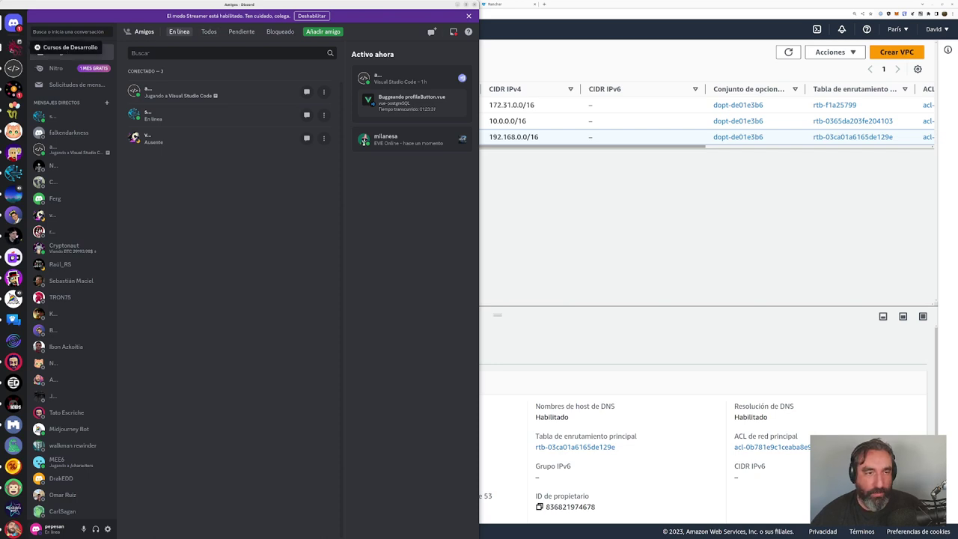
Step: In Discord's Cursos de Desarrollo server, end the ongoing Kubernetes on AWS with Rancher event and return to the AWS console
left_click(13, 47)
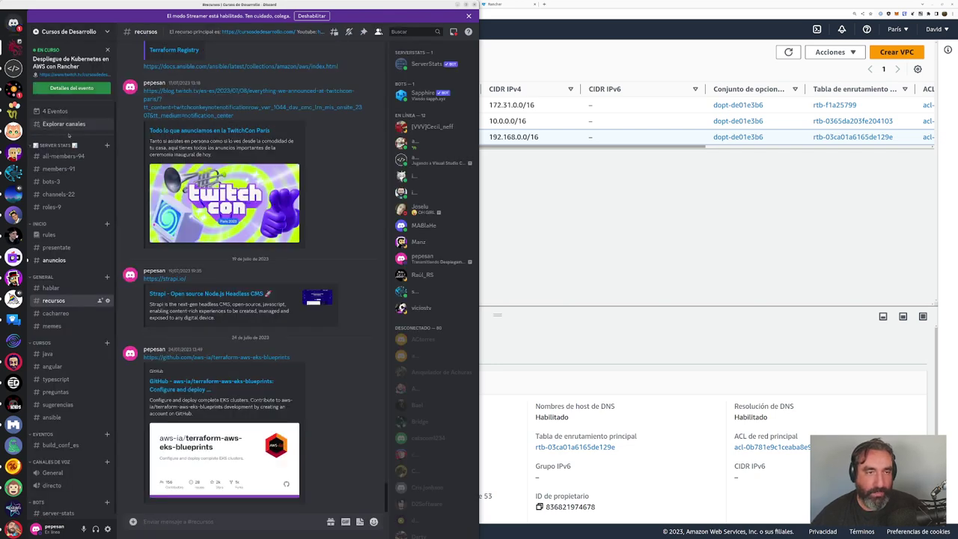
left_click(54, 111)
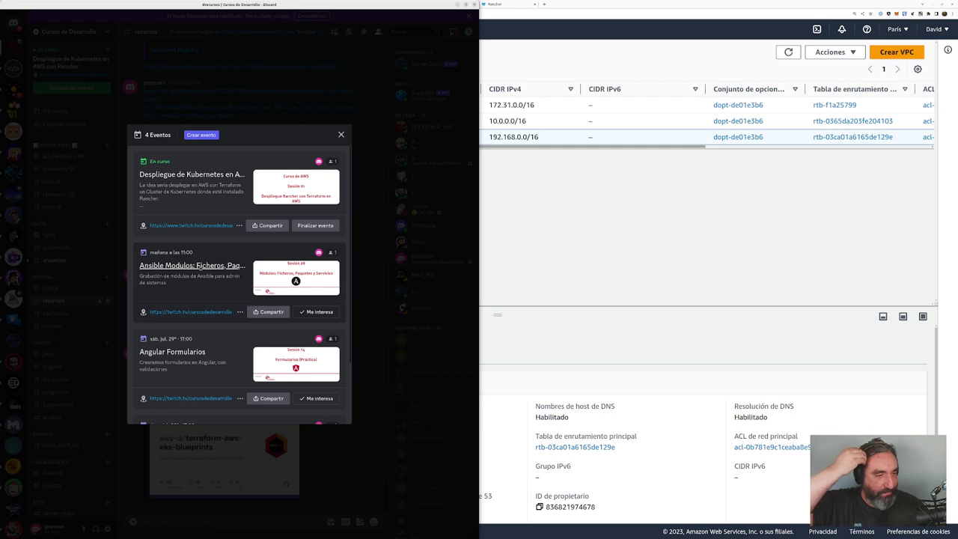
scroll(198, 266, "down", 2)
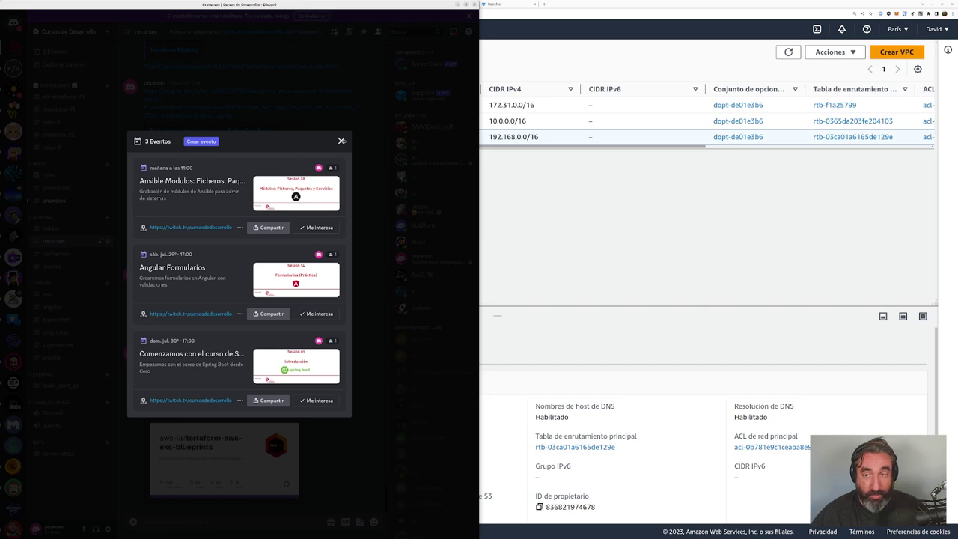
left_click(341, 141)
left_click(619, 216)
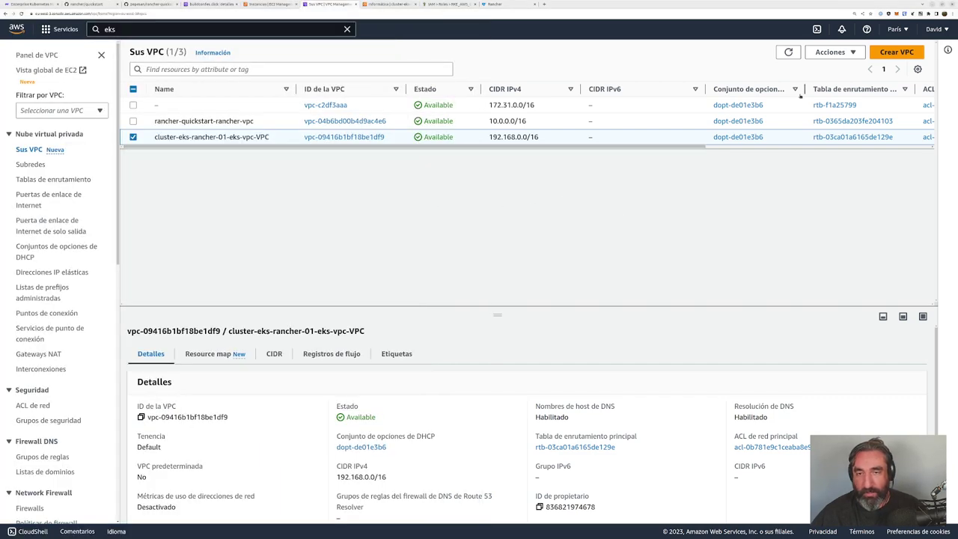
Step: Refresh the VPC list, reload the EKS page of cluster-eks-rancher-01 and open the EKS cluster list to check the removal
left_click(788, 53)
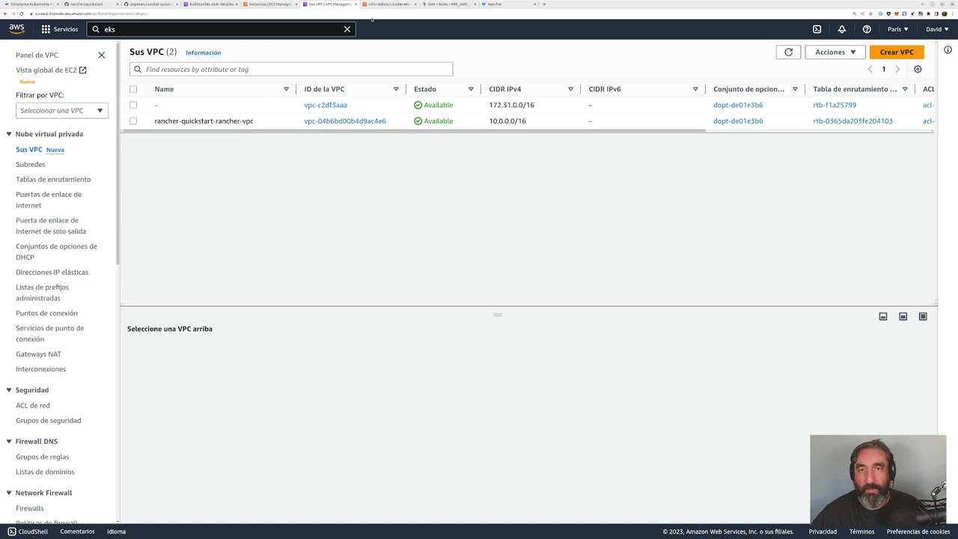
left_click(389, 3)
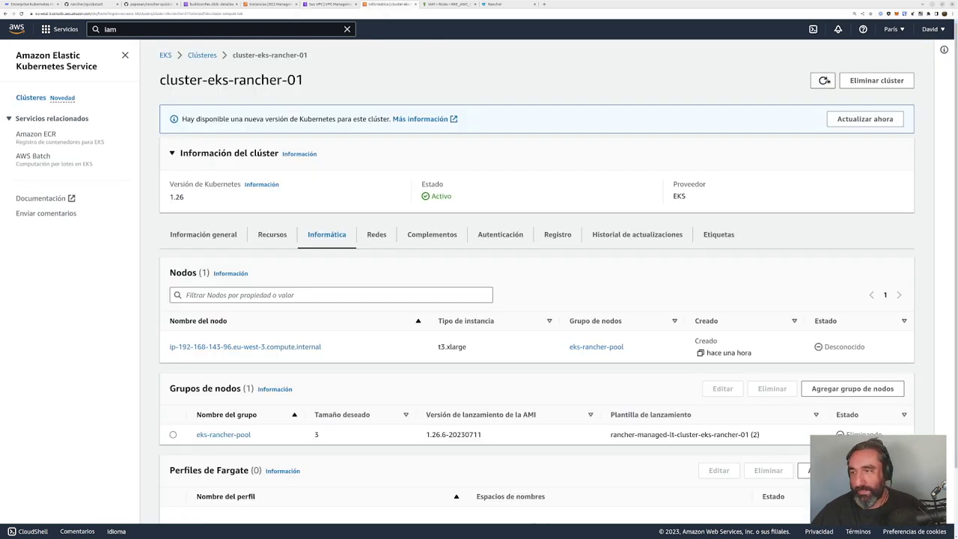
left_click(823, 80)
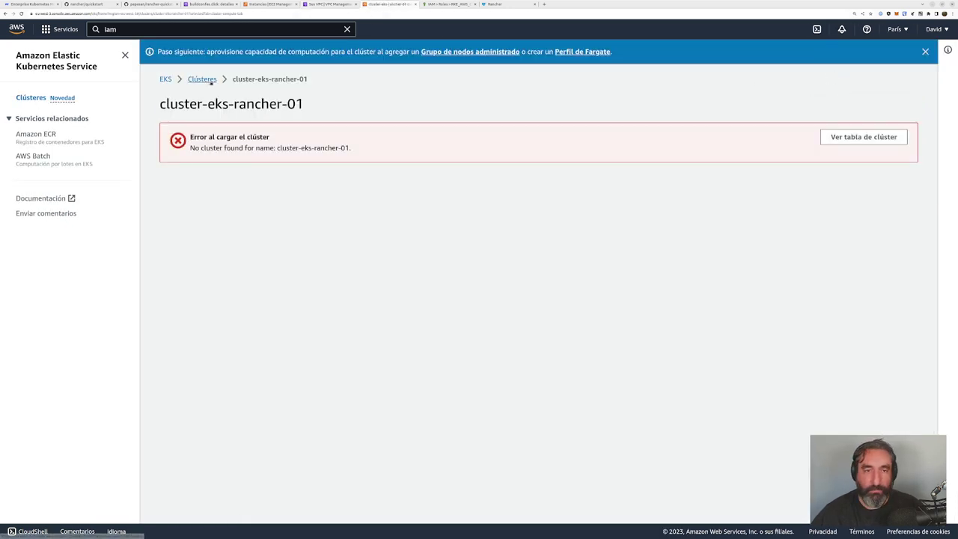
left_click(208, 80)
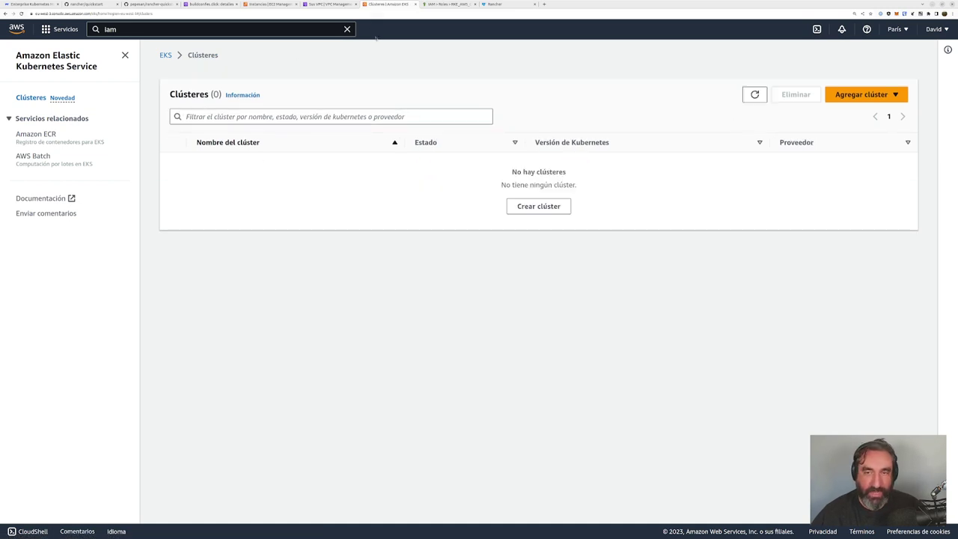
Step: Close the EKS console page and refresh the VPC list again
key("ctrl+w")
key("ctrl+shift+Tab")
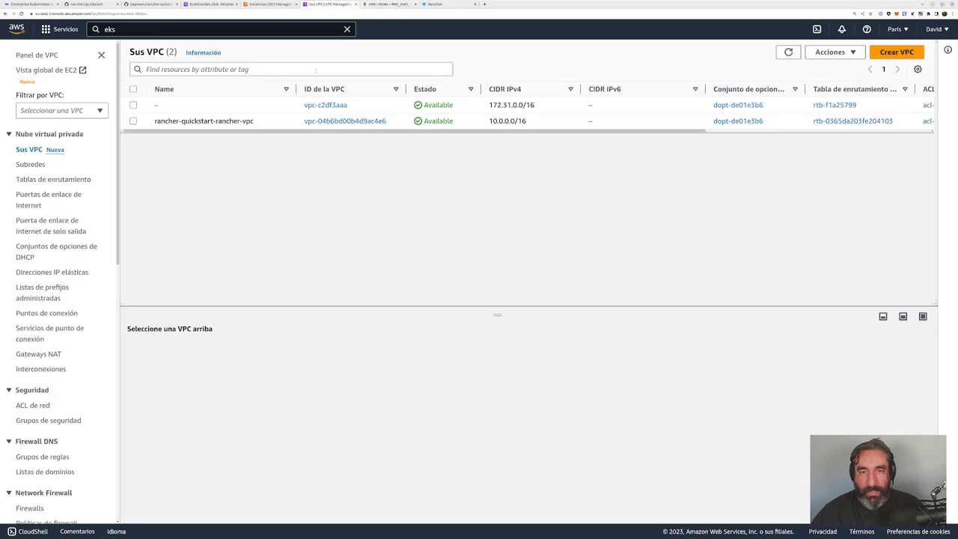
left_click(789, 51)
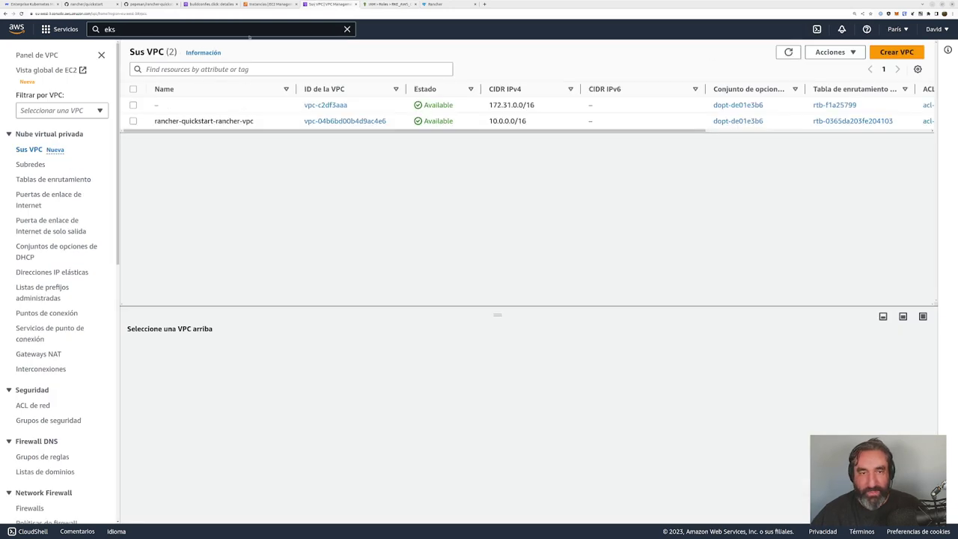
Step: Refresh the EC2 instance list and sort it by instance state to check the cluster-ec2-01 nodes
left_click(278, 5)
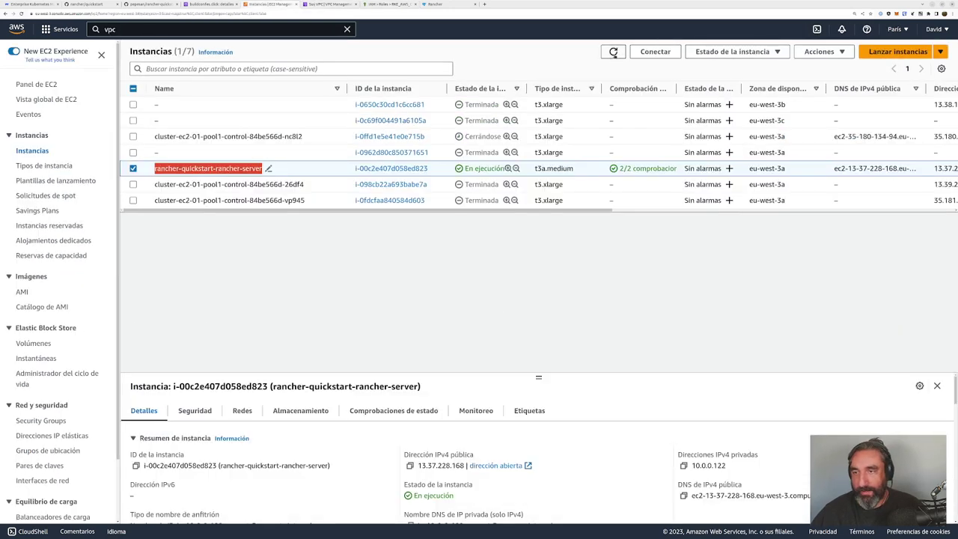
left_click(613, 53)
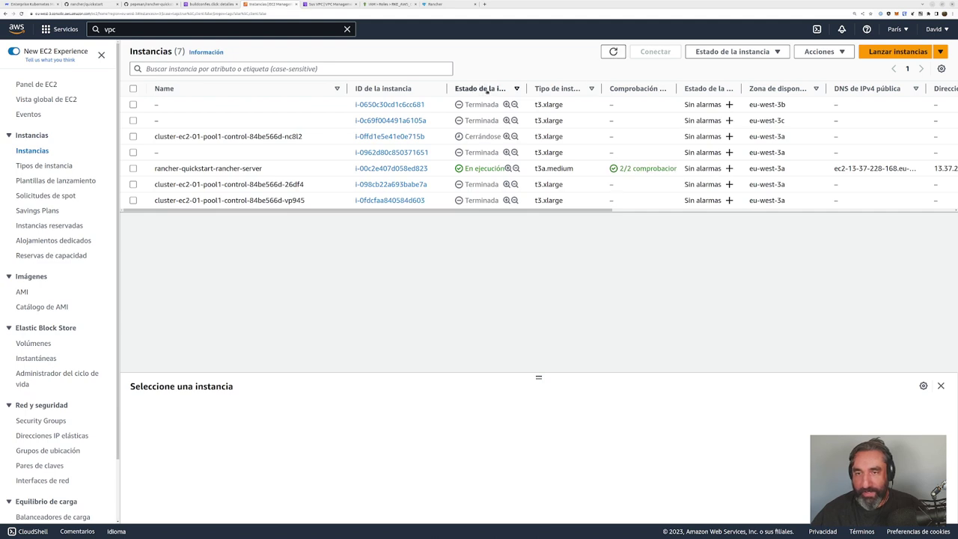
left_click(488, 90)
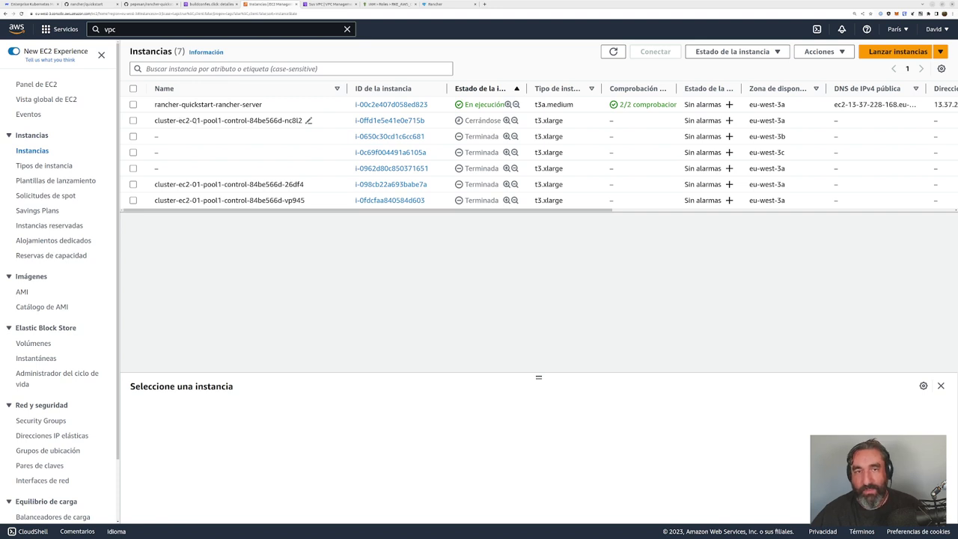
Step: Review the Rancher cluster list, the RKE_AWS_CLOUD_PROVIDER_ALL_NODES role's permission policies, and the rancher/quickstart repository and Rancher website pages
left_click(442, 4)
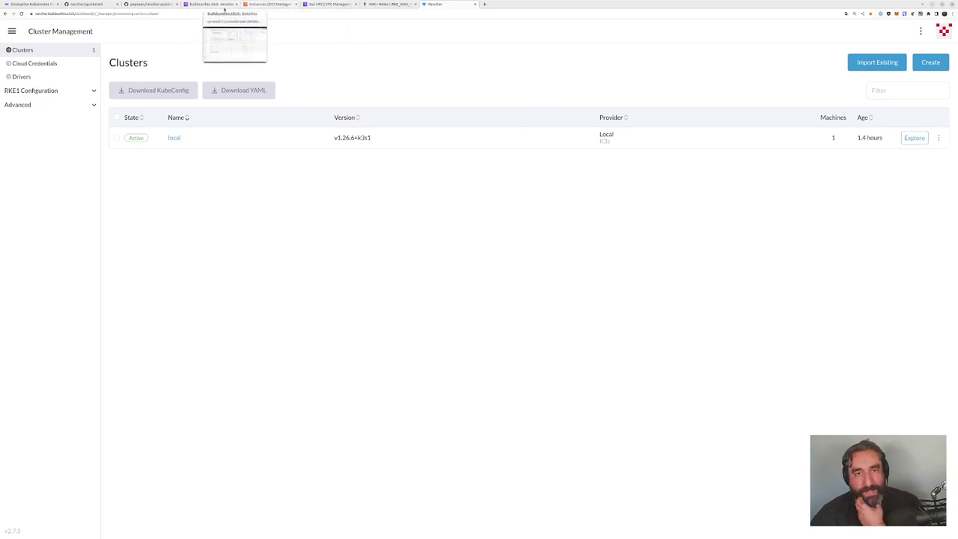
left_click(397, 6)
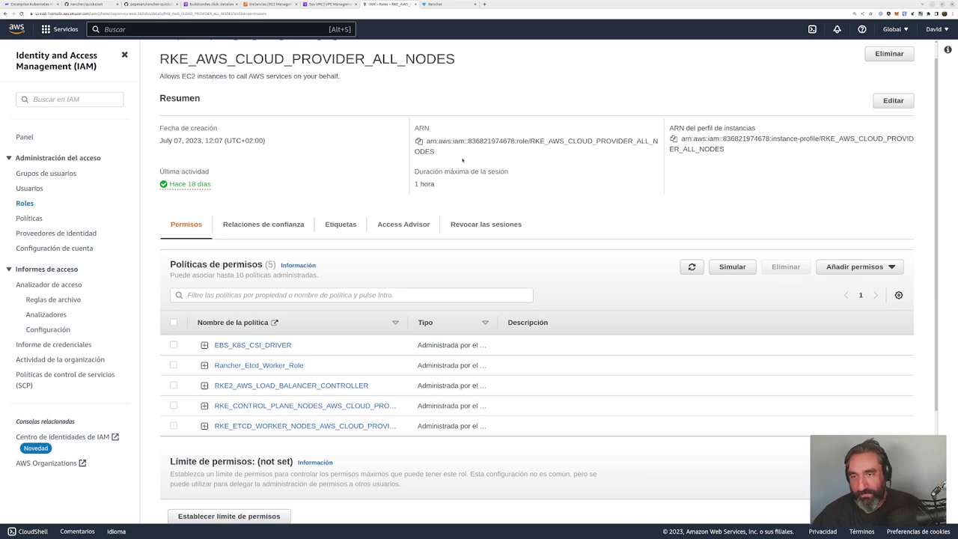
scroll(462, 160, "down", 4)
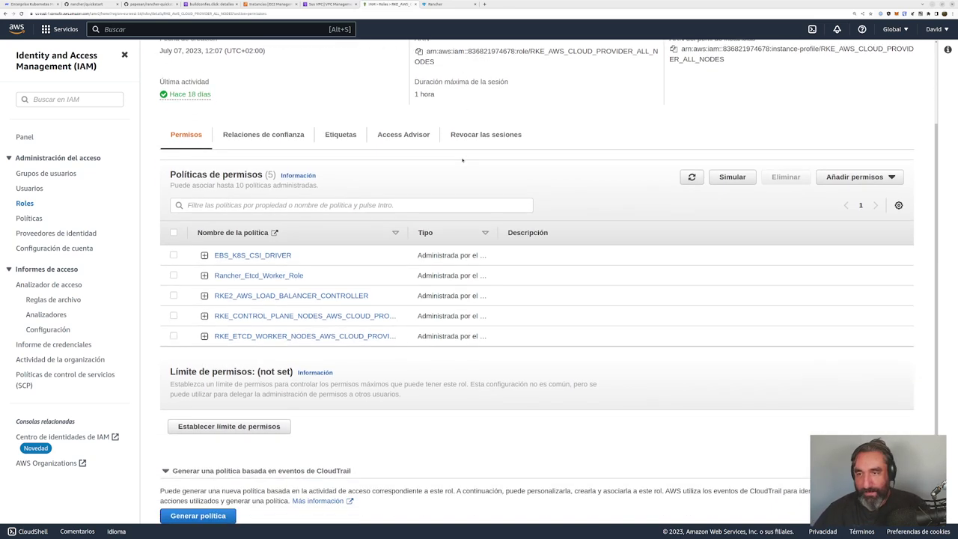
scroll(462, 160, "up", 5)
key("ctrl+2")
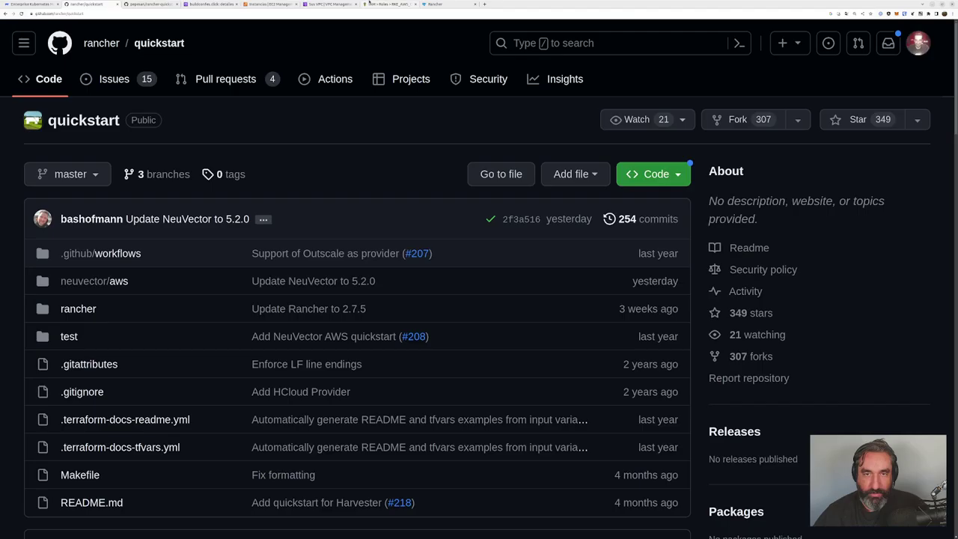
key("ctrl+1")
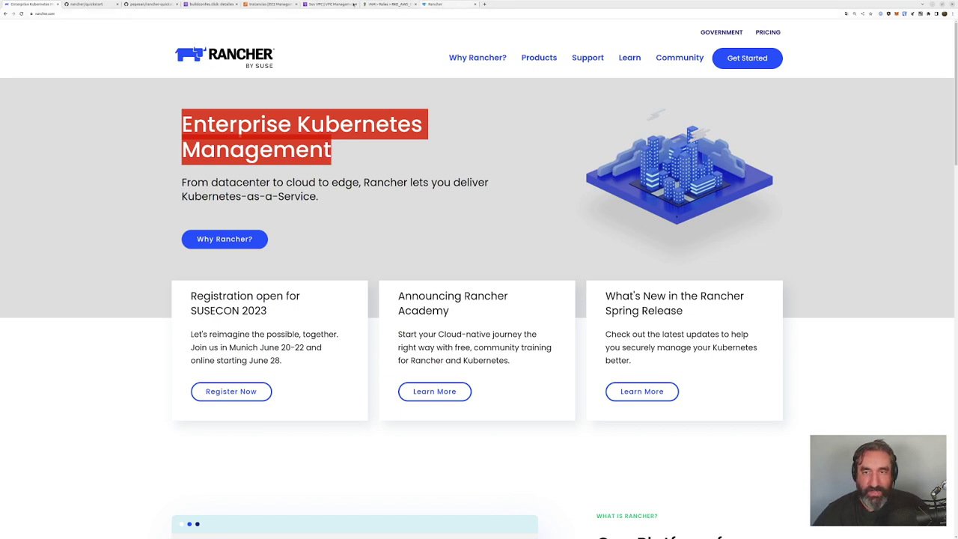
Step: Refresh the EC2 instance list to check the instance states, and open the list of EBS volumes
key("ctrl+5")
left_click(613, 51)
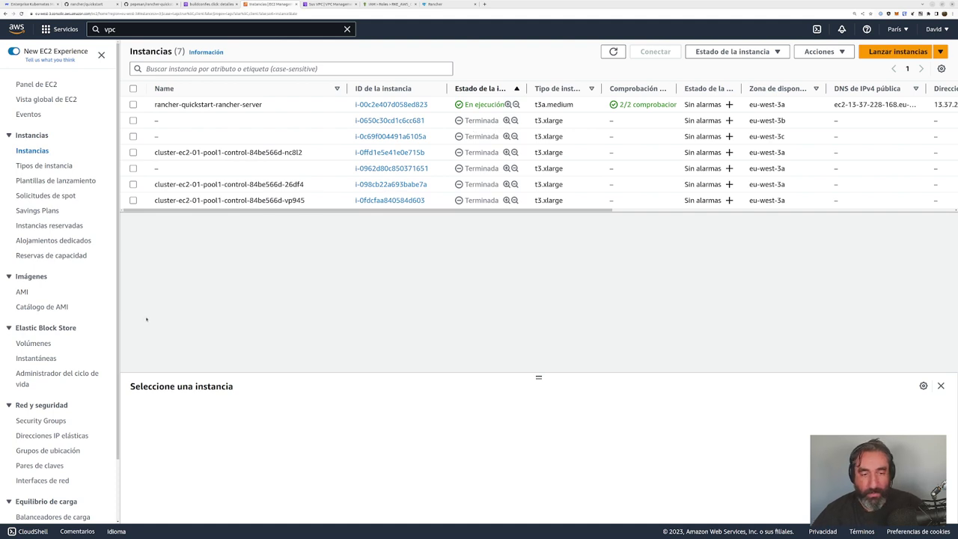
scroll(56, 320, "down", 2)
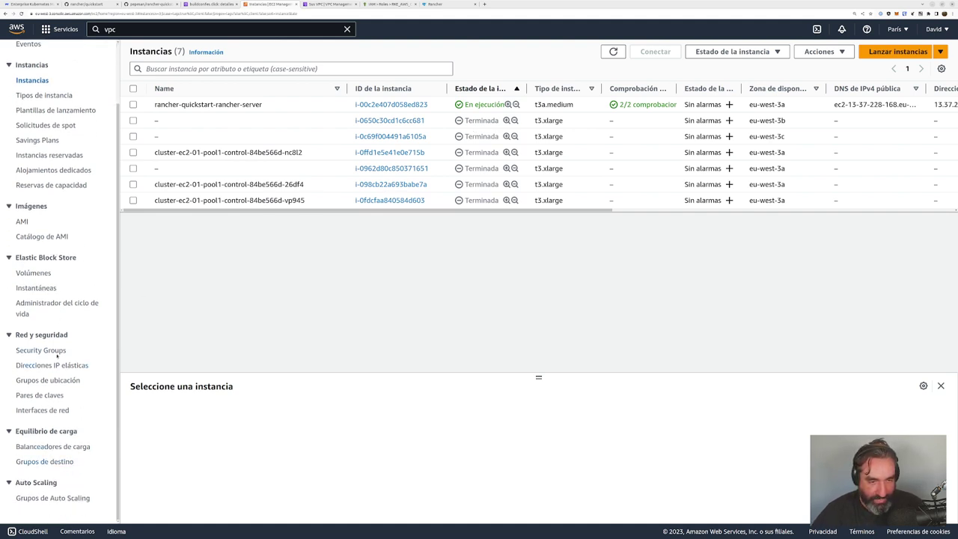
left_click(41, 274)
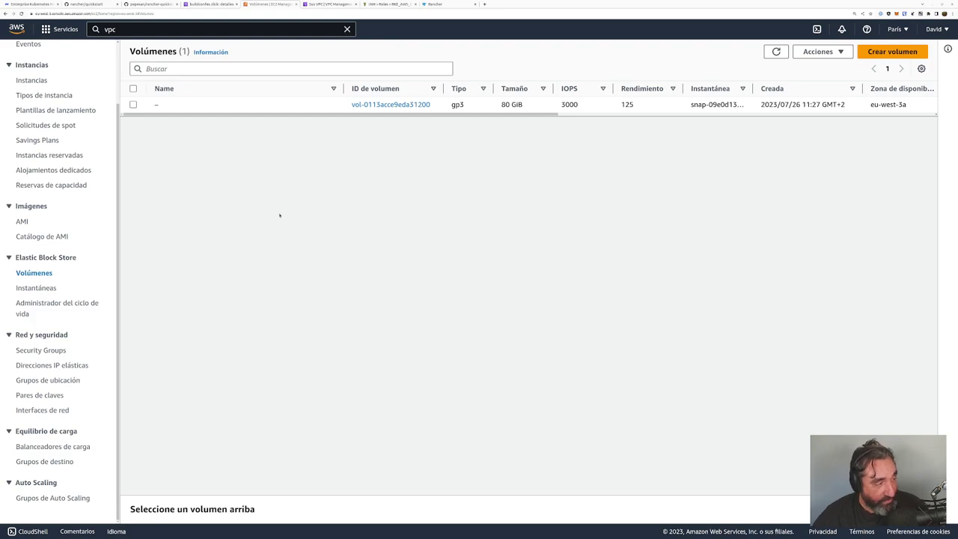
Step: Switch to the IDE terminal in rancher-quickstart/rancher/aws and run terraform destroy --auto-approve
key("alt+Tab")
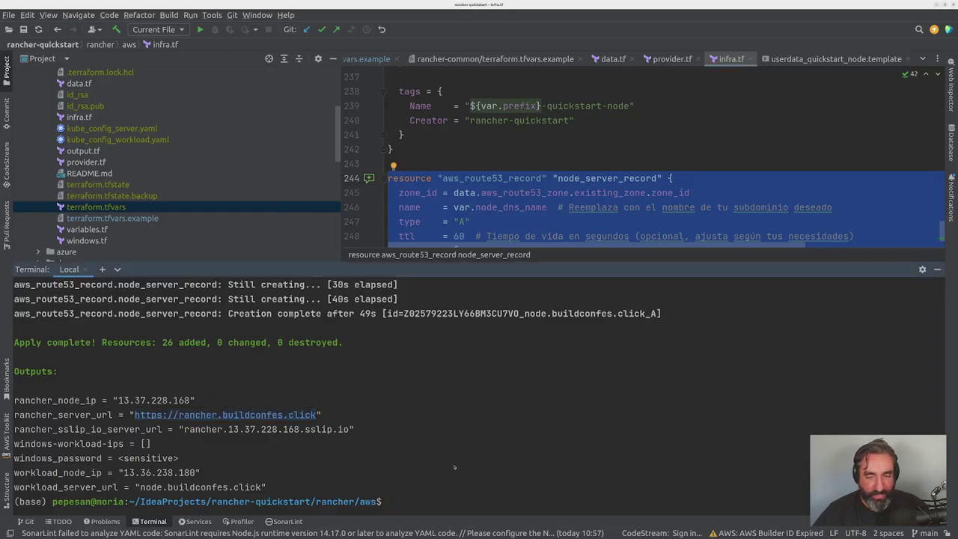
type("terraform ")
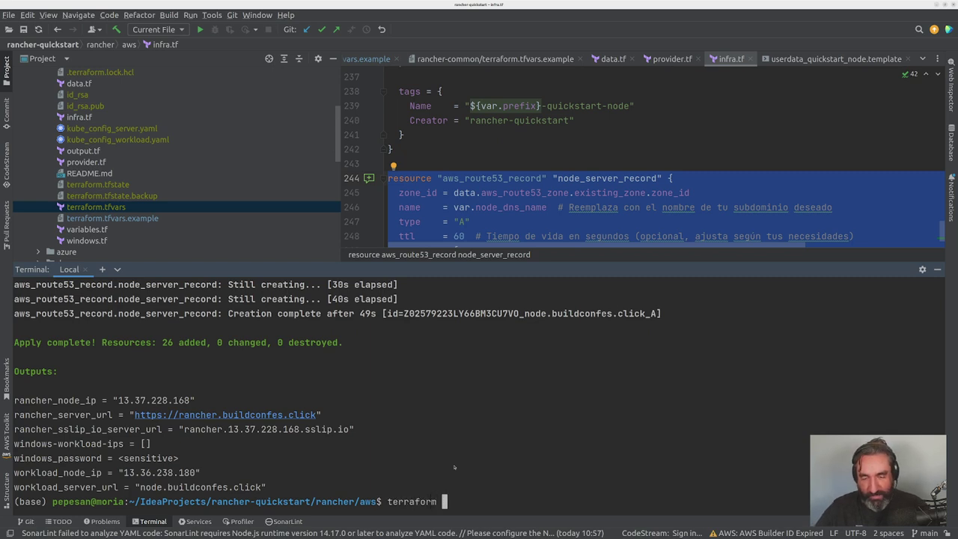
type("destroy --a")
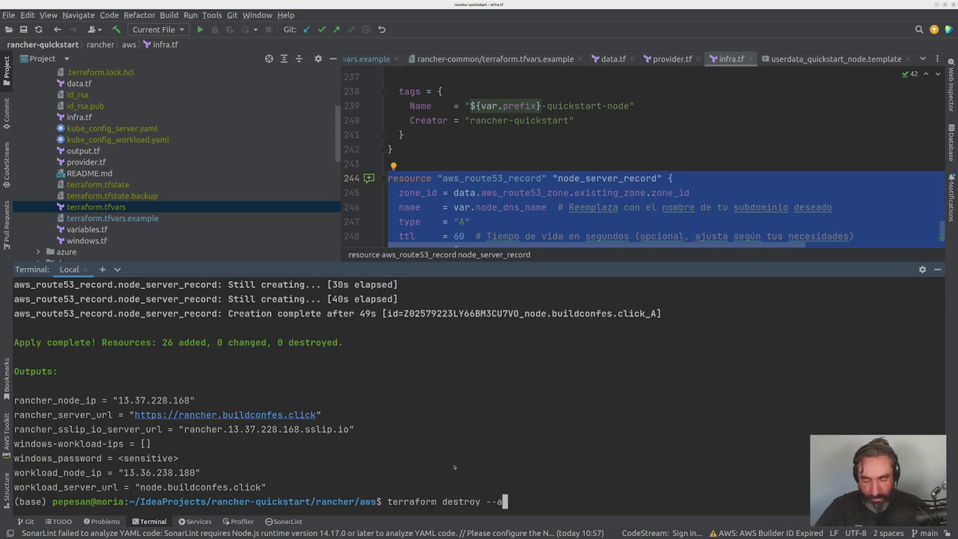
type("uto-approve")
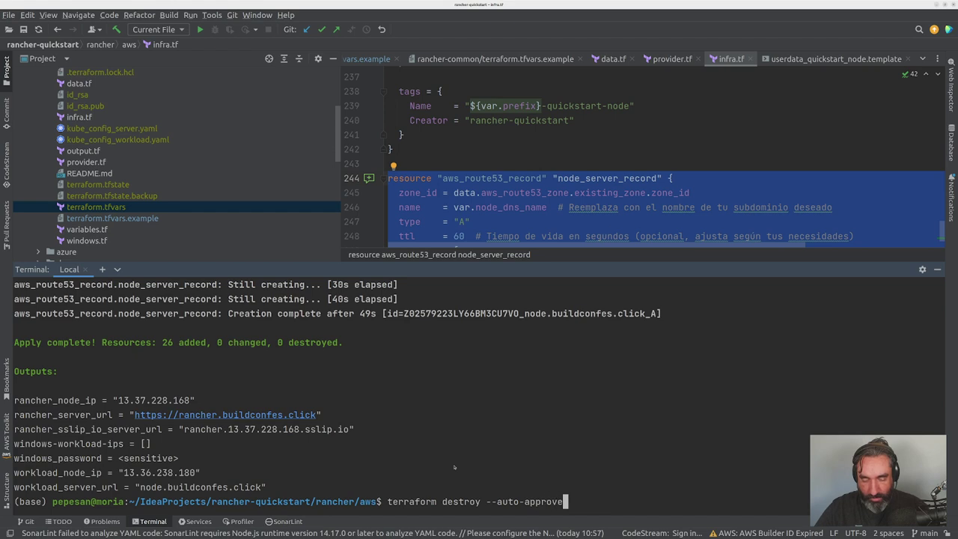
key("Return")
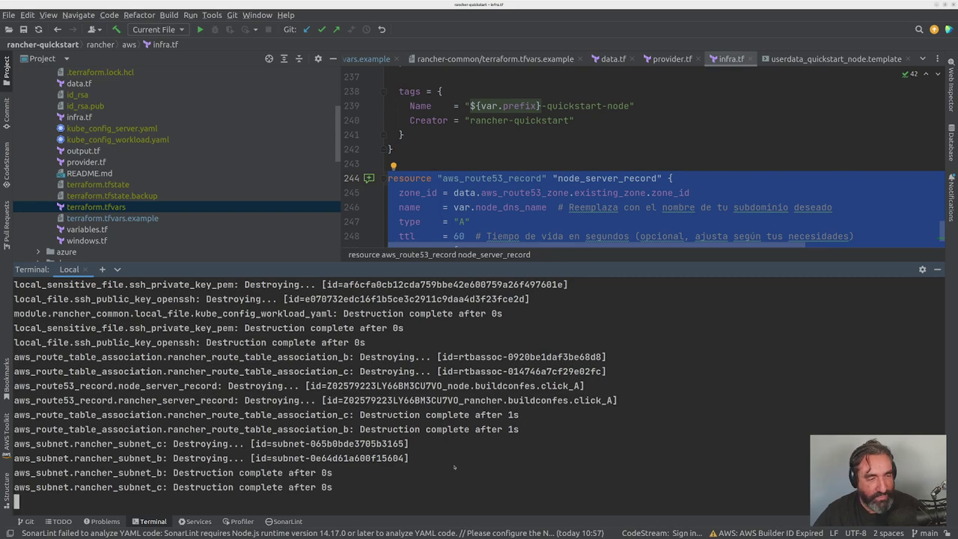
Step: List the running EC2 instances from the EC2 dashboard in the AWS console, and check the progress of terraform destroy in the IDE terminal
key("alt+Tab")
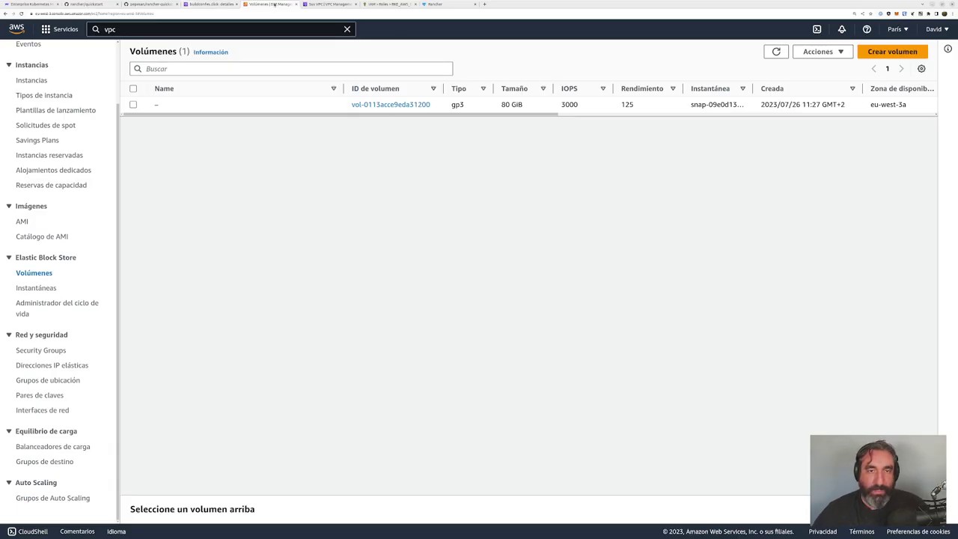
scroll(19, 84, "up", 2)
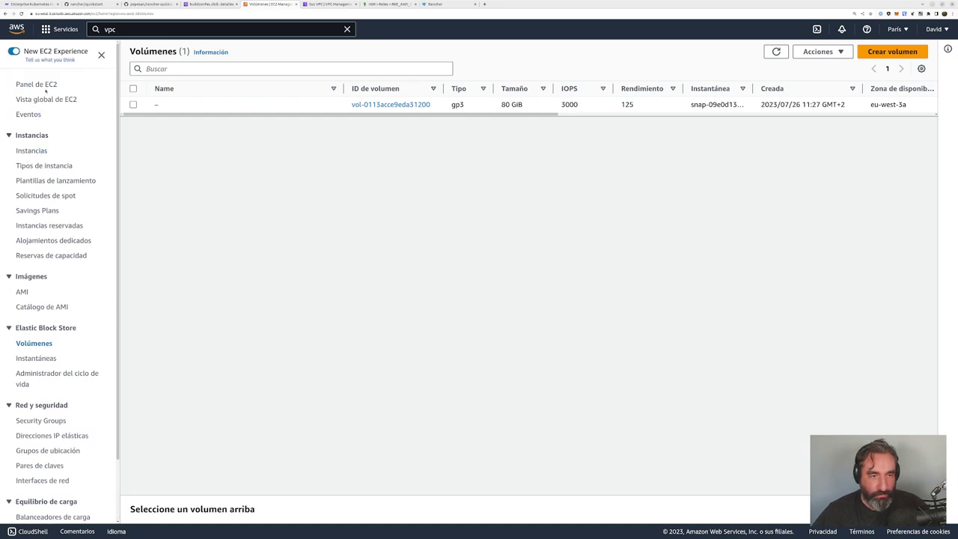
left_click(35, 85)
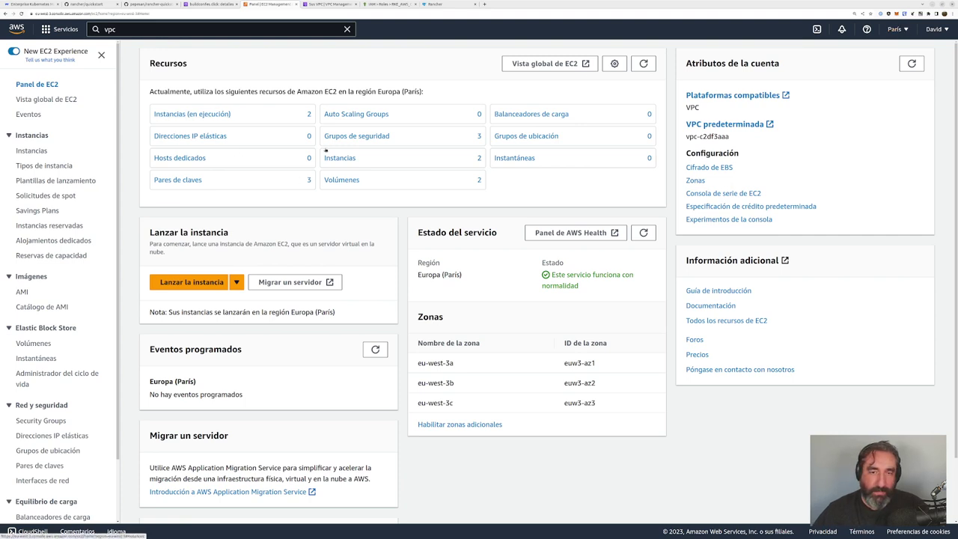
left_click(207, 115)
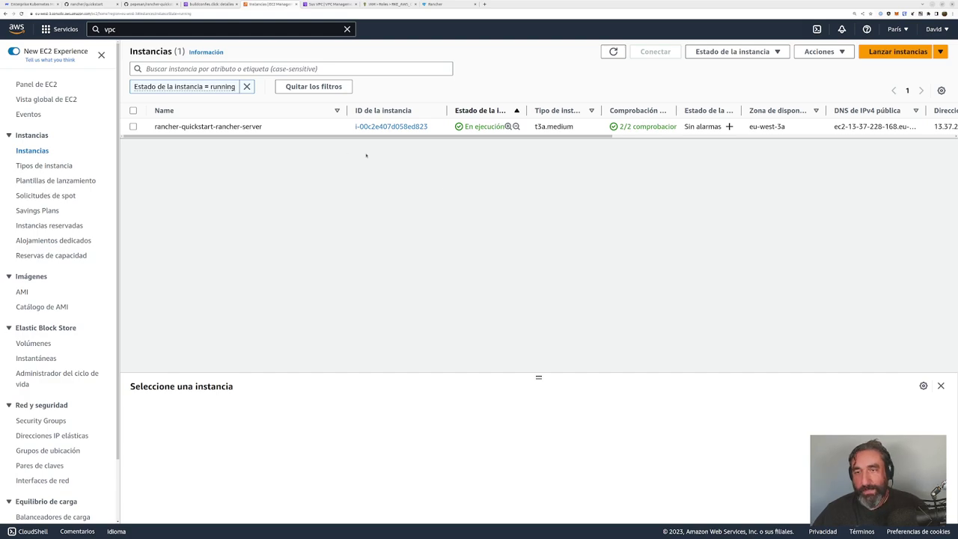
key("alt+Tab")
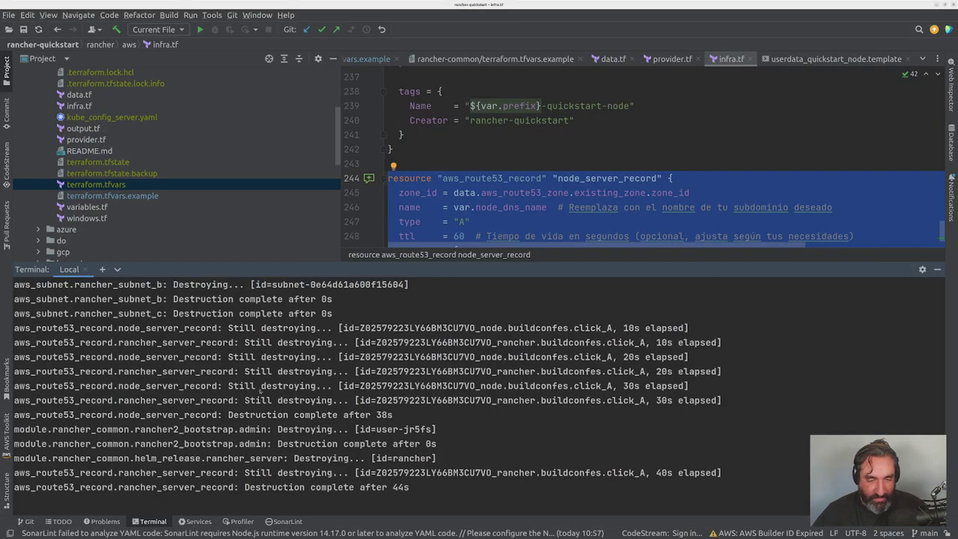
key("alt+Tab")
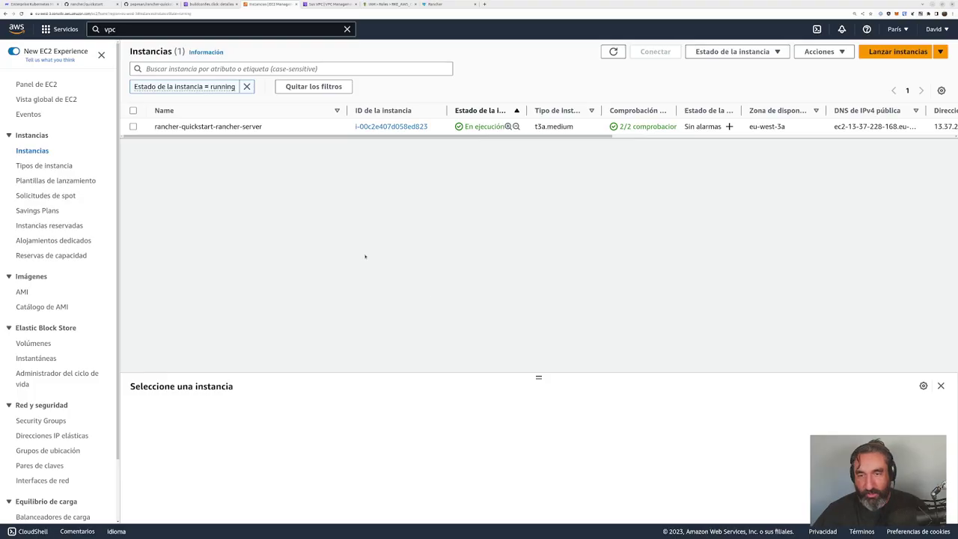
Step: Close the Rancher Cluster Management page and return to the VPC list
left_click(434, 5)
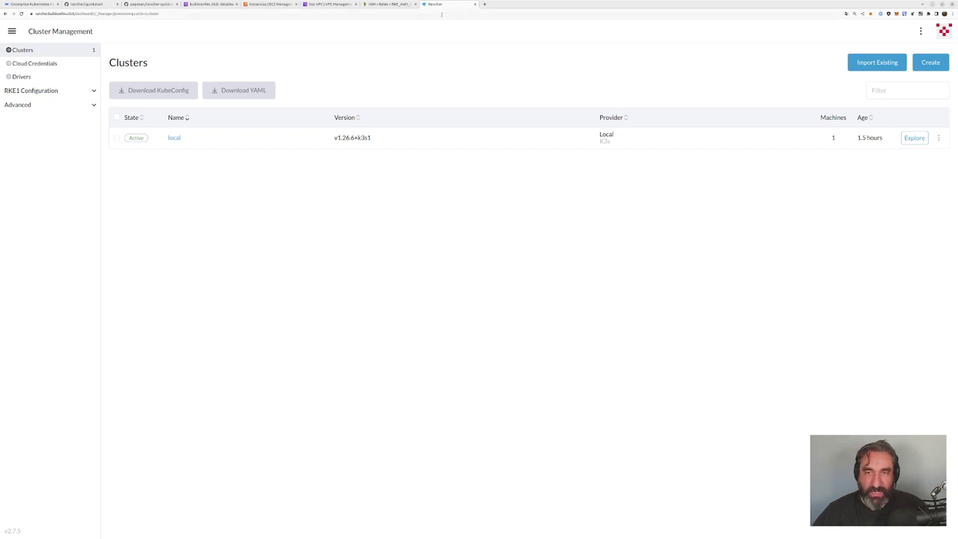
key("ctrl+w")
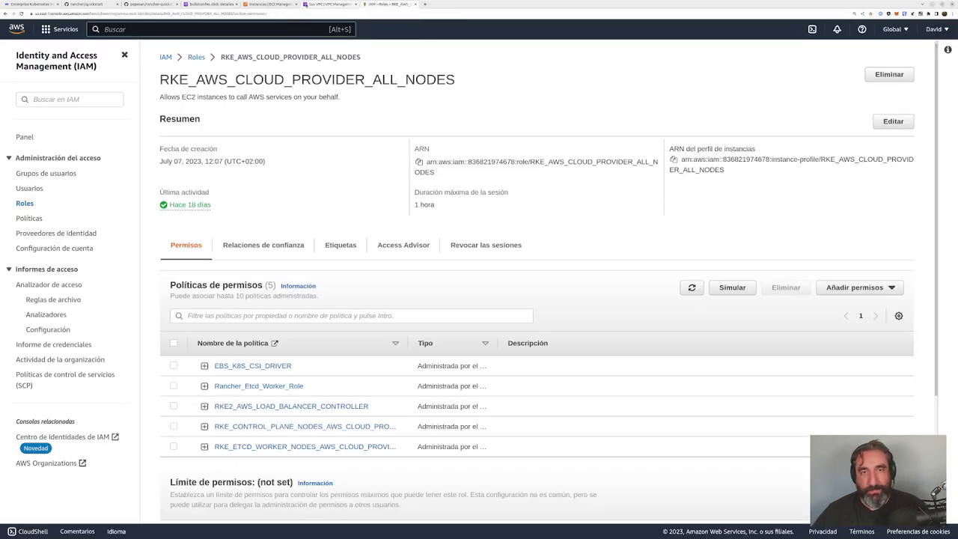
left_click(327, 4)
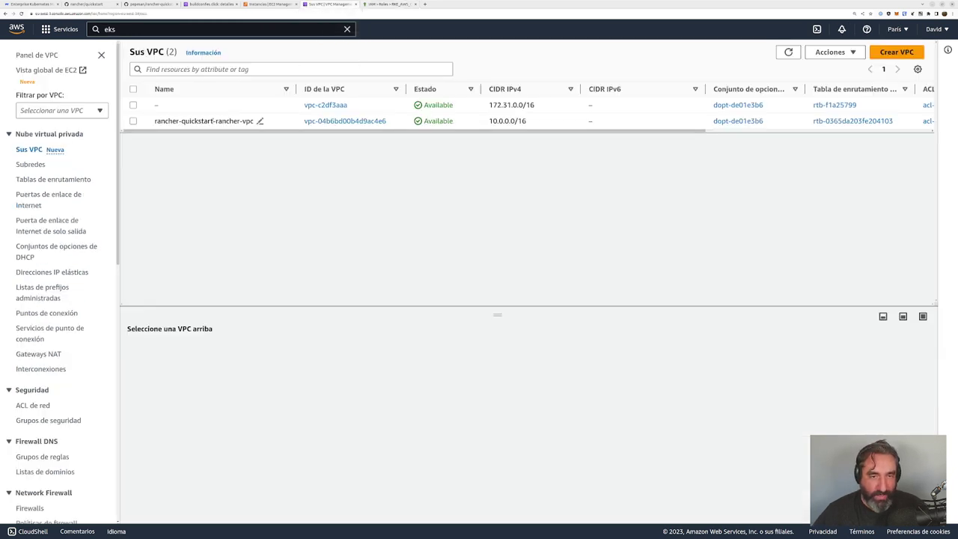
Step: From the EC2 instances page, open the EBS volumes list in a separate tab and check the remaining volumes
left_click(268, 4)
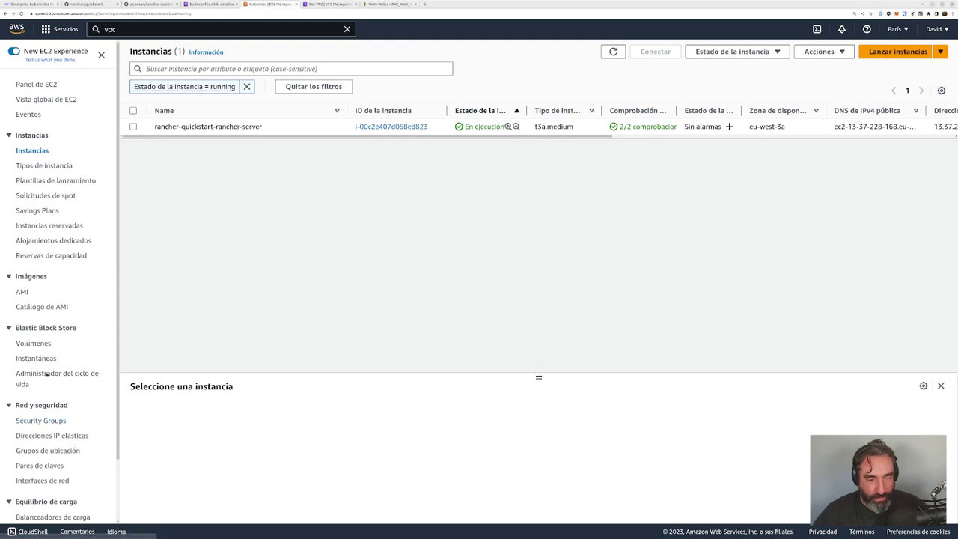
left_click(34, 343)
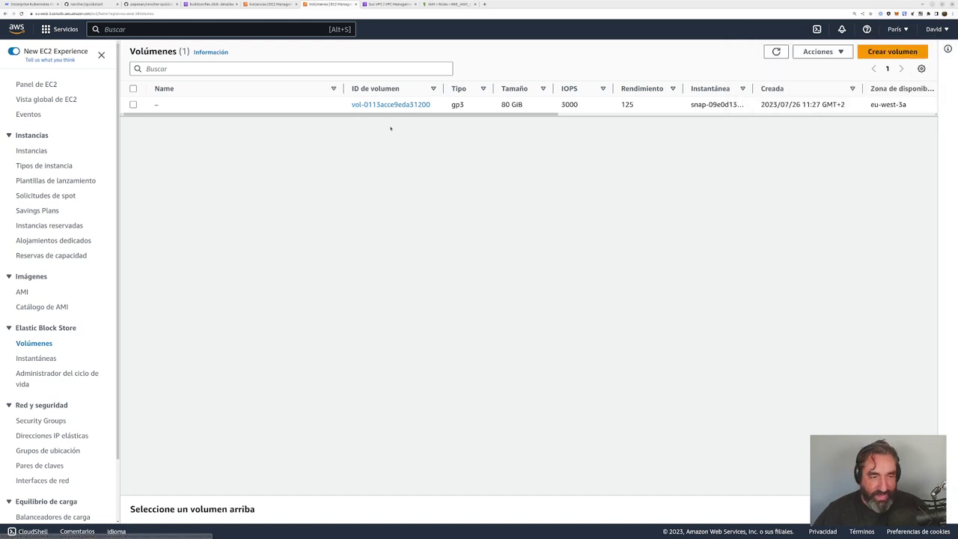
scroll(66, 283, "down", 1)
scroll(66, 283, "down", 2)
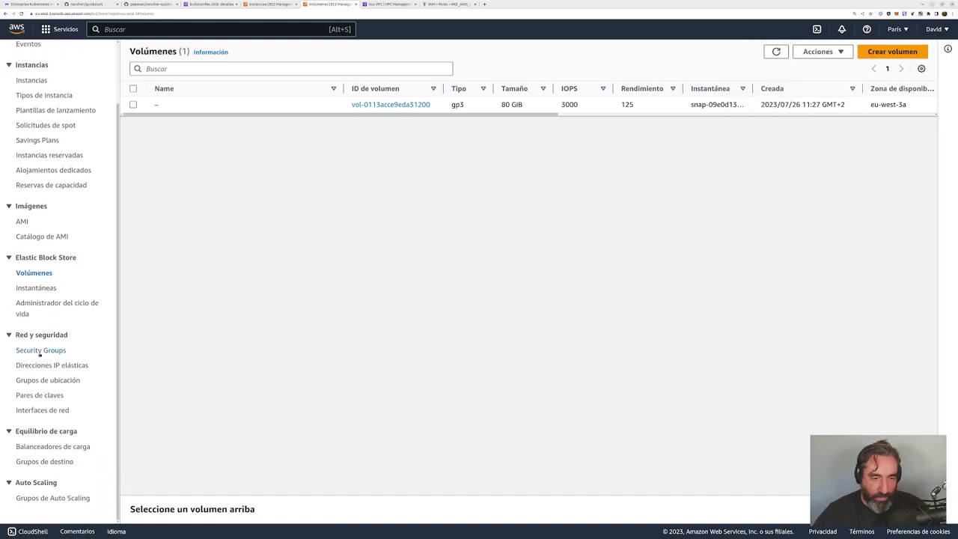